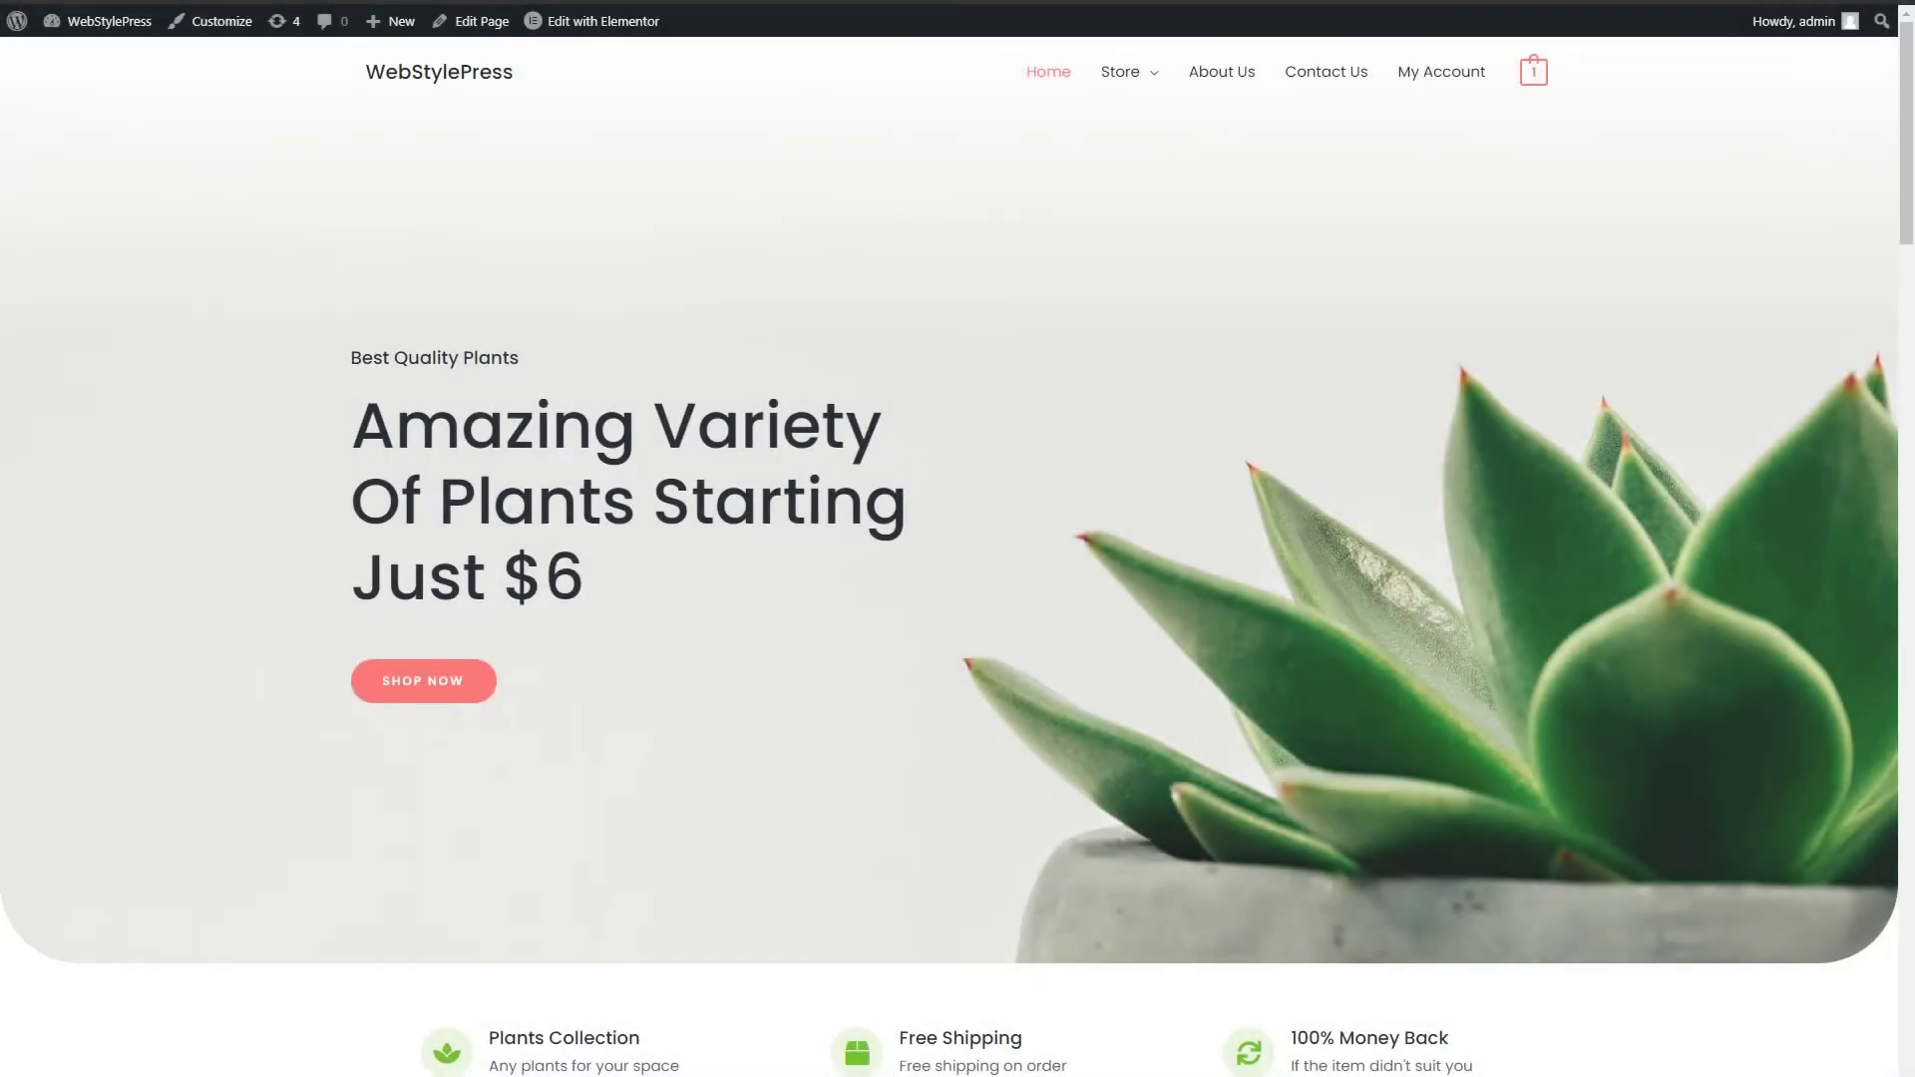
# - Examine the Testimonials slider on the home page and the full list of reviews on the testimonials page
pyautogui.scroll(-20, 885, 501)
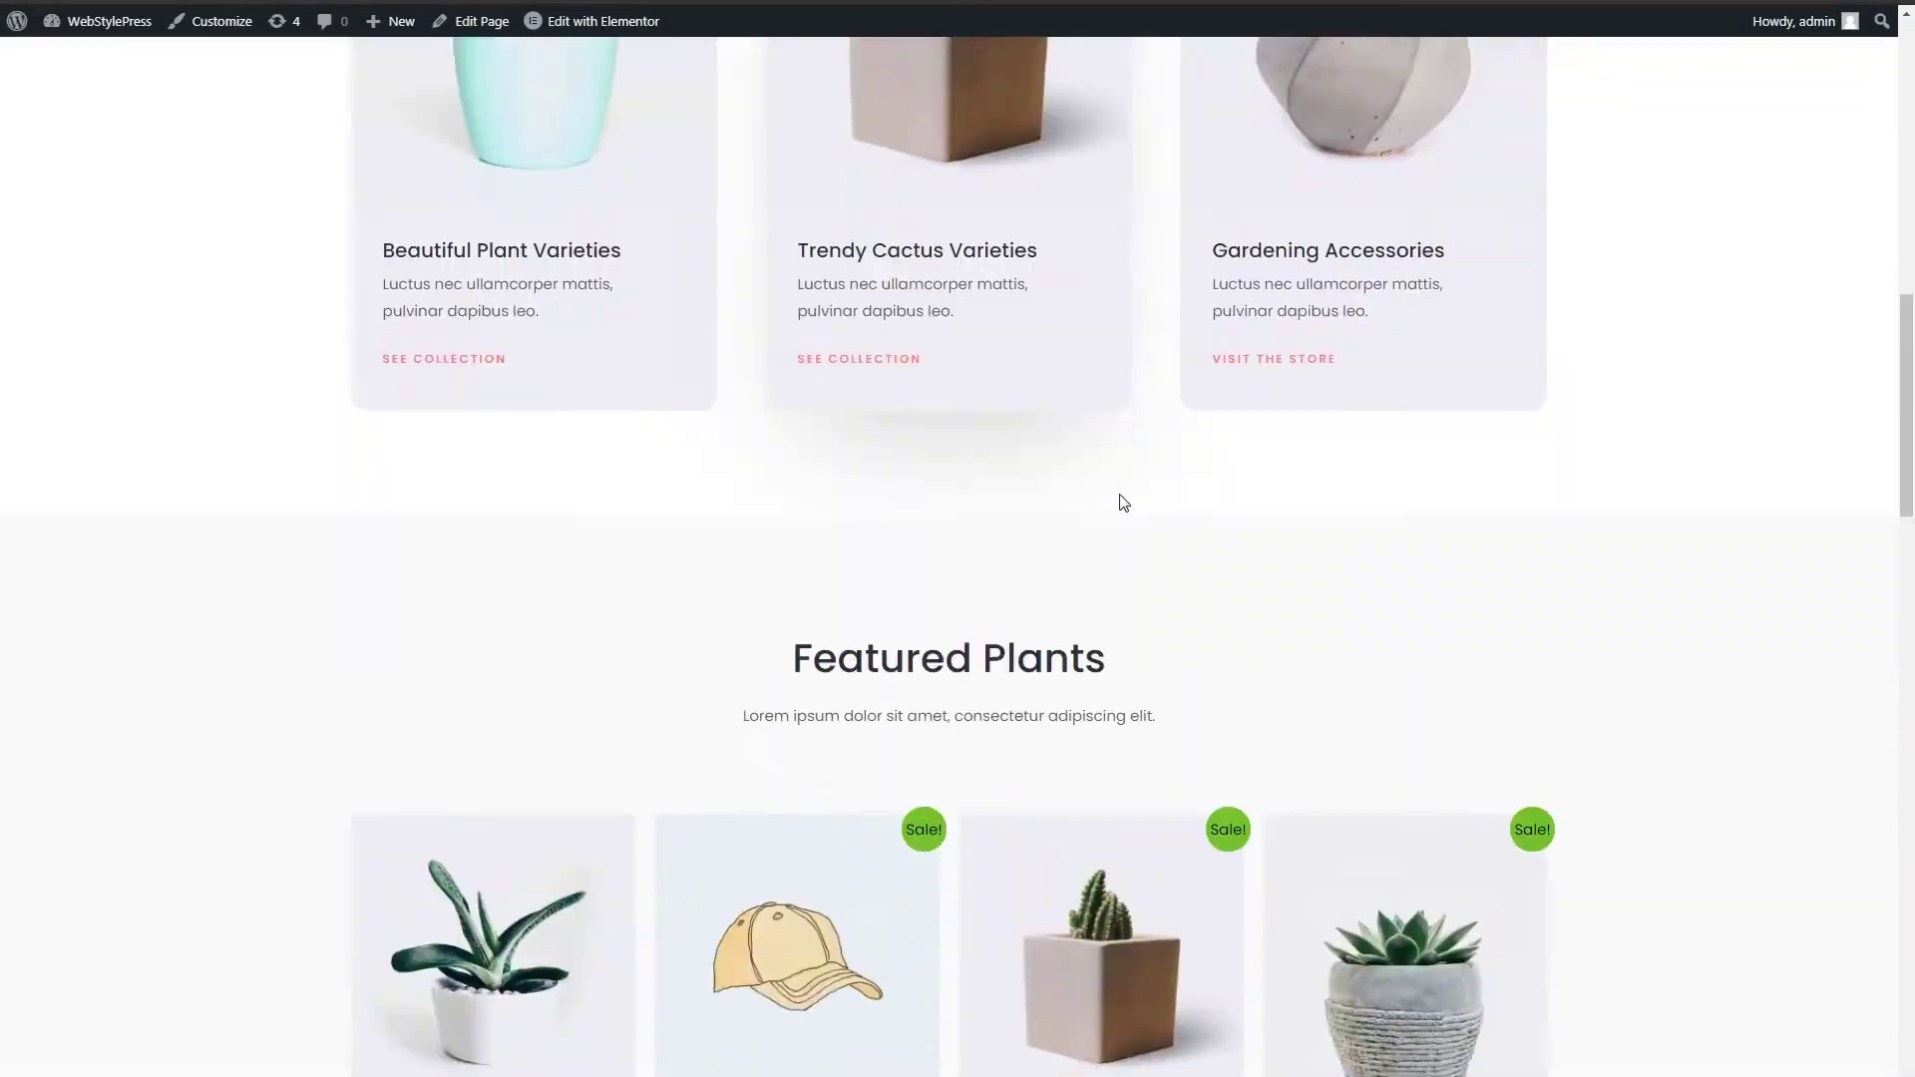
pyautogui.scroll(-3, 1208, 529)
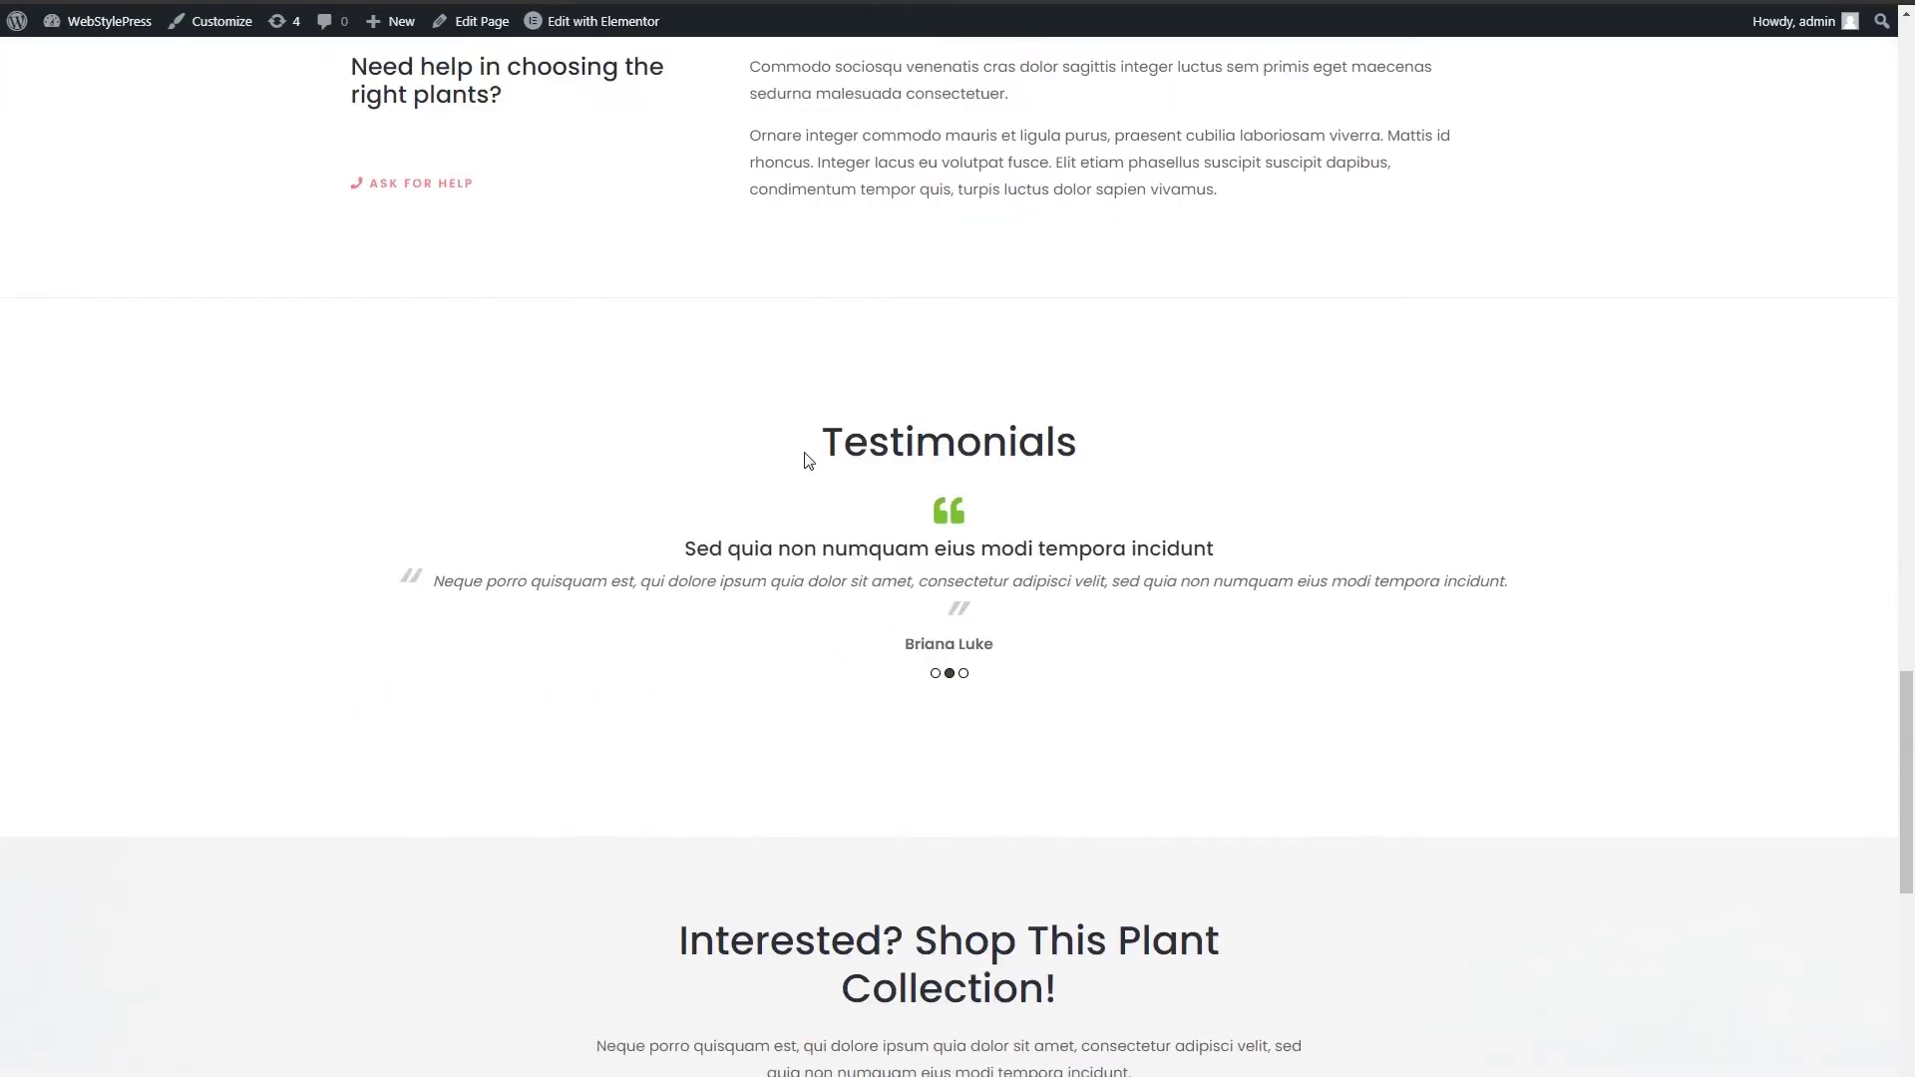
pyautogui.moveTo(803, 457); pyautogui.dragTo(1192, 684)
pyautogui.moveTo(812, 558)
pyautogui.mouseDown()
pyautogui.moveTo(1224, 565)
pyautogui.moveTo(1256, 595)
pyautogui.moveTo(842, 548)
pyautogui.mouseUp()
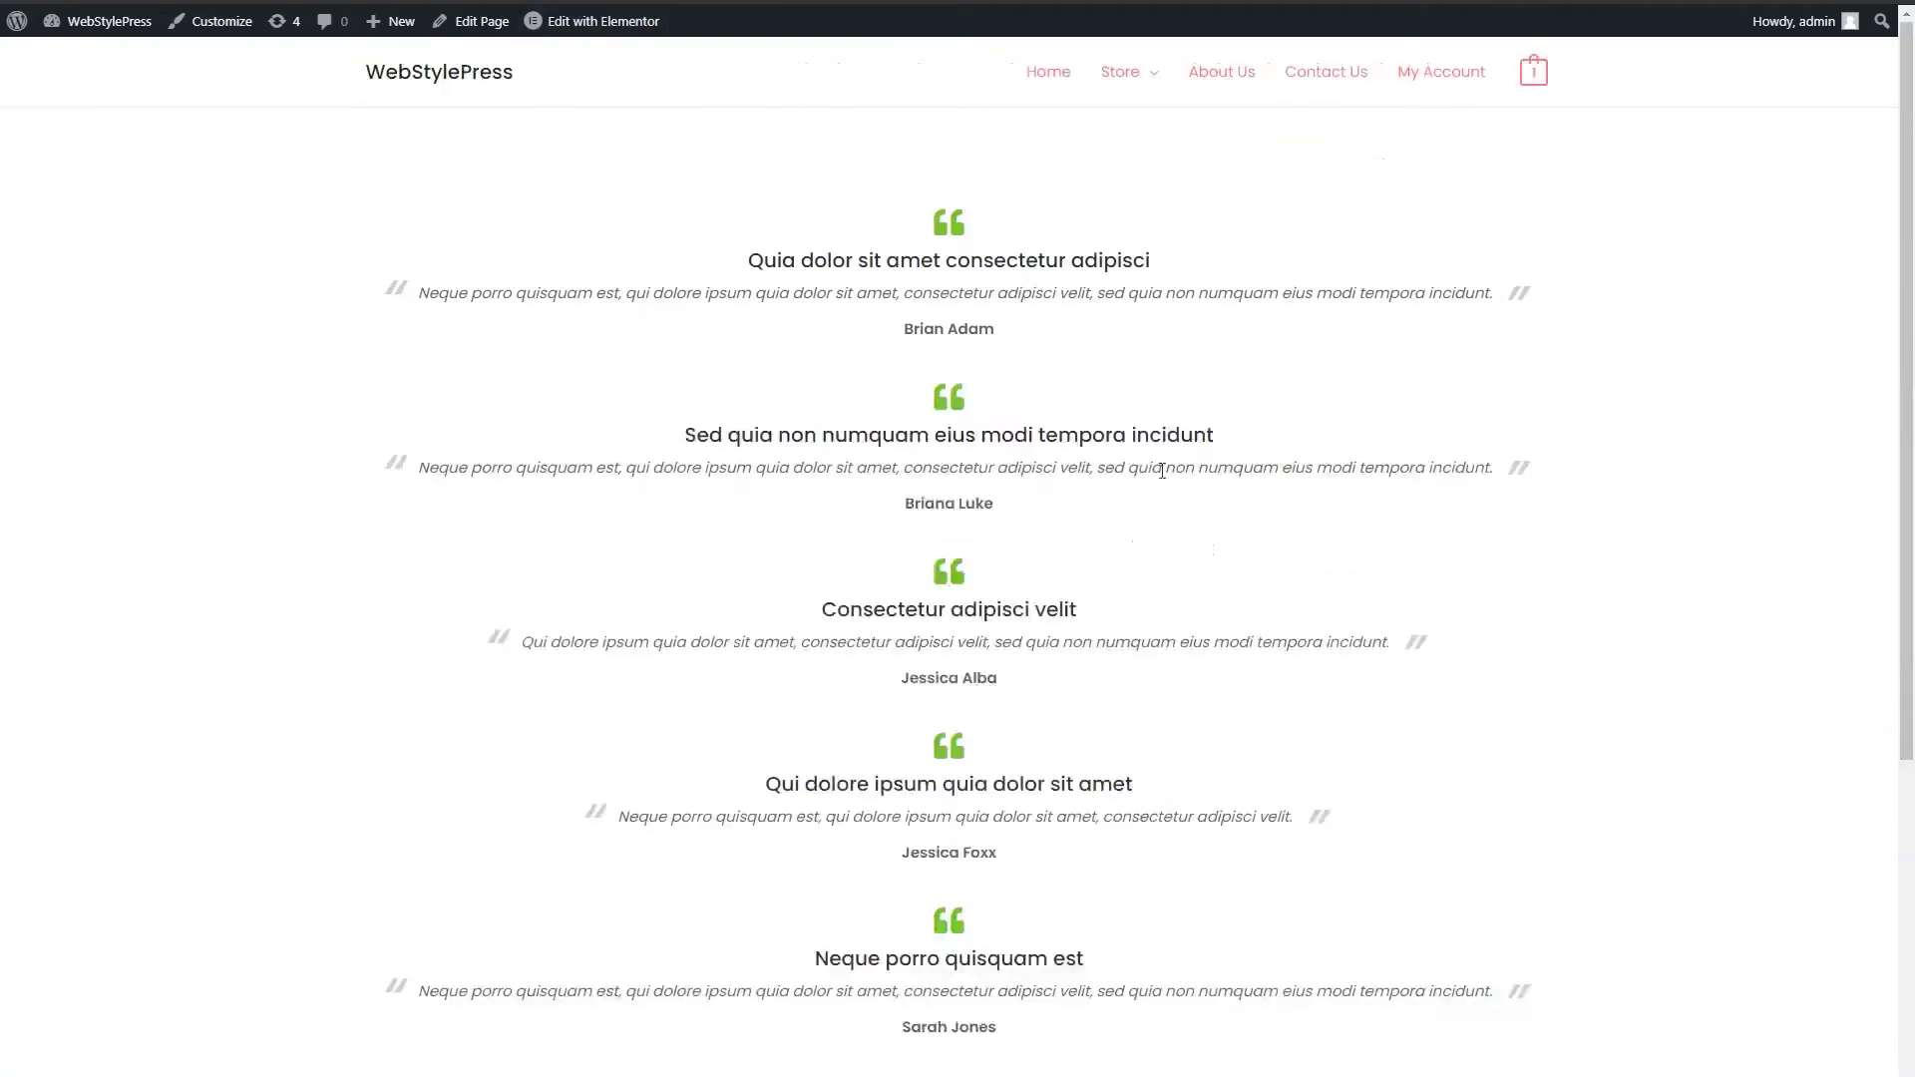
pyautogui.moveTo(733, 262); pyautogui.dragTo(1252, 977)
pyautogui.click(1656, 662)
pyautogui.scroll(-4, 1679, 649)
pyautogui.scroll(4, 1680, 649)
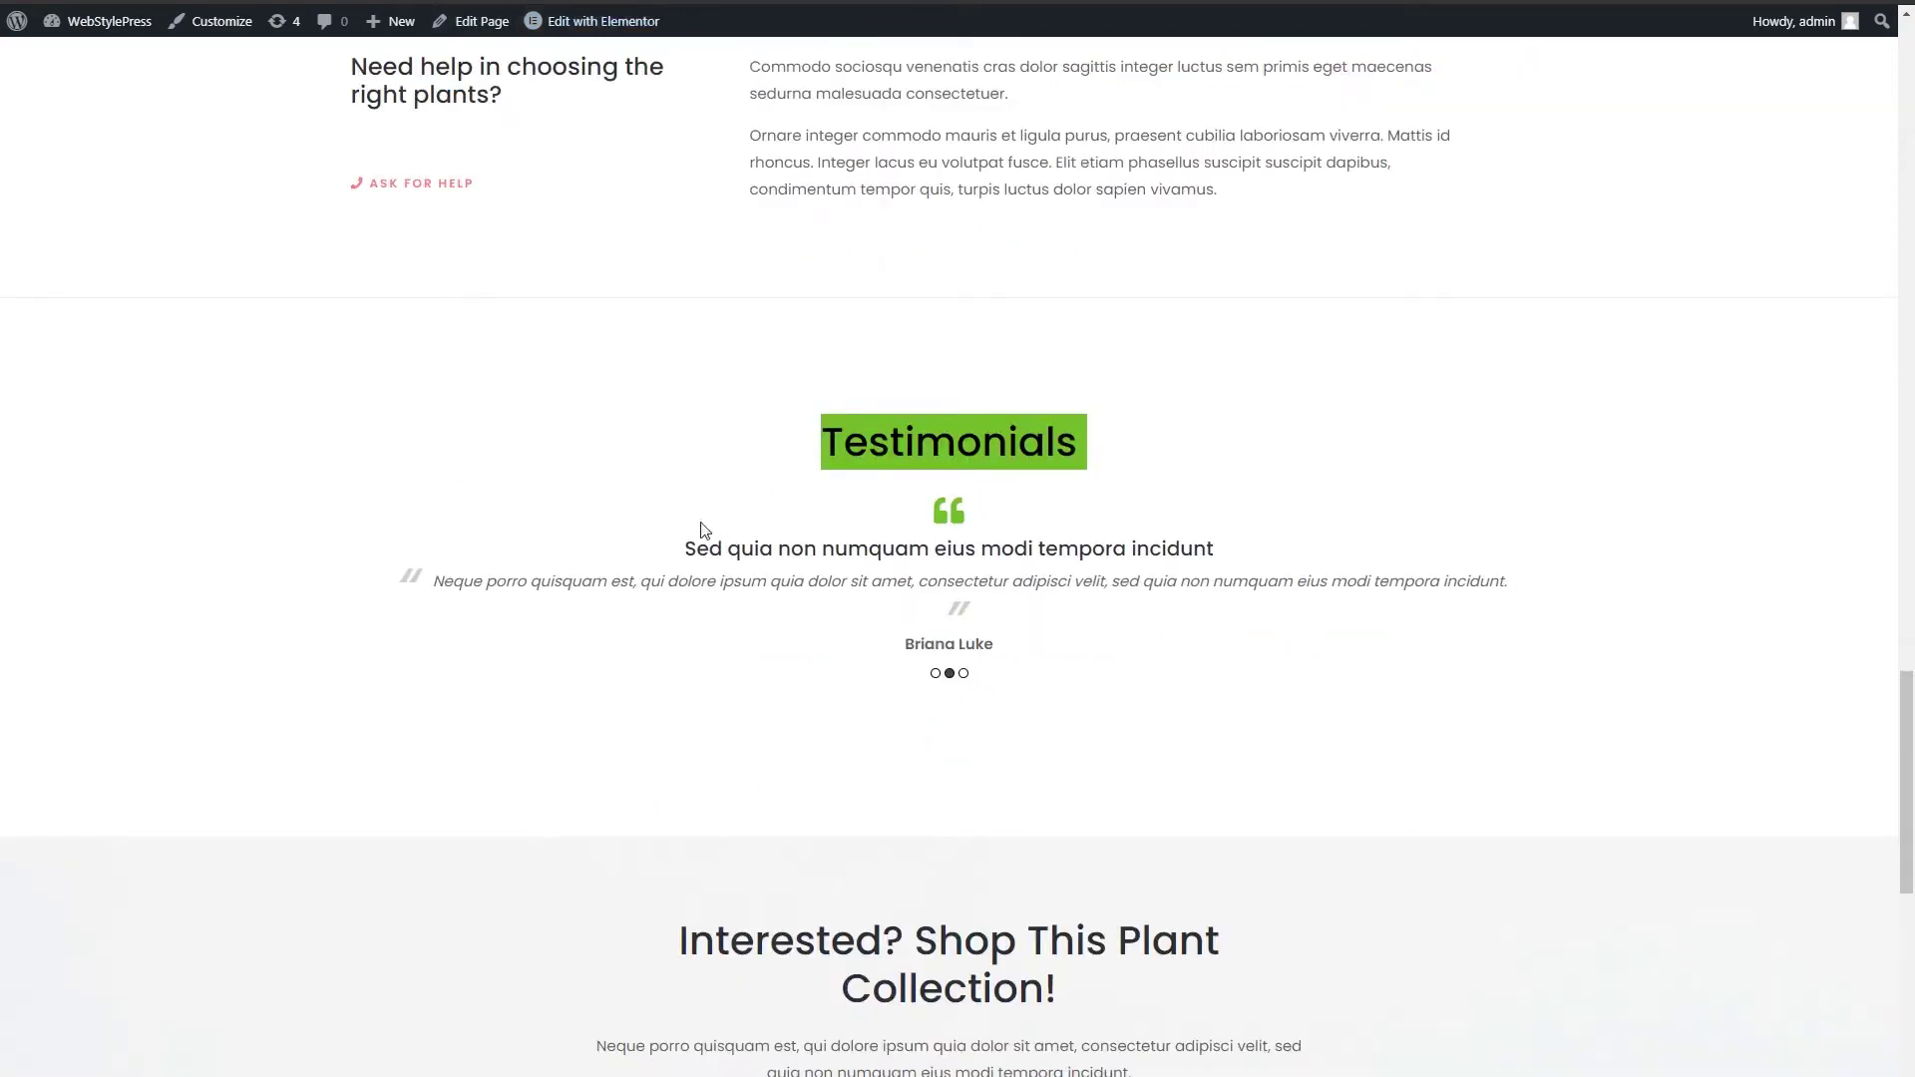
pyautogui.click(932, 447)
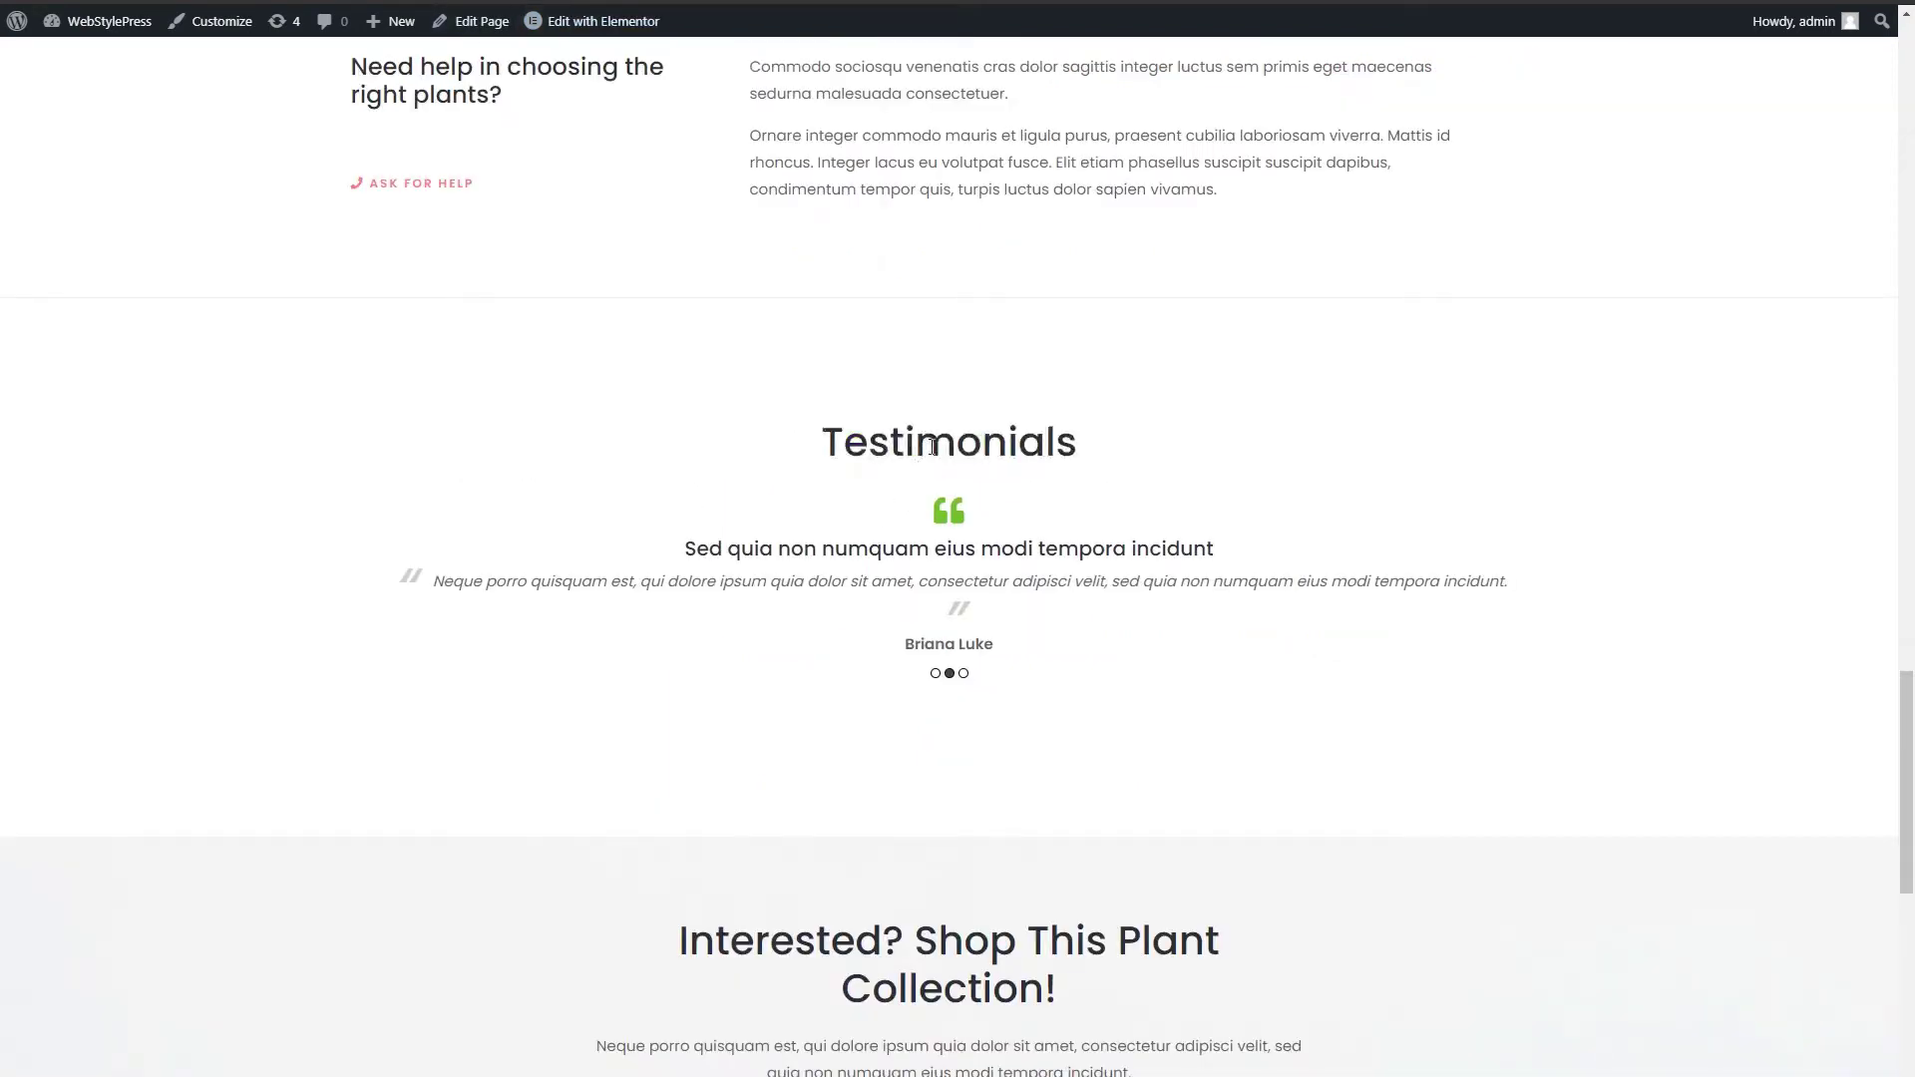
pyautogui.click(963, 674)
pyautogui.click(936, 674)
pyautogui.click(949, 674)
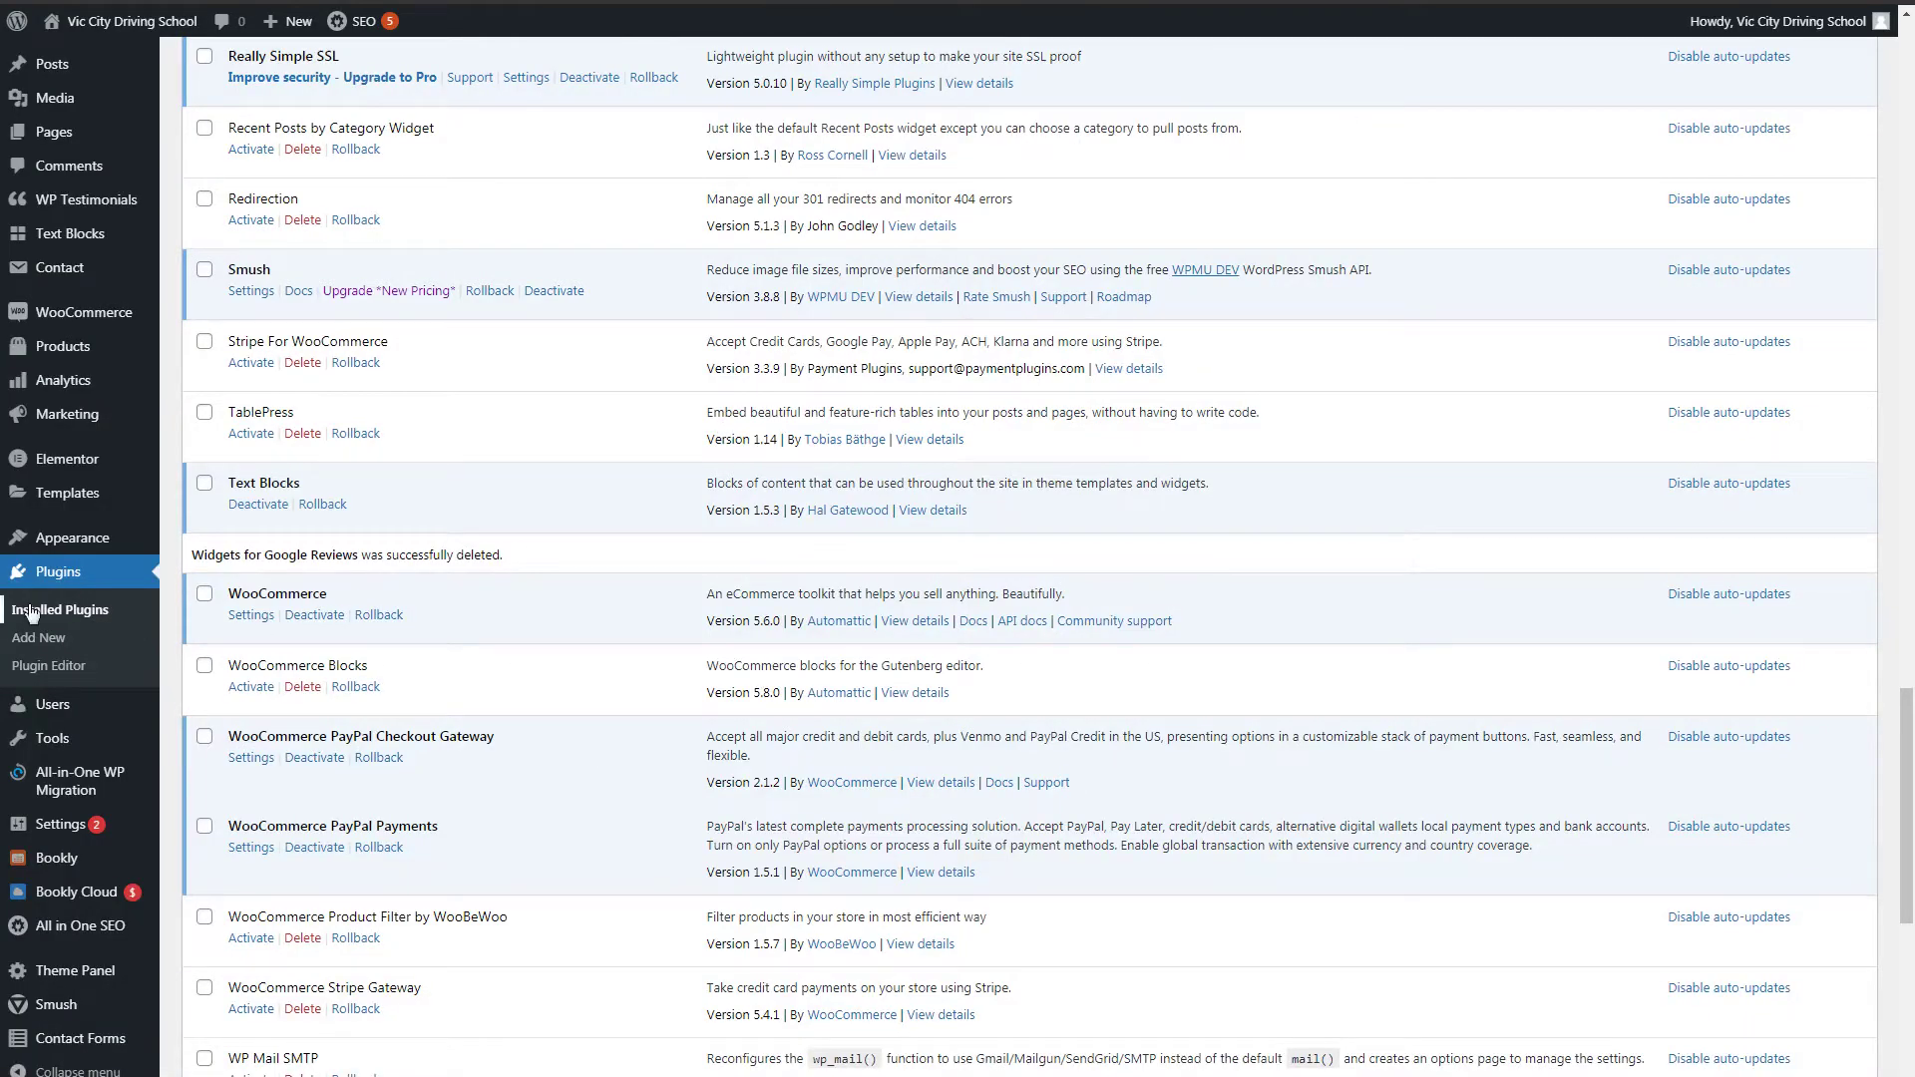
# - Search for "widgets for google reviews" among the new plugins, and install and activate Widgets for Google Reviews by Trustindex.io
pyautogui.scroll(20, 776, 504)
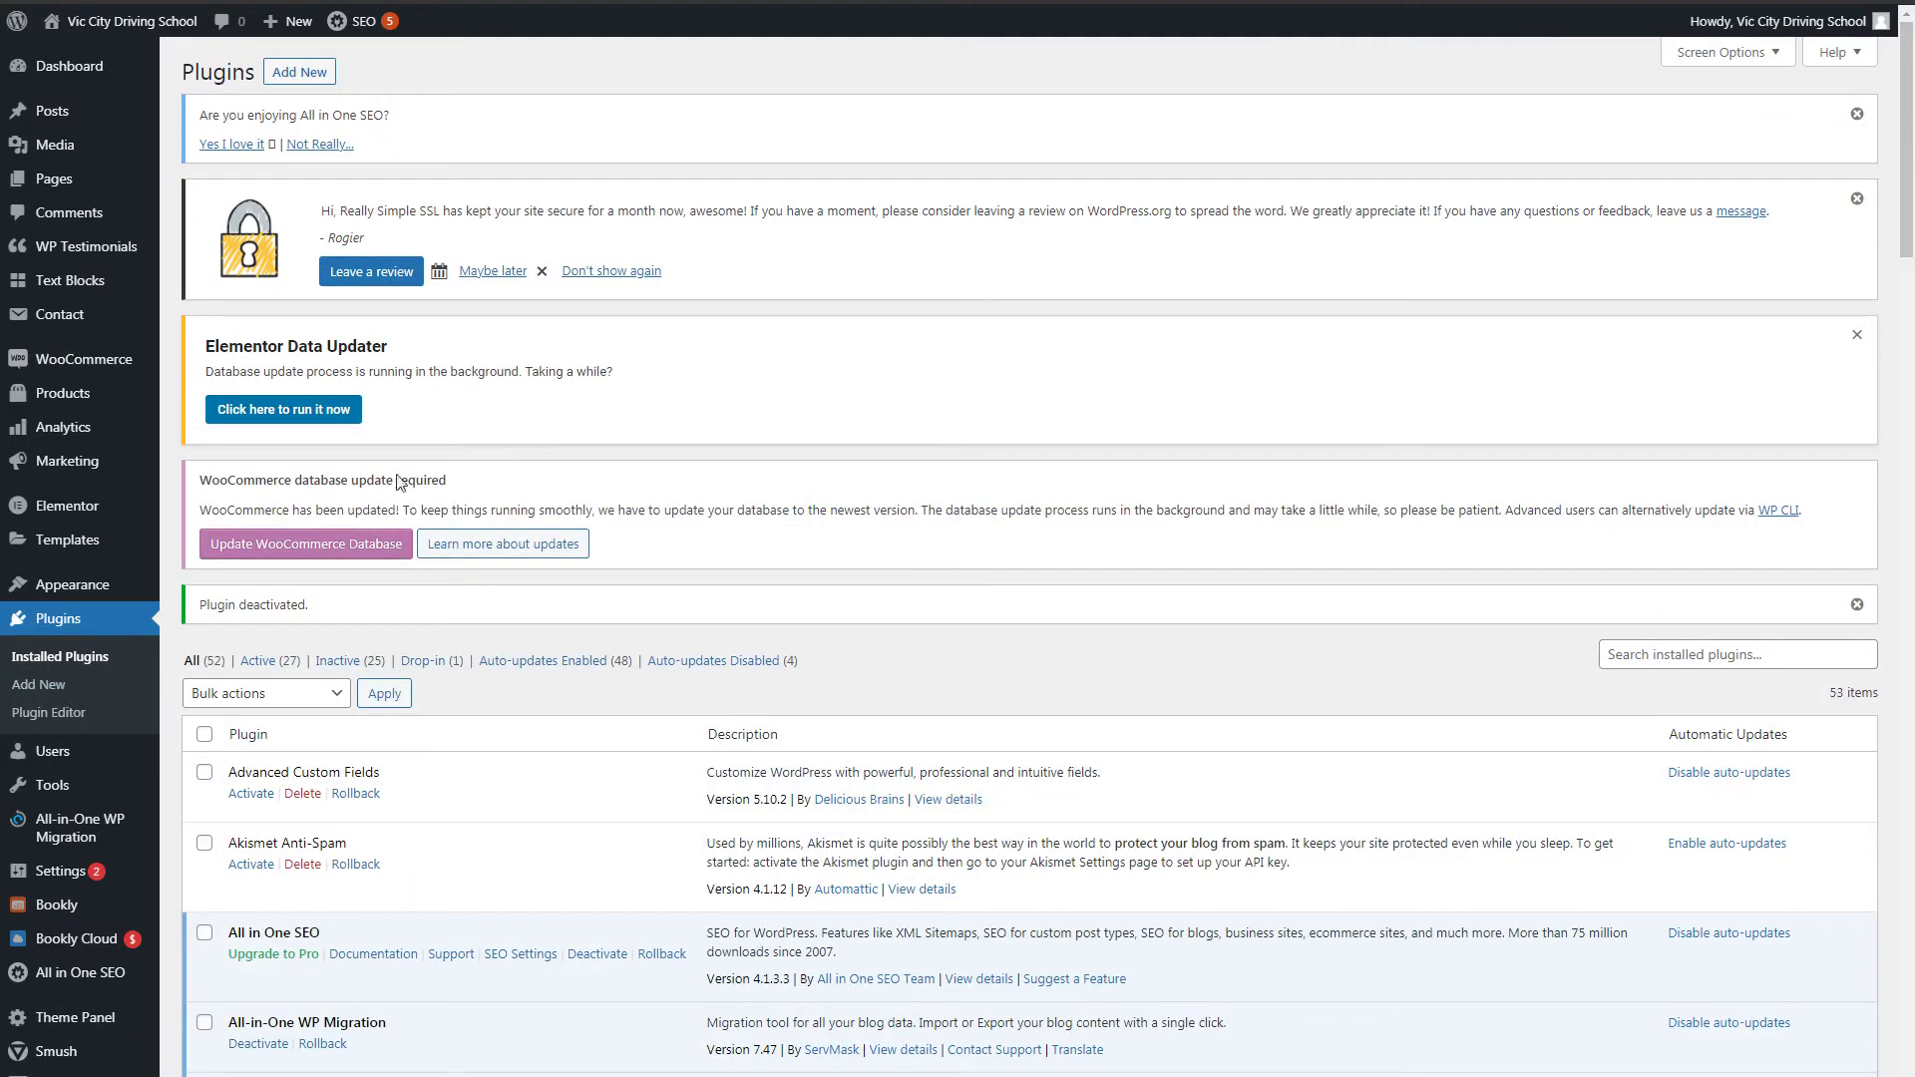
pyautogui.click(40, 686)
pyautogui.write('or google re')
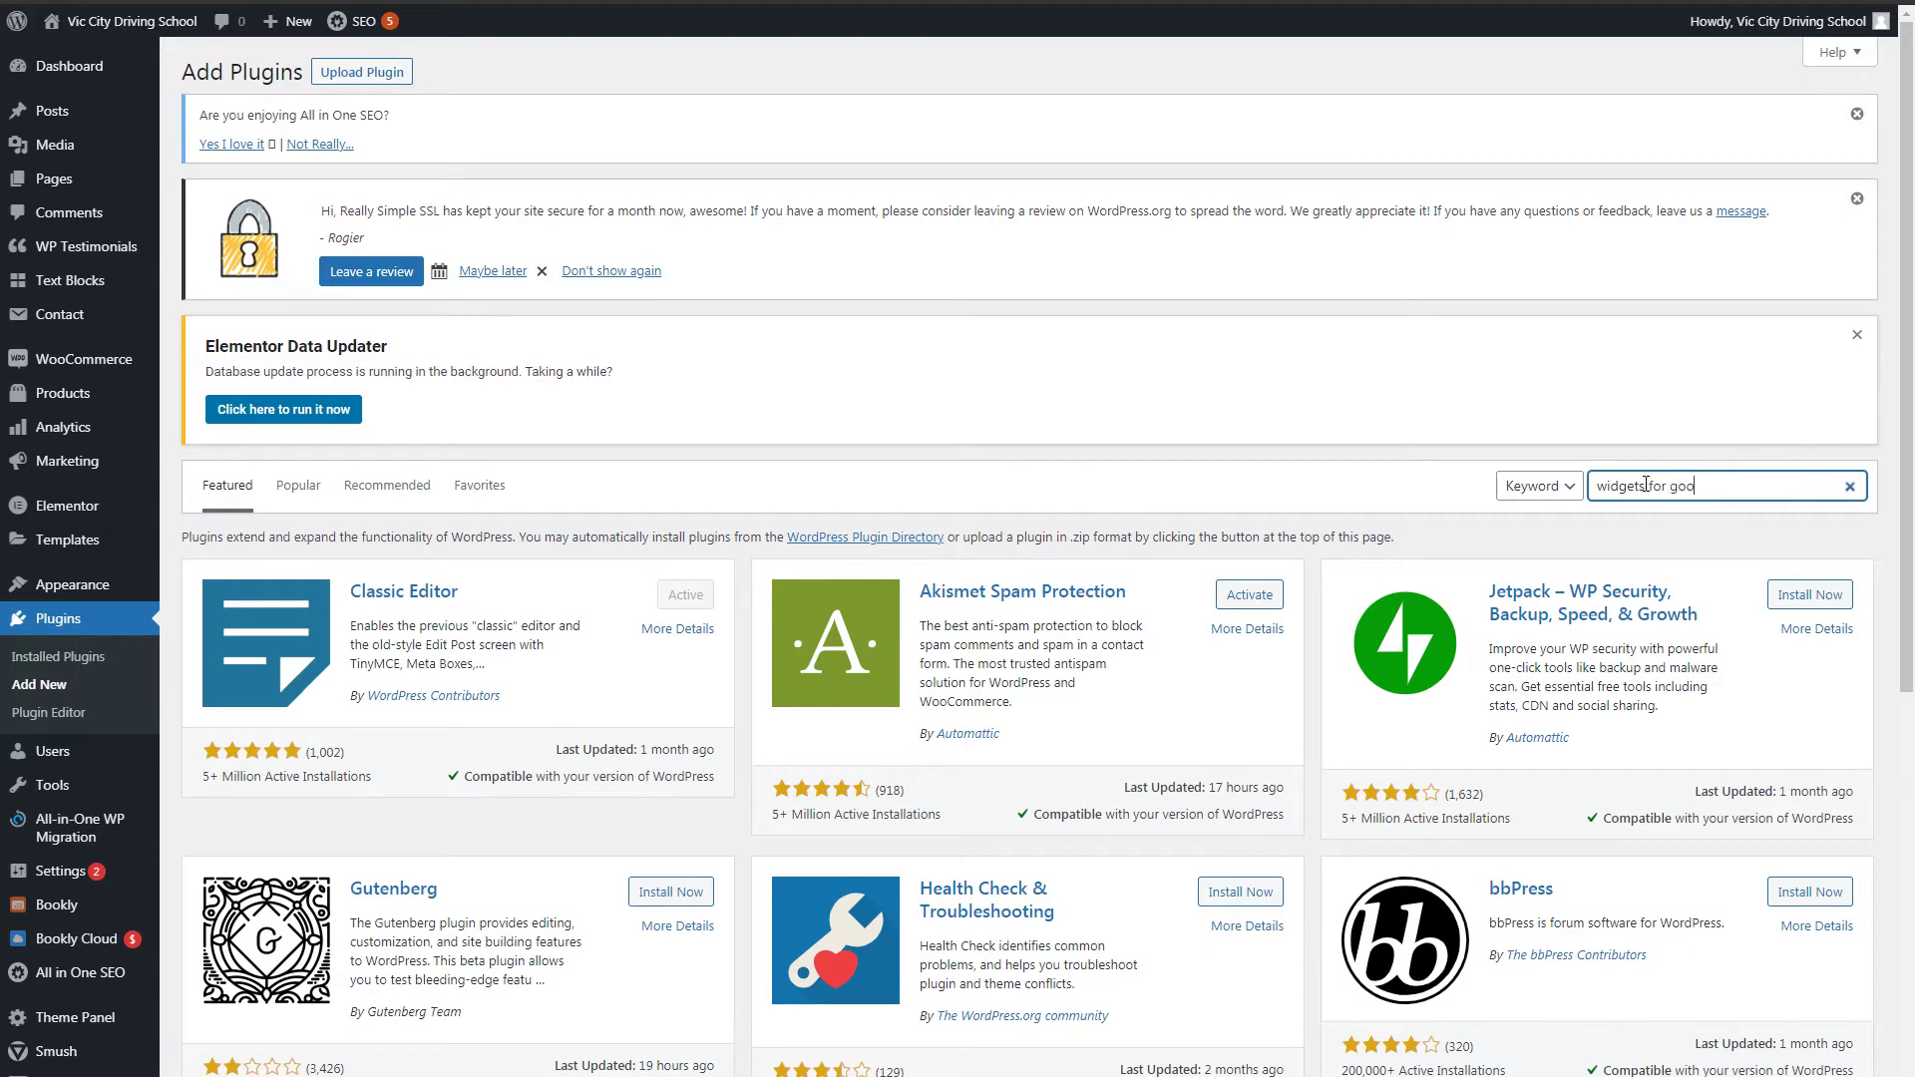
pyautogui.write('ews')
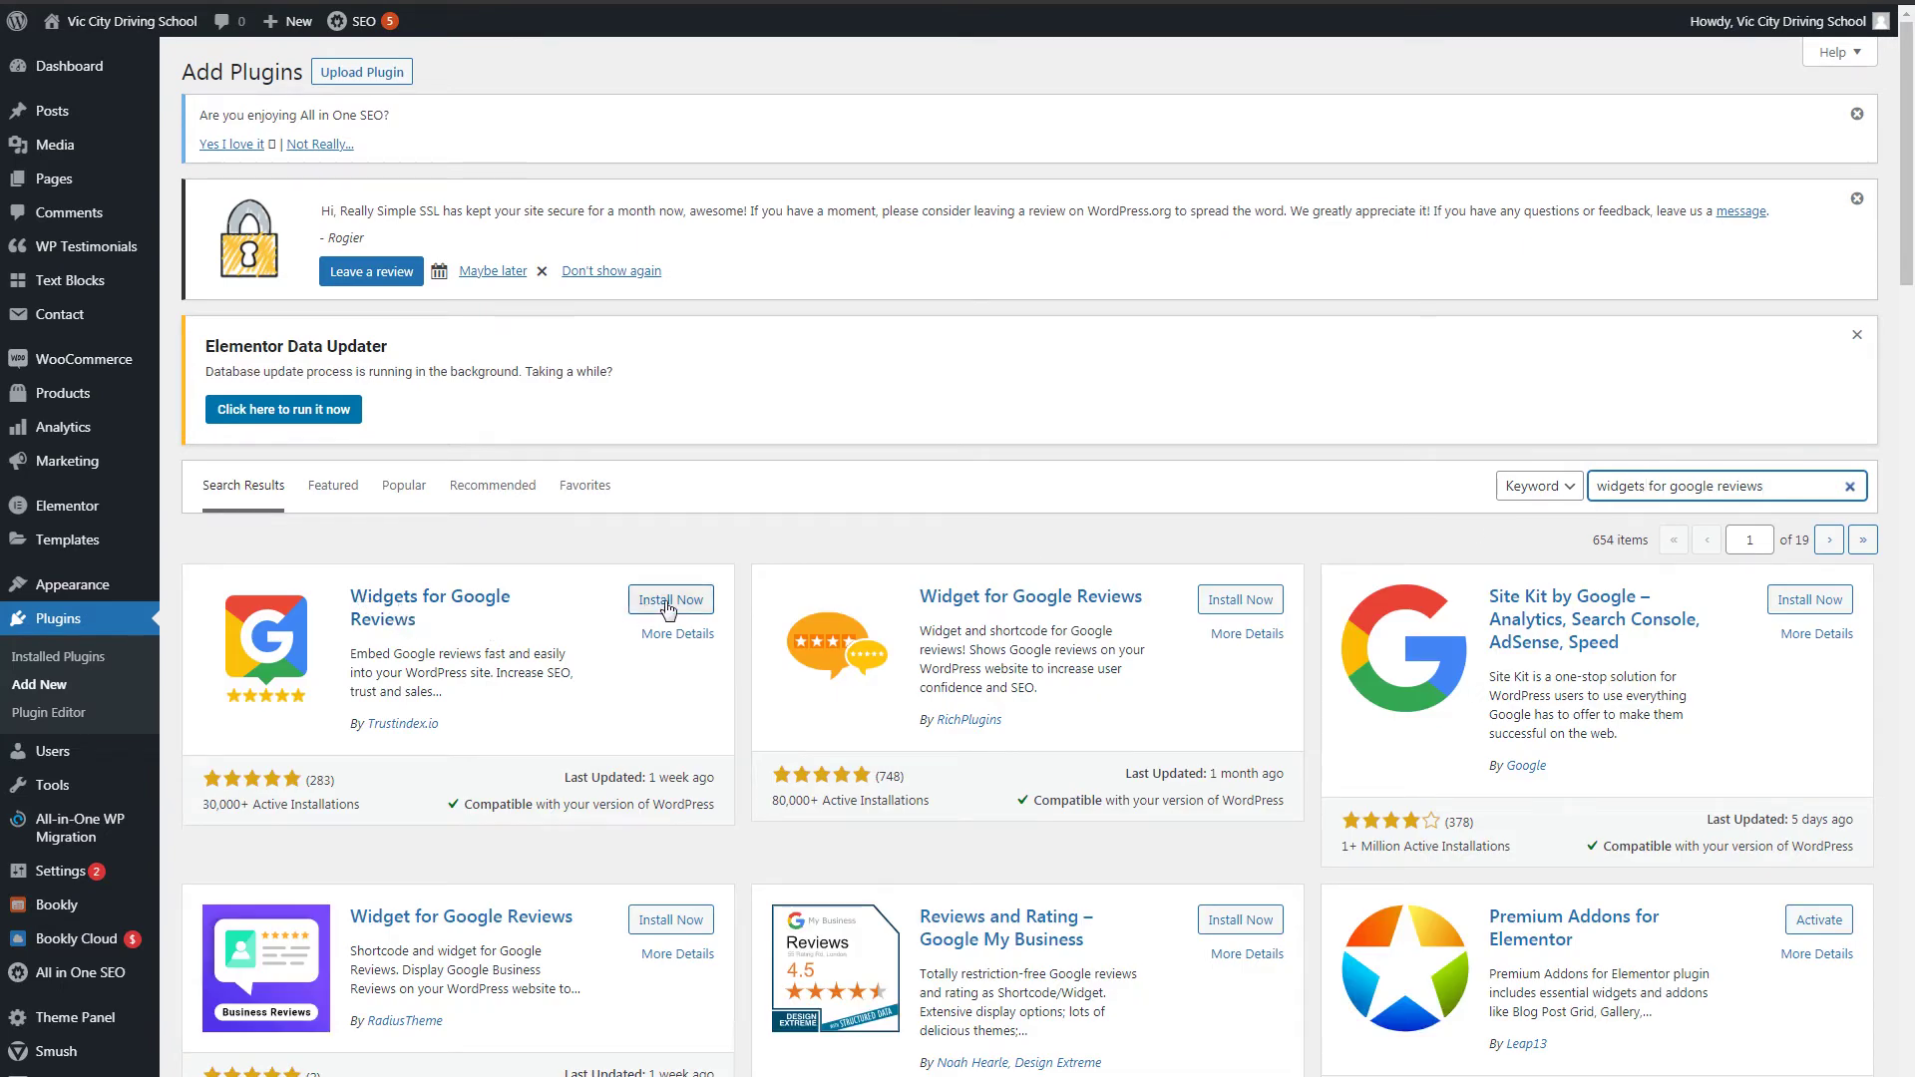
pyautogui.click(666, 599)
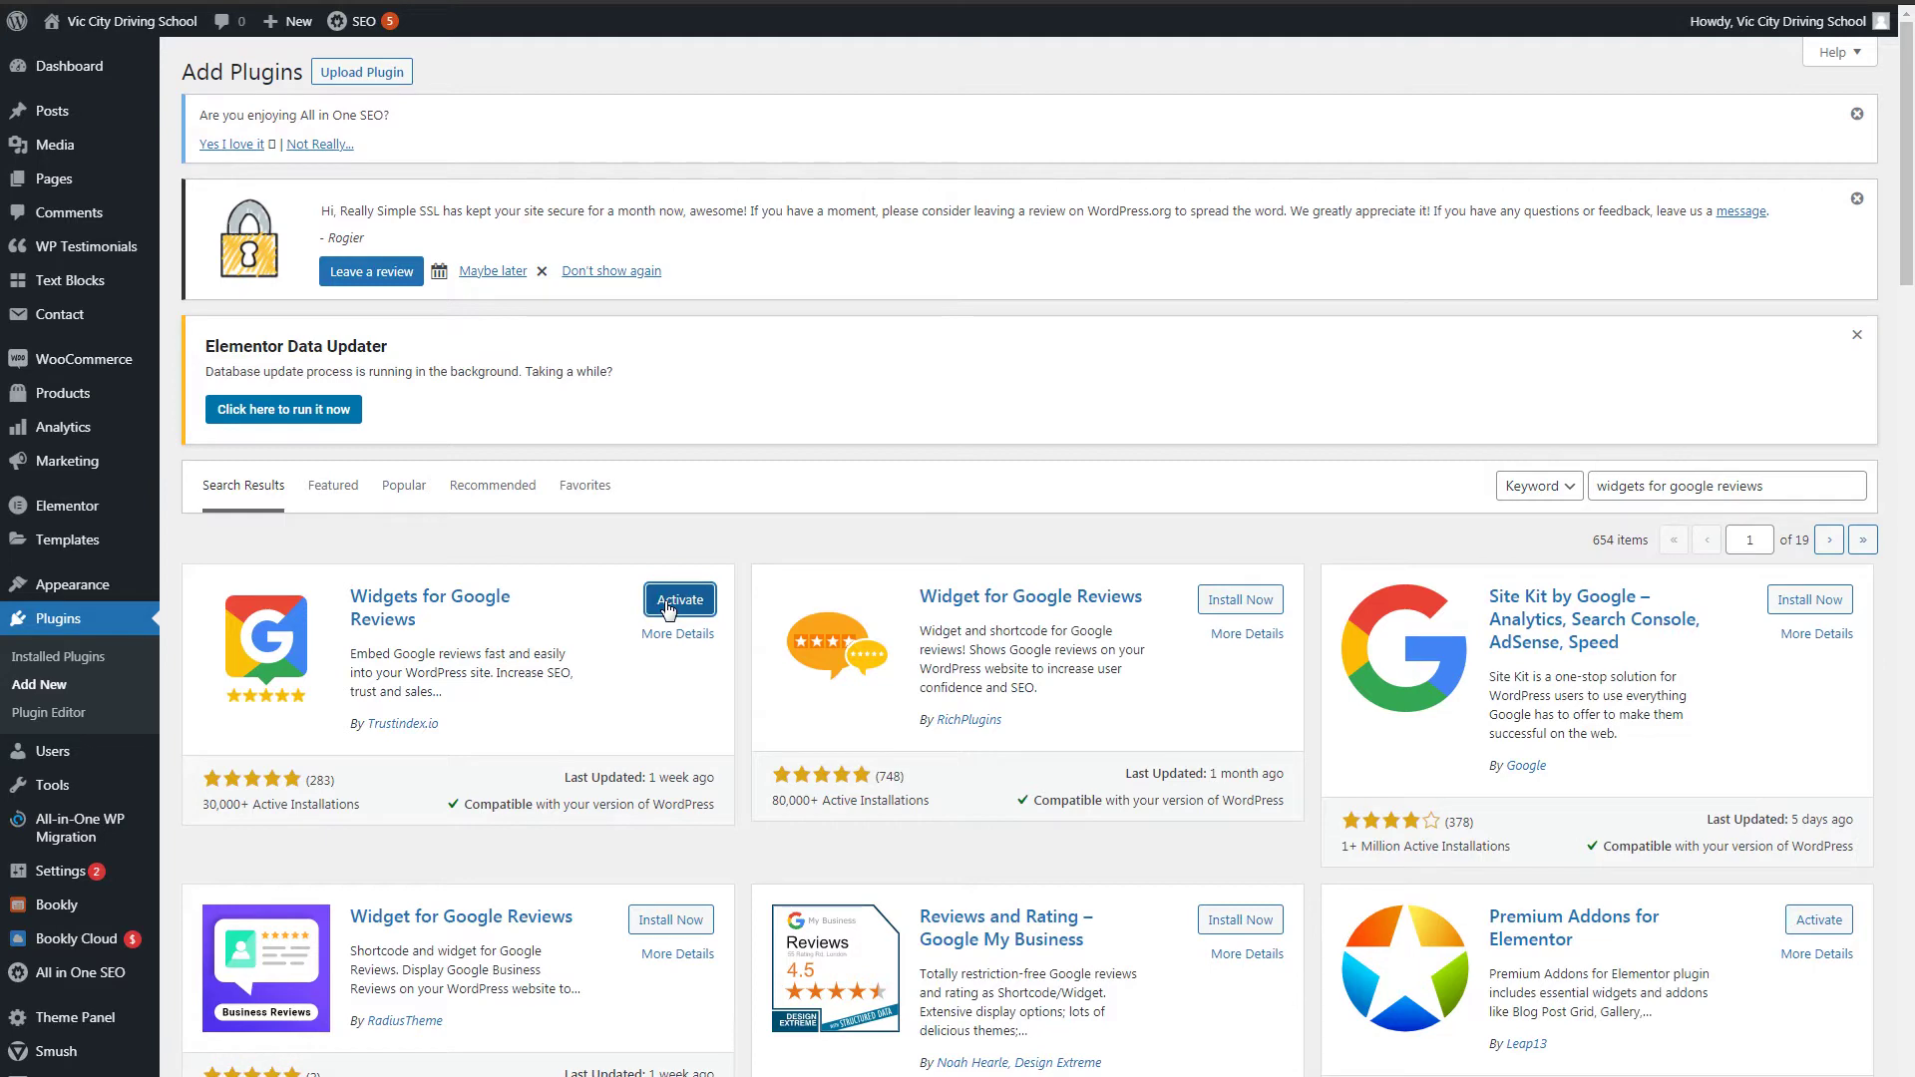
pyautogui.click(666, 602)
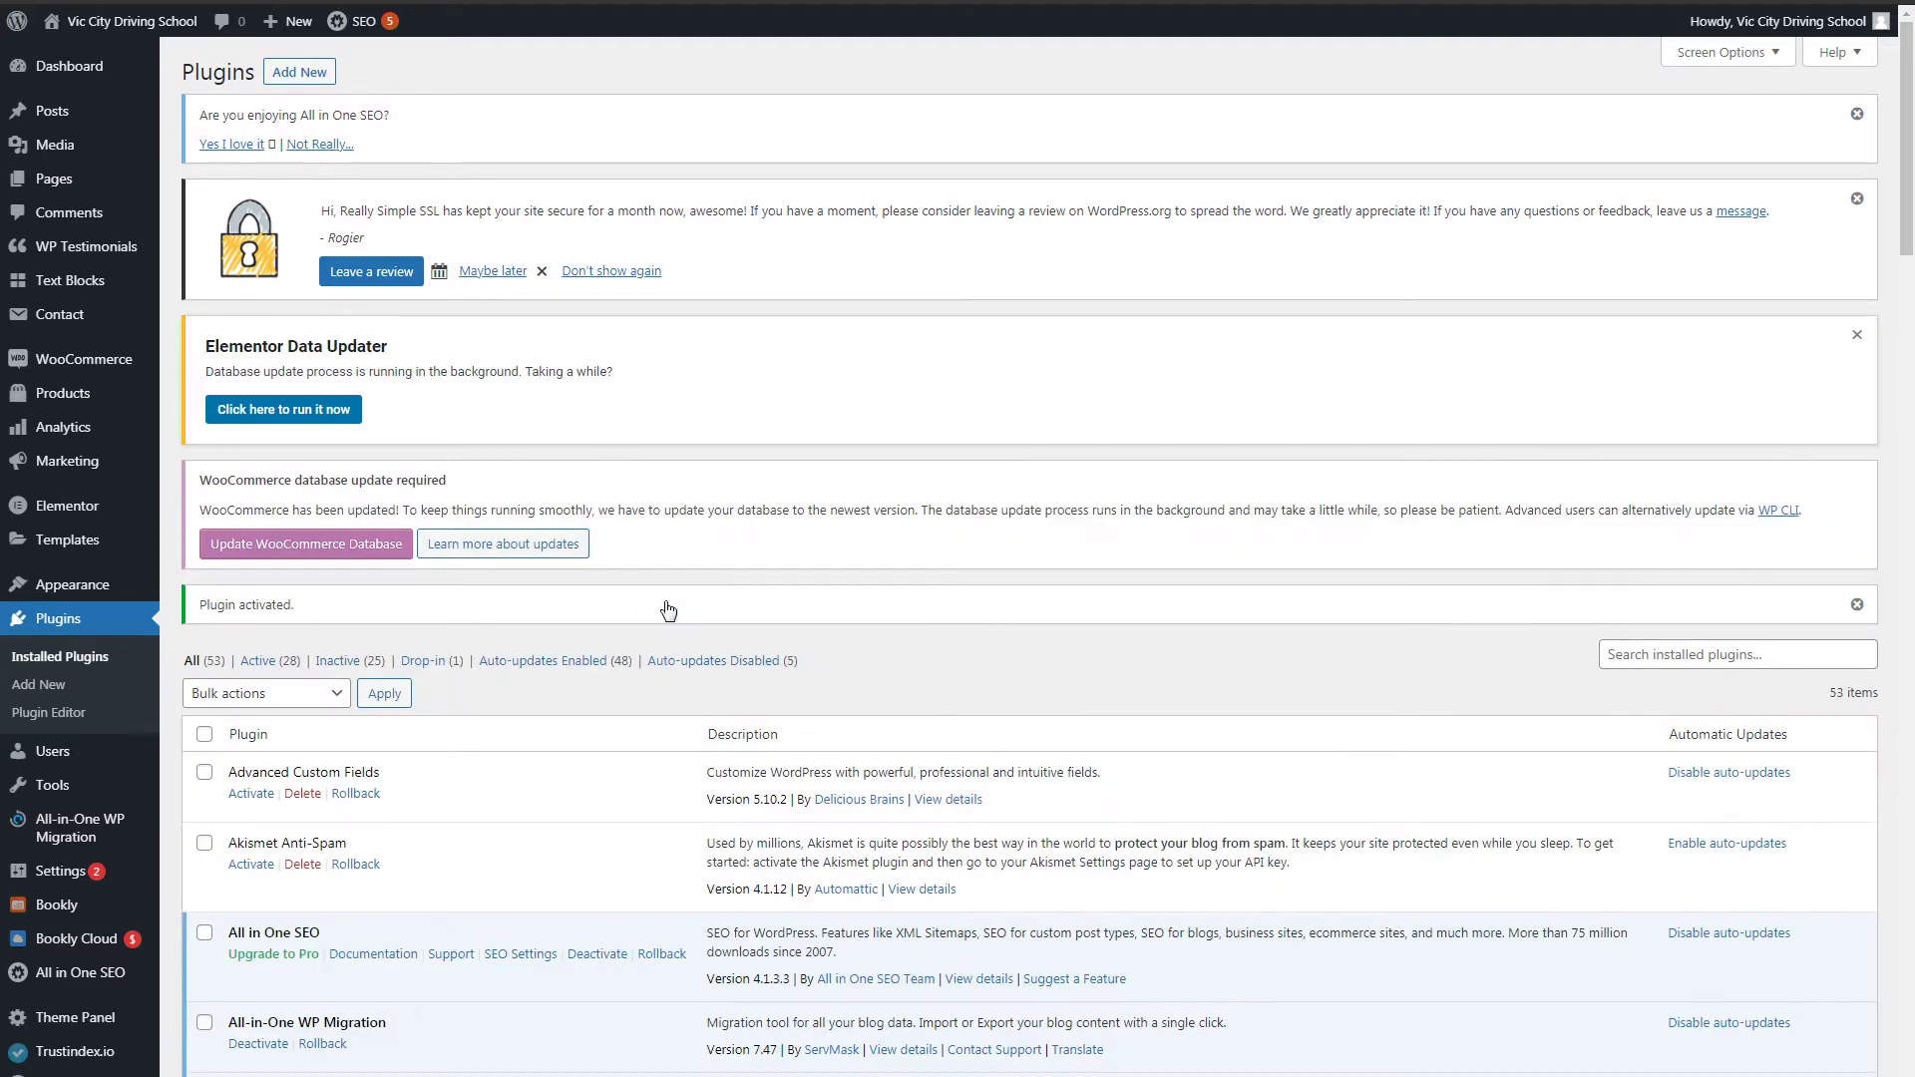
# - Open the Trustindex.io free widget configurator at its Google Place ID or URL field
pyautogui.scroll(-6, 666, 608)
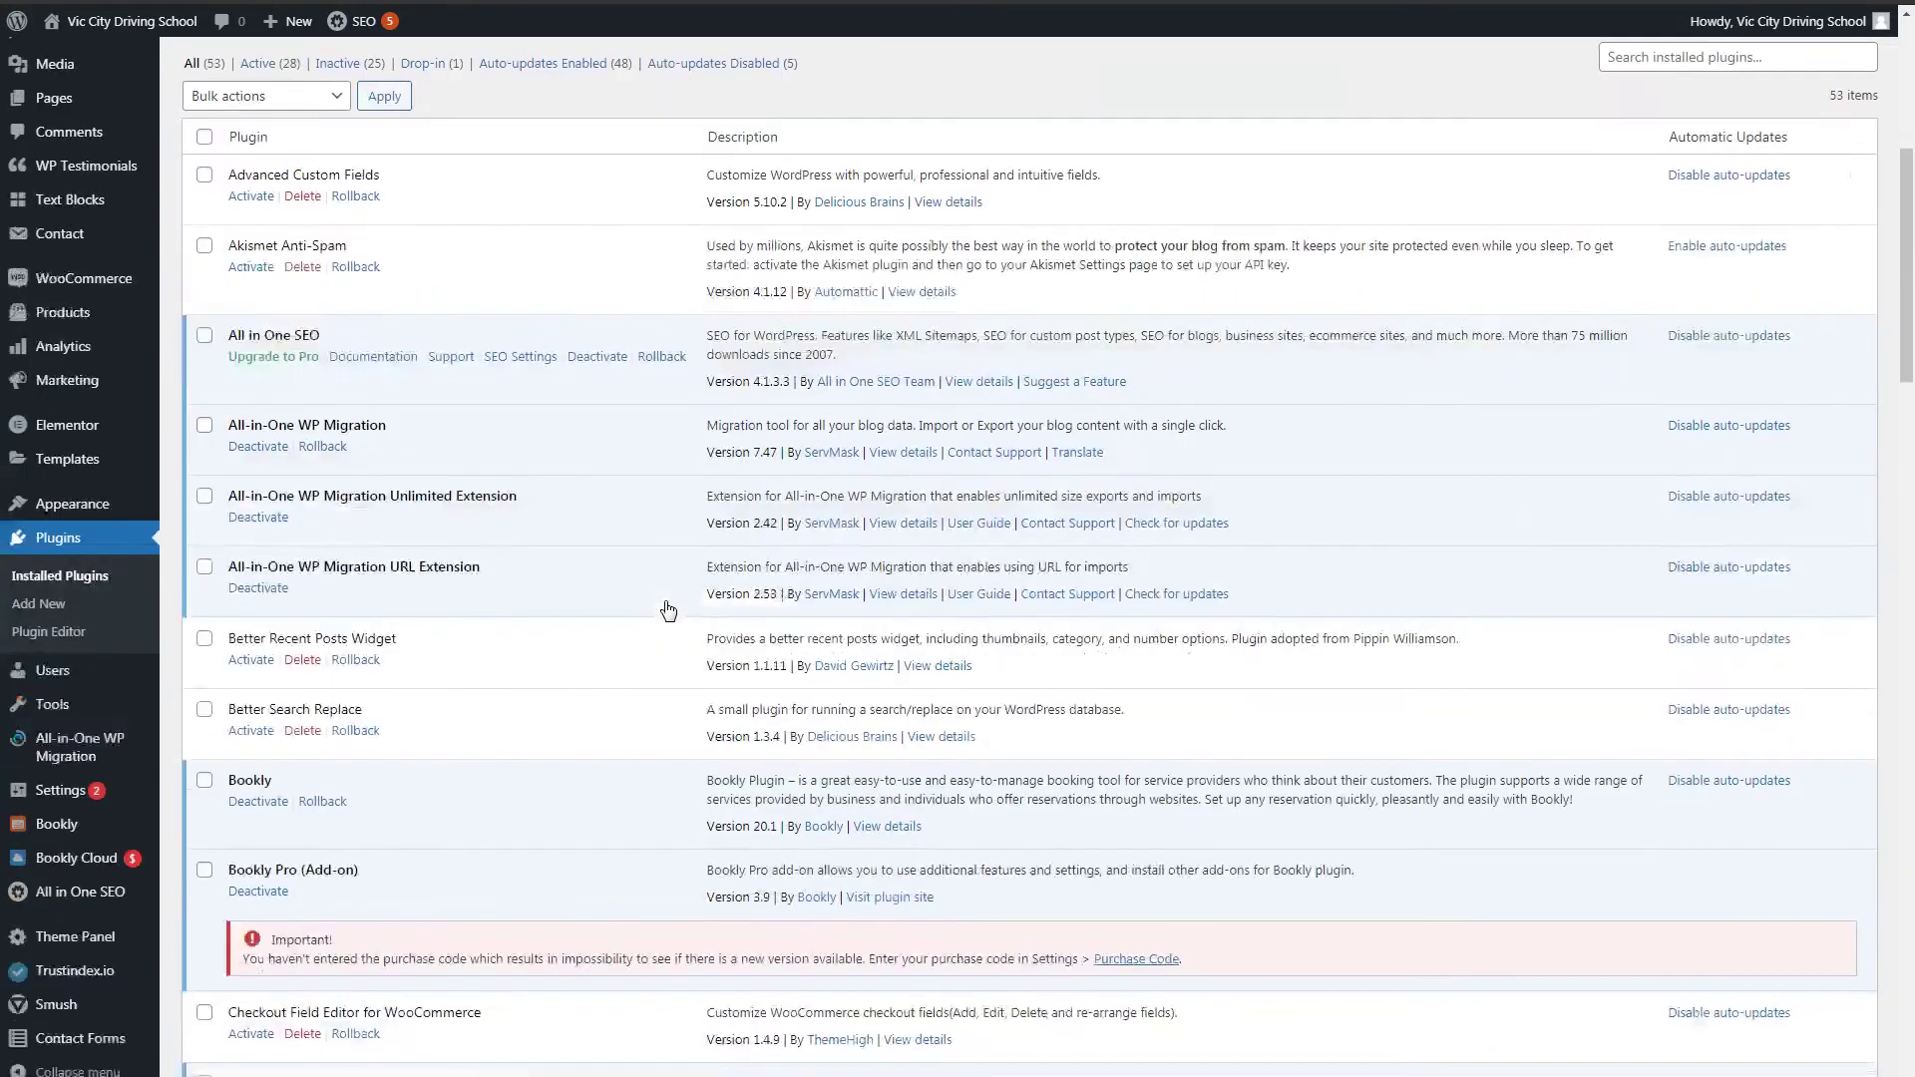
pyautogui.click(78, 974)
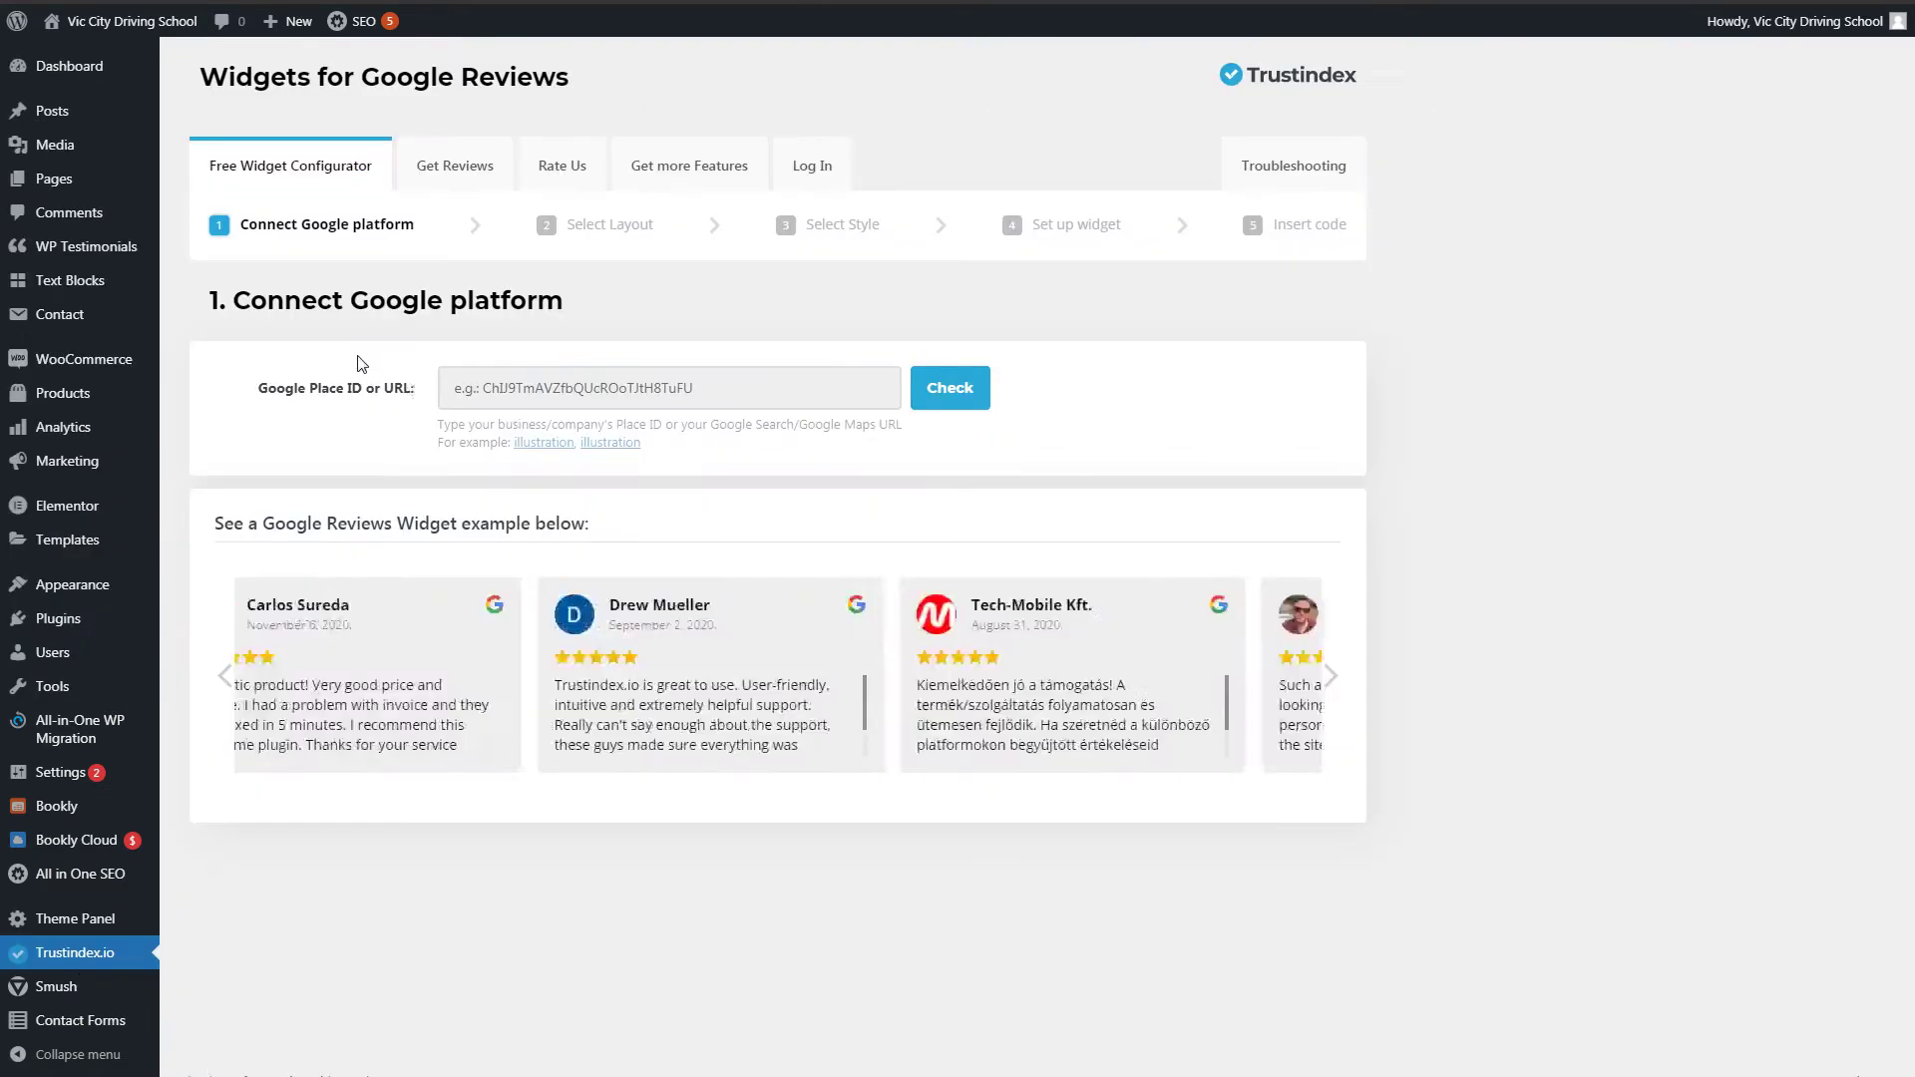
pyautogui.click(521, 390)
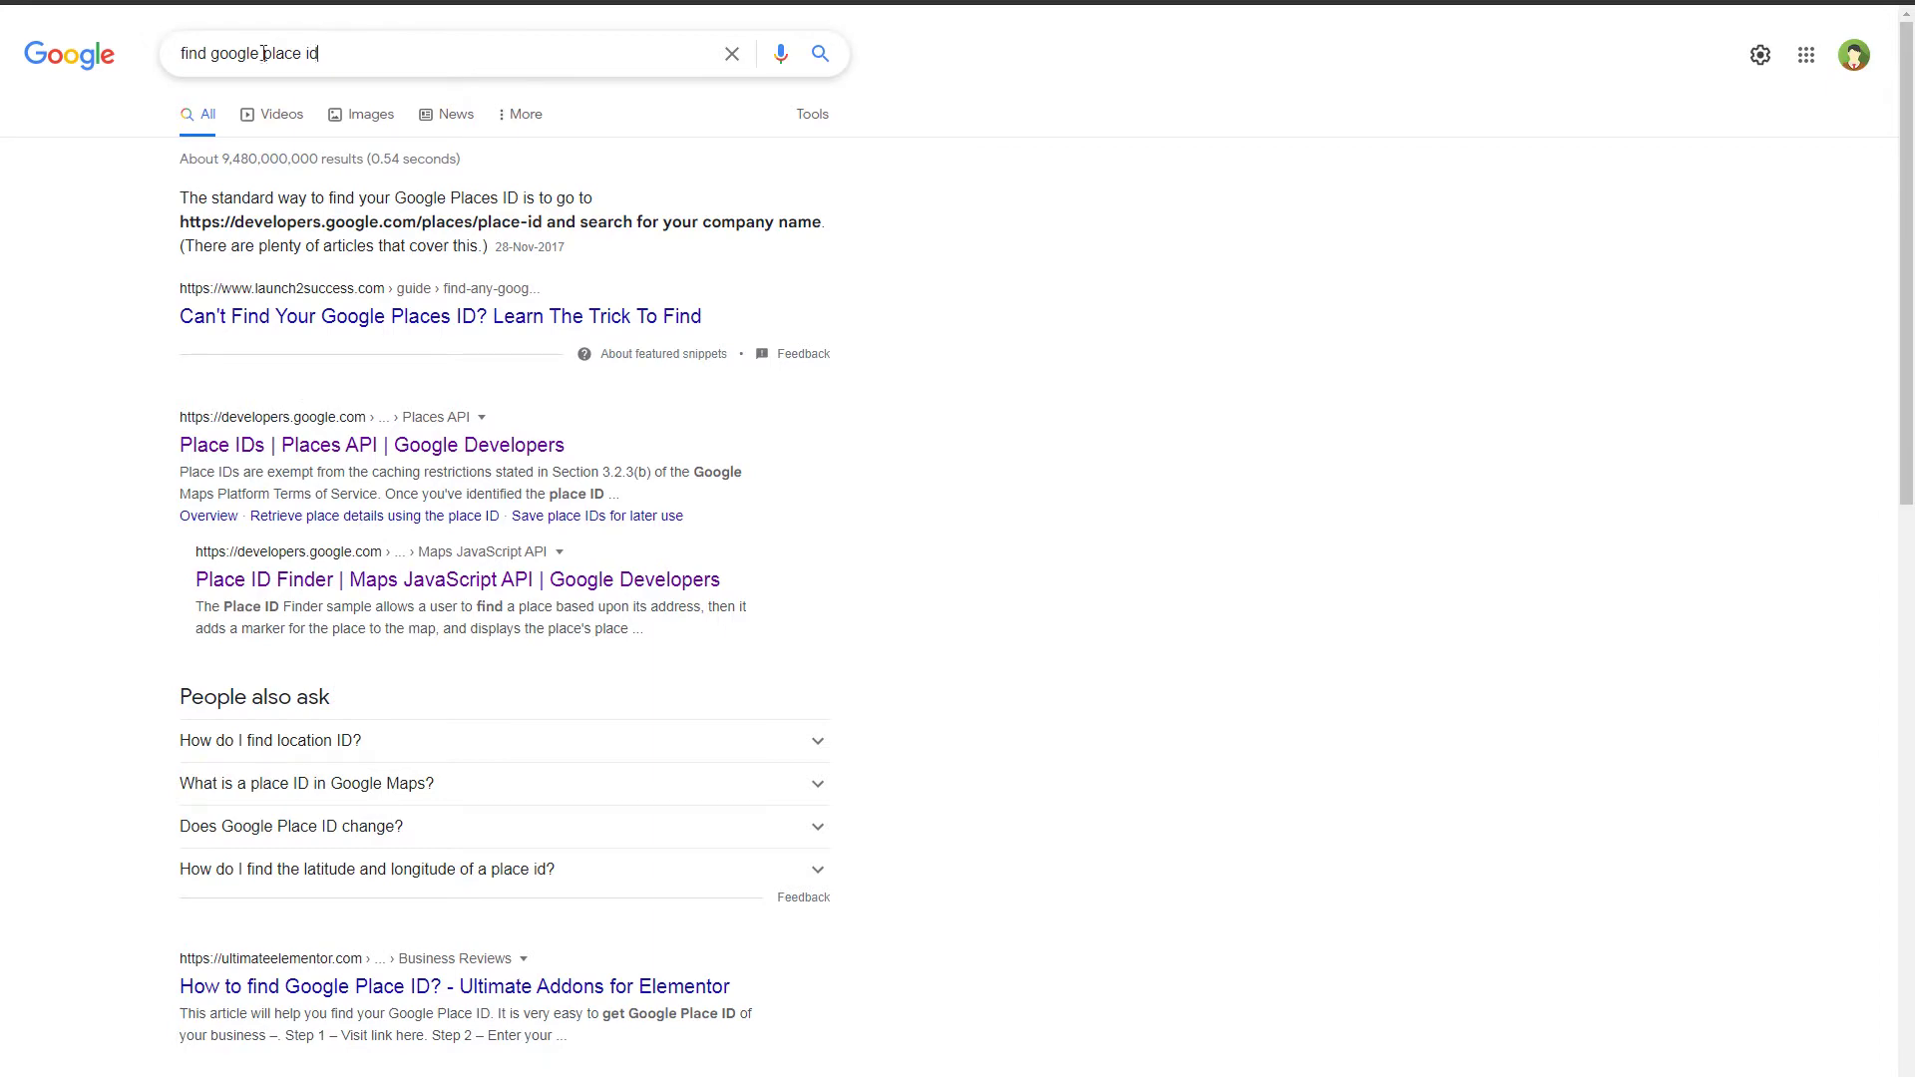
# - Open the Google Developers Place IDs page from the Google results for "find google place id"
pyautogui.moveTo(319, 53); pyautogui.dragTo(210, 53)
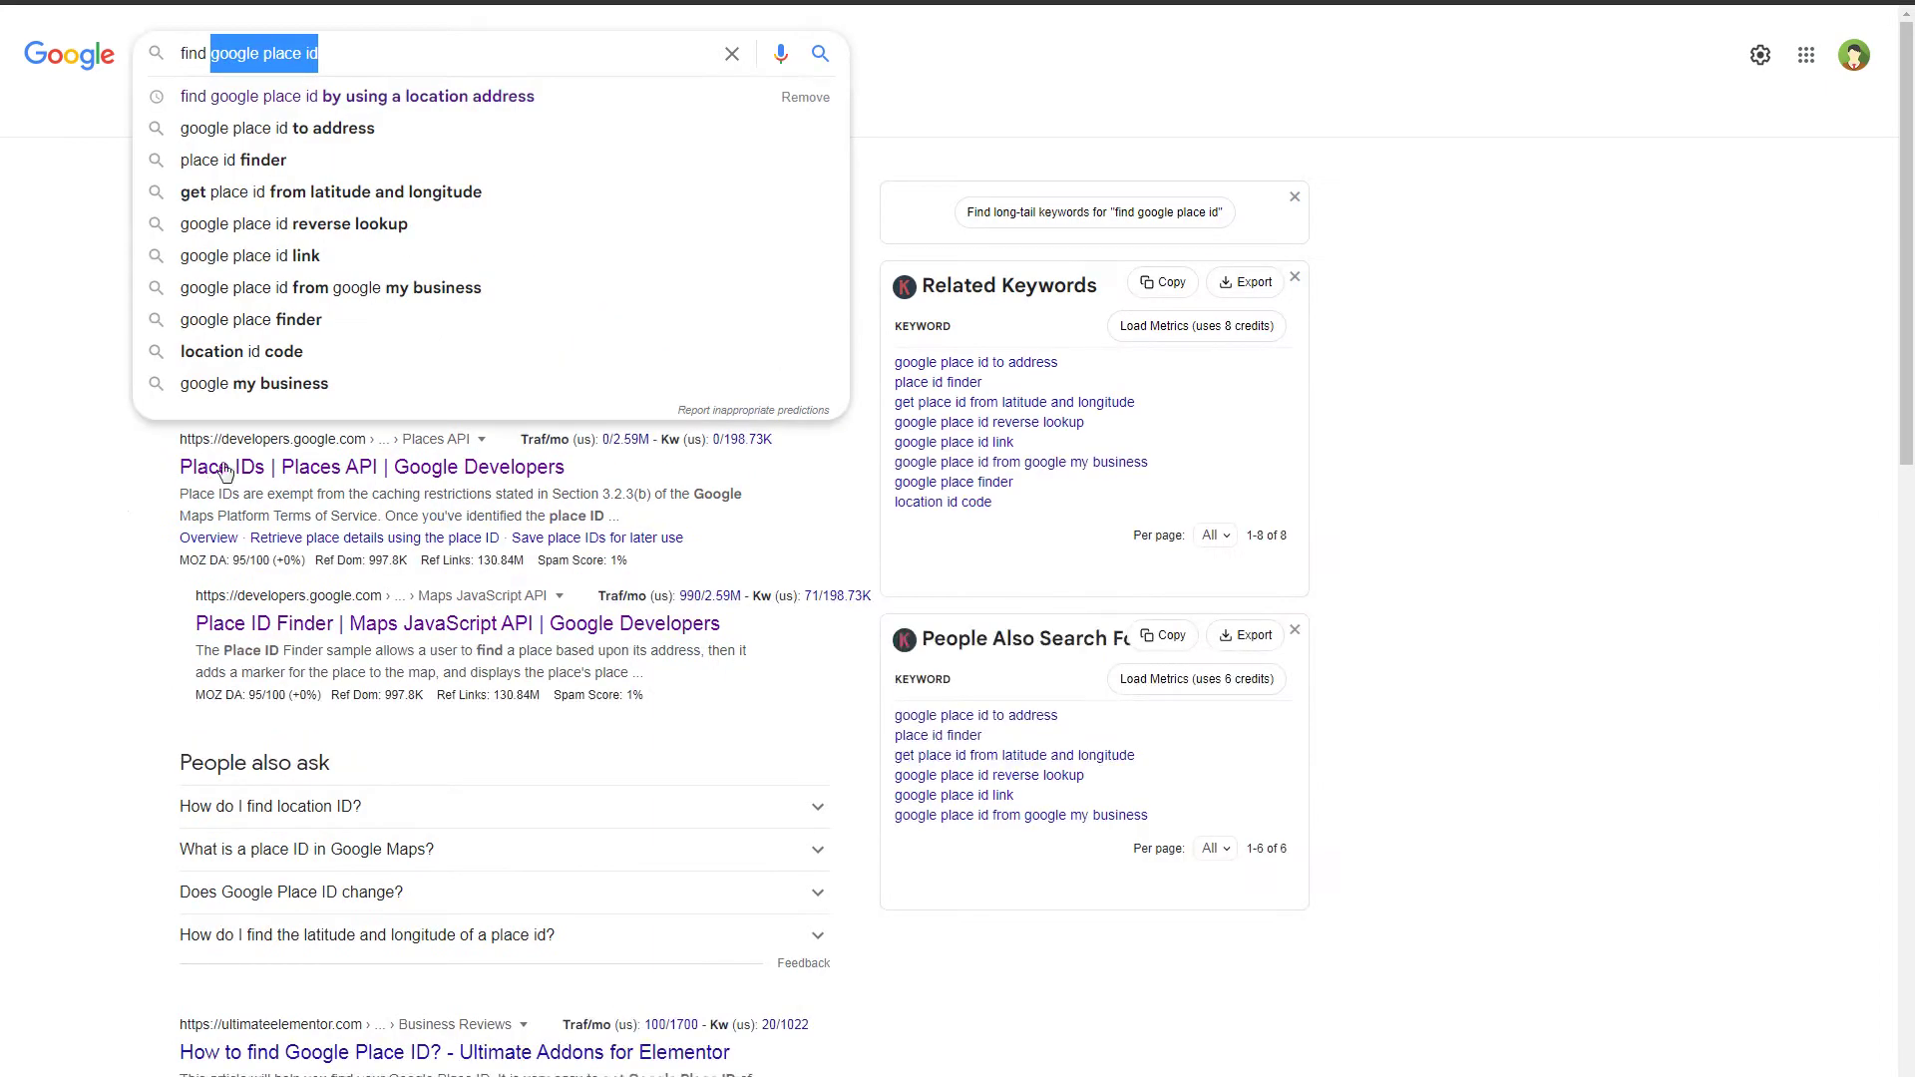
pyautogui.click(225, 478)
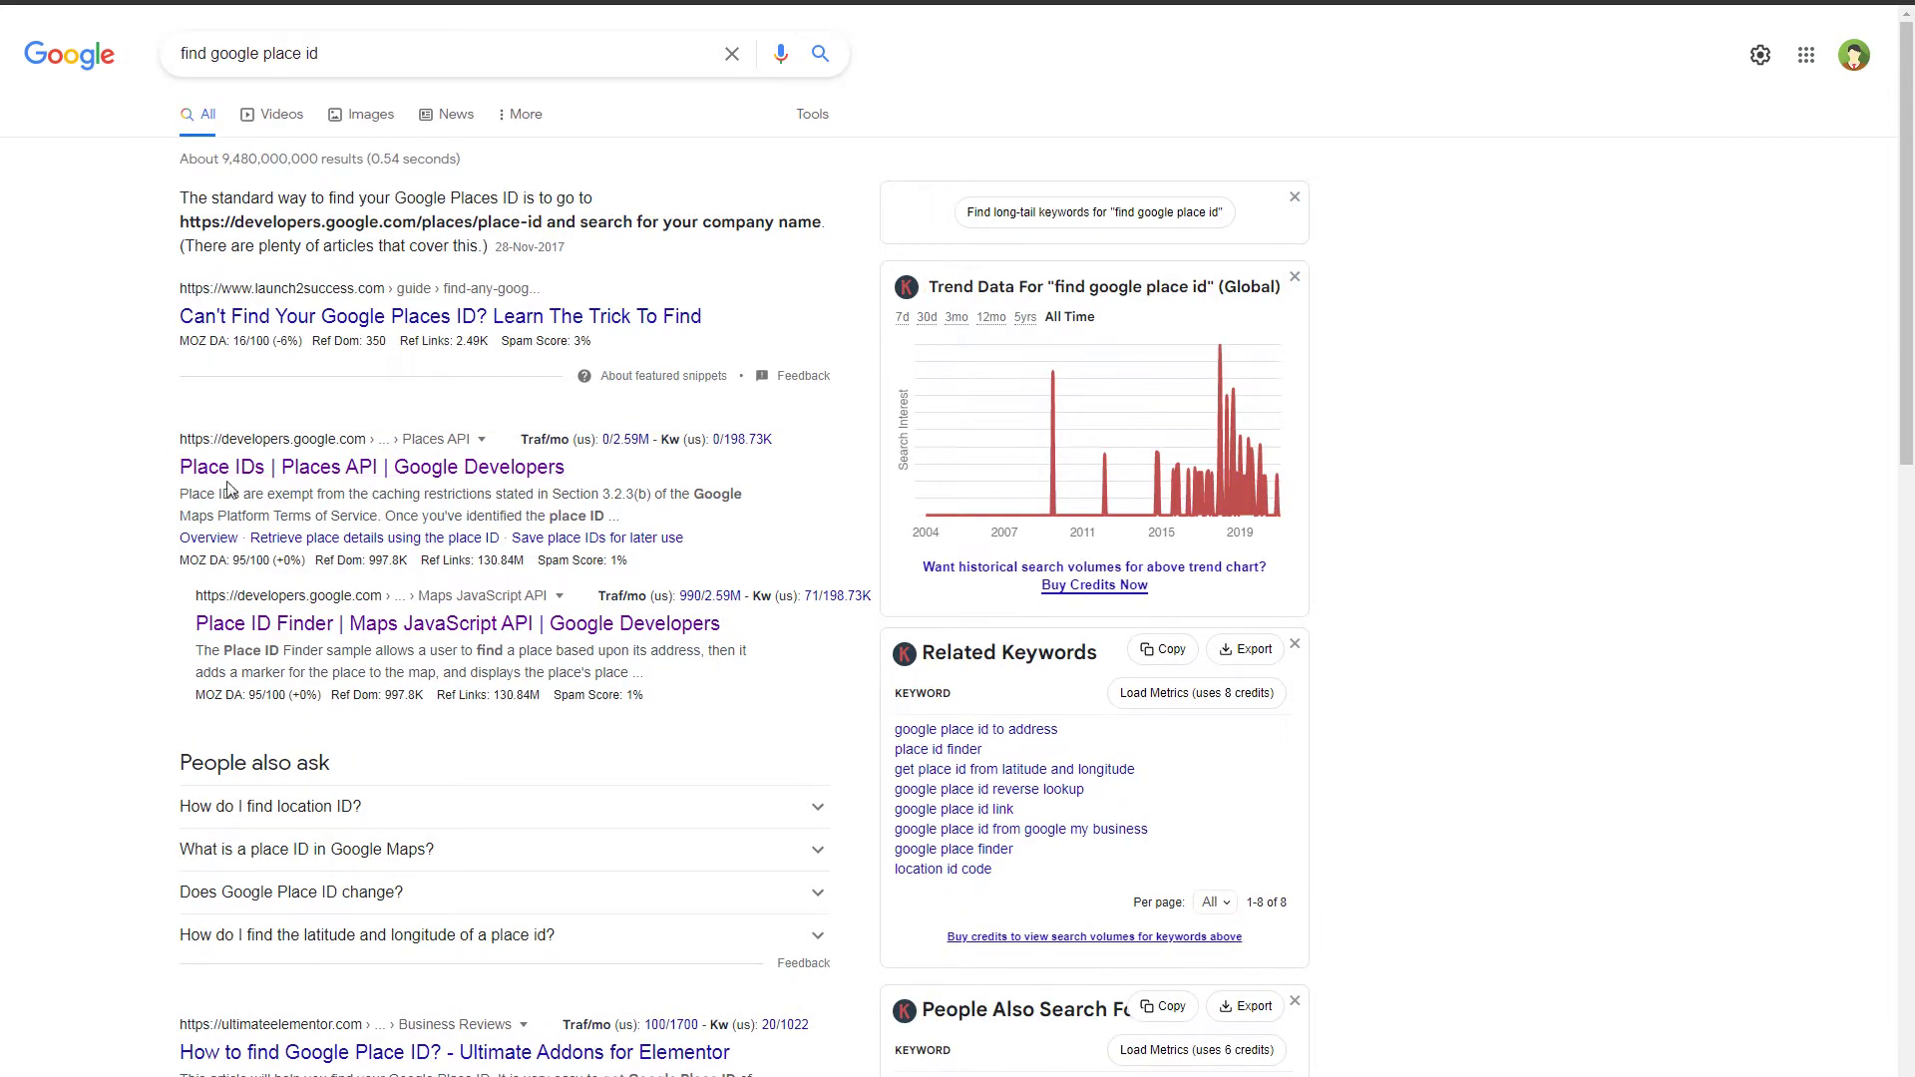
pyautogui.click(332, 469)
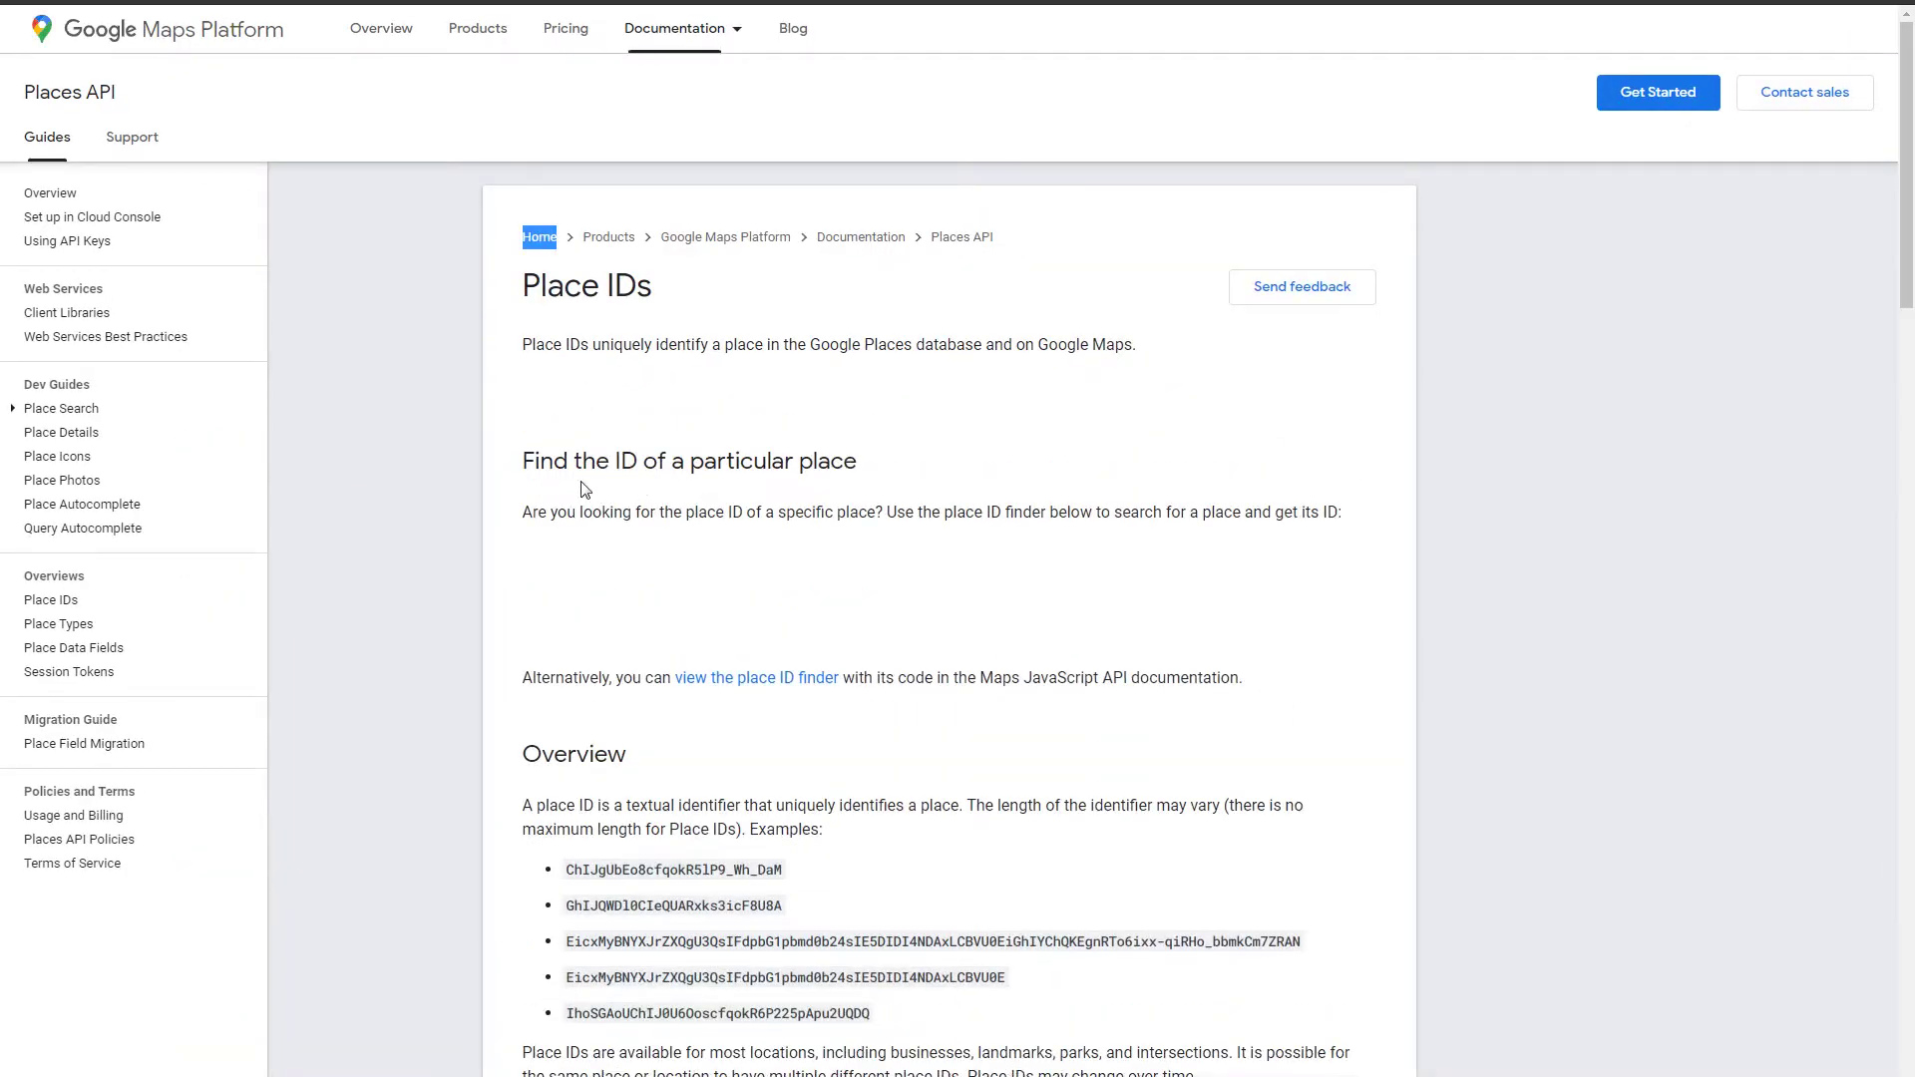
pyautogui.moveTo(523, 460); pyautogui.dragTo(897, 471)
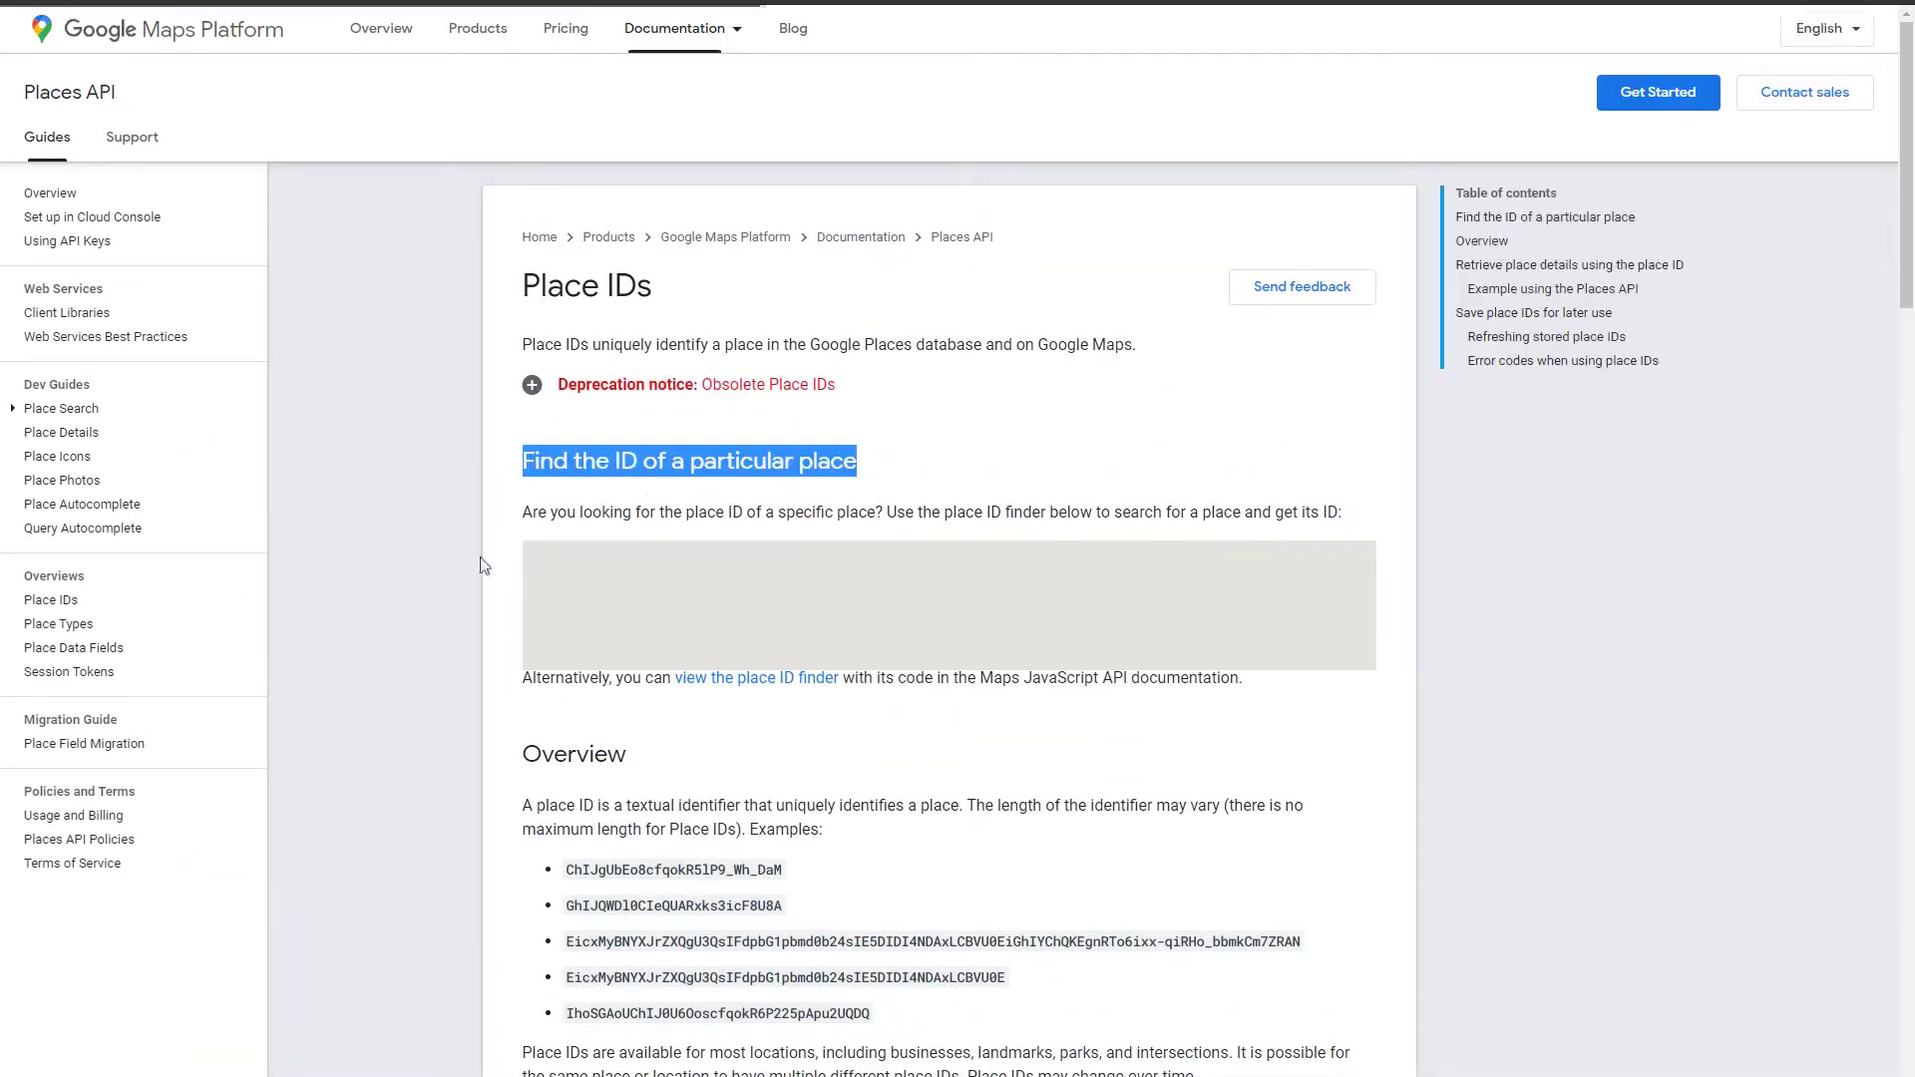
pyautogui.click(417, 527)
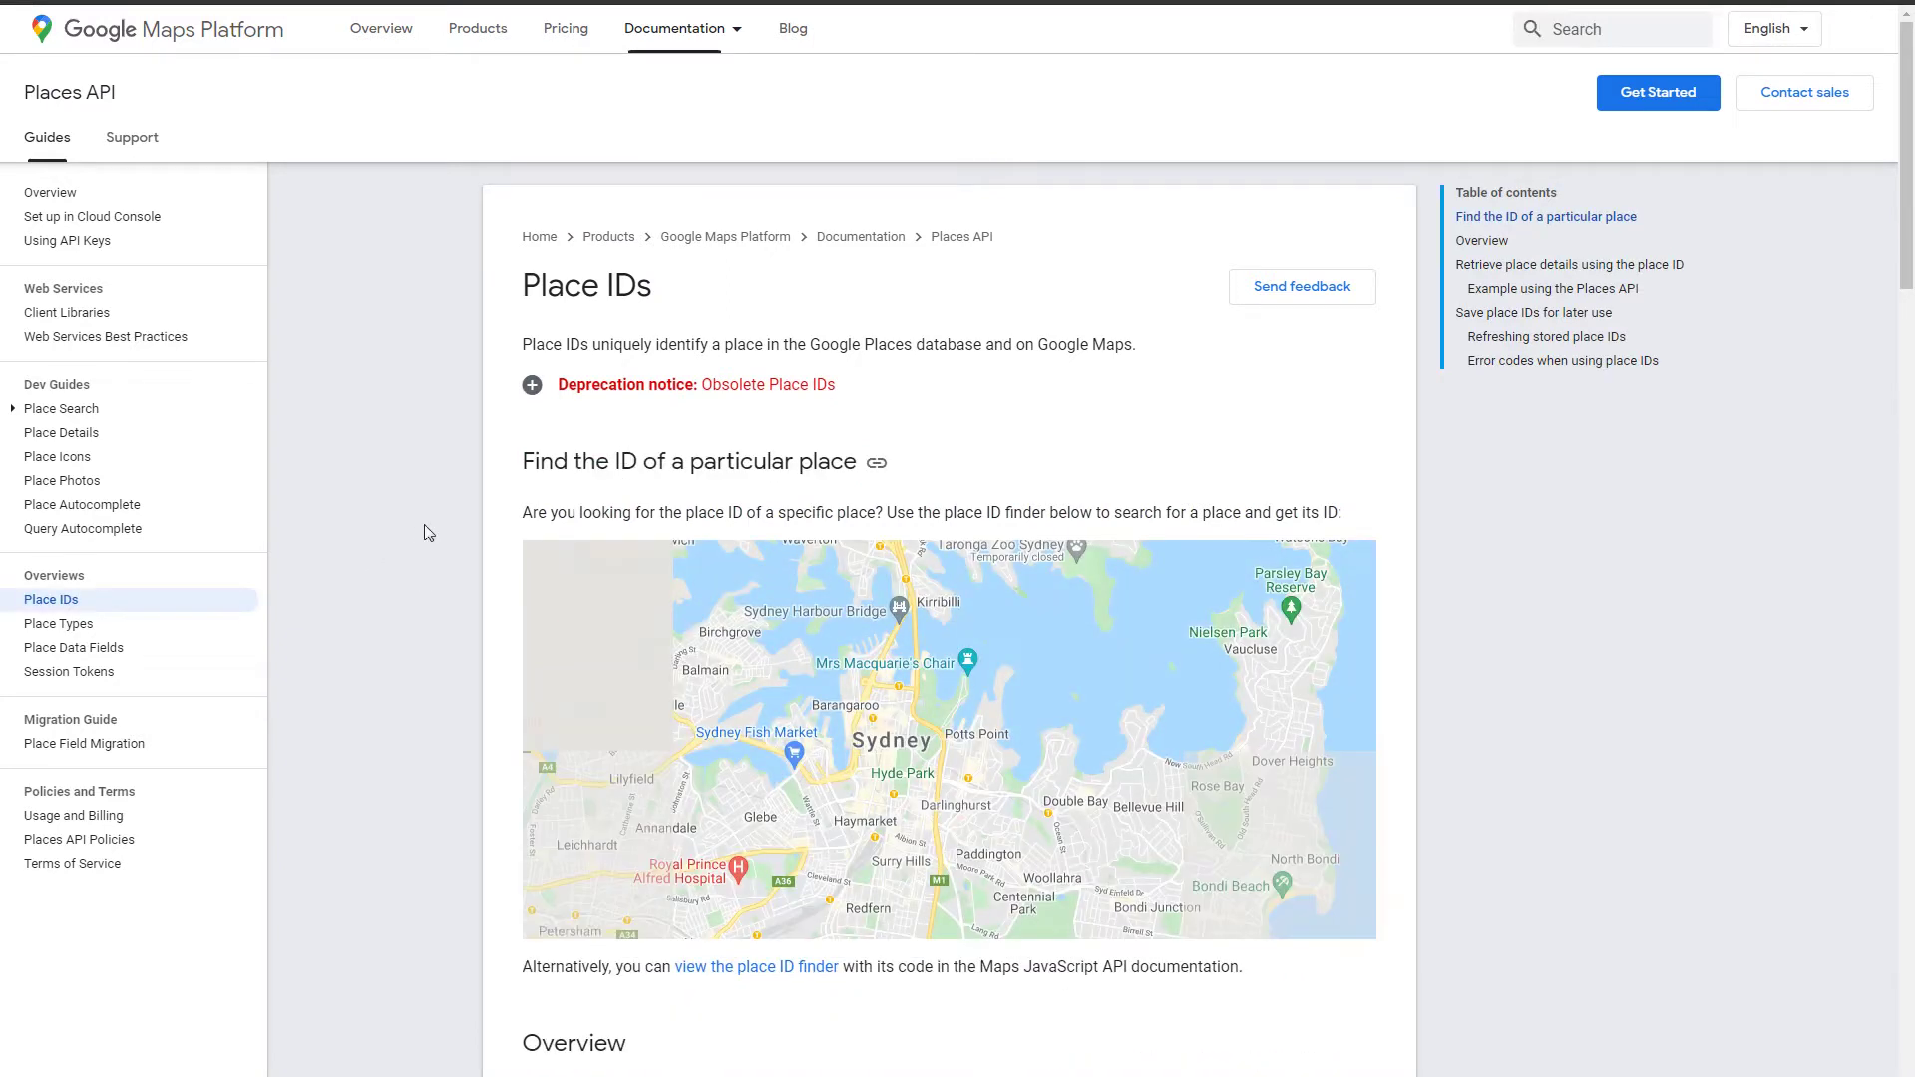
# - Locate the driving school in the place ID finder by entering its street address and choosing the matching suggestion
pyautogui.click(967, 569)
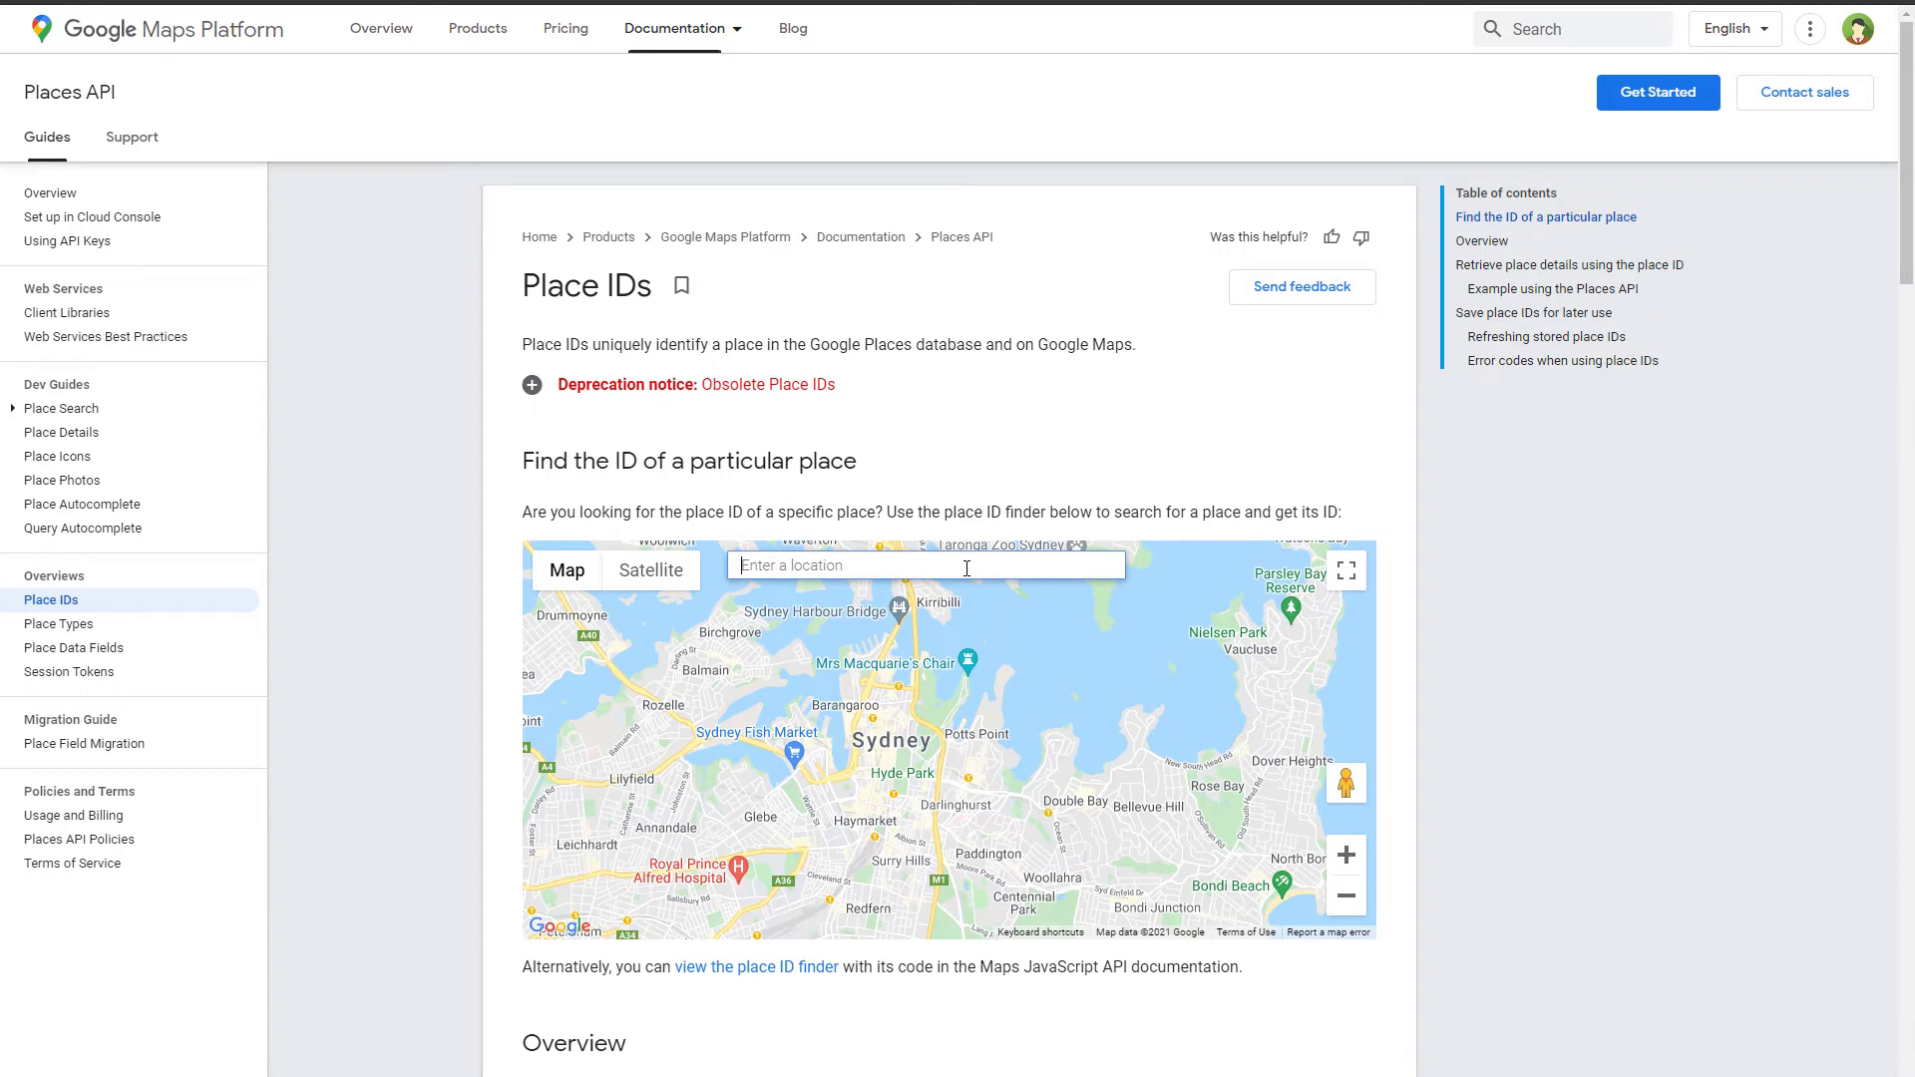
pyautogui.write('viccitydriving school')
pyautogui.hotkey('ctrl', 'a')
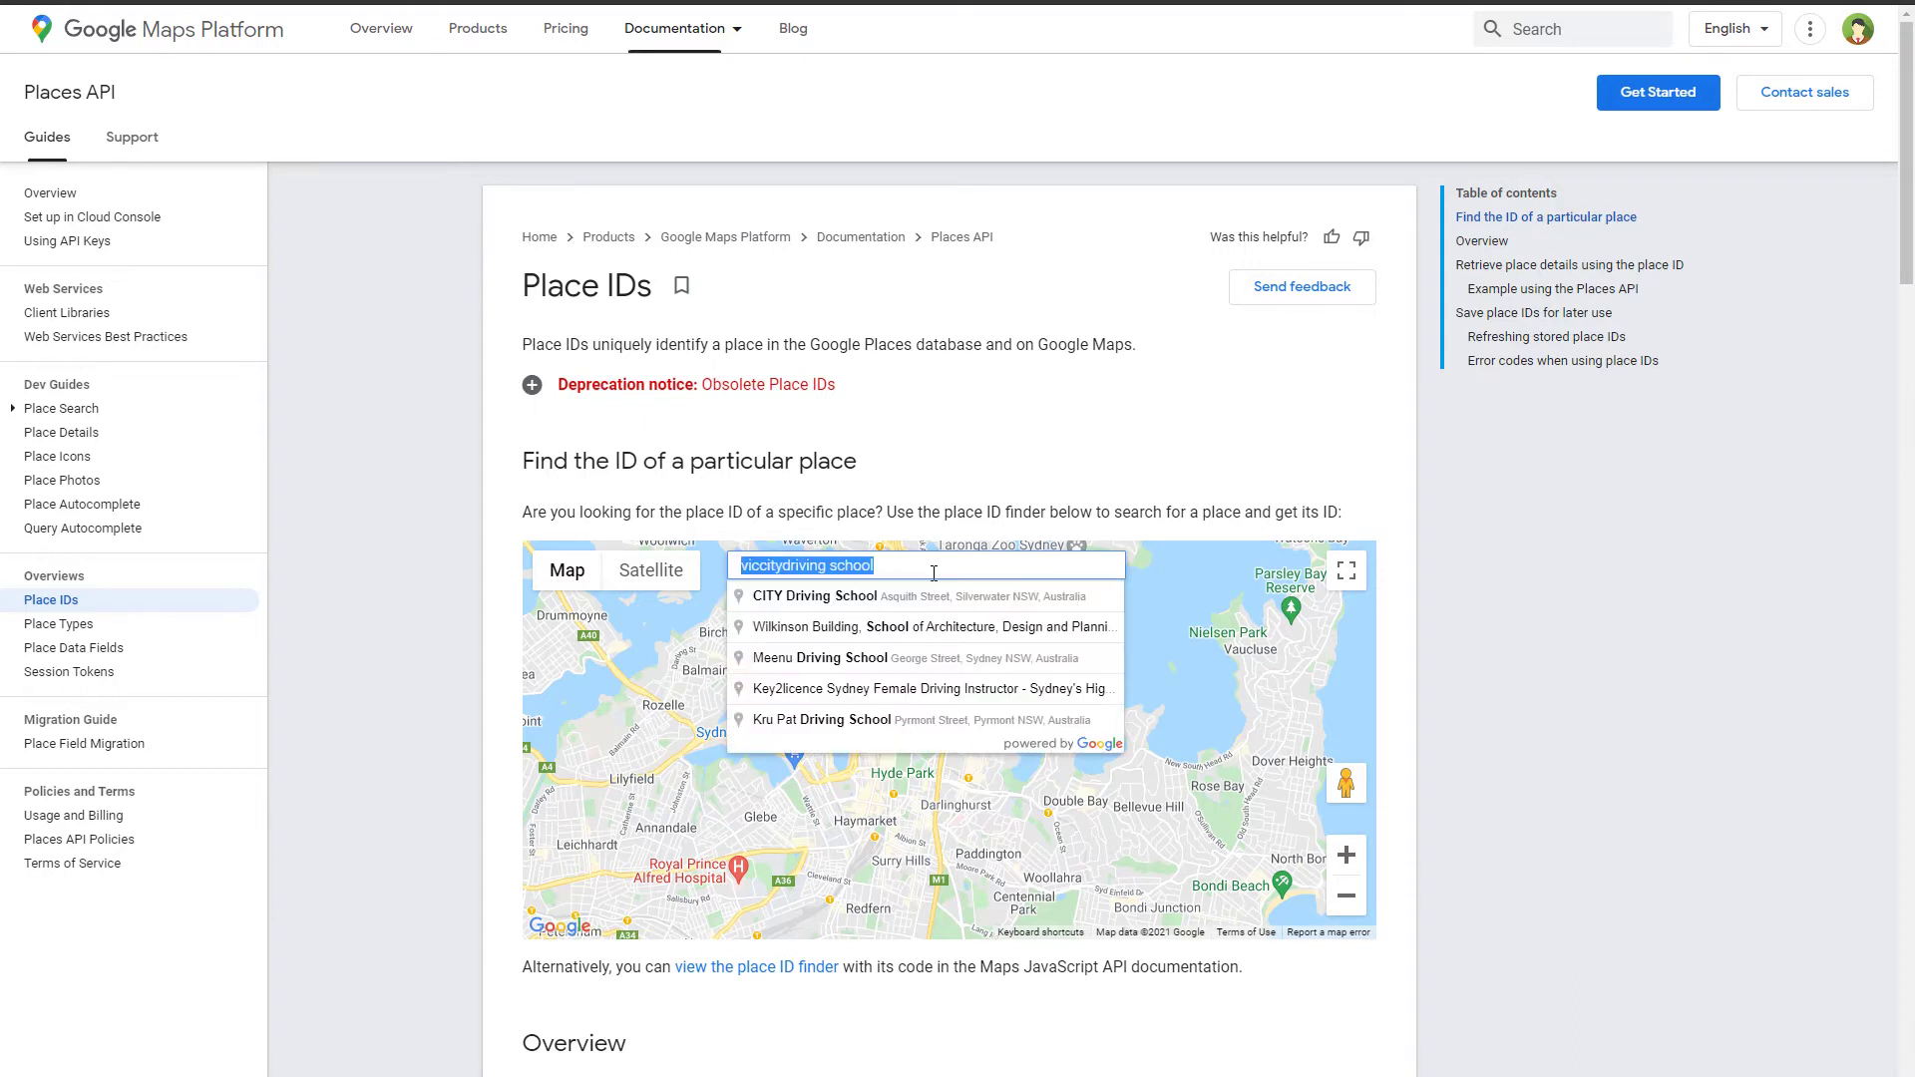
pyautogui.write('Ave Victoria British Columbia Canada Opens in a new tab')
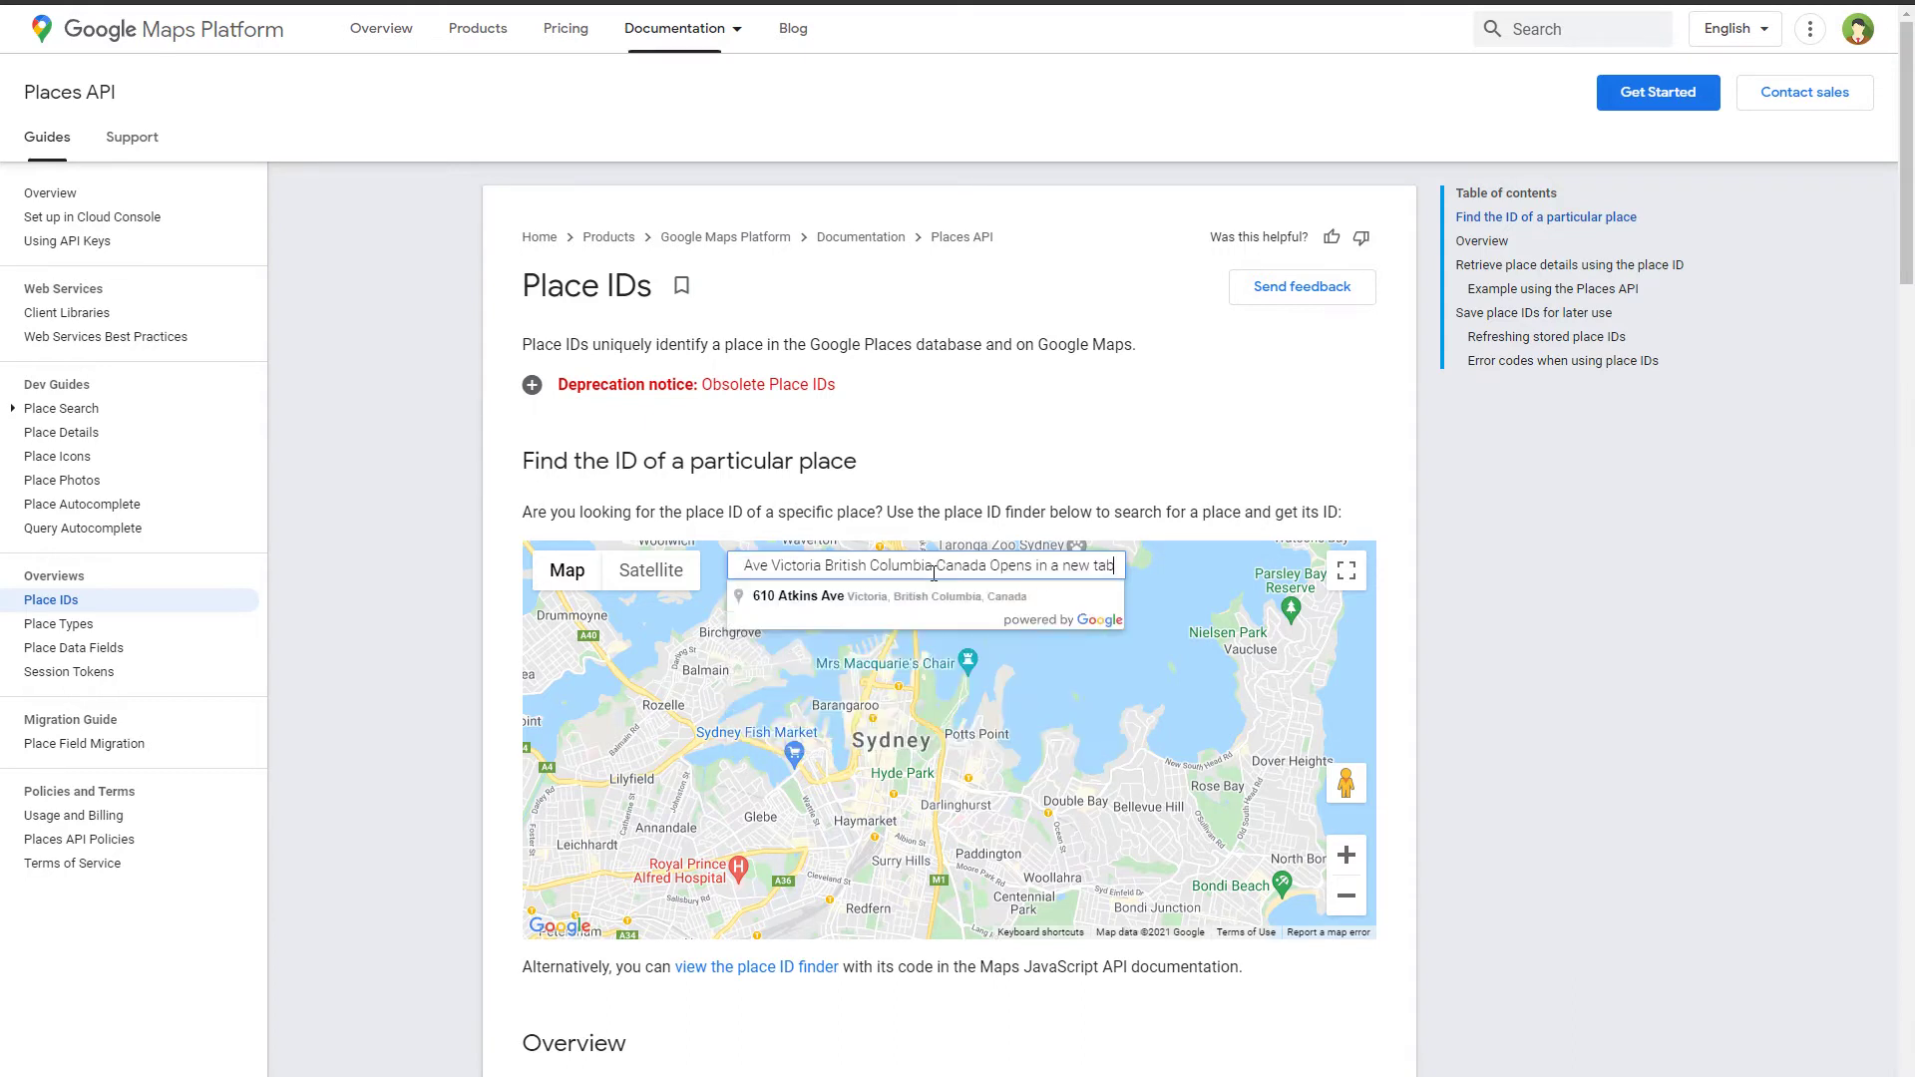
pyautogui.click(879, 602)
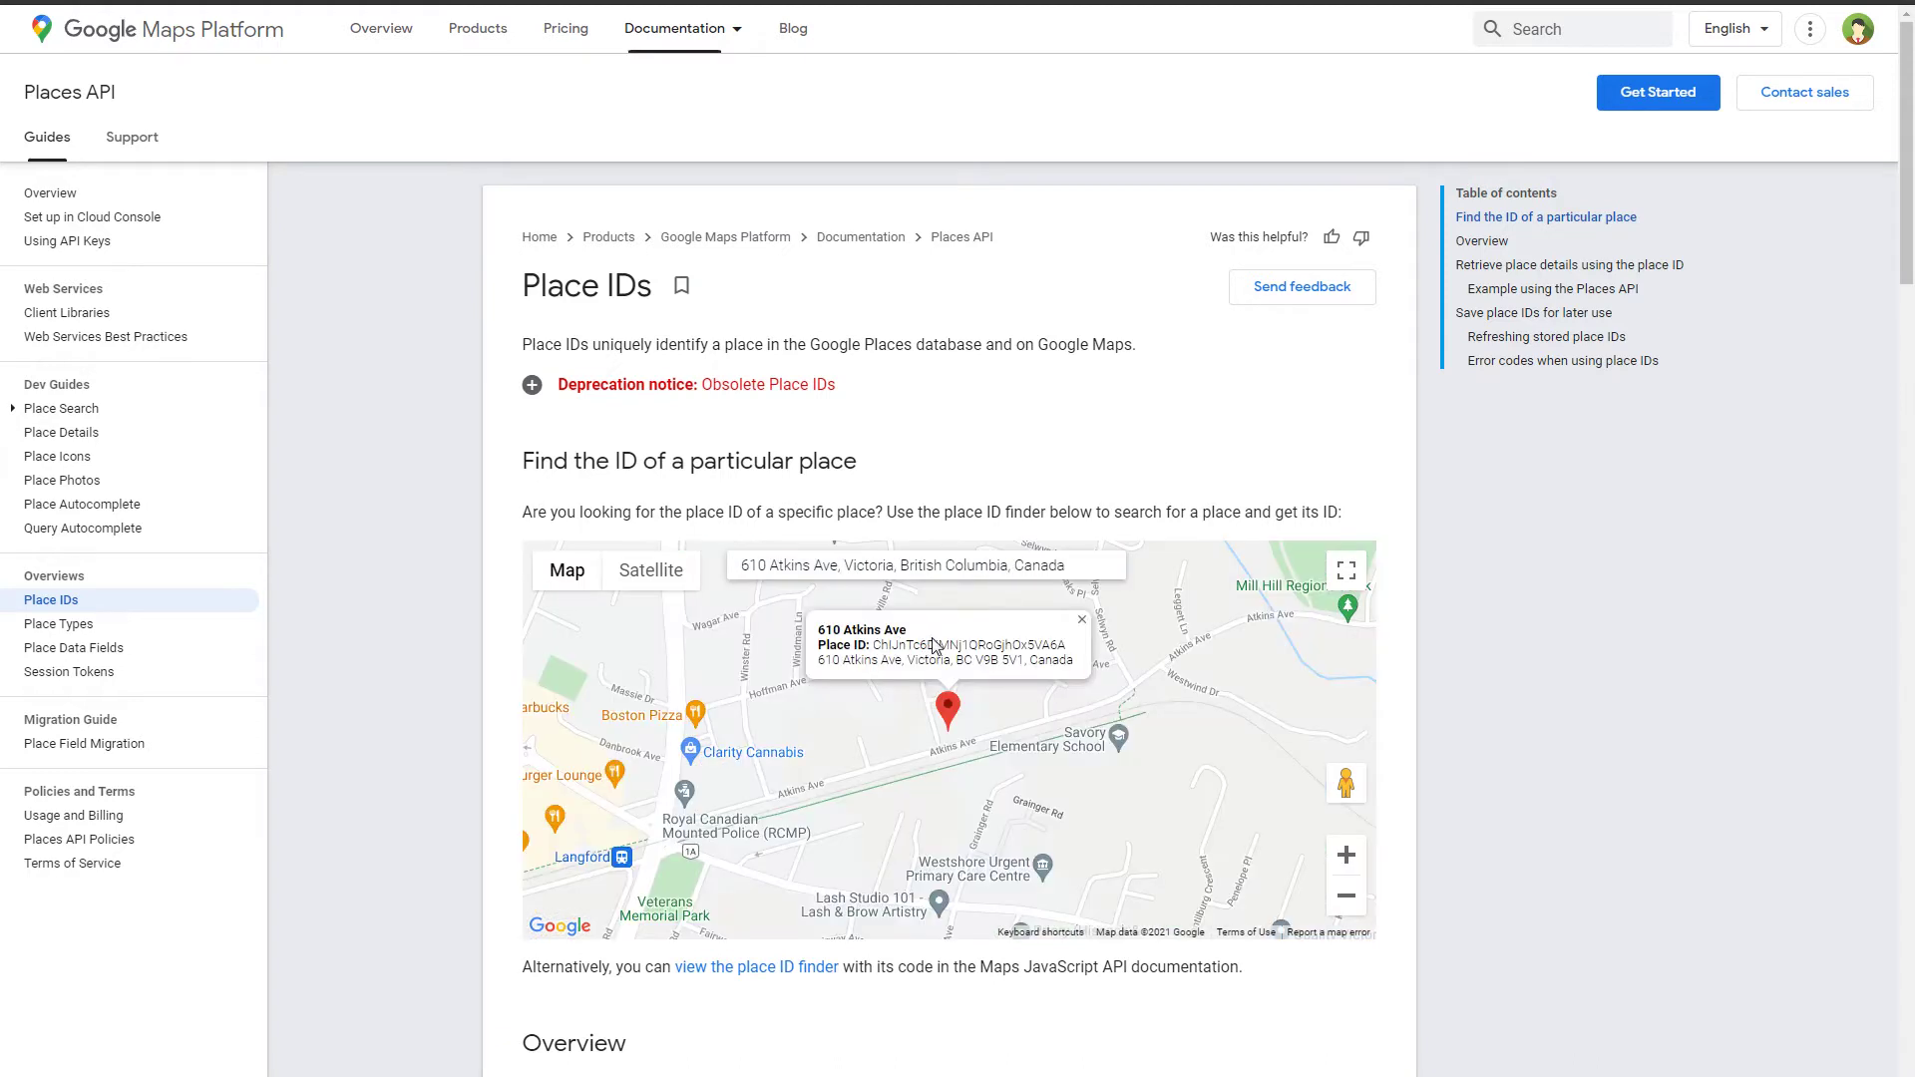
# - Copy the place ID shown for the located address on the map
pyautogui.doubleClick(902, 653)
pyautogui.rightClick(944, 648)
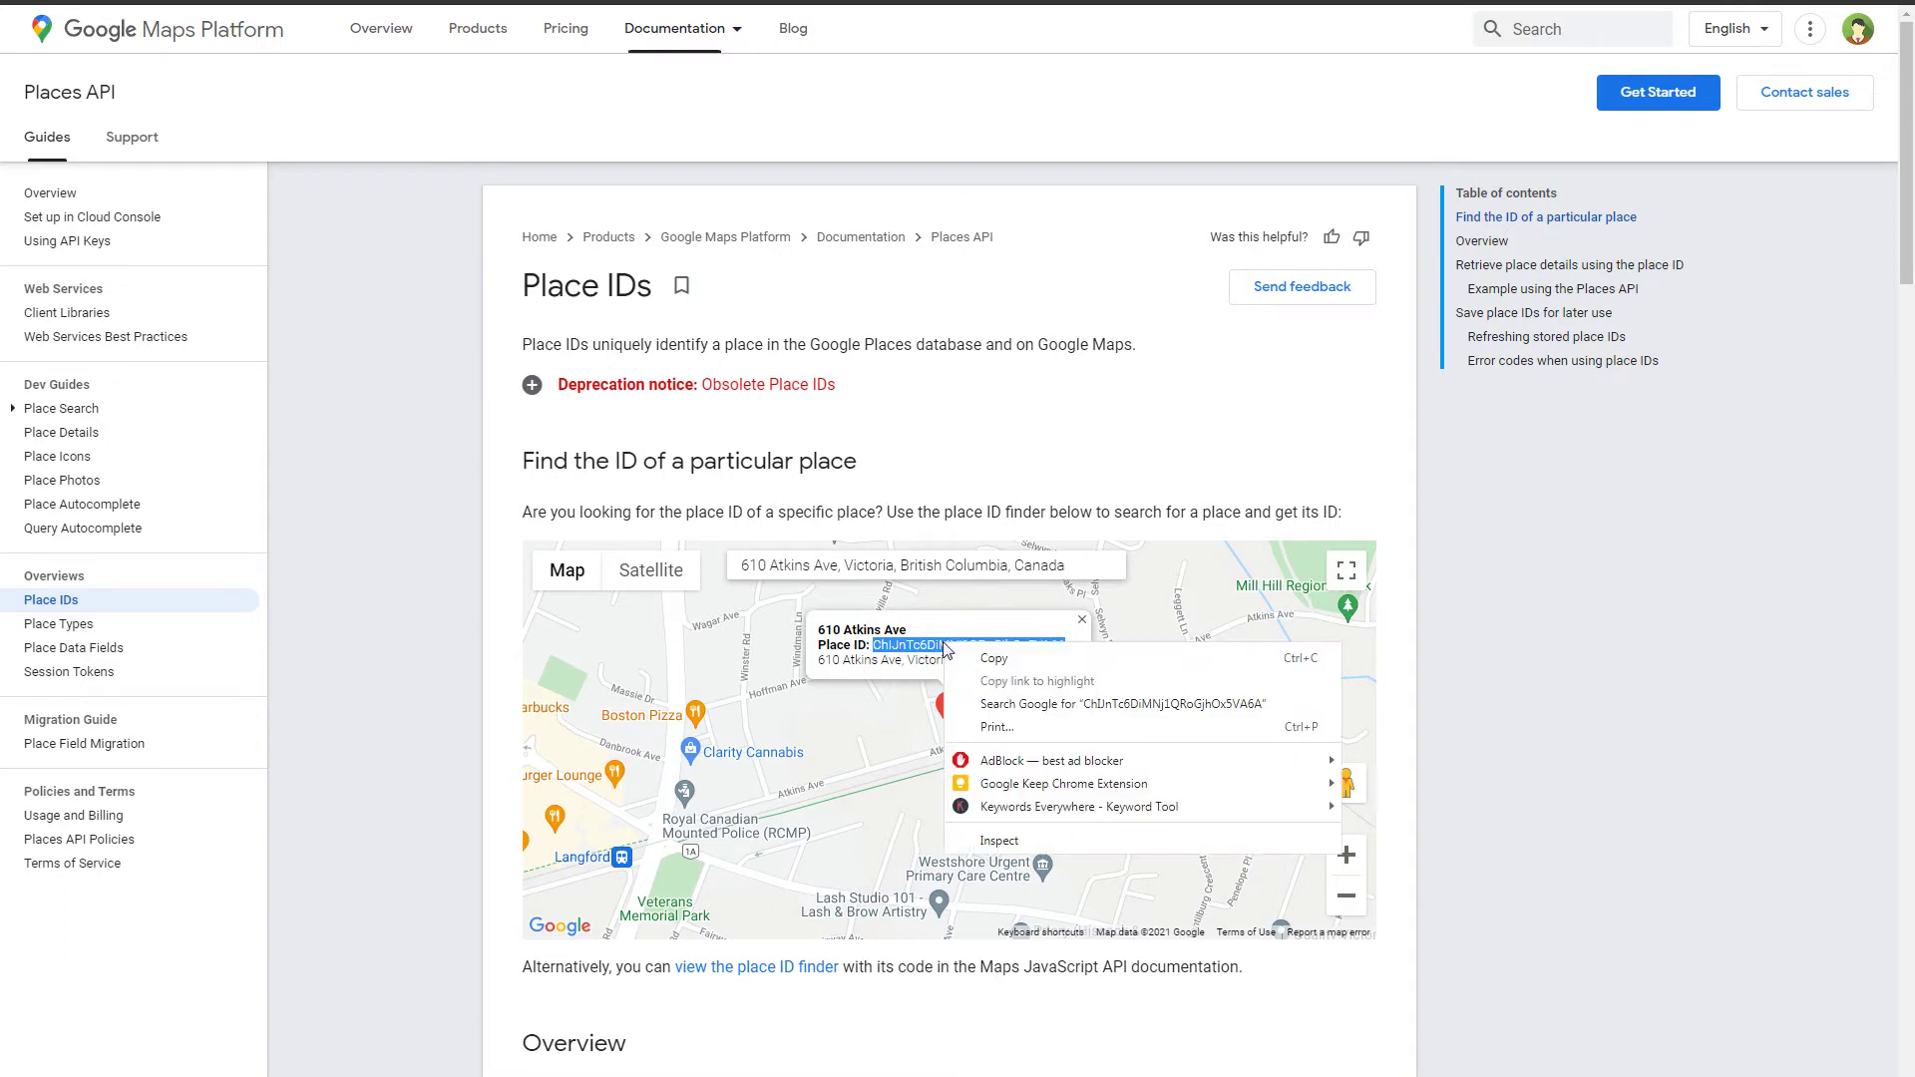
pyautogui.click(977, 658)
# - Switch back to WordPress, paste the copied place ID into the Google Place ID or URL field, and connect the business
pyautogui.hotkey('alt', 'Tab')
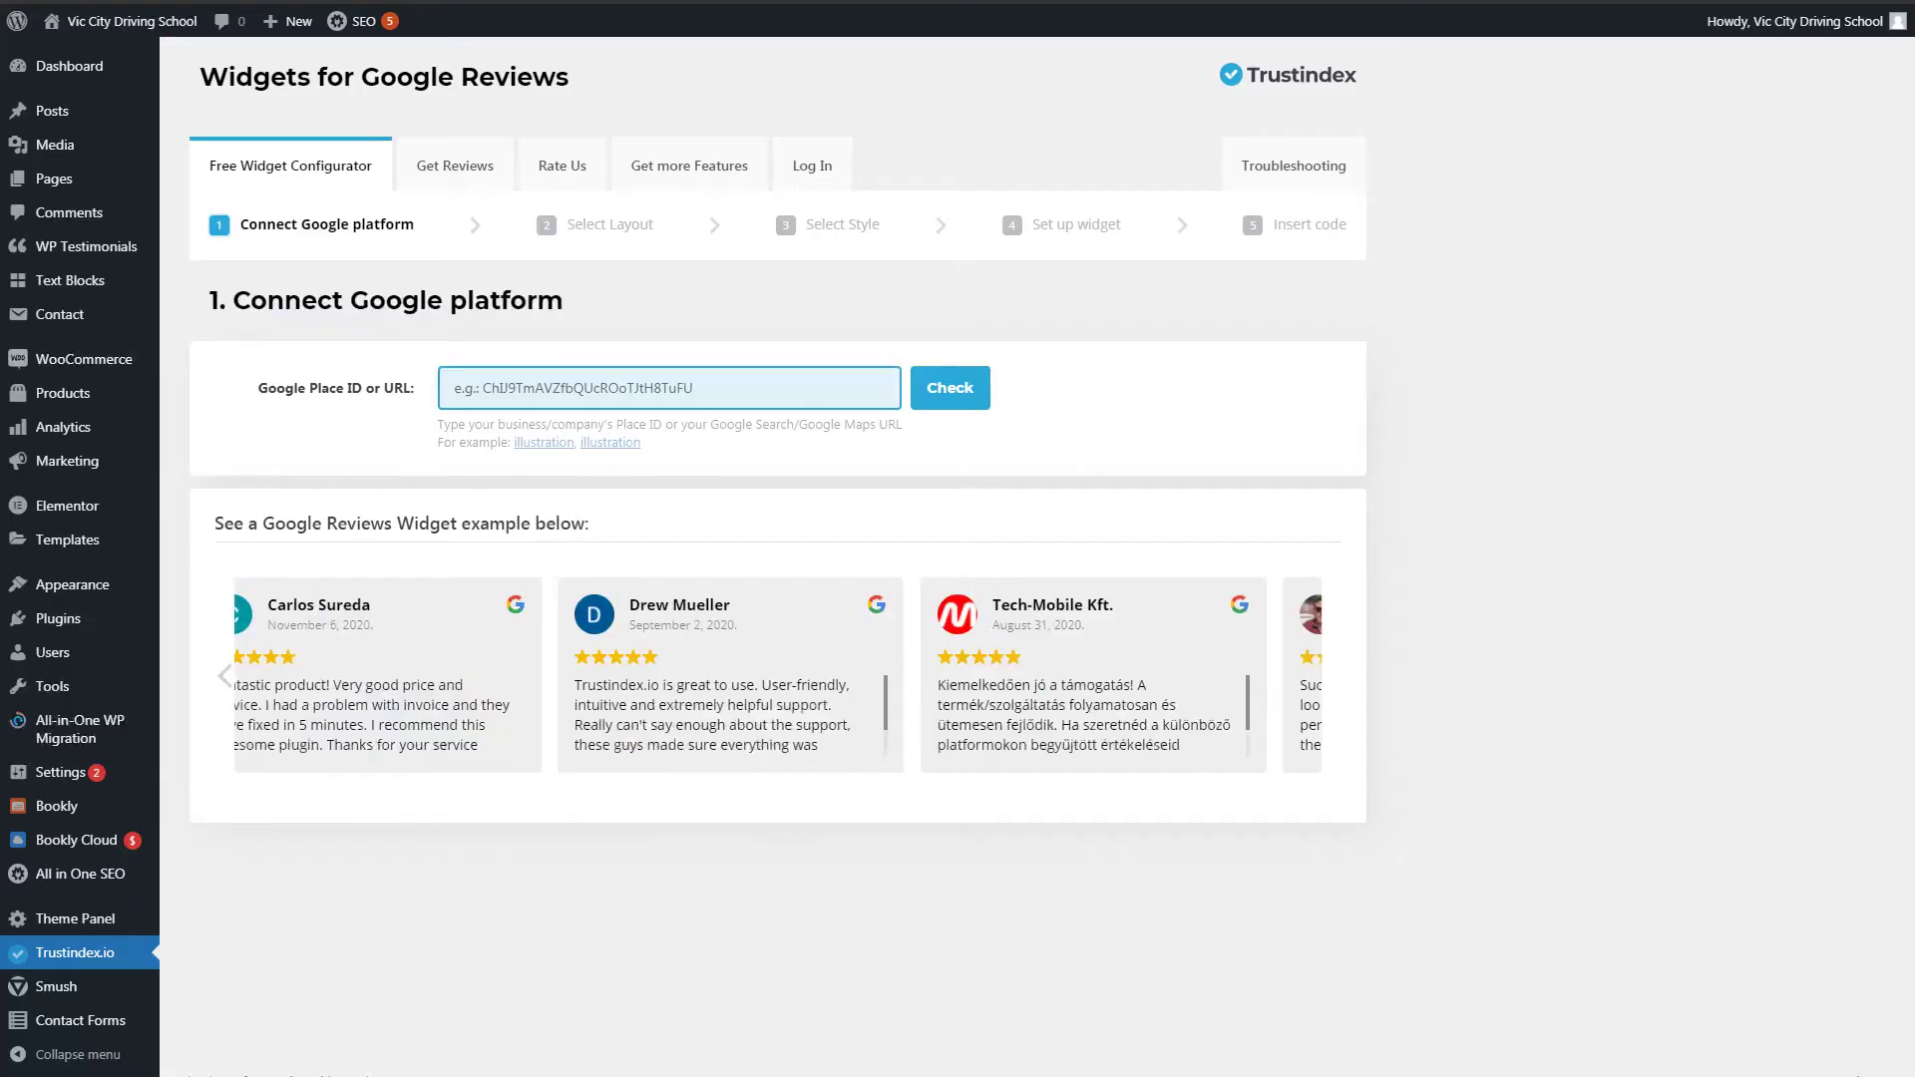
pyautogui.hotkey('ctrl', 'v')
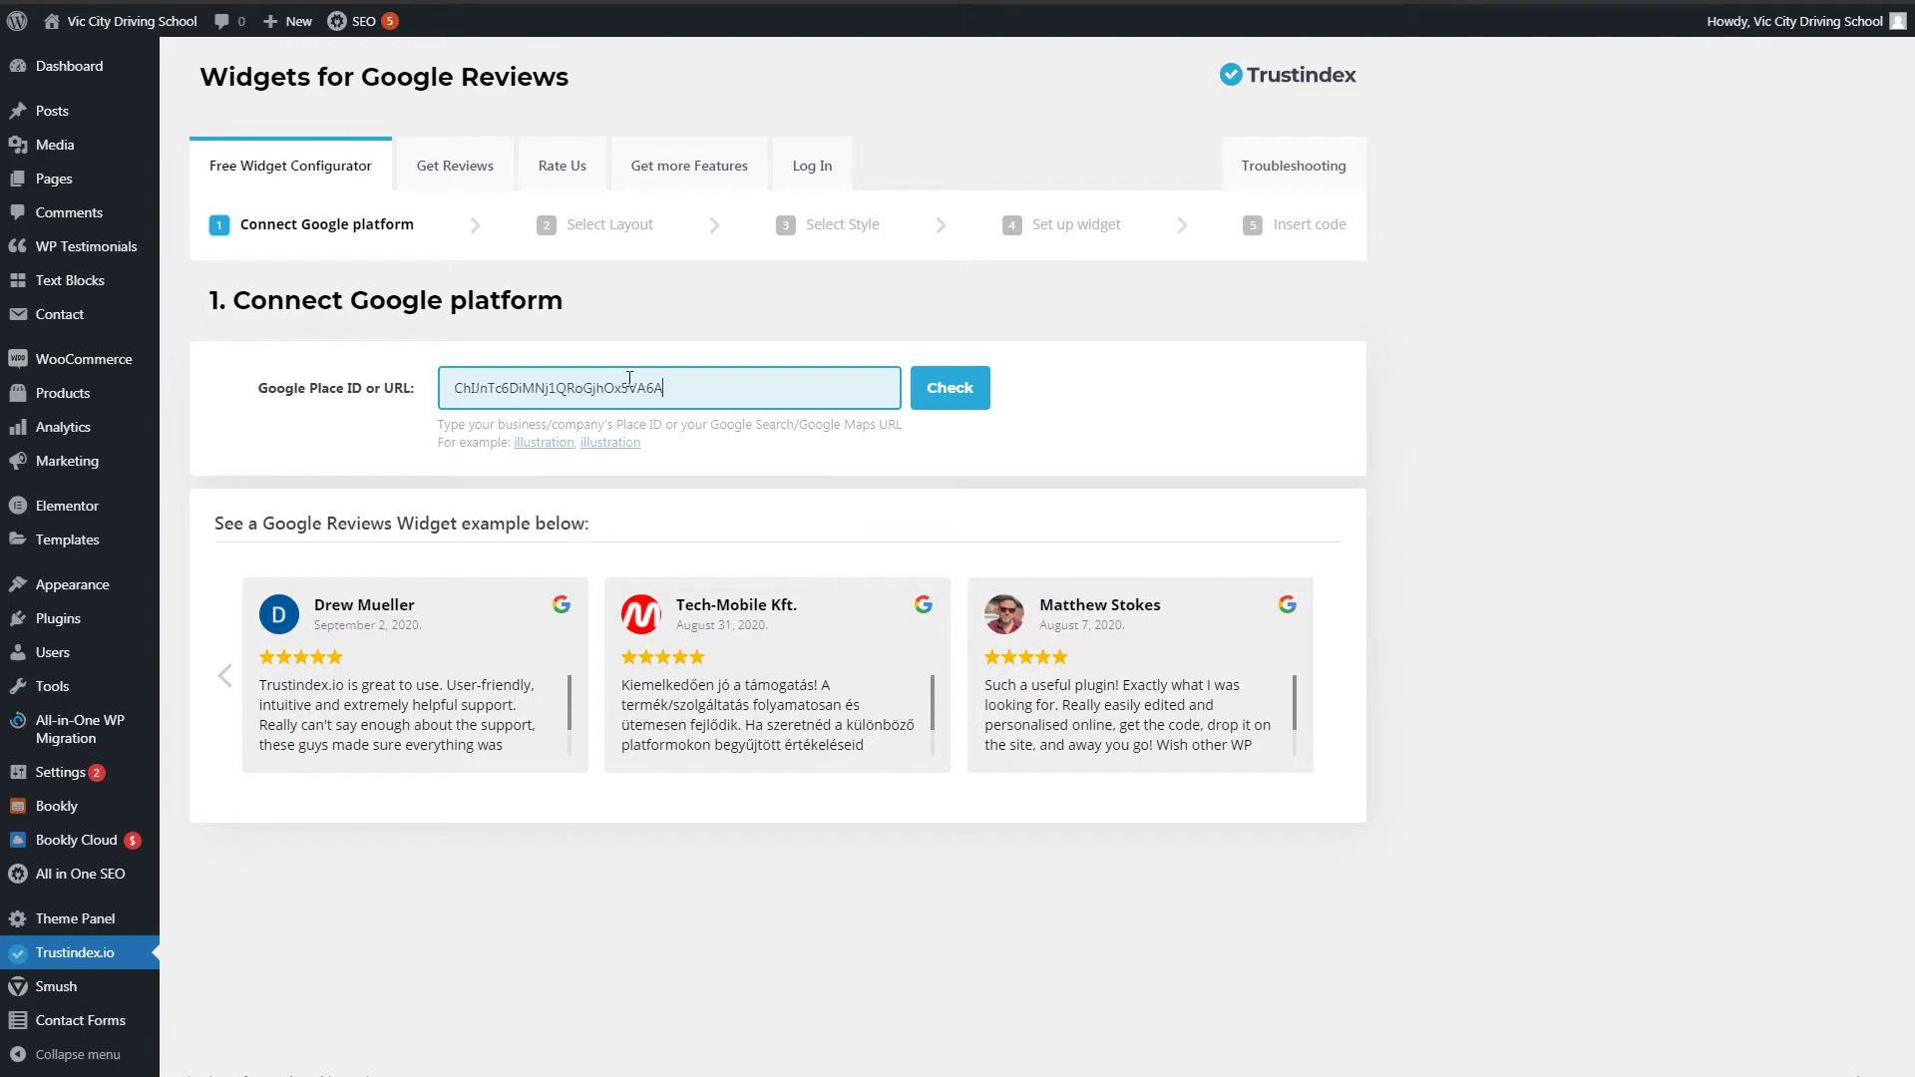
pyautogui.click(976, 390)
pyautogui.click(976, 390)
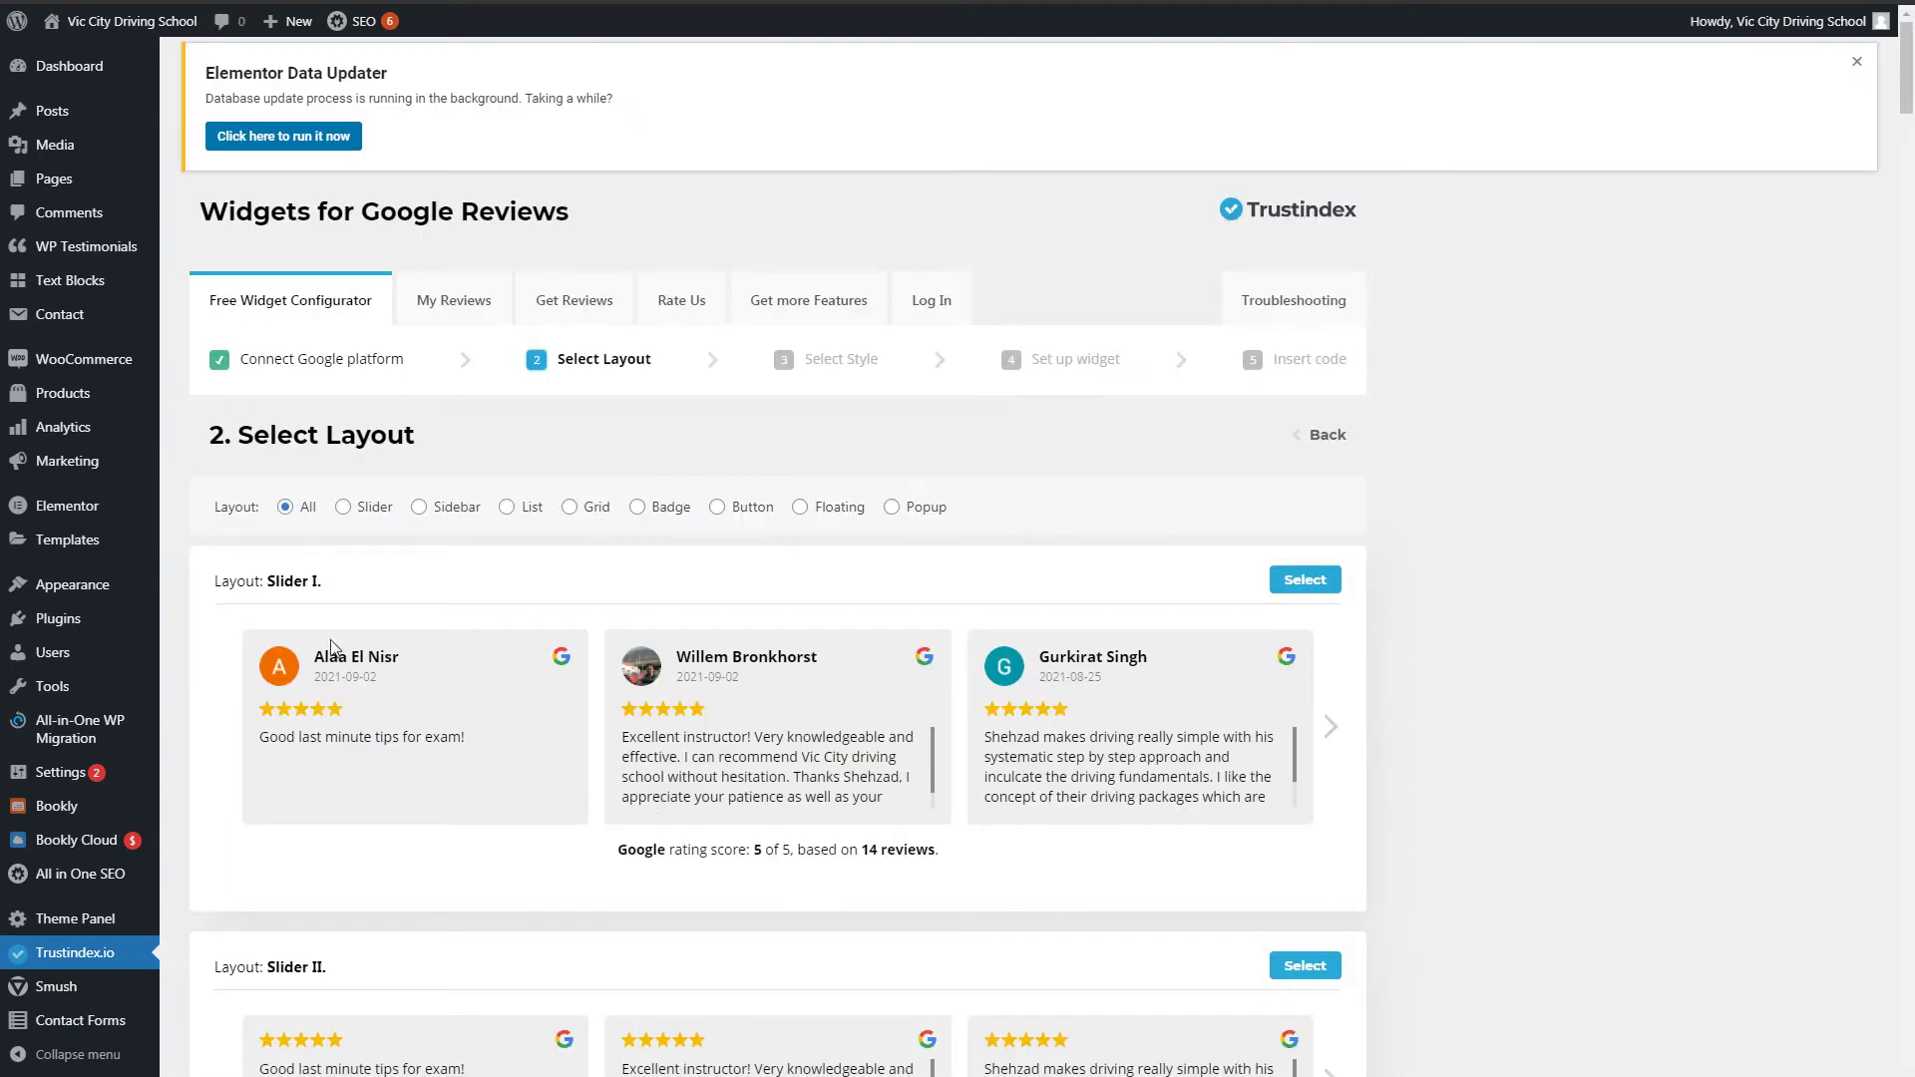
# - Browse the review widget layouts by category, including Slider, Grid, Badge, Button, Floating and Popup
pyautogui.click(365, 511)
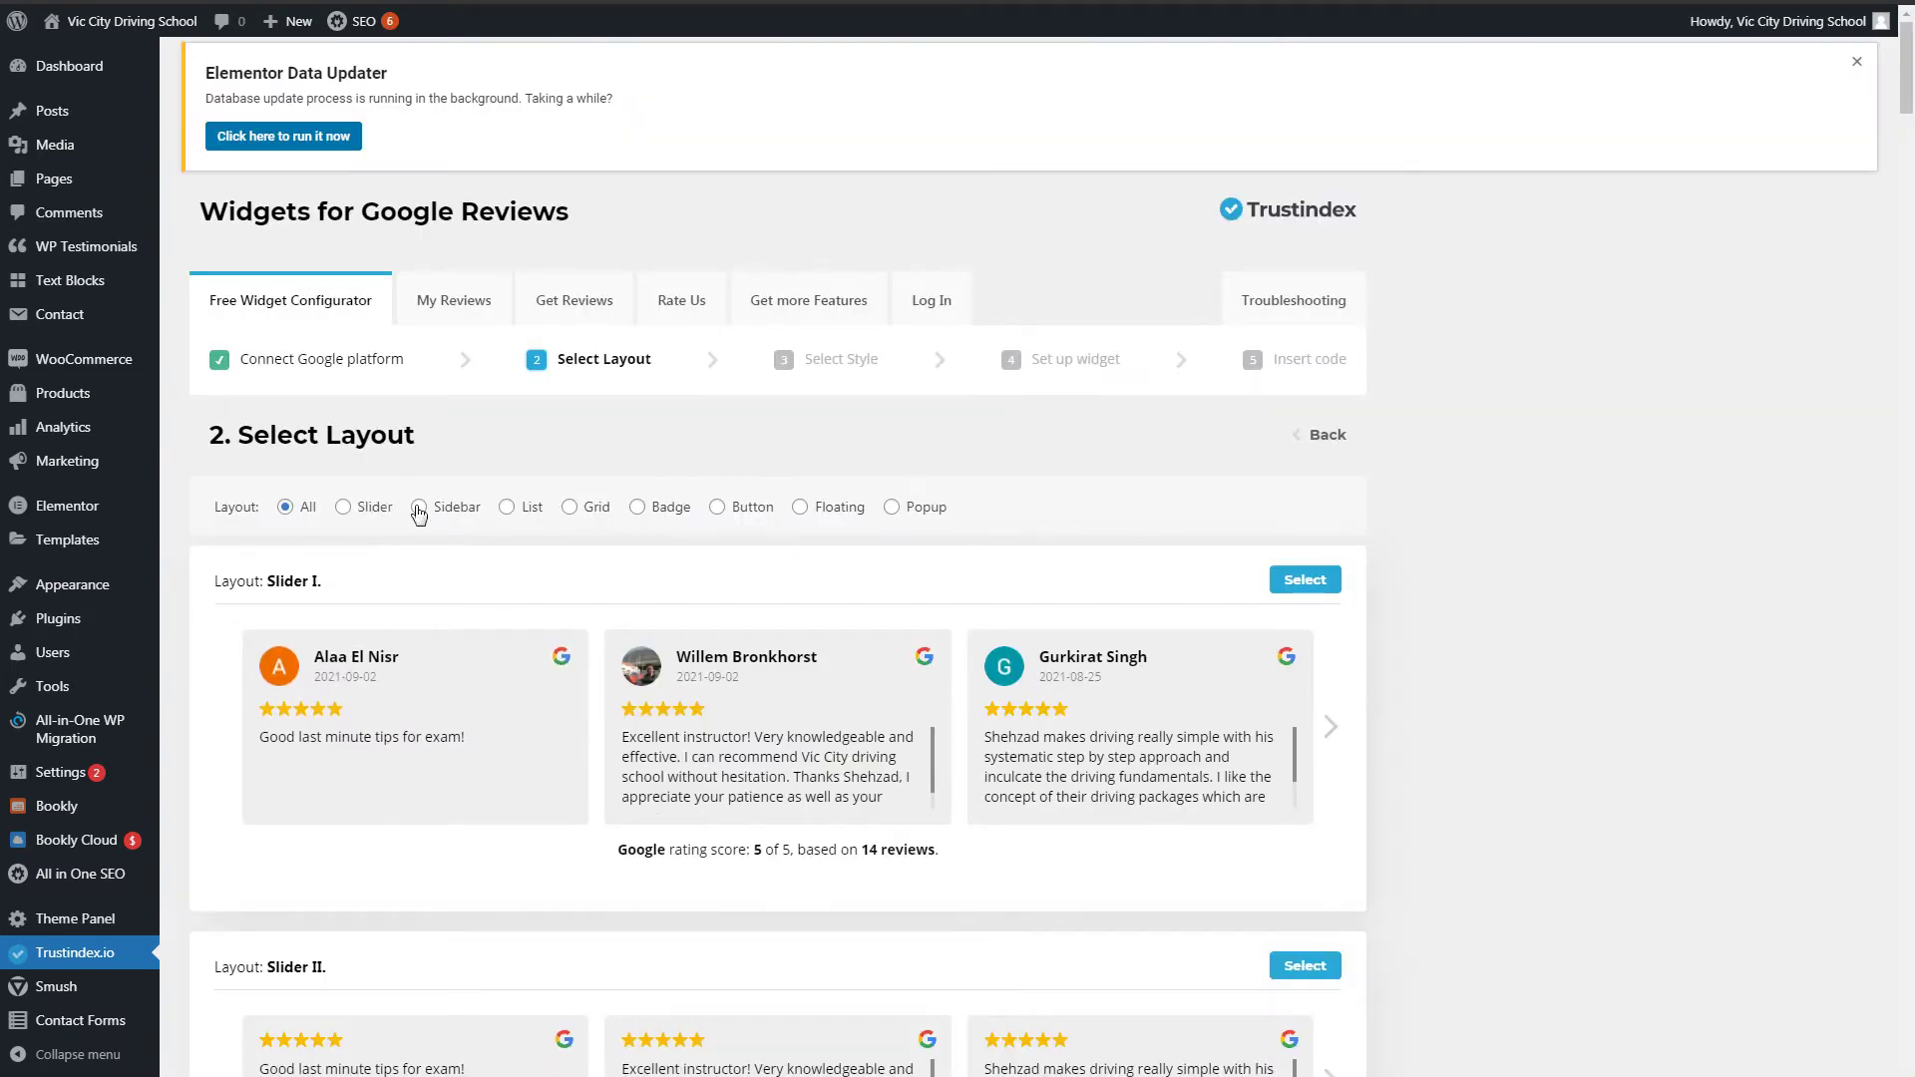
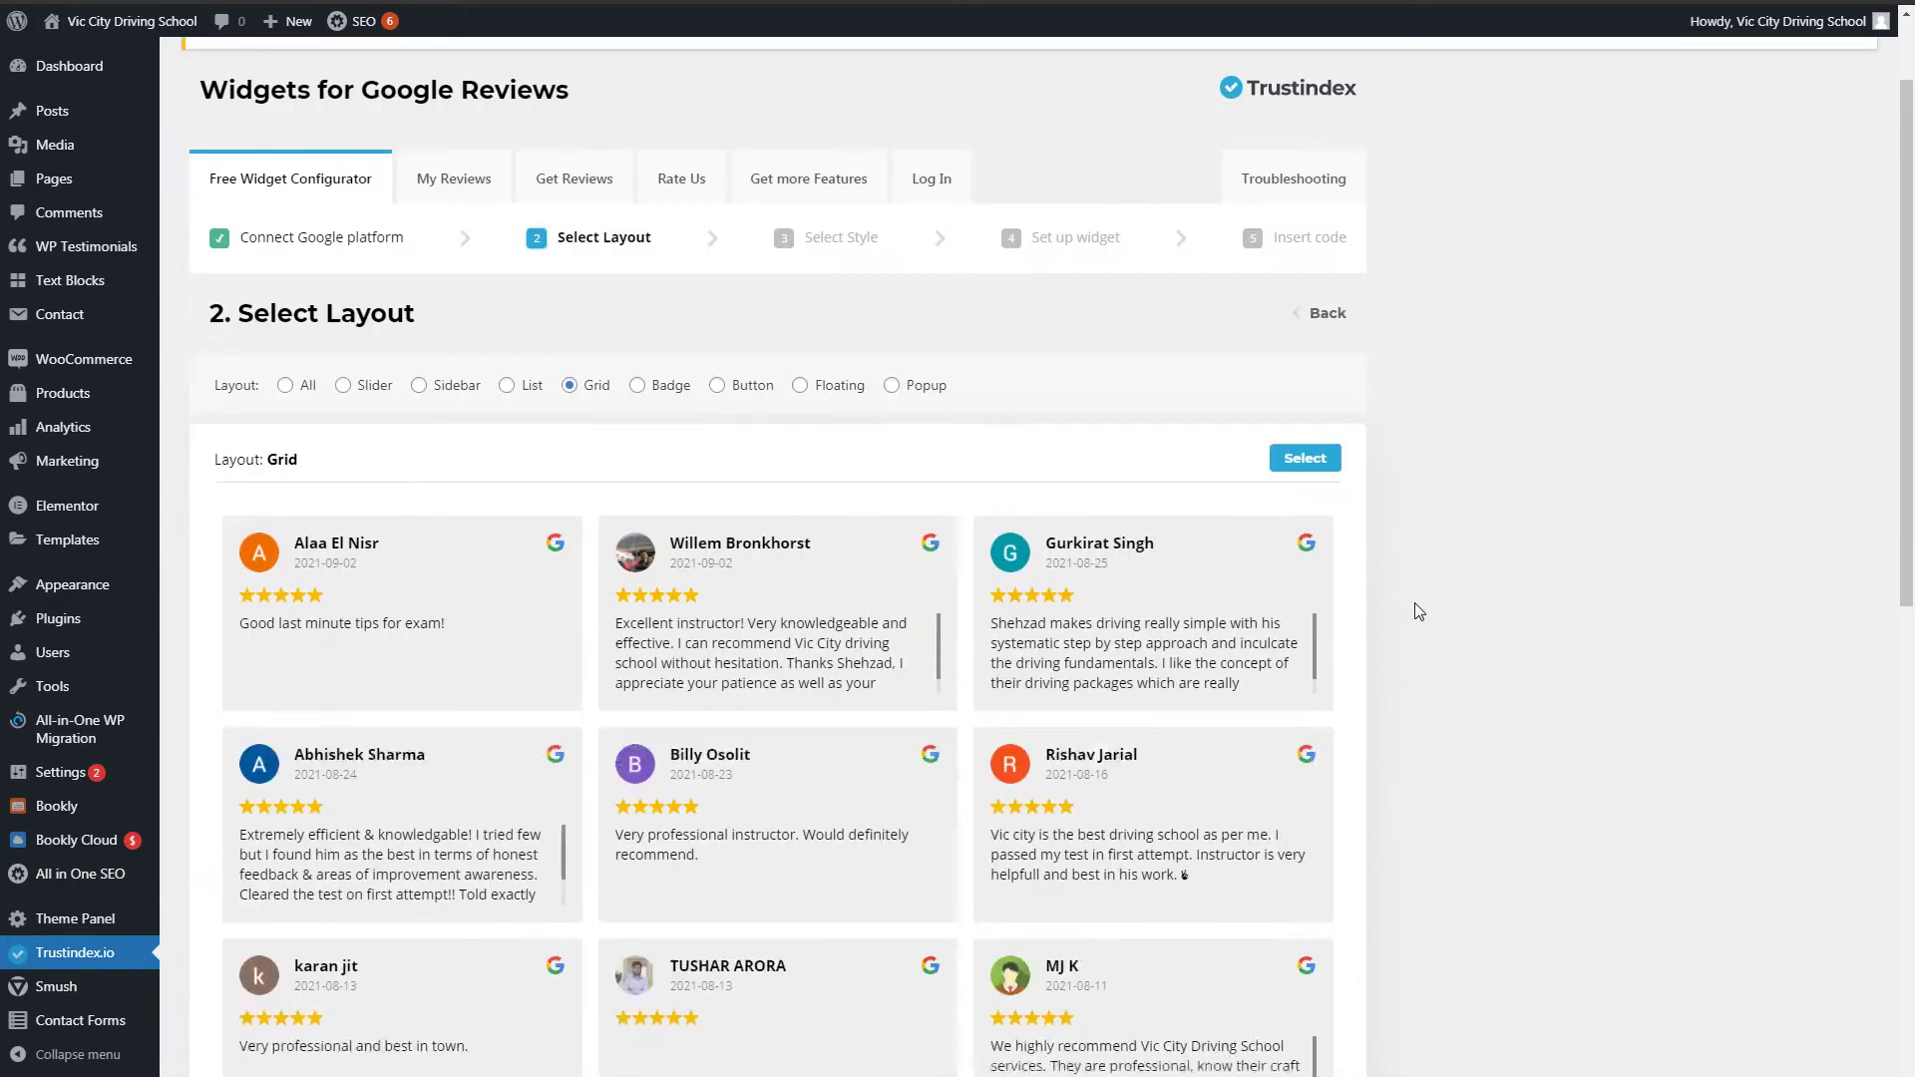
pyautogui.scroll(10, 1418, 611)
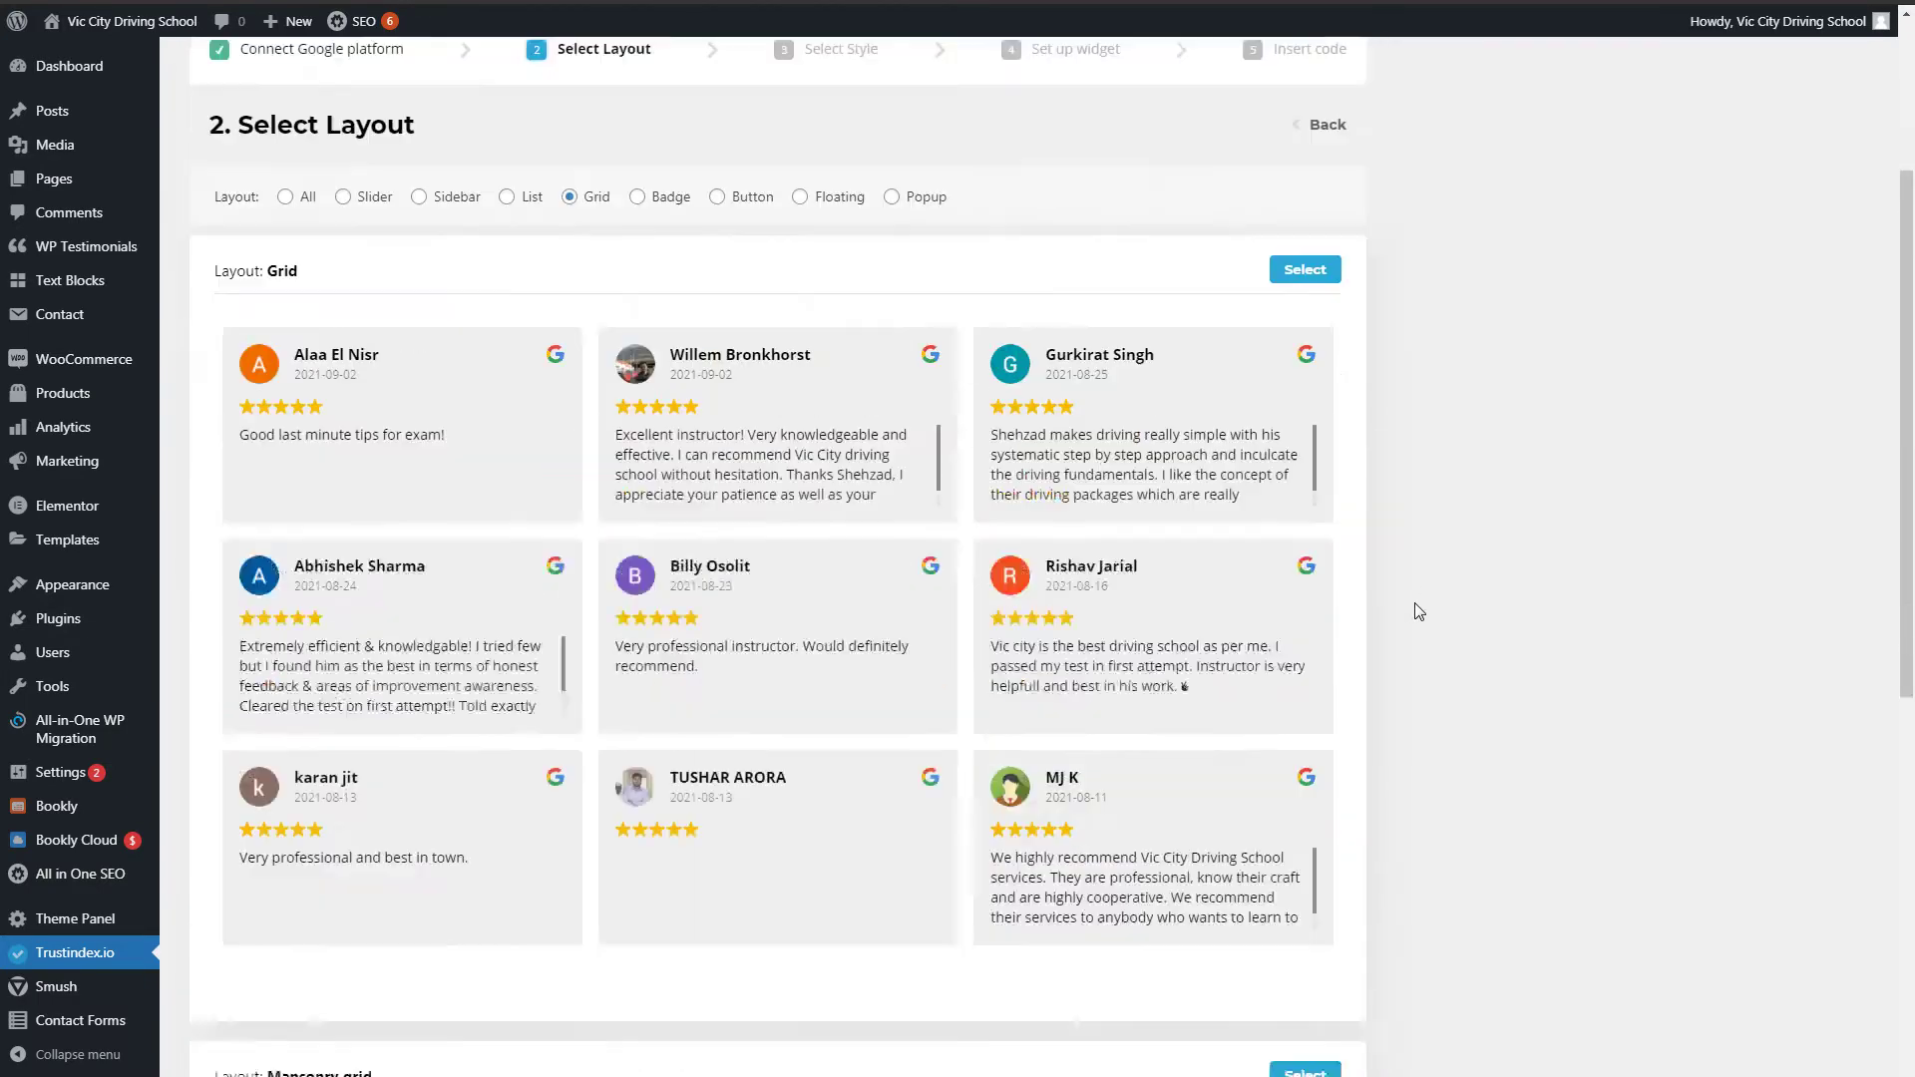
pyautogui.click(664, 407)
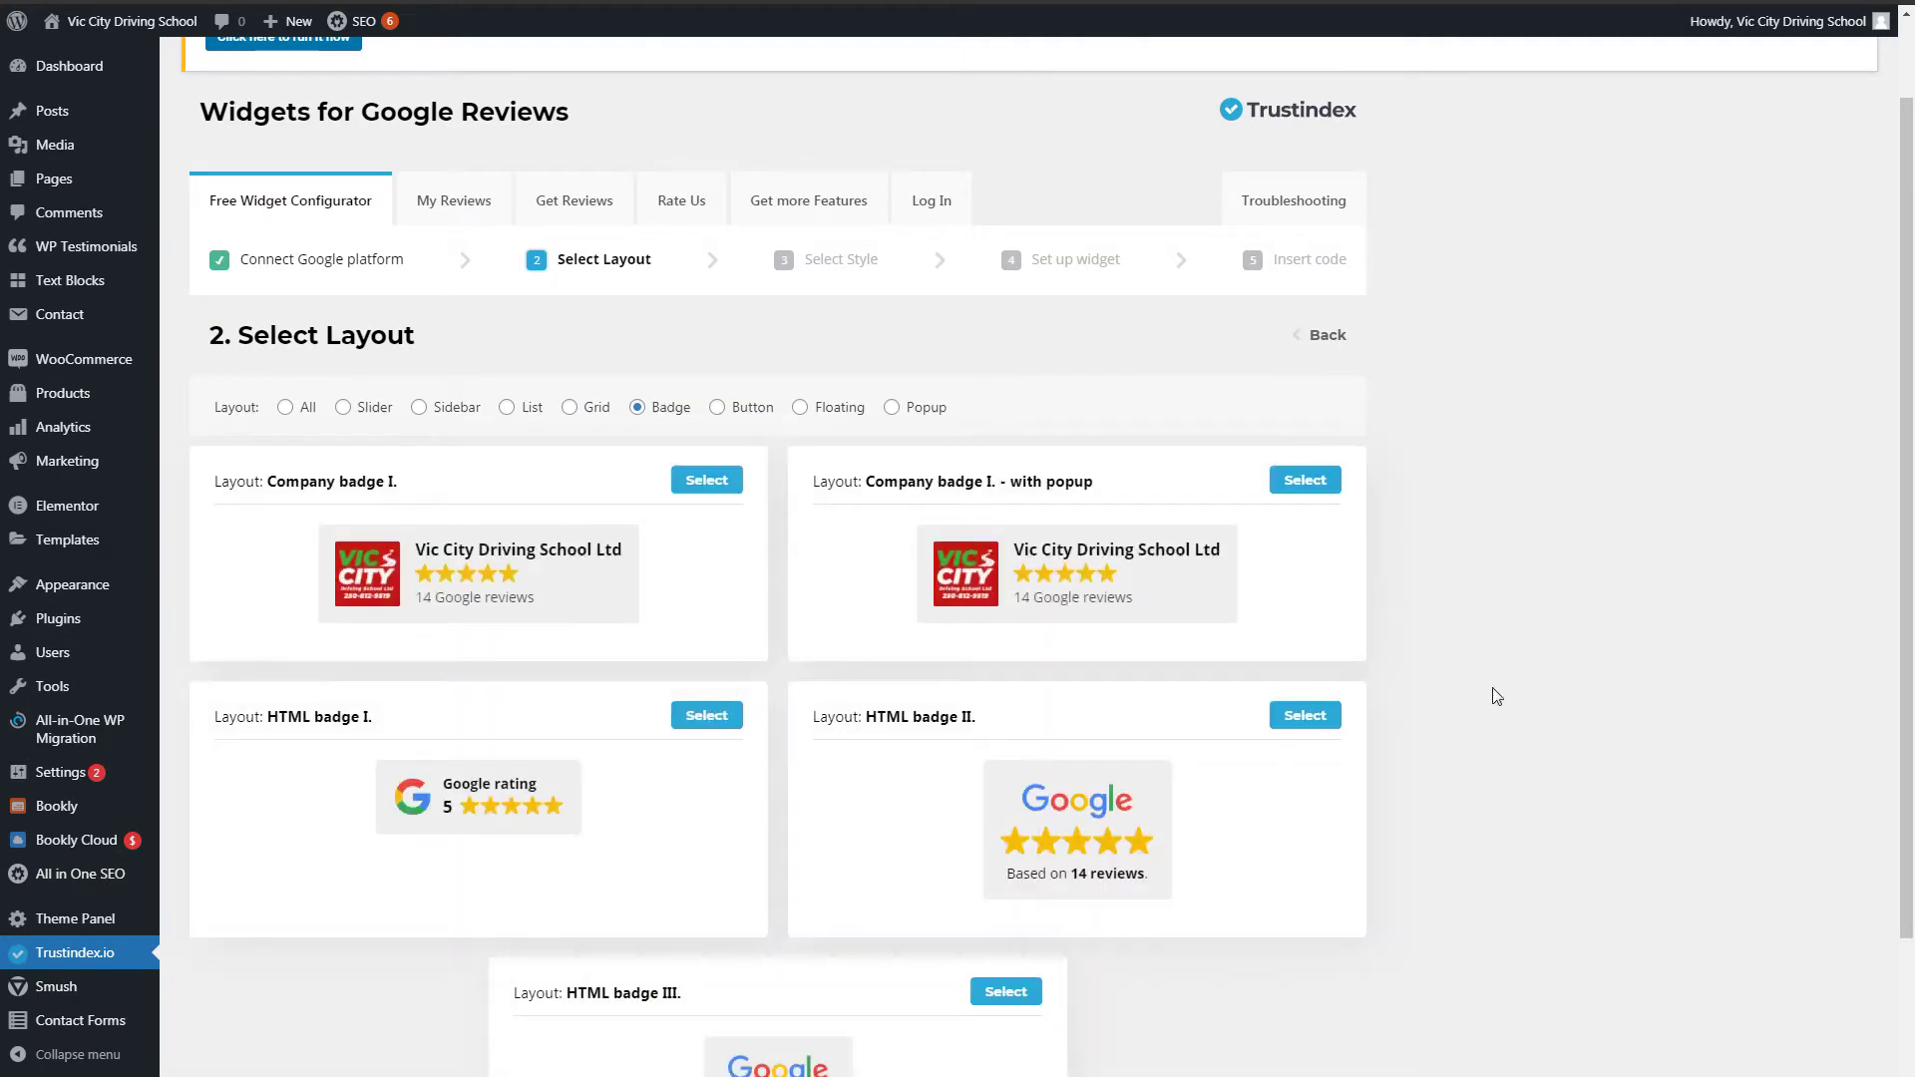
pyautogui.scroll(-2, 1496, 696)
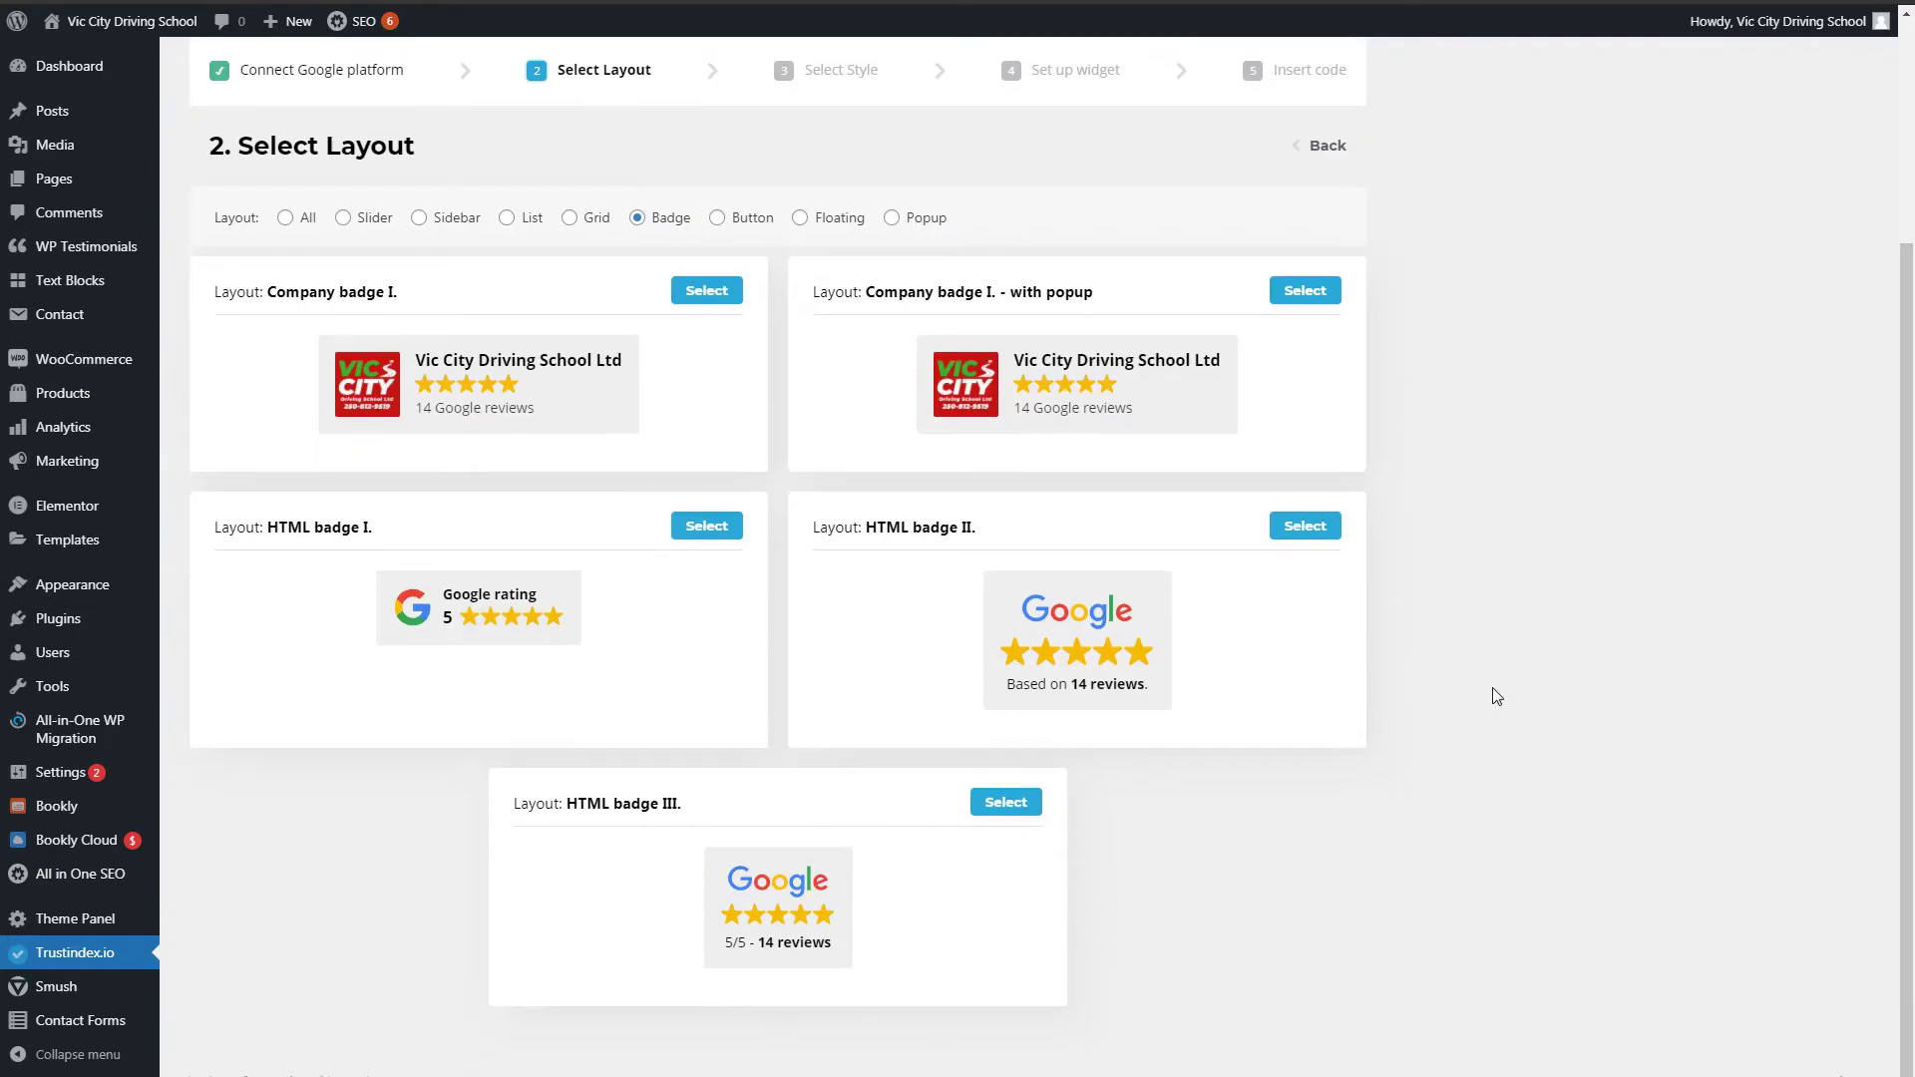
pyautogui.scroll(3, 1497, 696)
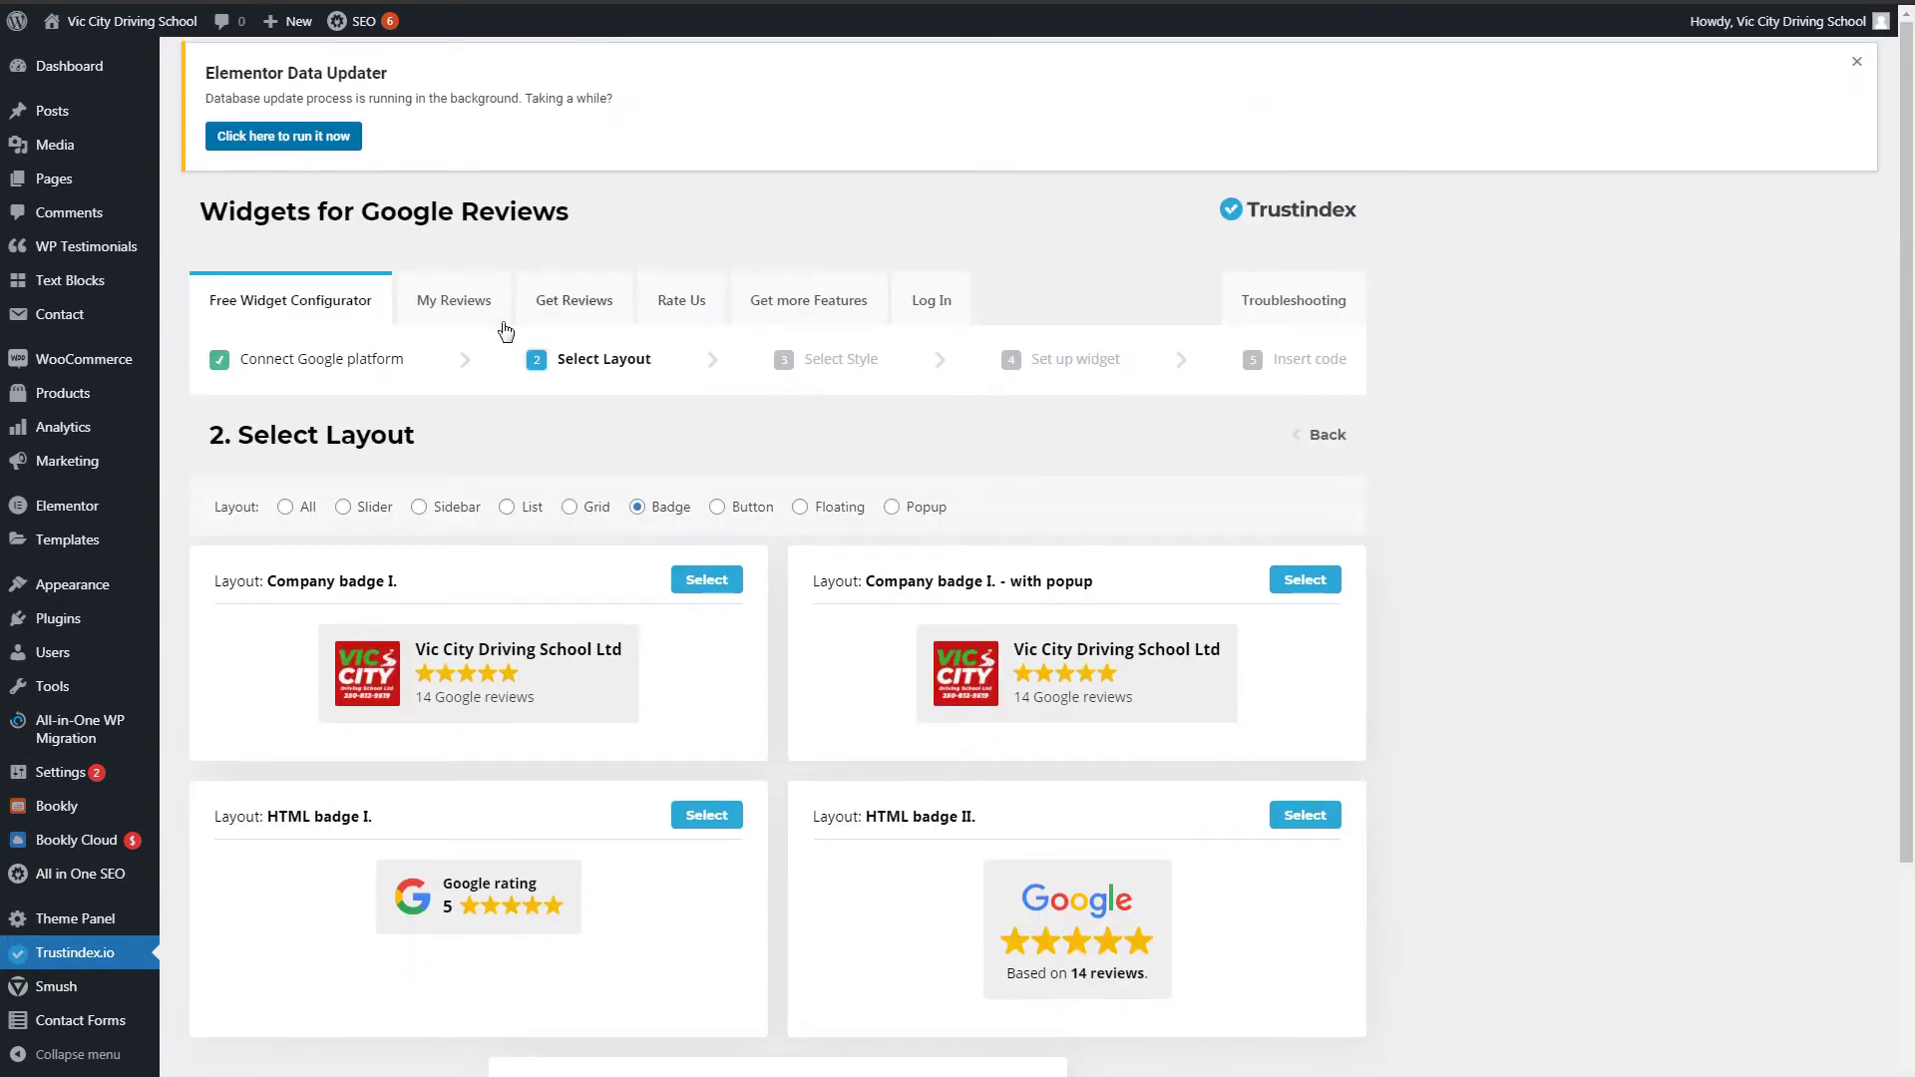
pyautogui.click(718, 509)
pyautogui.scroll(-3, 1643, 733)
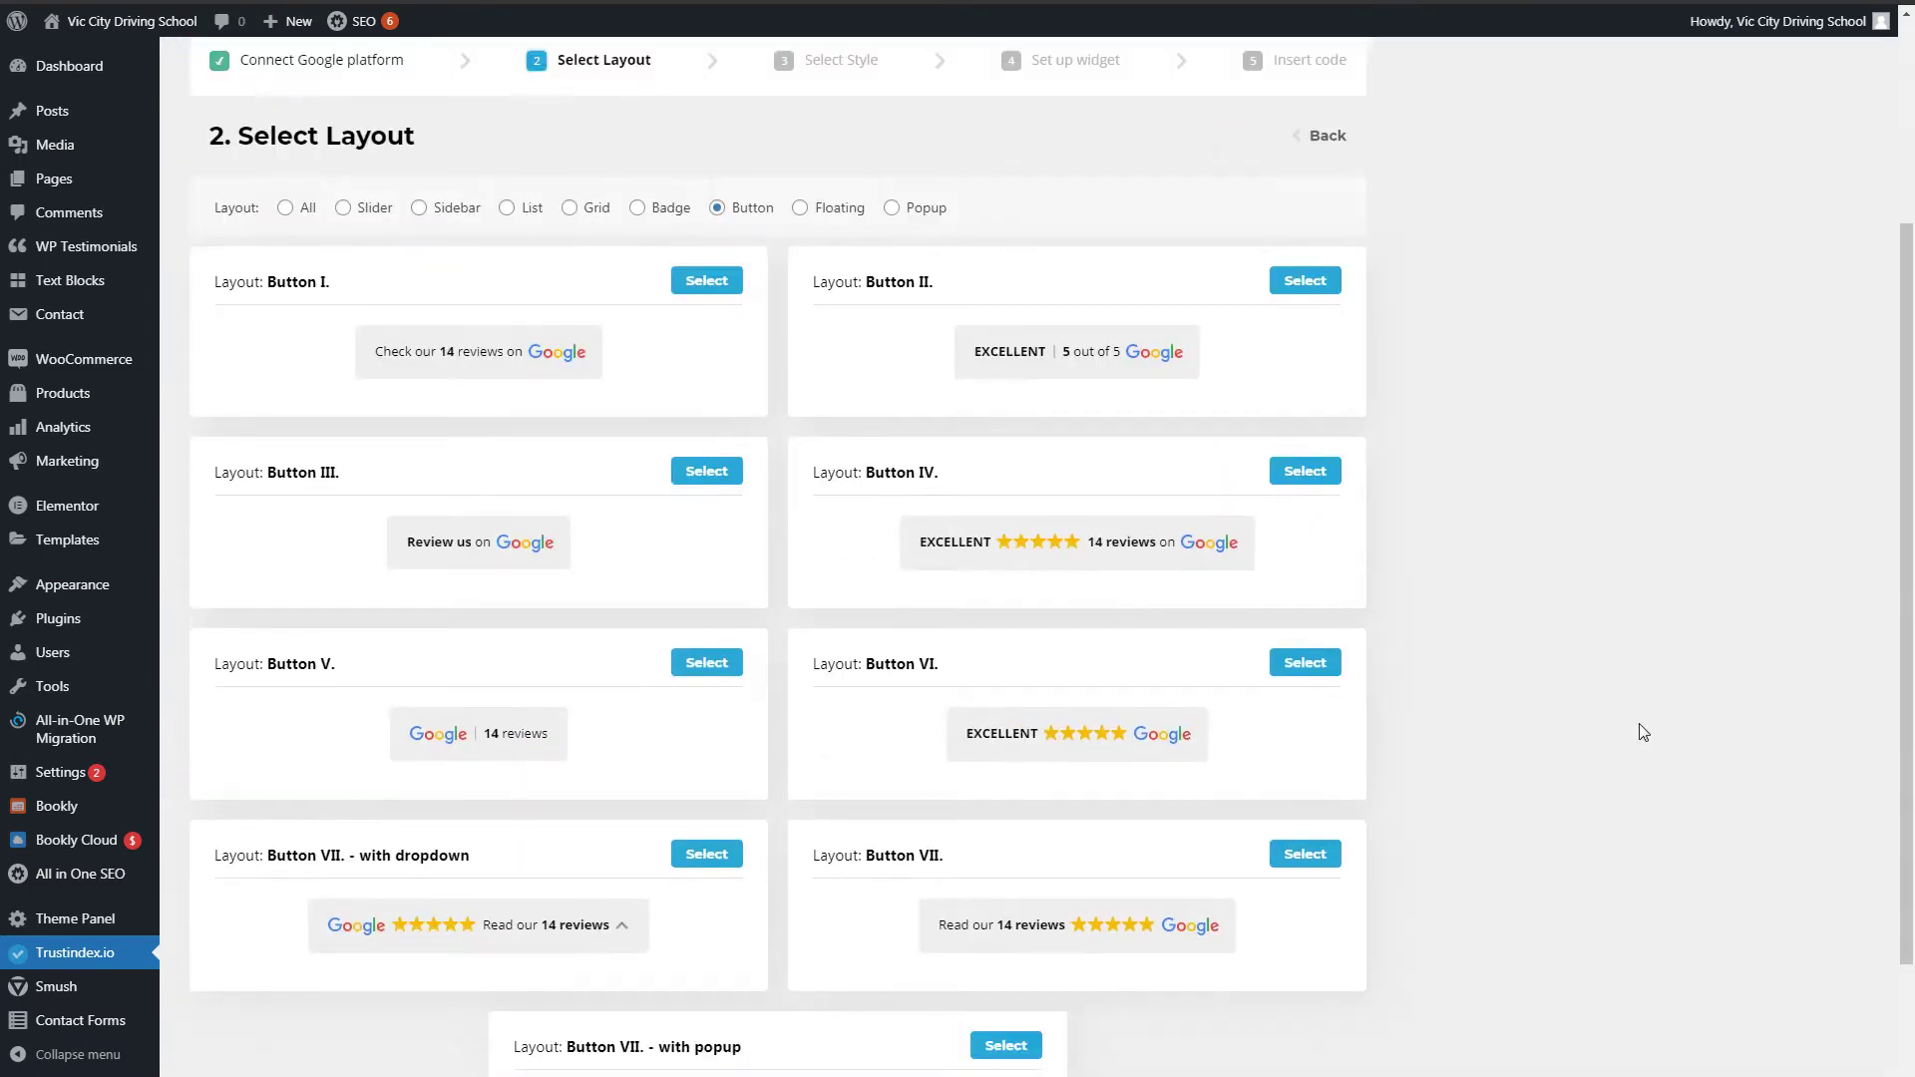
pyautogui.scroll(3, 1643, 733)
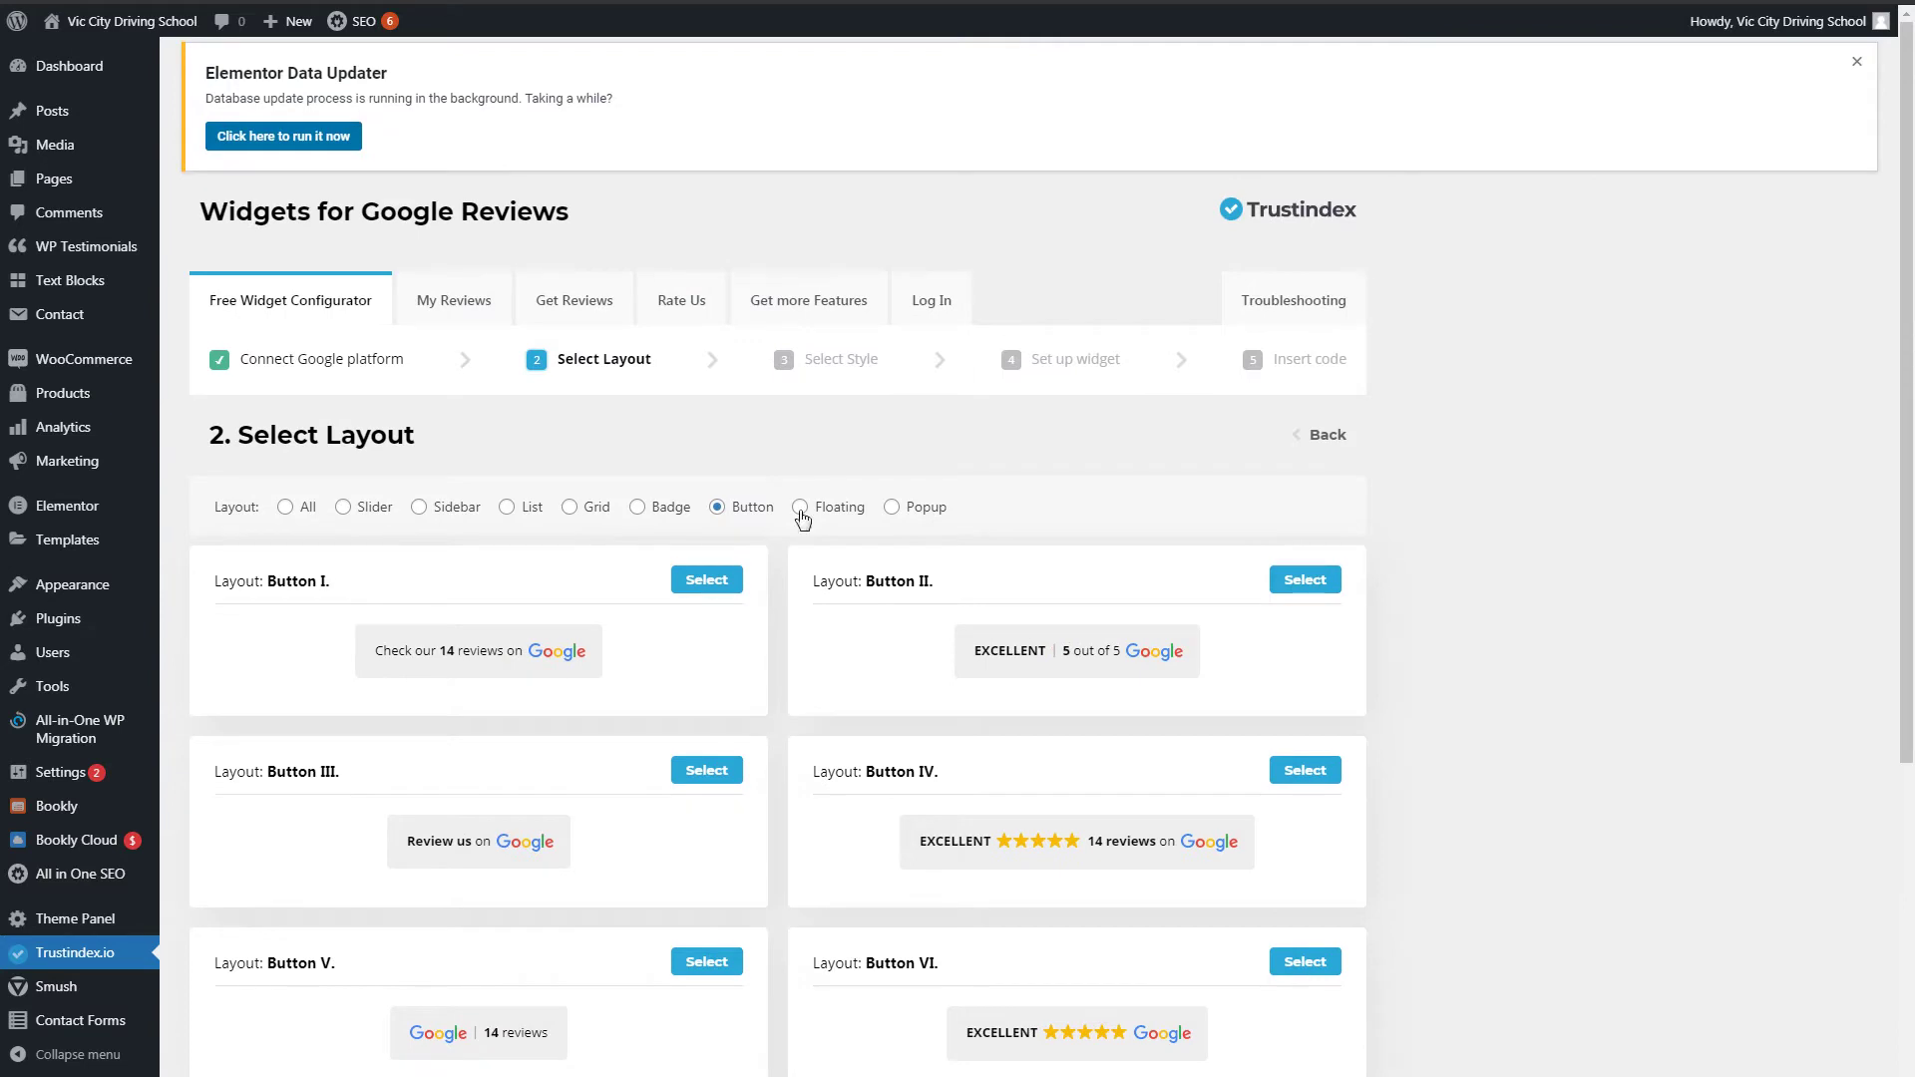
pyautogui.click(802, 509)
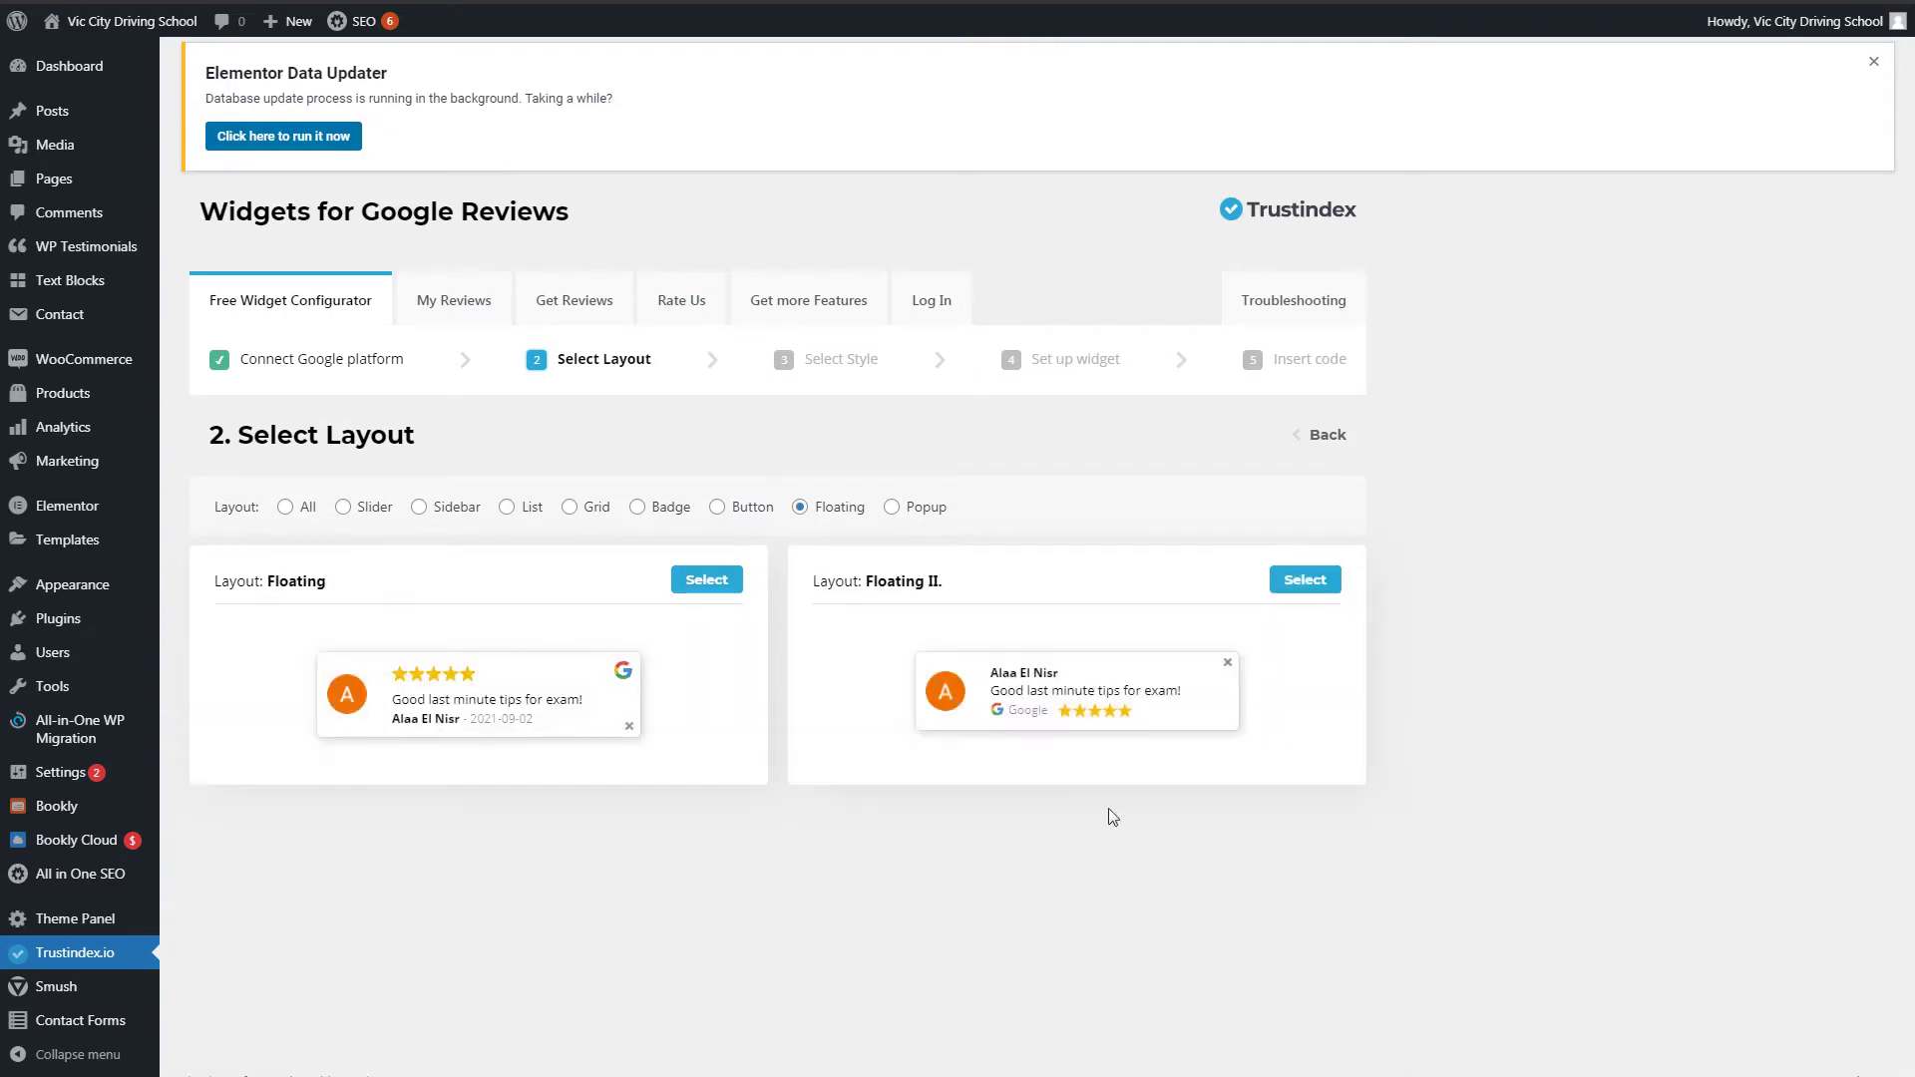
pyautogui.click(913, 511)
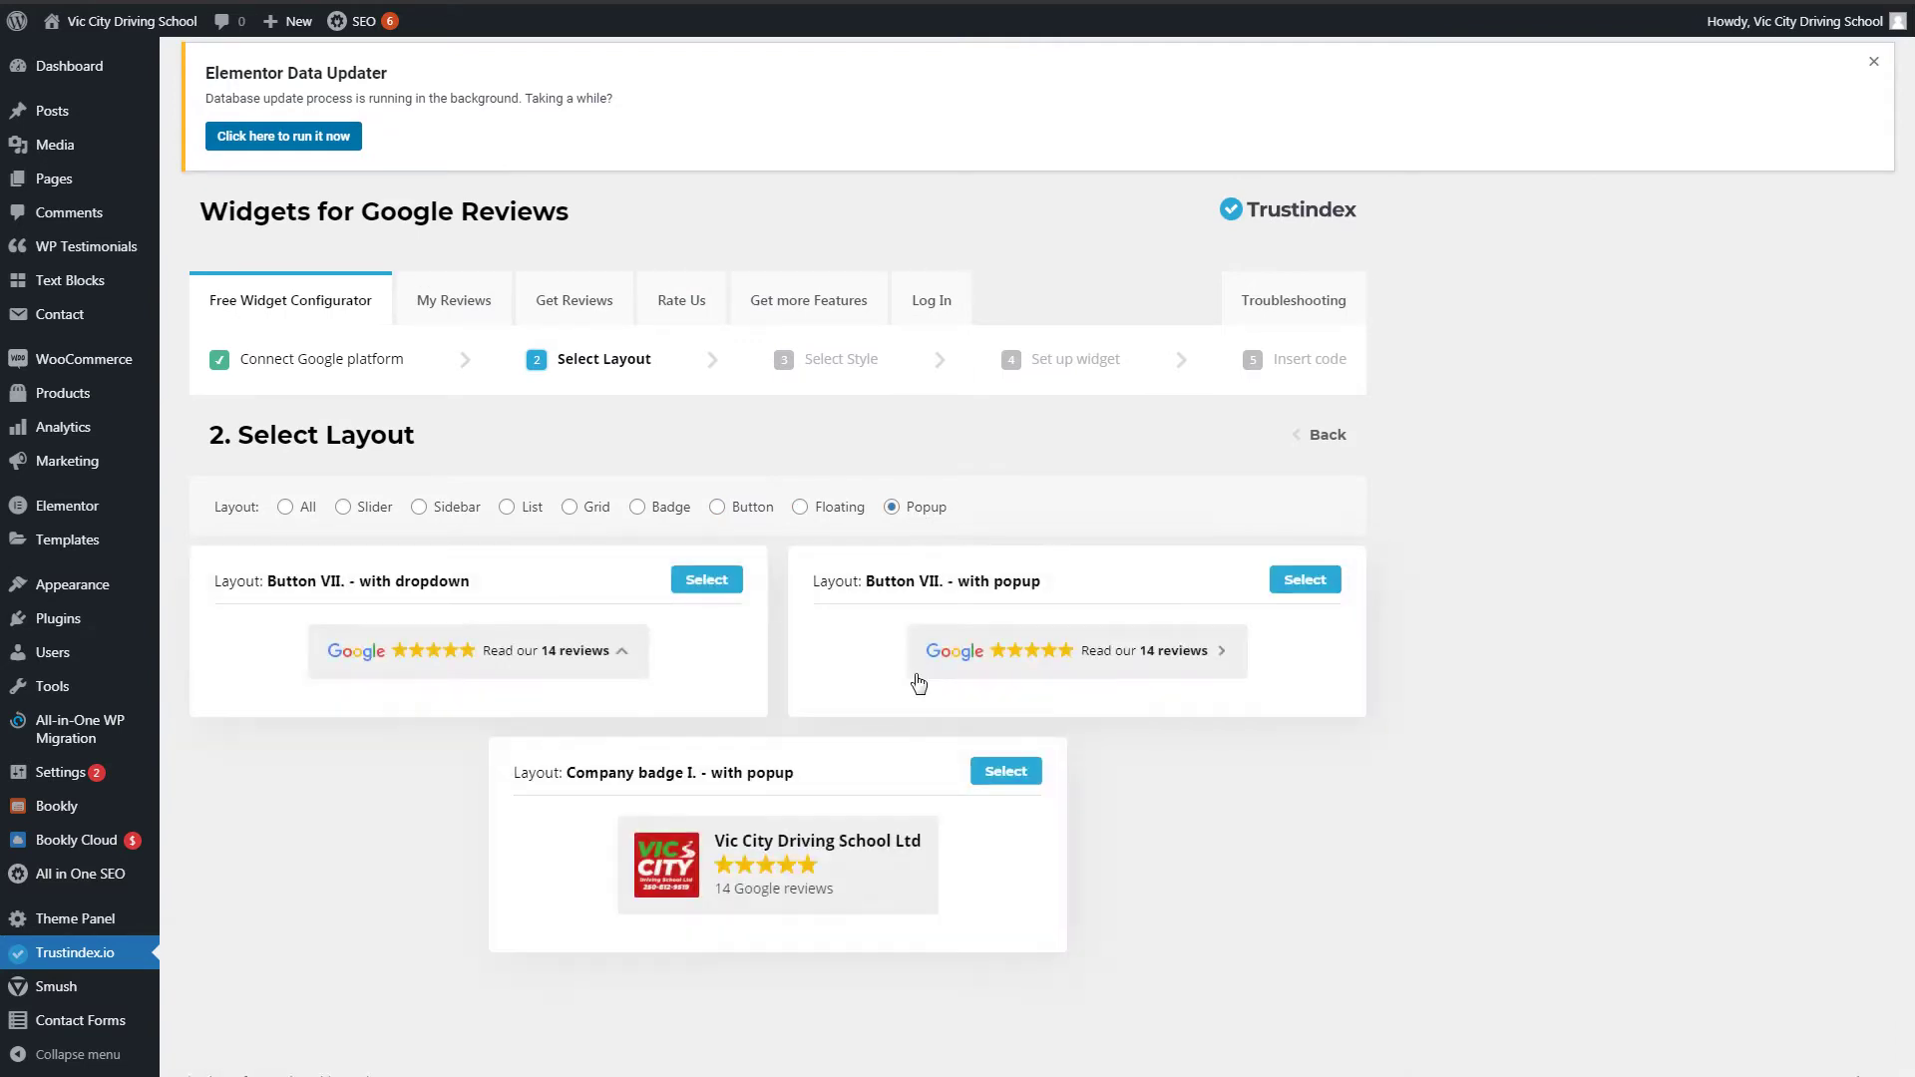
# - Filter the layouts to Grid and select the Mansonry grid layout for the review widget
pyautogui.click(570, 508)
pyautogui.scroll(-3, 1441, 666)
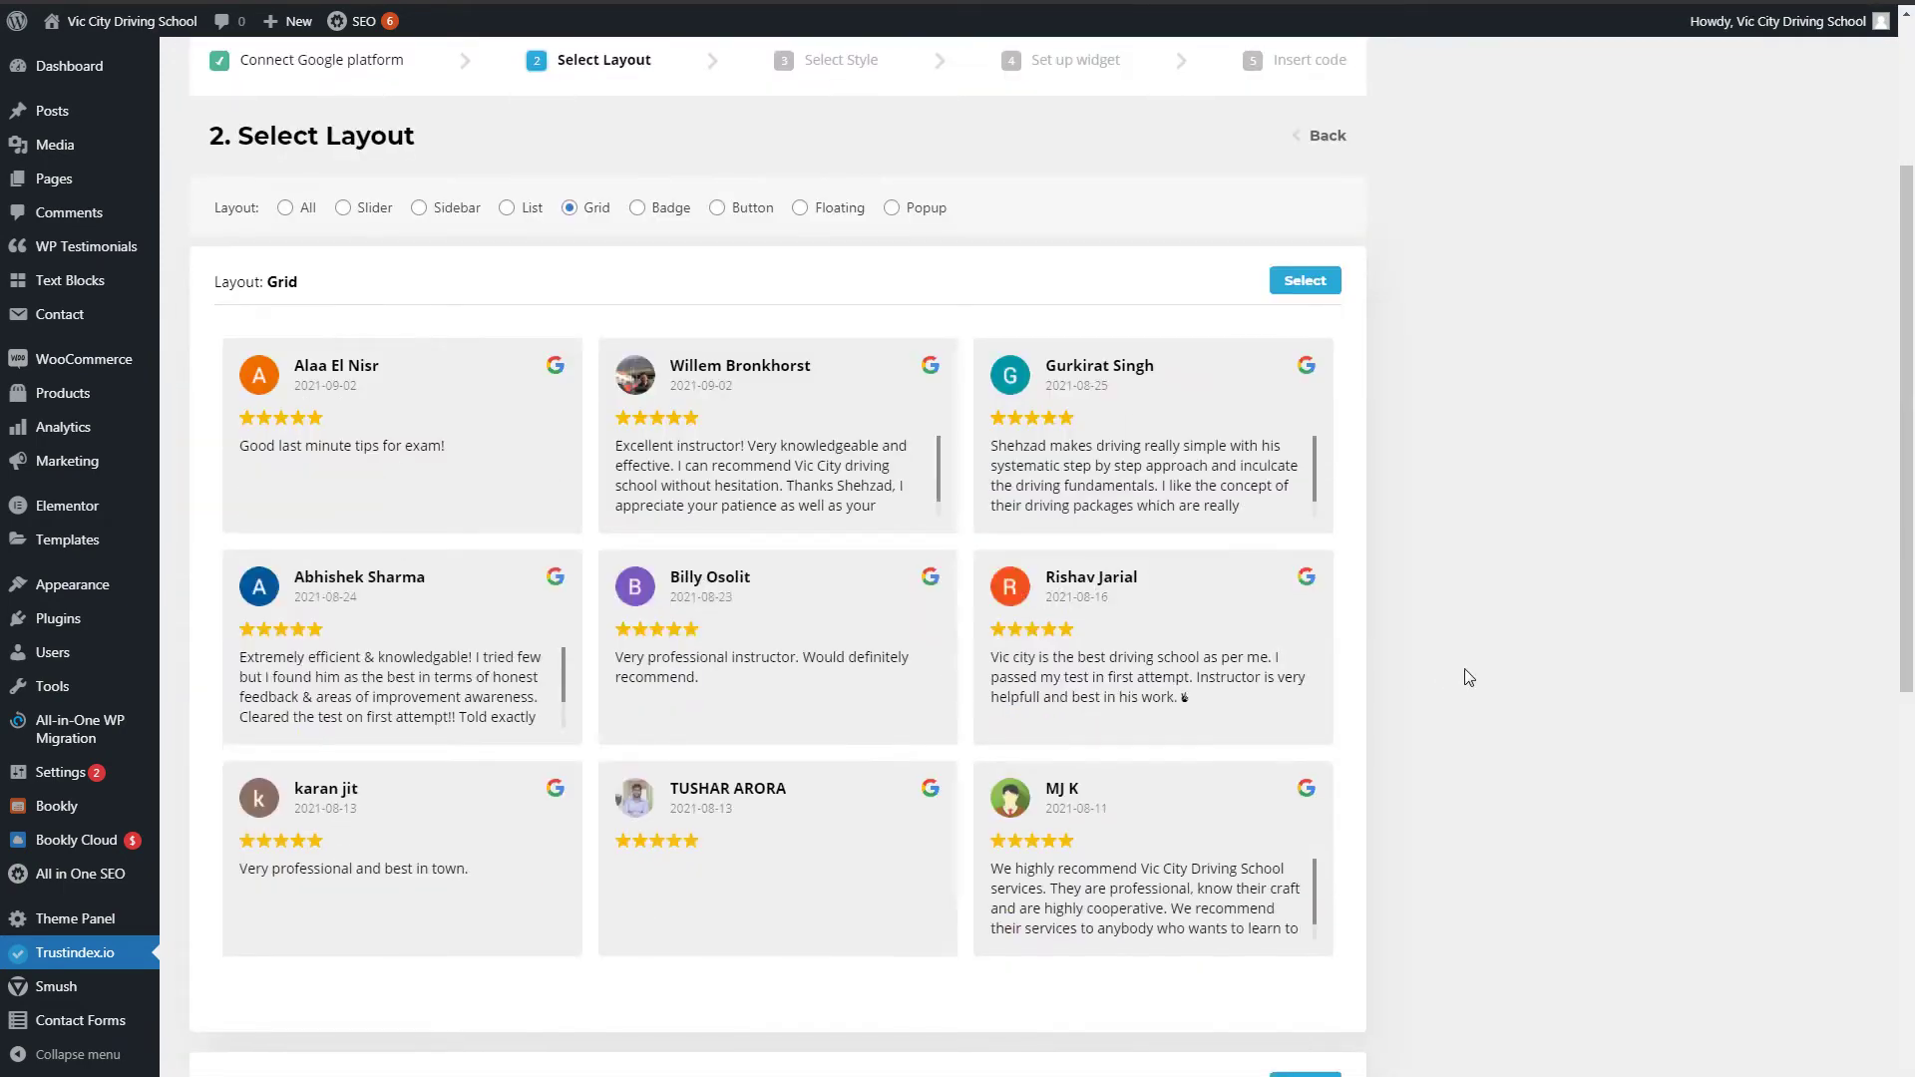
pyautogui.scroll(-7, 1466, 675)
pyautogui.click(1322, 397)
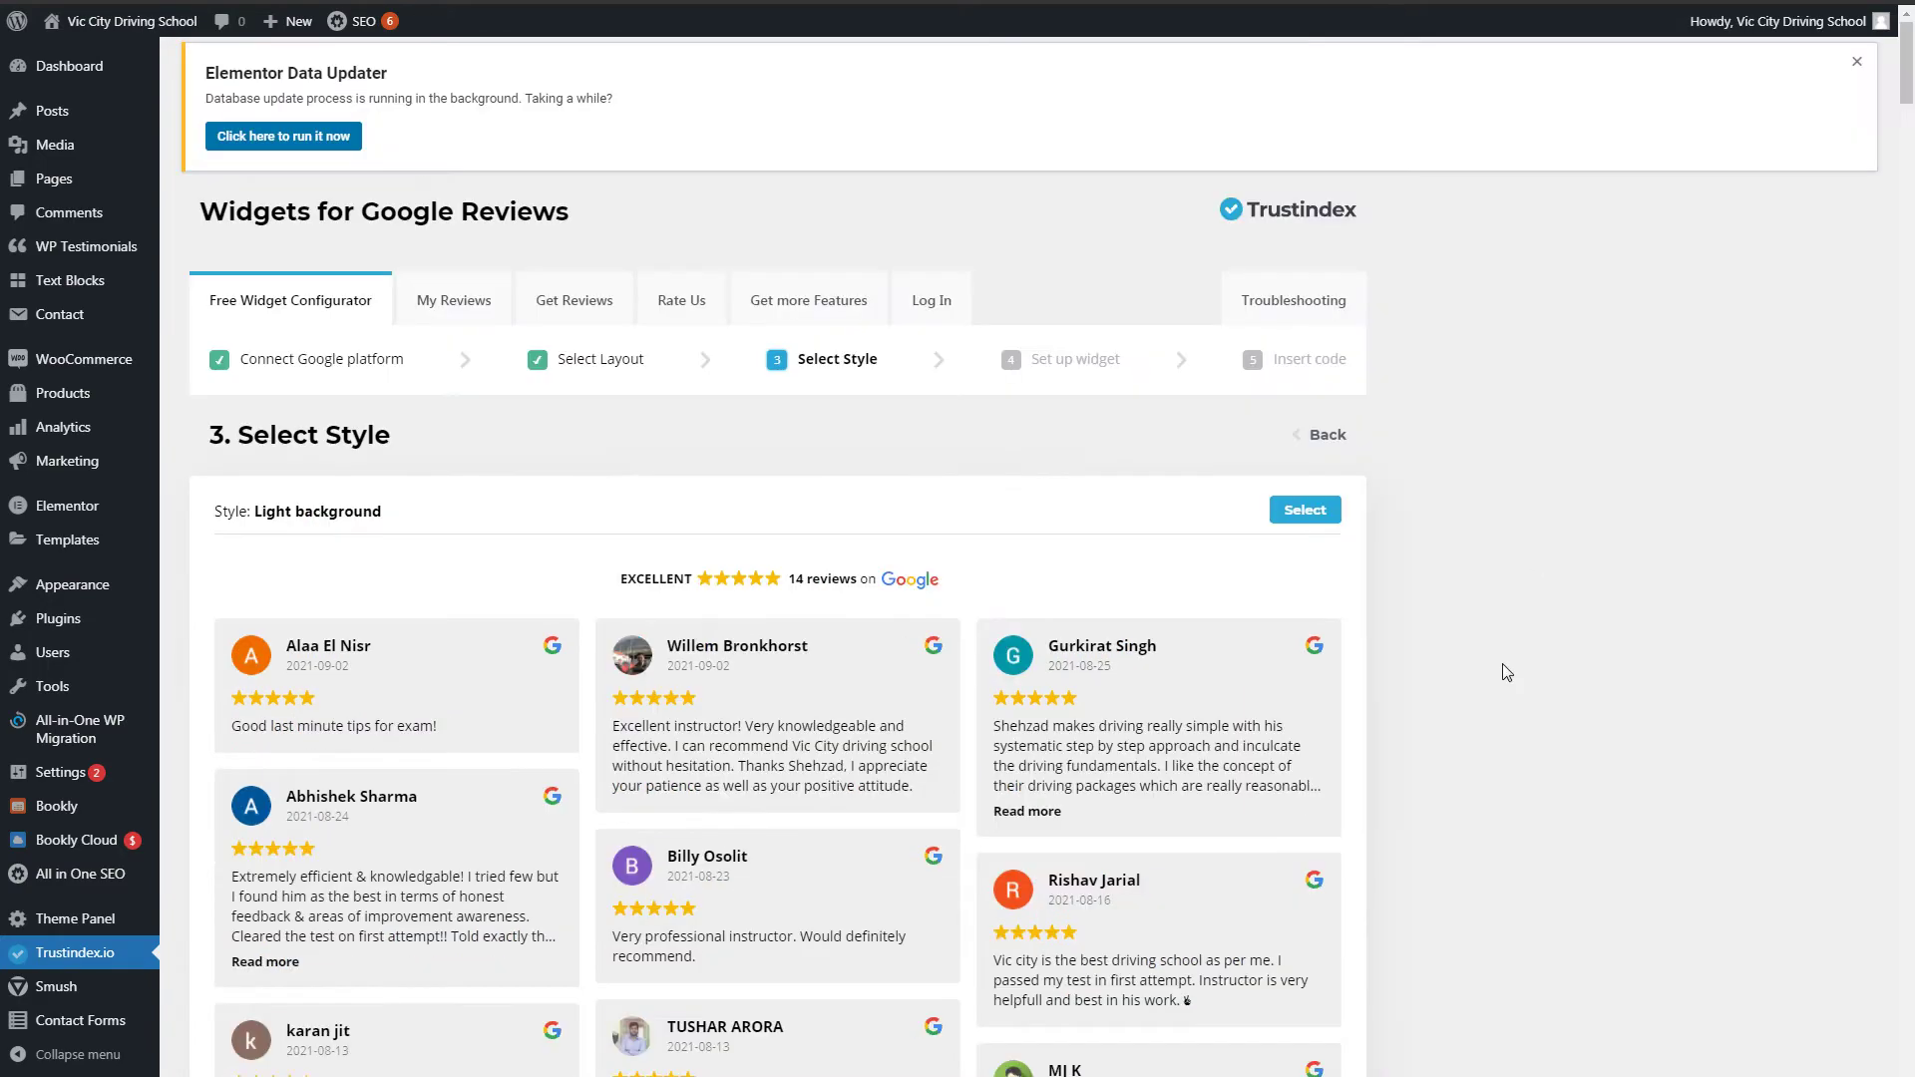
# - Look through the available widget styles and select the Clean dark style
pyautogui.scroll(-2, 1502, 663)
pyautogui.scroll(-9, 1502, 662)
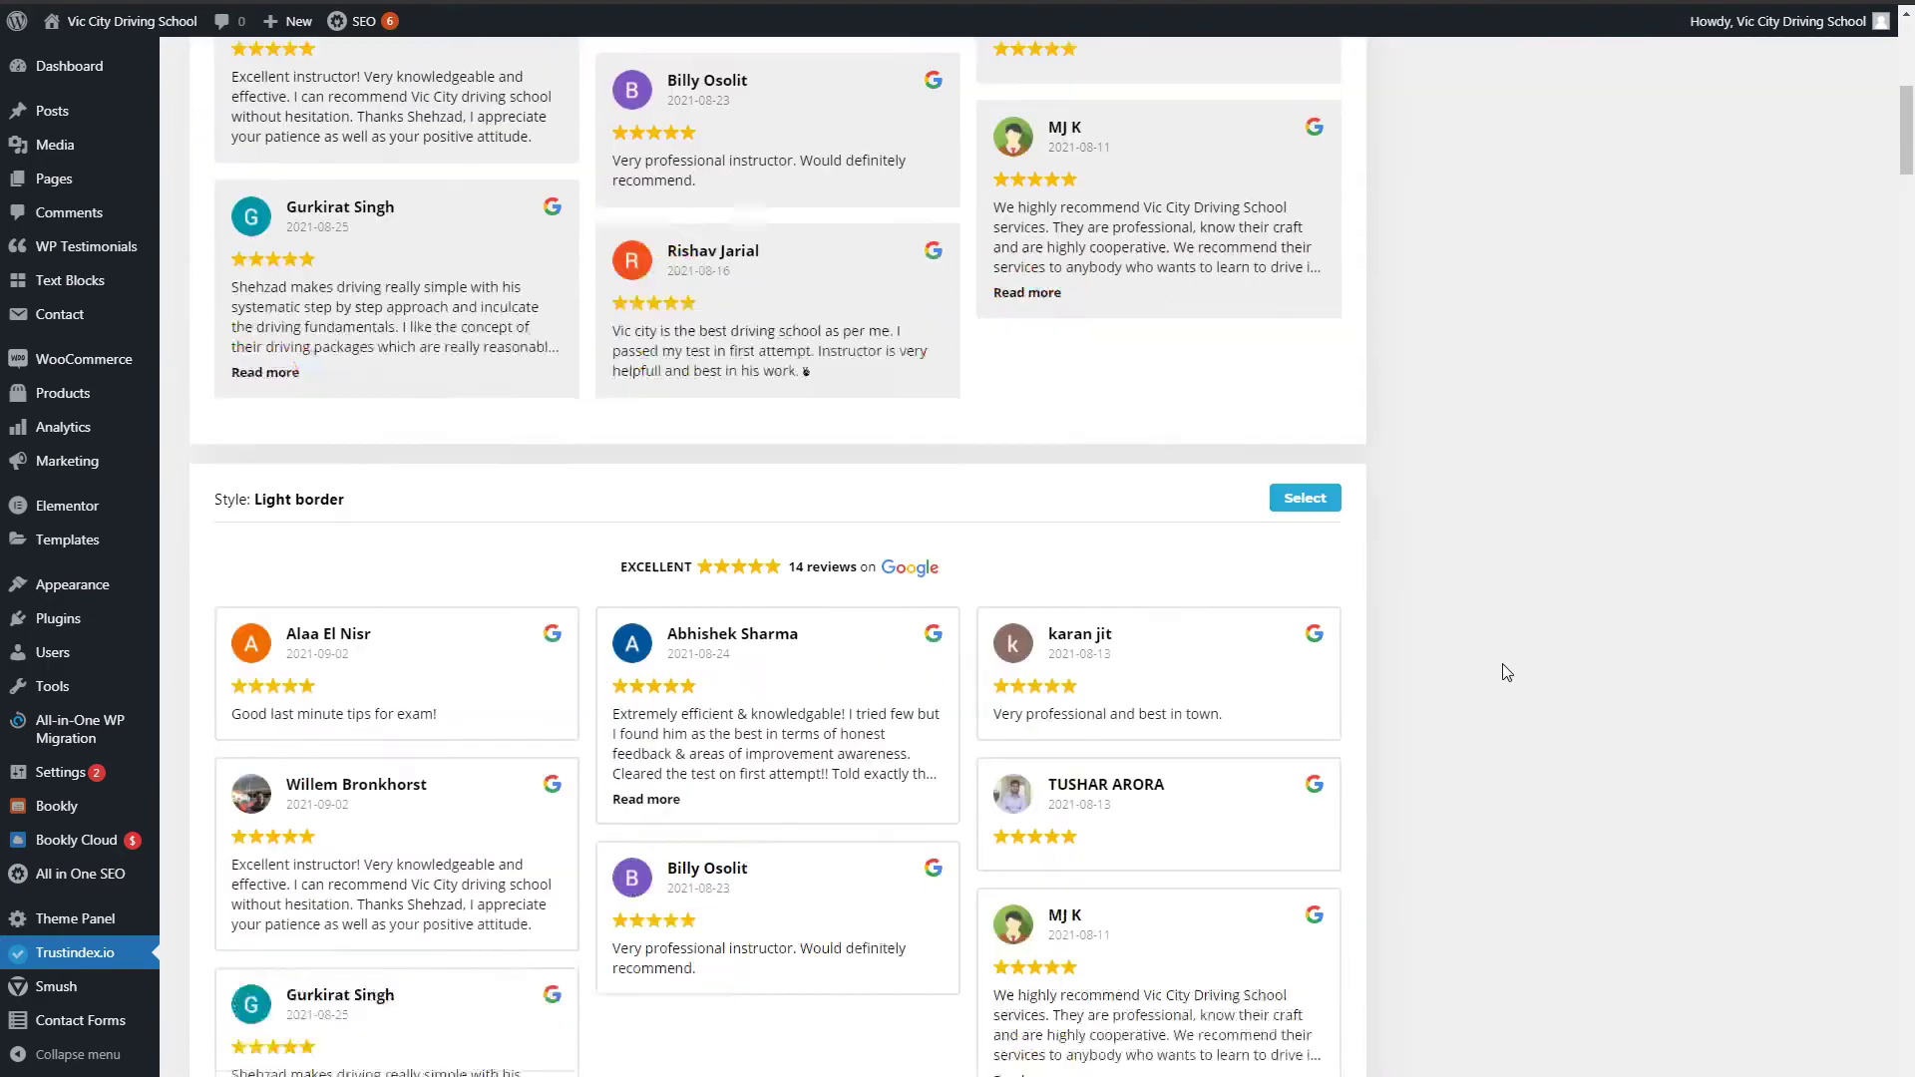
pyautogui.scroll(-7, 1502, 662)
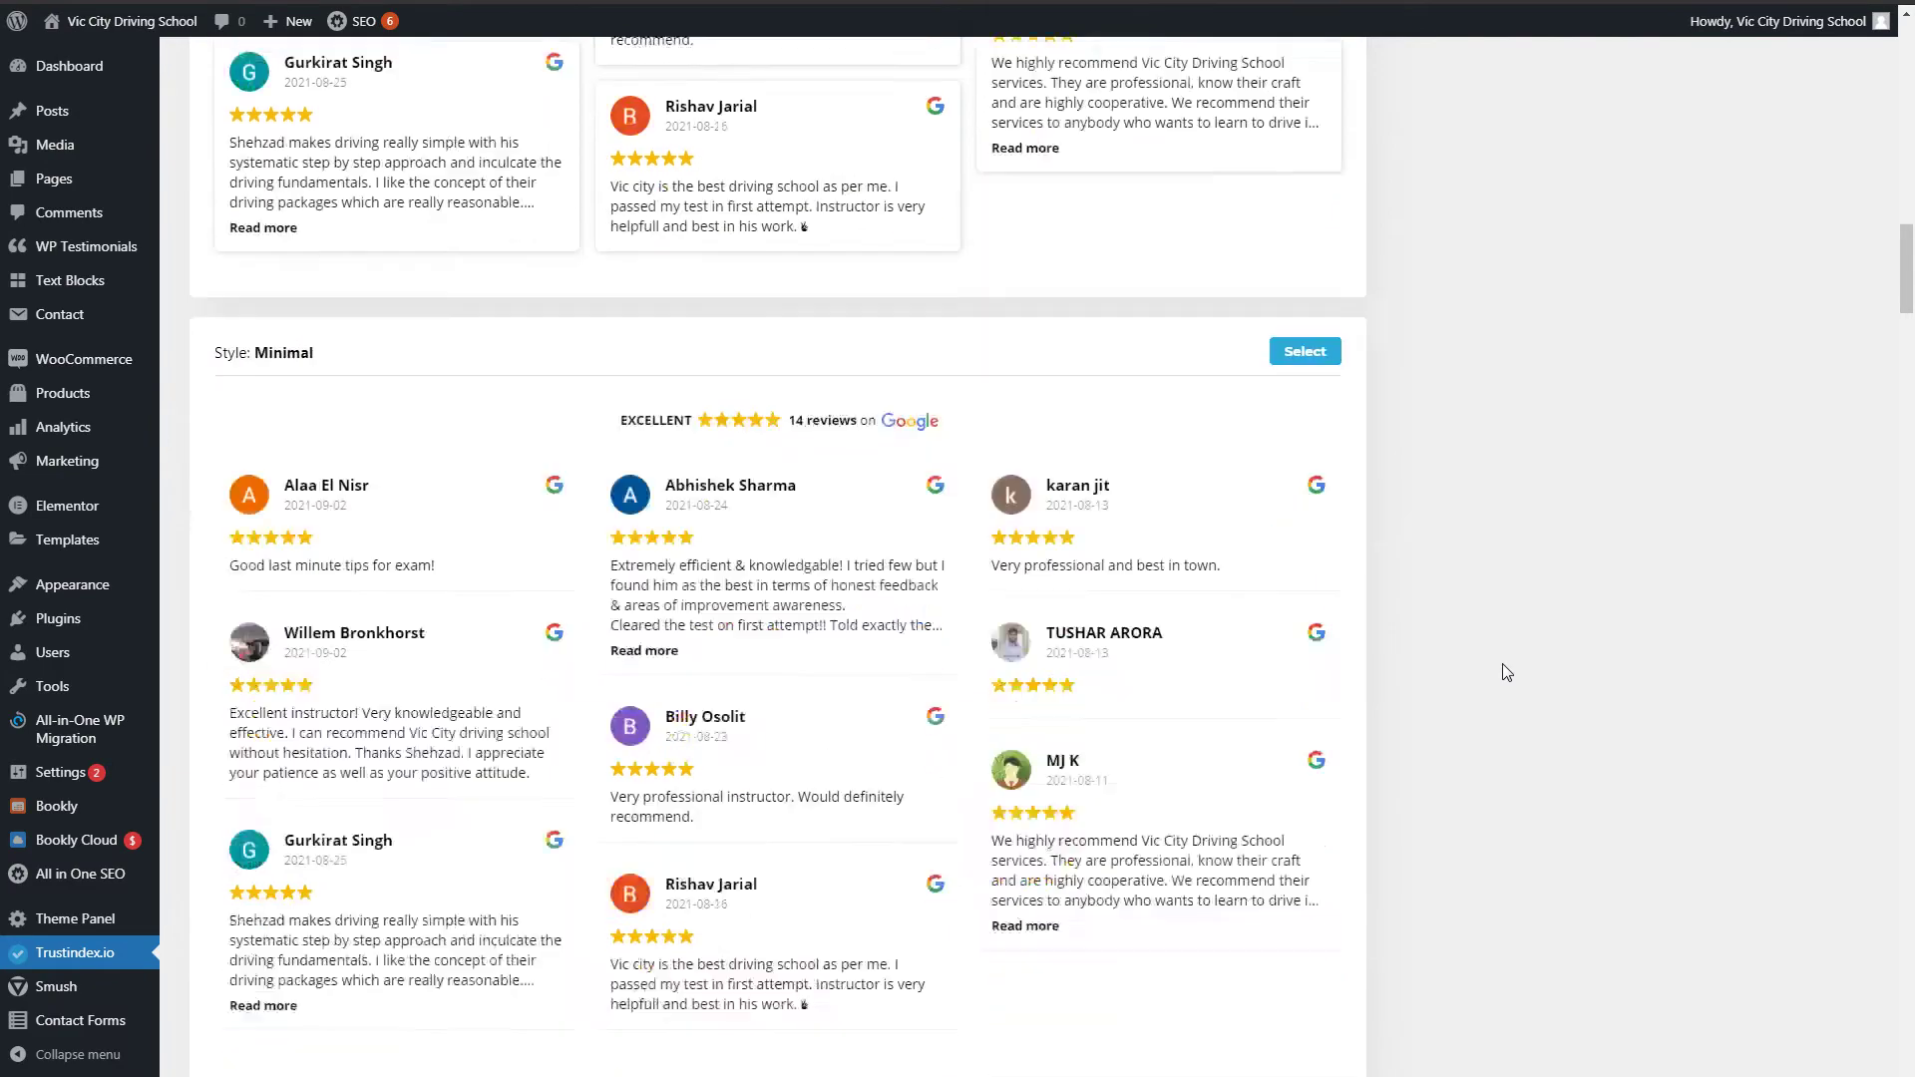
pyautogui.scroll(-8, 1458, 611)
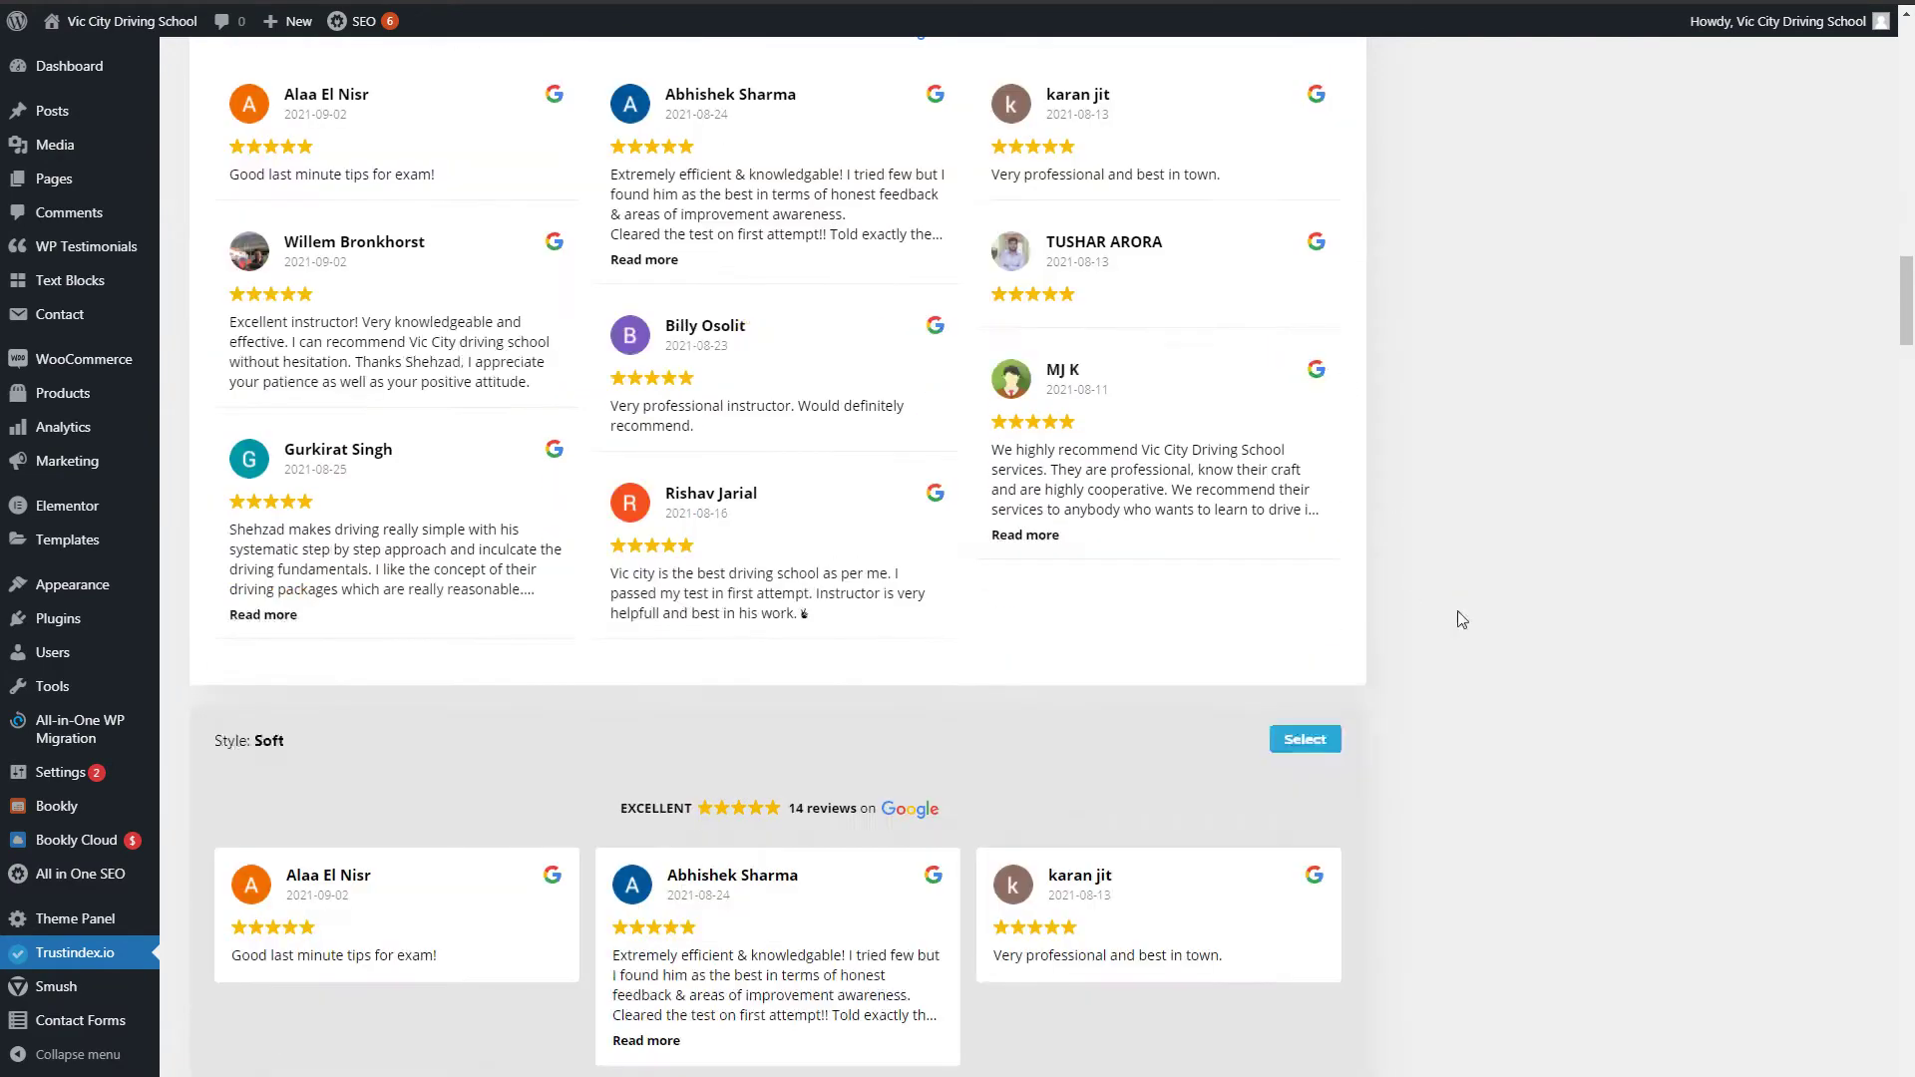
pyautogui.scroll(-8, 1521, 627)
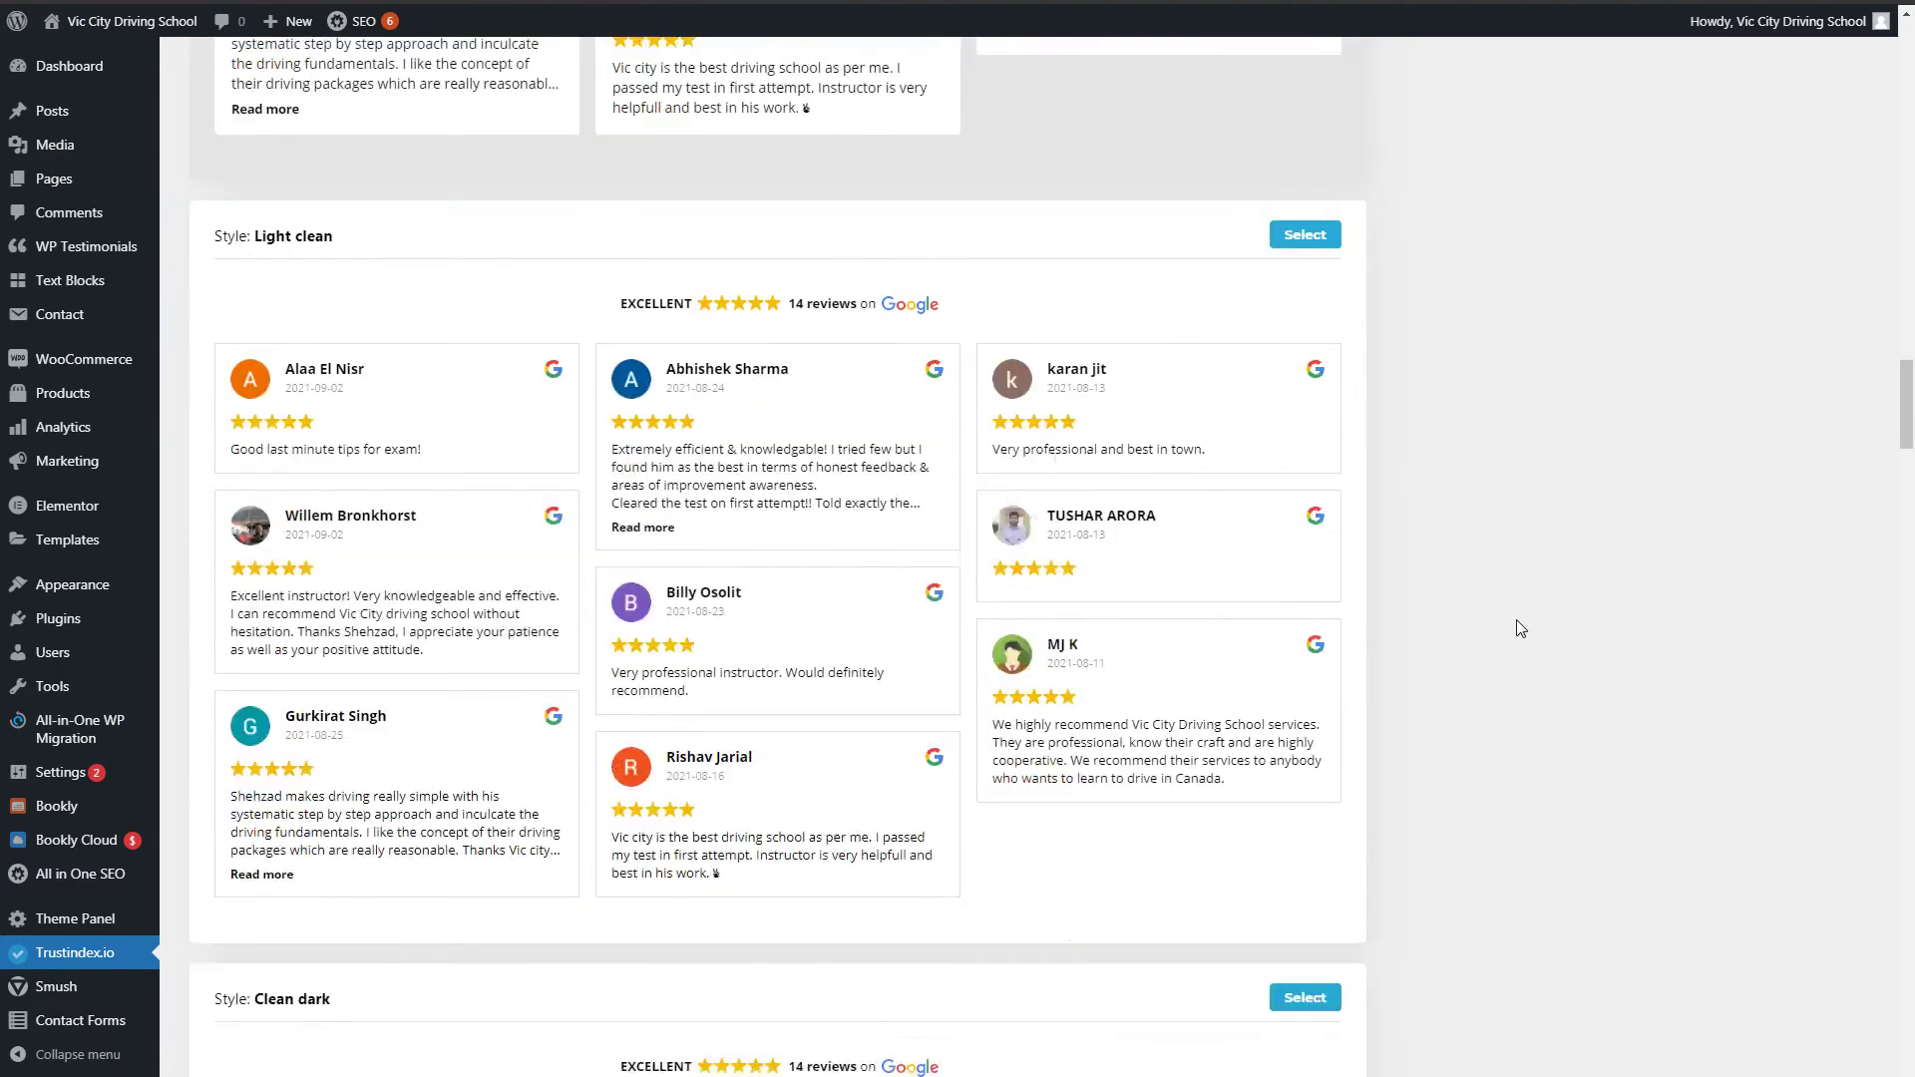
pyautogui.scroll(-7, 1520, 629)
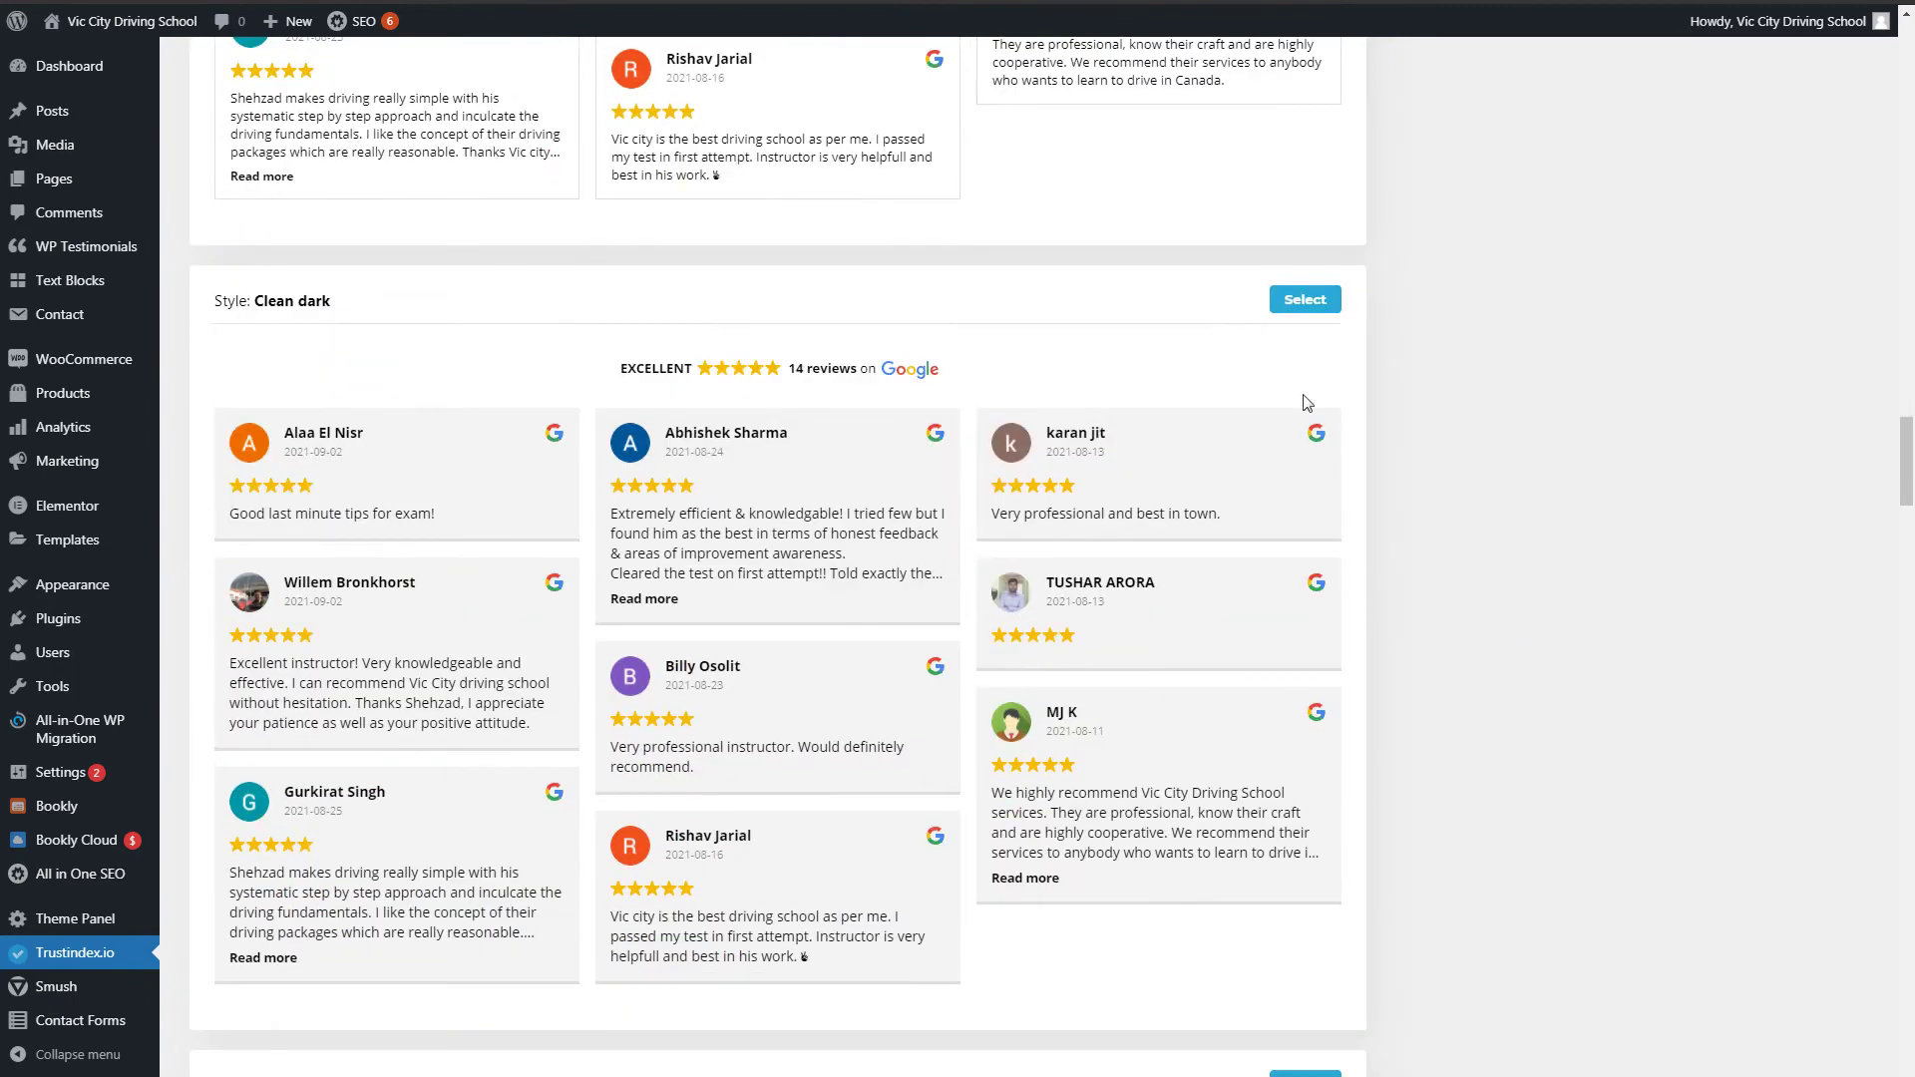
pyautogui.click(1306, 304)
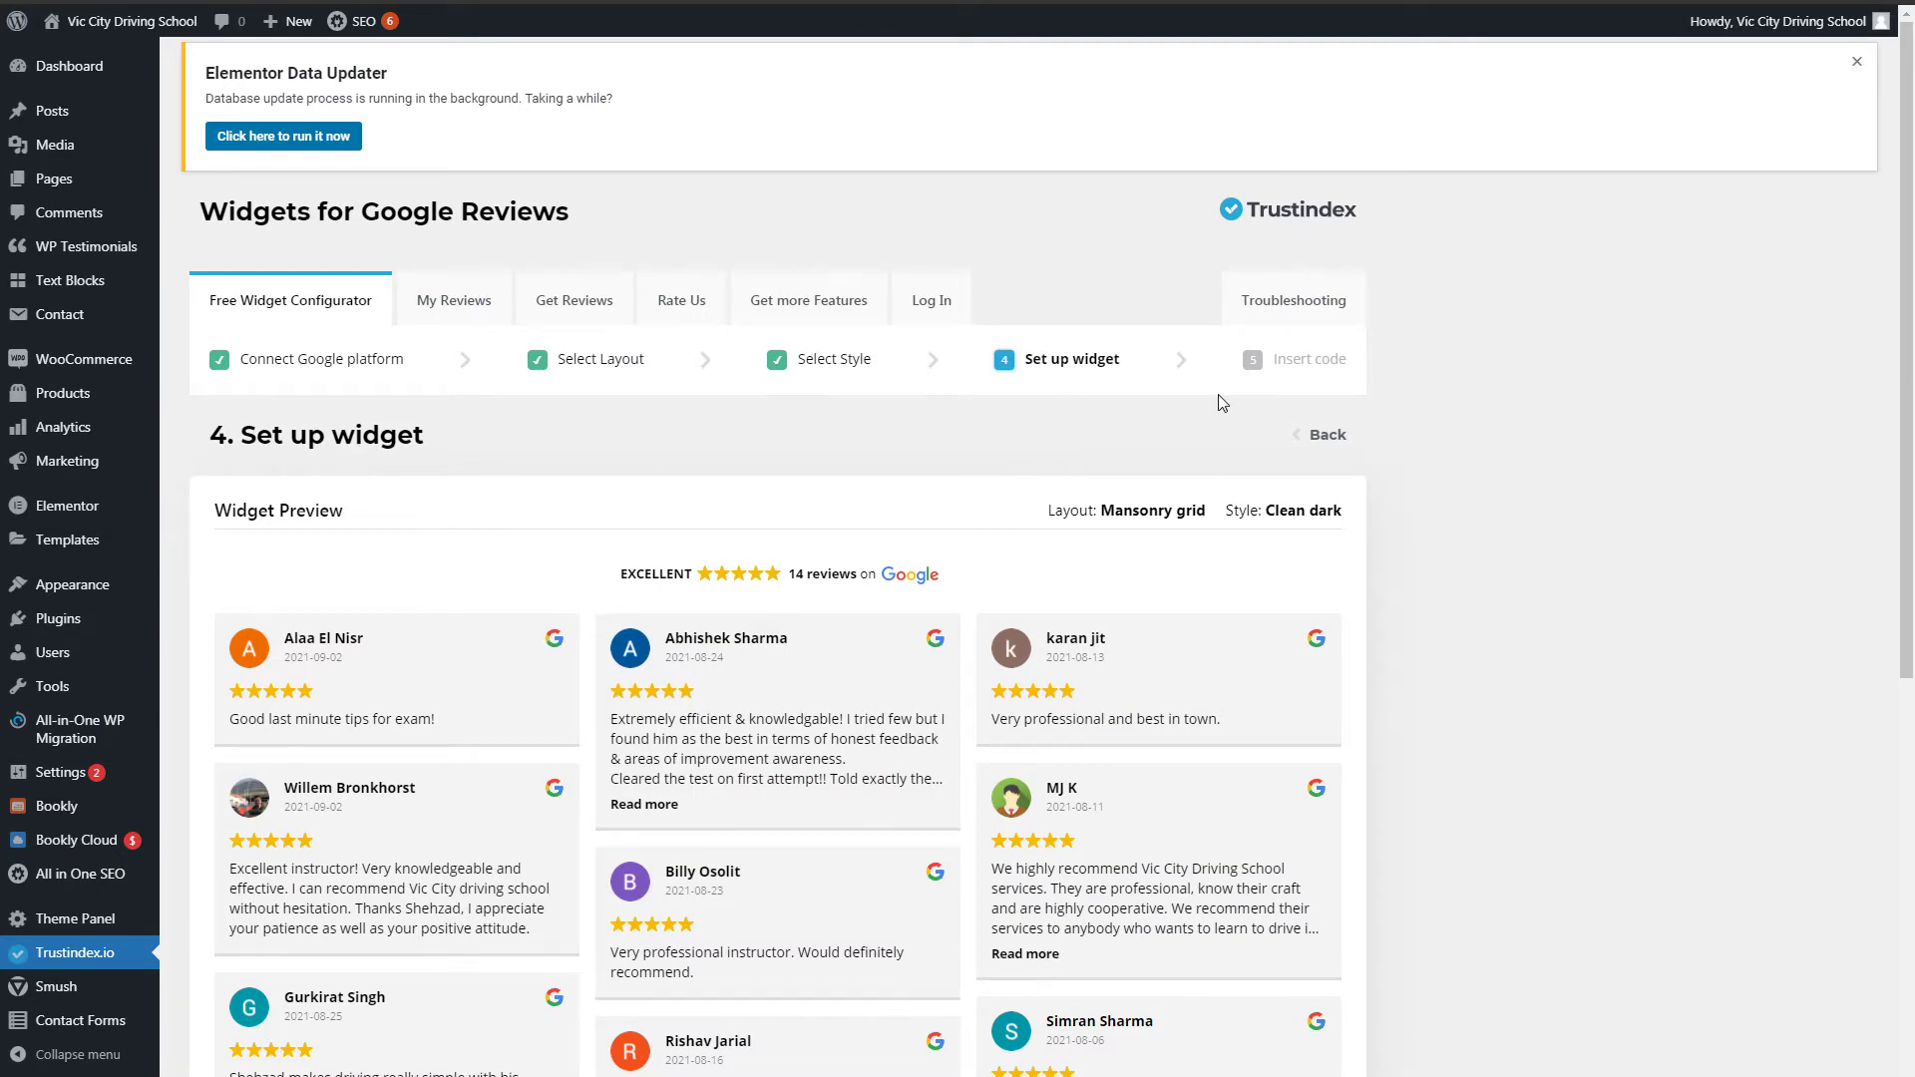
# - Filter the widget's ratings to four and five stars and choose English as its language
pyautogui.scroll(-2, 1449, 658)
pyautogui.scroll(-4, 1446, 660)
pyautogui.scroll(-4, 1436, 659)
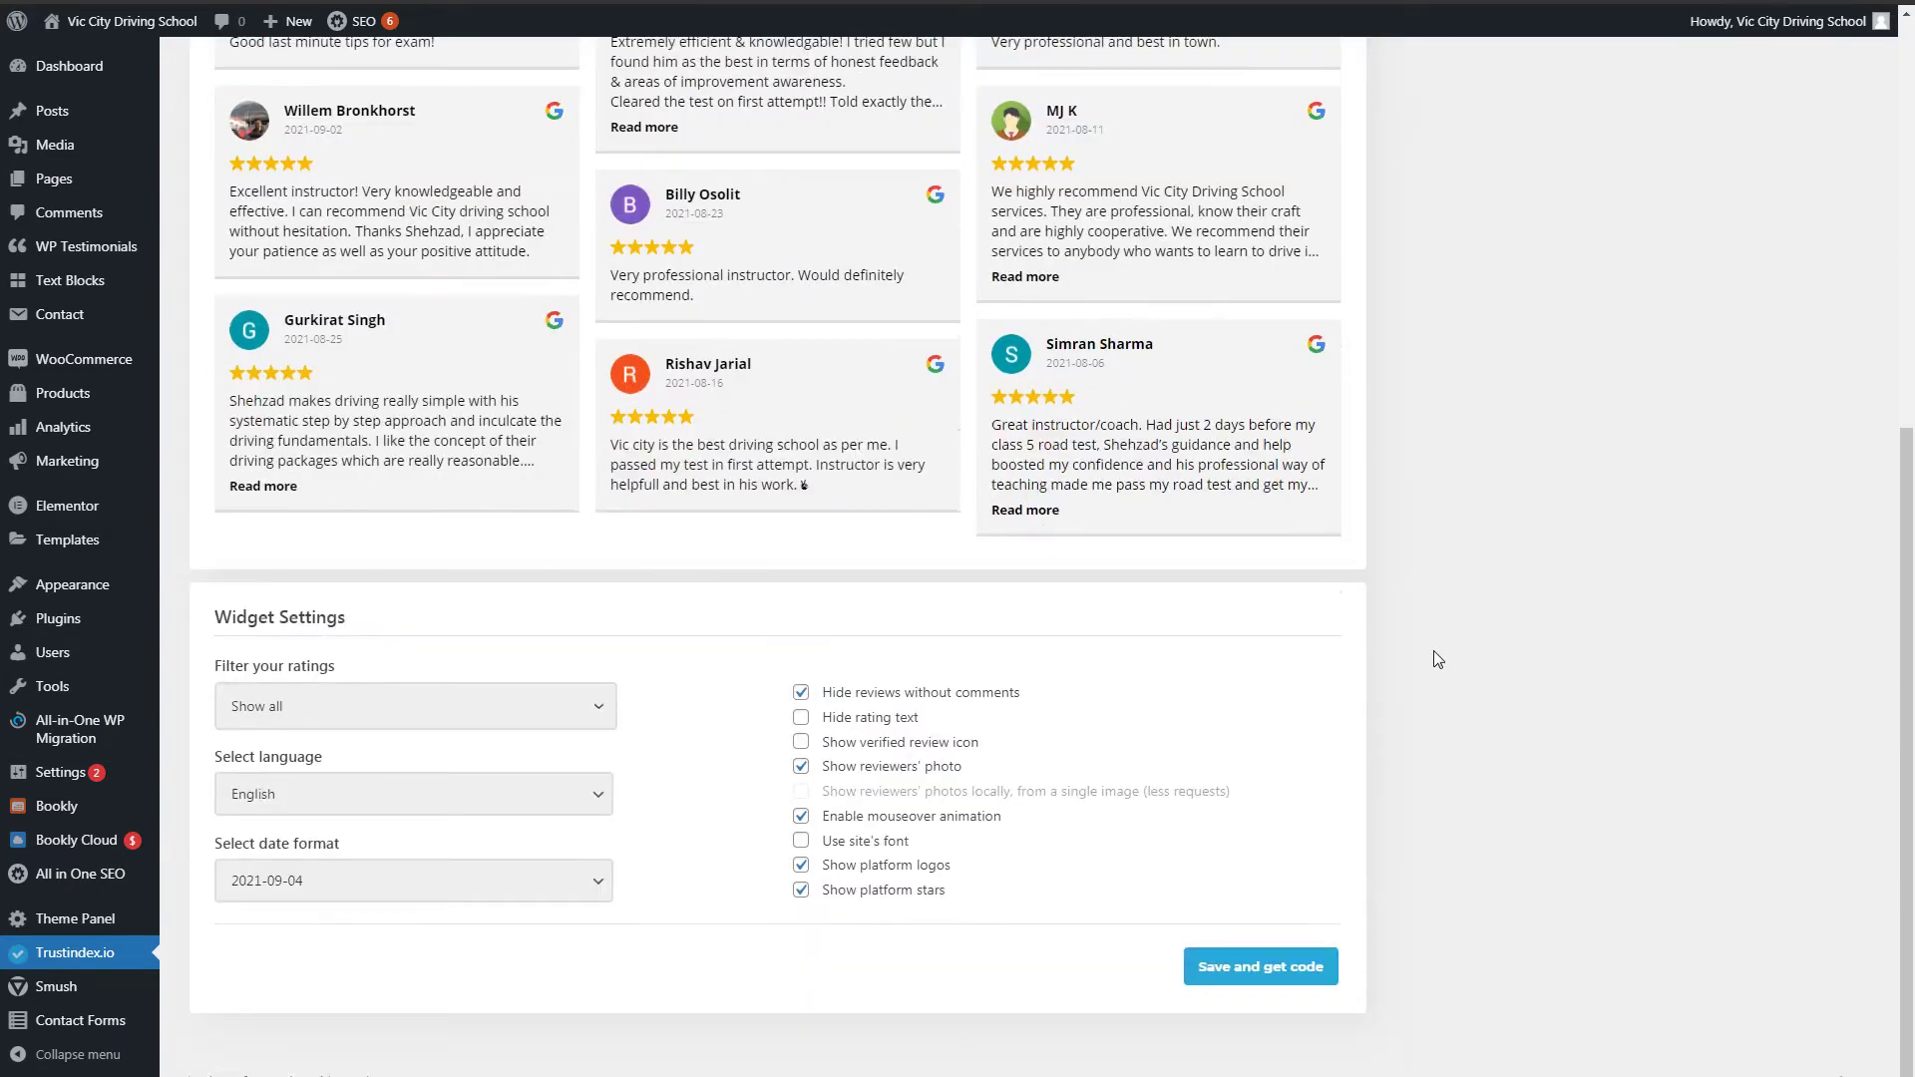
pyautogui.click(409, 715)
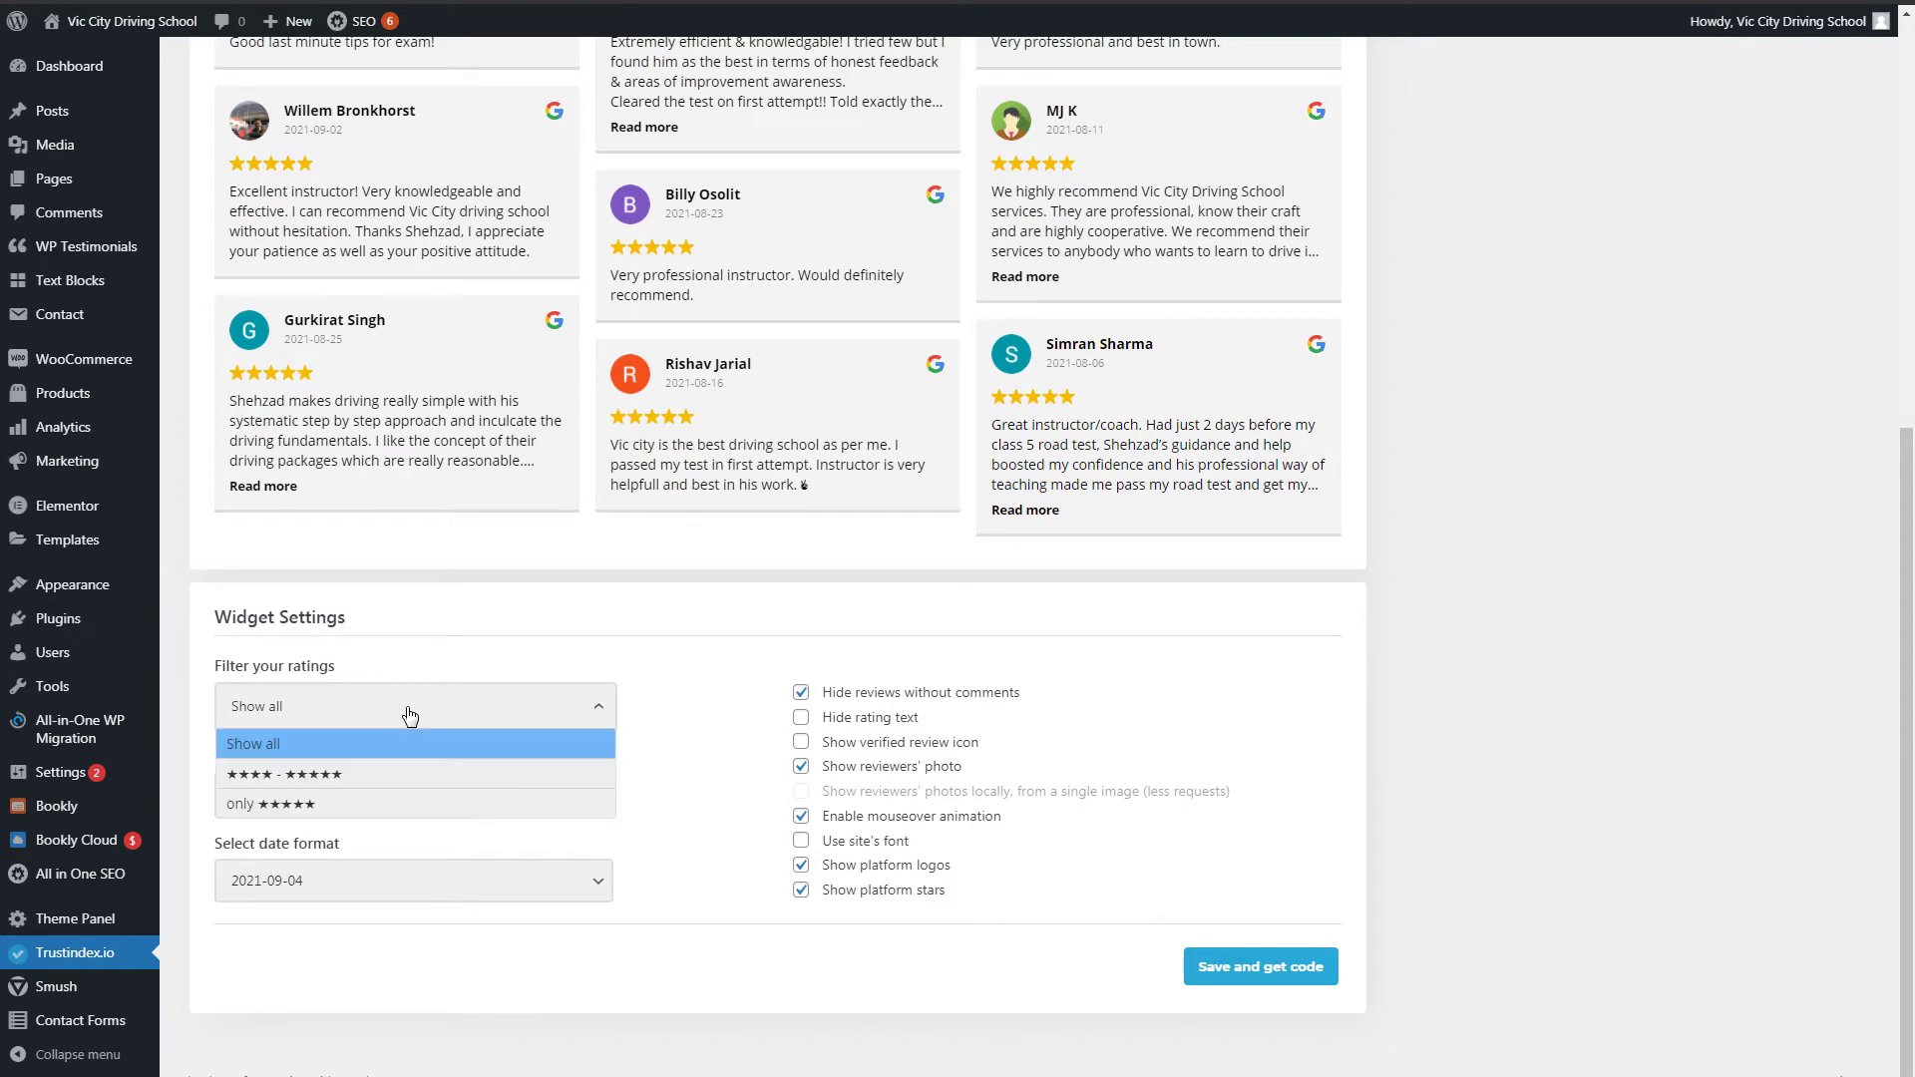
pyautogui.click(332, 779)
pyautogui.click(366, 838)
pyautogui.click(366, 841)
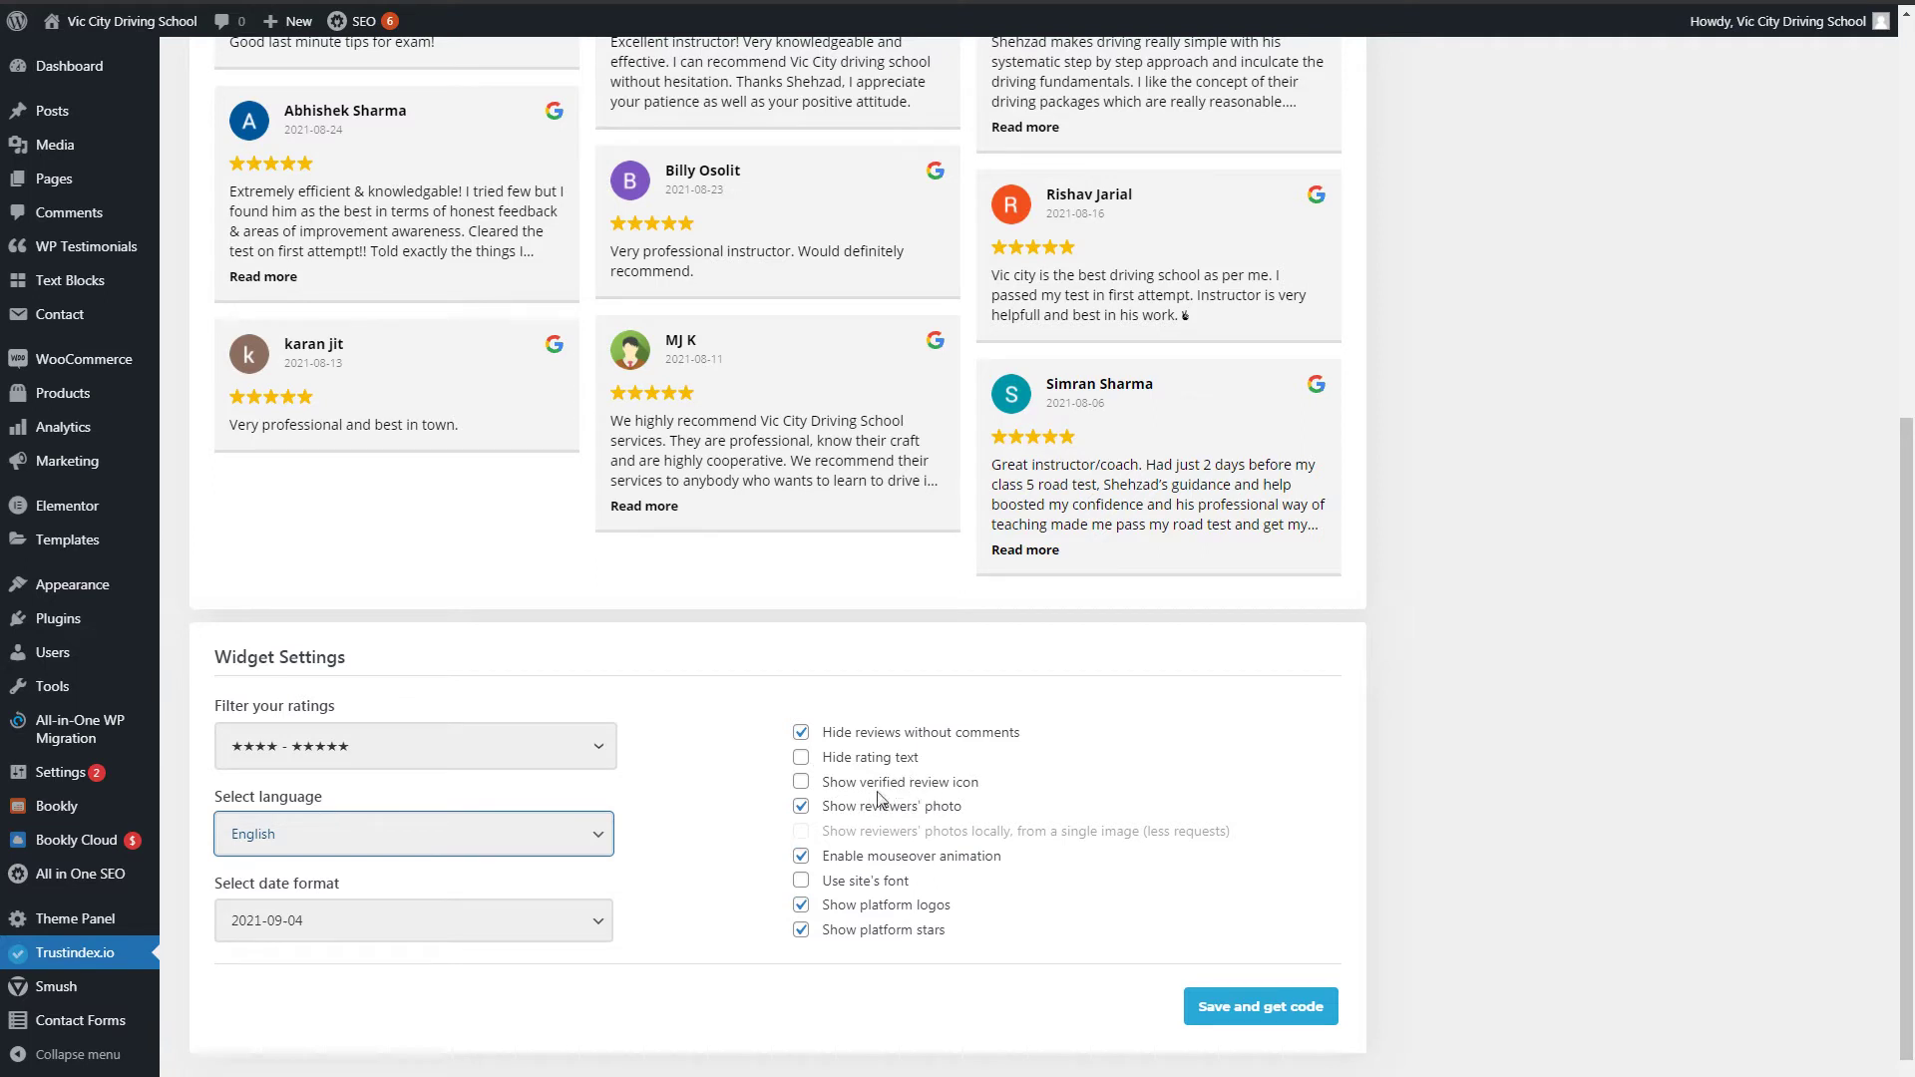
# - Enable the verified review icon with reviewers' photos shown, then save the widget settings and get the code
pyautogui.click(801, 782)
pyautogui.click(801, 806)
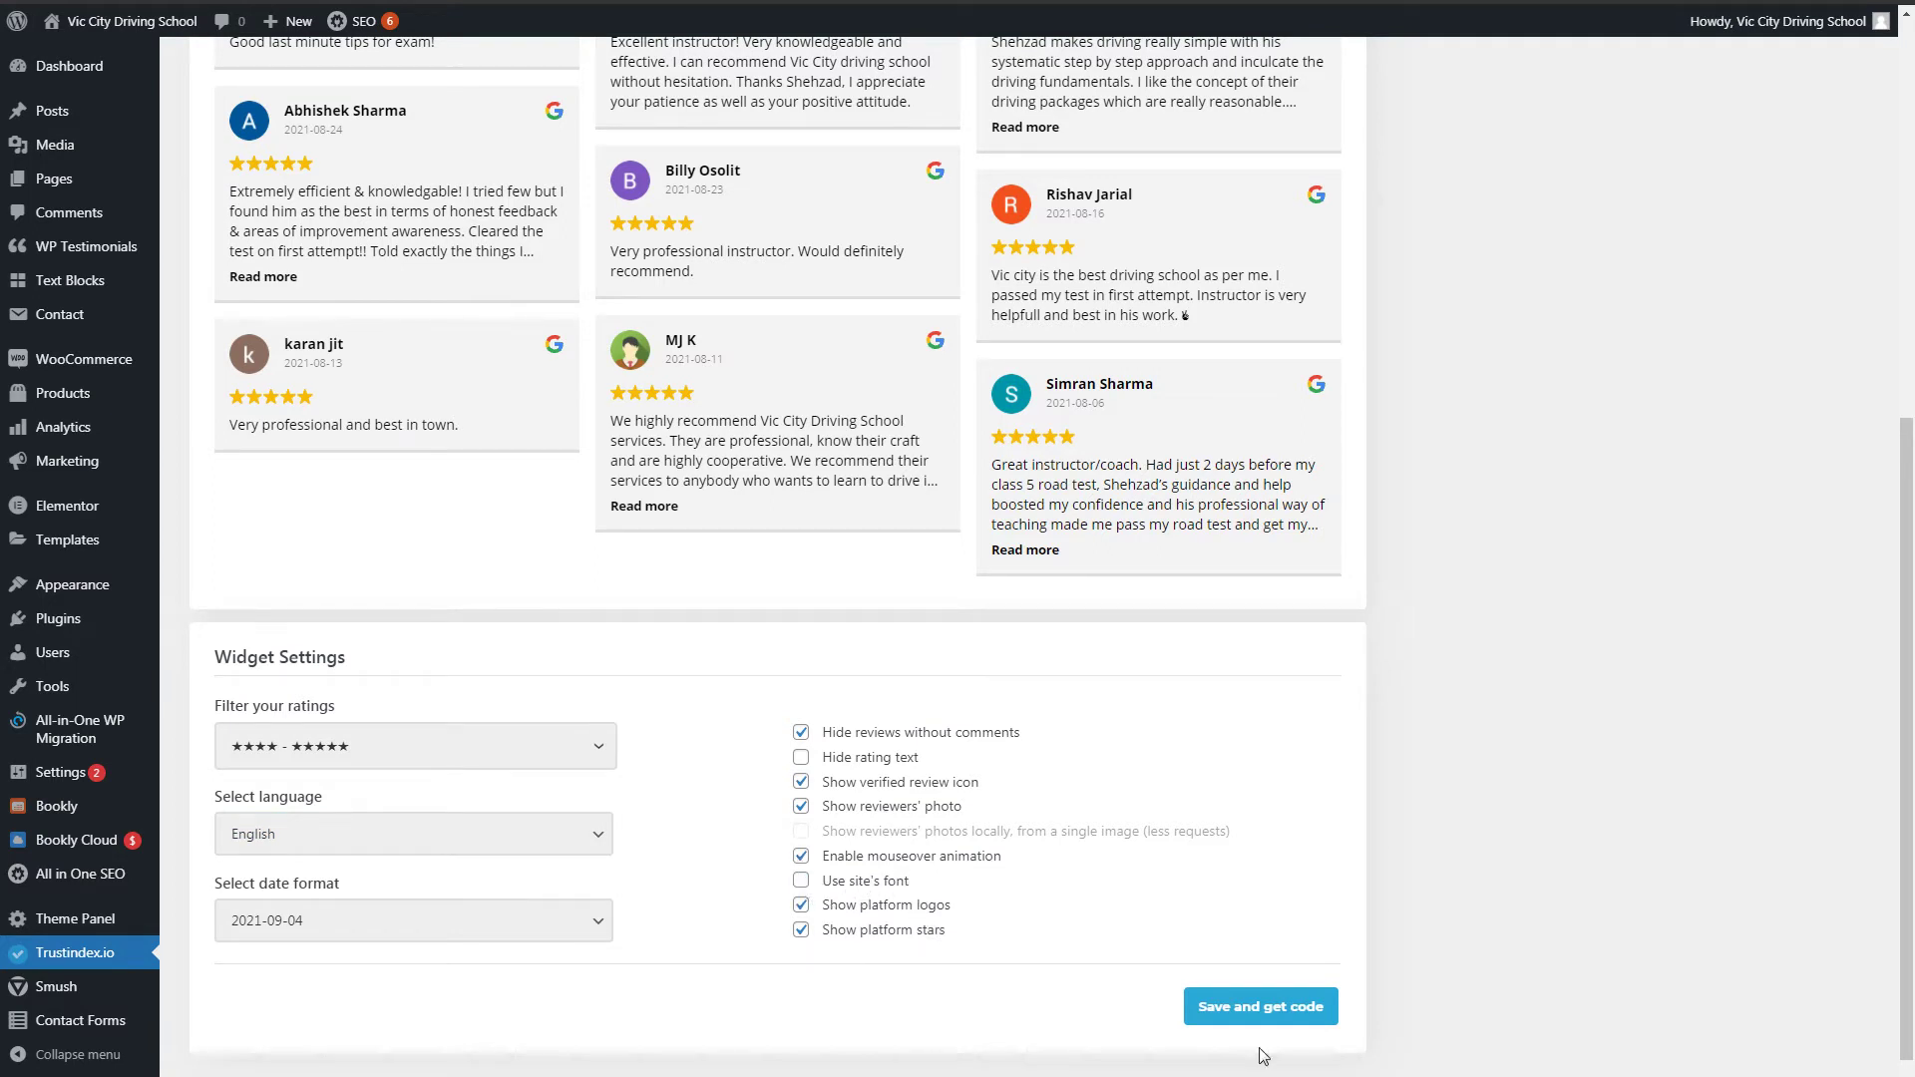
pyautogui.click(1265, 1018)
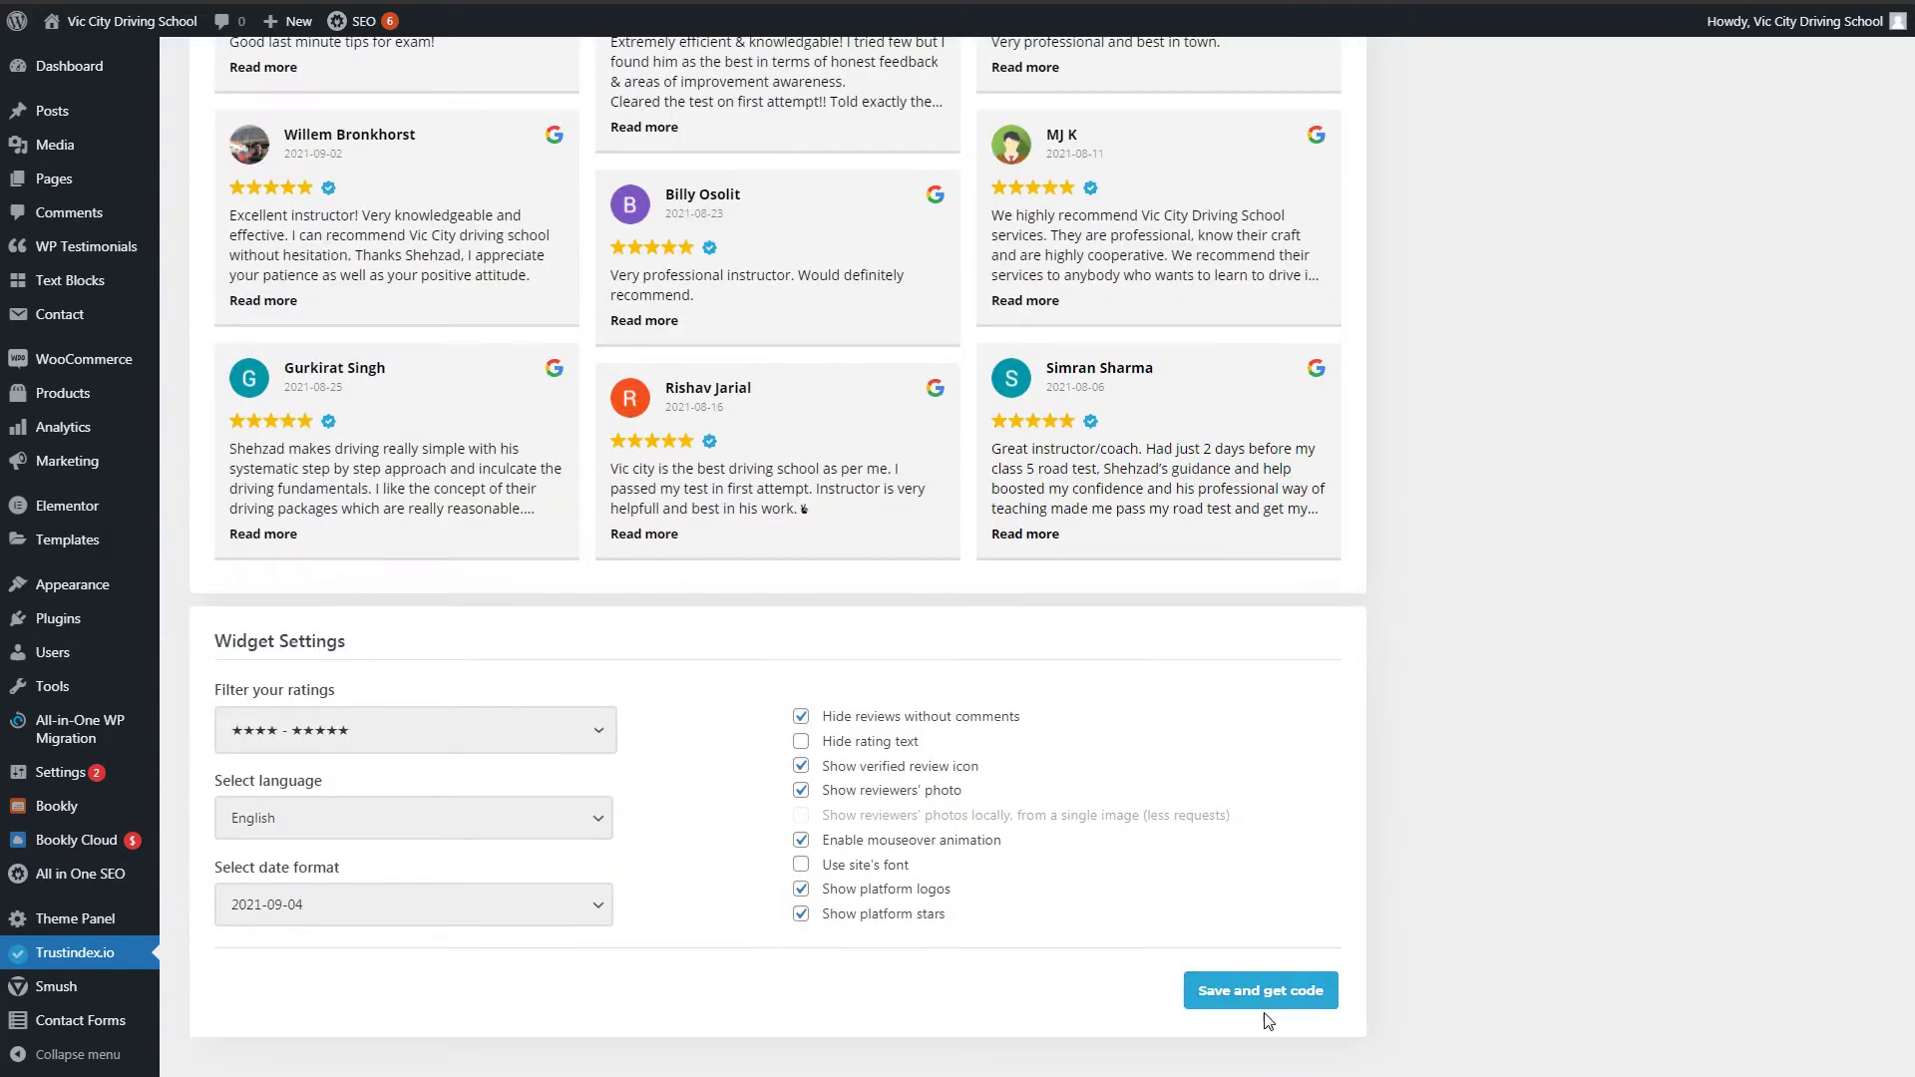
pyautogui.click(1229, 982)
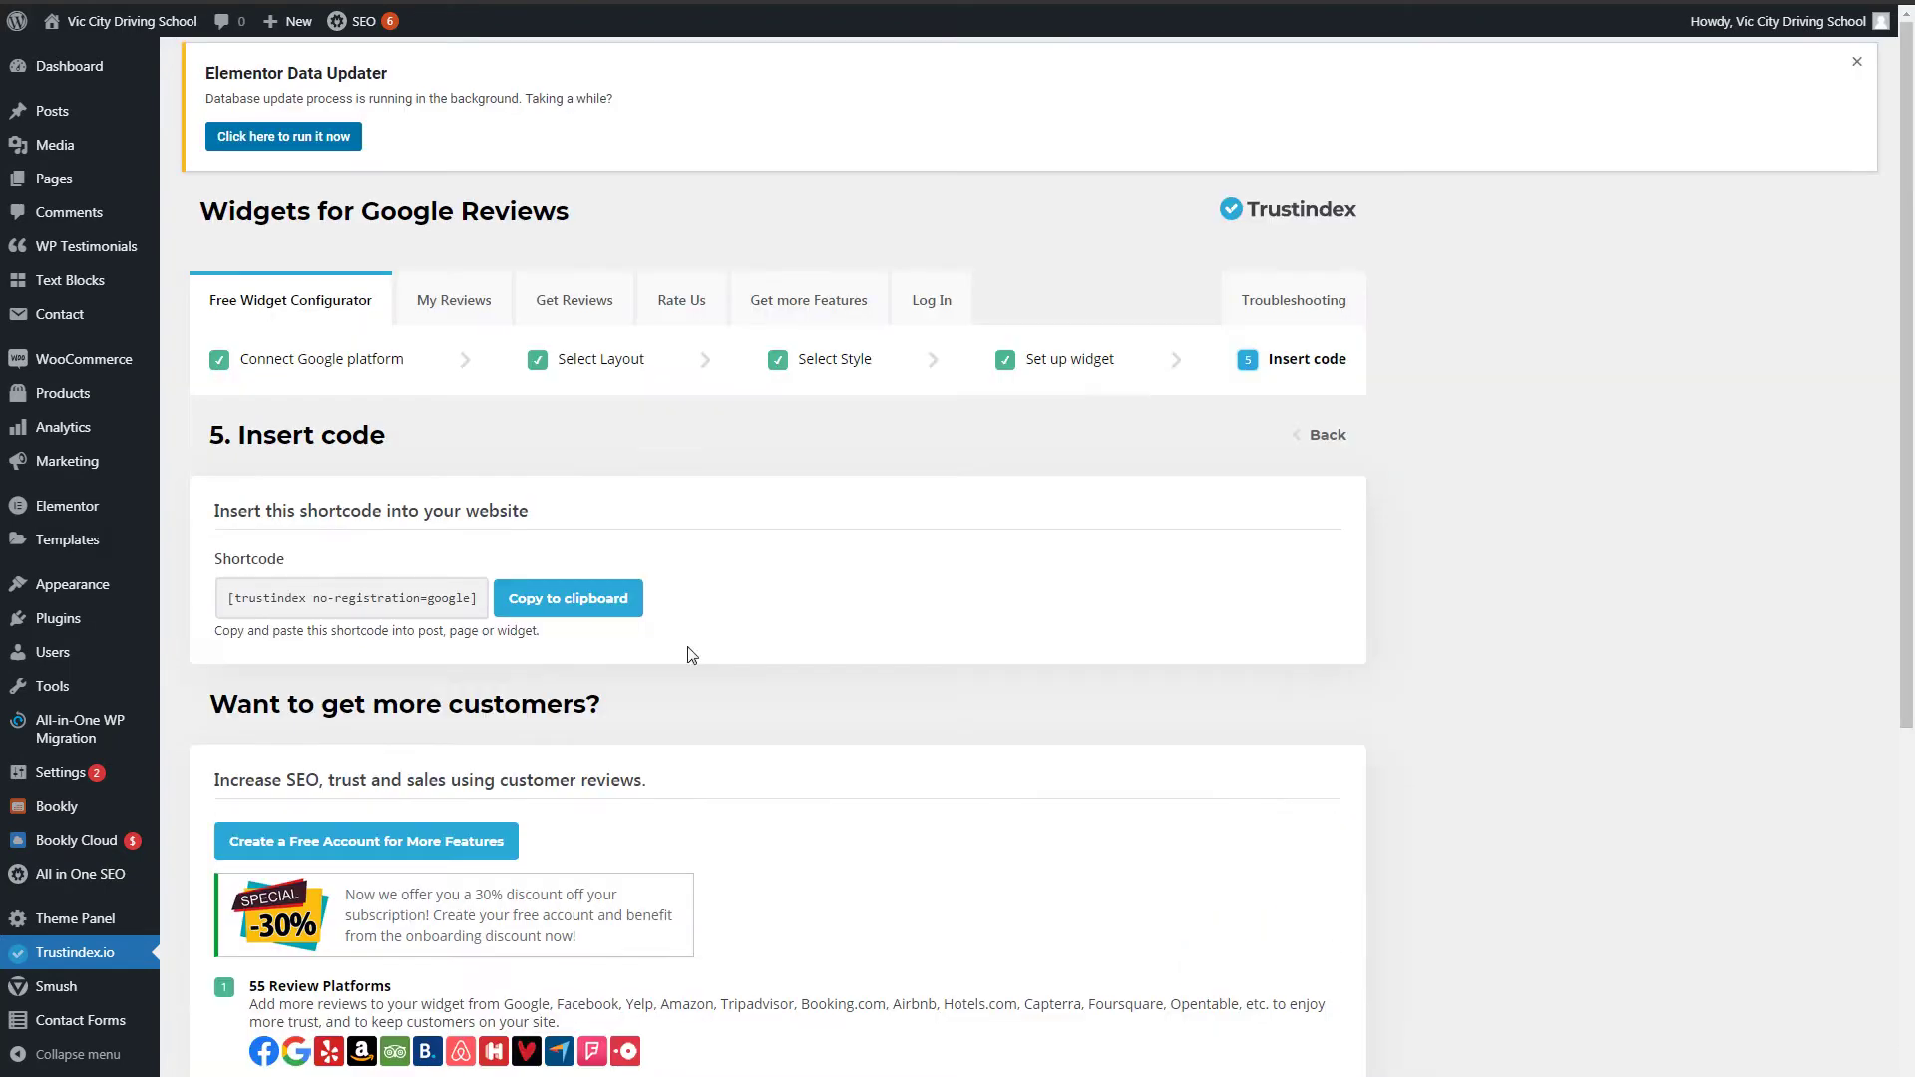
# - Copy the widget shortcode [trustindex no-registration=google] to the clipboard
pyautogui.click(598, 603)
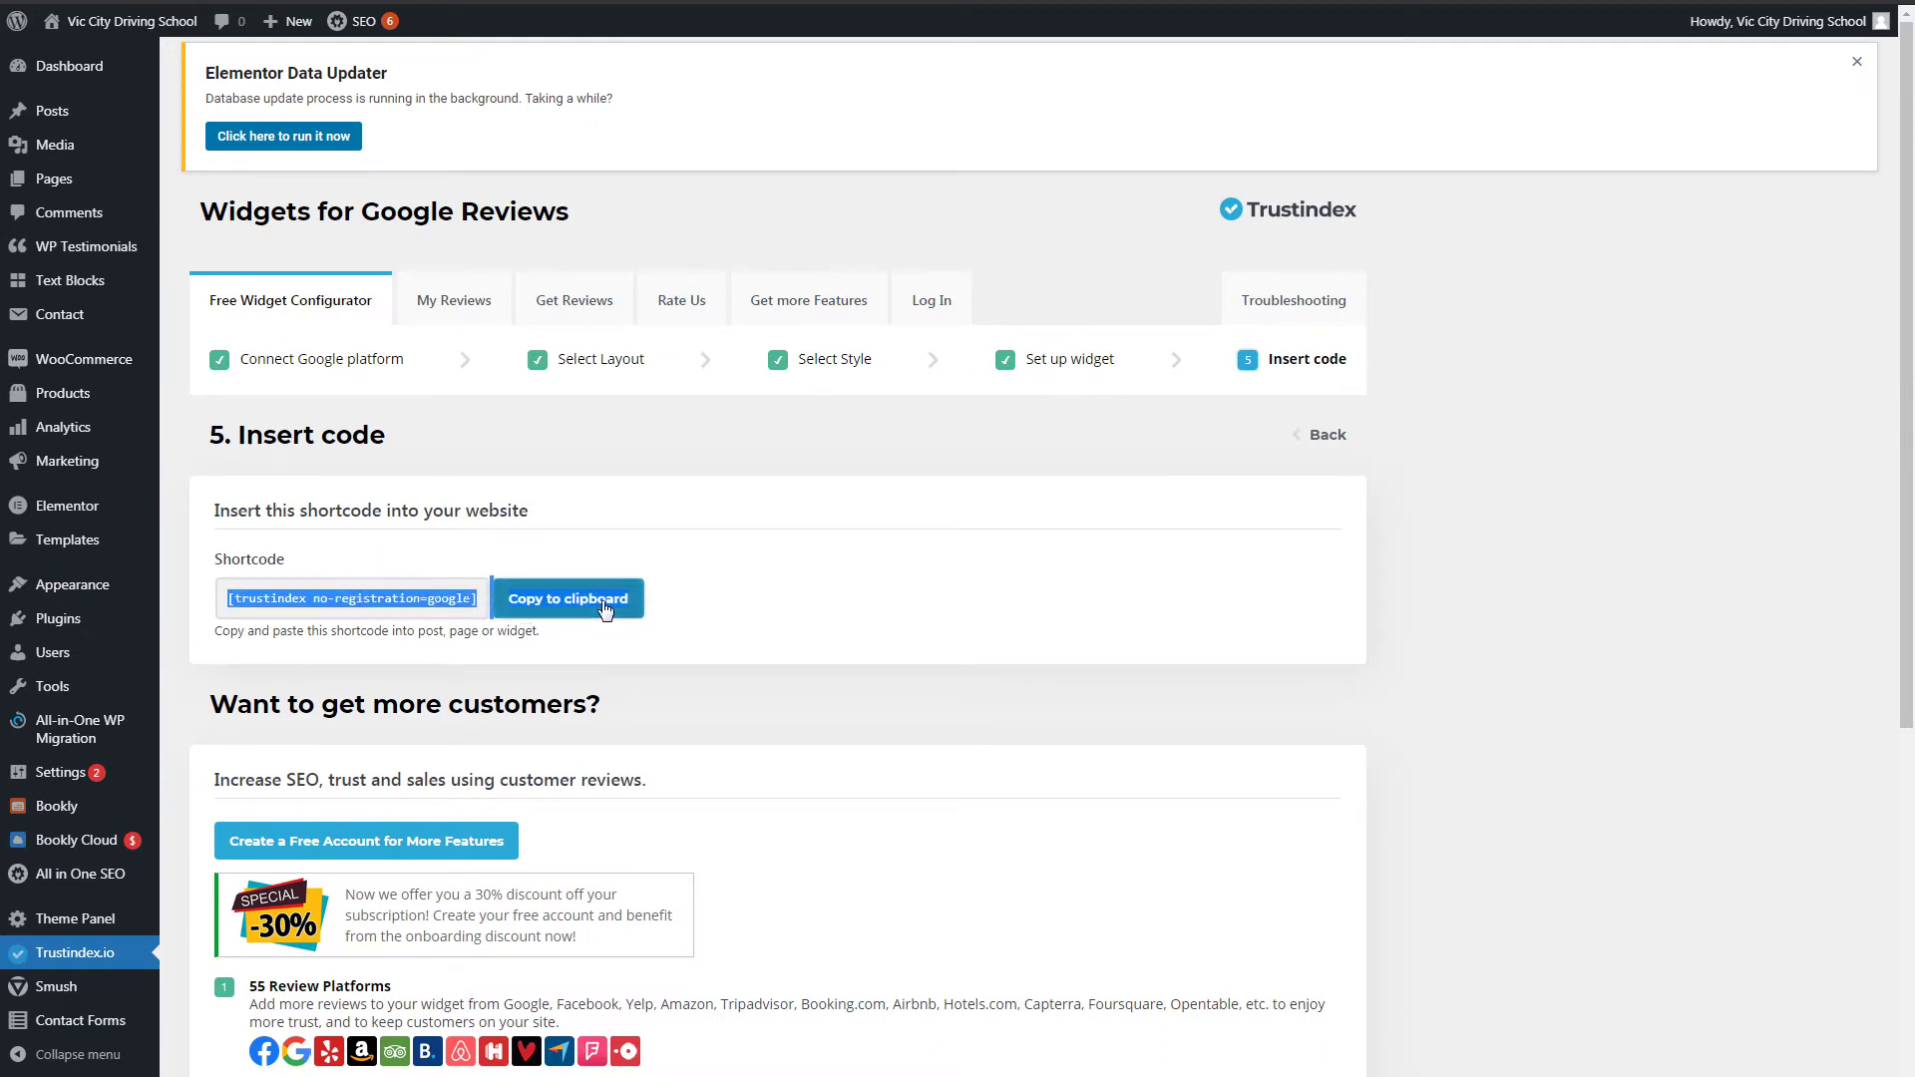
pyautogui.click(458, 619)
pyautogui.moveTo(229, 605); pyautogui.dragTo(482, 596)
pyautogui.rightClick(455, 601)
pyautogui.click(505, 618)
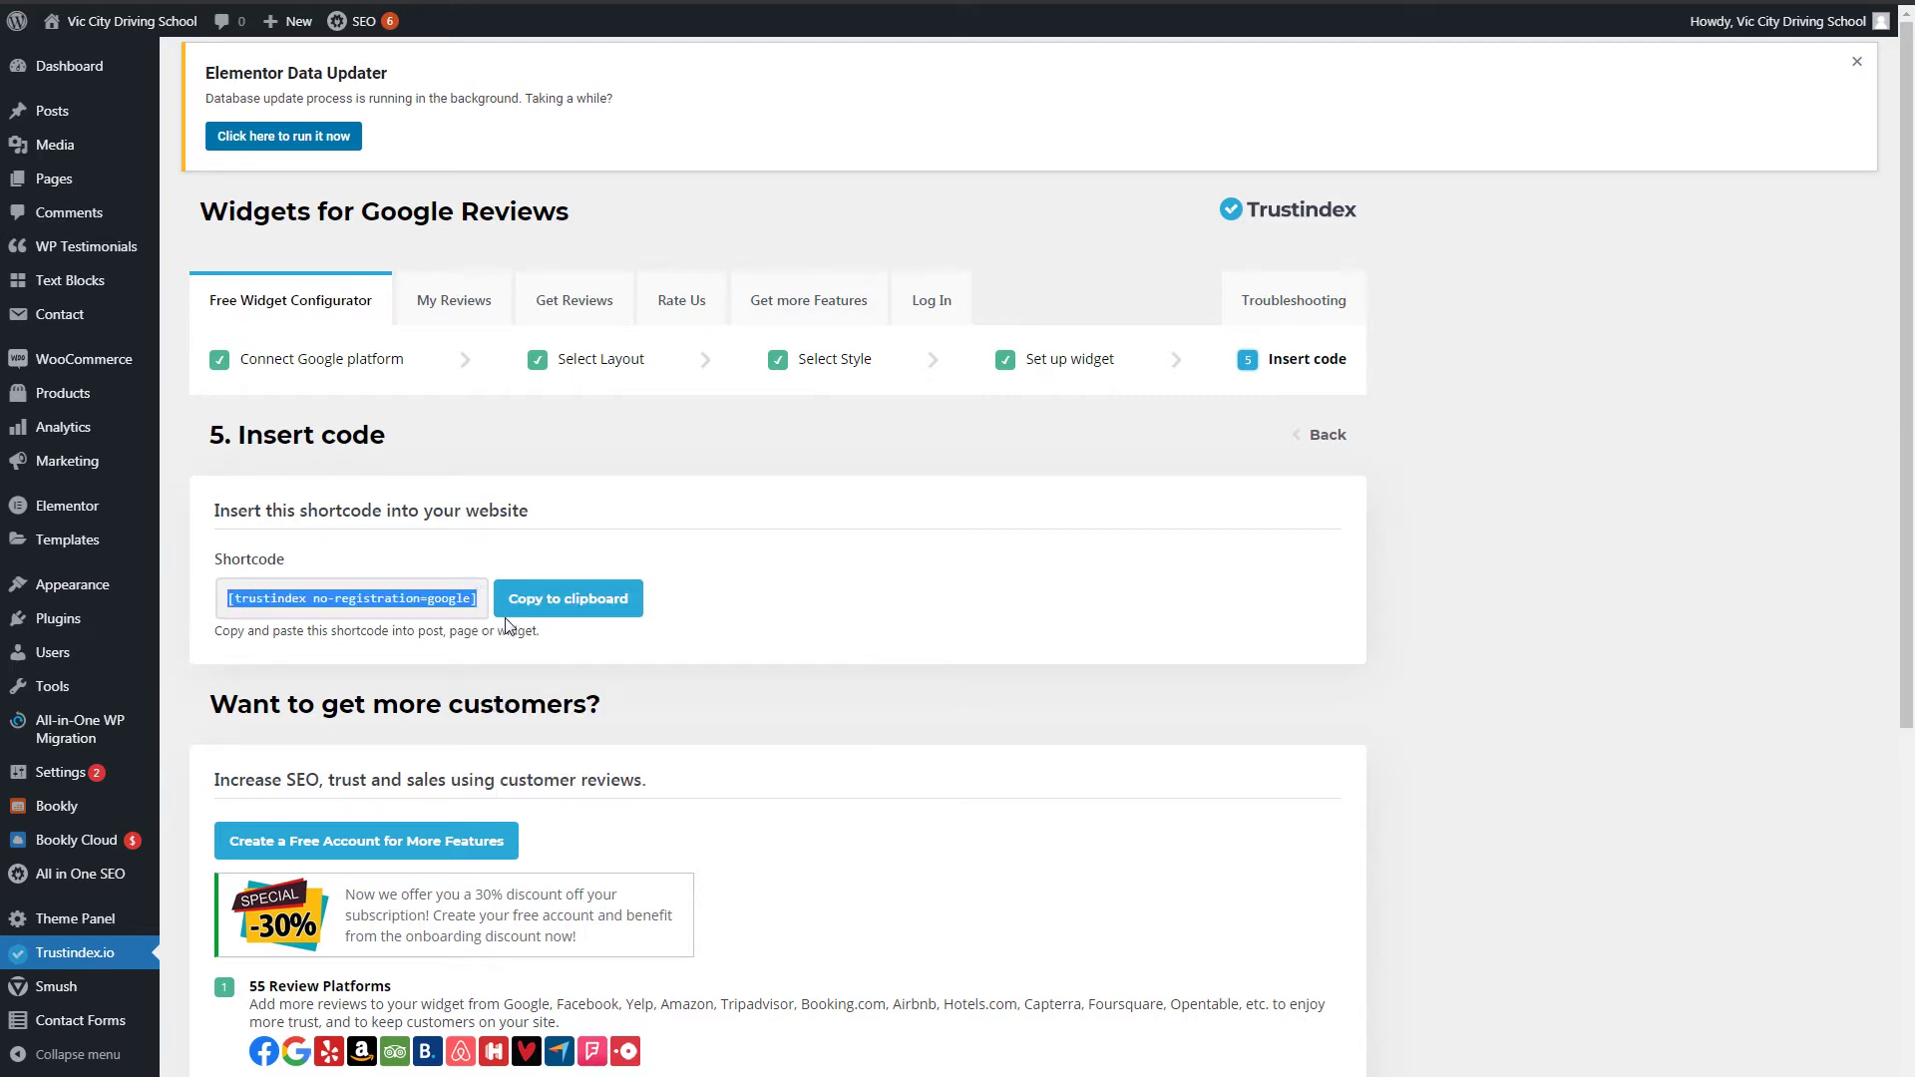
pyautogui.click(1494, 633)
pyautogui.scroll(-4, 1595, 788)
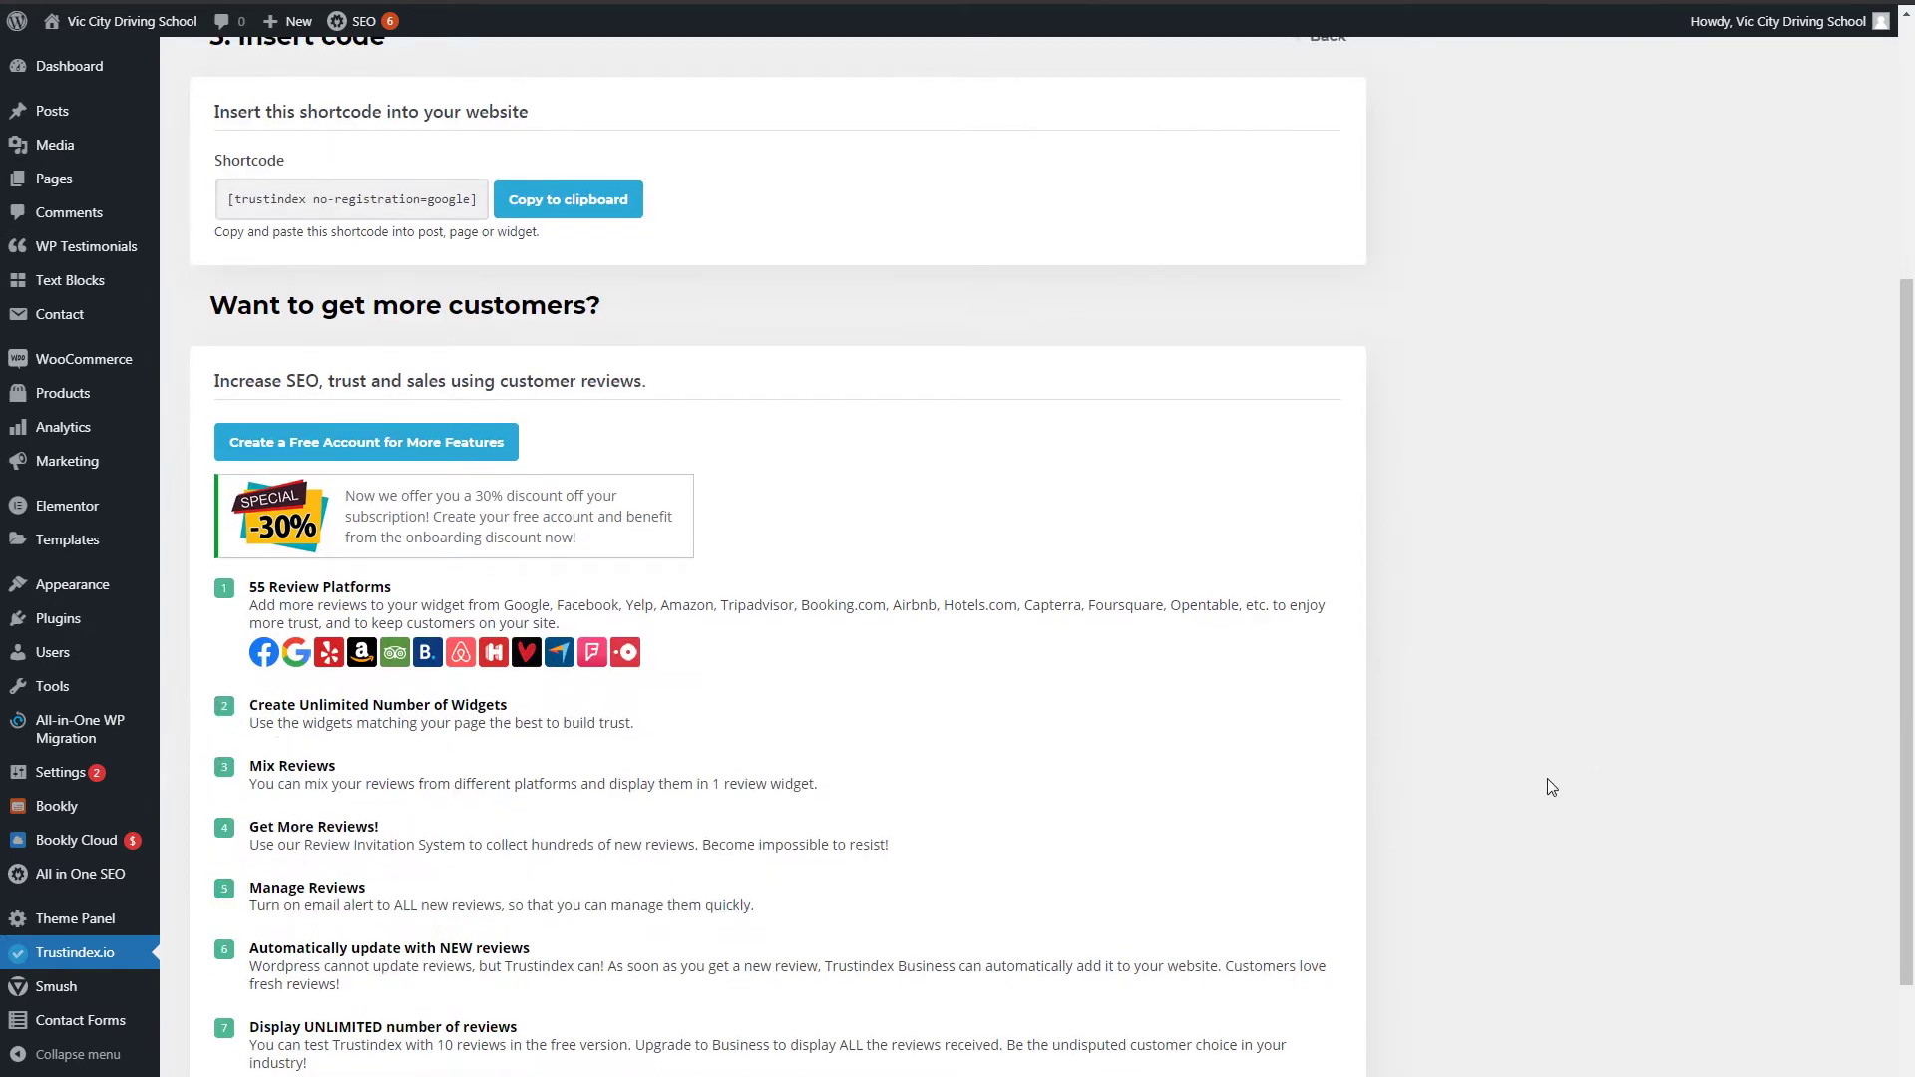
pyautogui.scroll(4, 1552, 788)
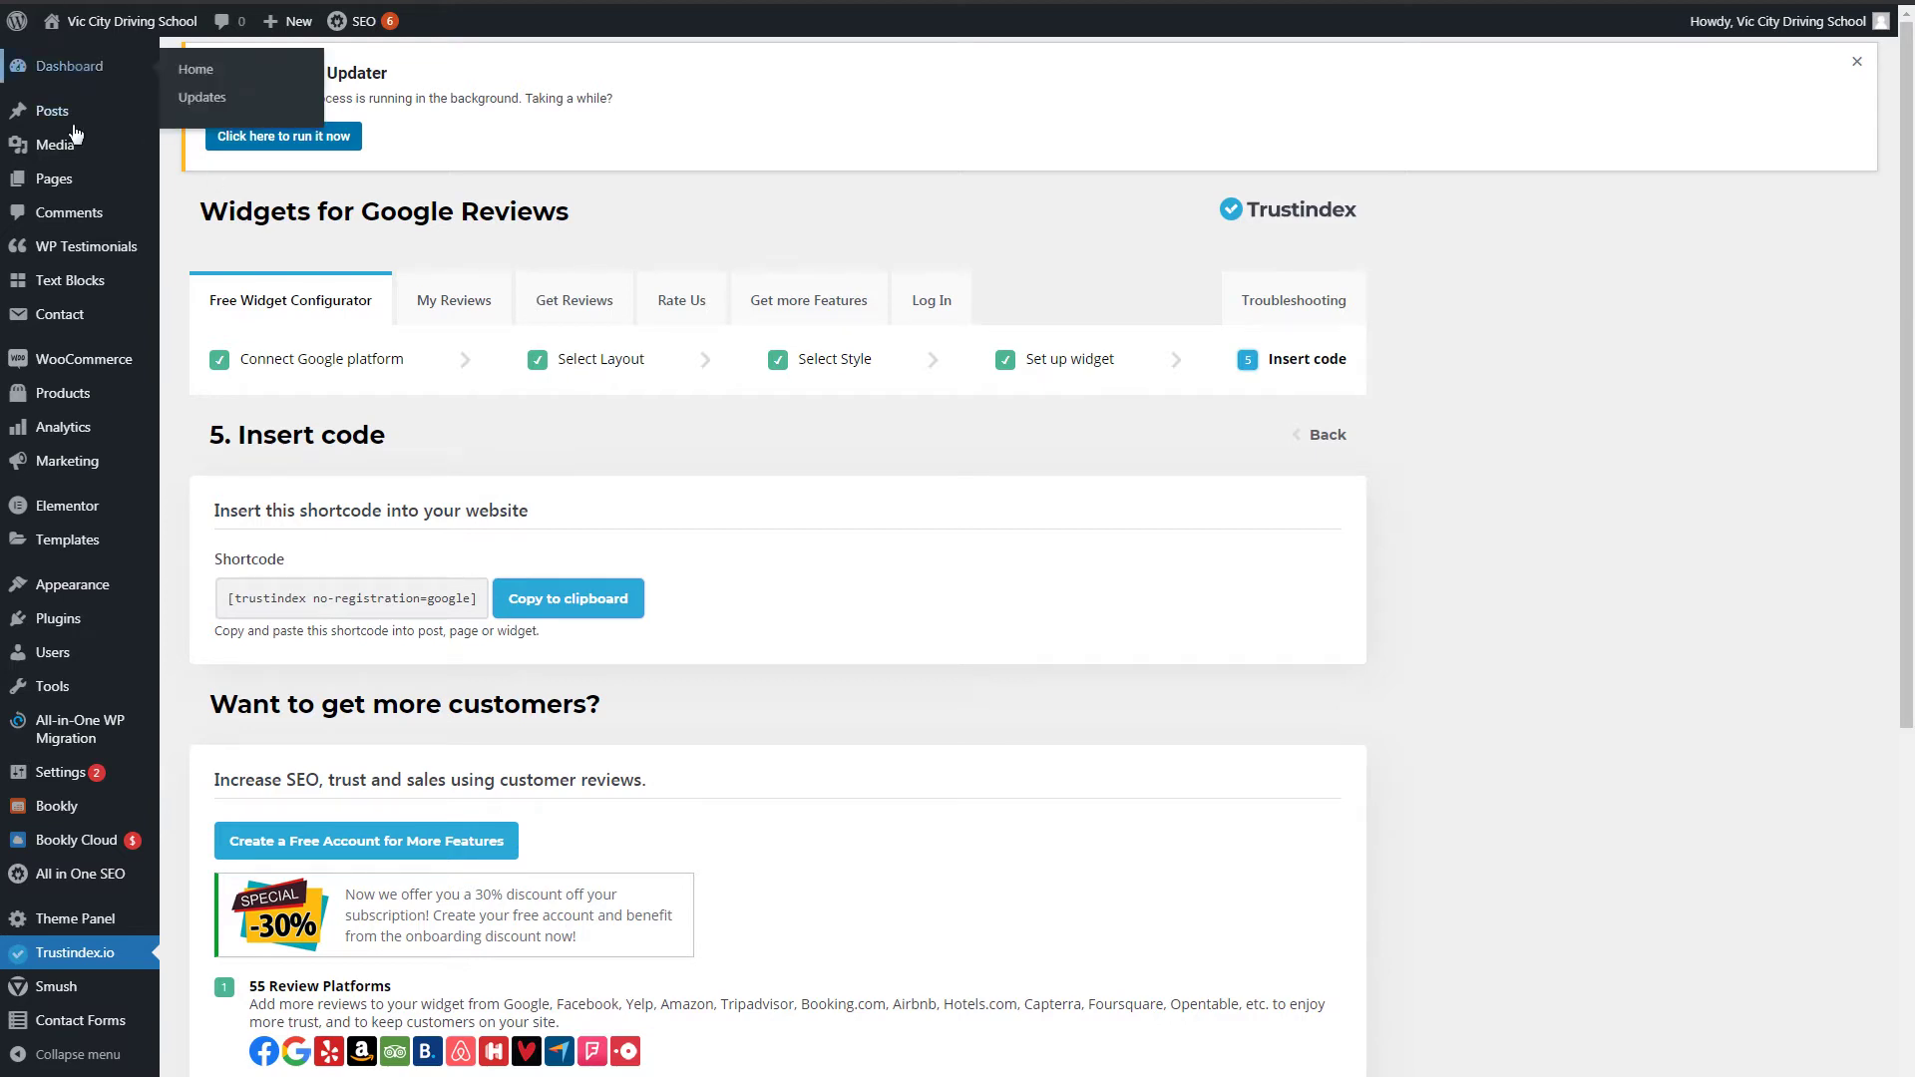
# - Create a new WordPress page titled "Test Page 2" and save it as a draft
pyautogui.moveTo(56, 186)
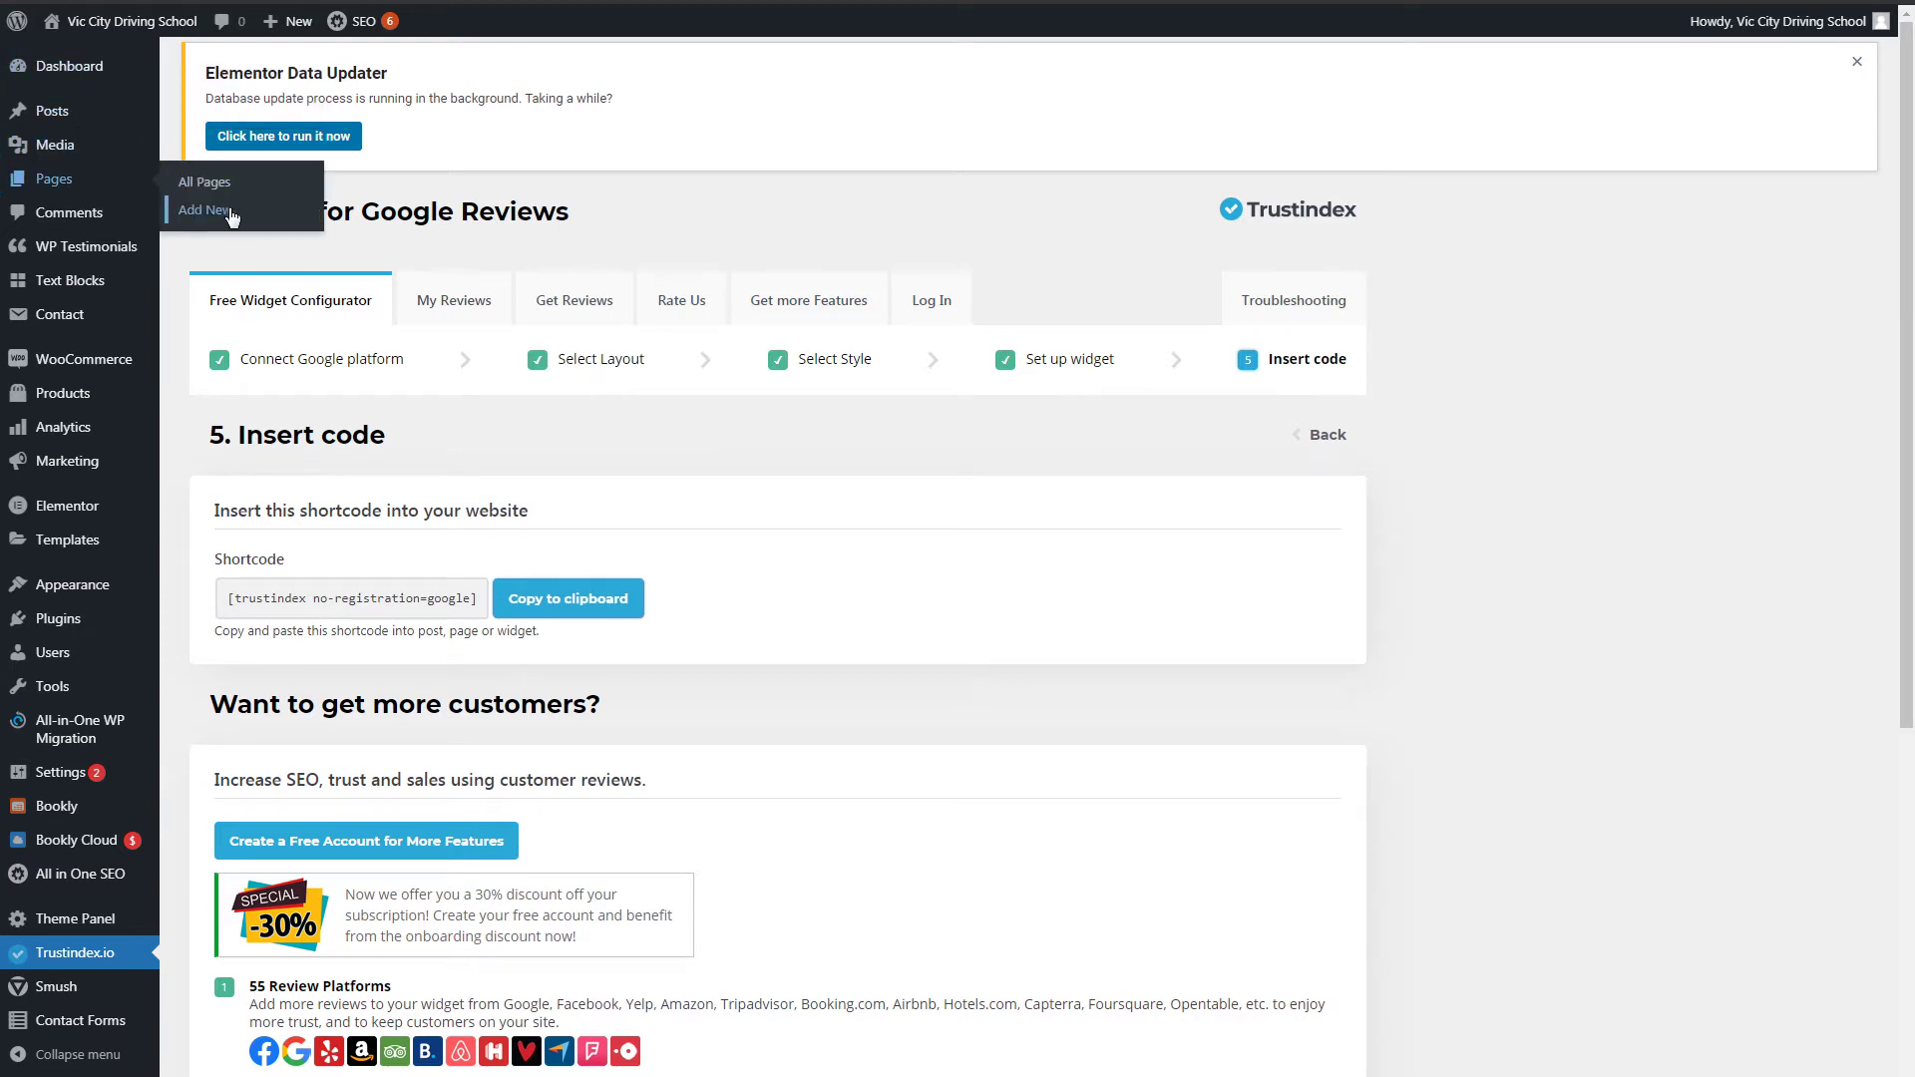
pyautogui.click(209, 211)
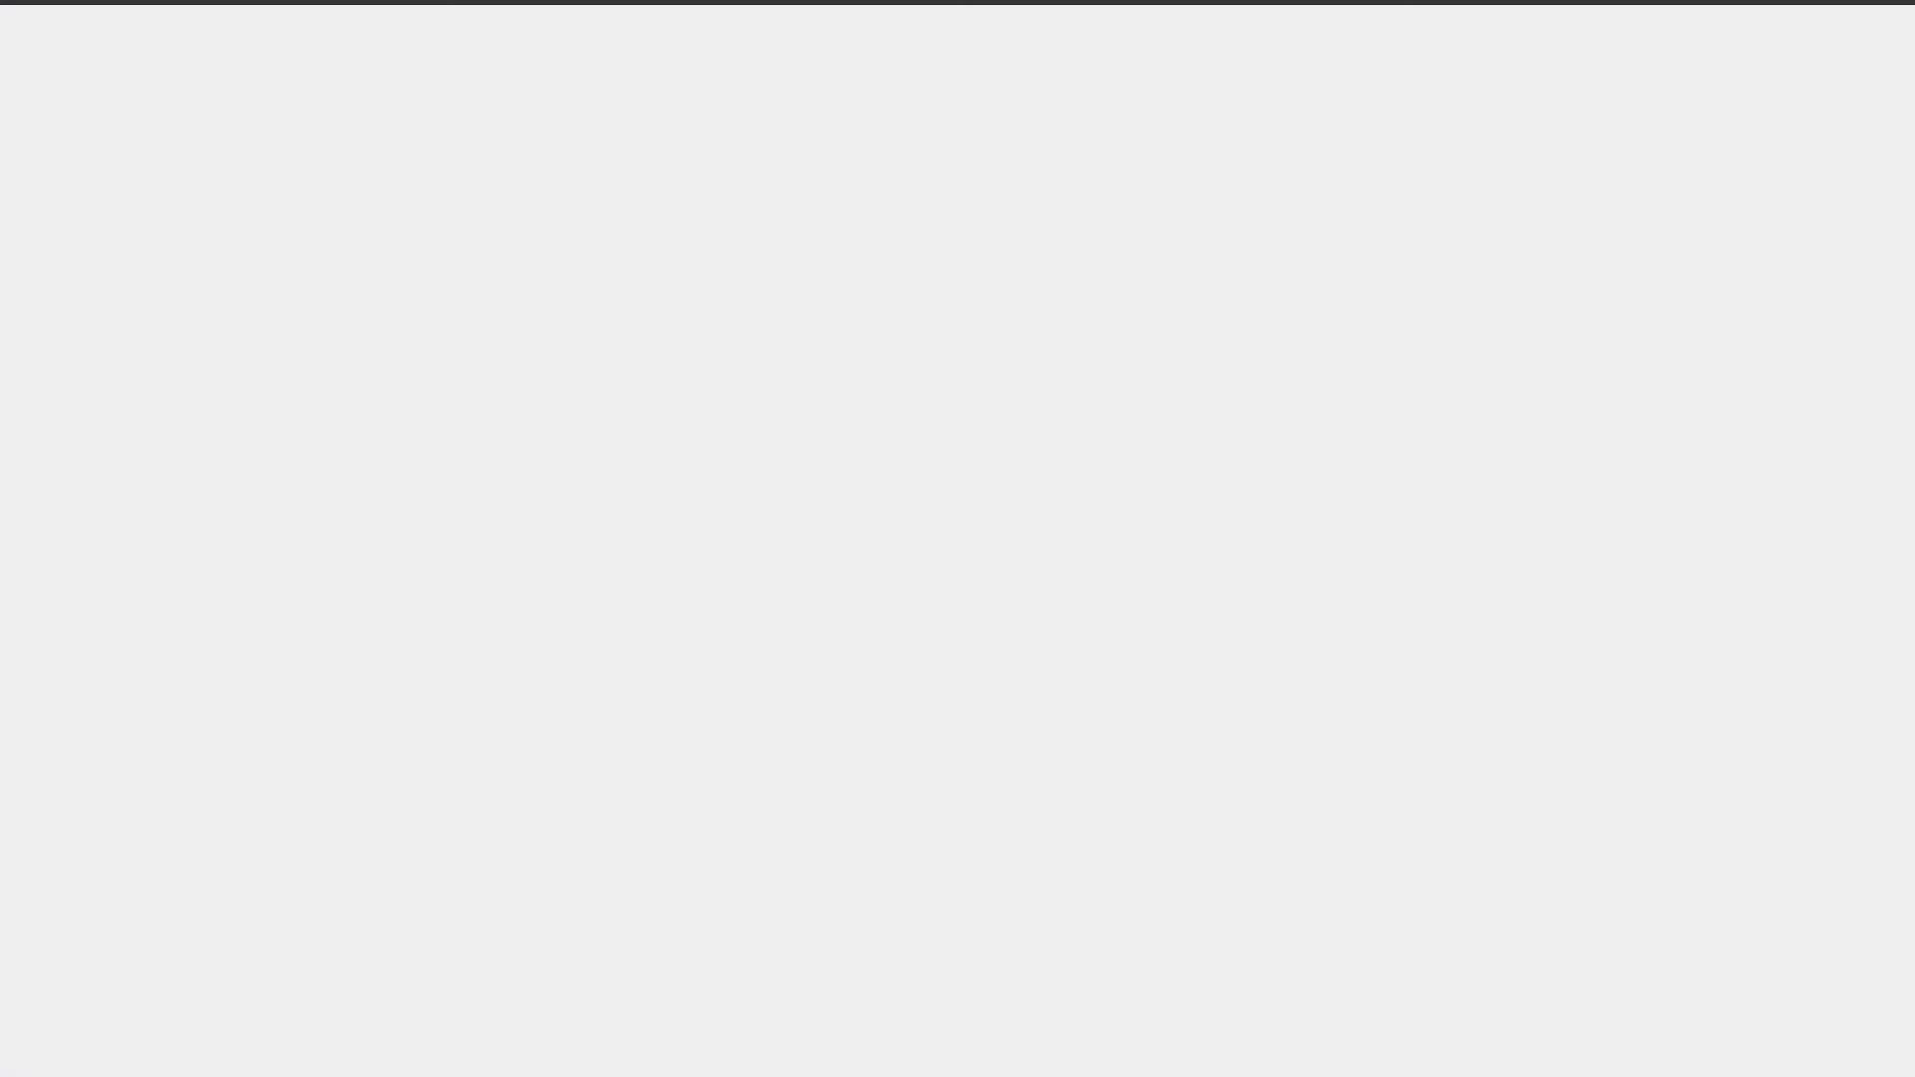
pyautogui.write('Test ')
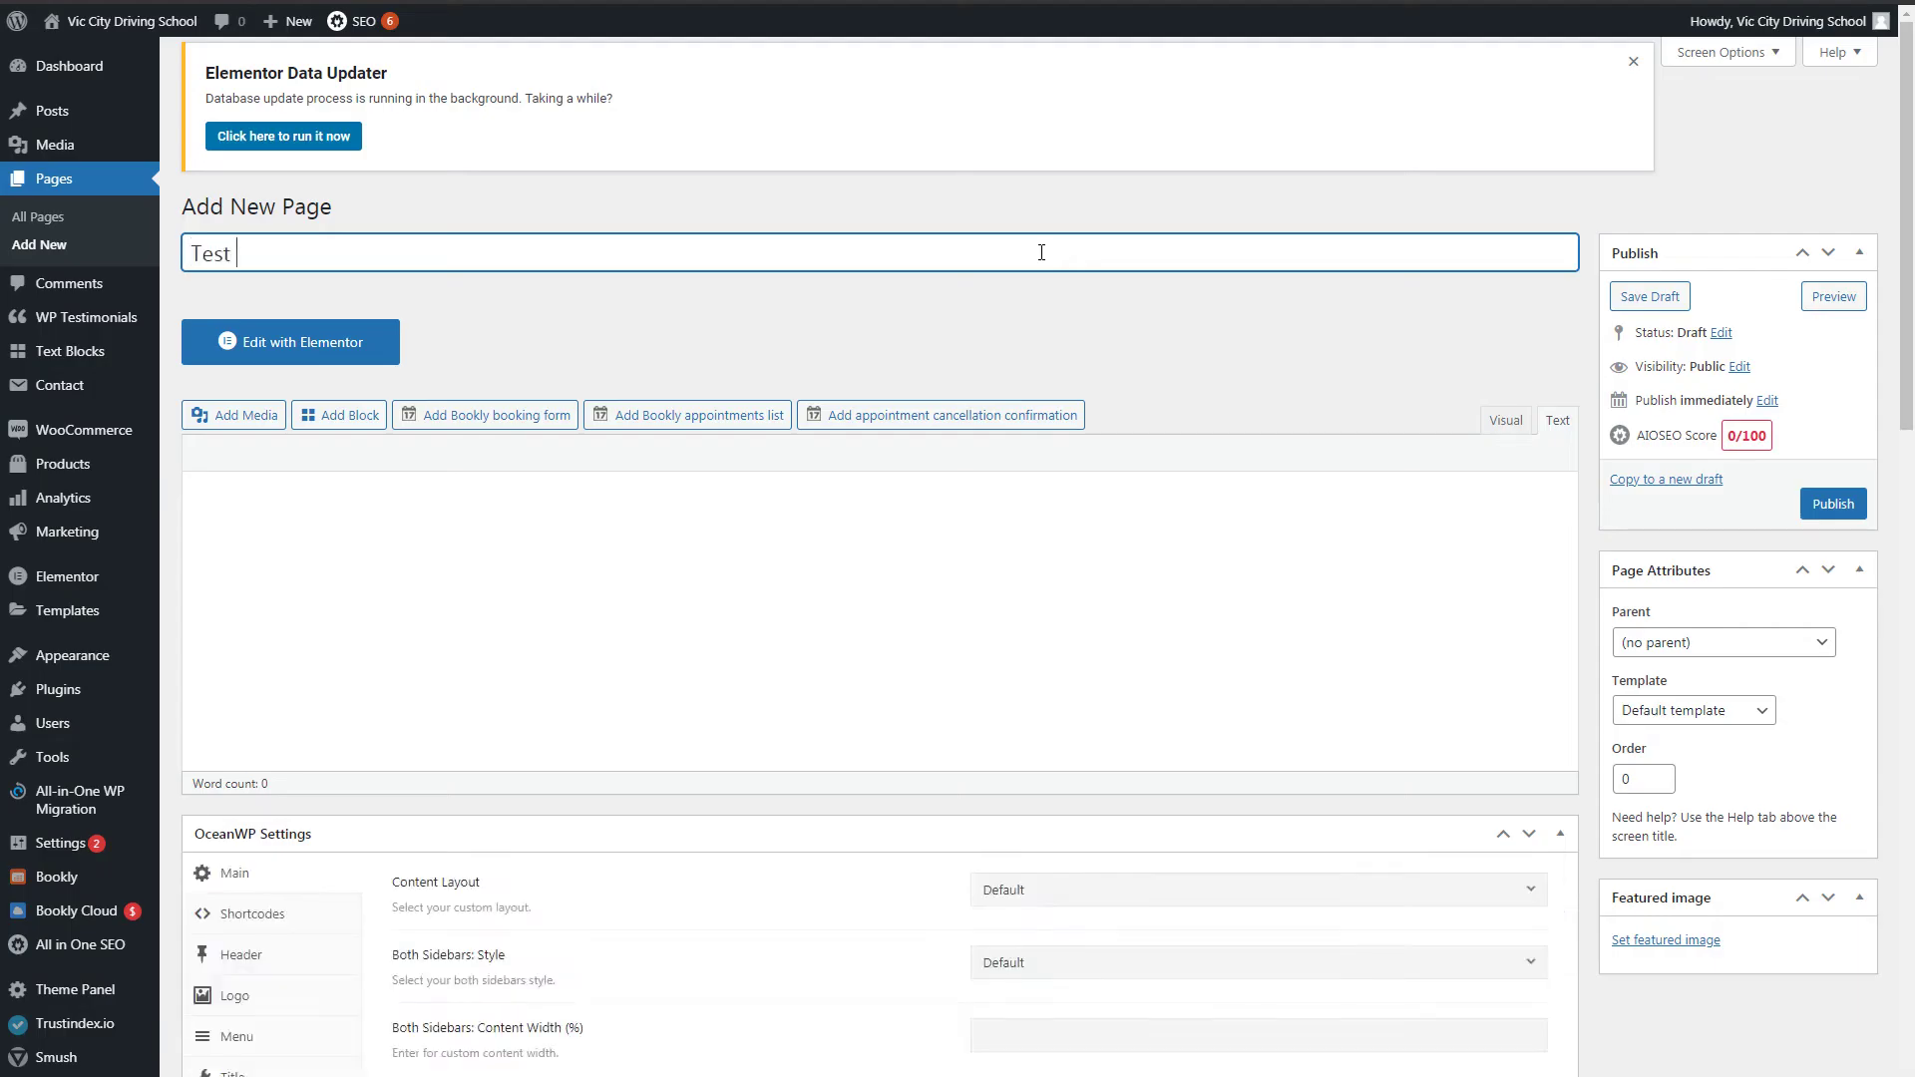
pyautogui.write('Page')
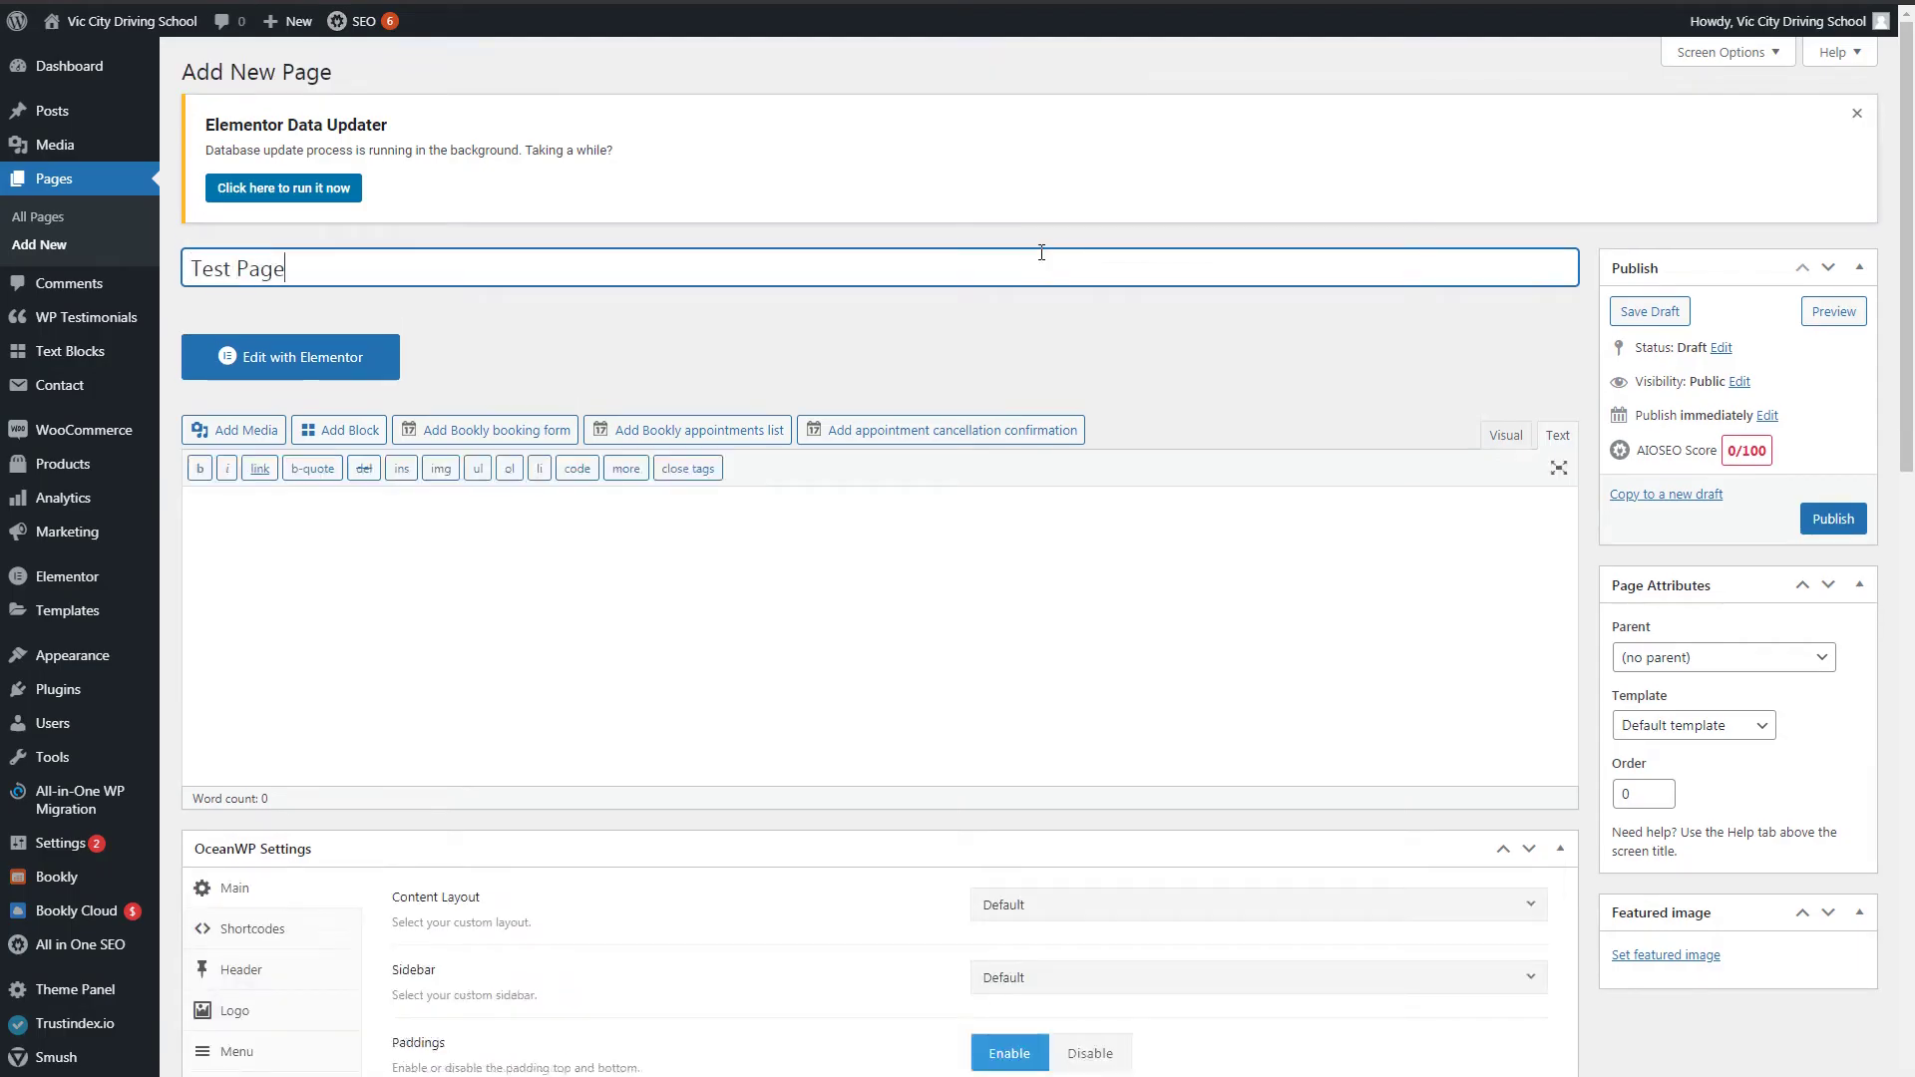
pyautogui.write(' 2')
pyautogui.click(1654, 312)
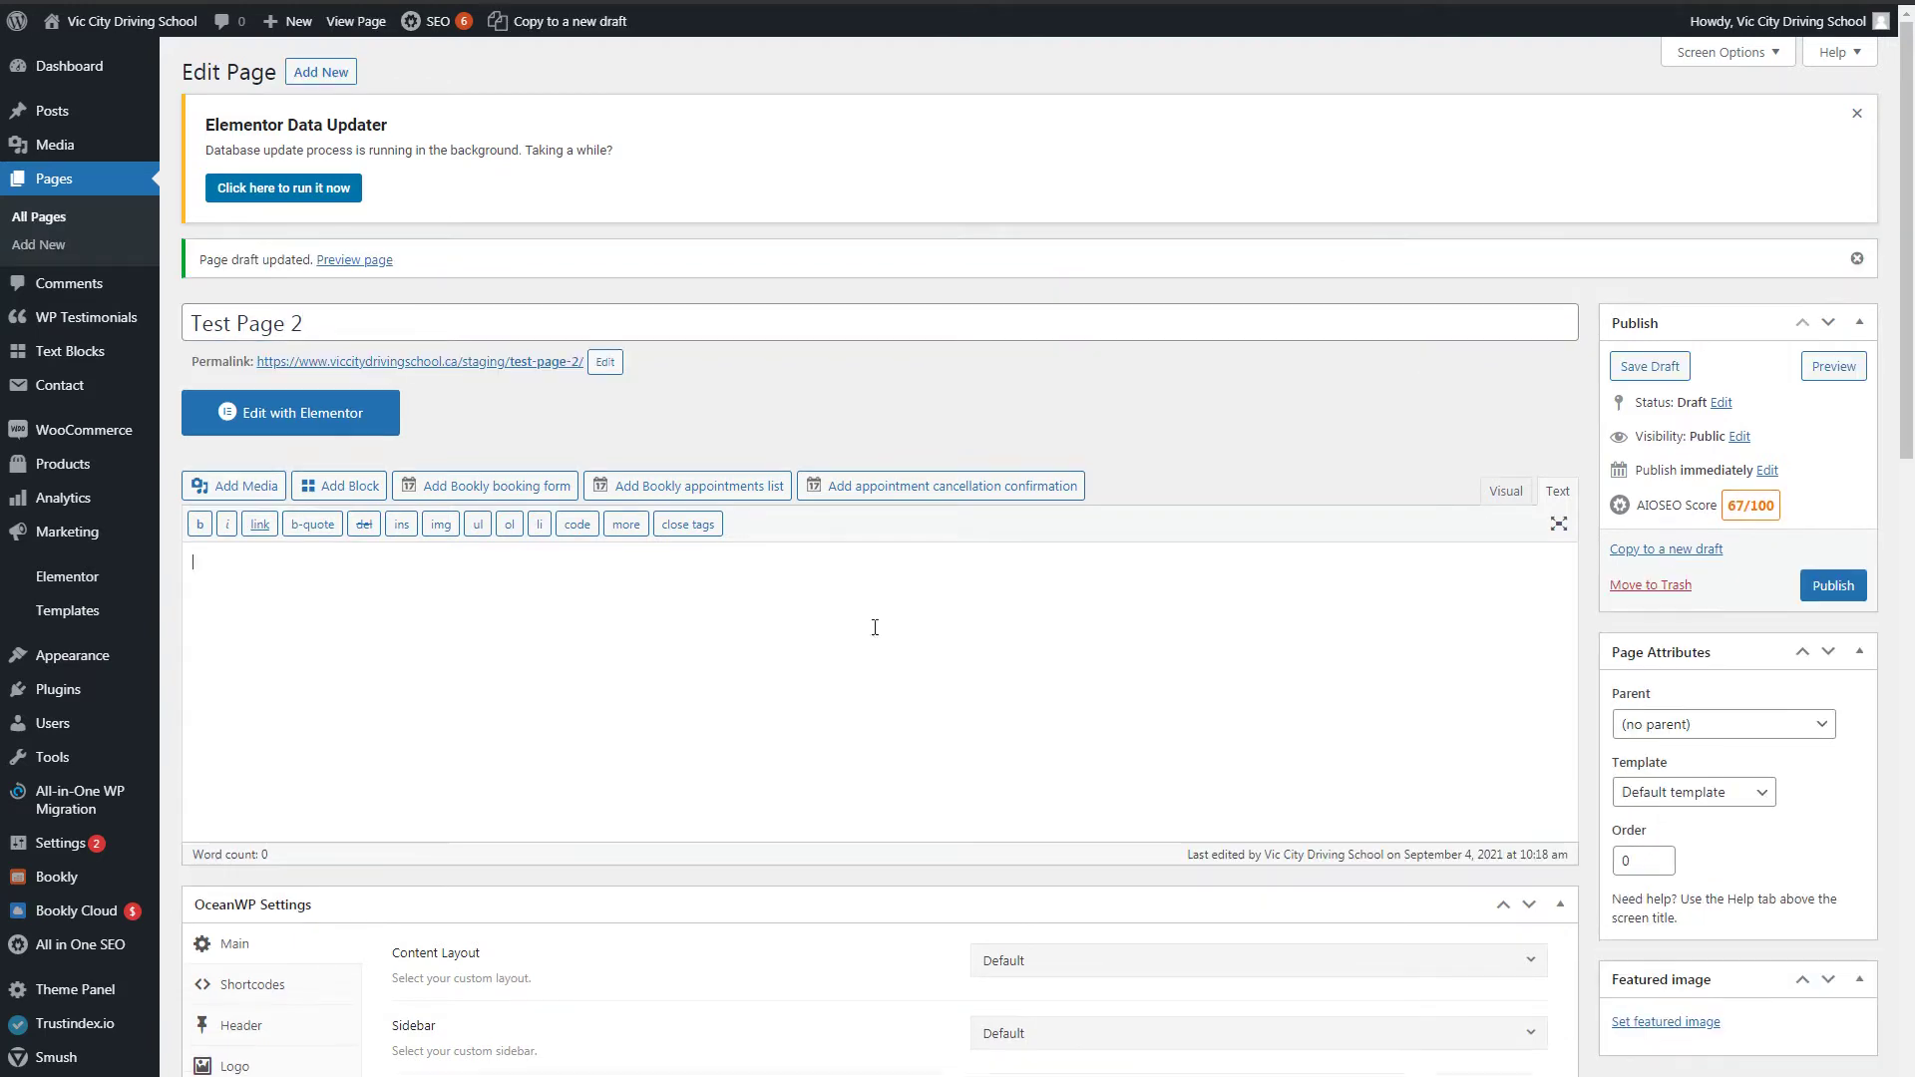
# - Paste the shortcode [trustindex no-registration=google] into the content of Test Page 2 and save the draft
pyautogui.click(1053, 628)
pyautogui.hotkey('ctrl', 'v')
pyautogui.moveTo(457, 575); pyautogui.dragTo(171, 575)
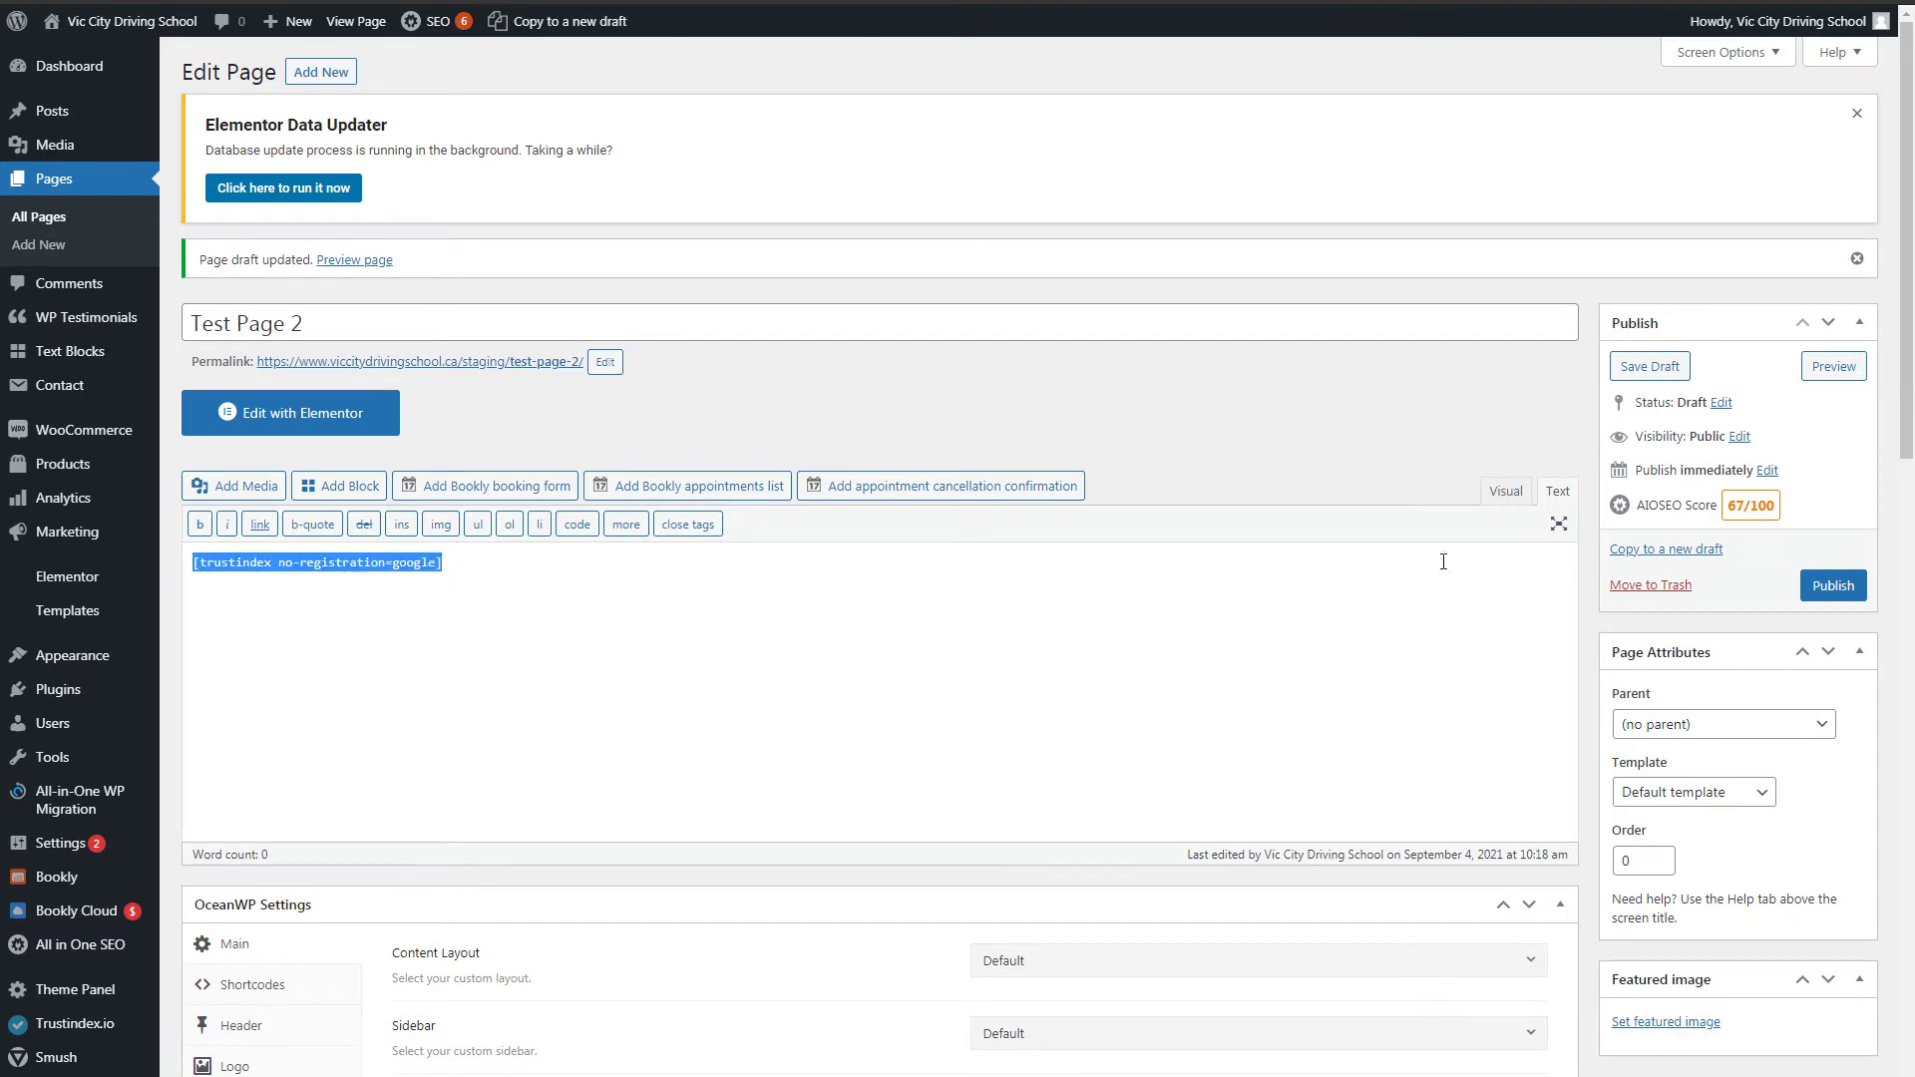
pyautogui.click(1636, 369)
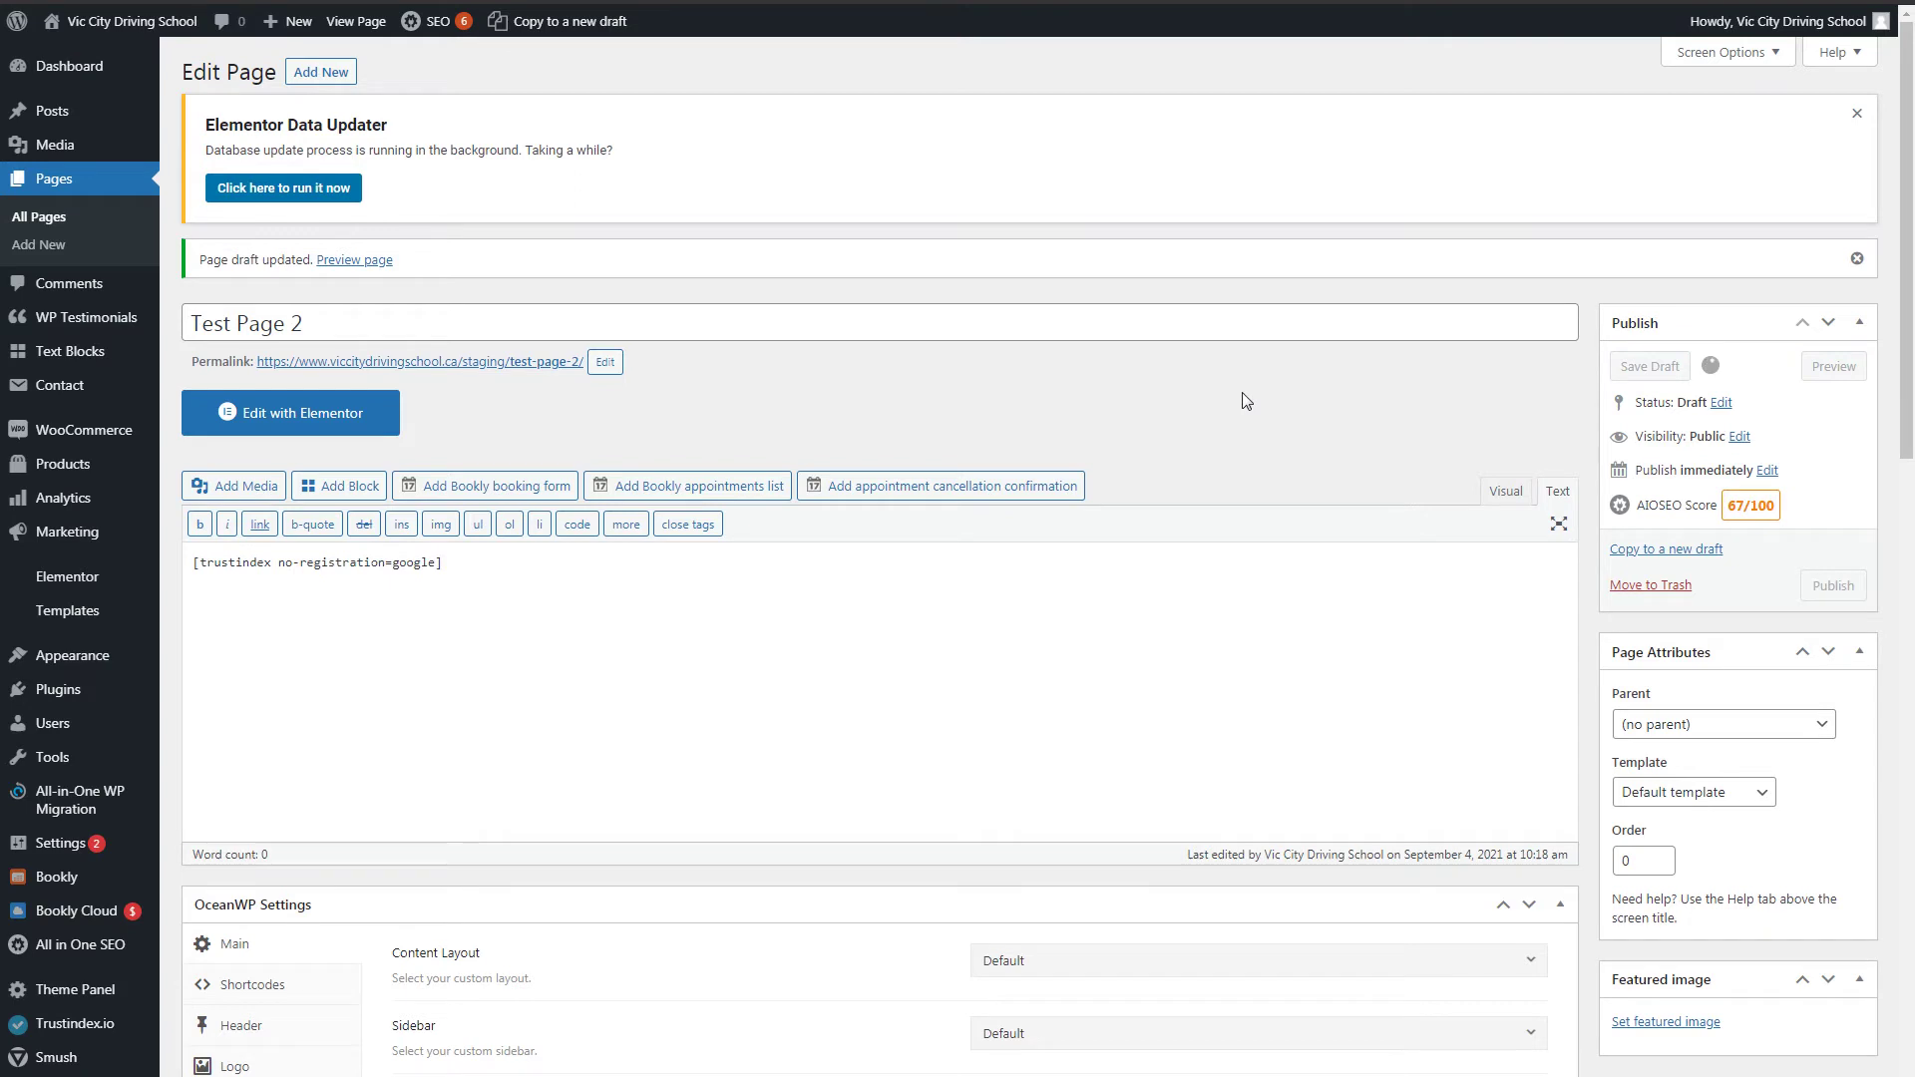
# - View the Test Page 2 draft on the site, then return to the widget configurator
pyautogui.click(535, 365)
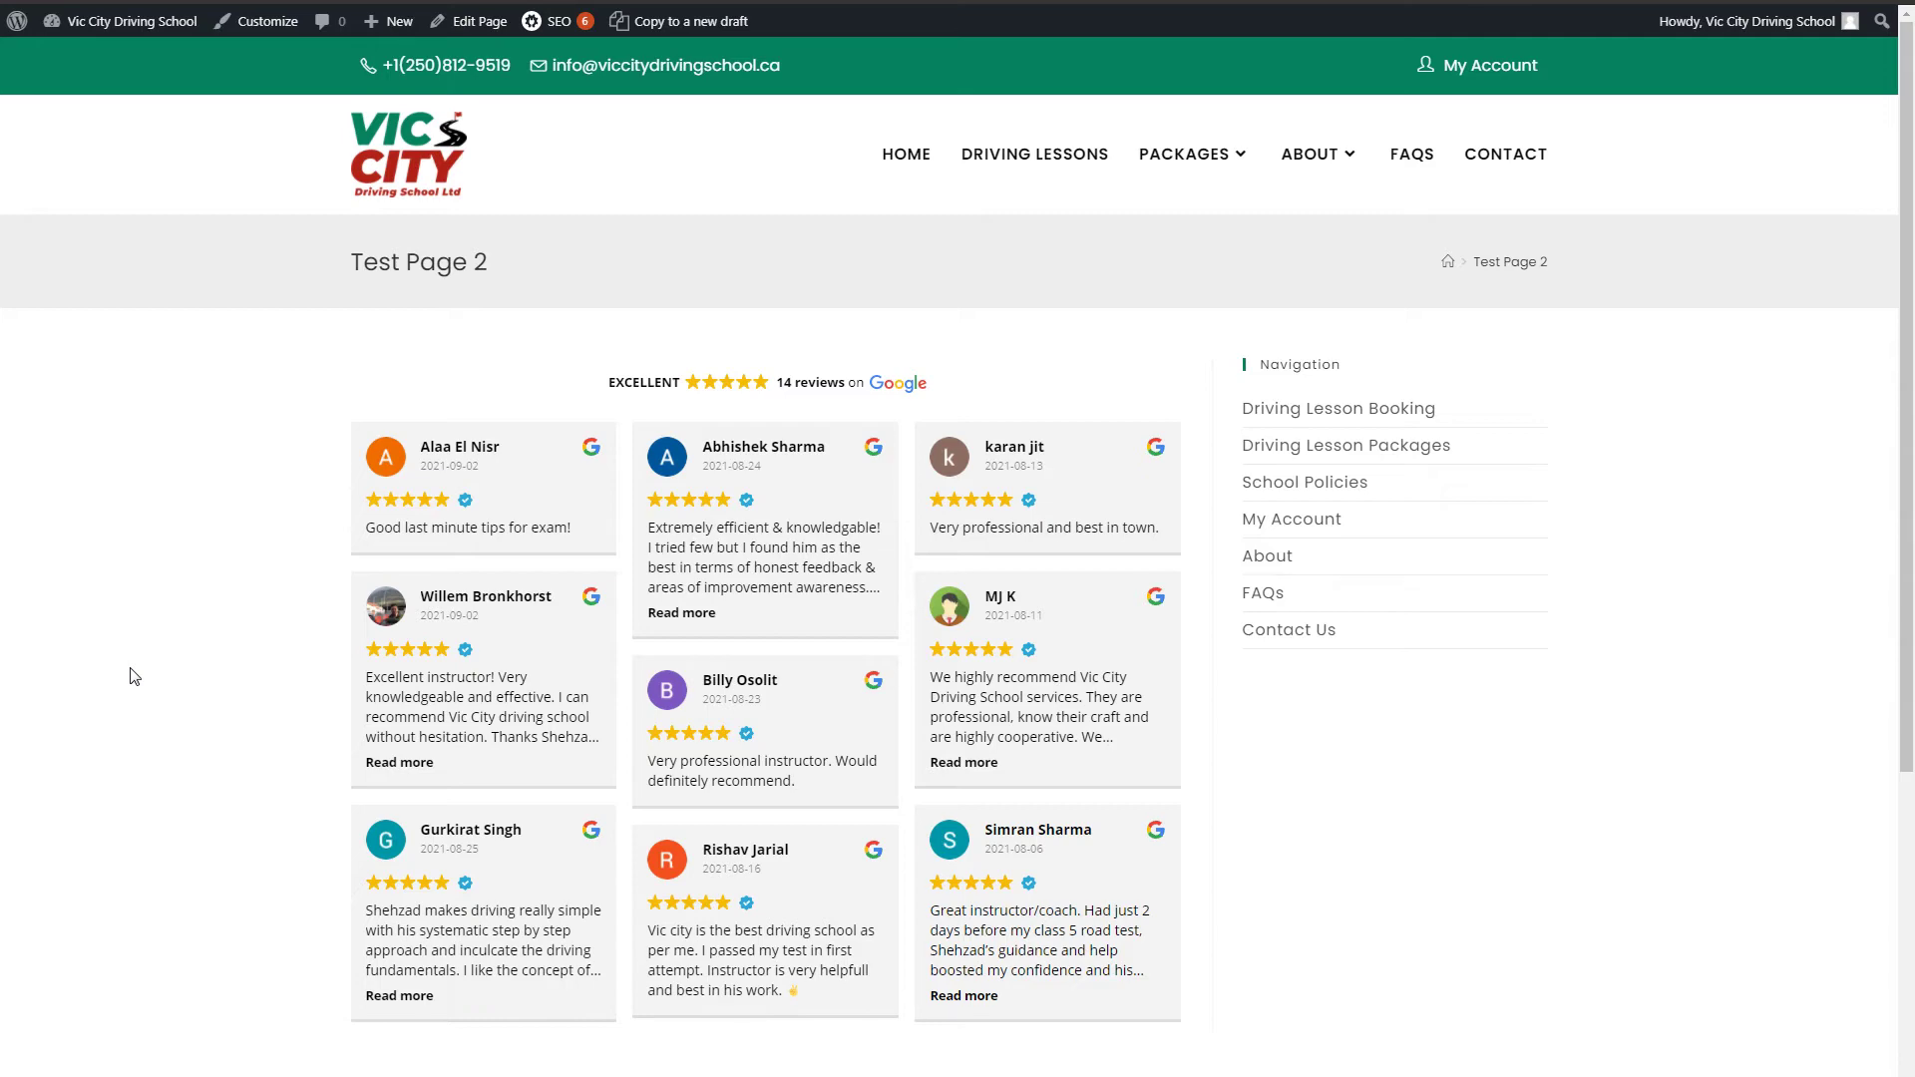
pyautogui.hotkey('ctrl', 'w')
pyautogui.hotkey('ctrl', 'w')
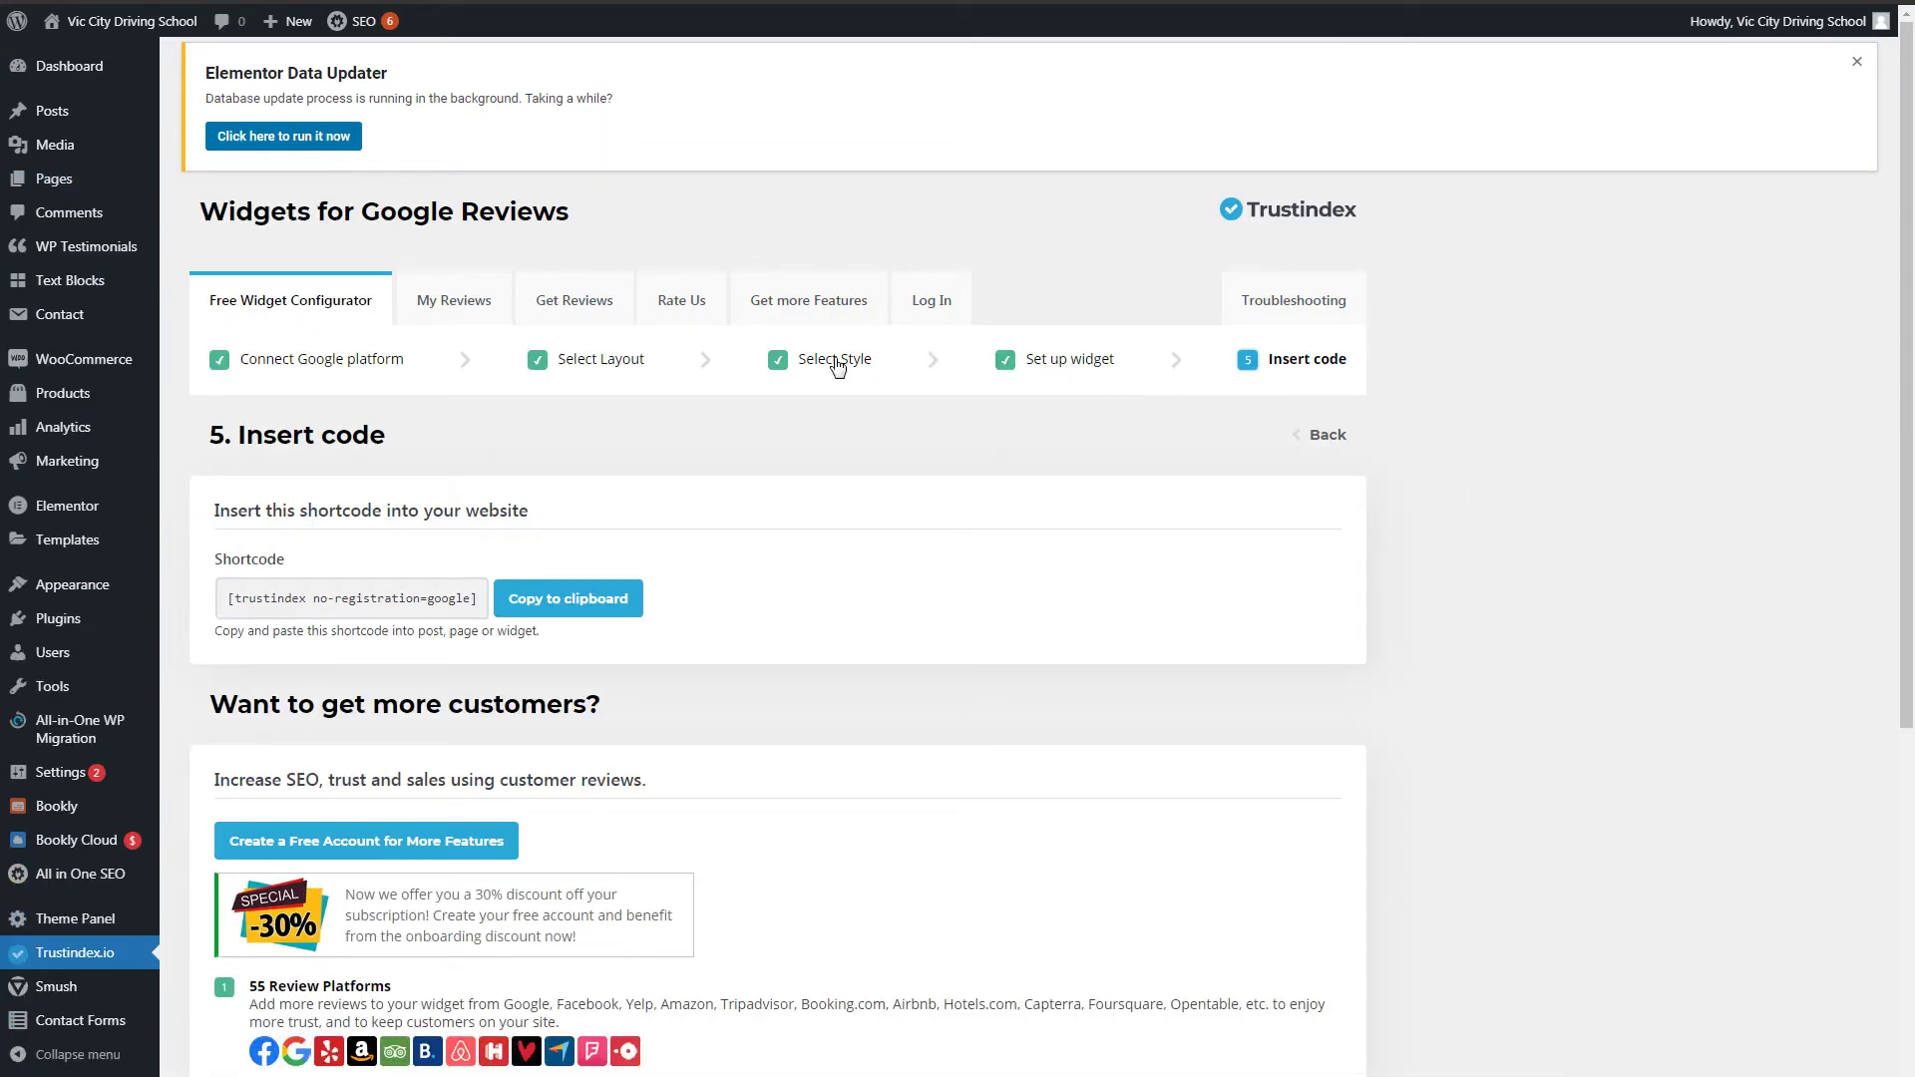
# - Go back to the widget's layout selection, filter to Slider layouts, and select "Slider III. - with badge II."
pyautogui.click(589, 361)
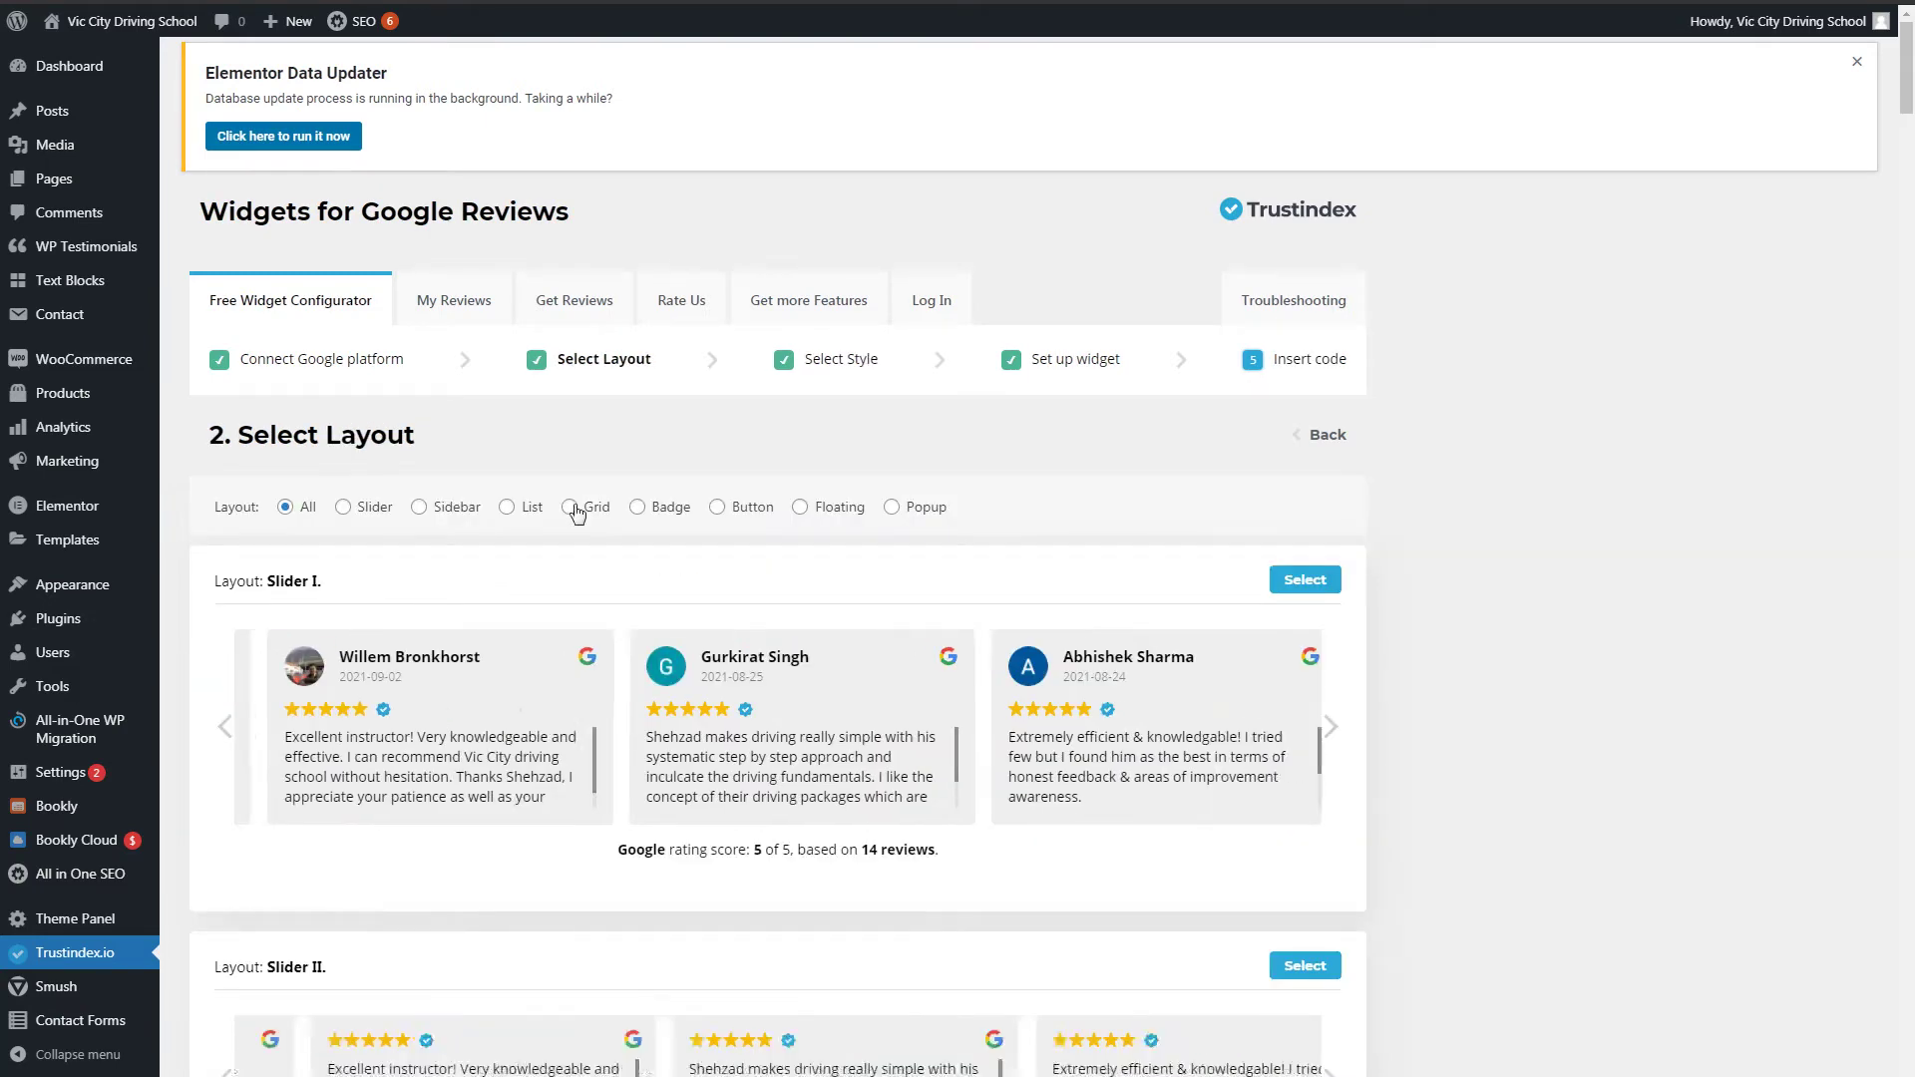
pyautogui.click(343, 507)
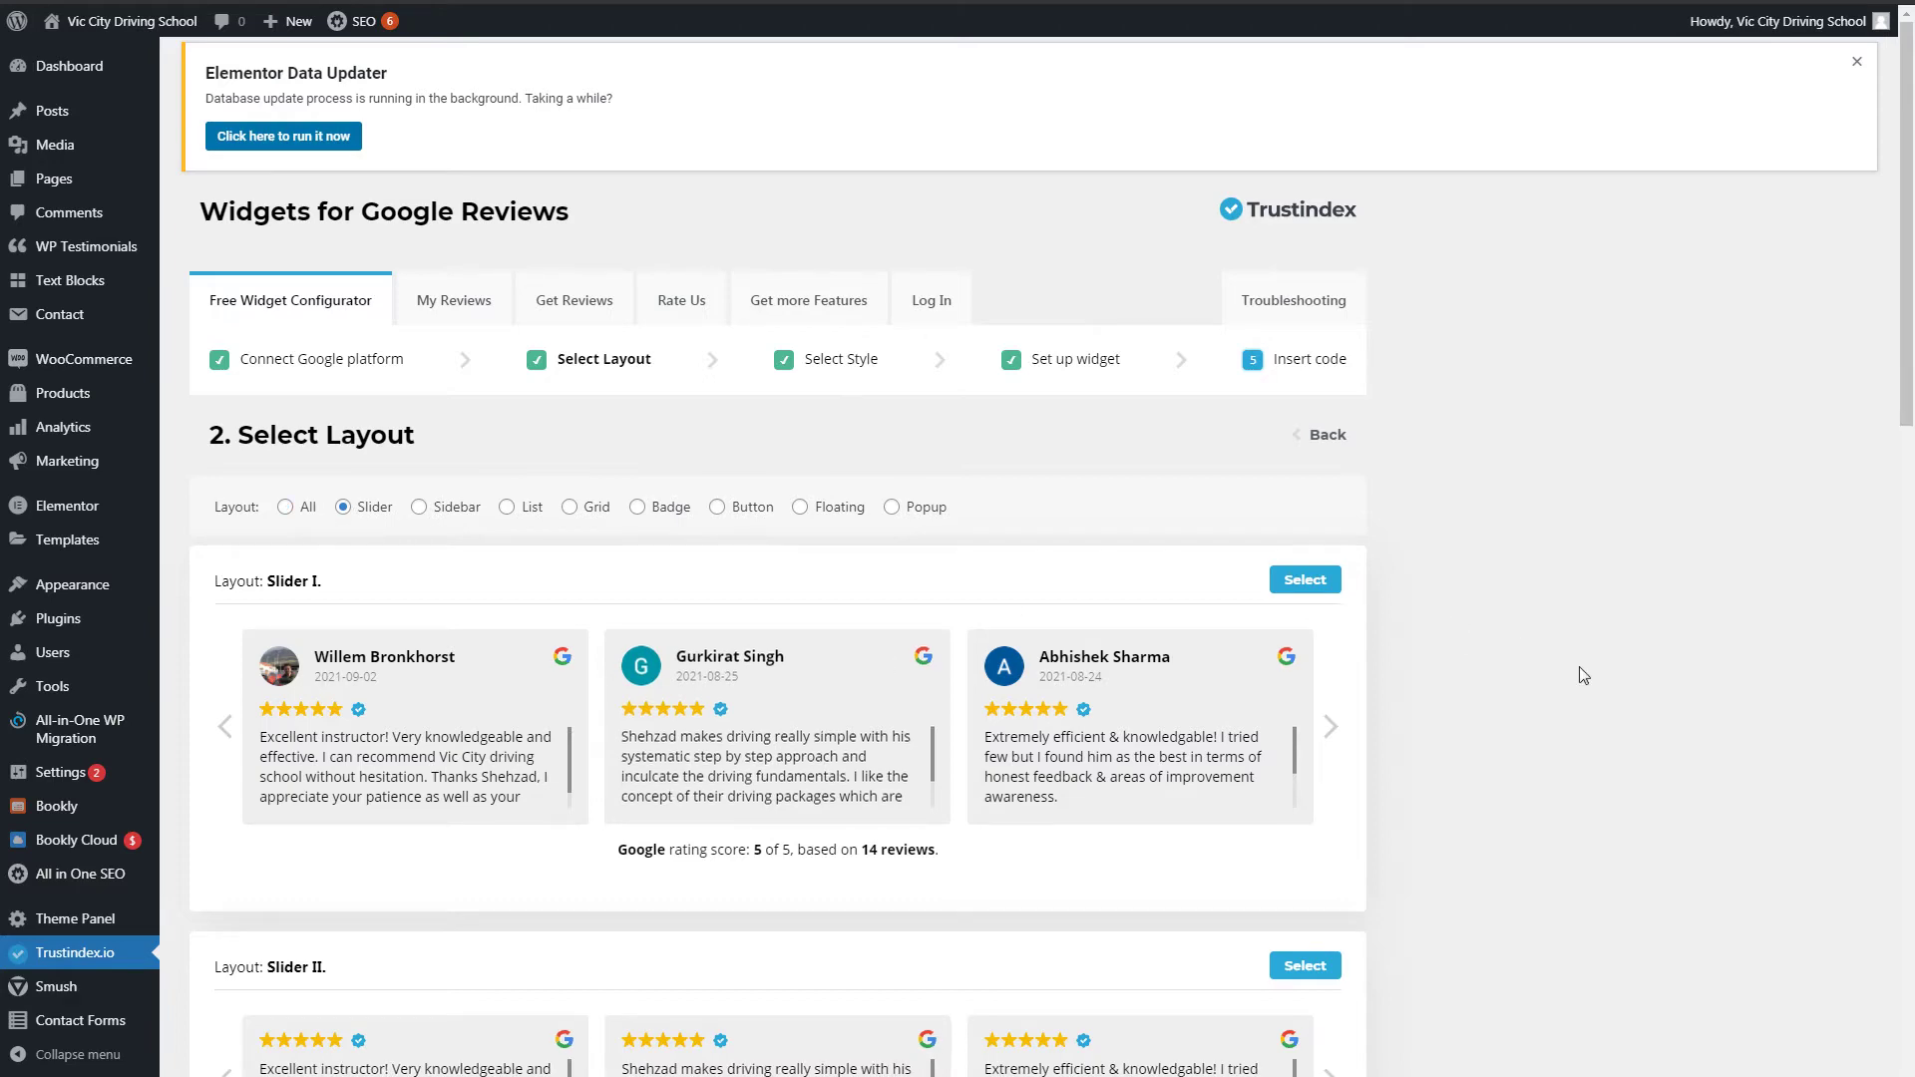
pyautogui.scroll(-5, 1566, 654)
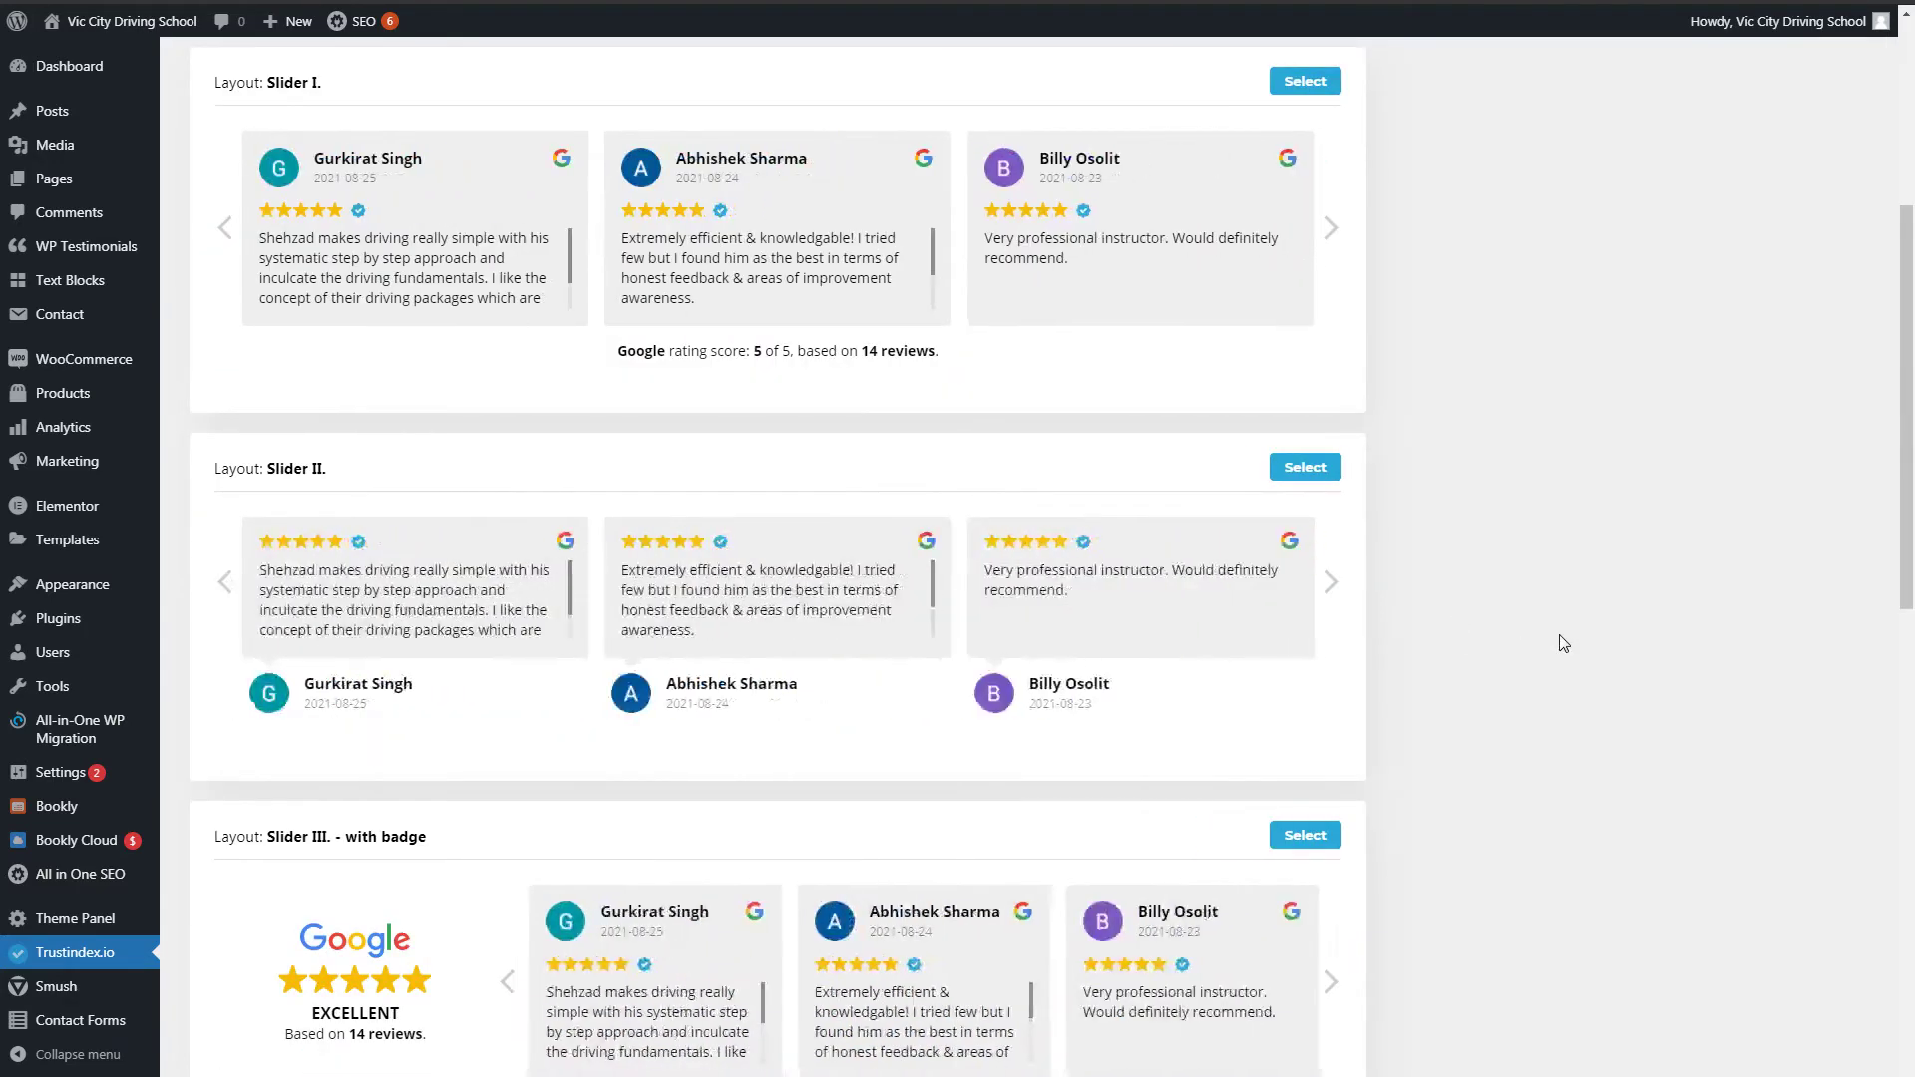
pyautogui.scroll(-4, 1563, 643)
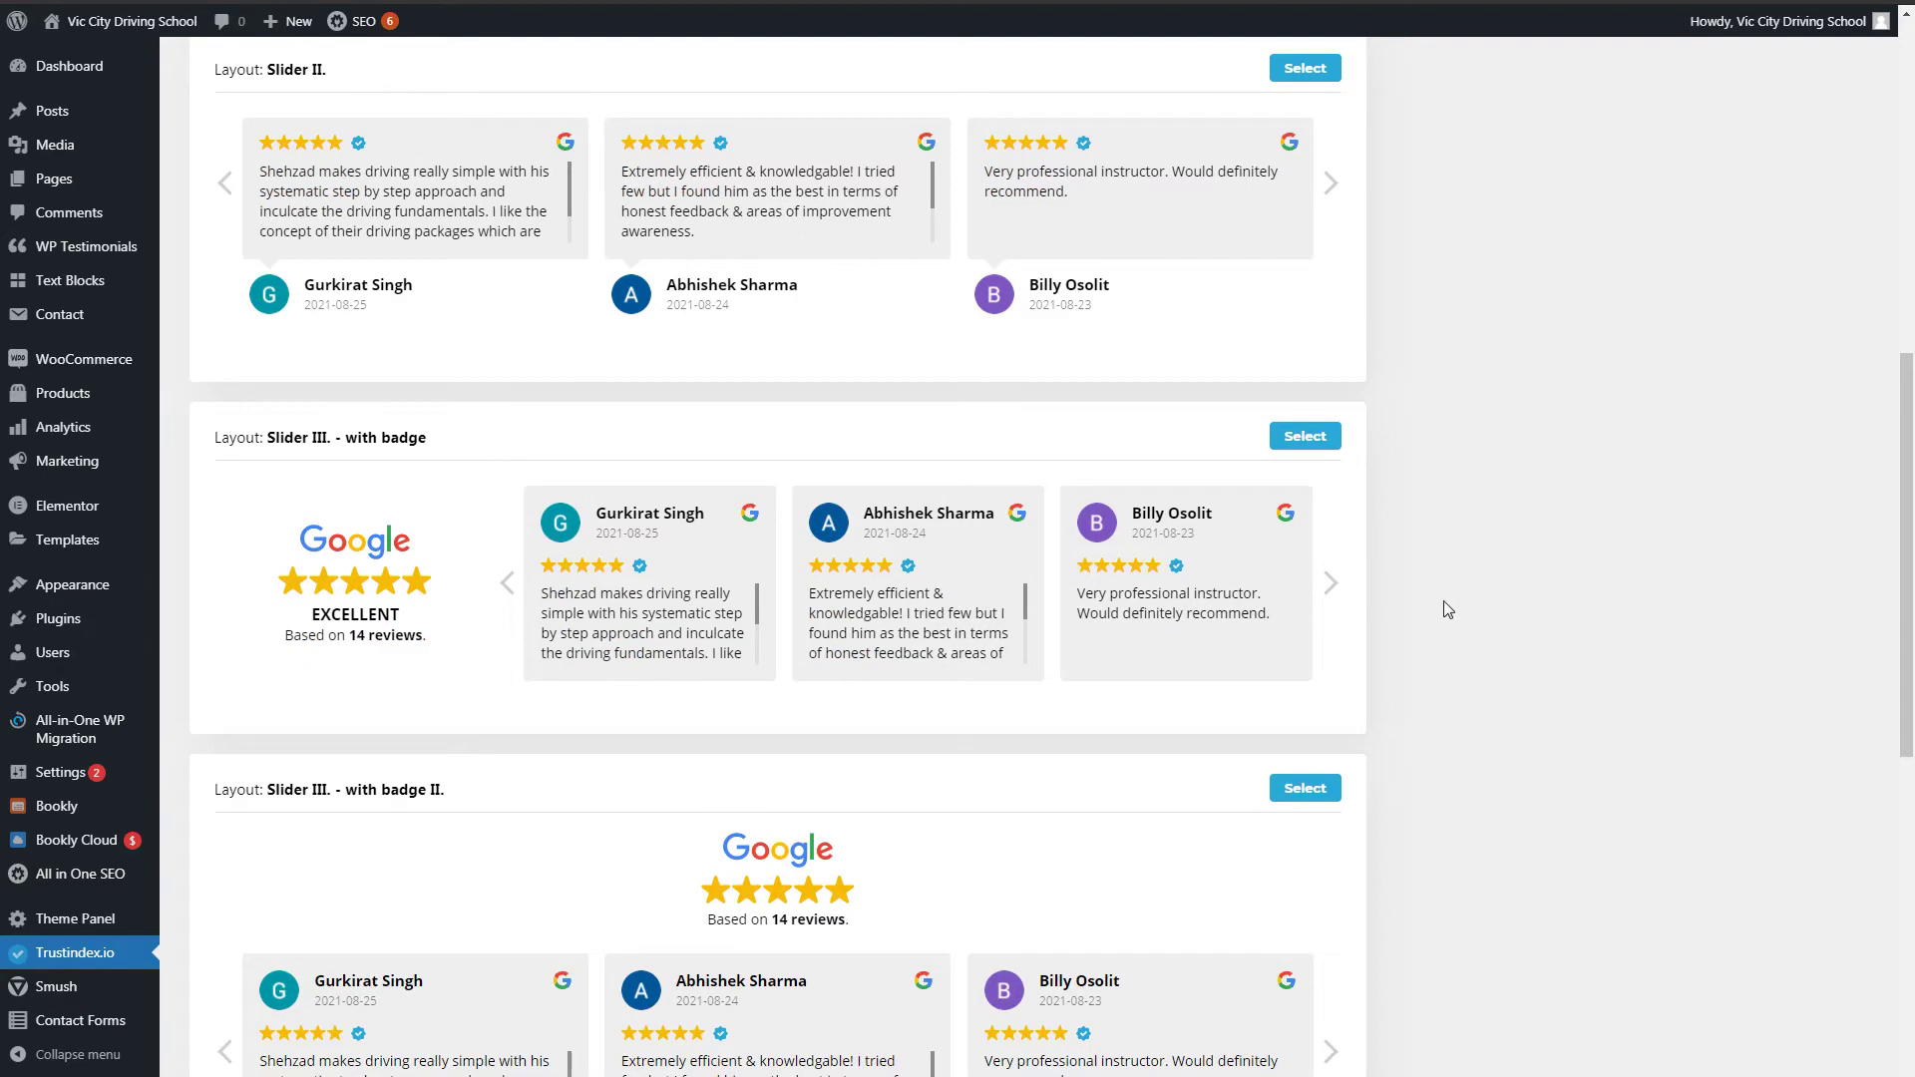
pyautogui.scroll(-2, 1483, 806)
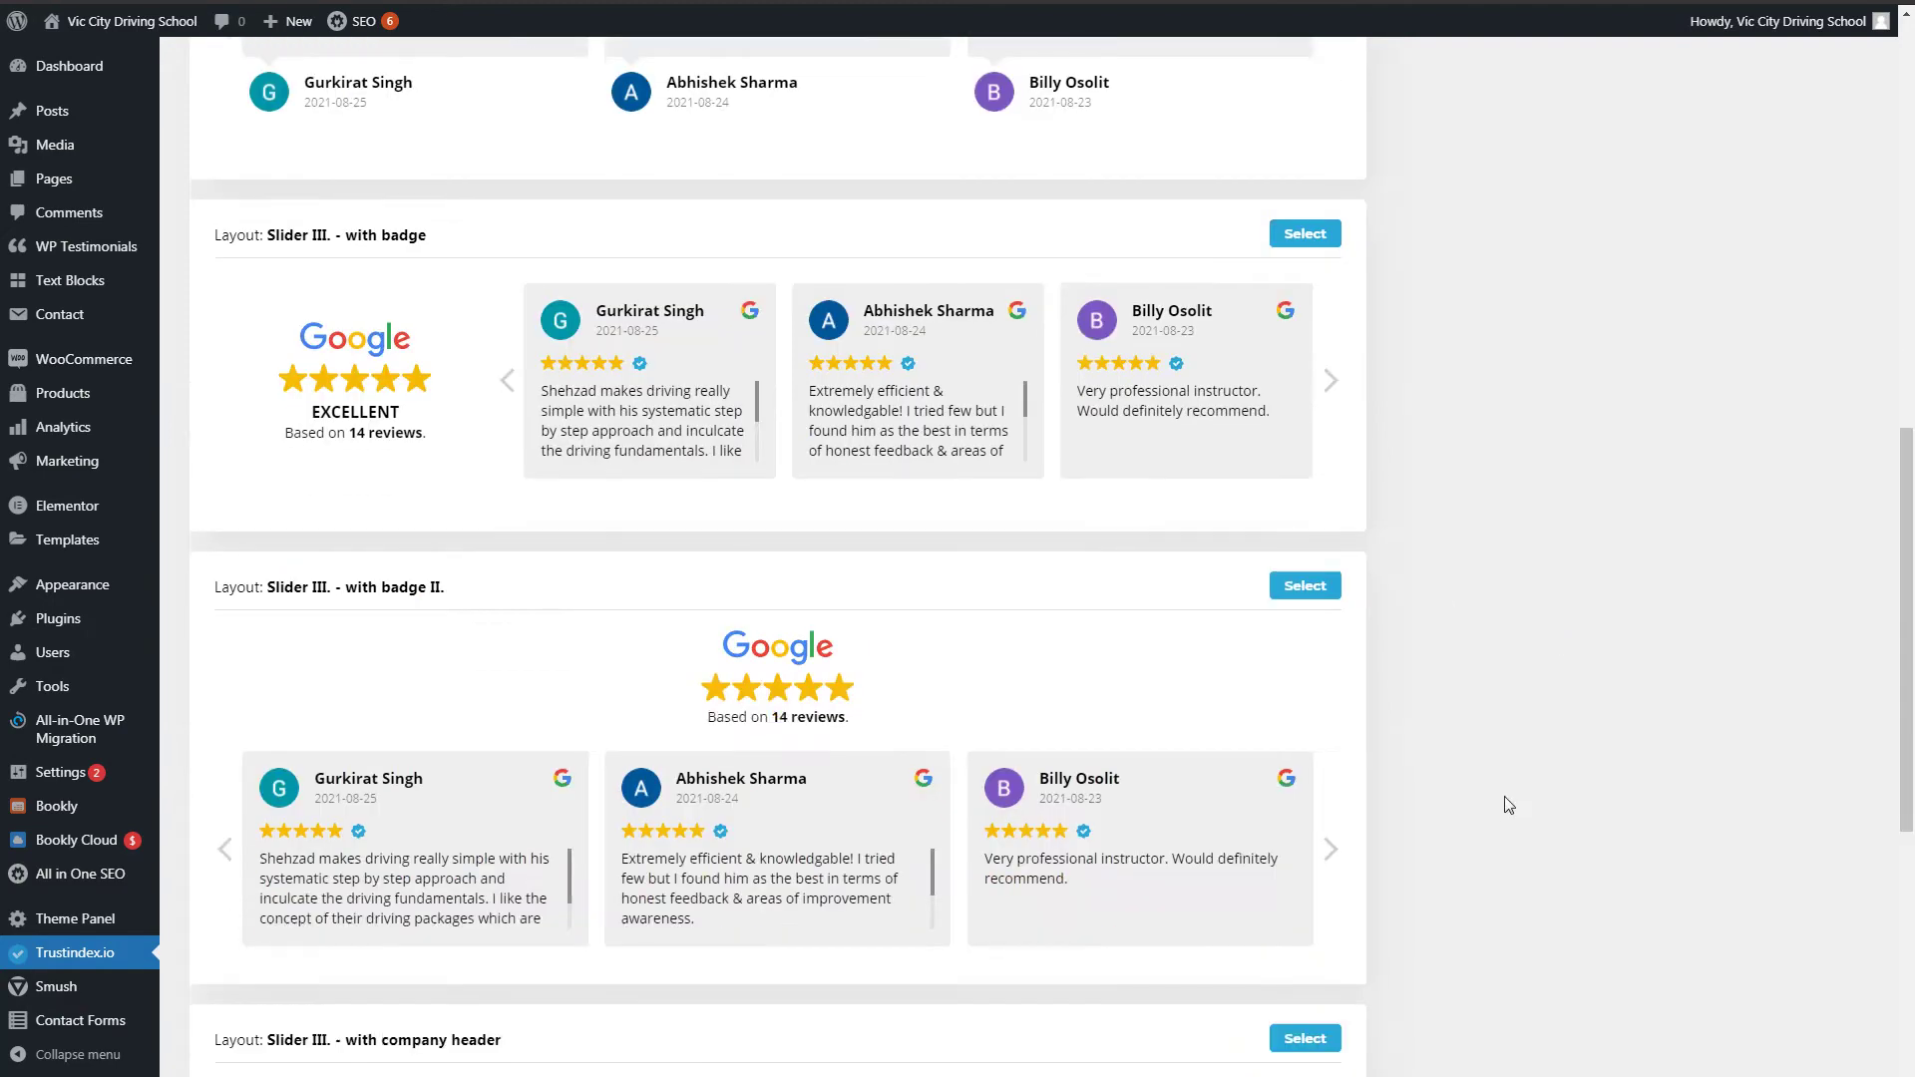
pyautogui.scroll(-1, 1509, 805)
pyautogui.click(1302, 491)
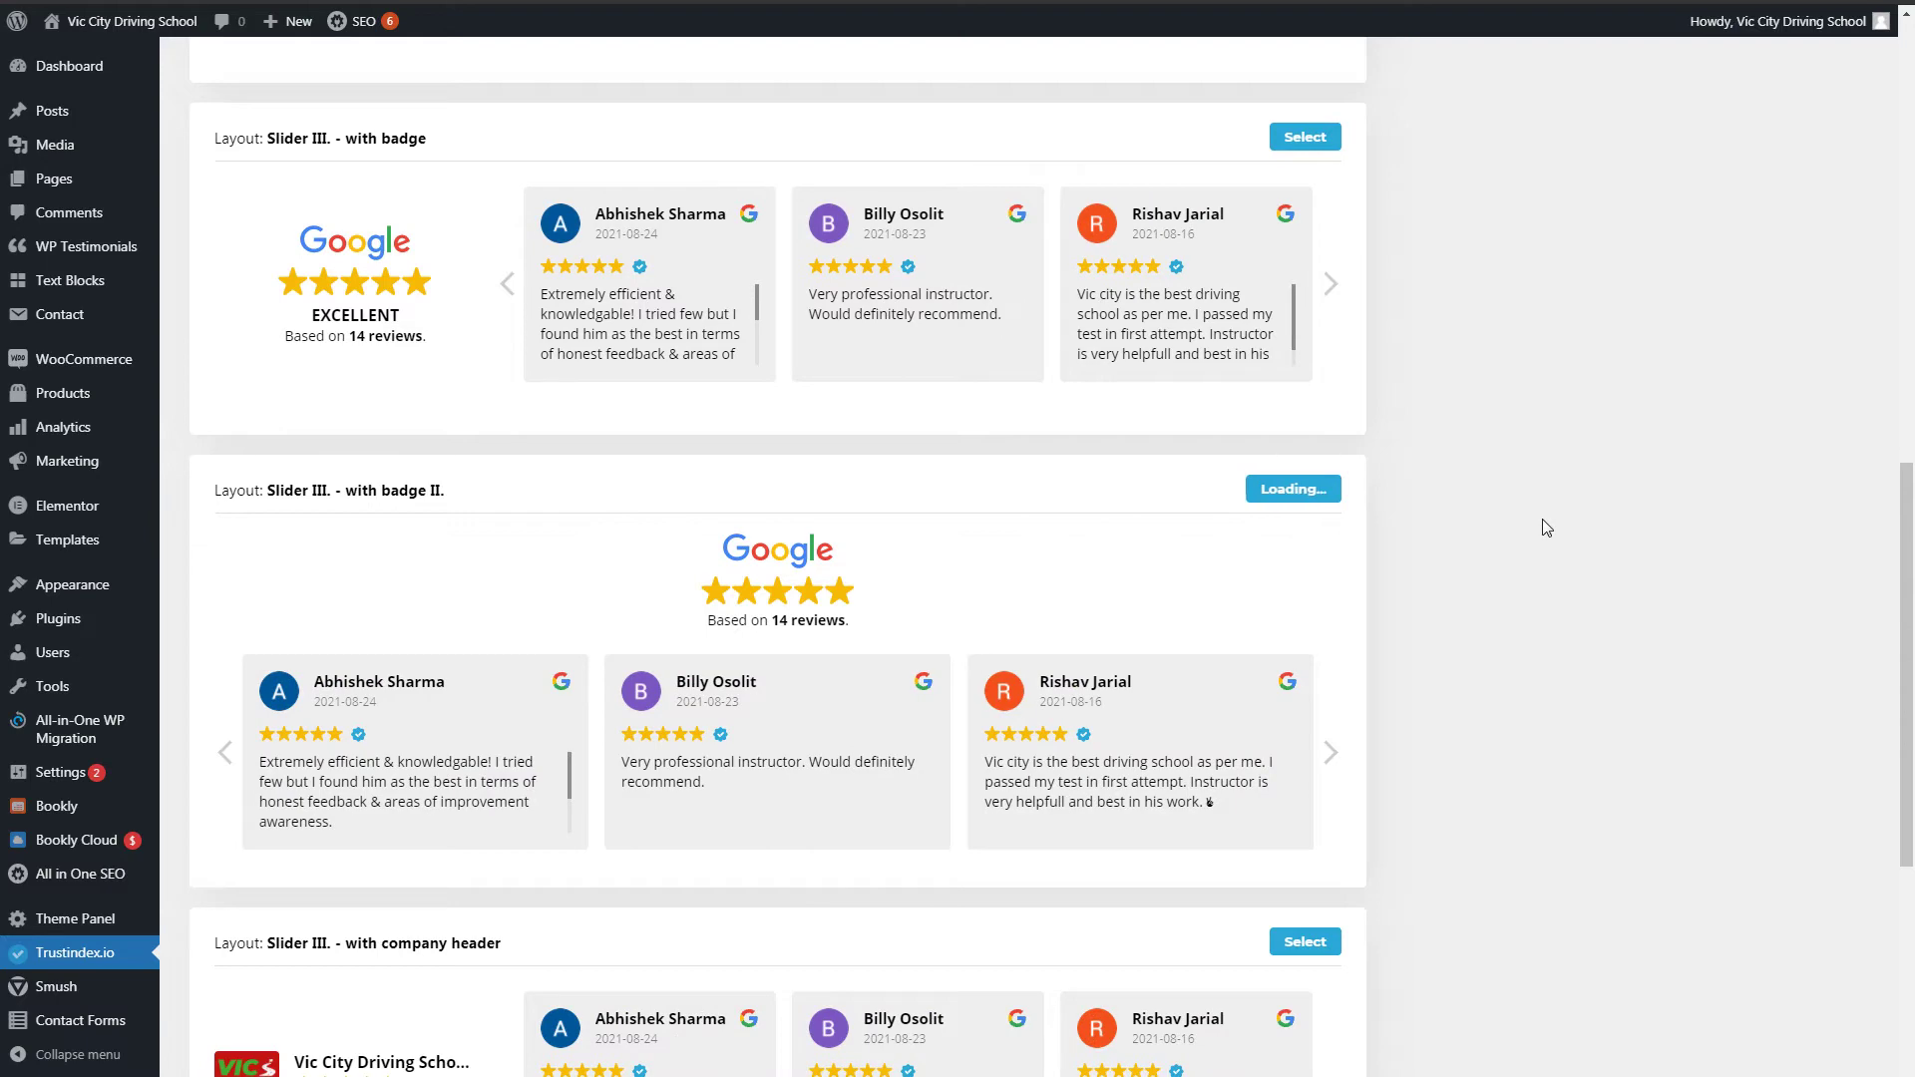
# - Set Test Page 2's content layout to Full Width and publish the page
pyautogui.scroll(-4, 1335, 402)
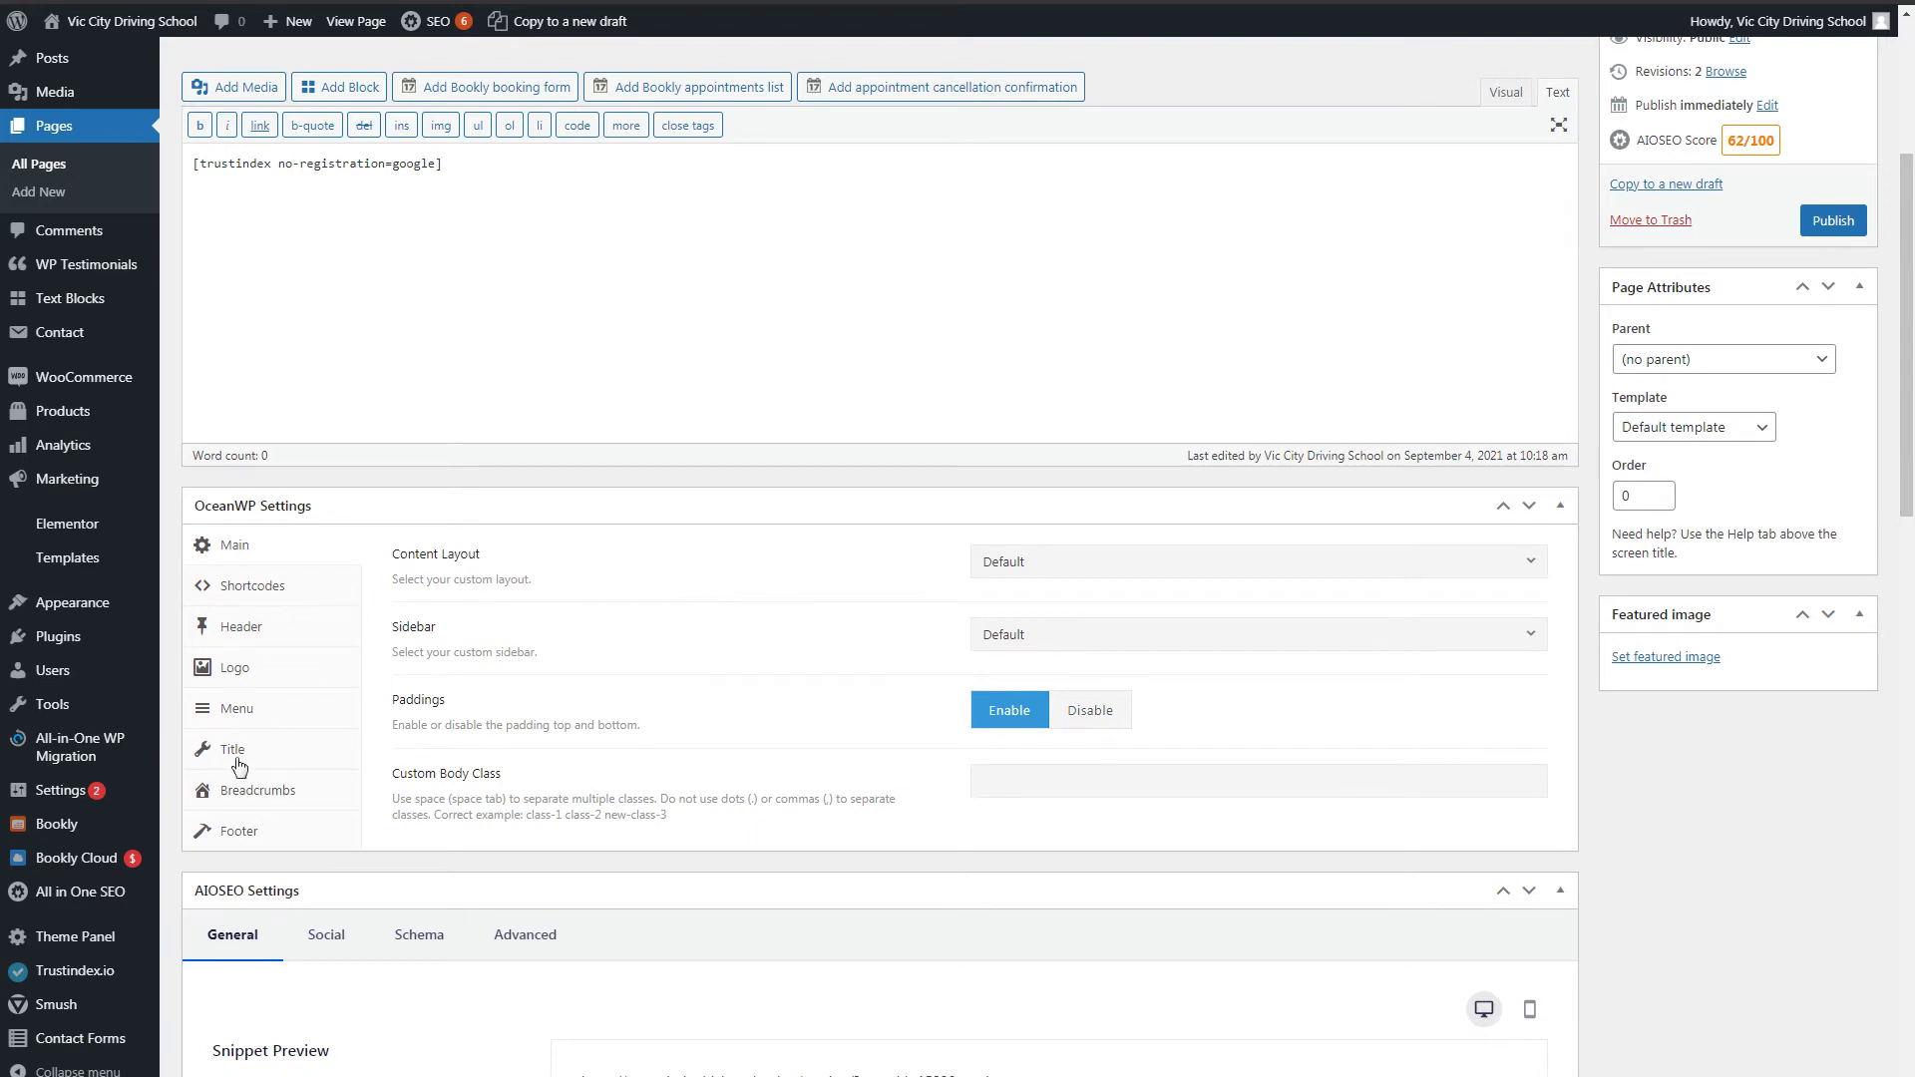
pyautogui.click(1194, 561)
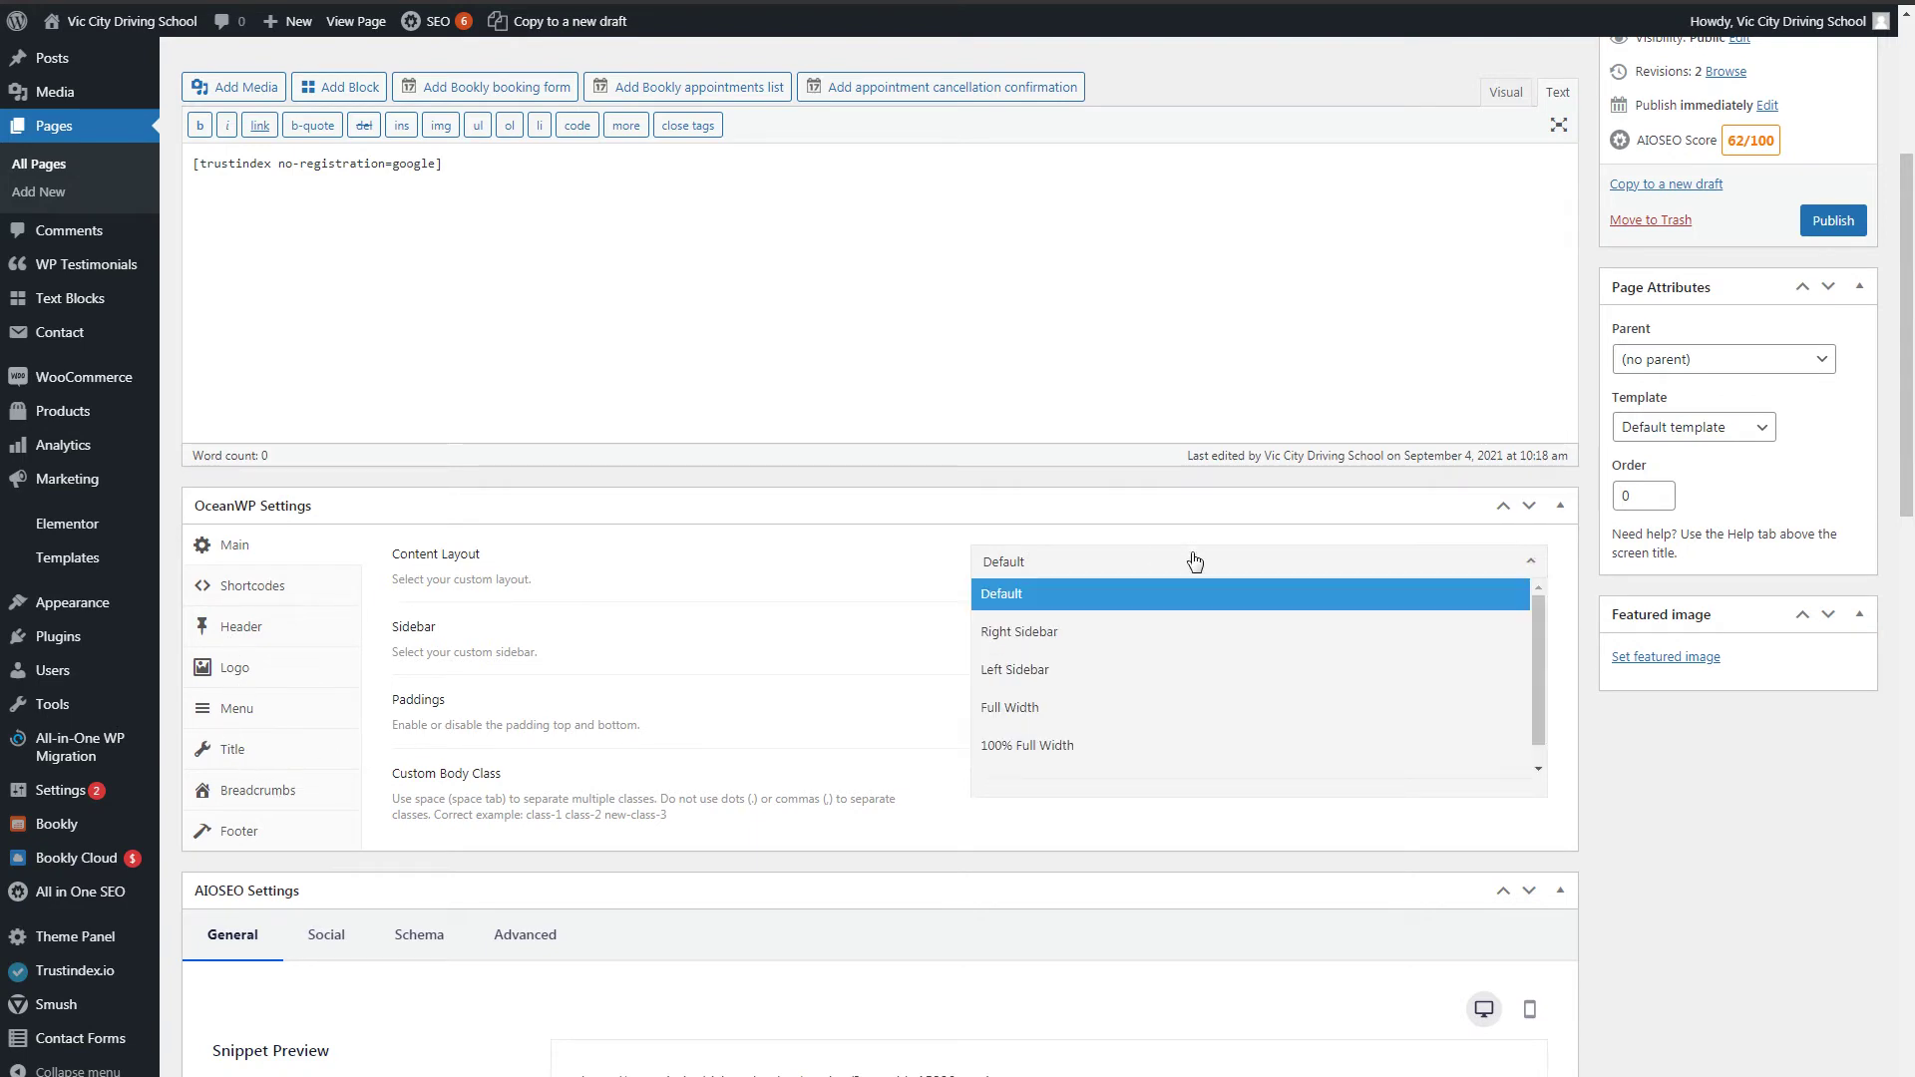
pyautogui.click(1194, 709)
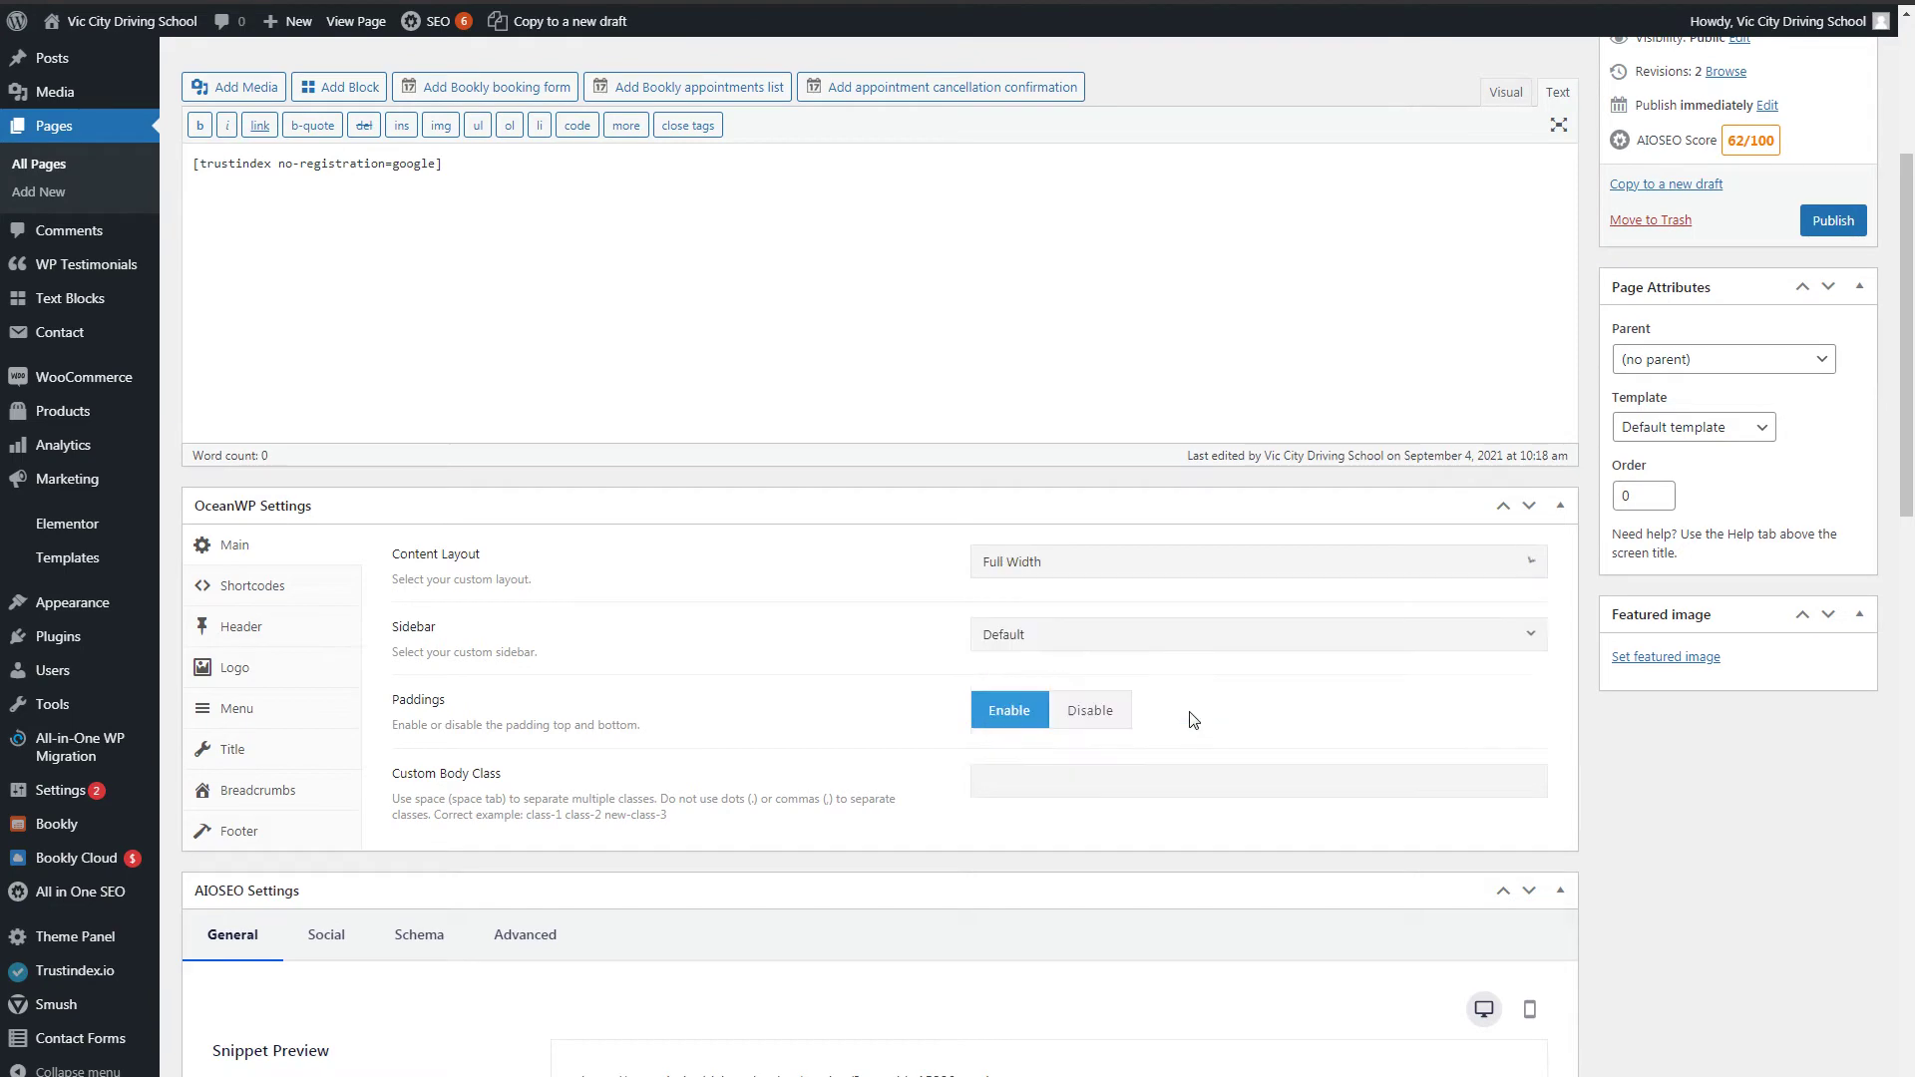
pyautogui.click(1821, 227)
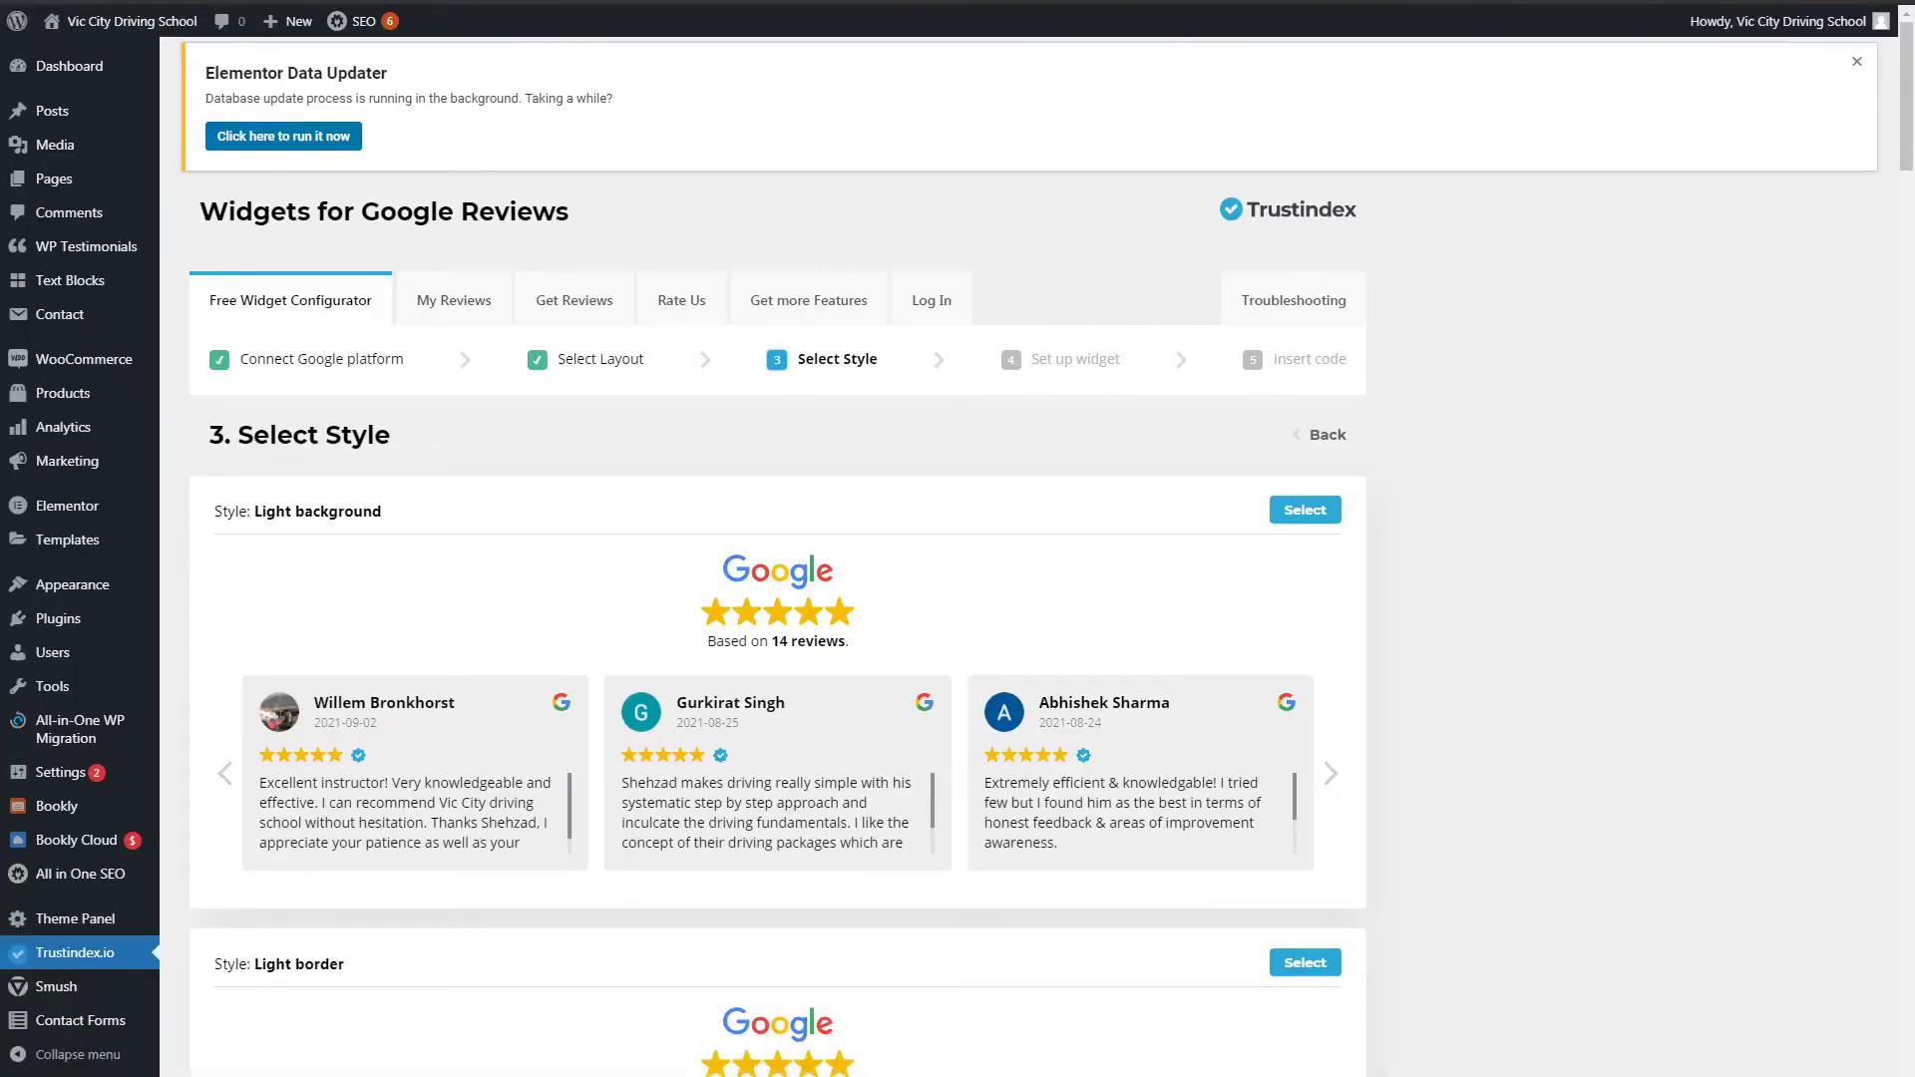
# - Select the Light background style for the slider widget, then save the widget settings and get the code
pyautogui.scroll(-3, 1517, 663)
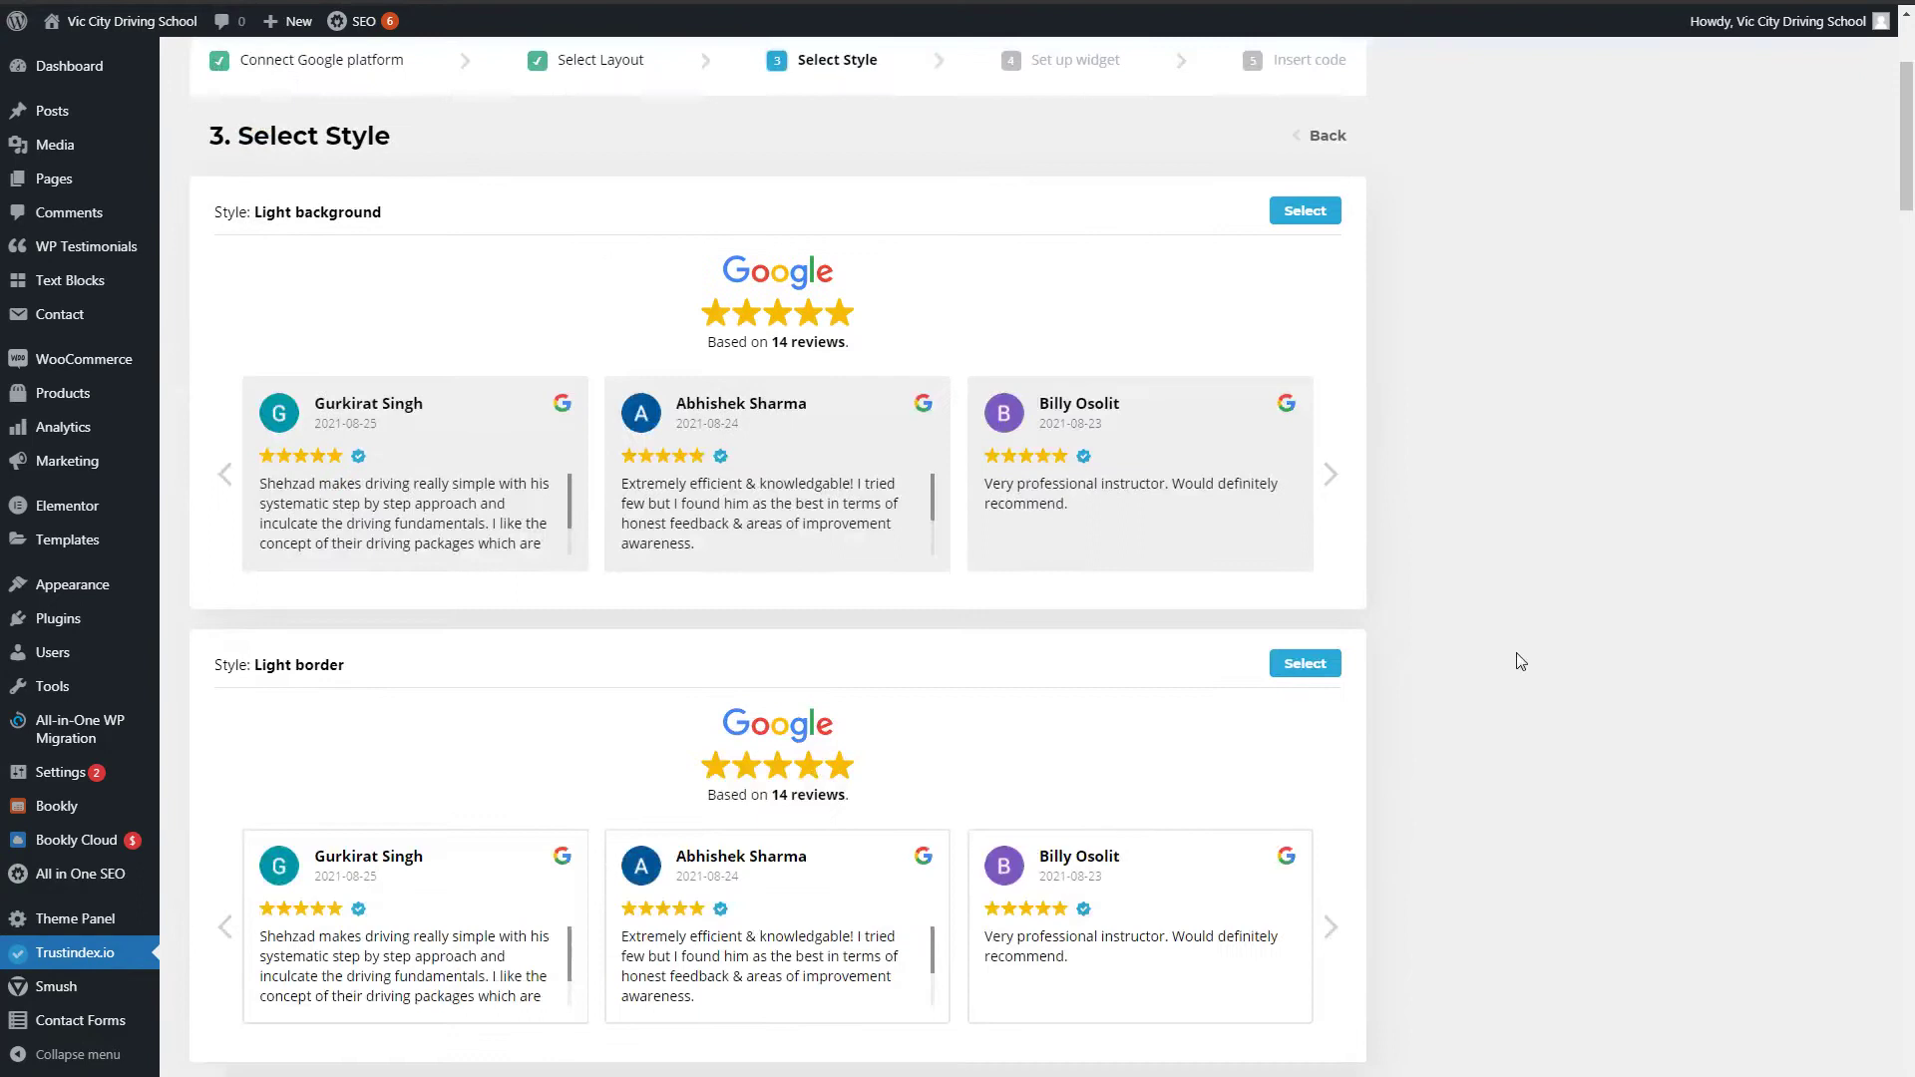
pyautogui.click(1313, 222)
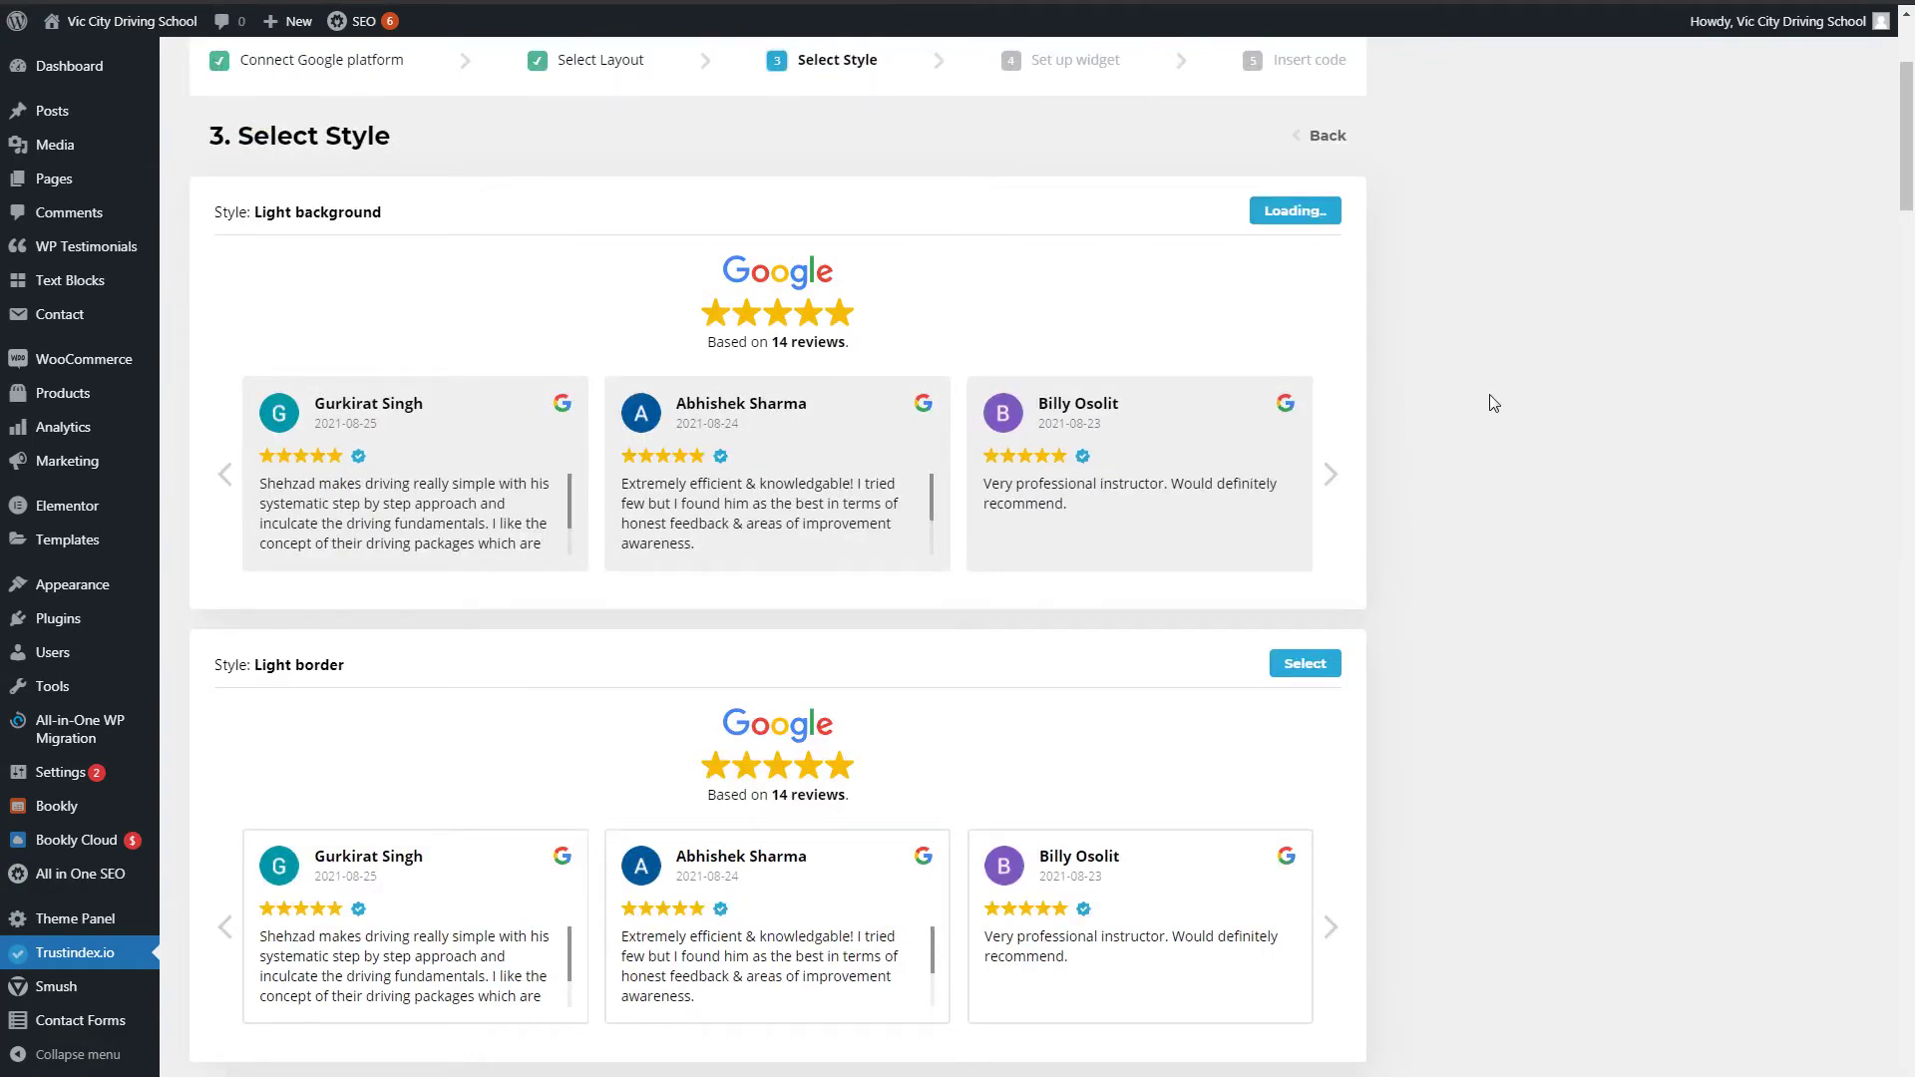
pyautogui.scroll(3, 1493, 403)
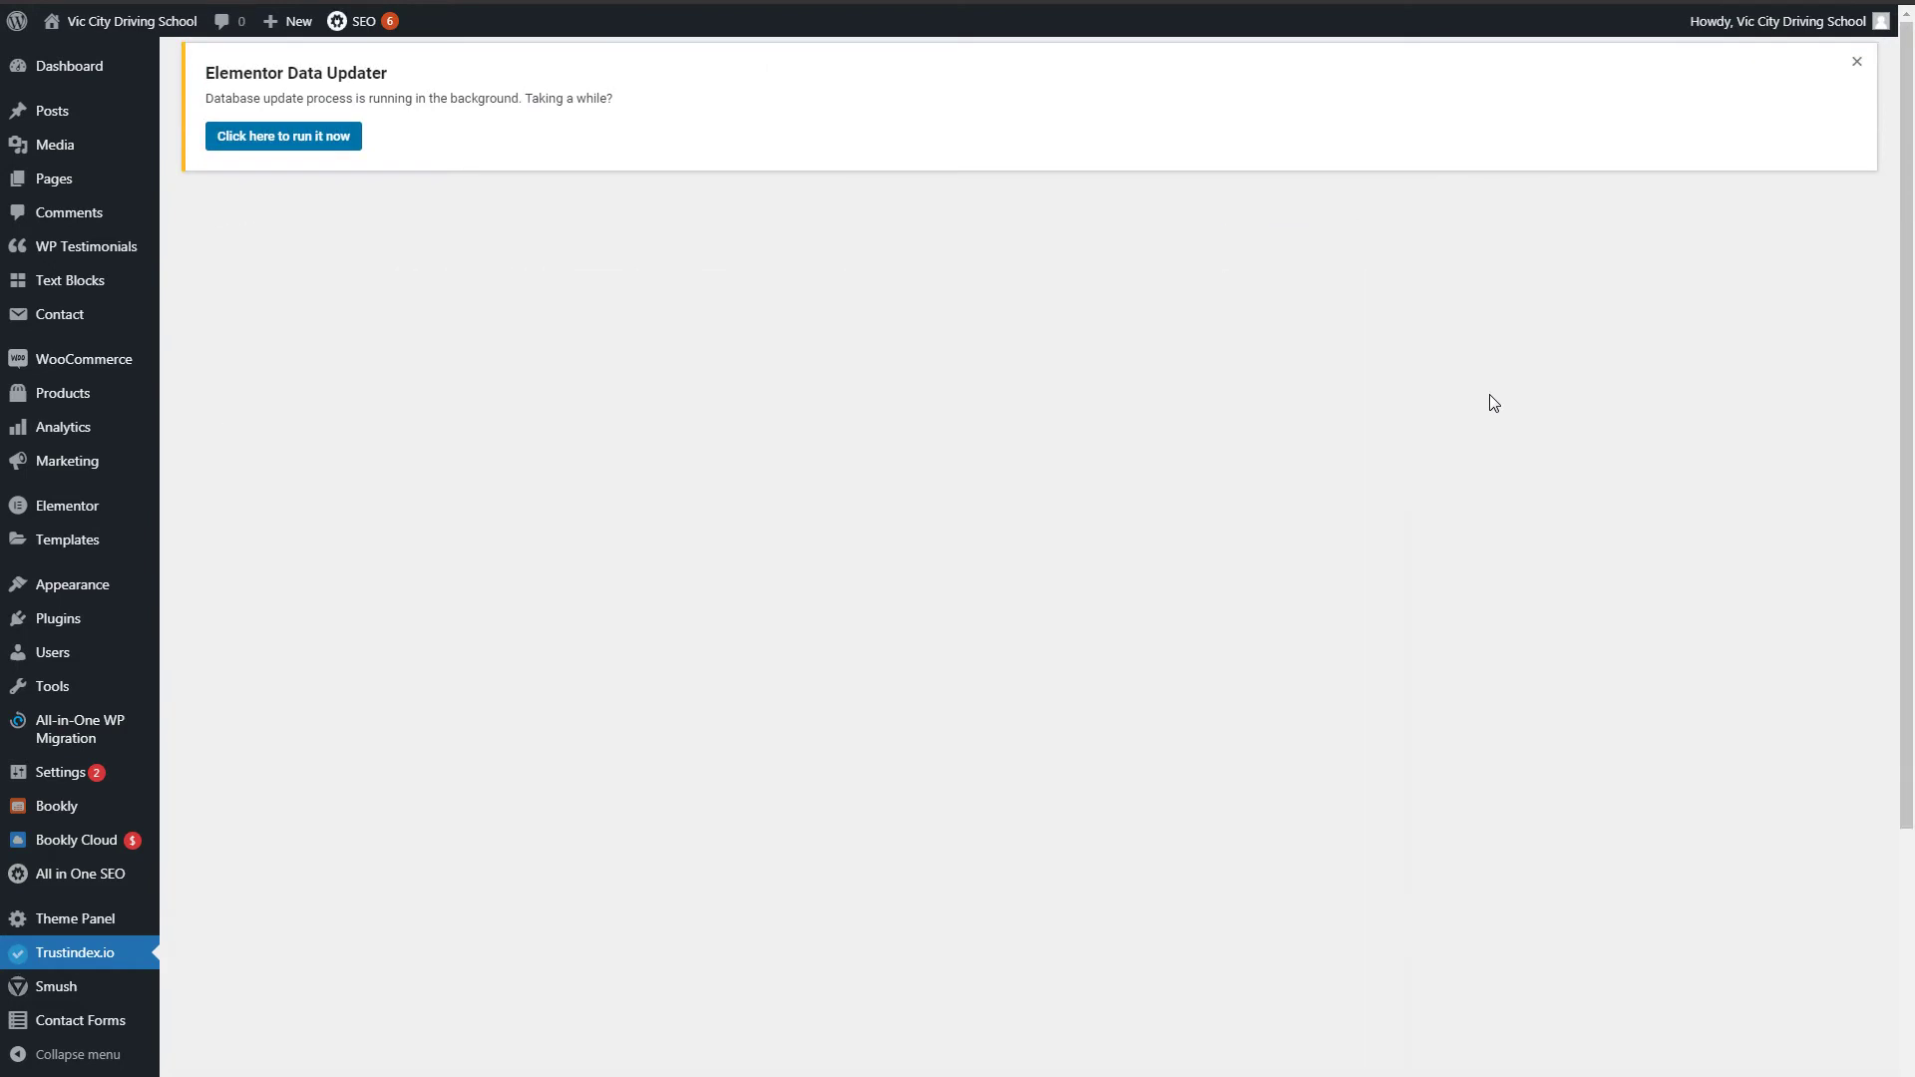
pyautogui.scroll(-3, 1491, 413)
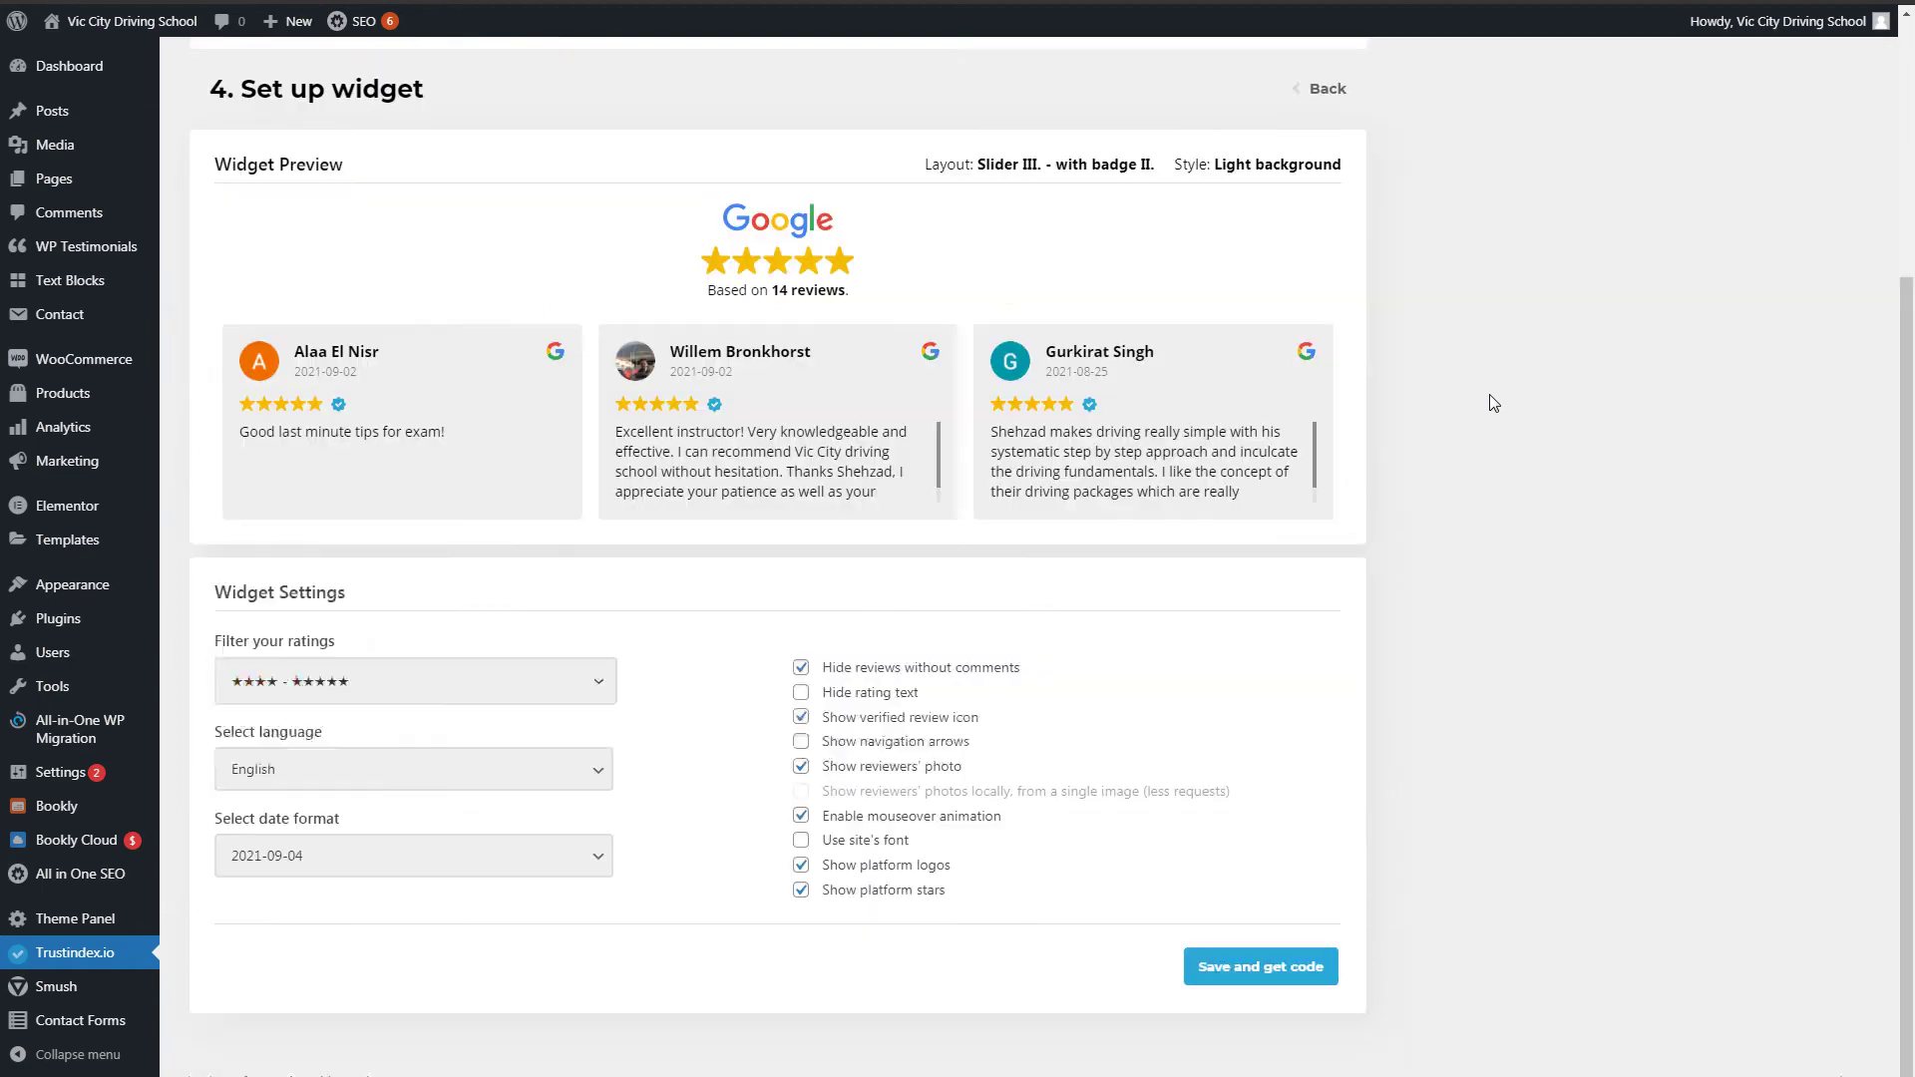
pyautogui.click(1265, 973)
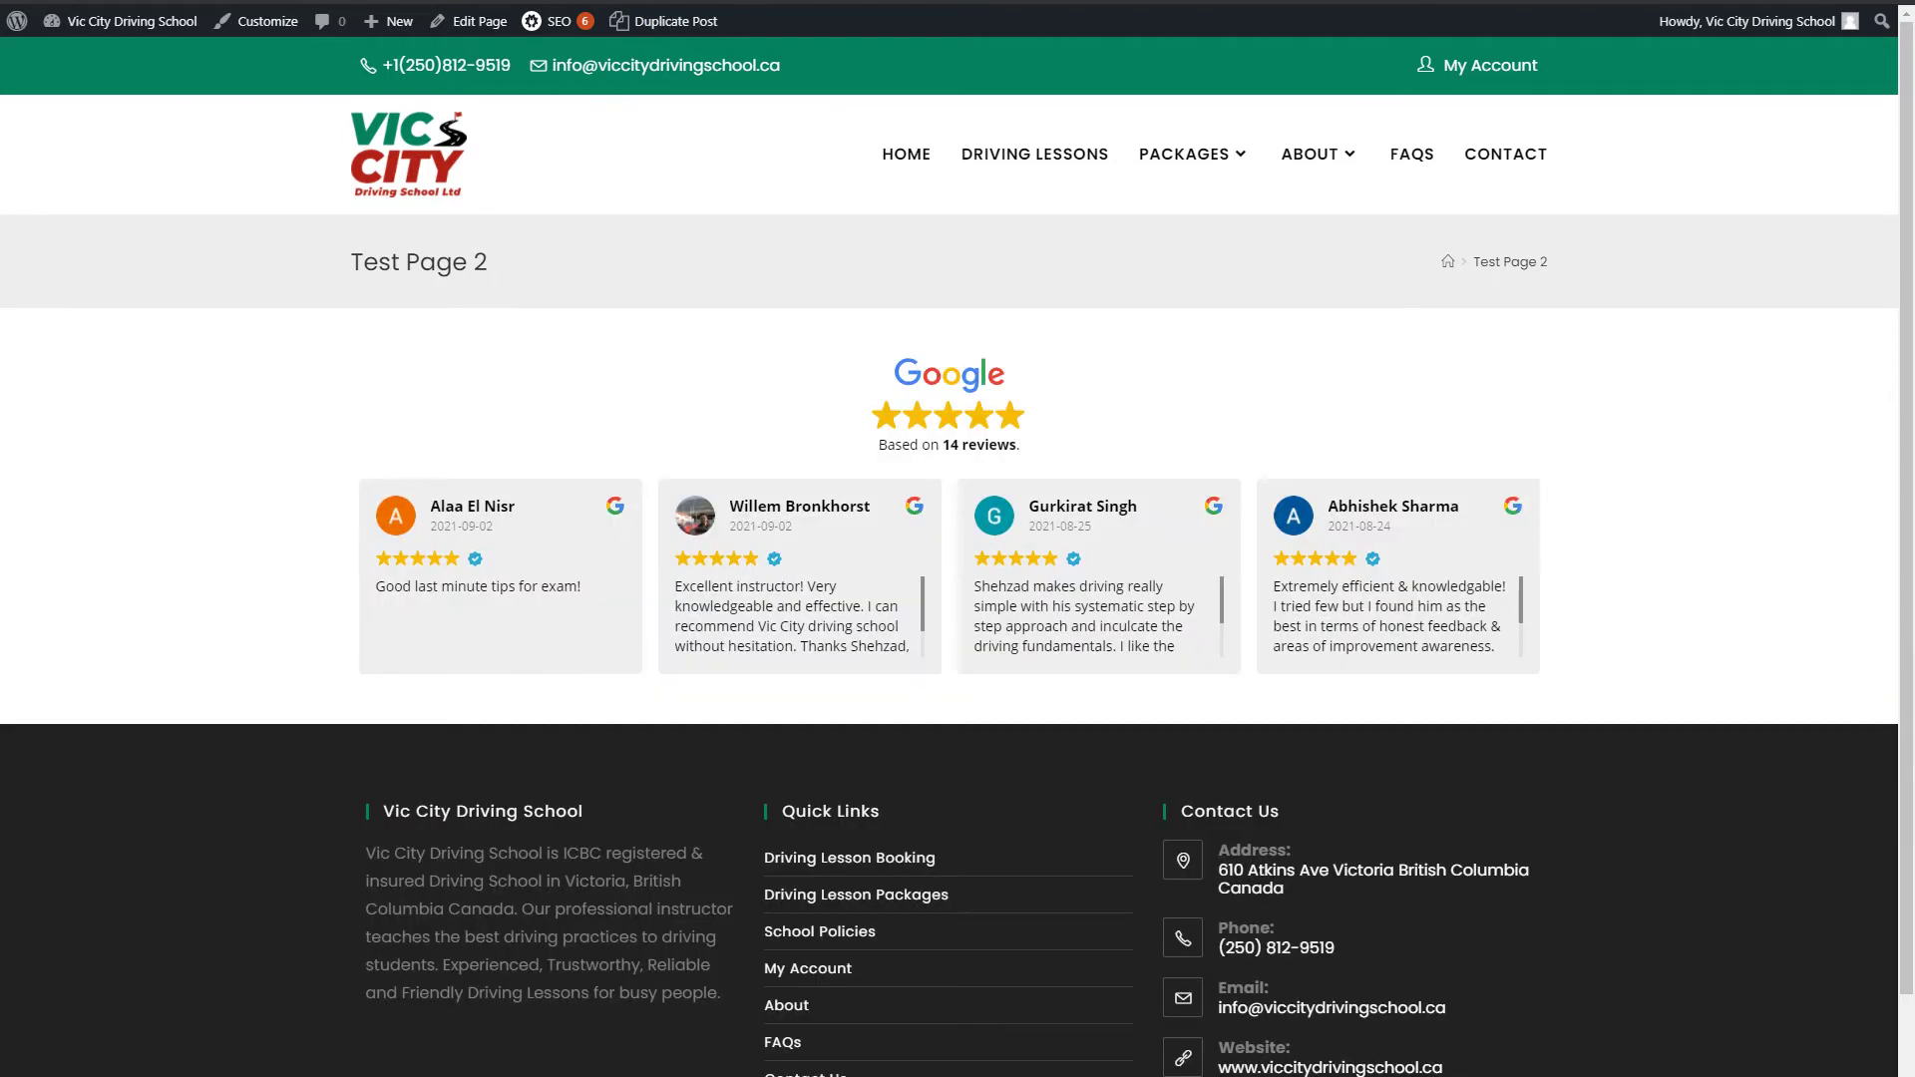
# - Slide through the review cards in the carousel on the published Test Page 2
pyautogui.moveTo(1364, 606); pyautogui.dragTo(250, 599)
pyautogui.click(249, 598)
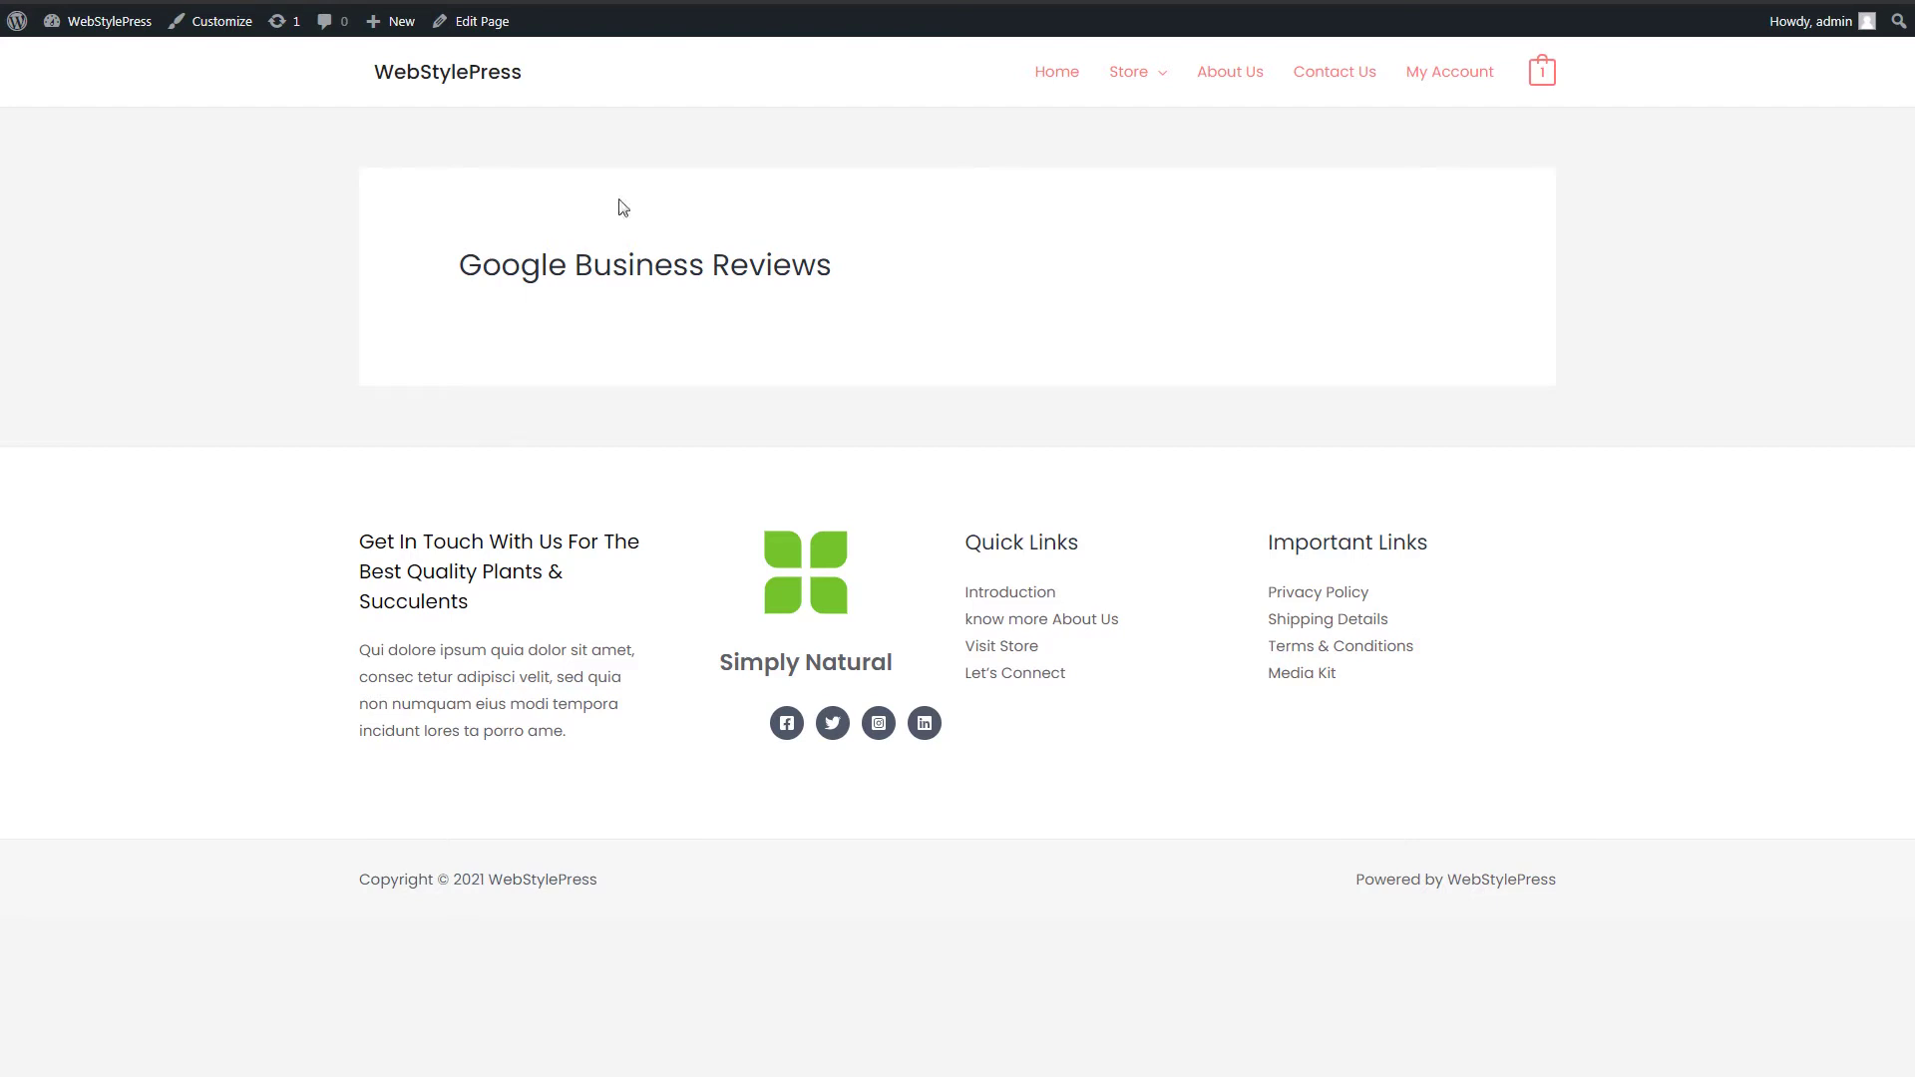
# - Return from the published Google Business Reviews page to its editor on the WebStylePress site
pyautogui.hotkey('alt', 'Left')
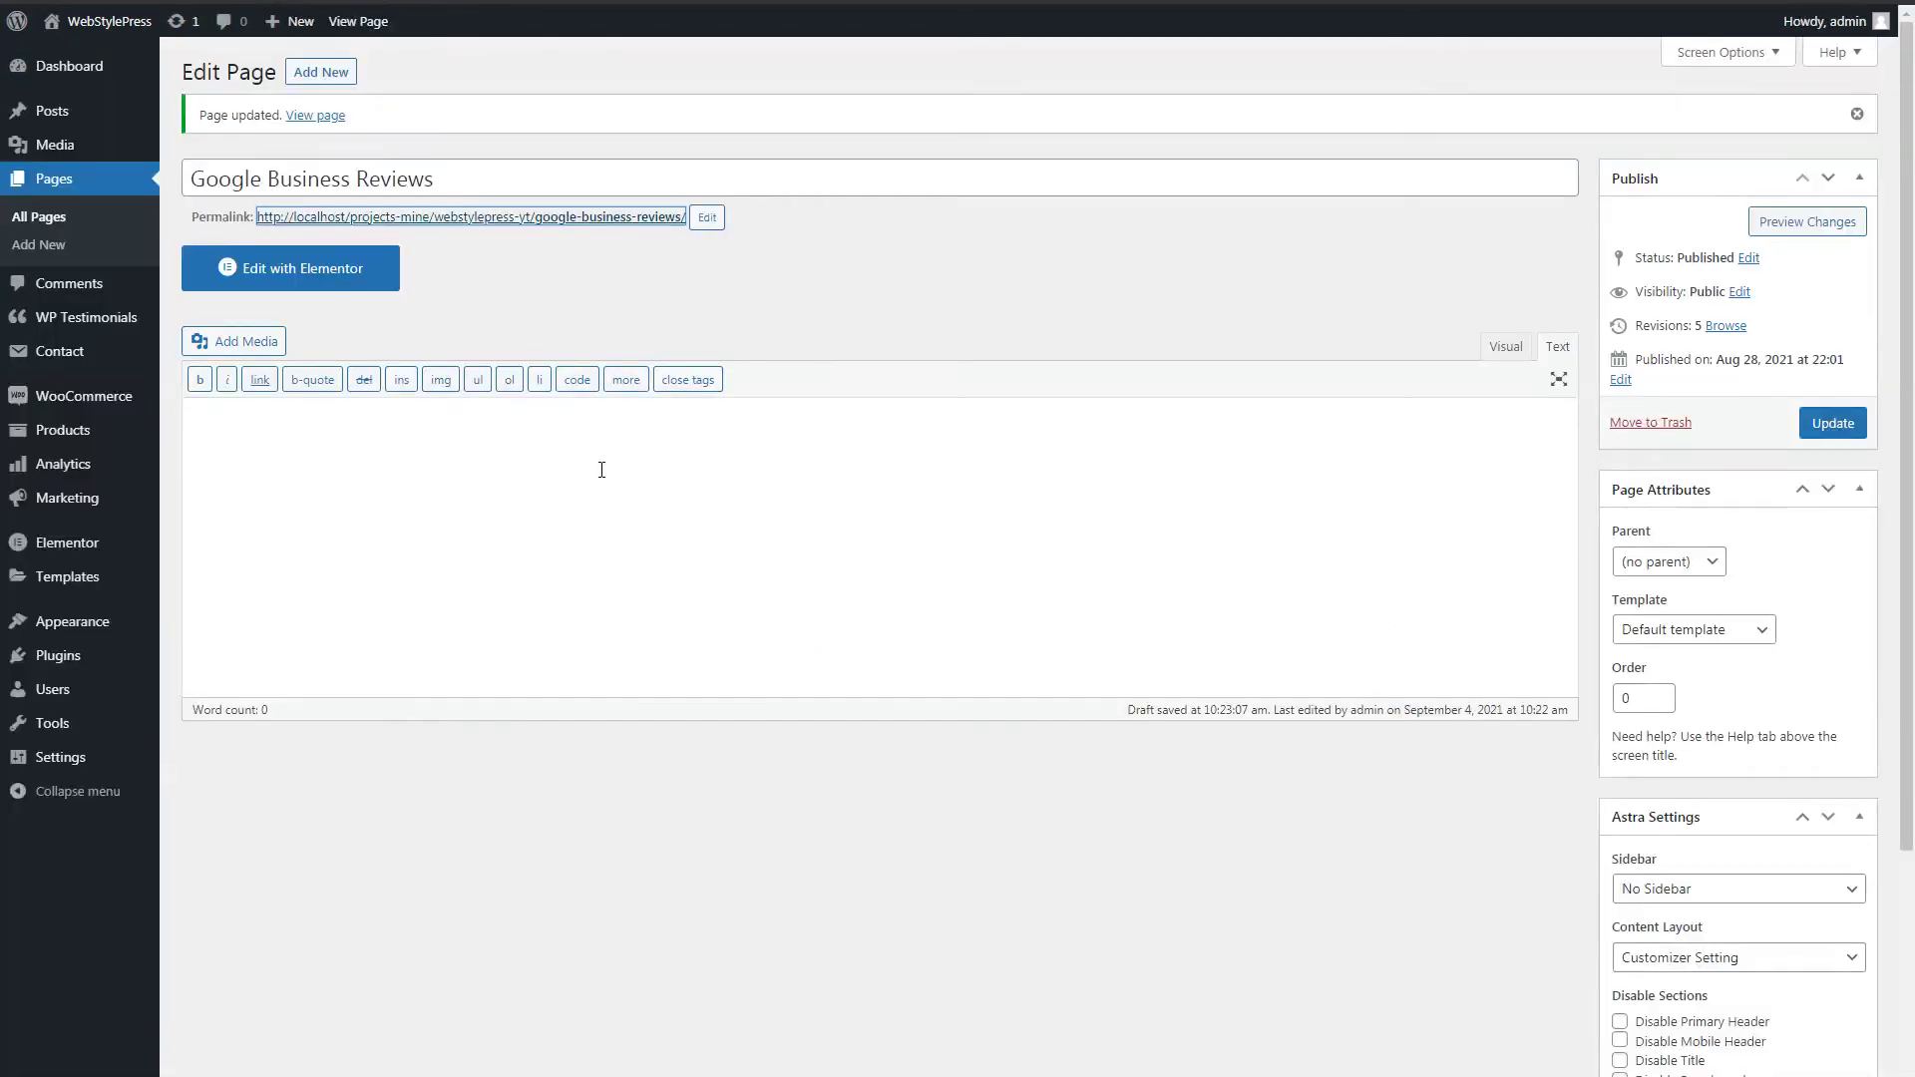
pyautogui.moveTo(496, 177); pyautogui.dragTo(173, 183)
pyautogui.click(684, 306)
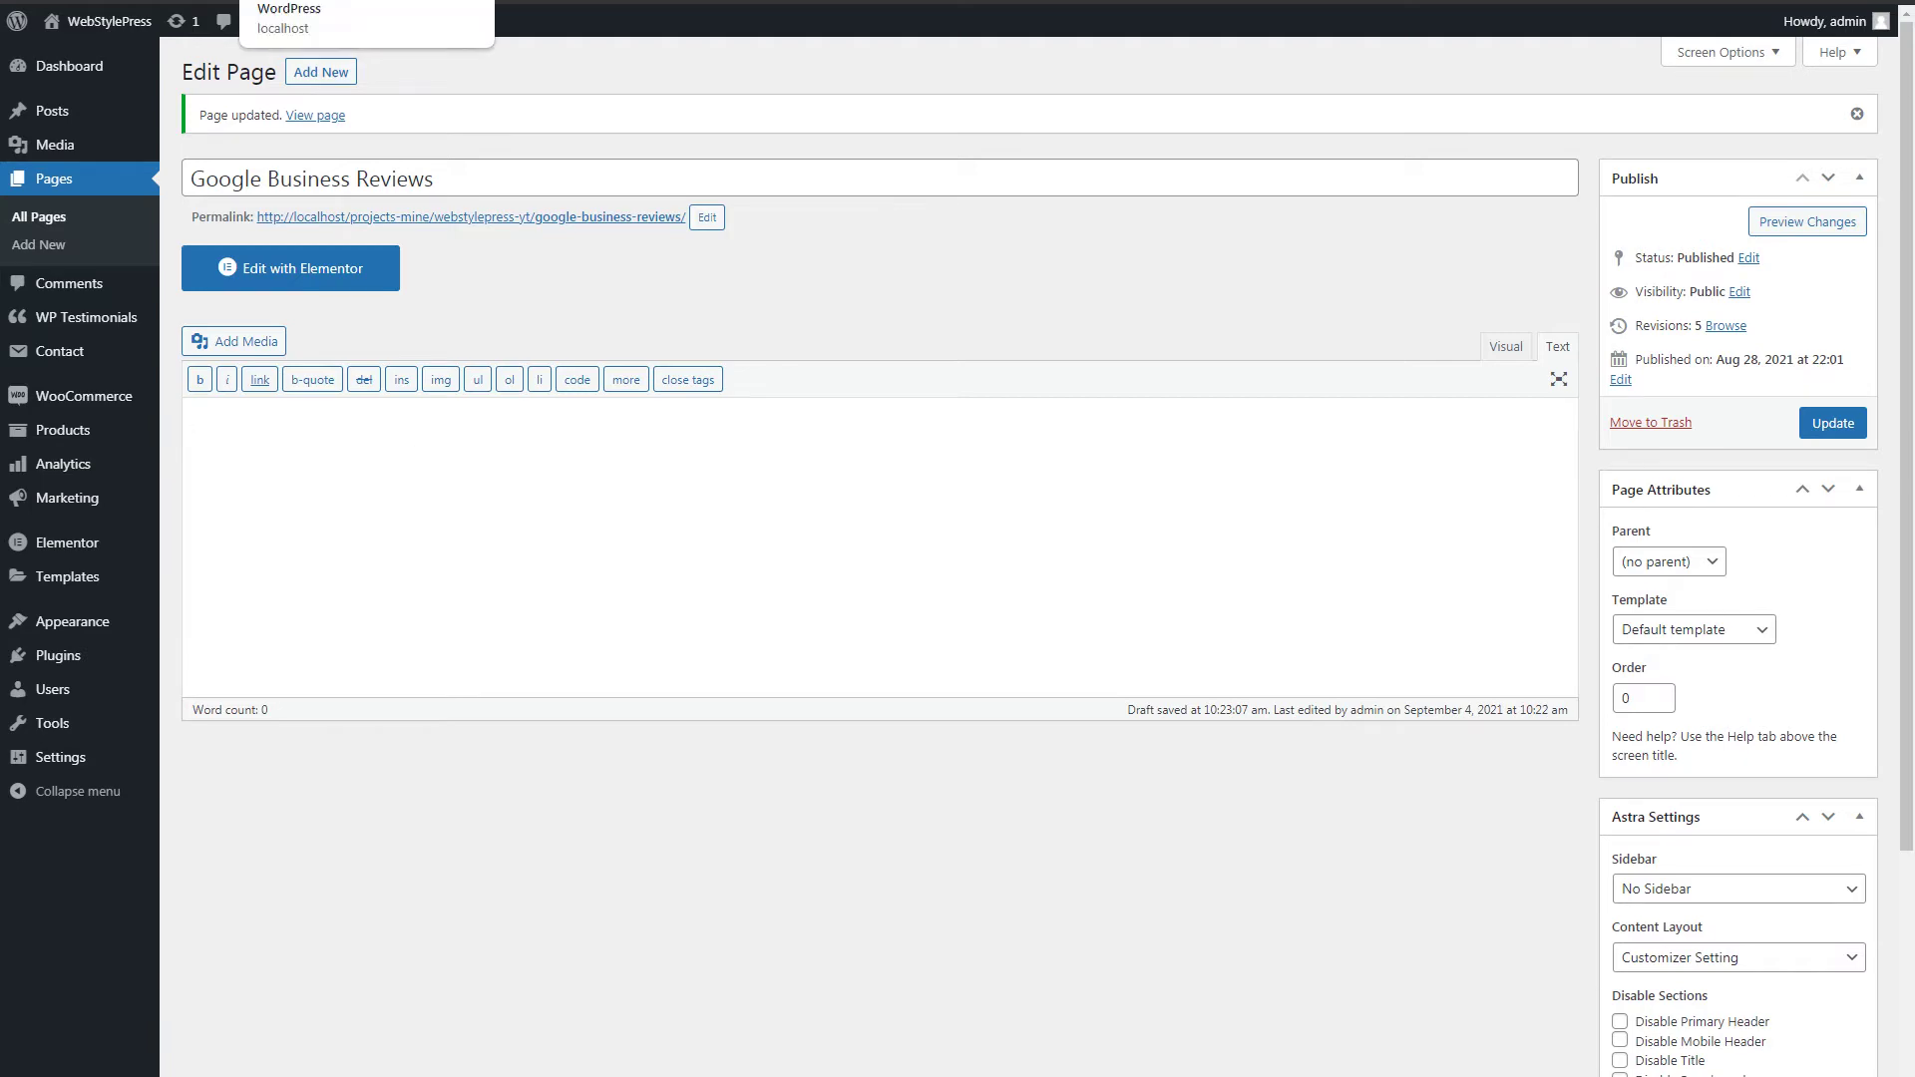
# - From the installed plugins list, go to adding a new plugin and search for "Google Review"
pyautogui.click(439, 2)
pyautogui.scroll(10, 618, 433)
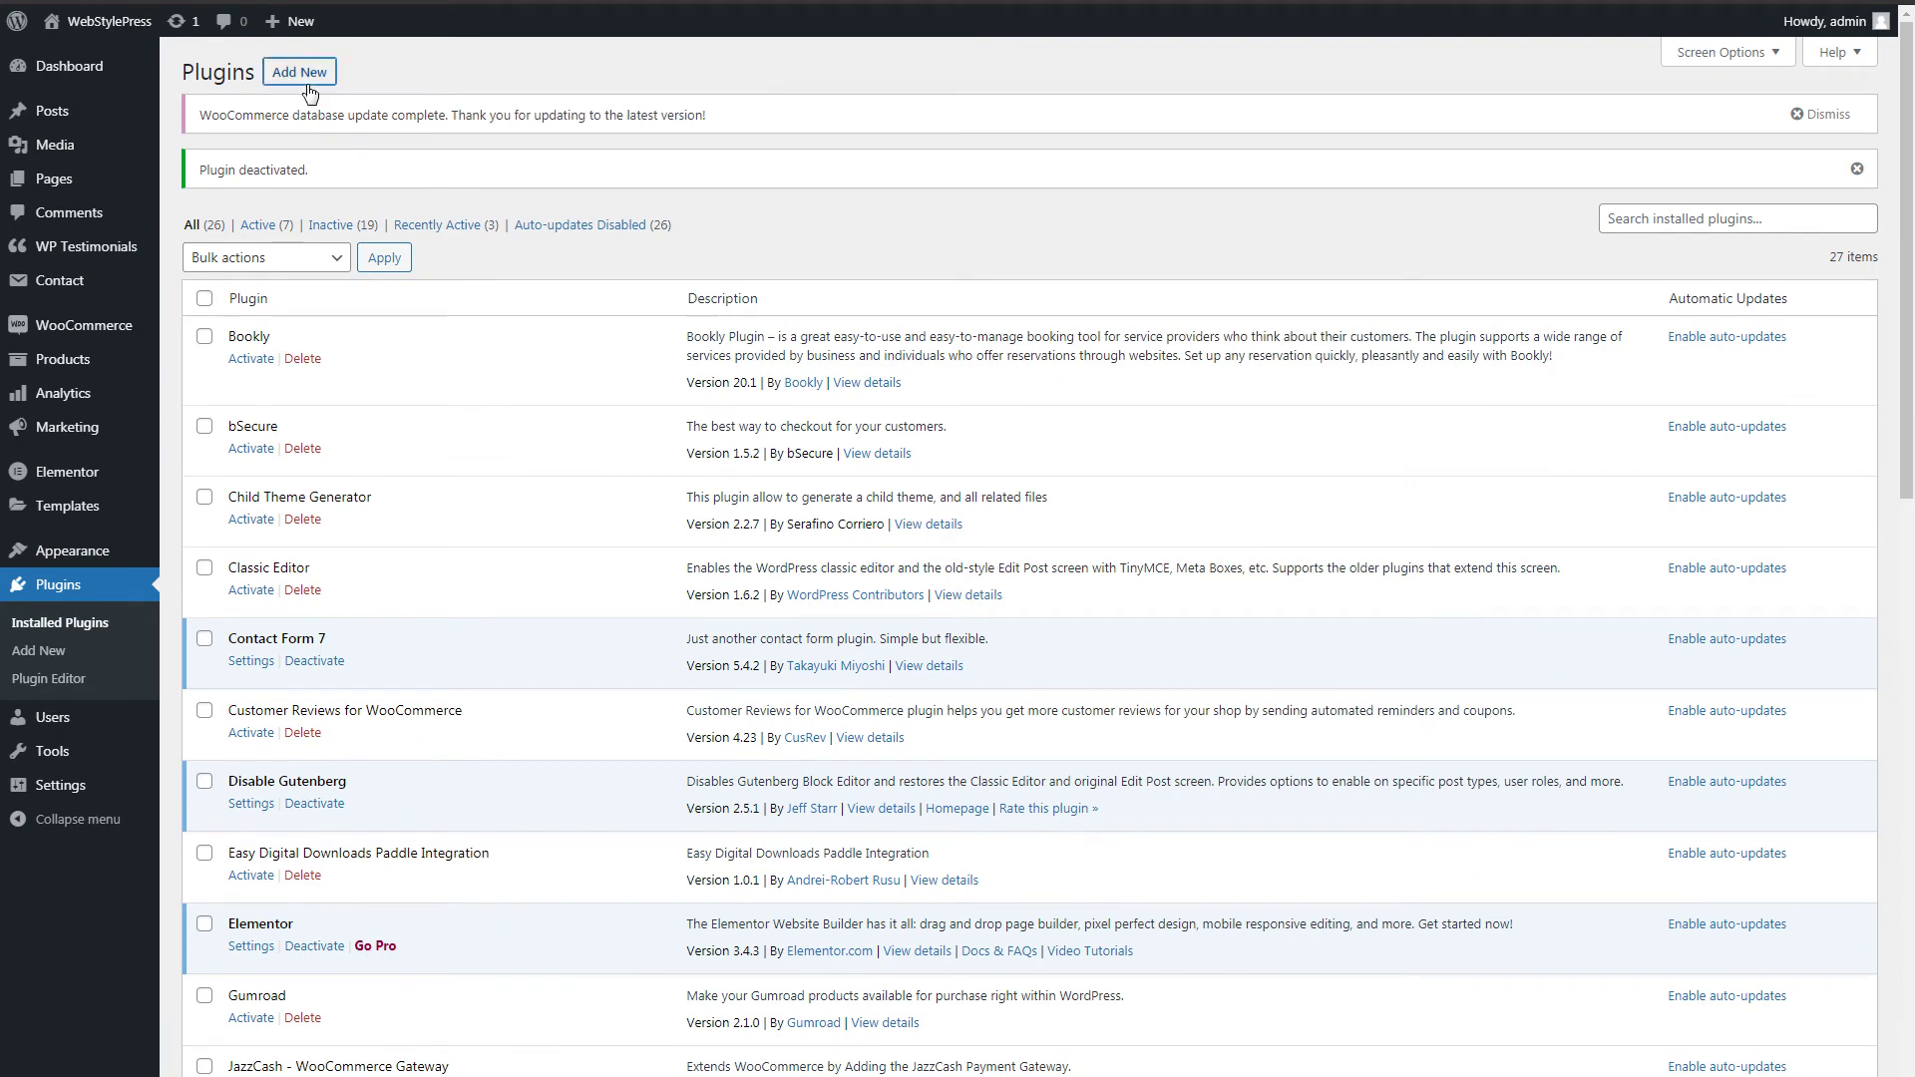
pyautogui.click(309, 80)
pyautogui.click(1678, 126)
pyautogui.write('Google Review')
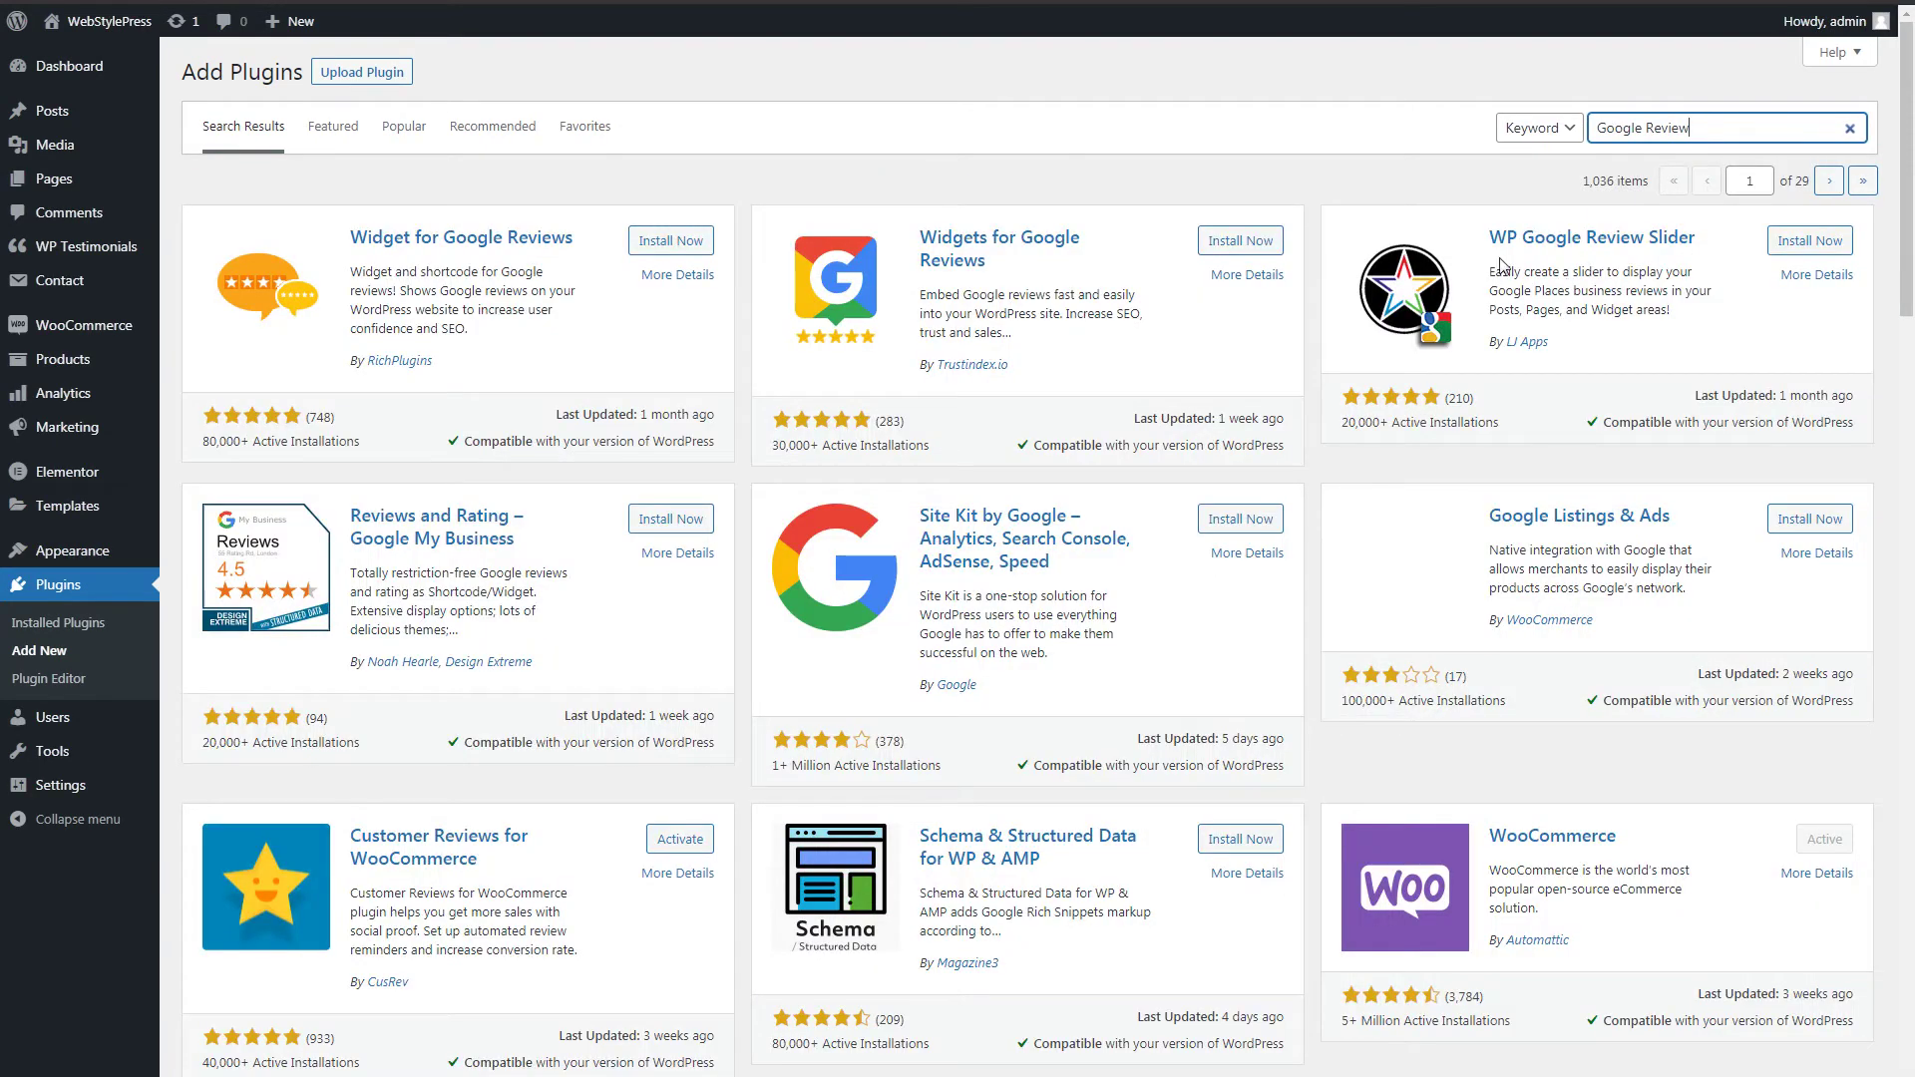
# - Install and activate the WP Google Review Slider plugin by LJ Apps
pyautogui.moveTo(1486, 240); pyautogui.dragTo(1692, 261)
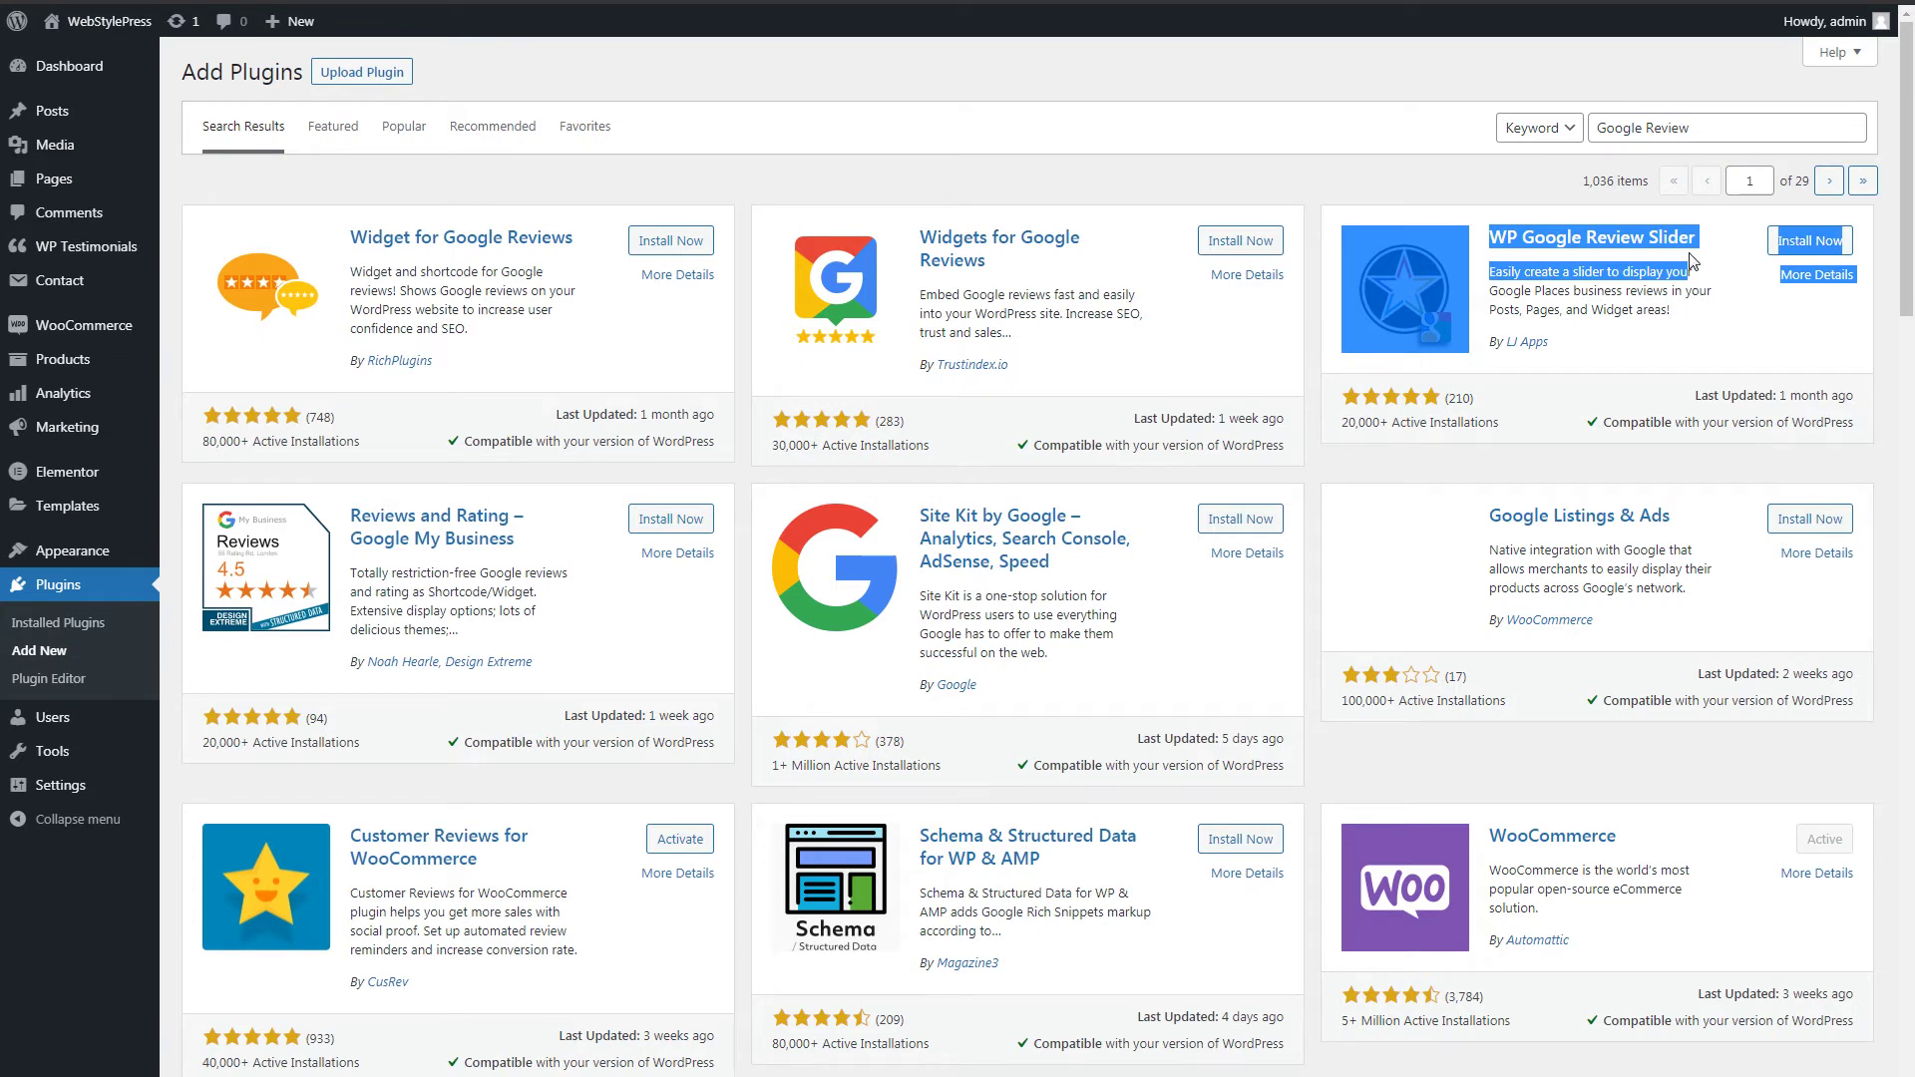
pyautogui.click(1333, 185)
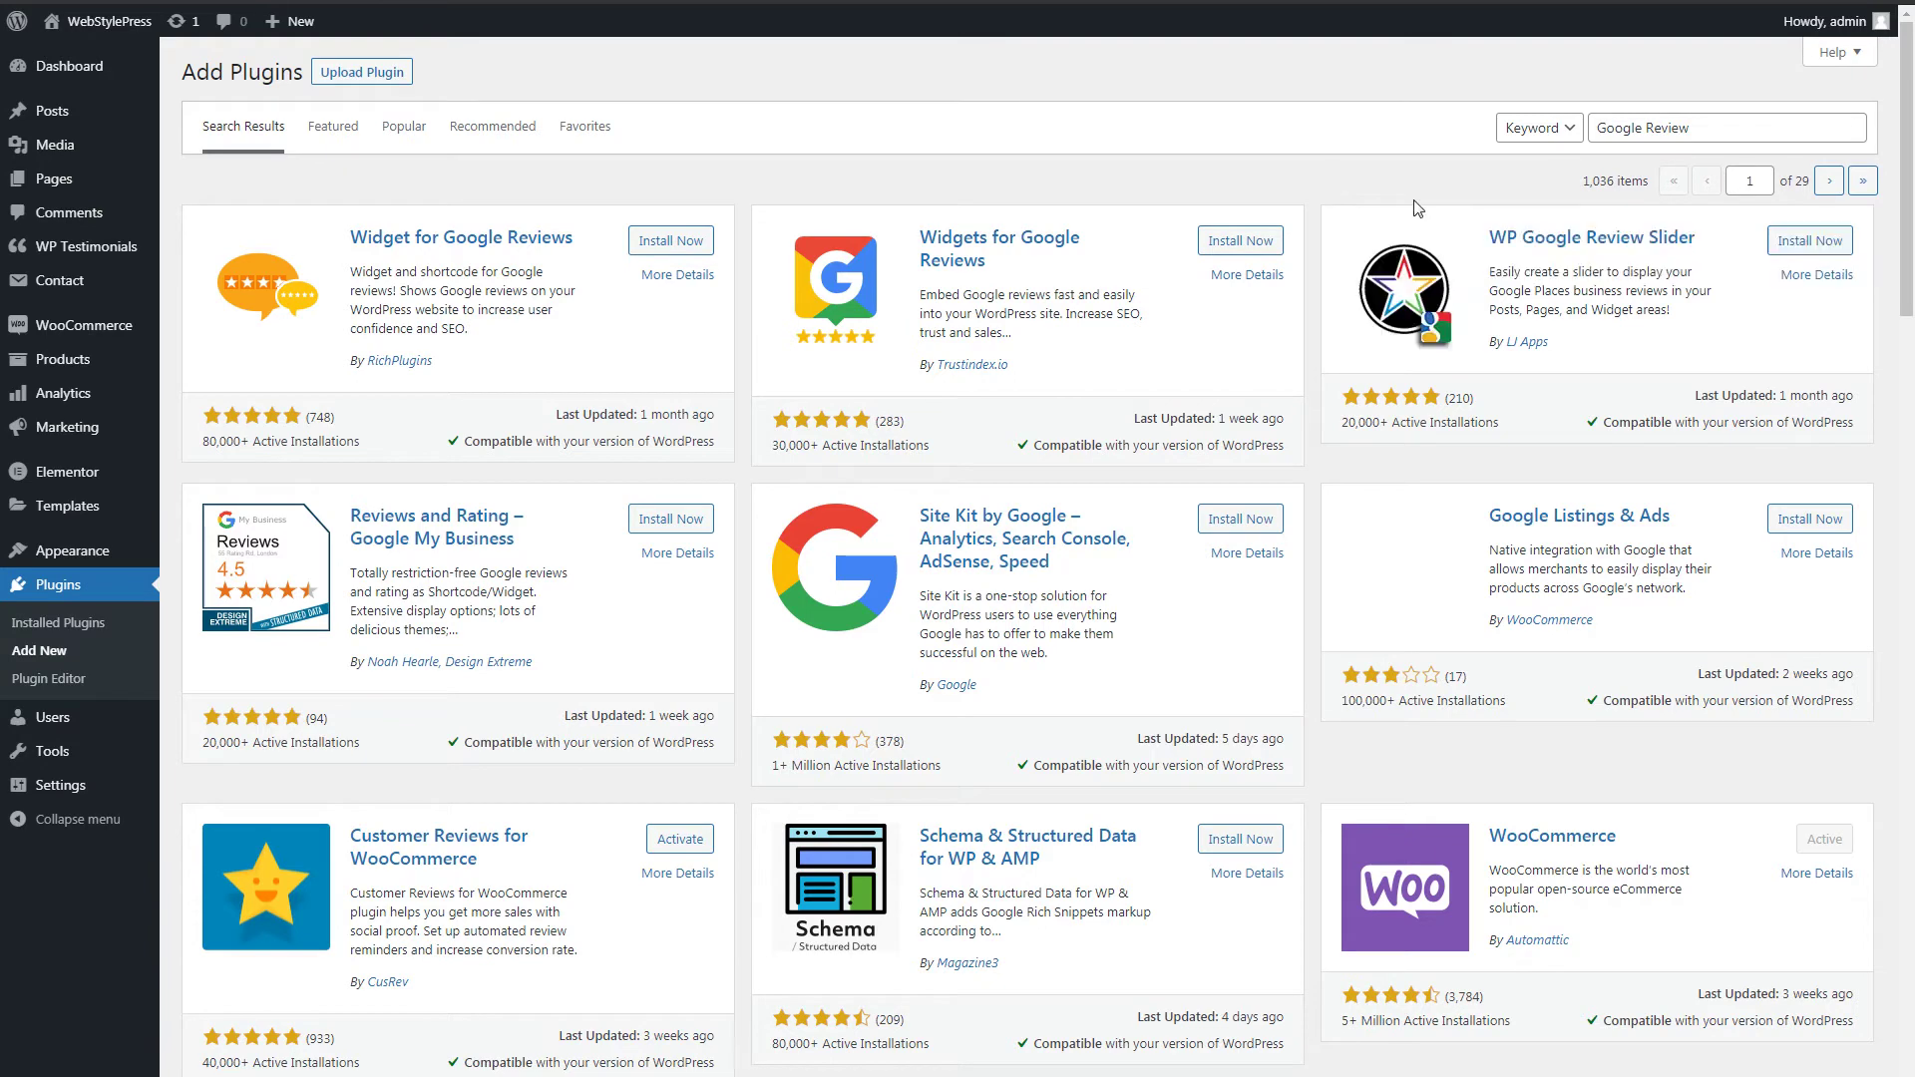
pyautogui.click(1818, 251)
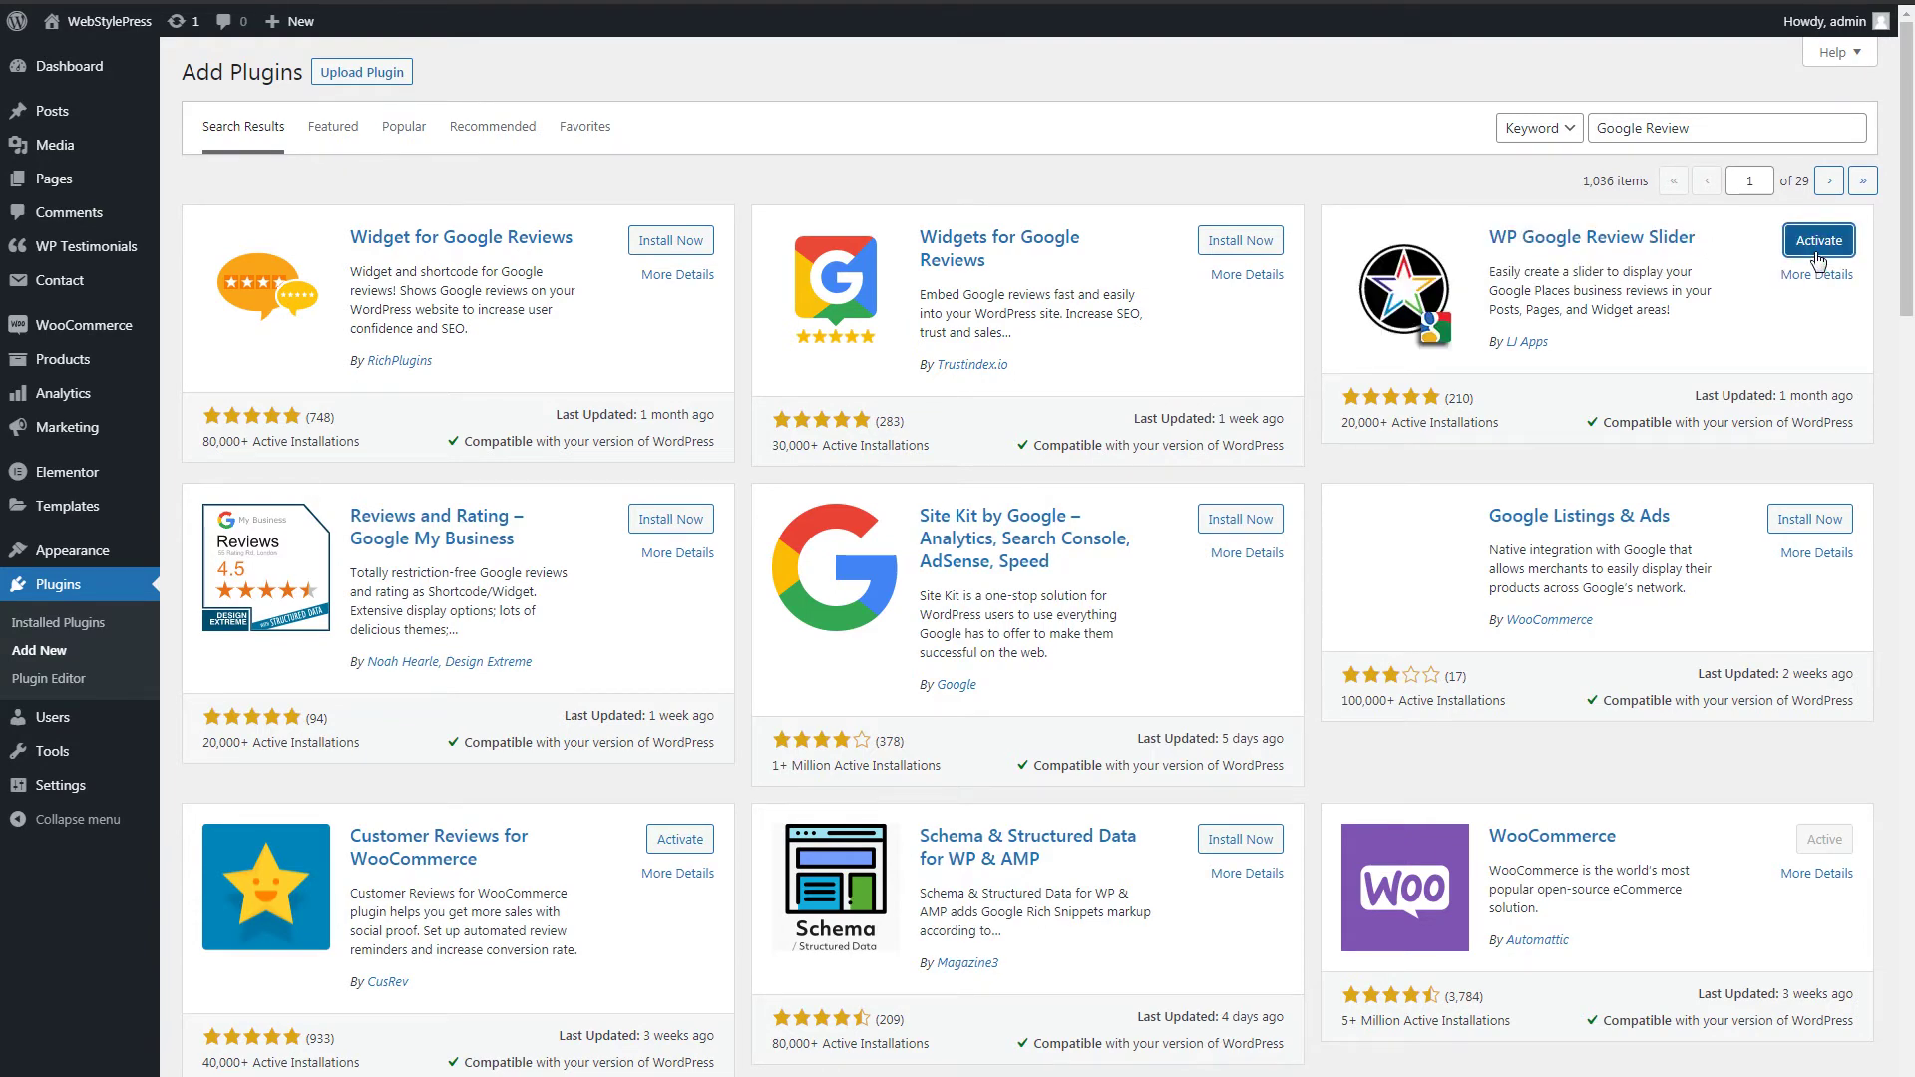
pyautogui.click(1816, 251)
# - Open the WP Google Reviews welcome page and go to its Get Google Reviews settings
pyautogui.moveTo(84, 846)
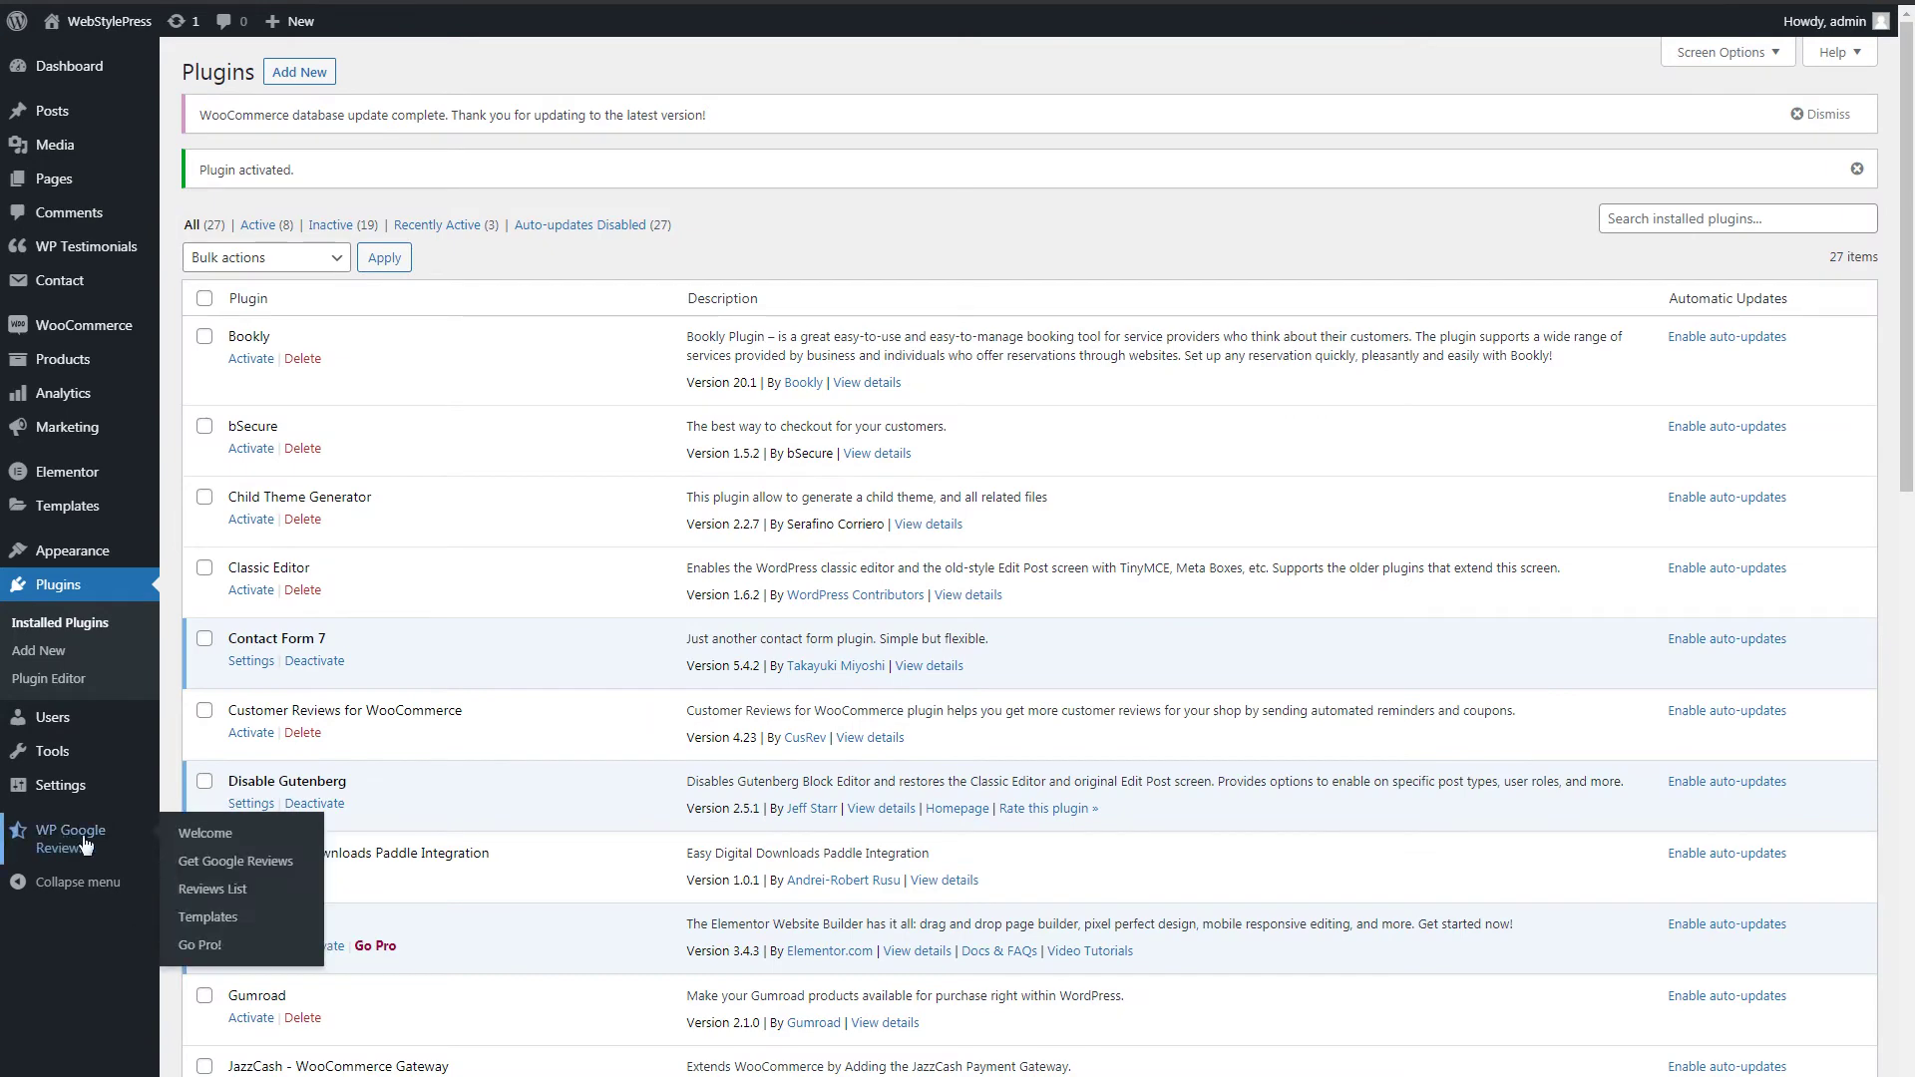
pyautogui.click(212, 832)
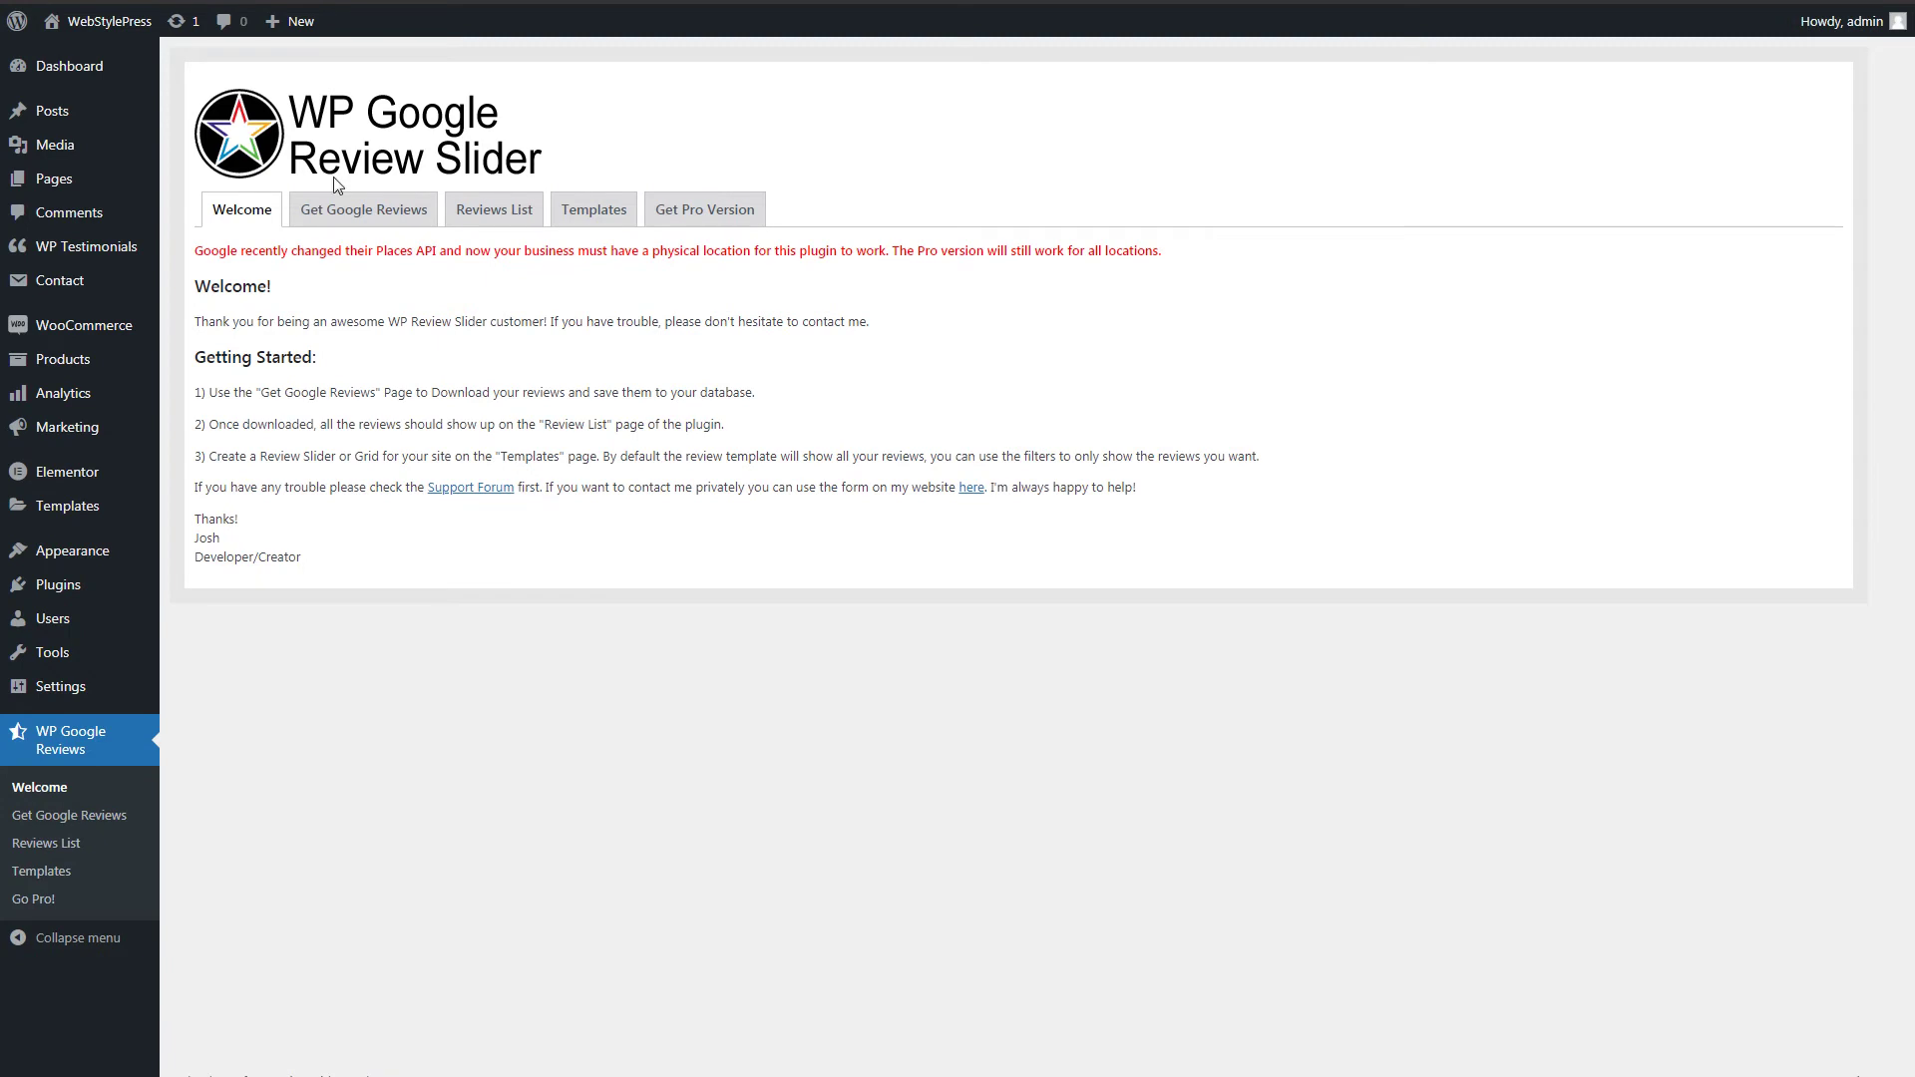
pyautogui.click(357, 214)
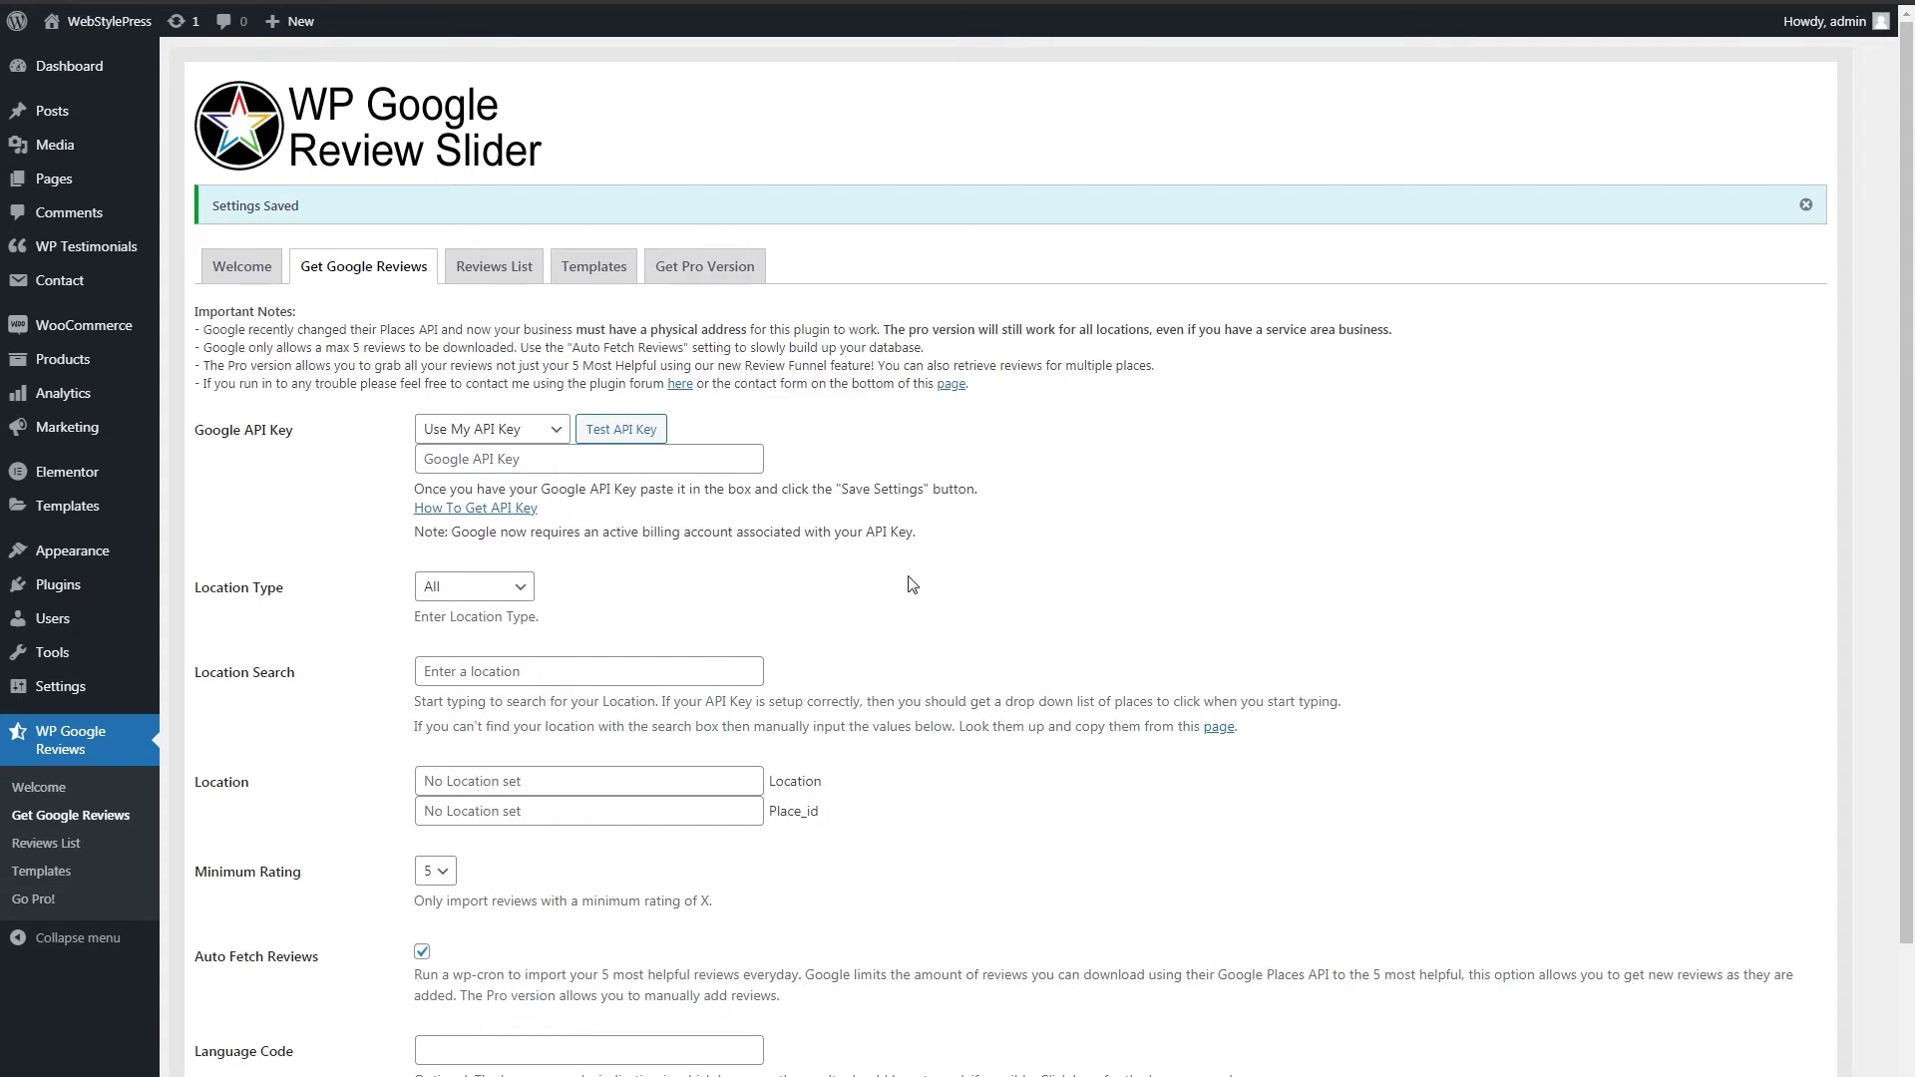
# - Switch the Google API key option to Use Default API Key and test that key
pyautogui.click(526, 434)
pyautogui.click(529, 434)
pyautogui.click(532, 436)
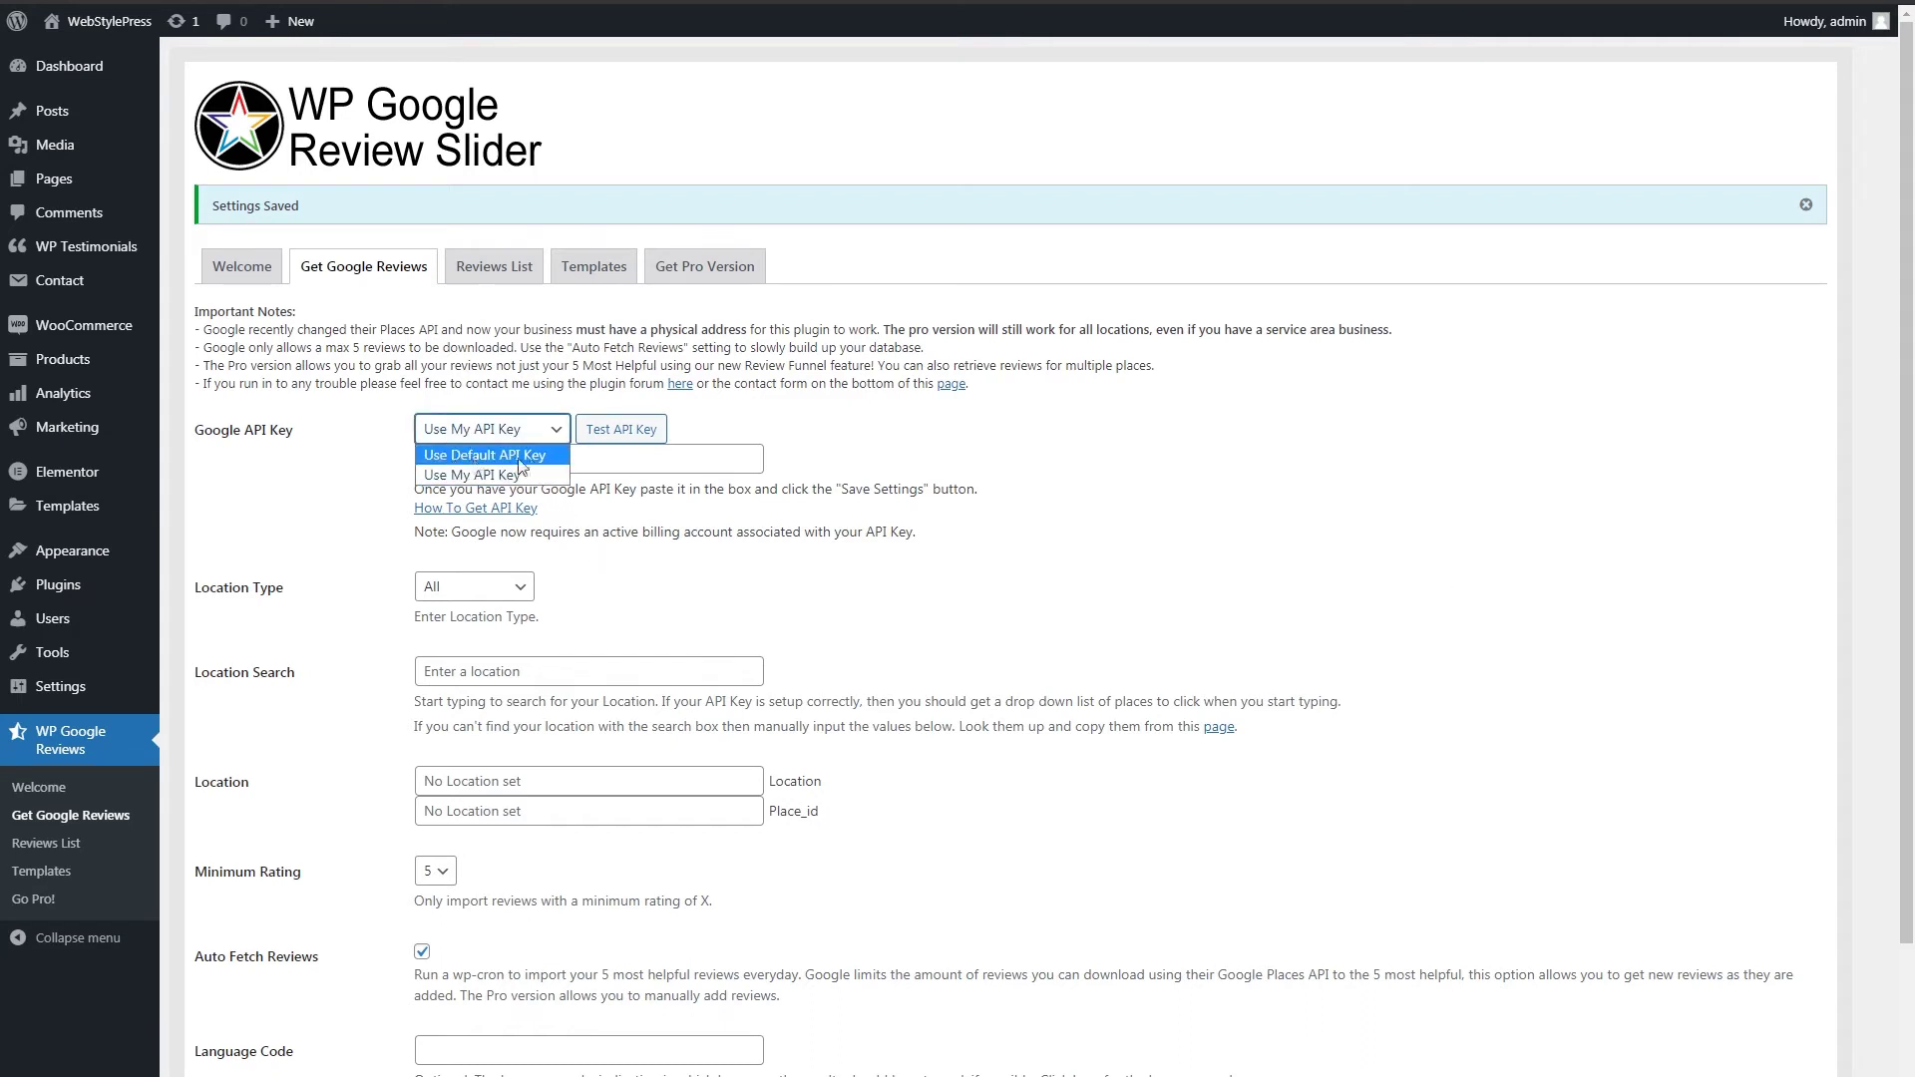
pyautogui.click(538, 457)
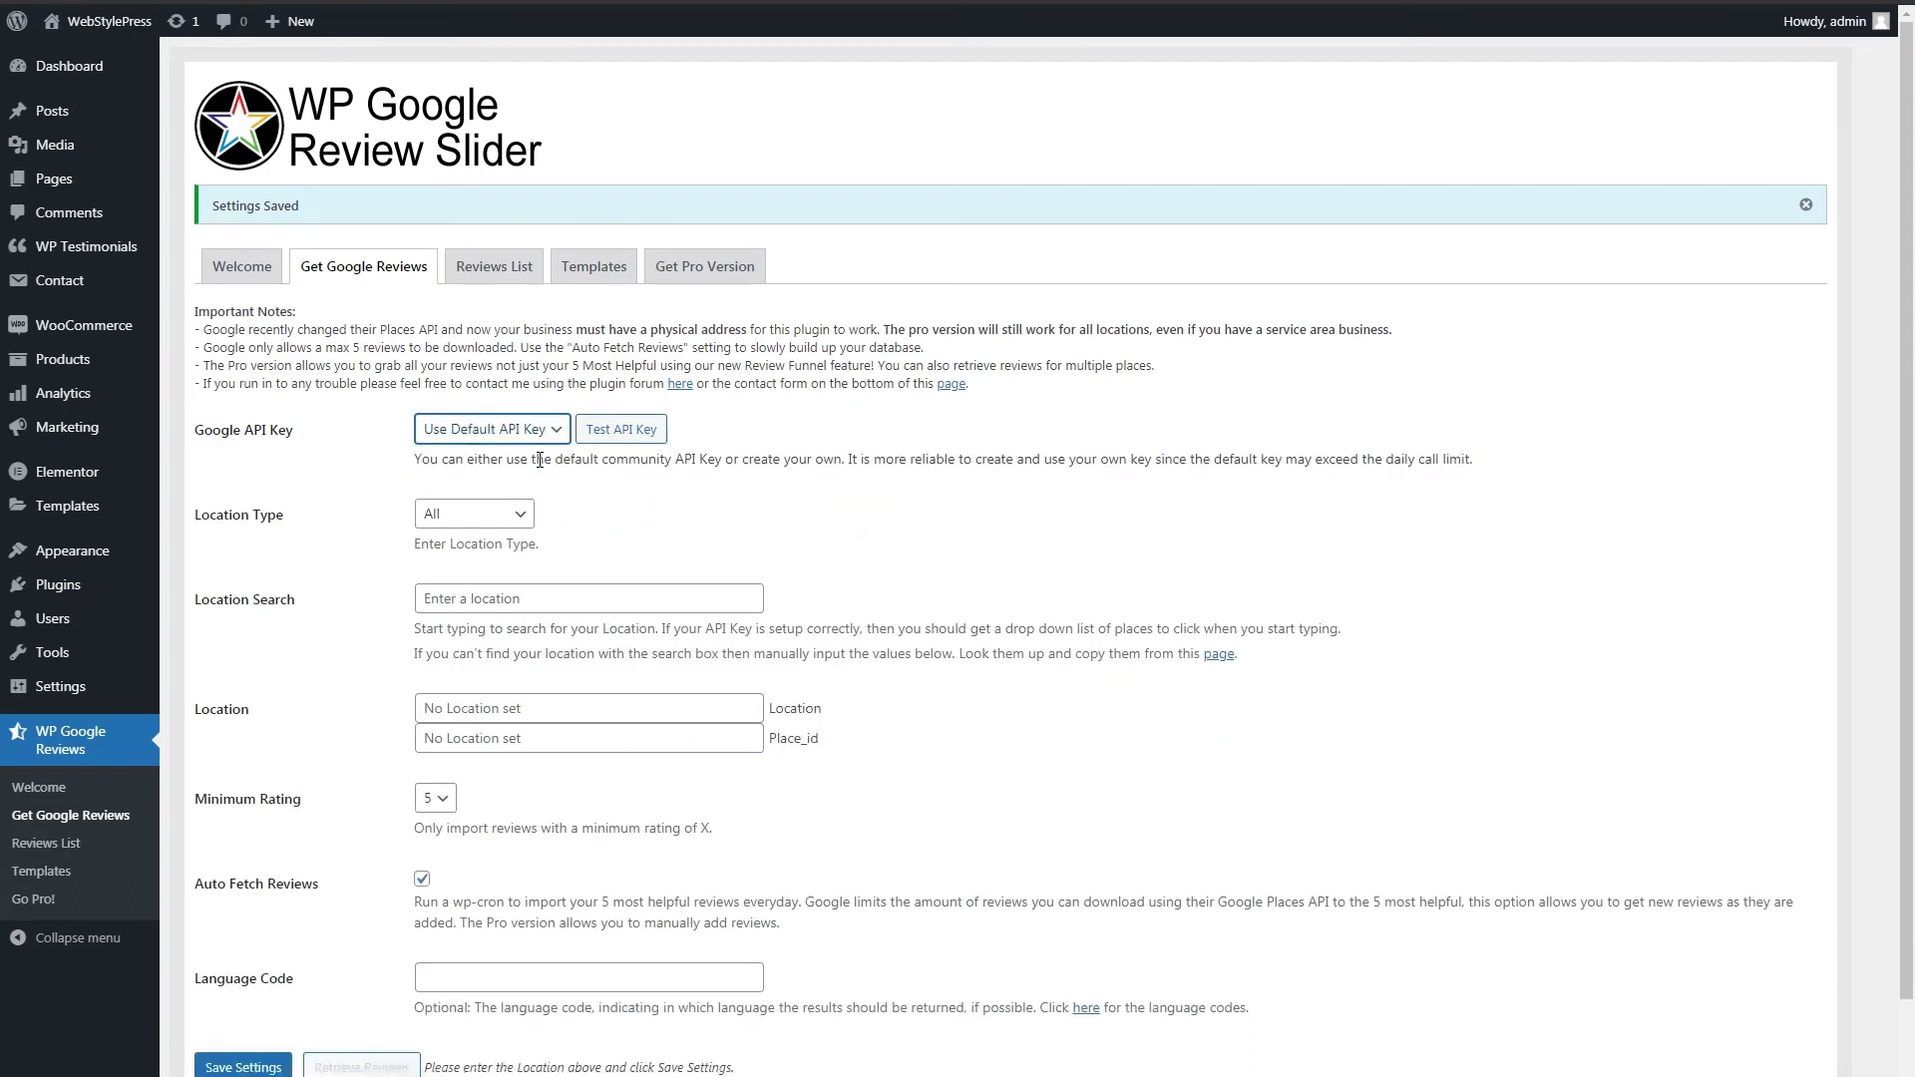
pyautogui.click(620, 429)
pyautogui.moveTo(890, 503); pyautogui.dragTo(1085, 505)
pyautogui.click(1100, 506)
pyautogui.click(1087, 504)
pyautogui.click(1214, 460)
# - Set the Google API key option to Use My API Key and paste the API key into its field
pyautogui.click(499, 431)
pyautogui.click(488, 476)
pyautogui.click(487, 458)
pyautogui.hotkey('ctrl', 'v')
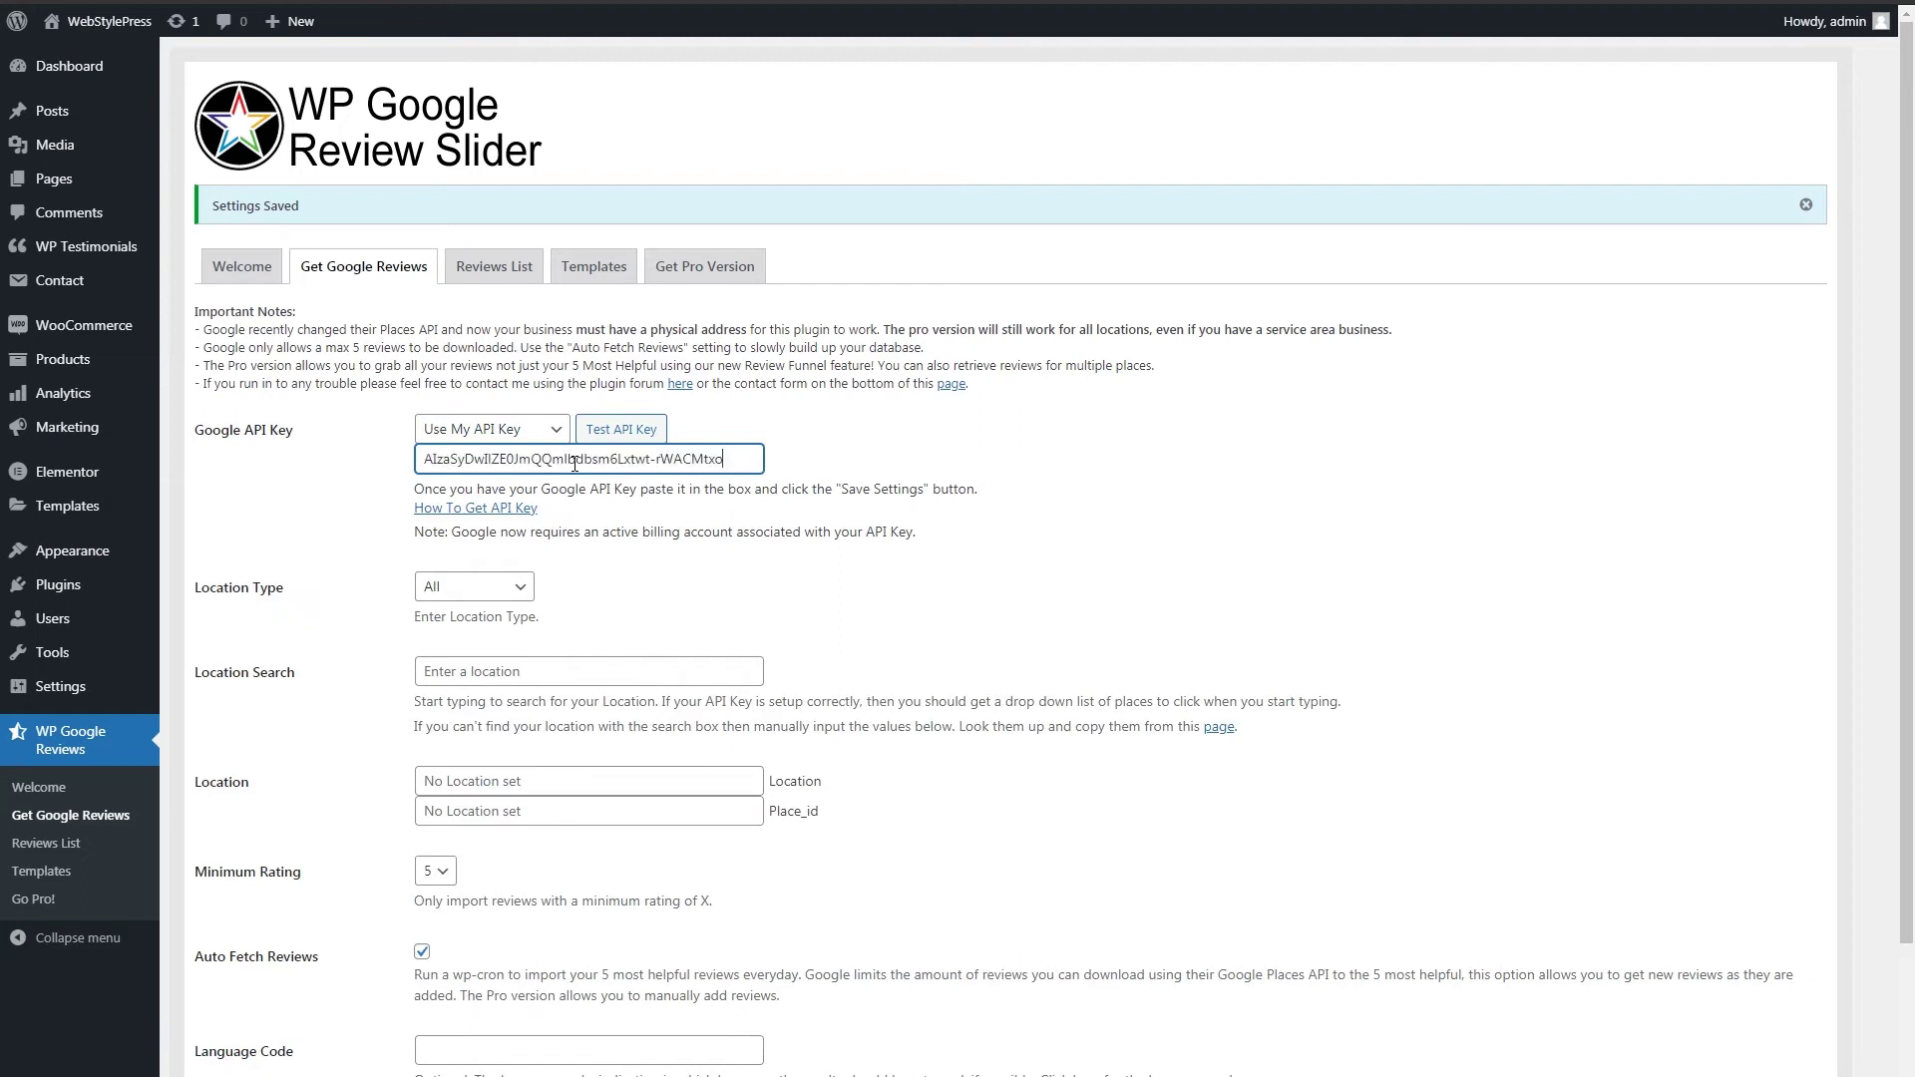
pyautogui.click(984, 498)
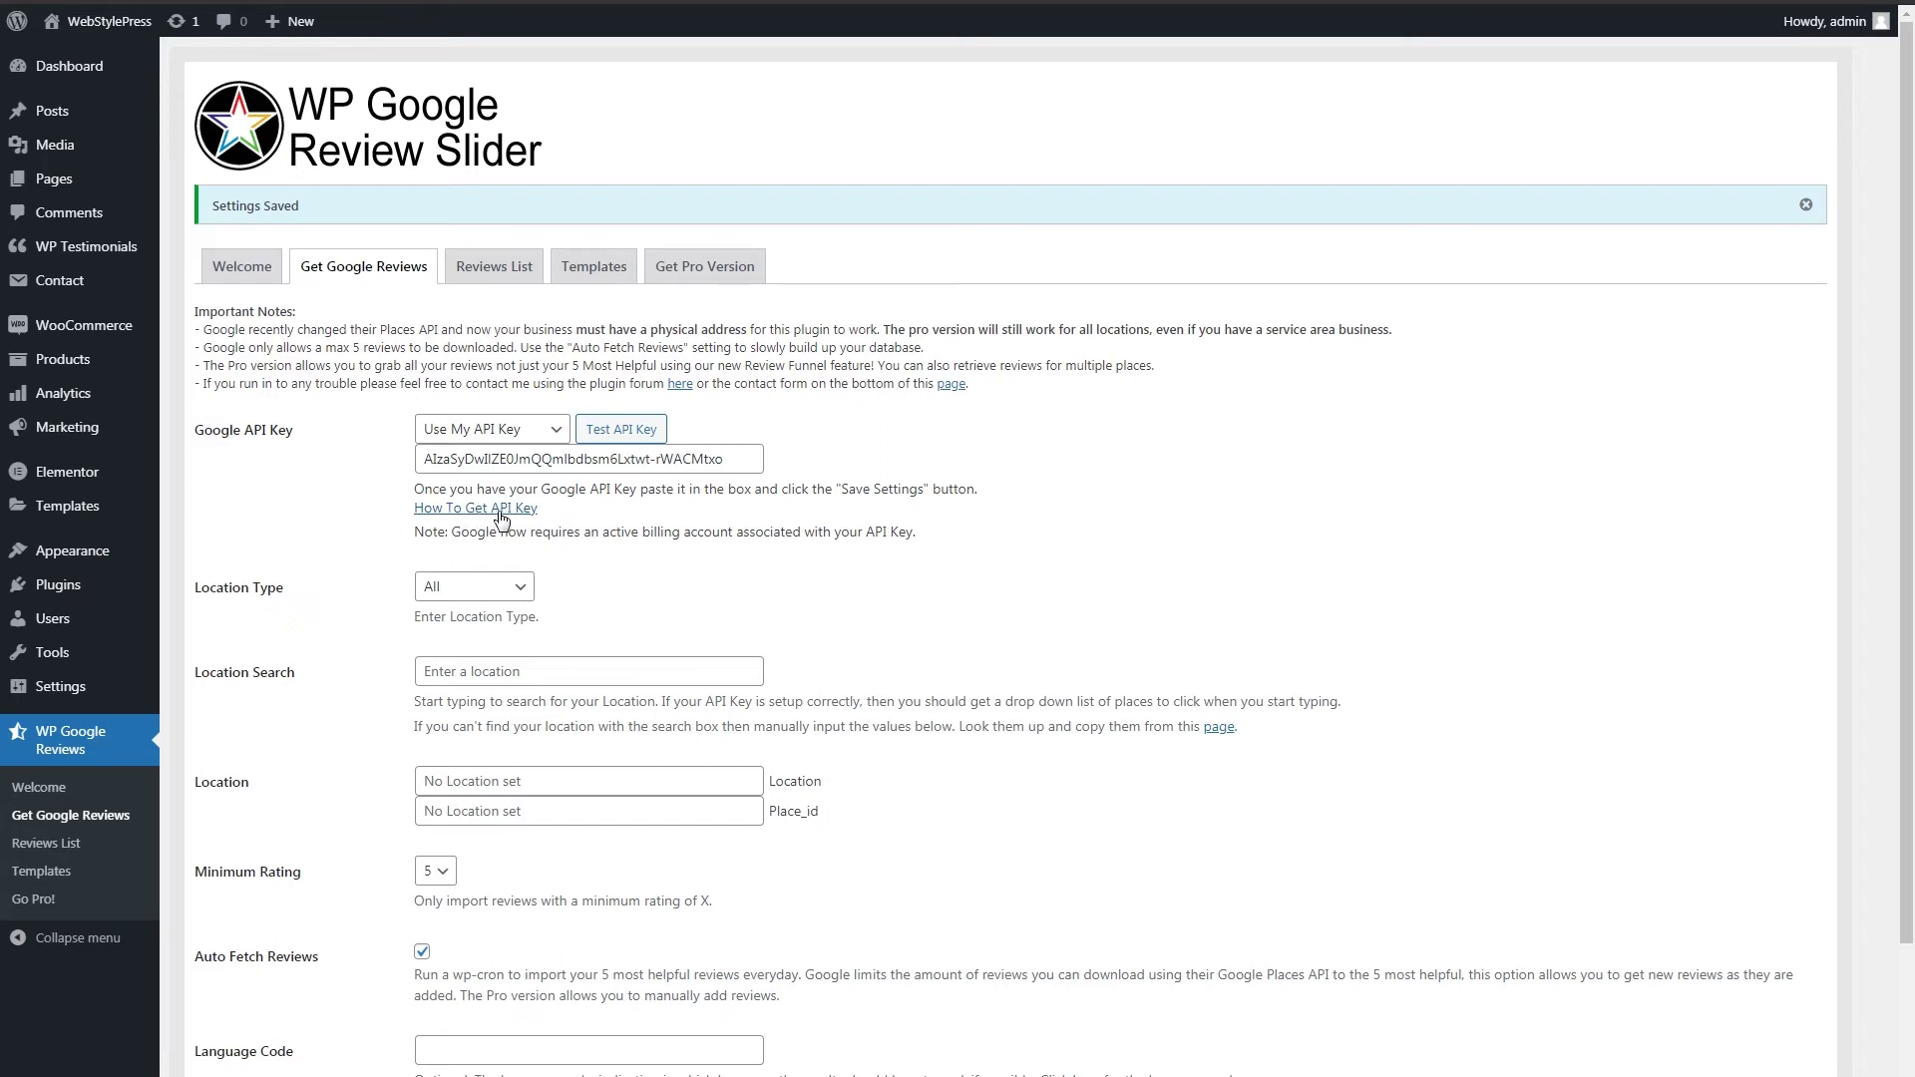
# - Test the pasted API key against the Google server and close the test dialog
pyautogui.moveTo(563, 493); pyautogui.dragTo(814, 492)
pyautogui.click(906, 635)
pyautogui.click(599, 437)
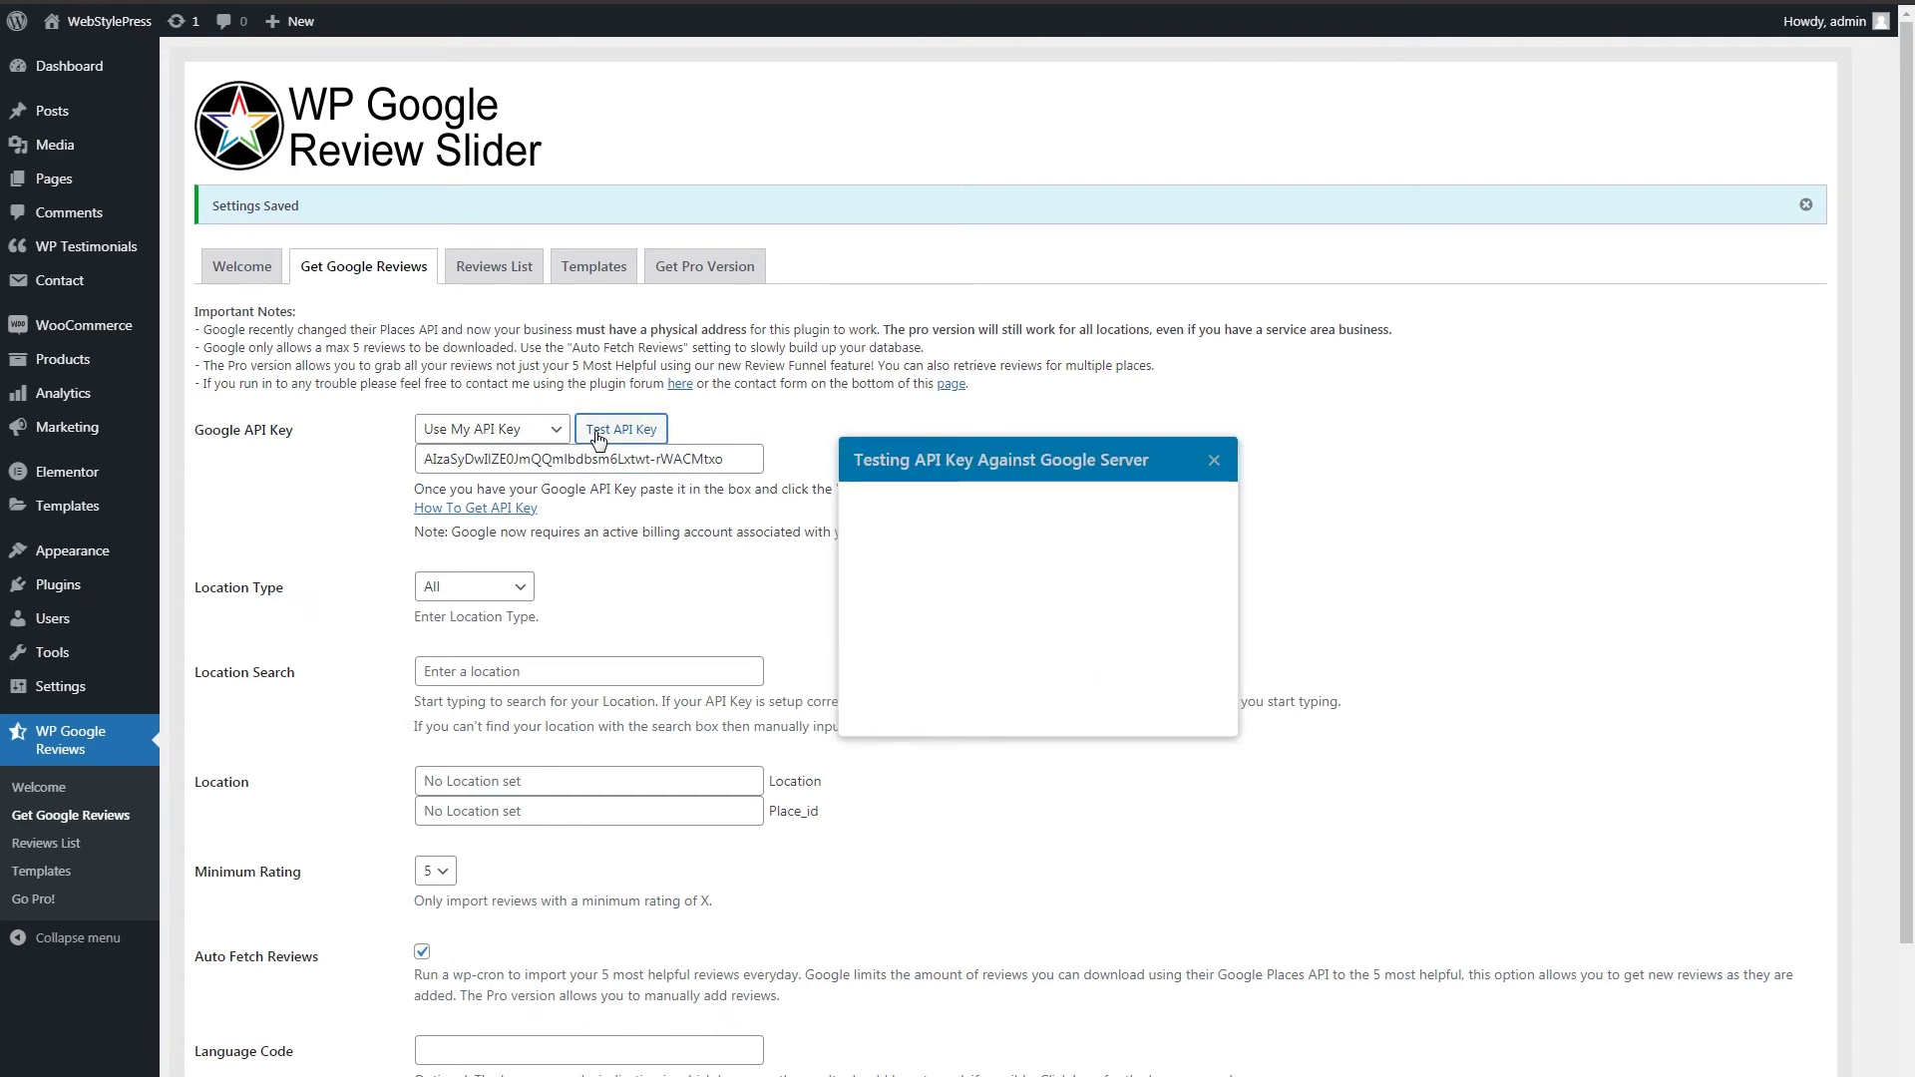
pyautogui.moveTo(895, 519); pyautogui.dragTo(1043, 602)
pyautogui.click(1197, 530)
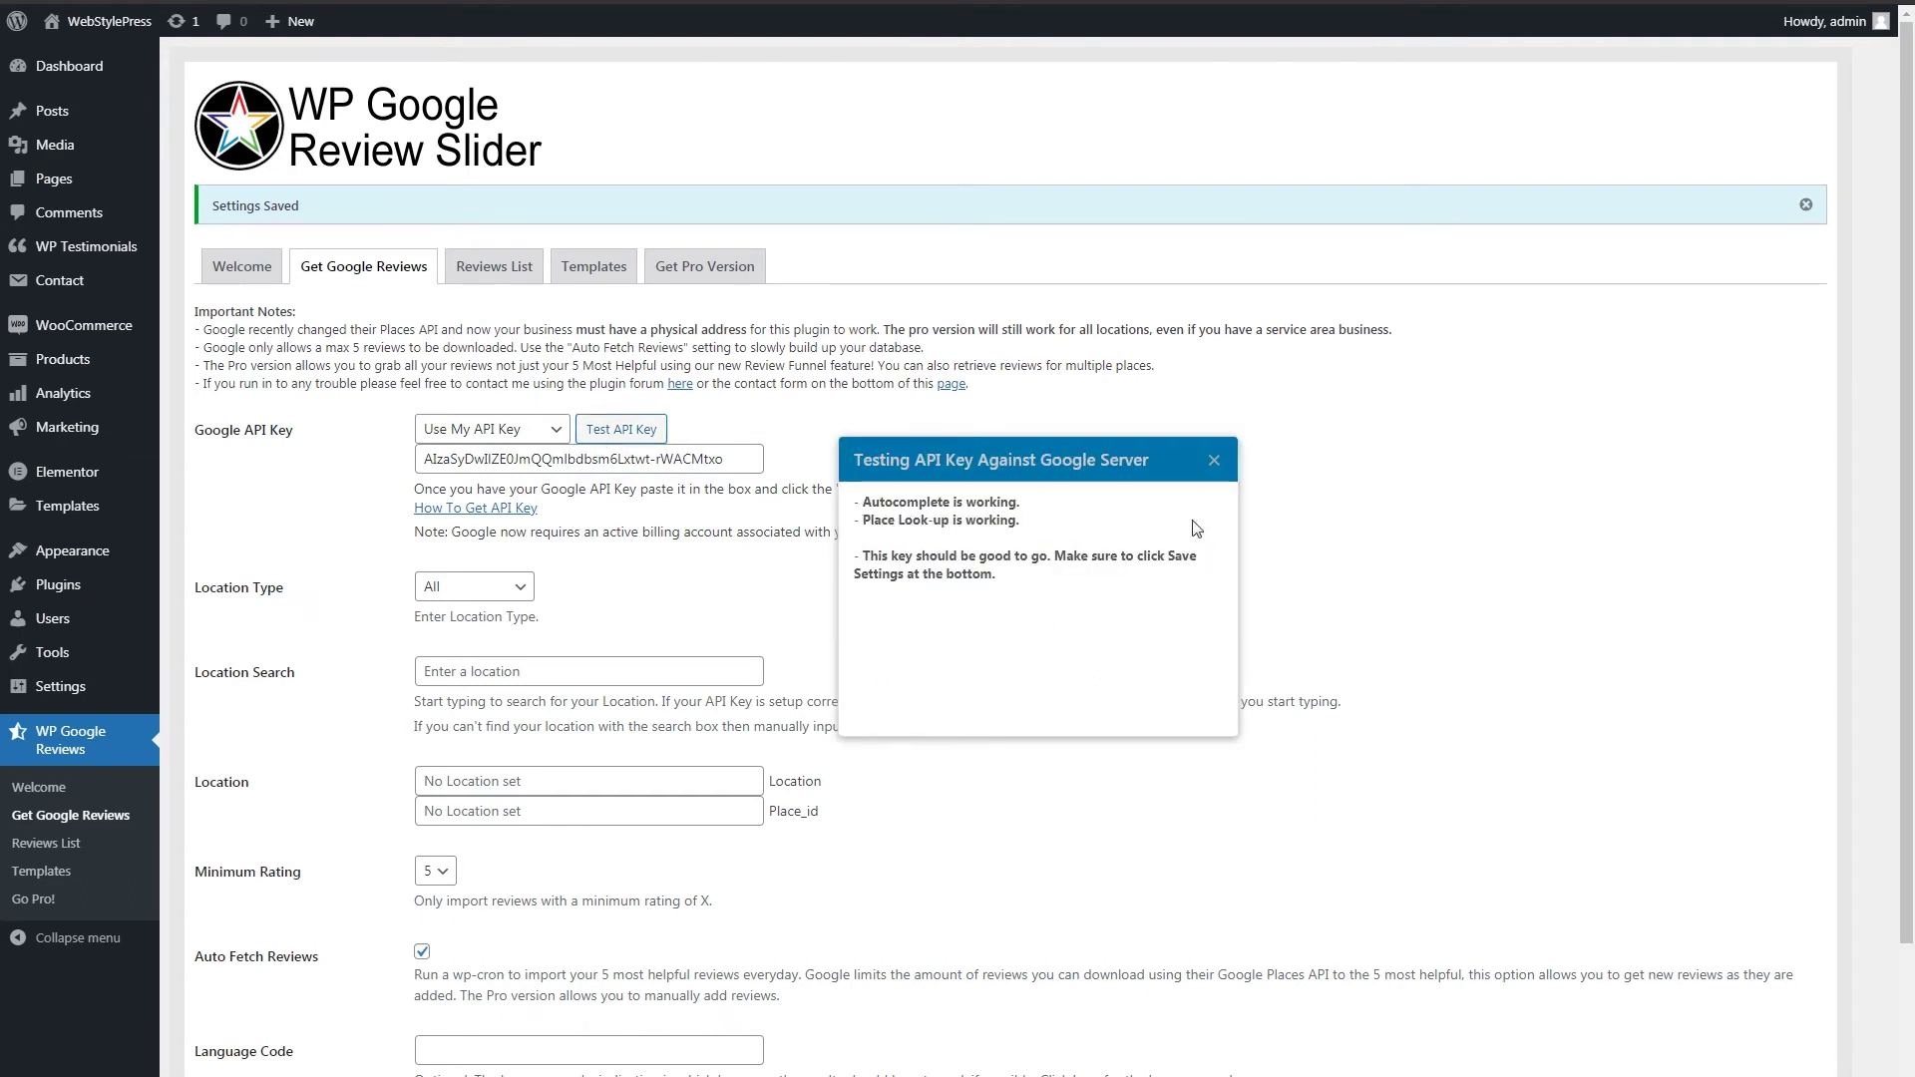
pyautogui.click(1214, 460)
# - Save the Google review settings with the tested API key
pyautogui.click(582, 664)
pyautogui.click(1195, 626)
pyautogui.scroll(-3, 1192, 558)
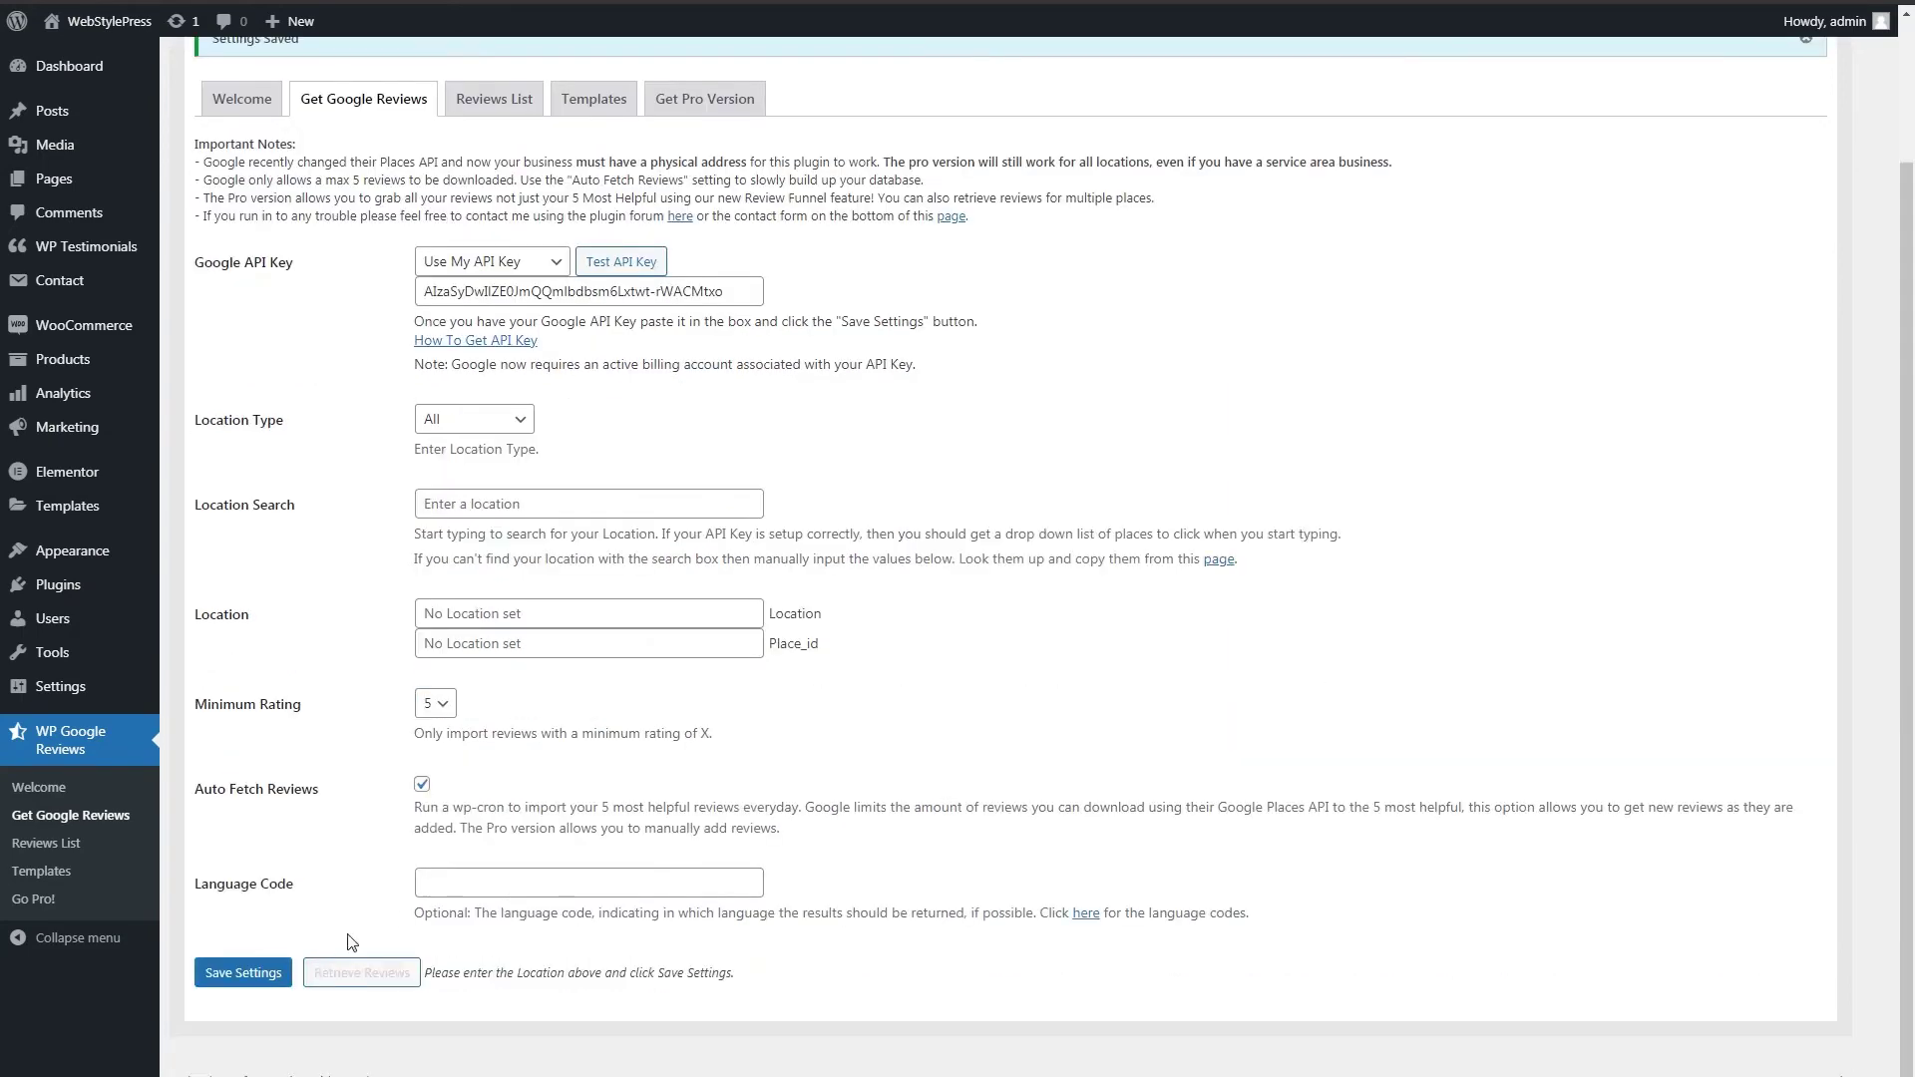
pyautogui.click(205, 985)
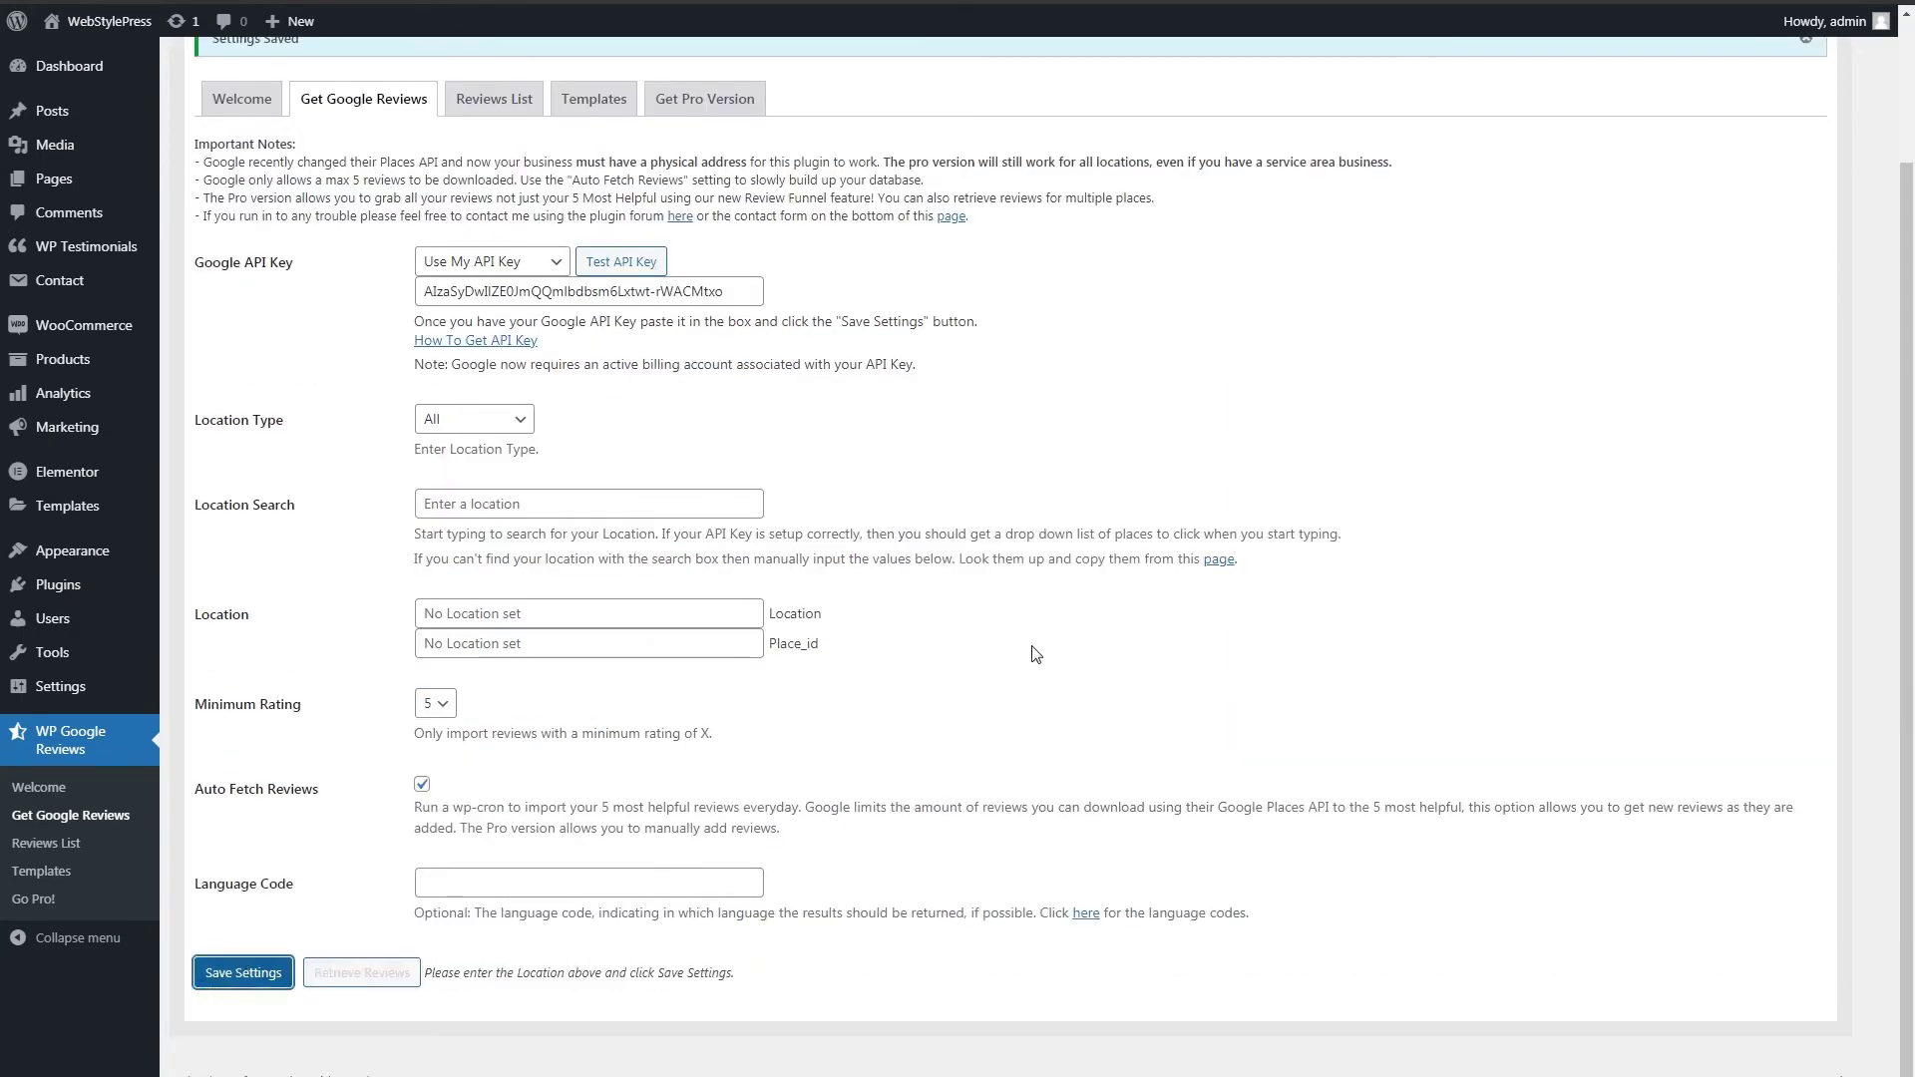
# - Search the locations for "fridayhost" and choose the FridayHost suggestion in Lahore to fill in the location name and place ID
pyautogui.click(499, 672)
pyautogui.write('fridayhost')
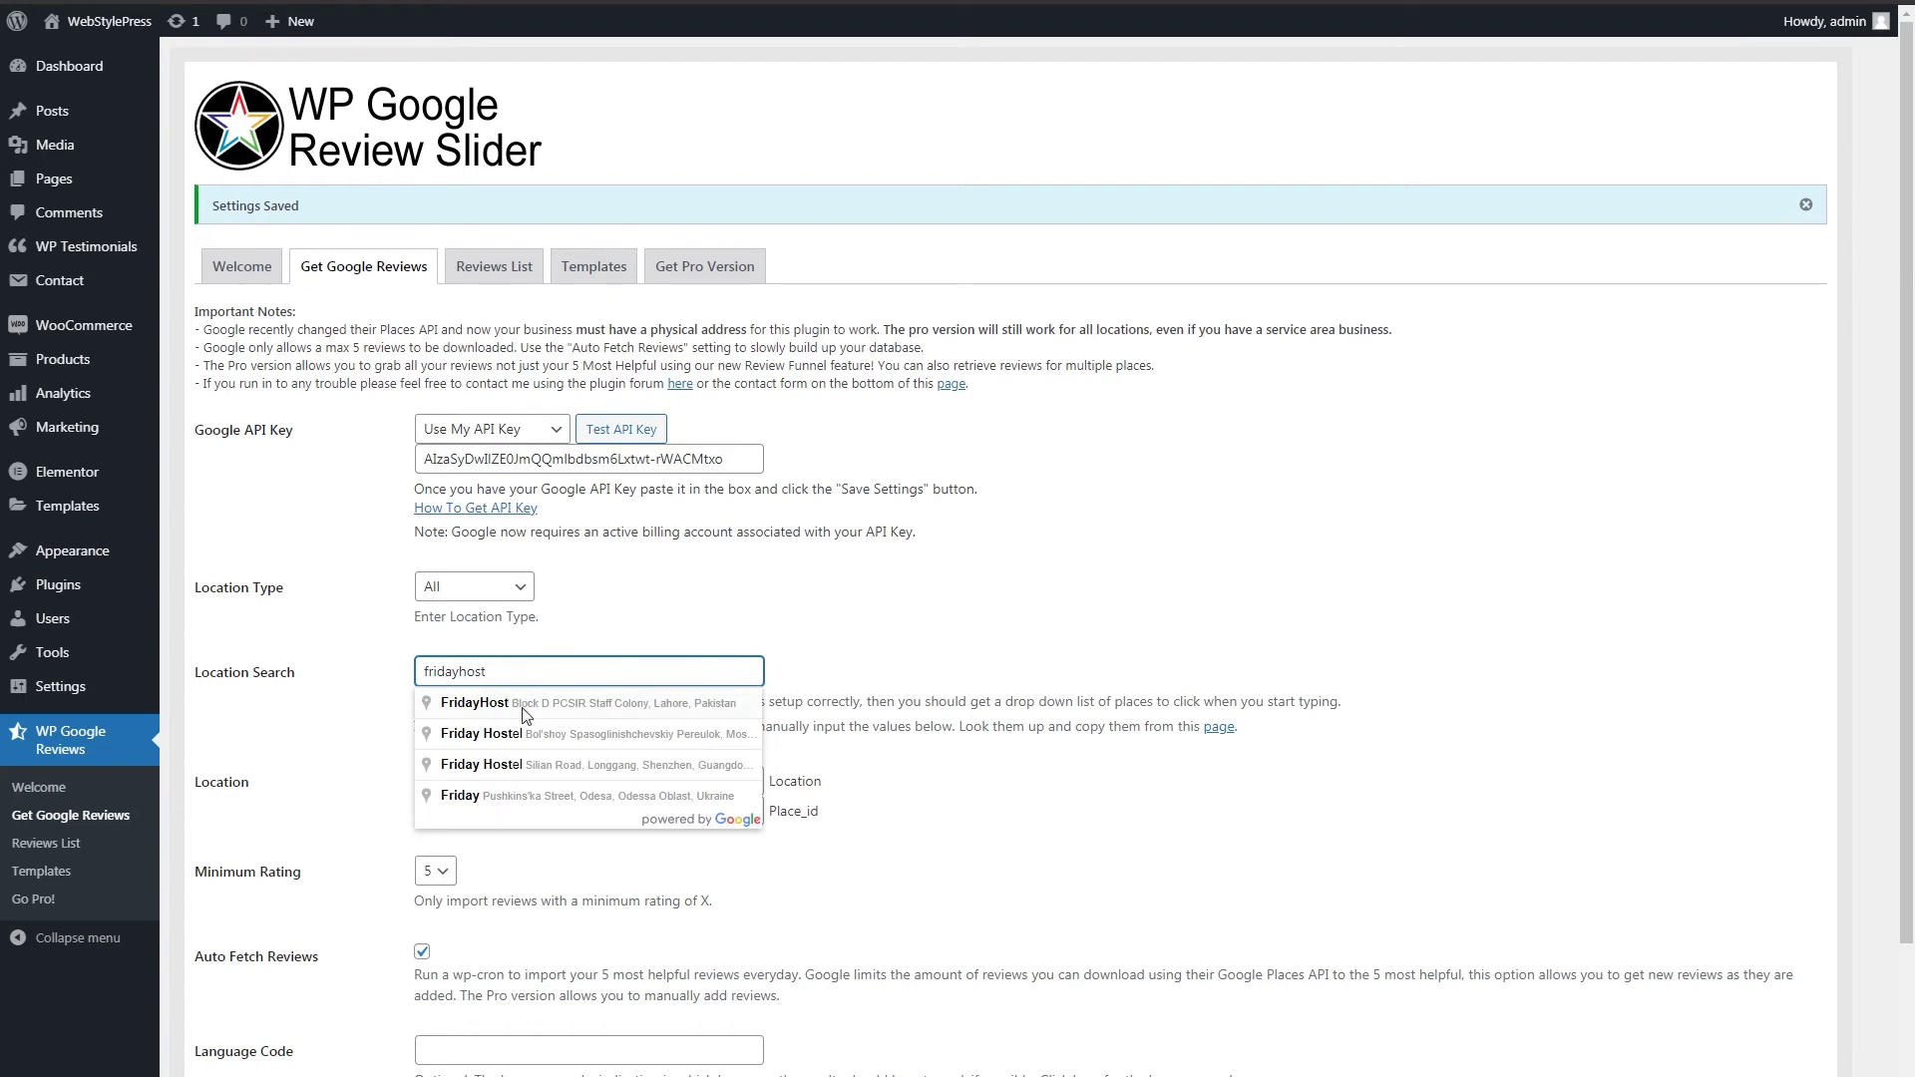
pyautogui.click(526, 703)
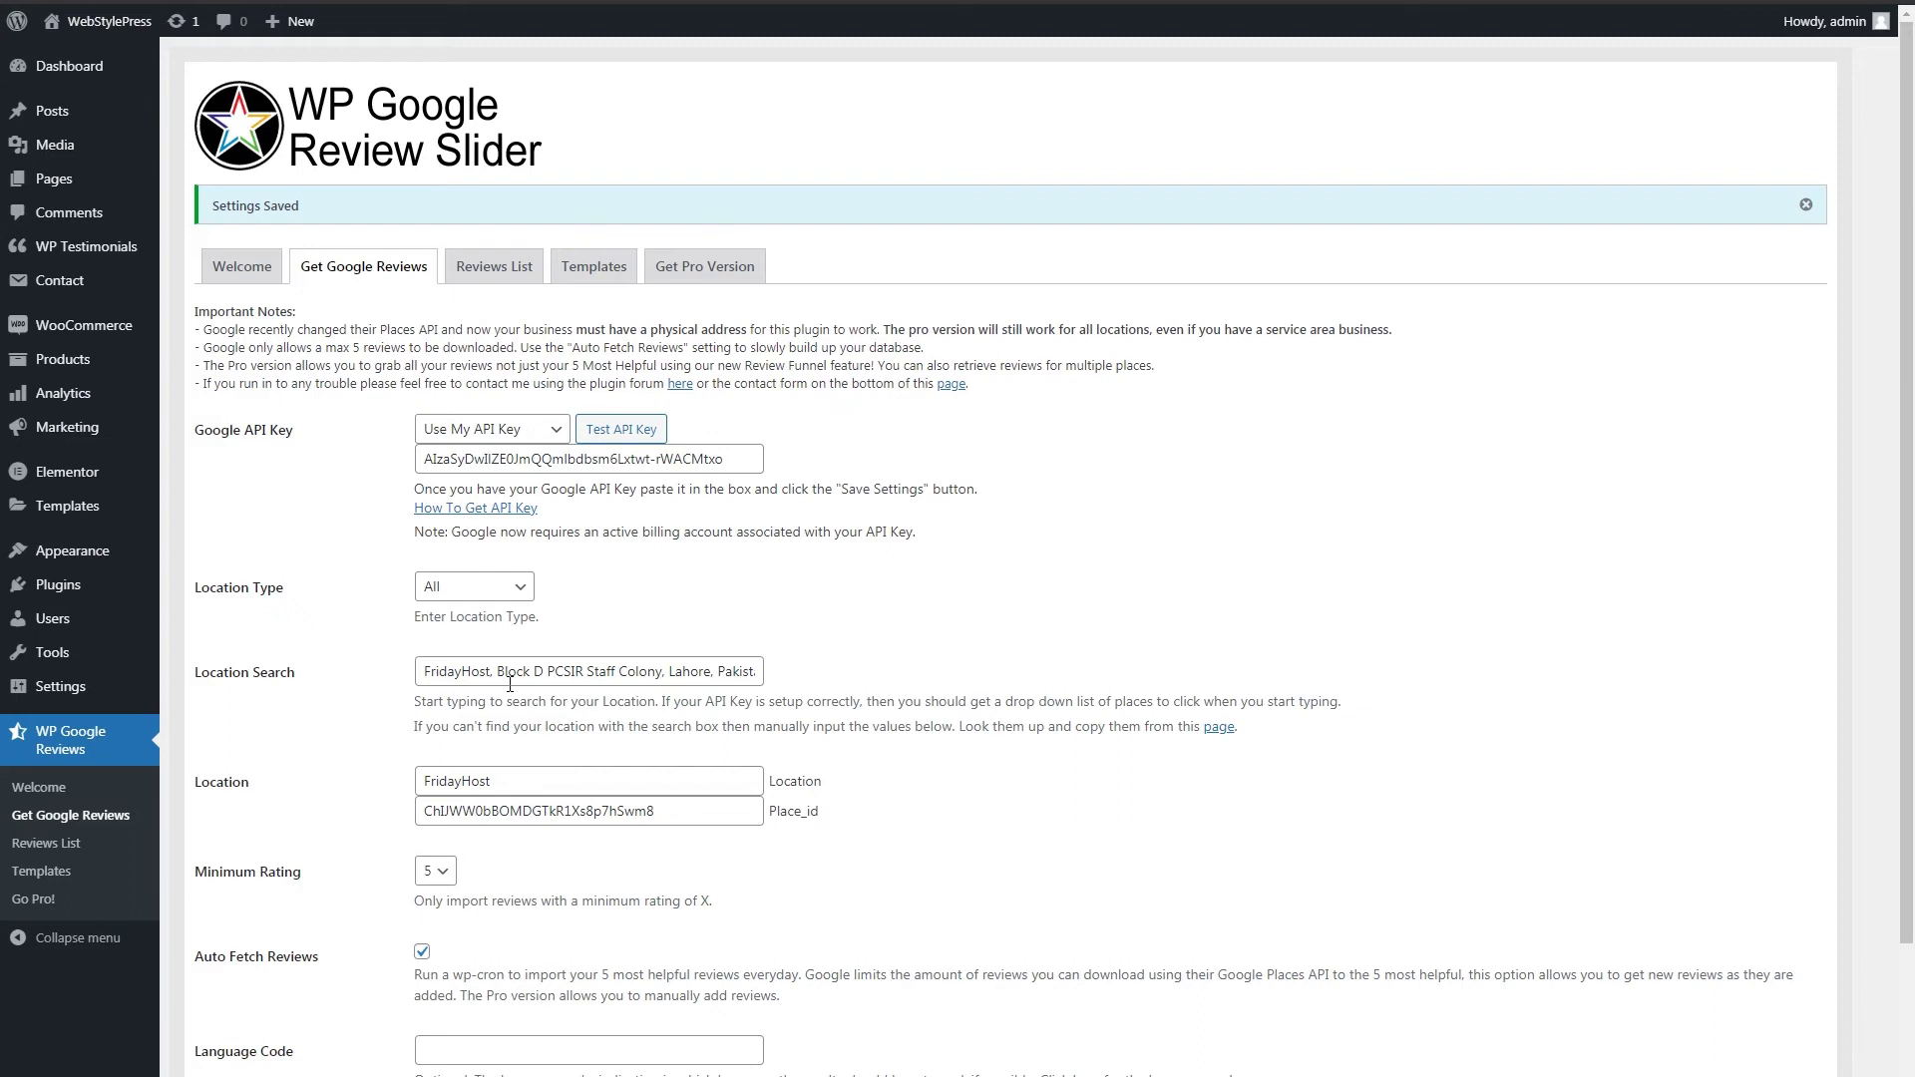
pyautogui.moveTo(218, 786); pyautogui.dragTo(374, 790)
pyautogui.moveTo(494, 782); pyautogui.dragTo(418, 782)
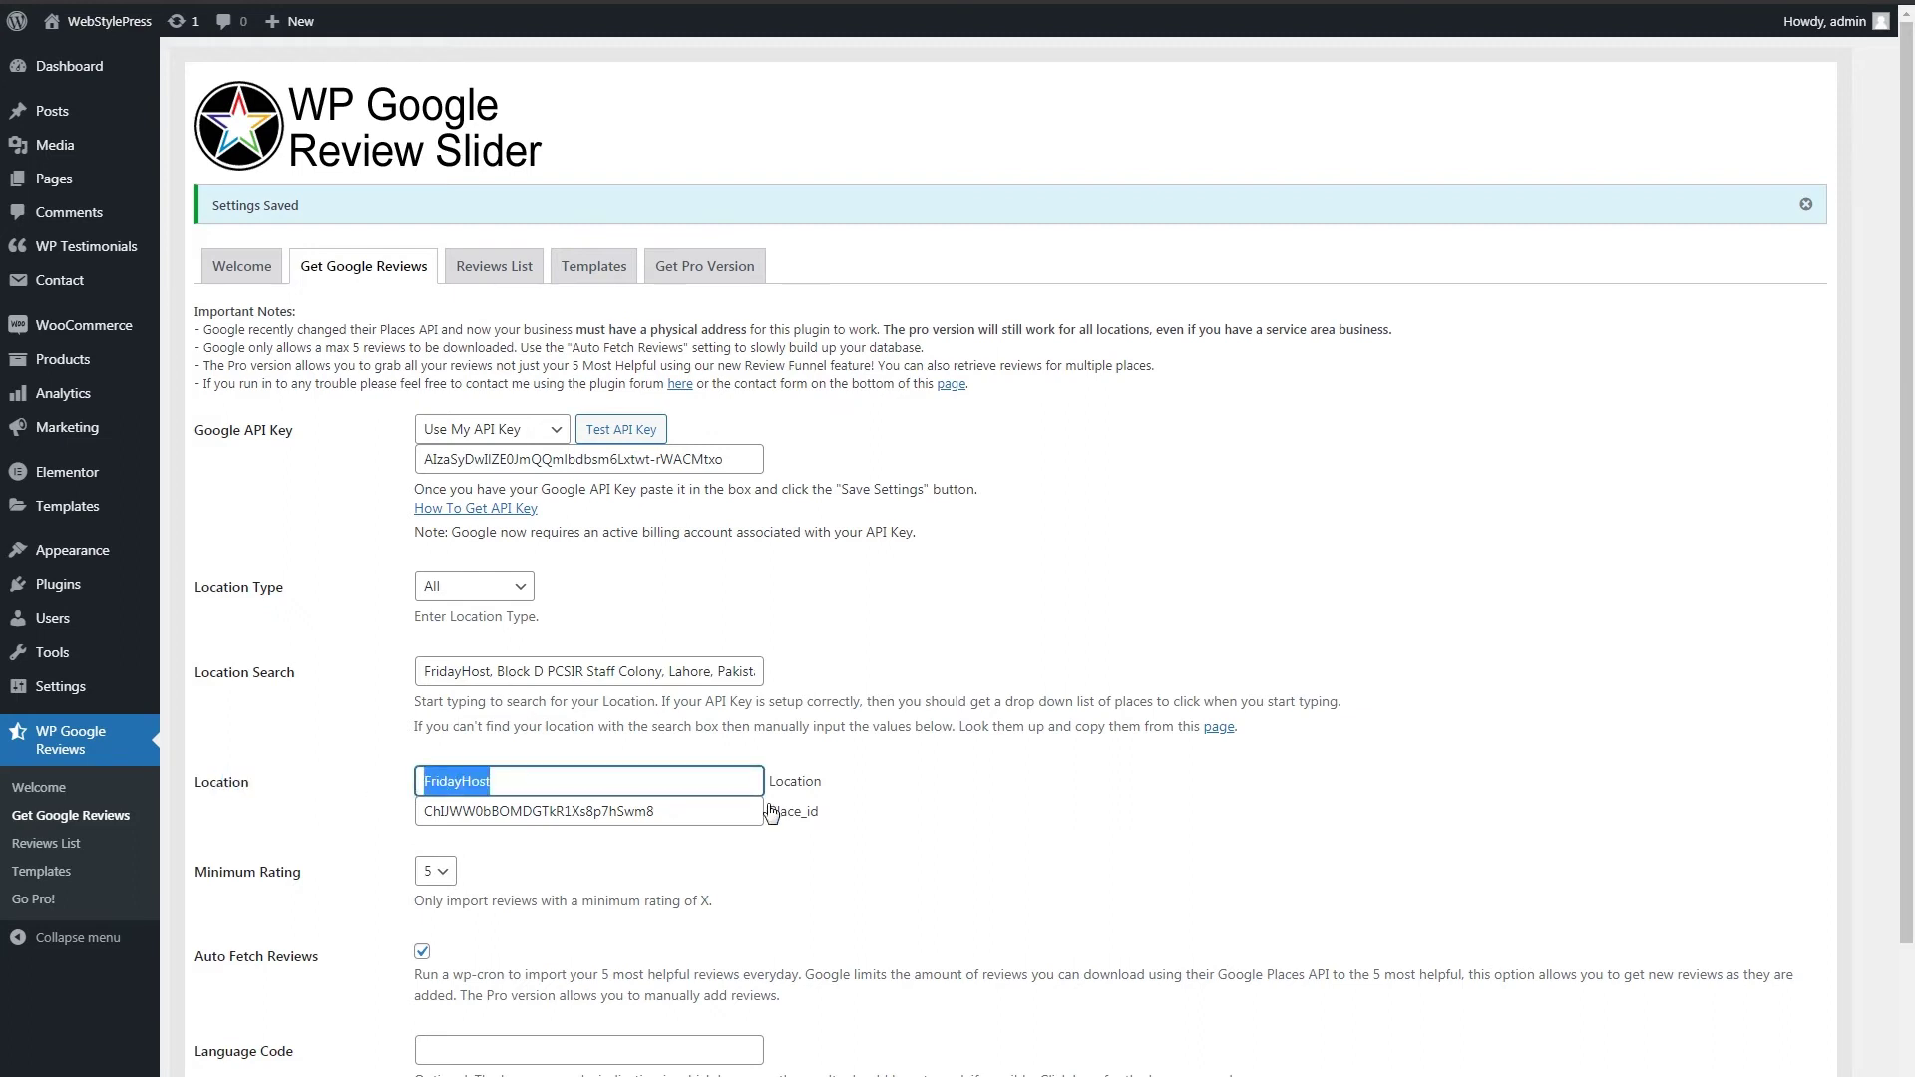
pyautogui.click(681, 811)
pyautogui.click(1204, 817)
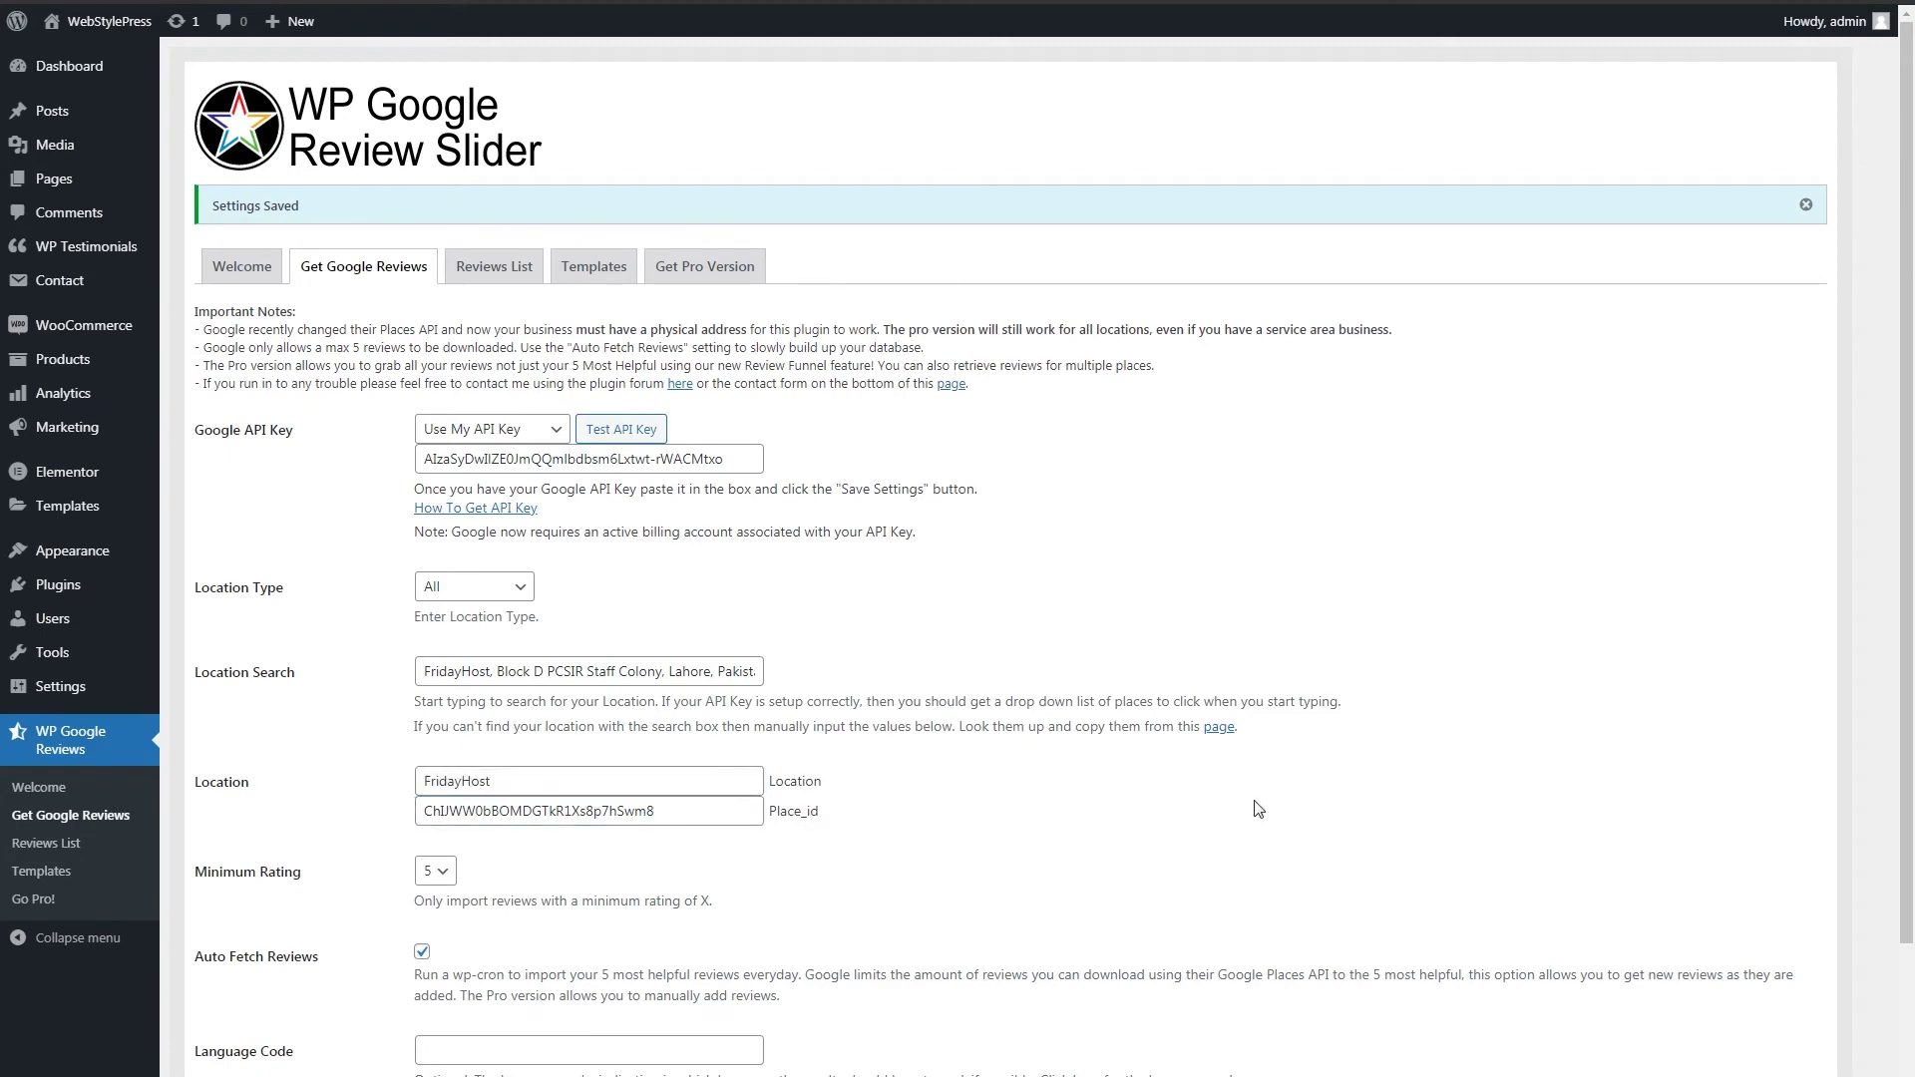
# - Keep the minimum rating at 5 and save the settings for the chosen location
pyautogui.scroll(-2, 1534, 749)
pyautogui.click(436, 704)
pyautogui.click(438, 710)
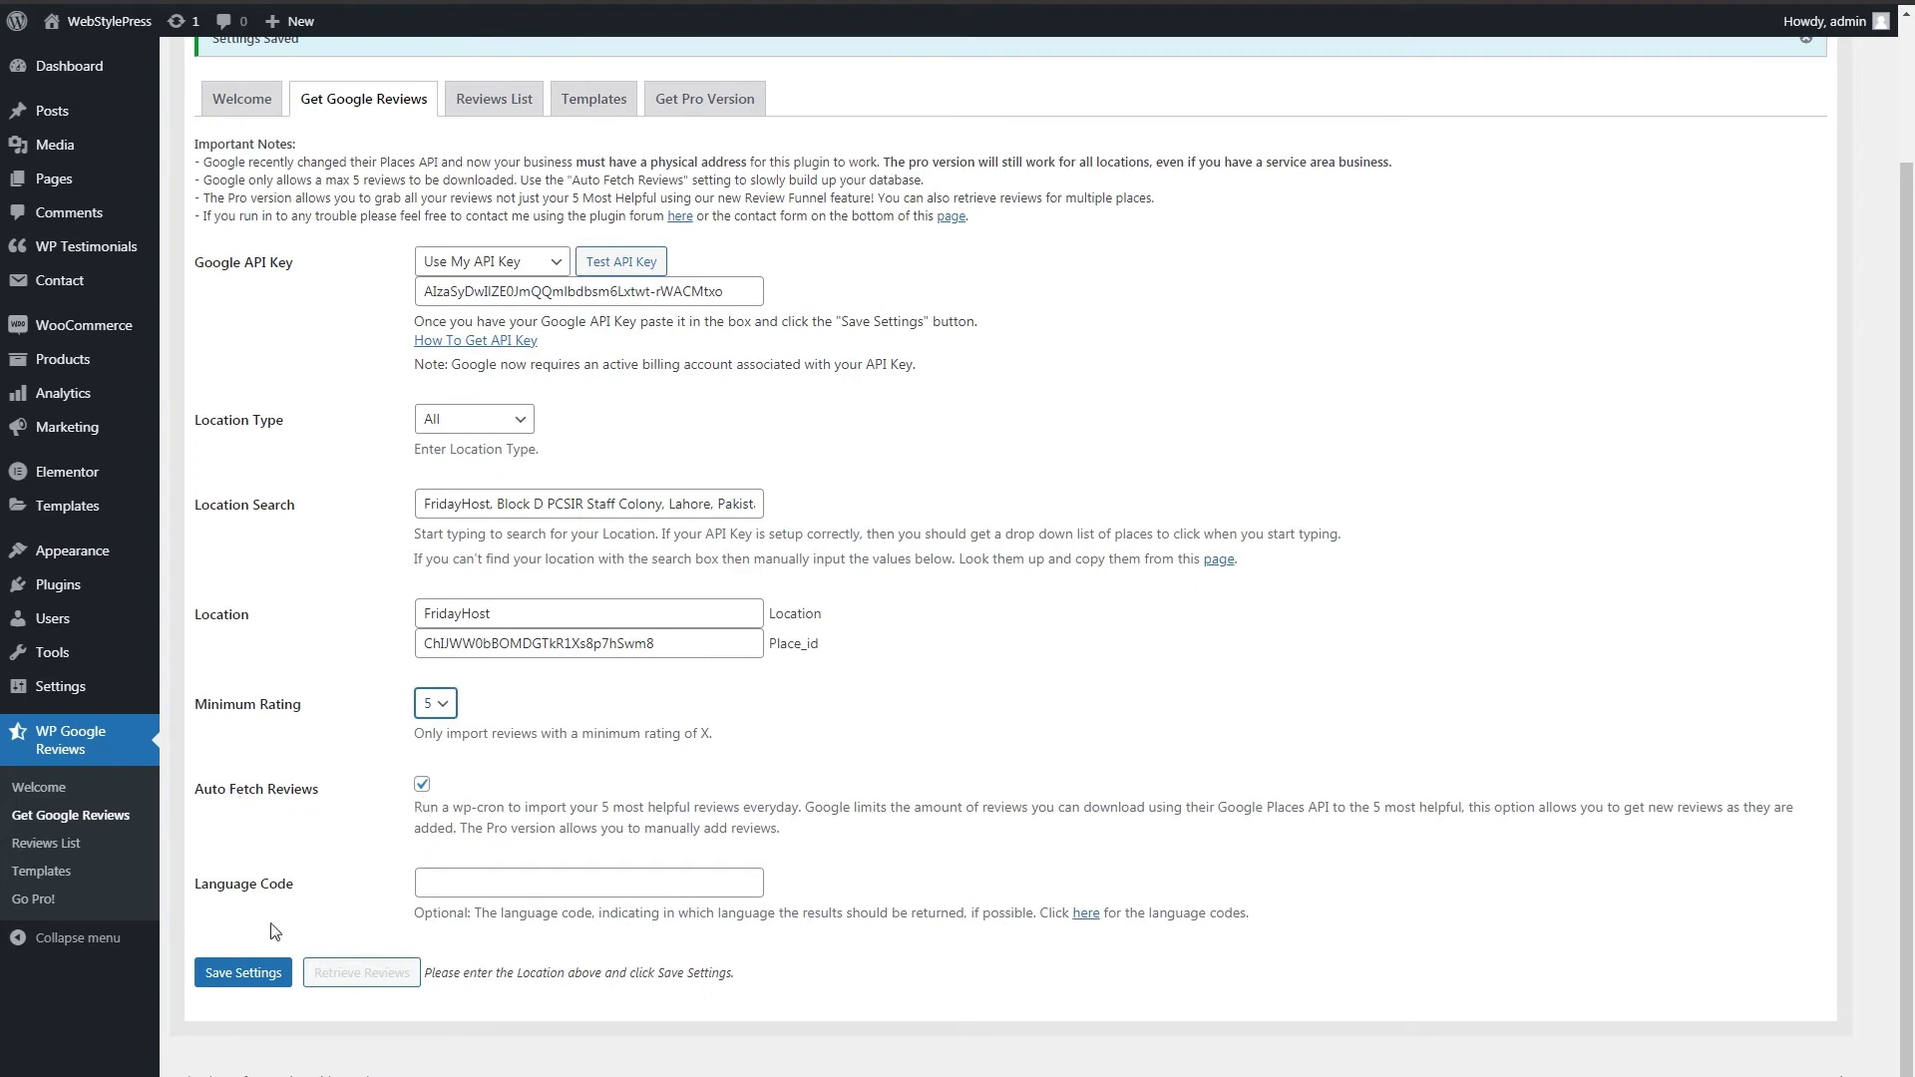
pyautogui.click(244, 979)
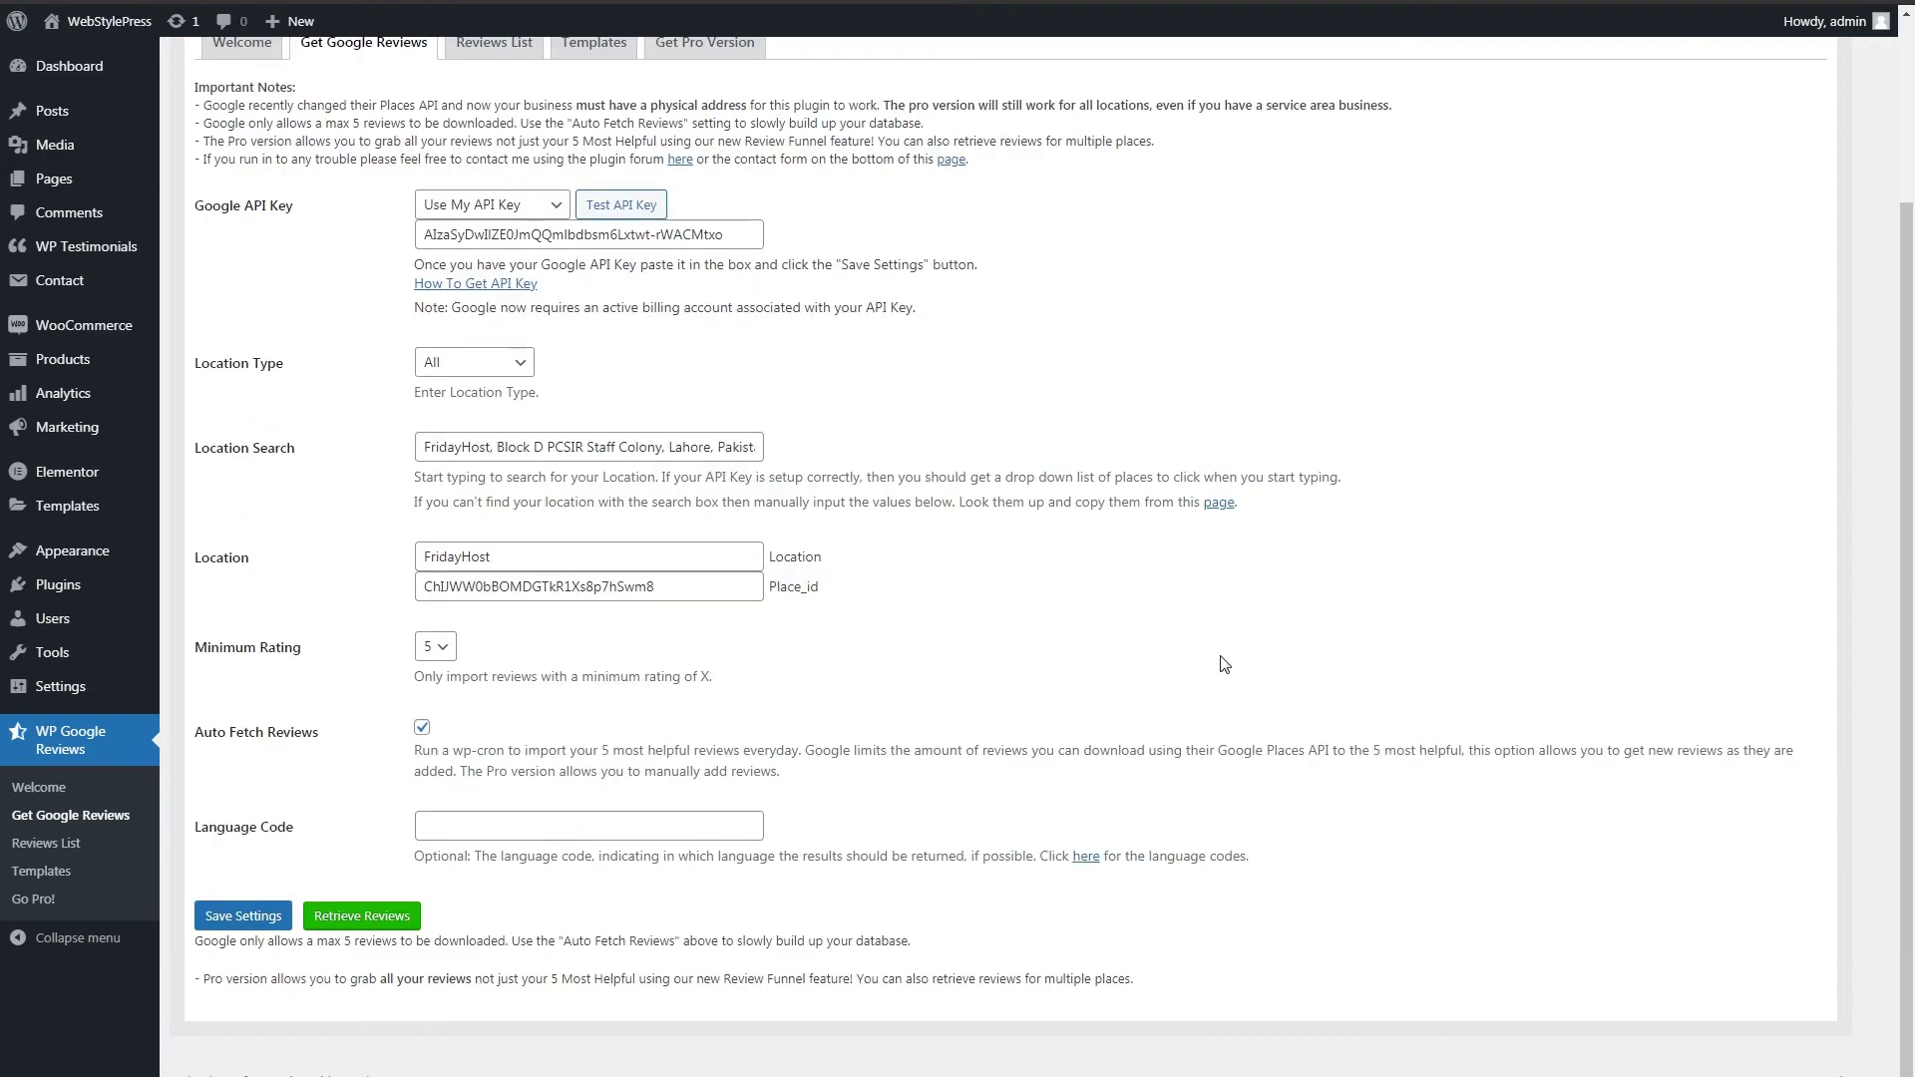
# - Retrieve the Google reviews for FridayHost, close the download dialog and open the list of downloaded reviews
pyautogui.click(385, 923)
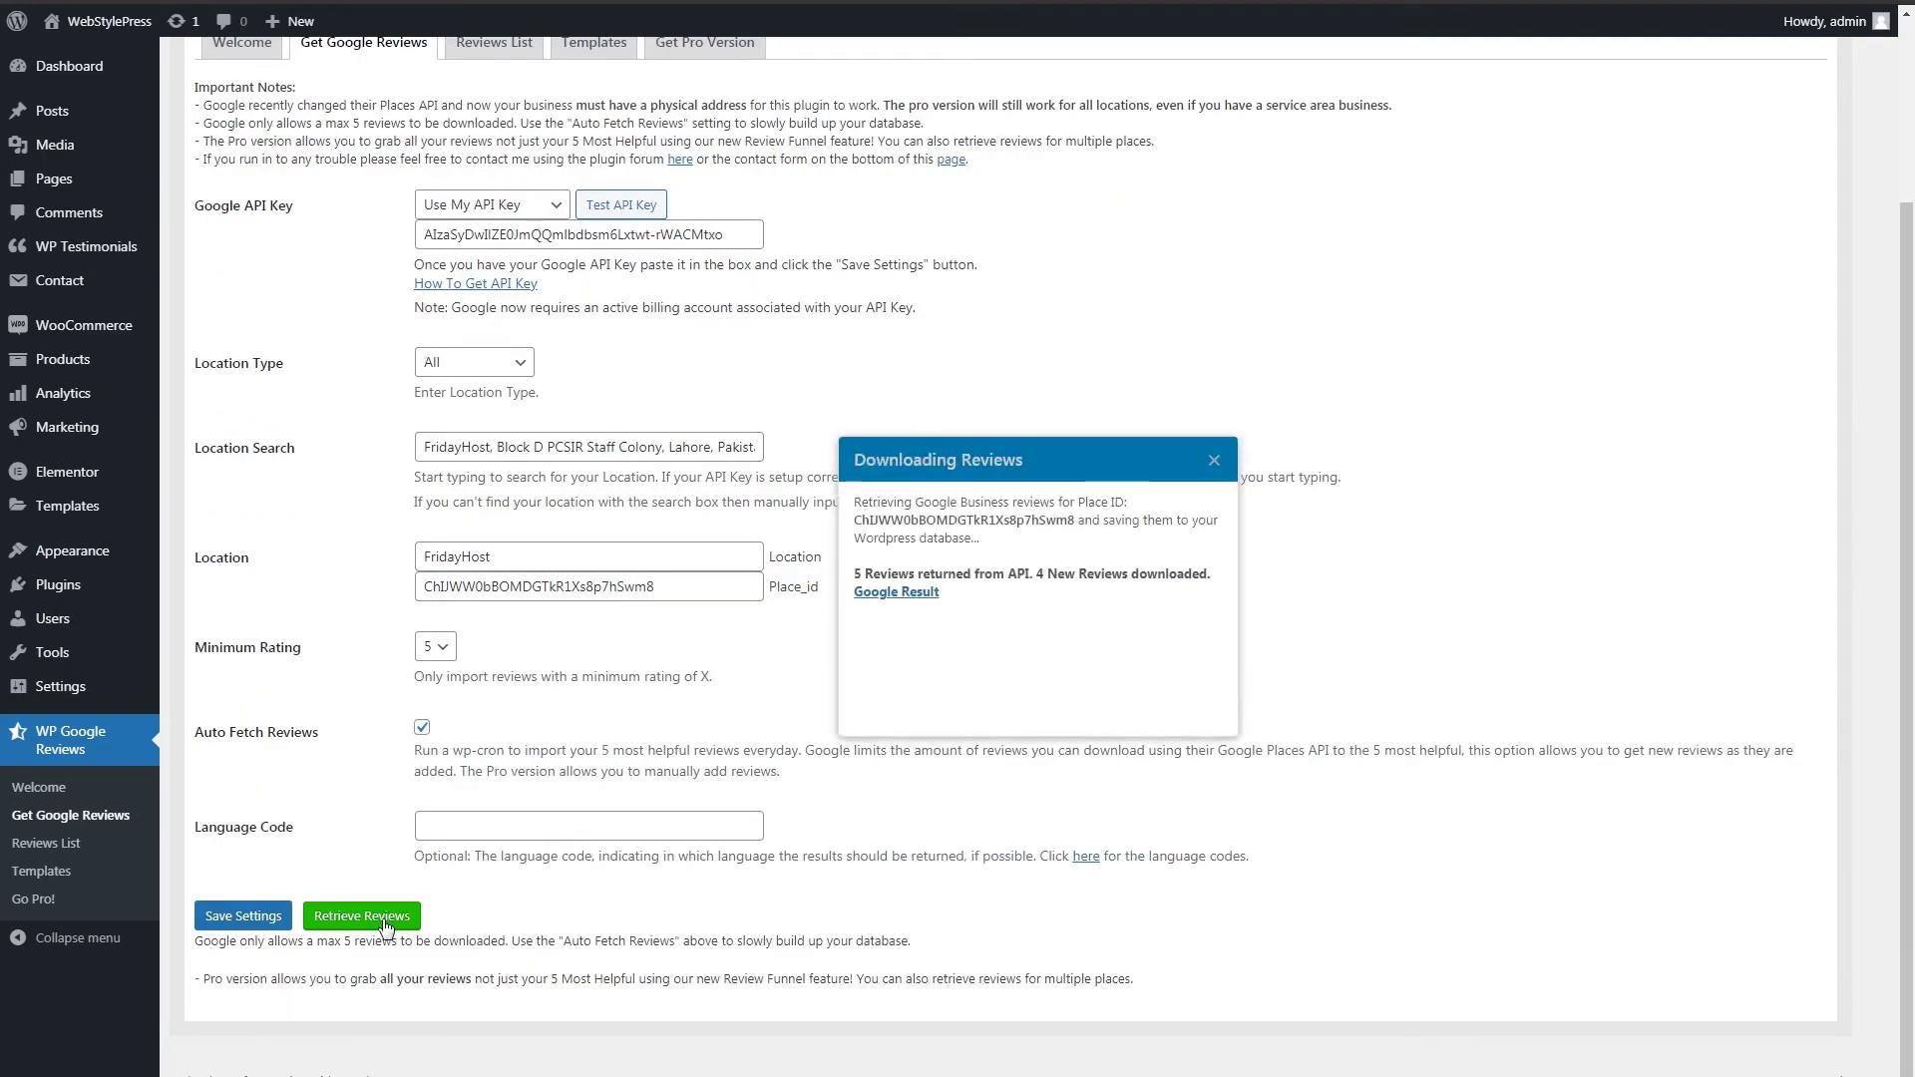
pyautogui.moveTo(854, 574); pyautogui.dragTo(1108, 569)
pyautogui.click(1108, 570)
pyautogui.click(1214, 460)
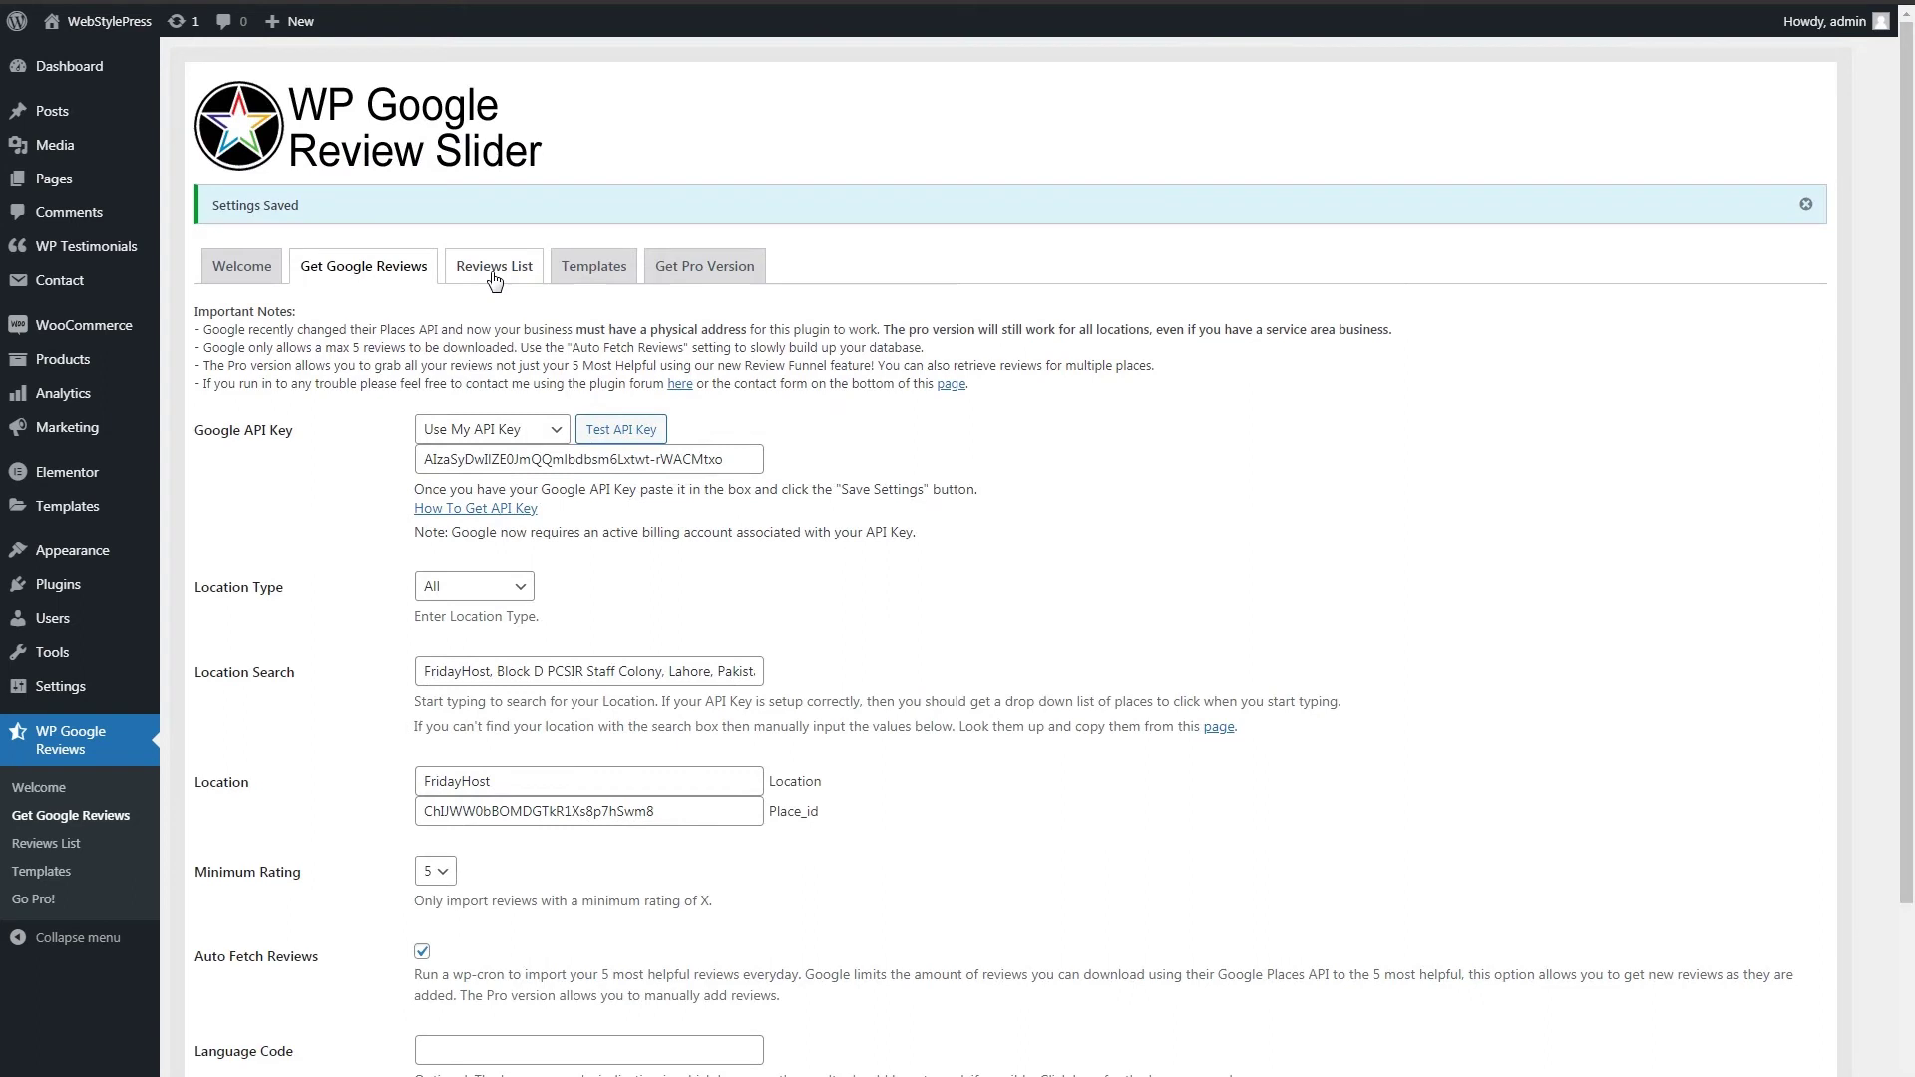
pyautogui.click(482, 270)
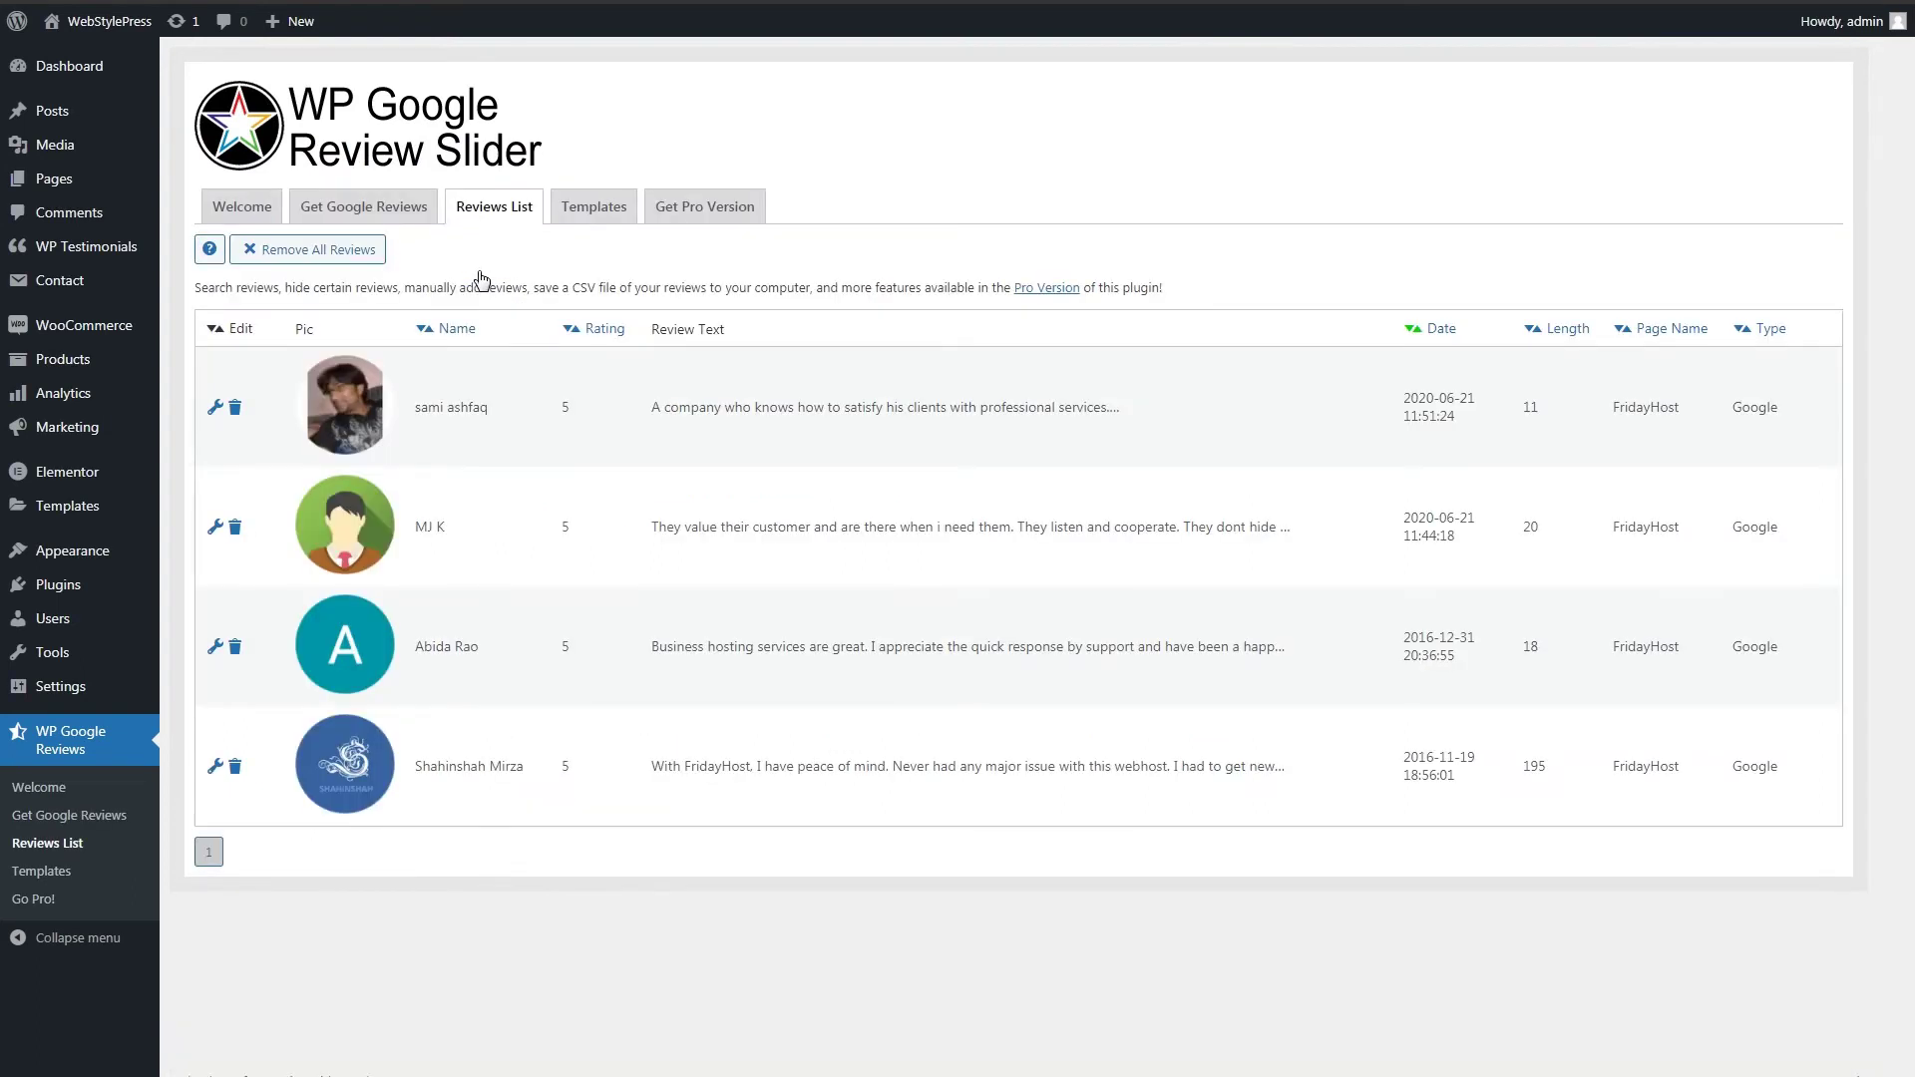
# - Start a new reviews template and title it "reviews slider"
pyautogui.click(590, 217)
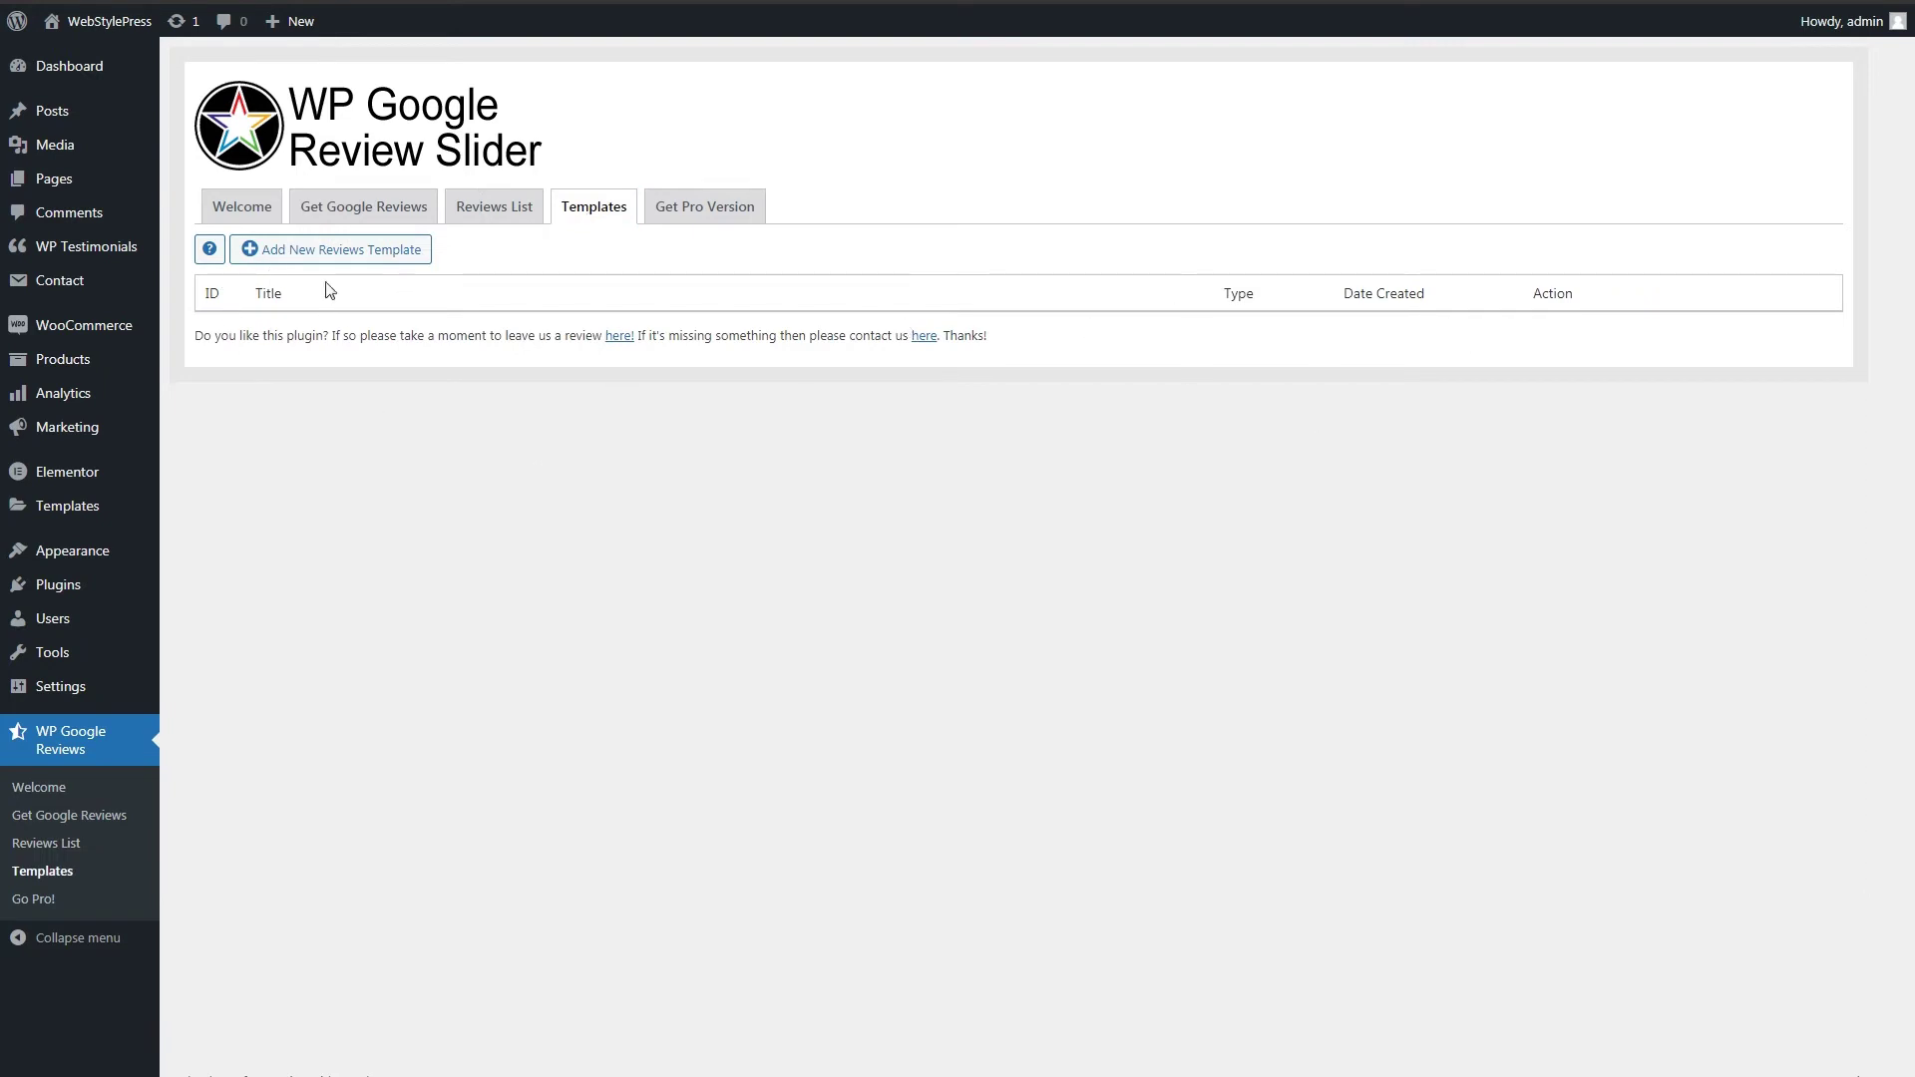
pyautogui.click(358, 257)
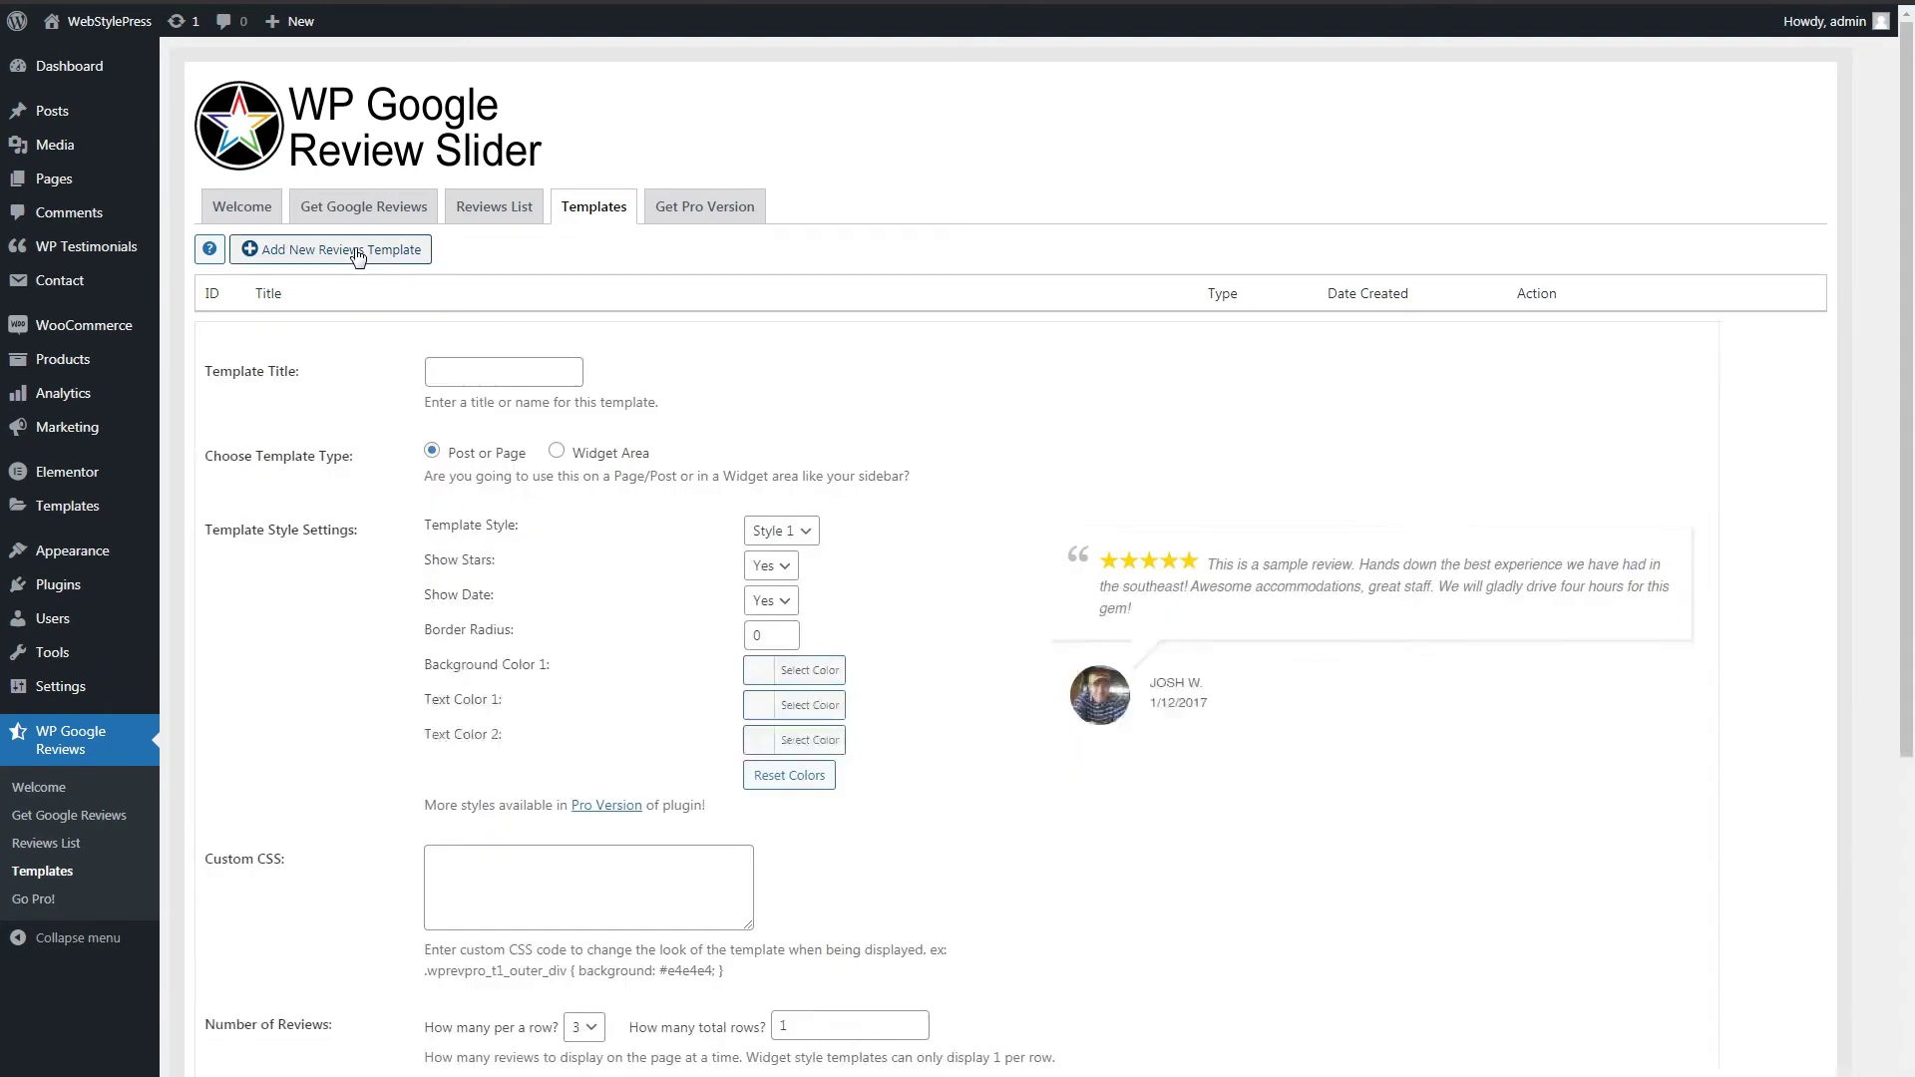
pyautogui.click(462, 375)
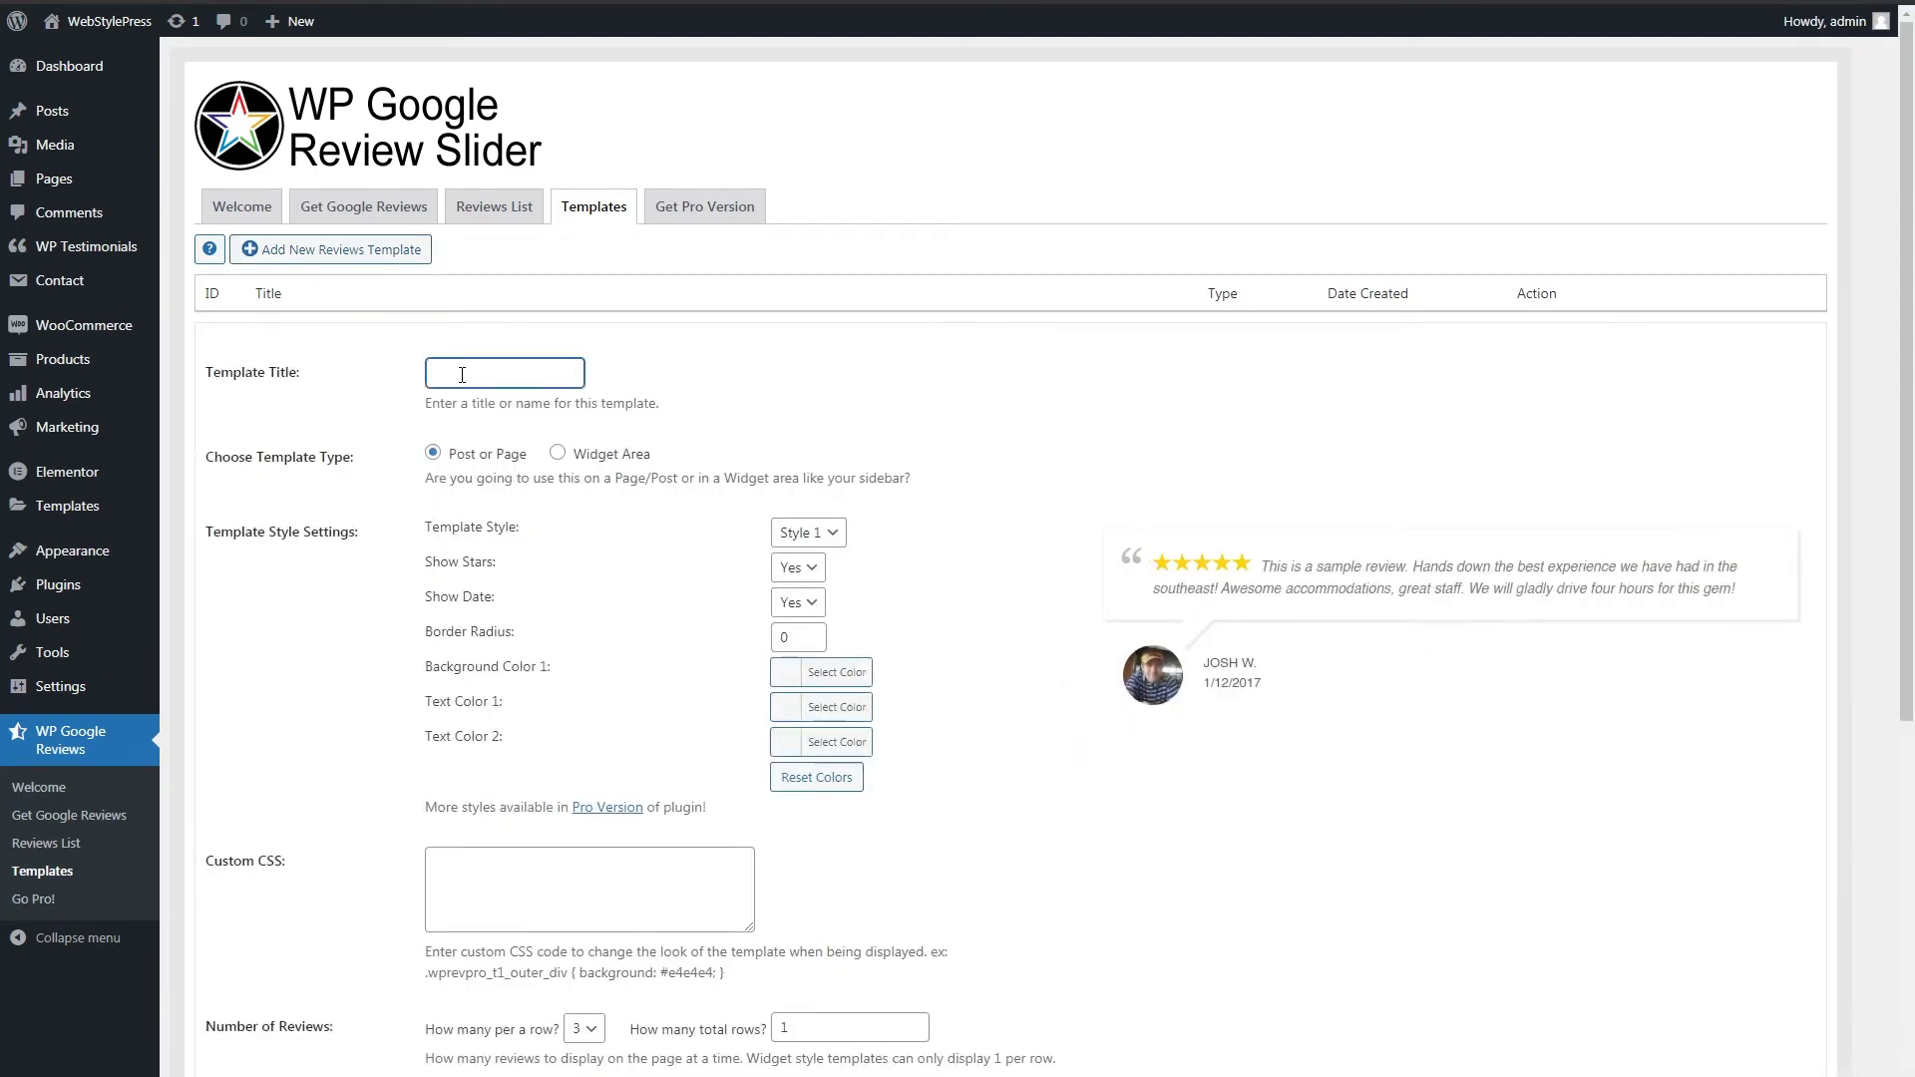
pyautogui.write('reviews slider')
# - Keep the template style at Style 1 and Show Stars at Yes
pyautogui.click(811, 536)
pyautogui.click(808, 555)
pyautogui.scroll(-1, 695, 641)
pyautogui.click(823, 436)
pyautogui.click(824, 447)
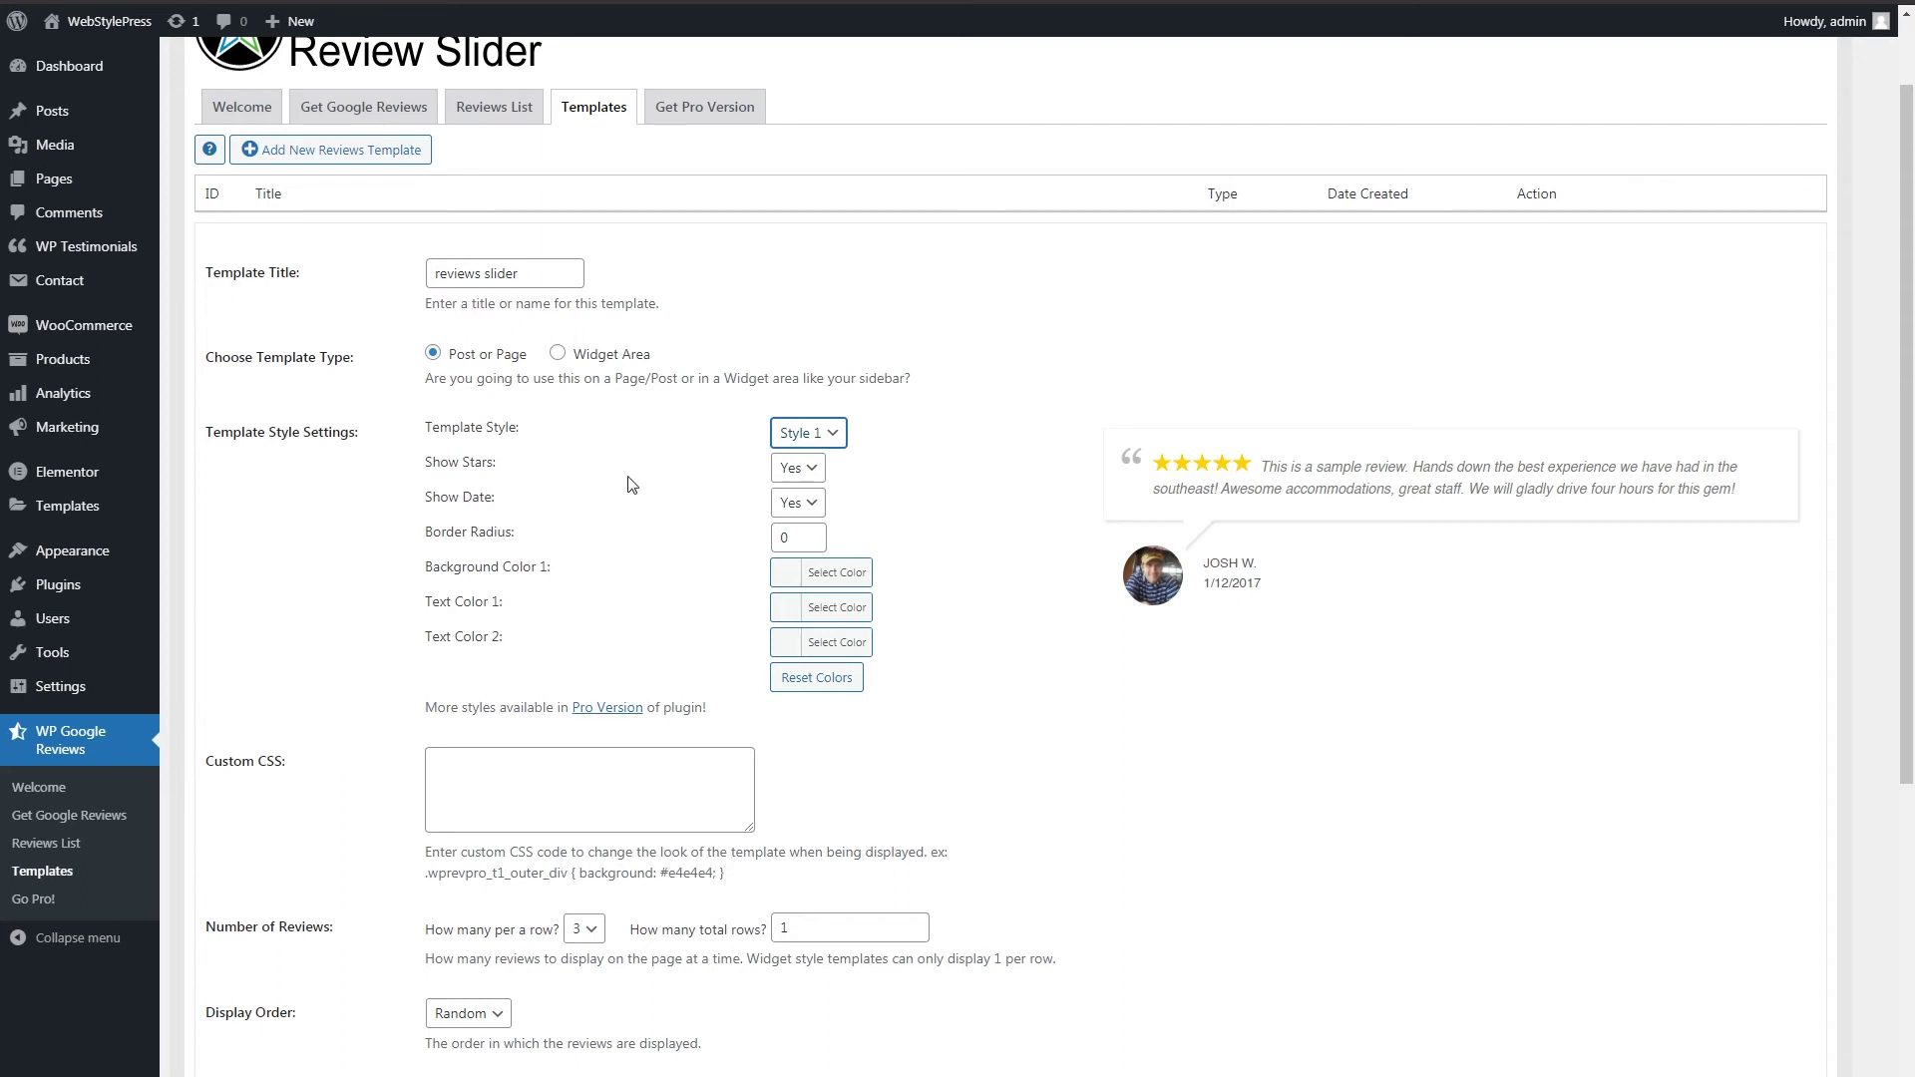
pyautogui.click(798, 478)
pyautogui.click(793, 493)
# - Set the template to 1 review per row with 1 total row, and set the display order to Newest
pyautogui.scroll(-4, 523, 679)
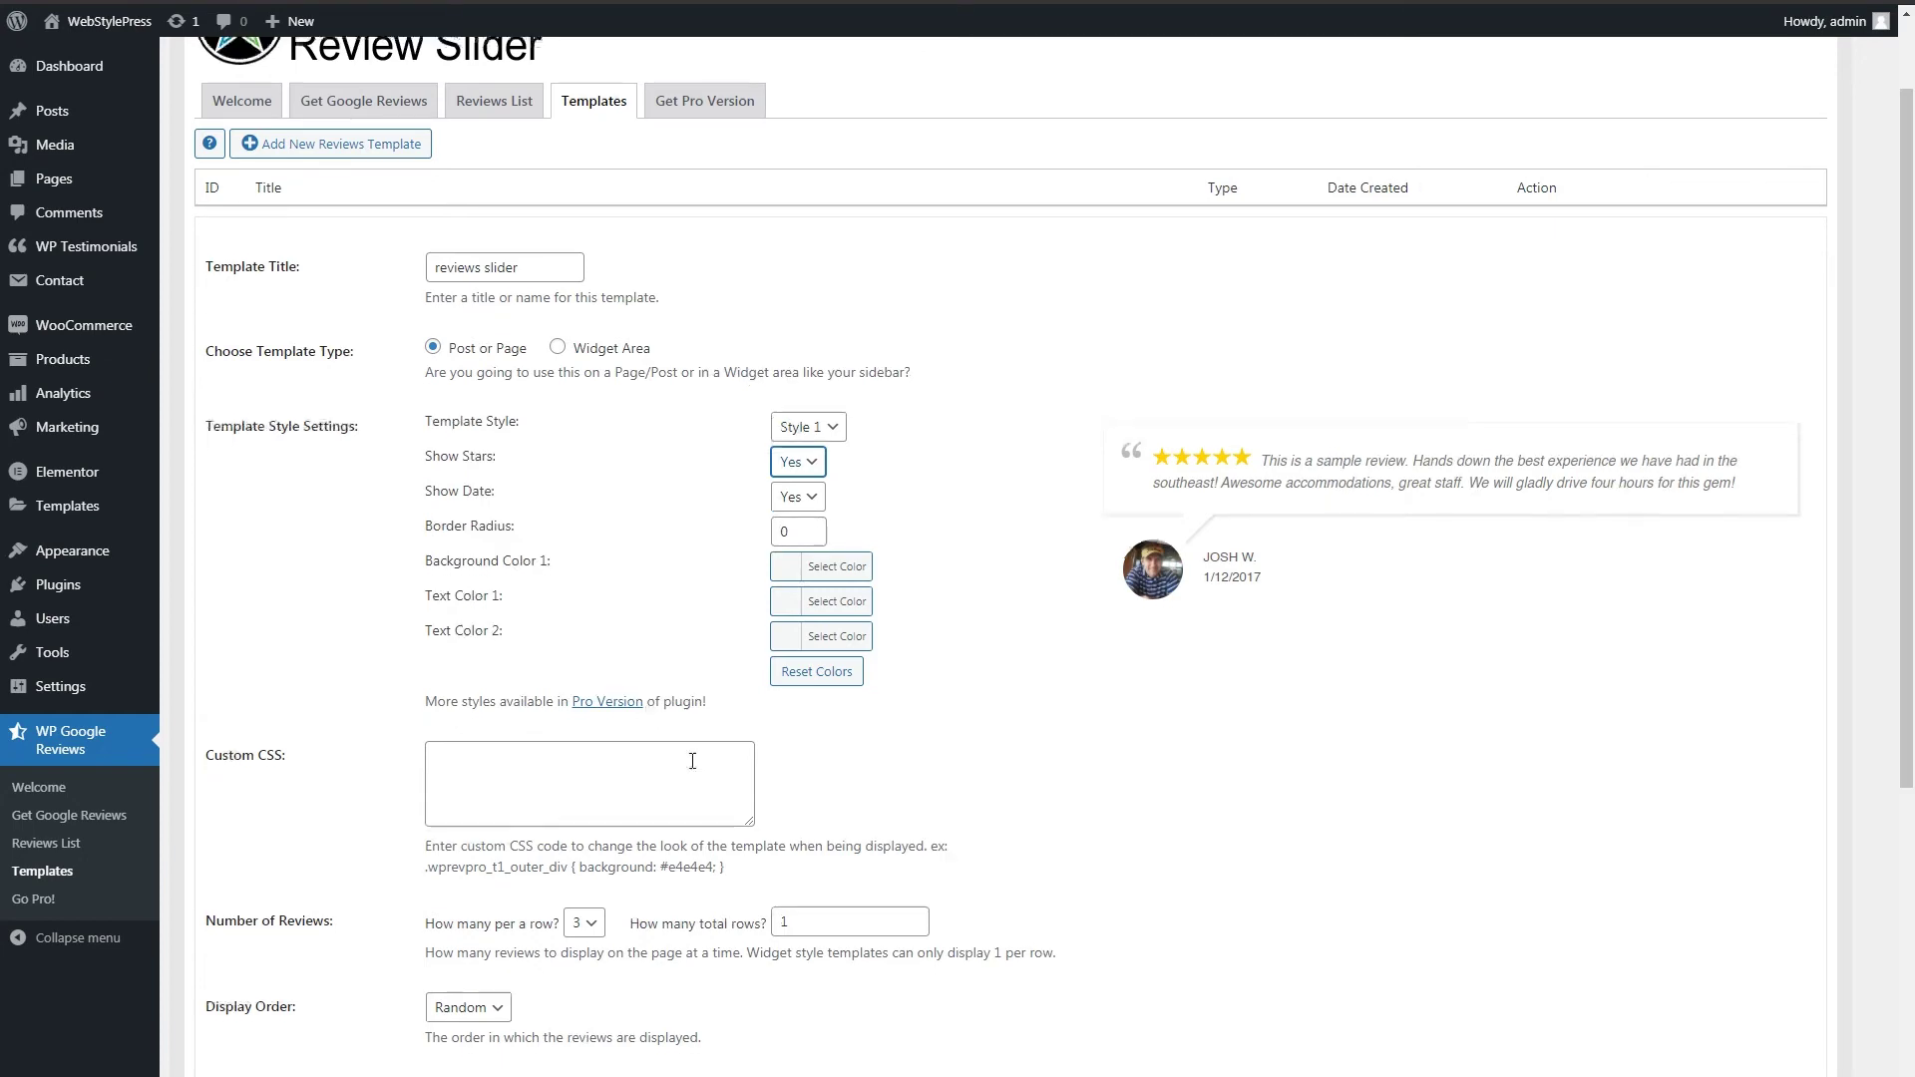
pyautogui.click(602, 532)
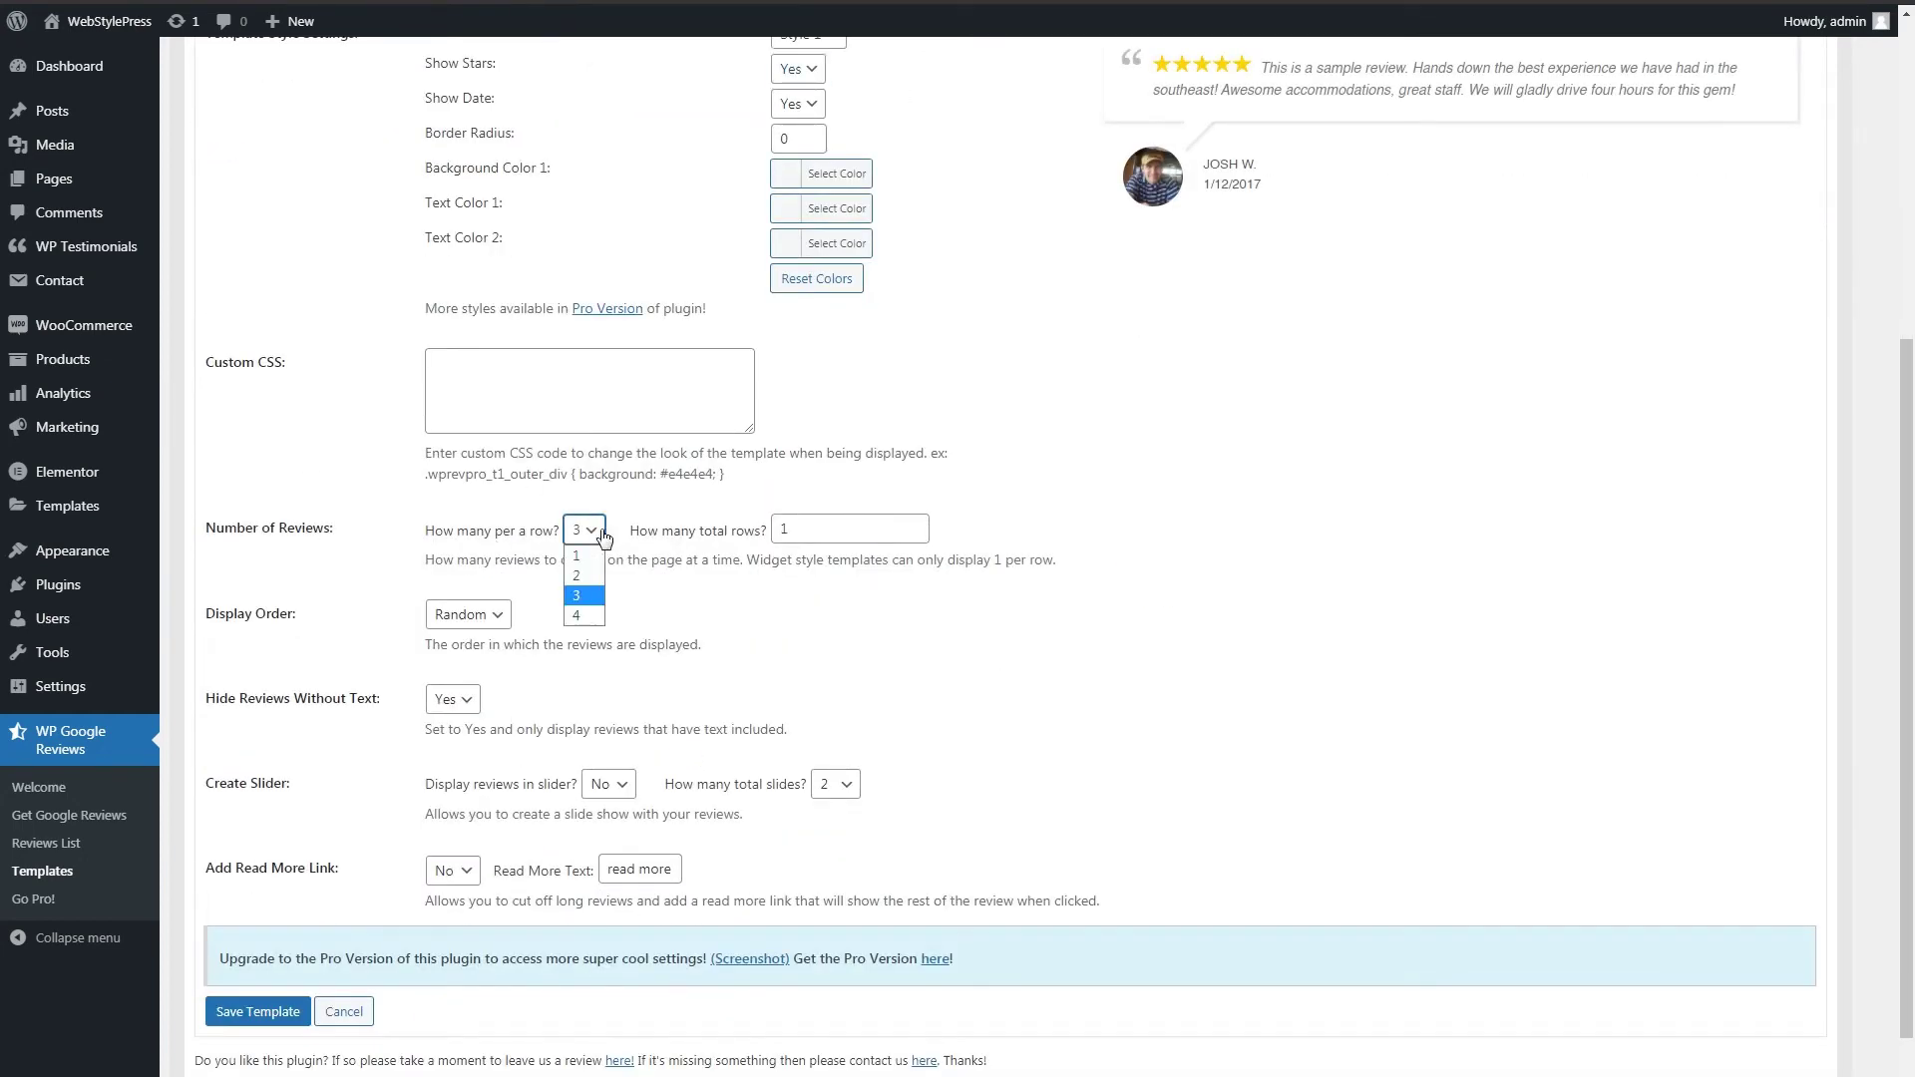
pyautogui.click(583, 615)
pyautogui.click(808, 529)
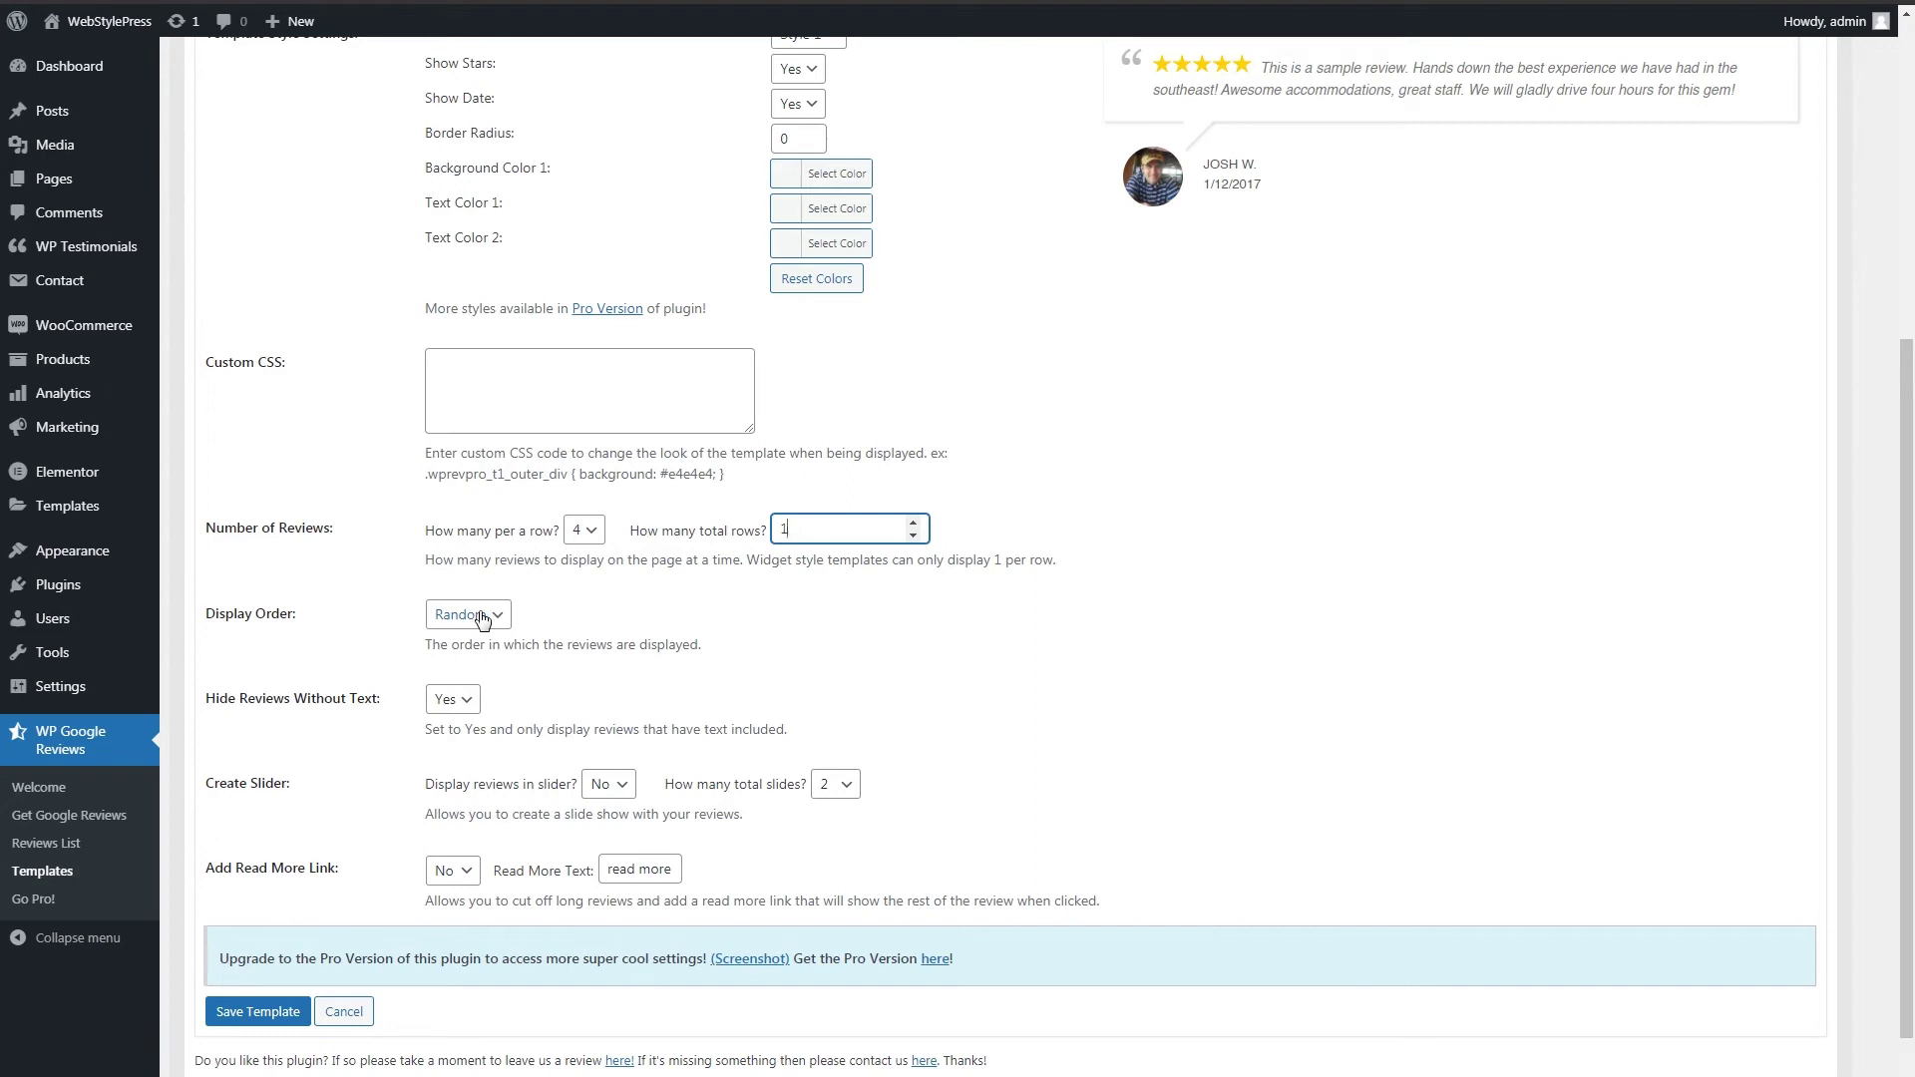
pyautogui.click(586, 531)
pyautogui.click(586, 556)
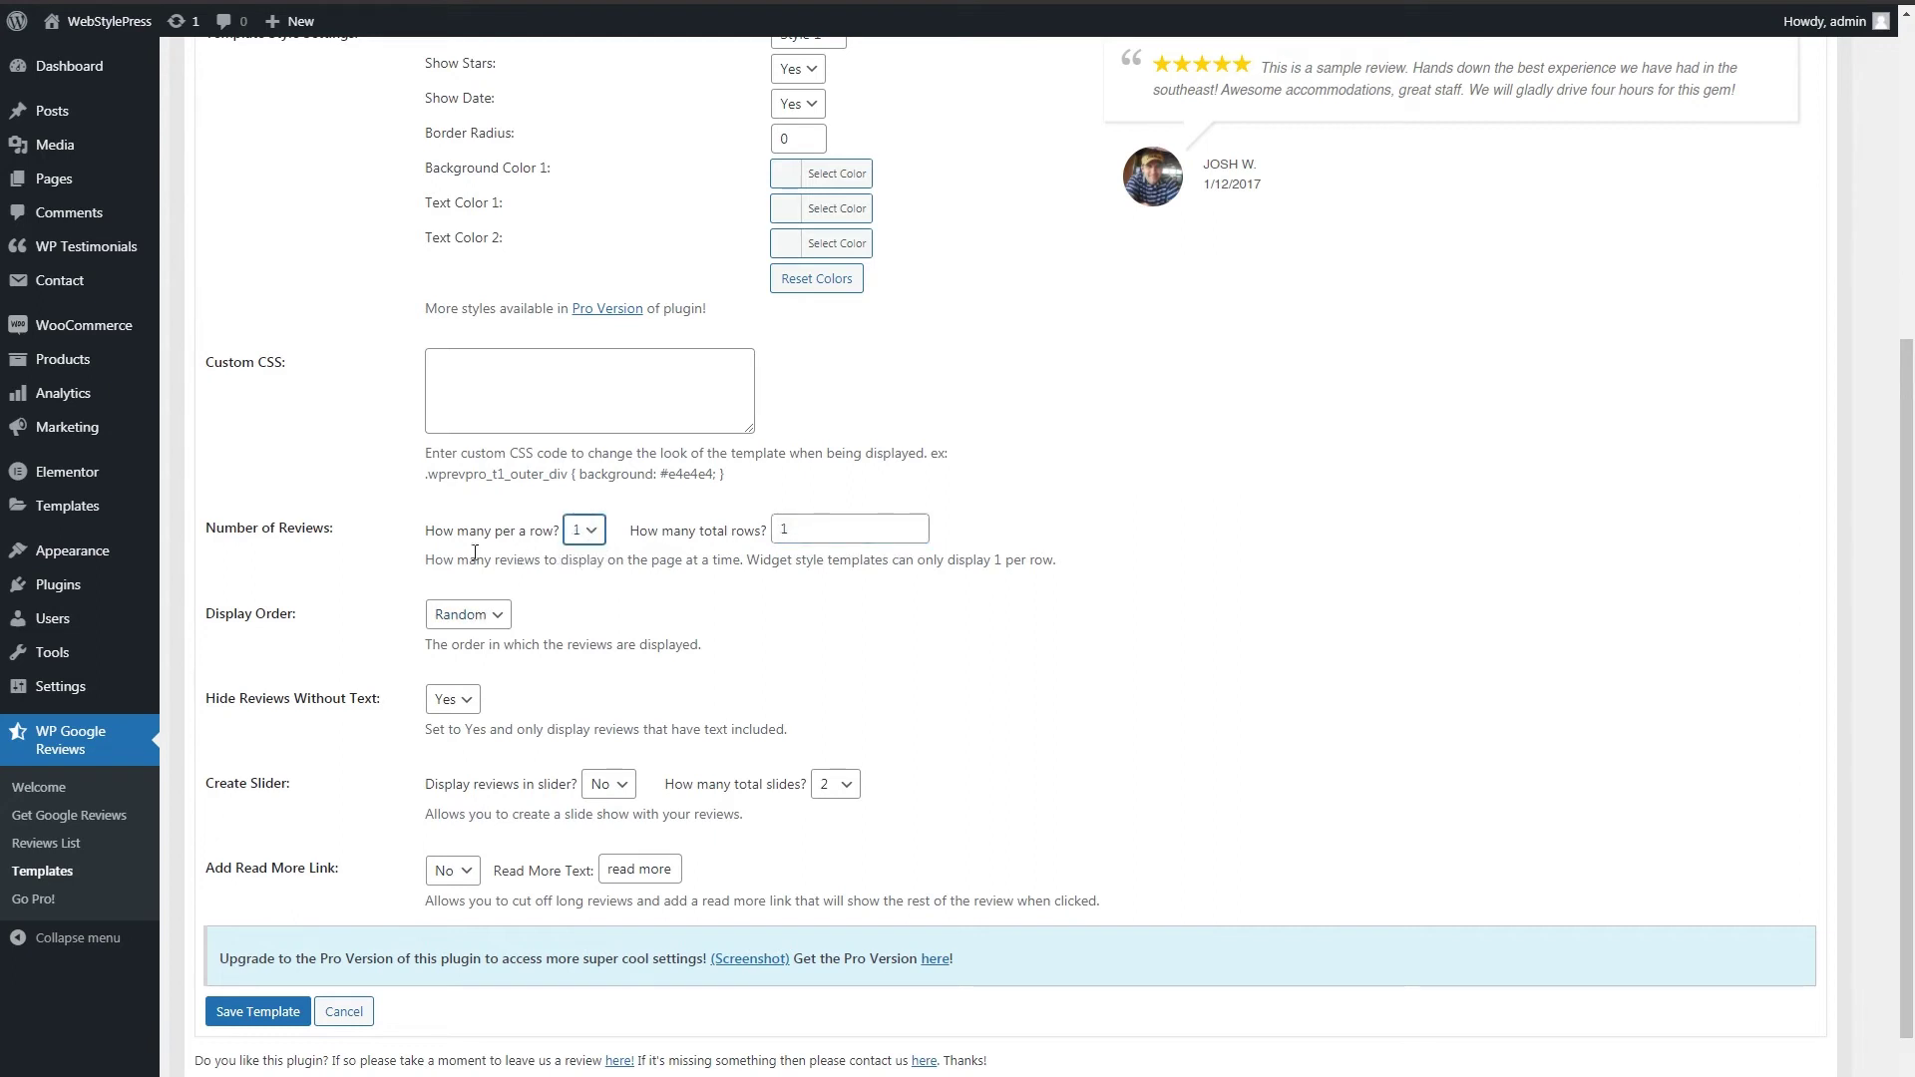
pyautogui.click(492, 618)
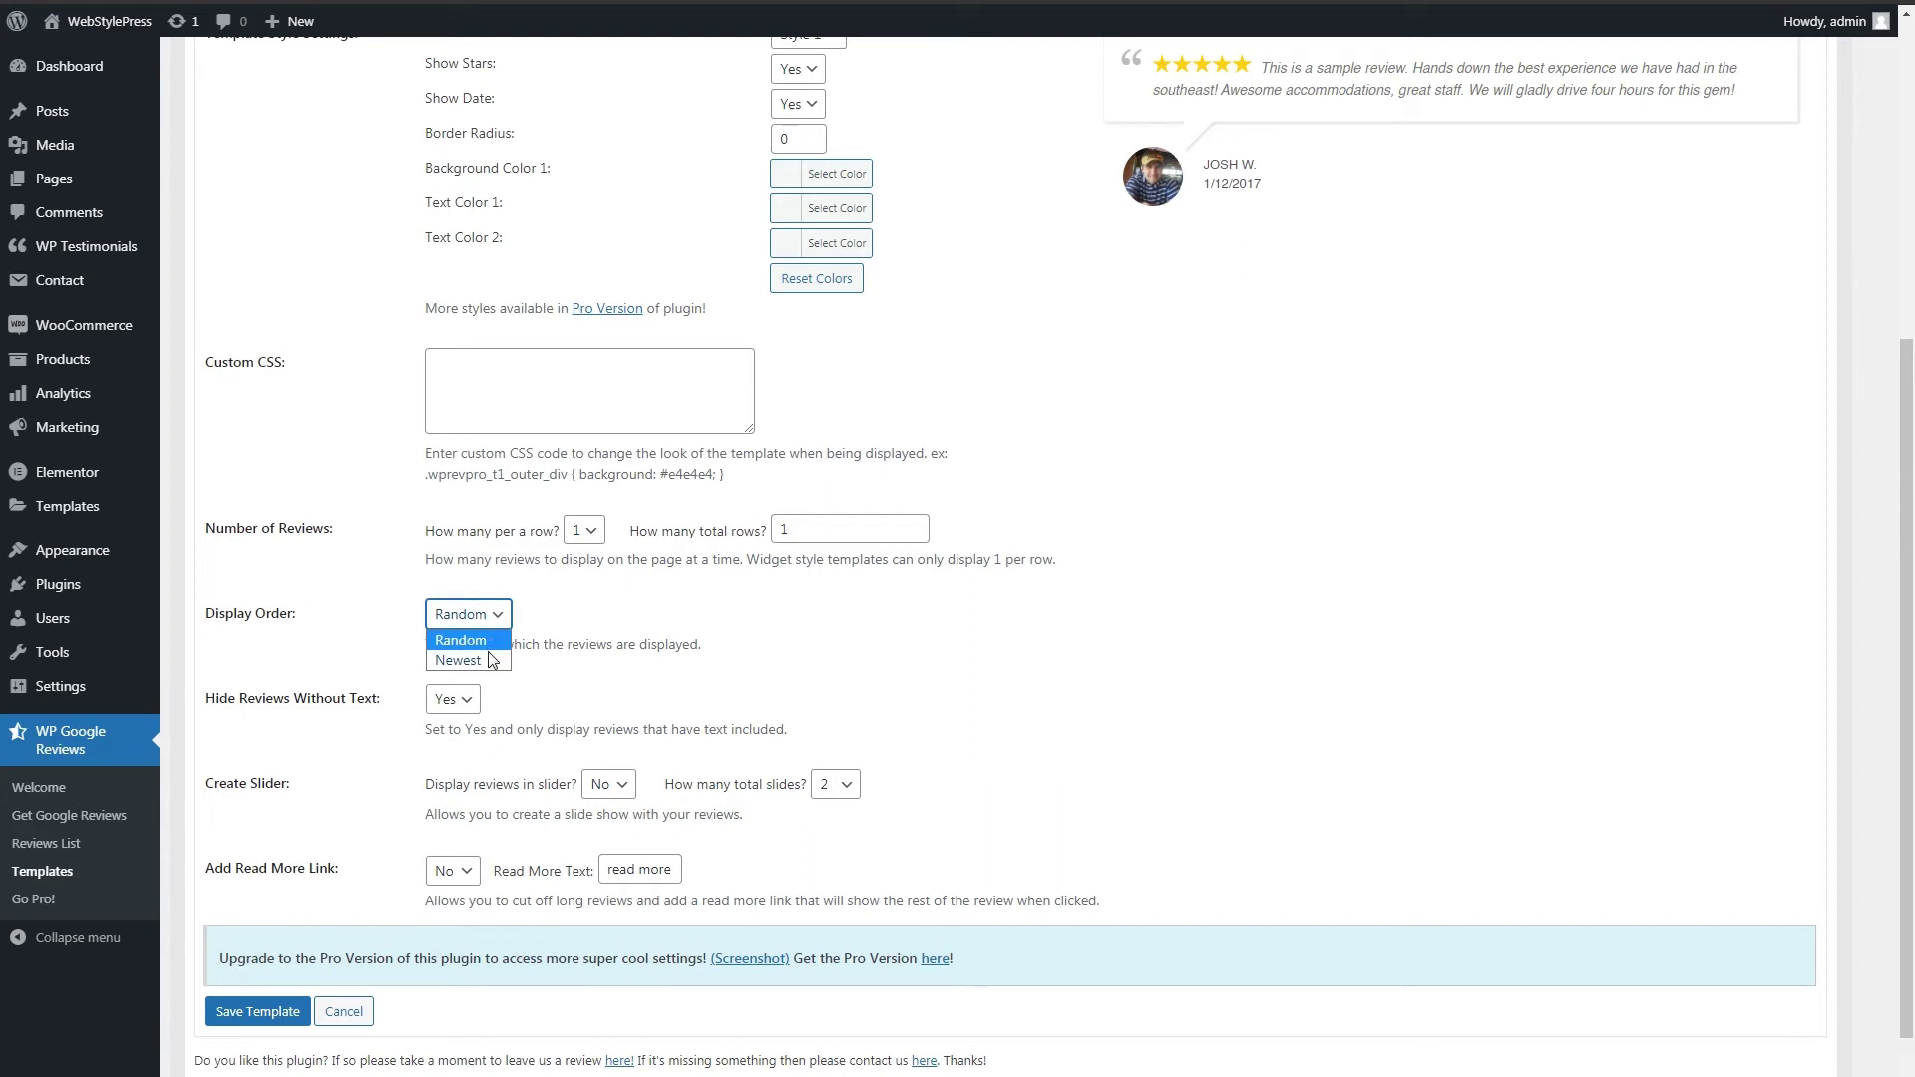
pyautogui.click(491, 660)
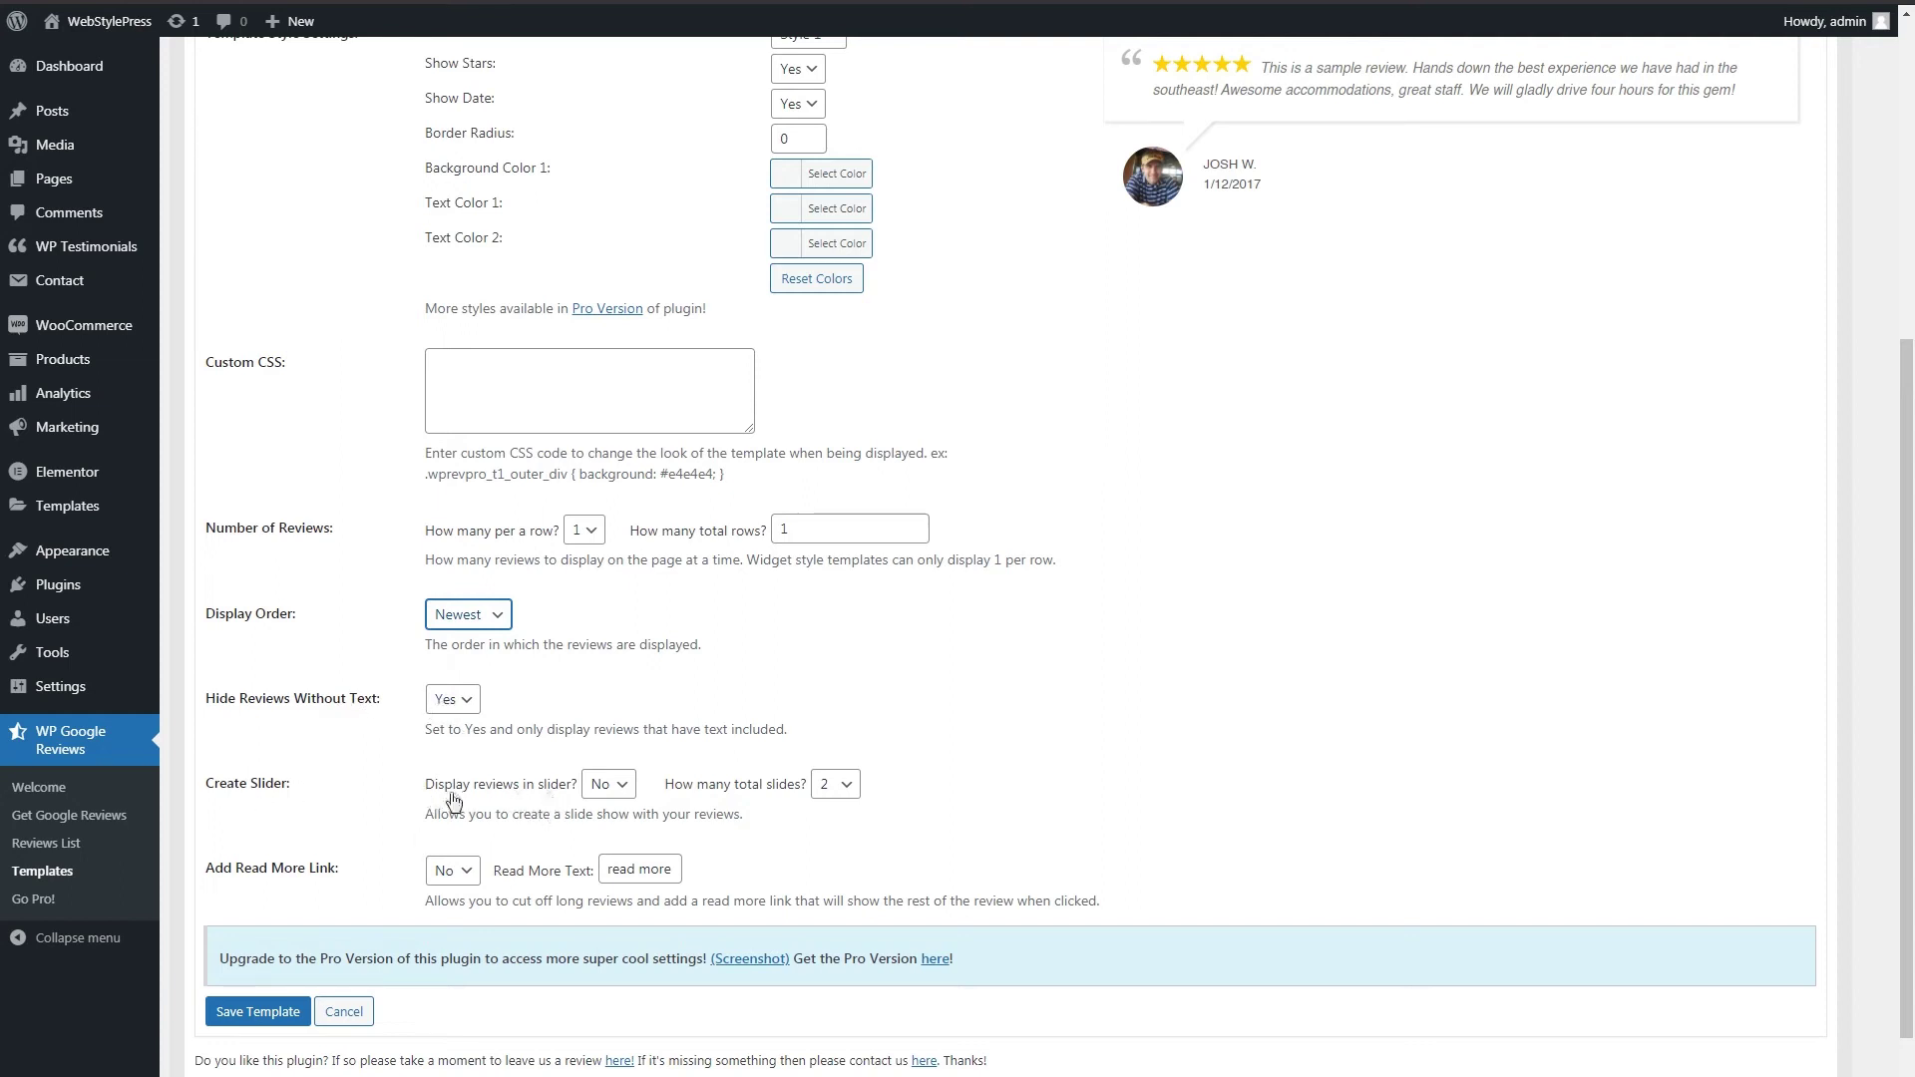
# - Set the template to display reviews in a slider, choose its total number of slides and save the template
pyautogui.click(604, 791)
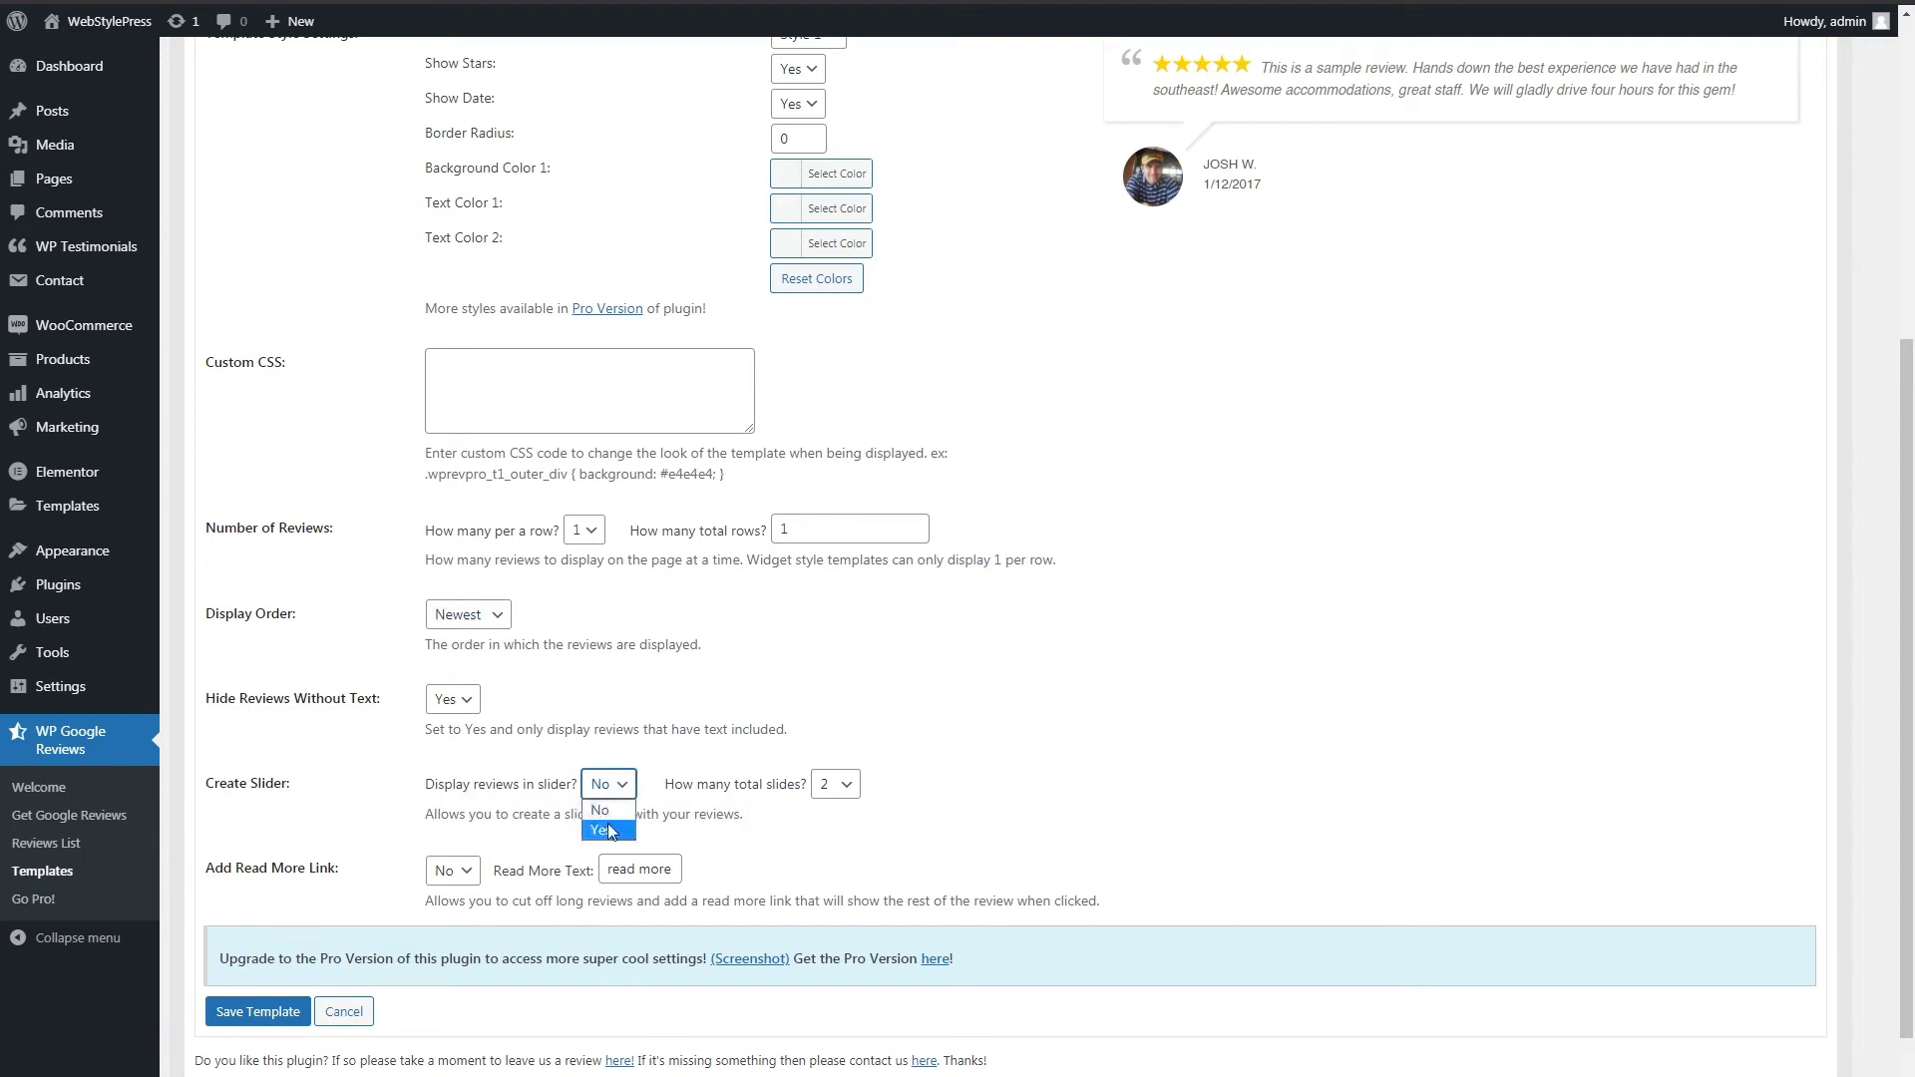
pyautogui.click(608, 831)
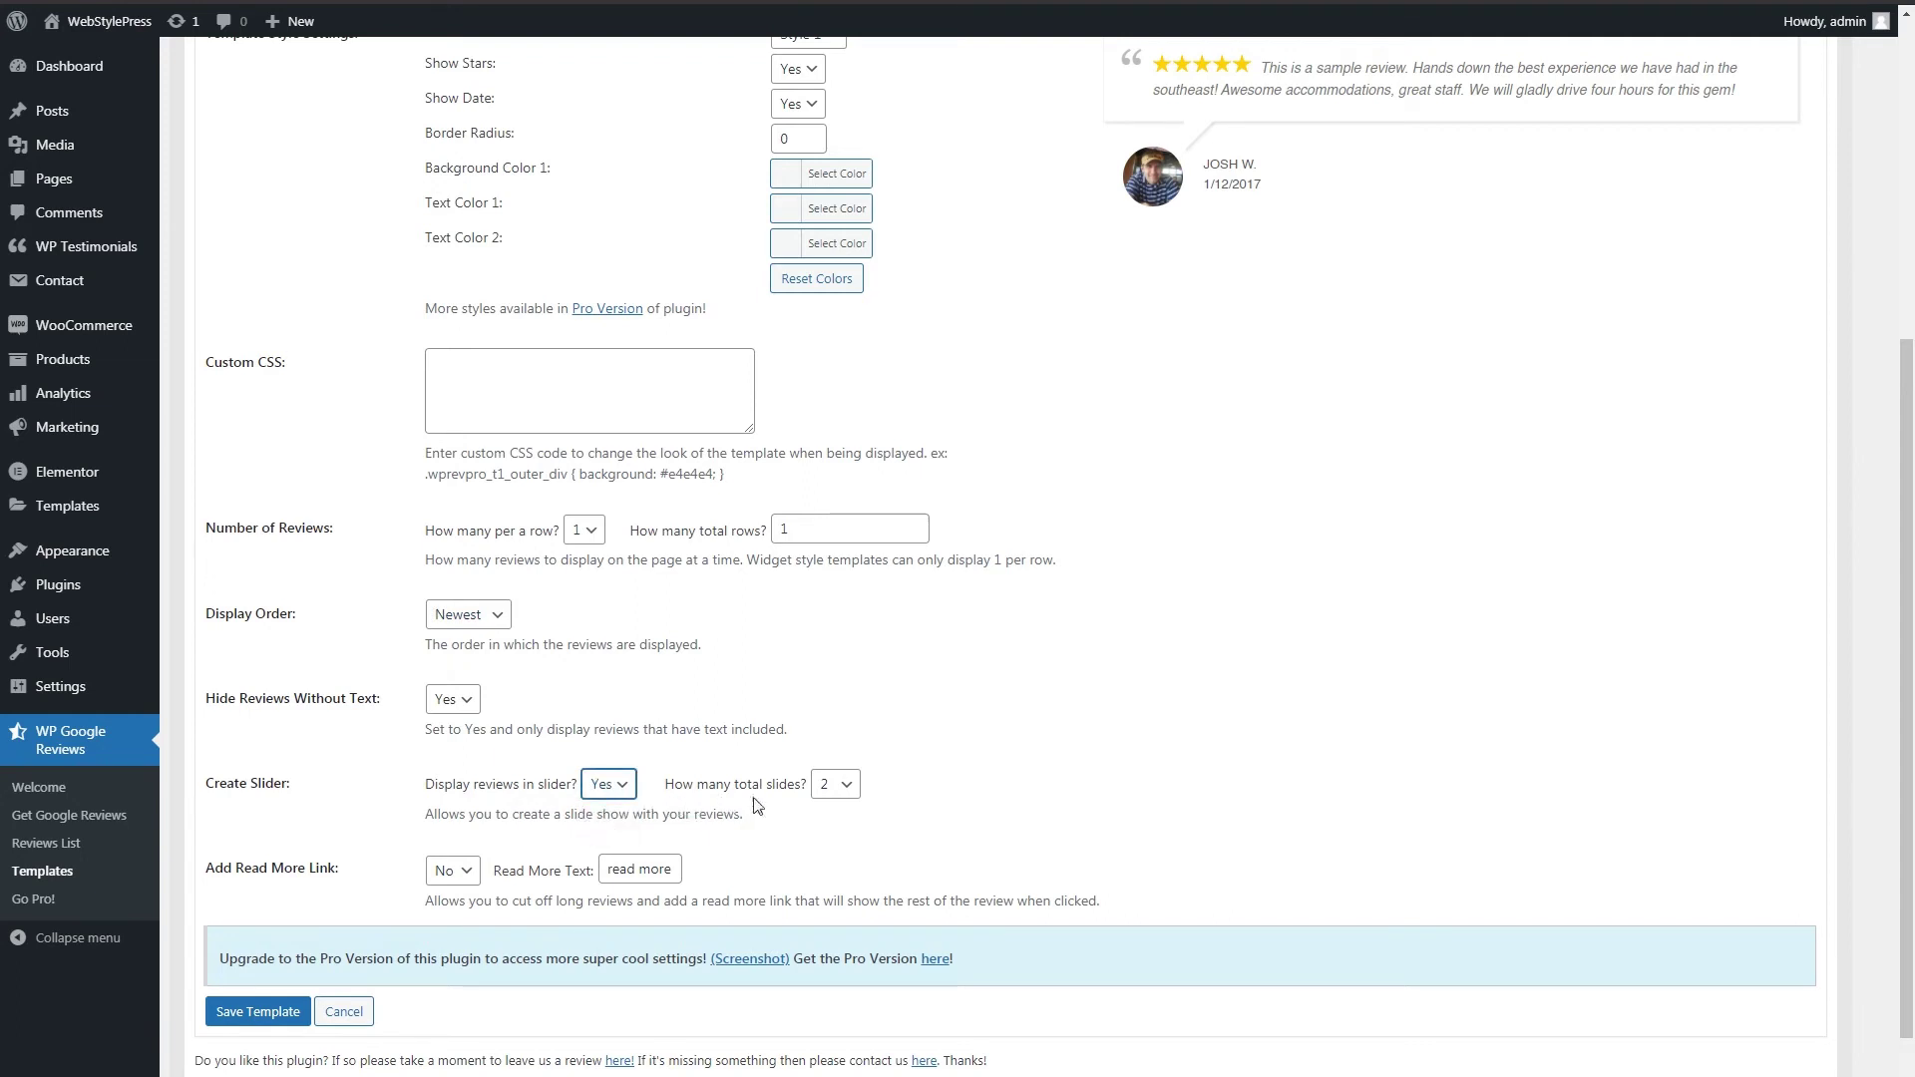
pyautogui.click(840, 784)
pyautogui.click(840, 869)
pyautogui.click(261, 1015)
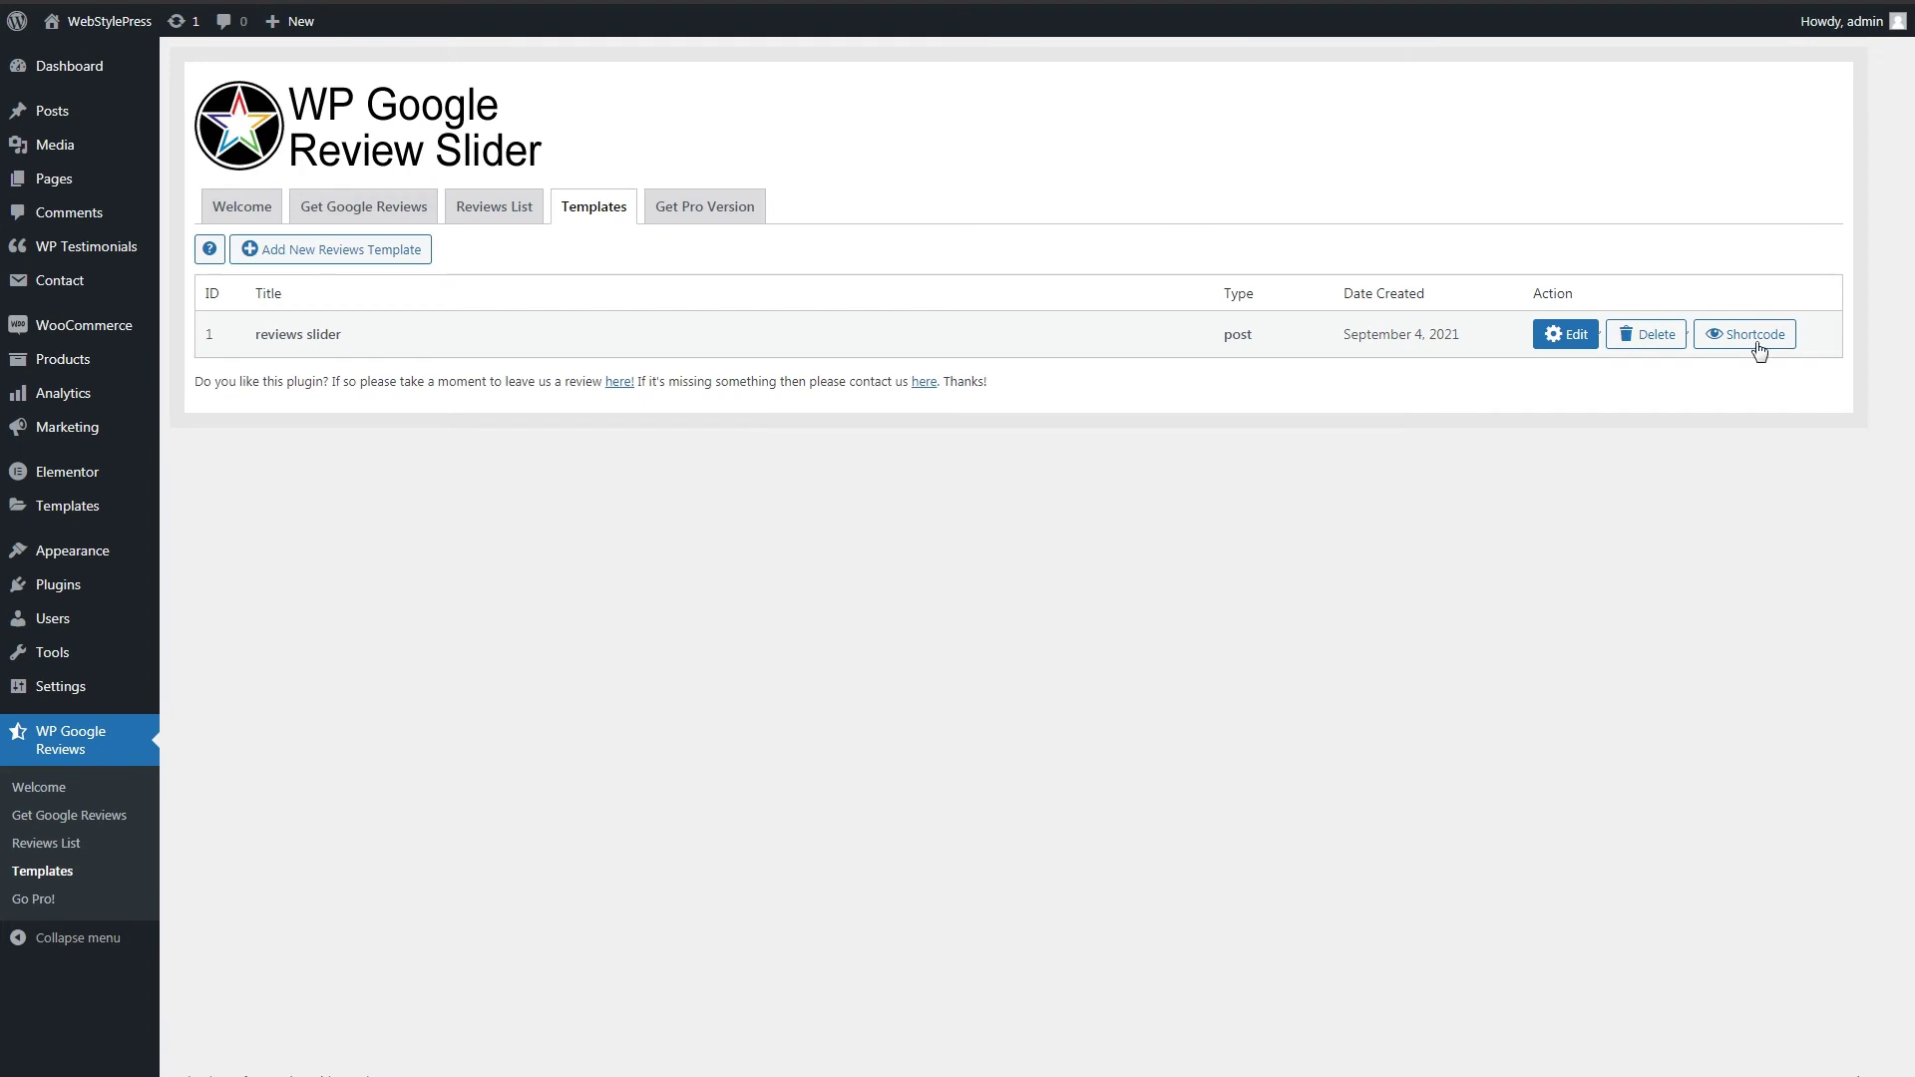
# - Show the shortcode of the reviews slider template and copy [wprevpro_usetemplate tid="1"]
pyautogui.click(1743, 335)
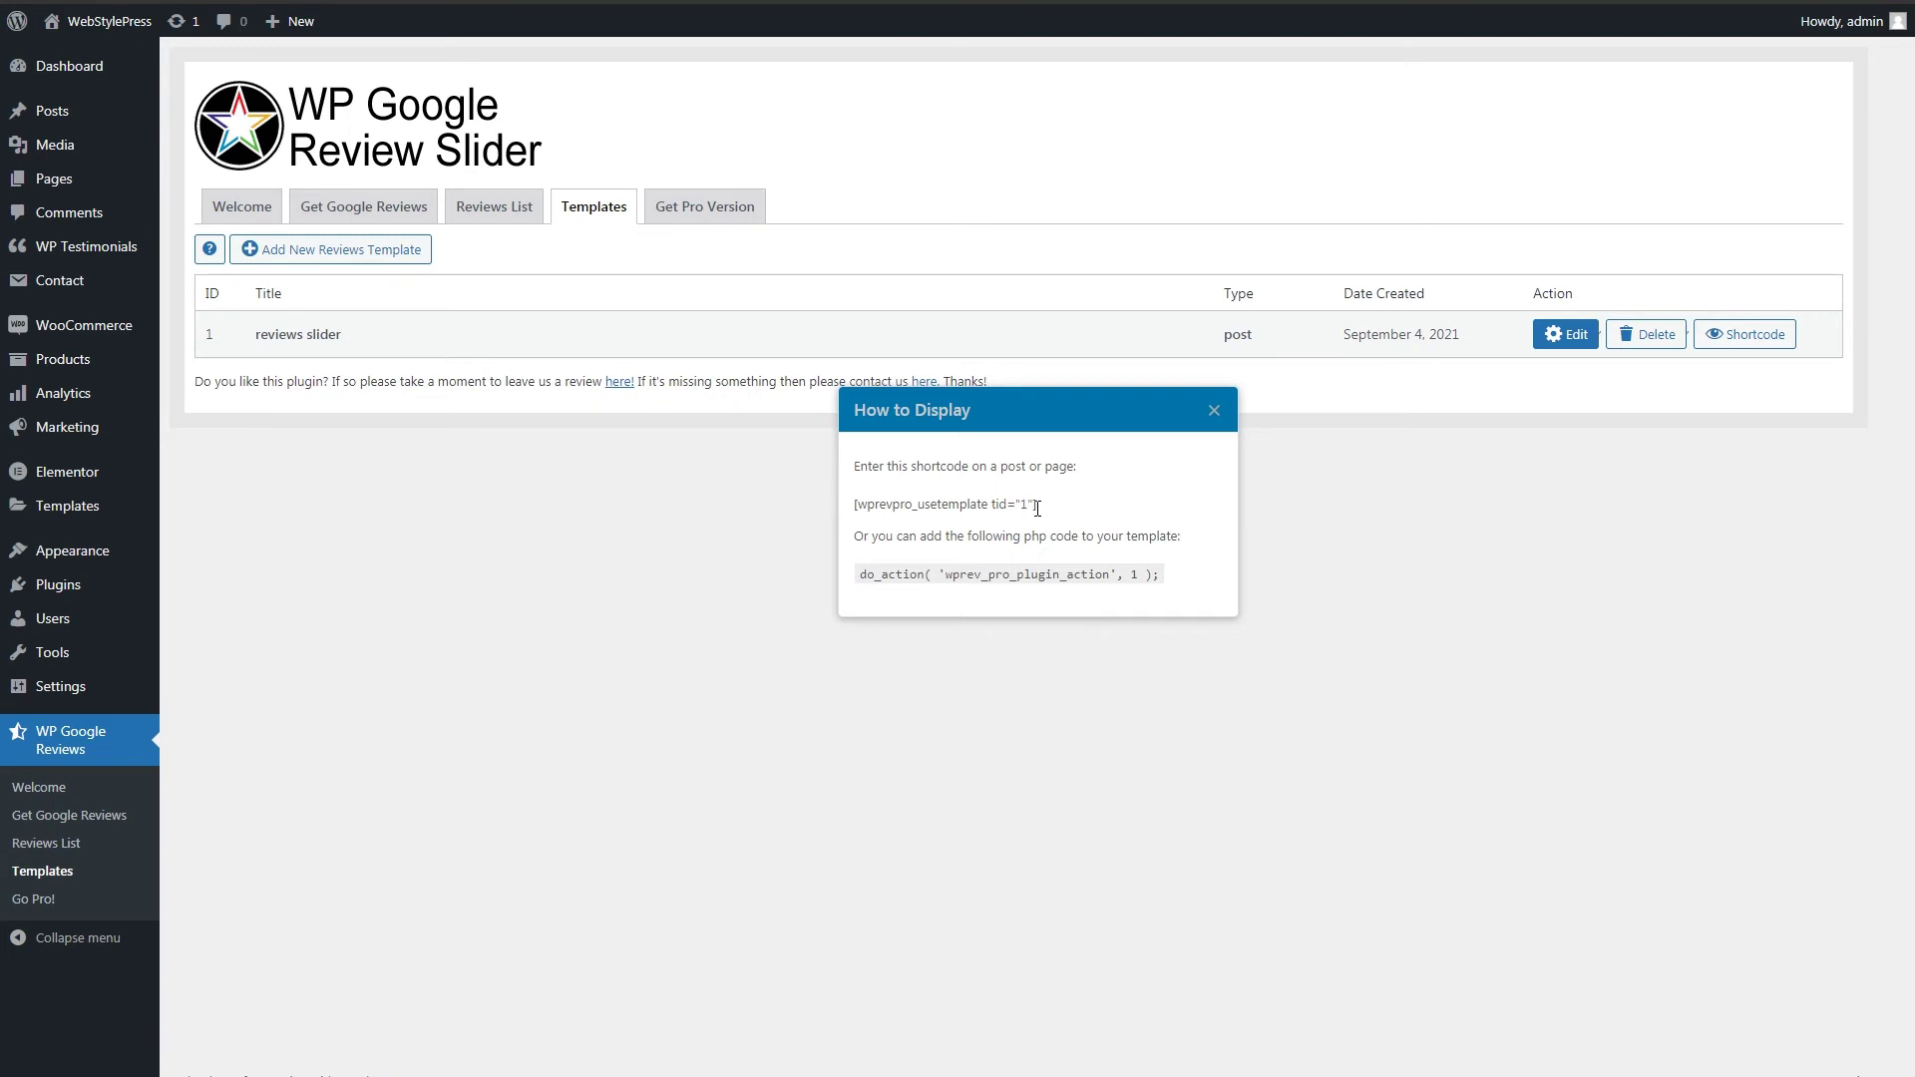
pyautogui.moveTo(1036, 504); pyautogui.dragTo(854, 511)
pyautogui.hotkey('ctrl', 'c')
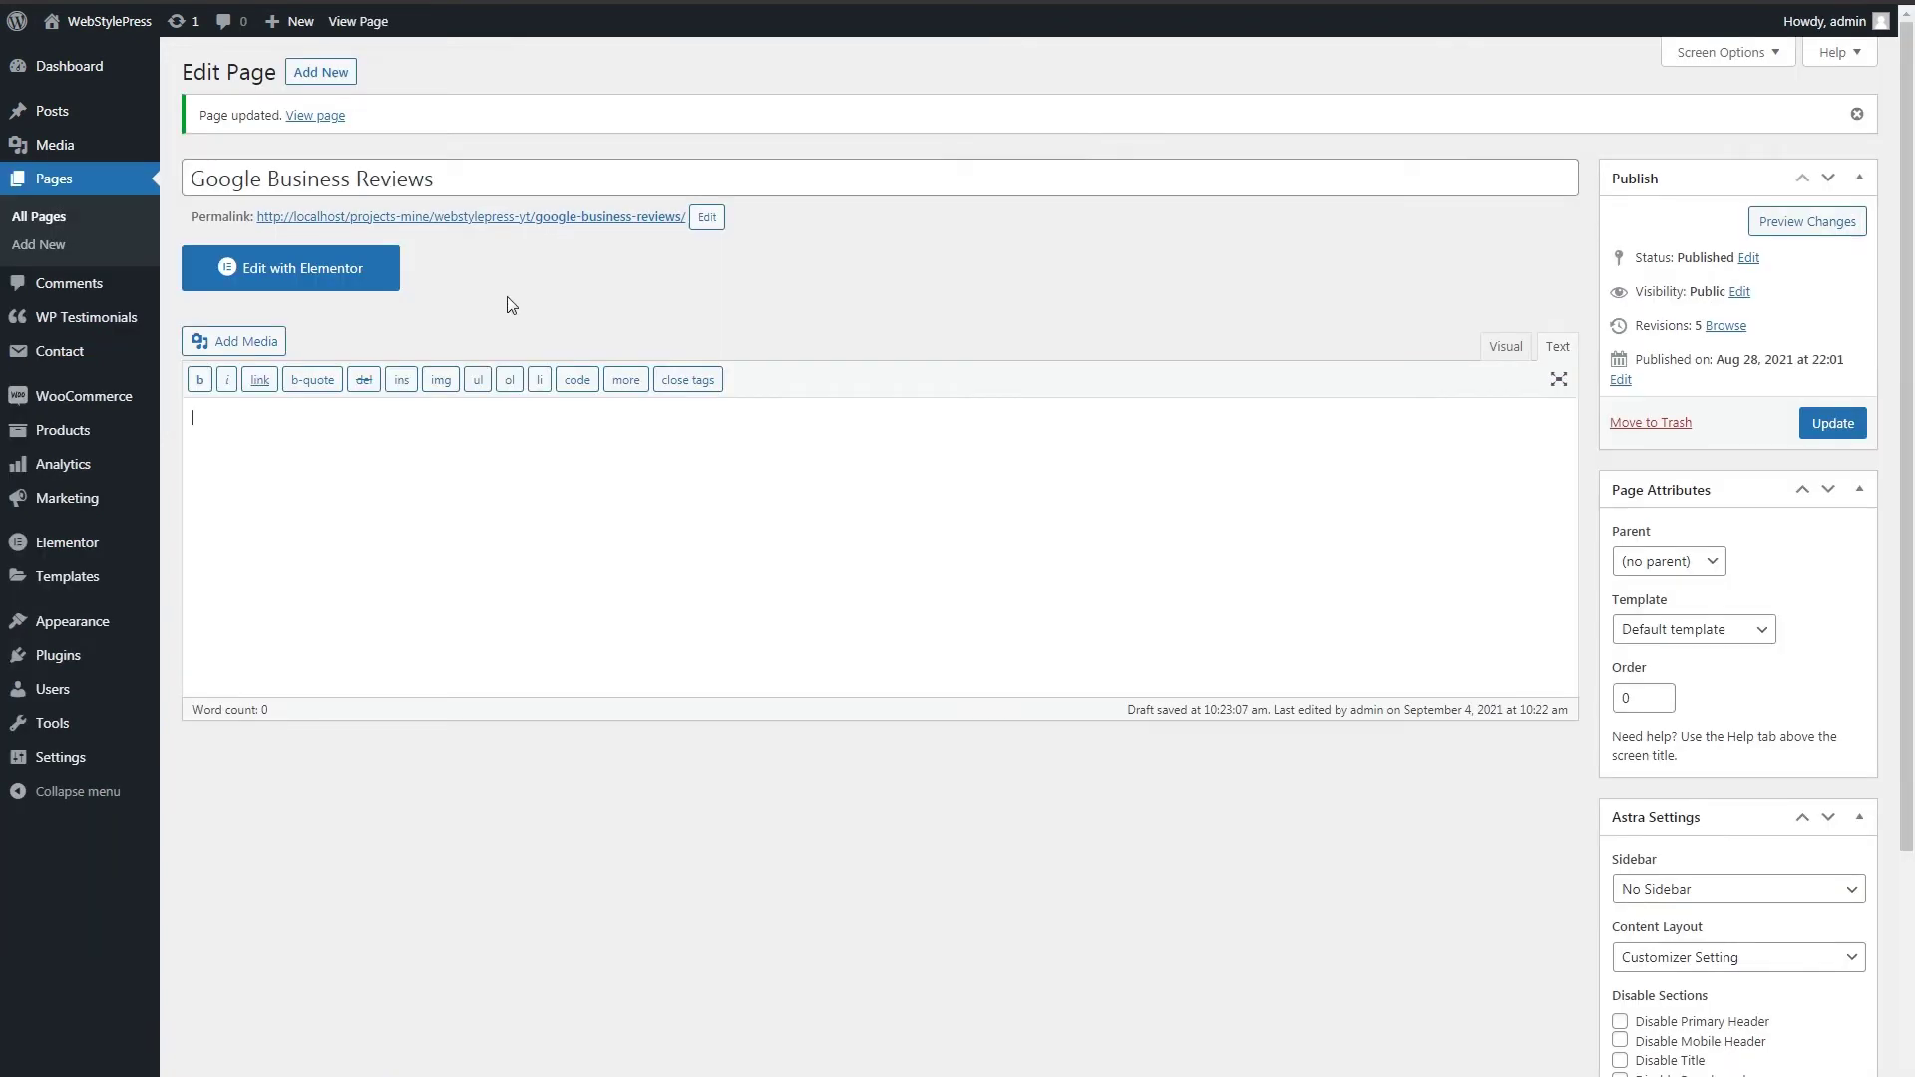
# - Paste the copied template shortcode into the content of the Google Business Reviews page and update the page
pyautogui.click(504, 509)
pyautogui.hotkey('ctrl', 'v')
pyautogui.click(1832, 423)
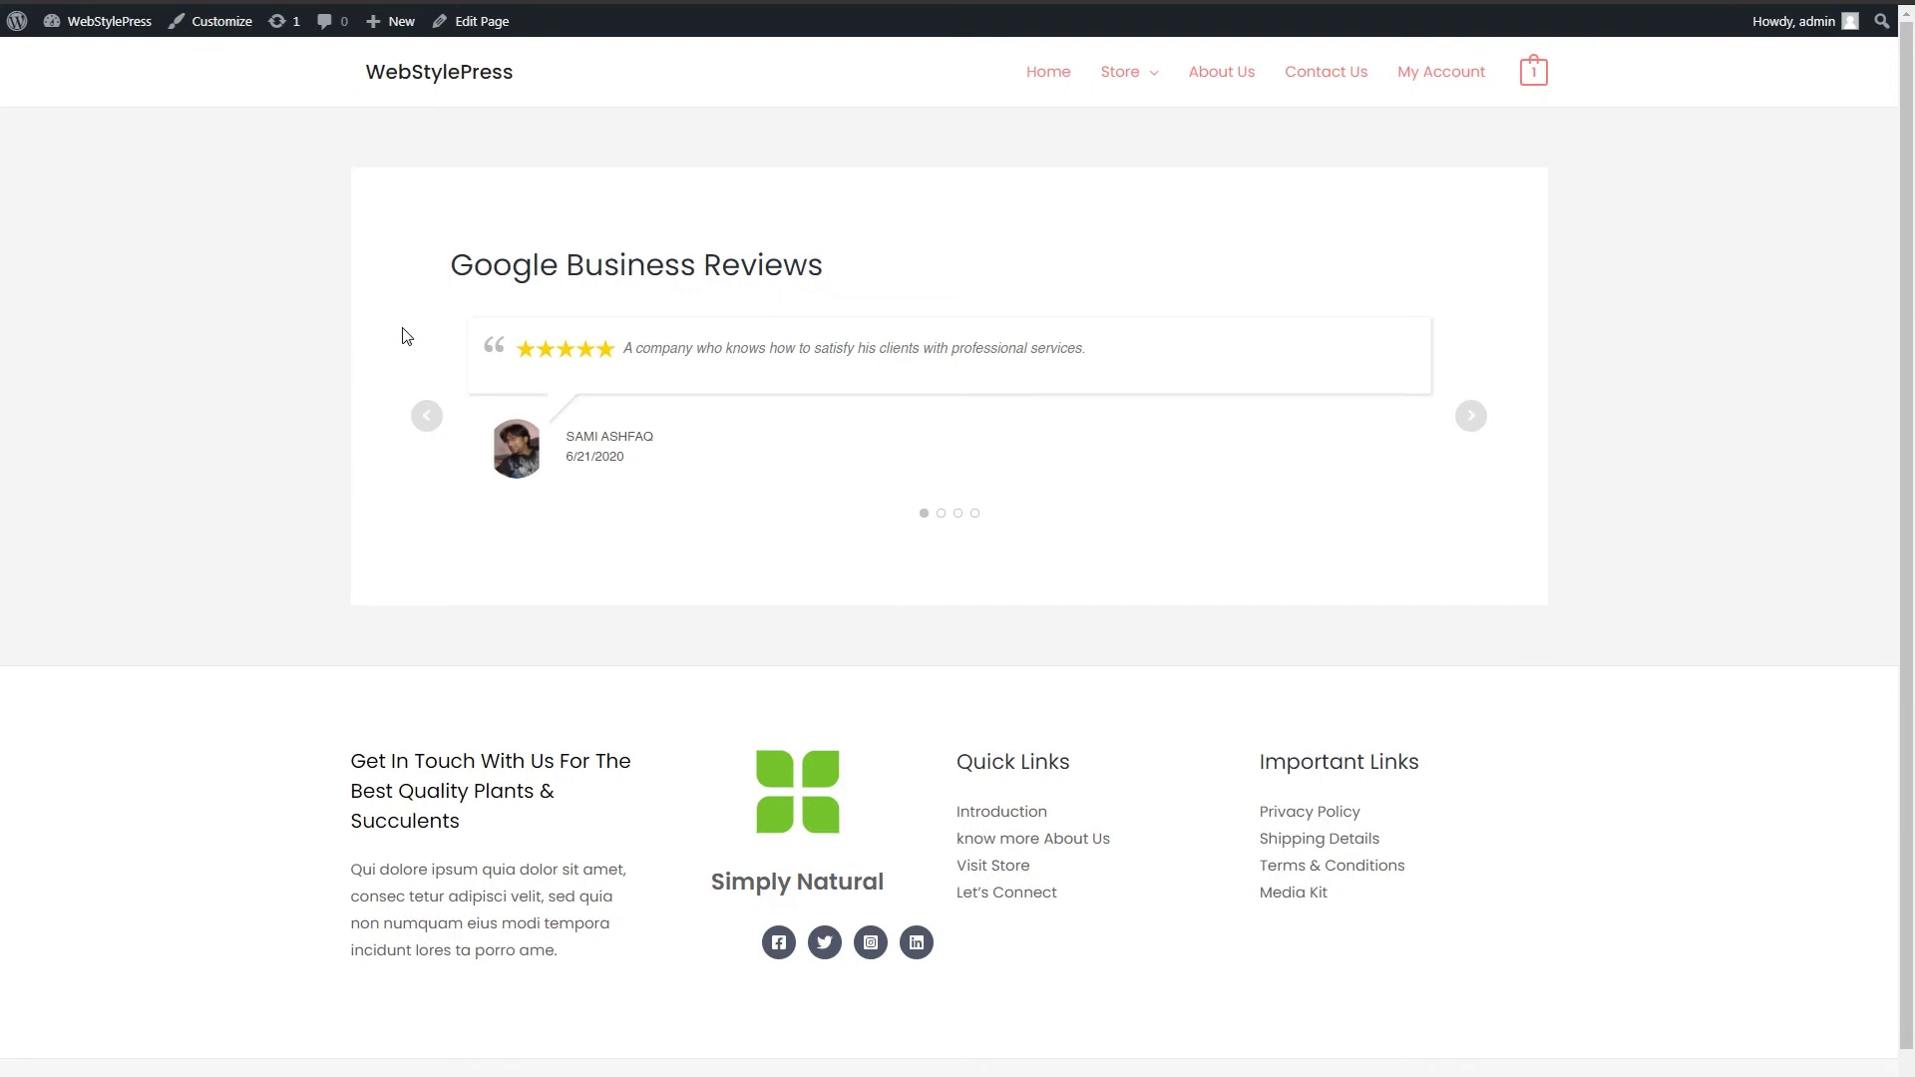
# - Browse through the review slides on the published Google Business Reviews page
pyautogui.click(942, 513)
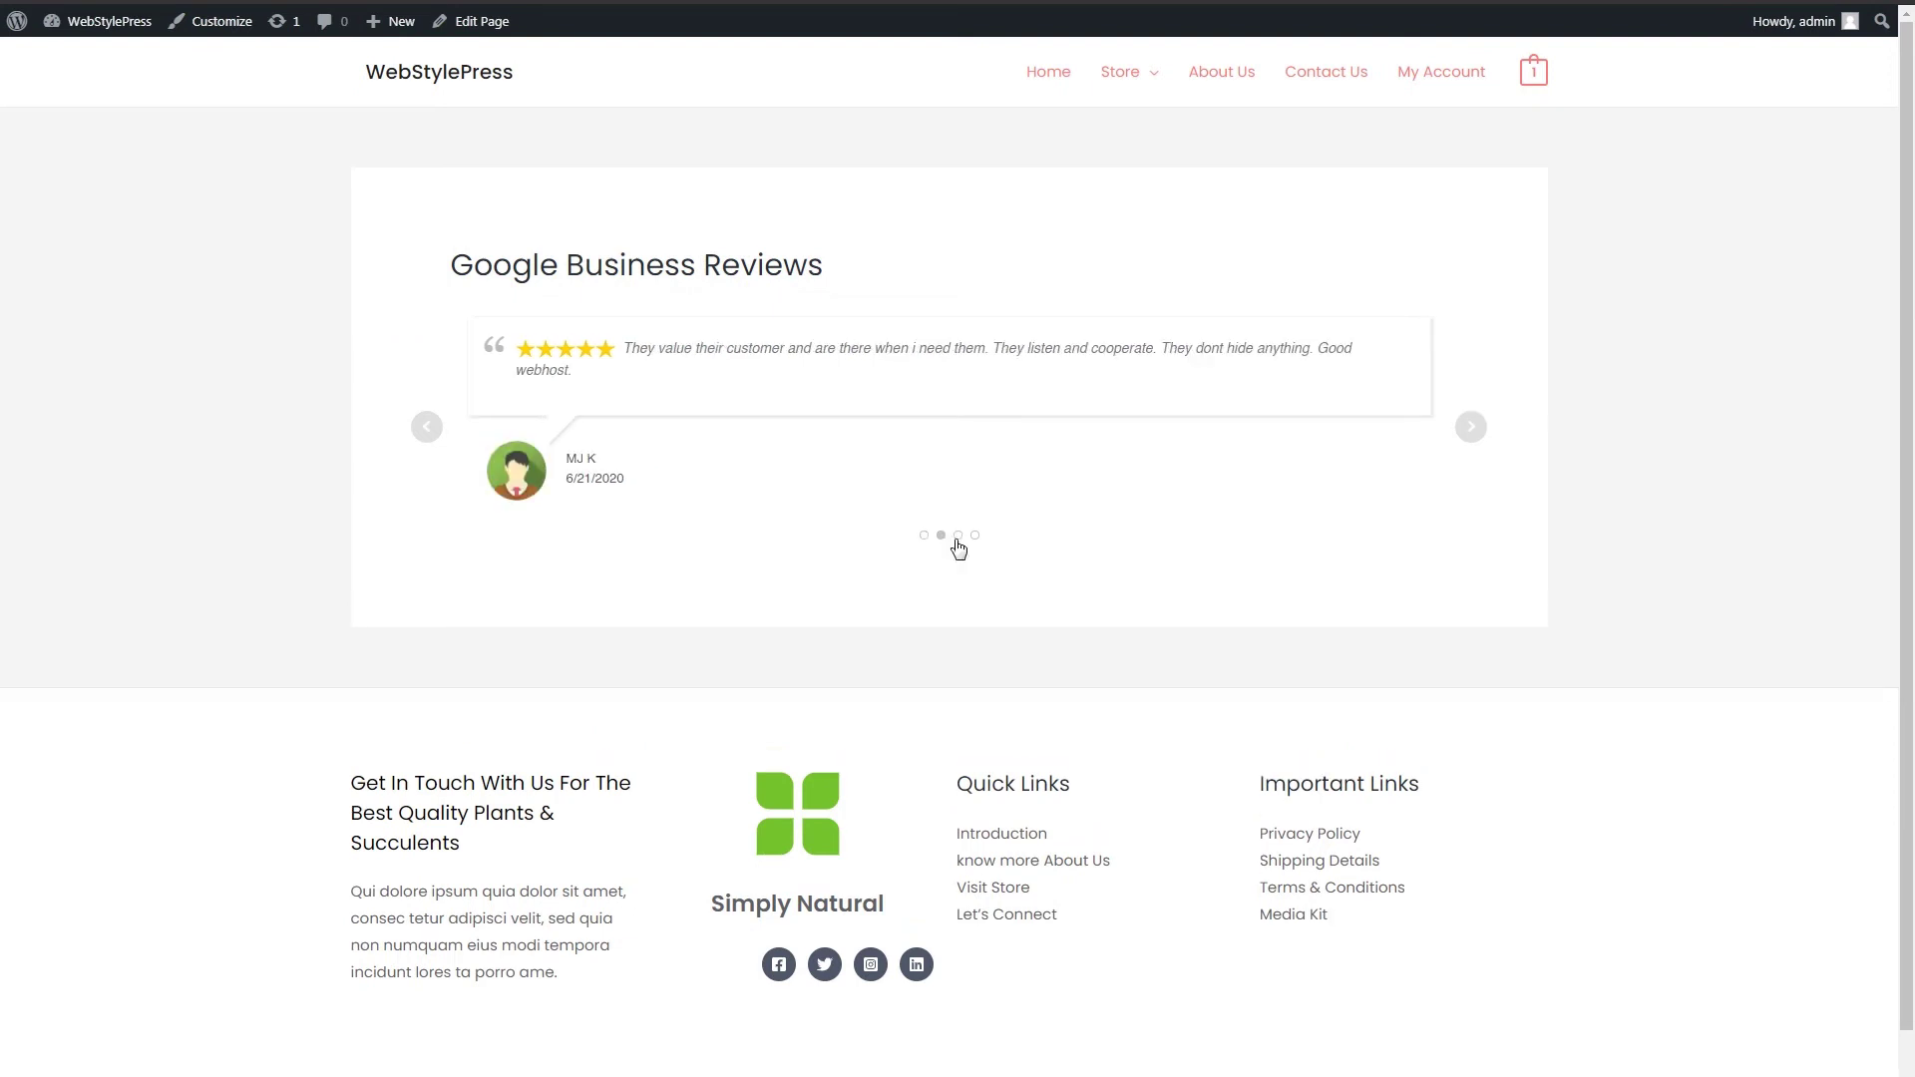
pyautogui.click(975, 535)
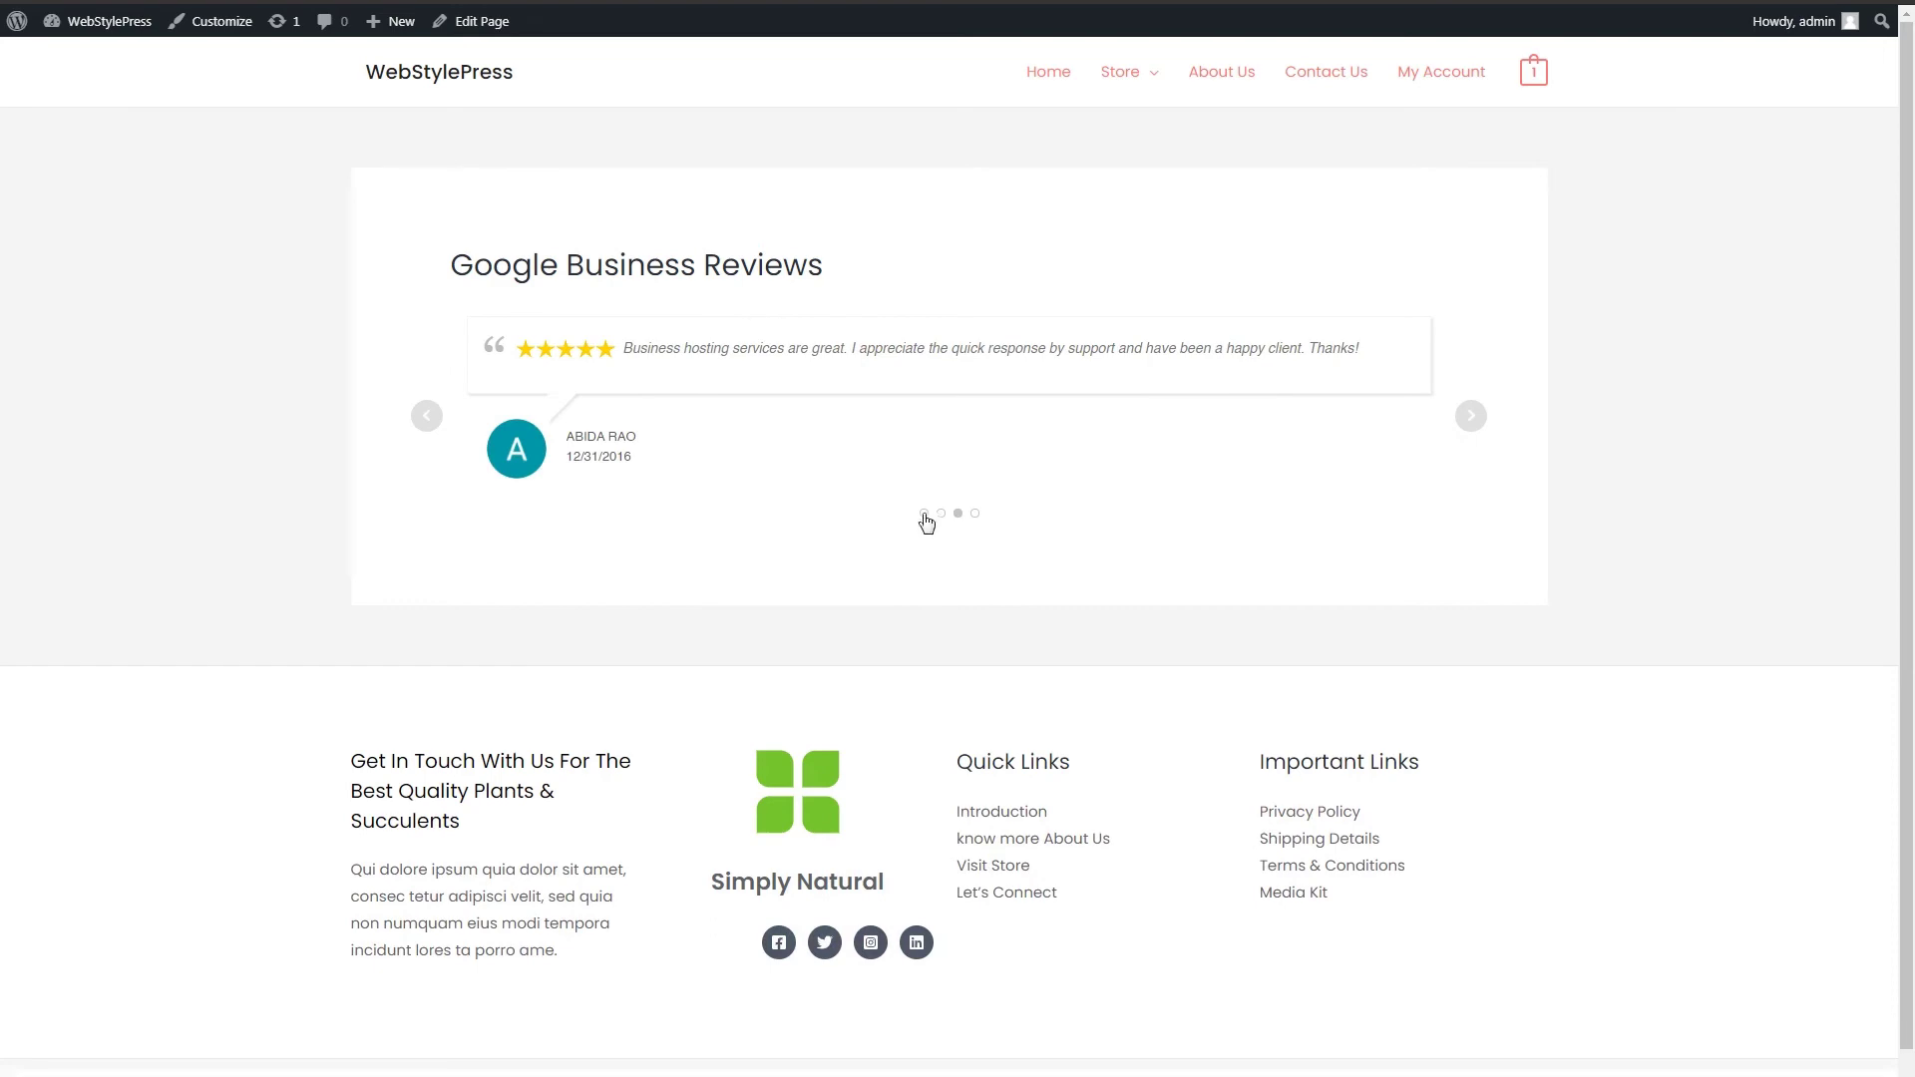
pyautogui.click(427, 415)
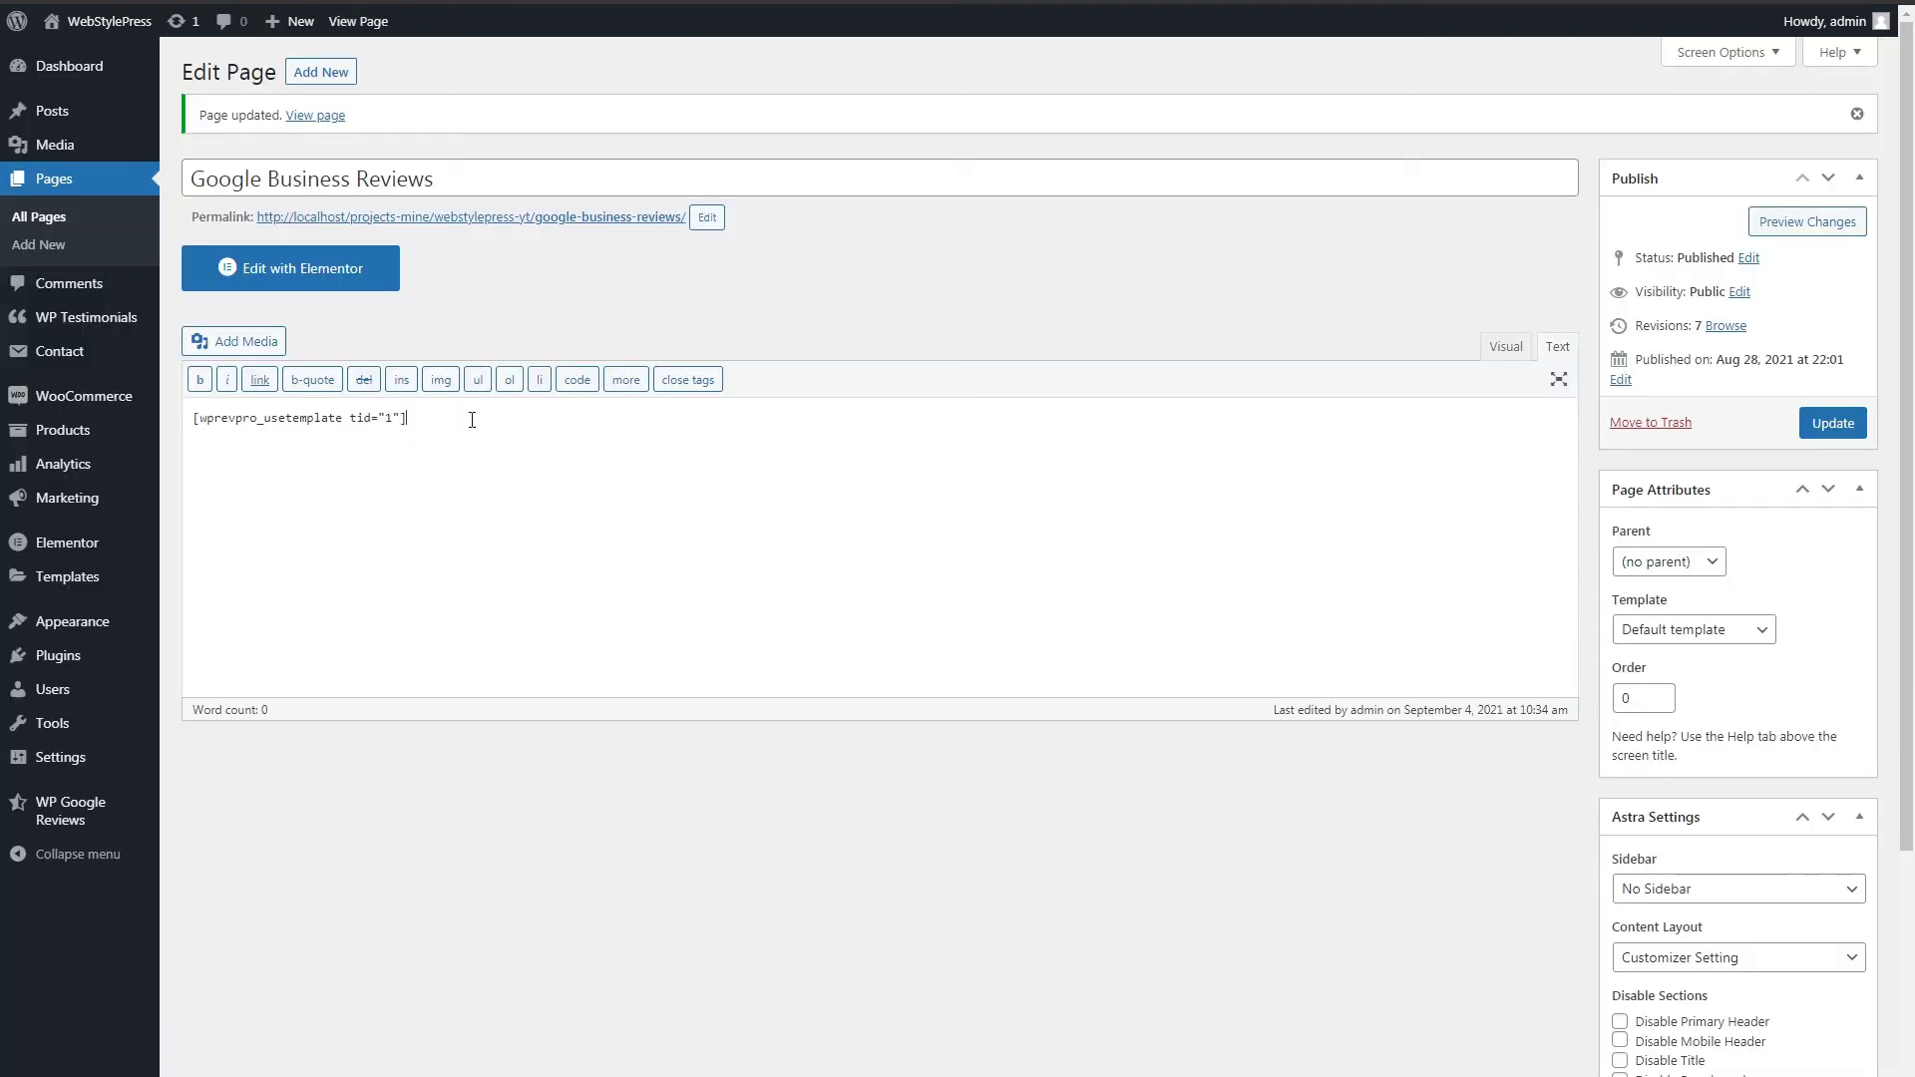
# - Remove the [wprevpro_usetemplate tid="1"] shortcode from the Google Business Reviews page and update it
pyautogui.hotkey('ctrl', 'a')
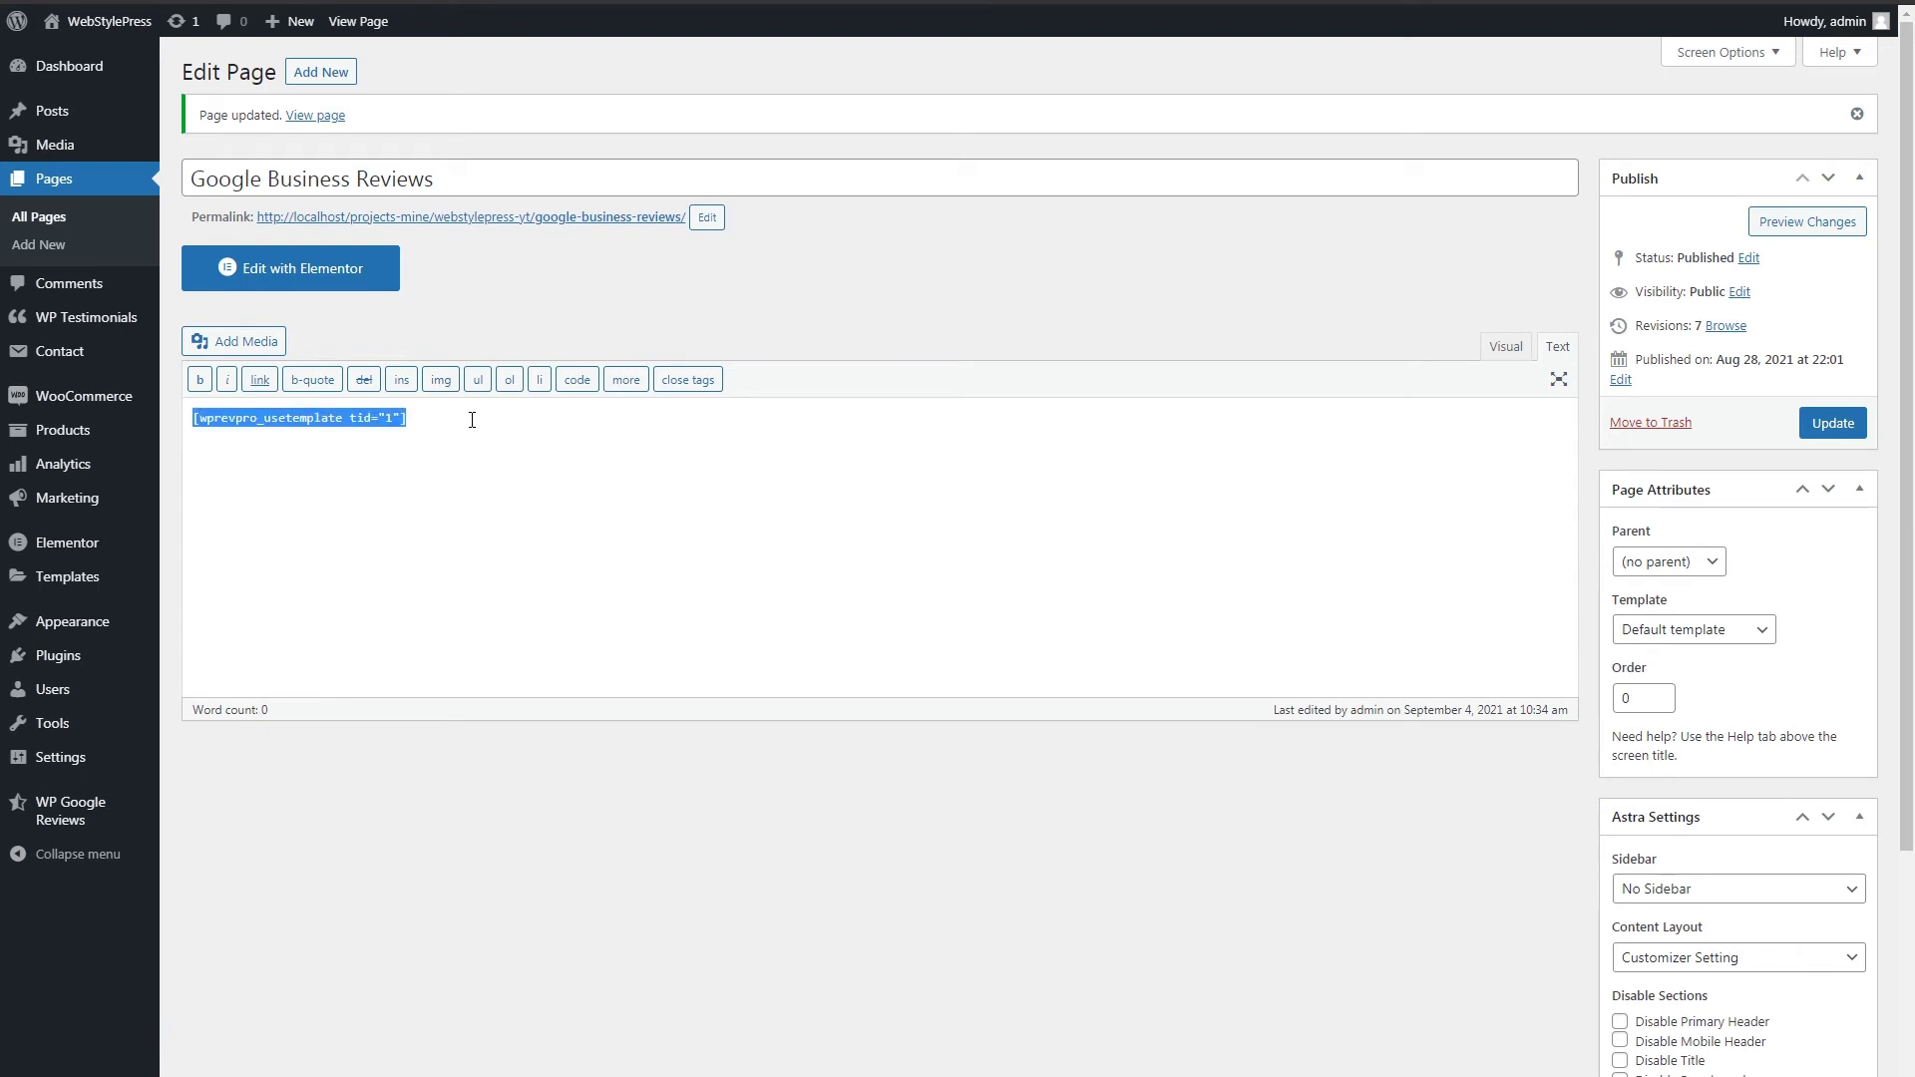
pyautogui.hotkey('ctrl', 'x')
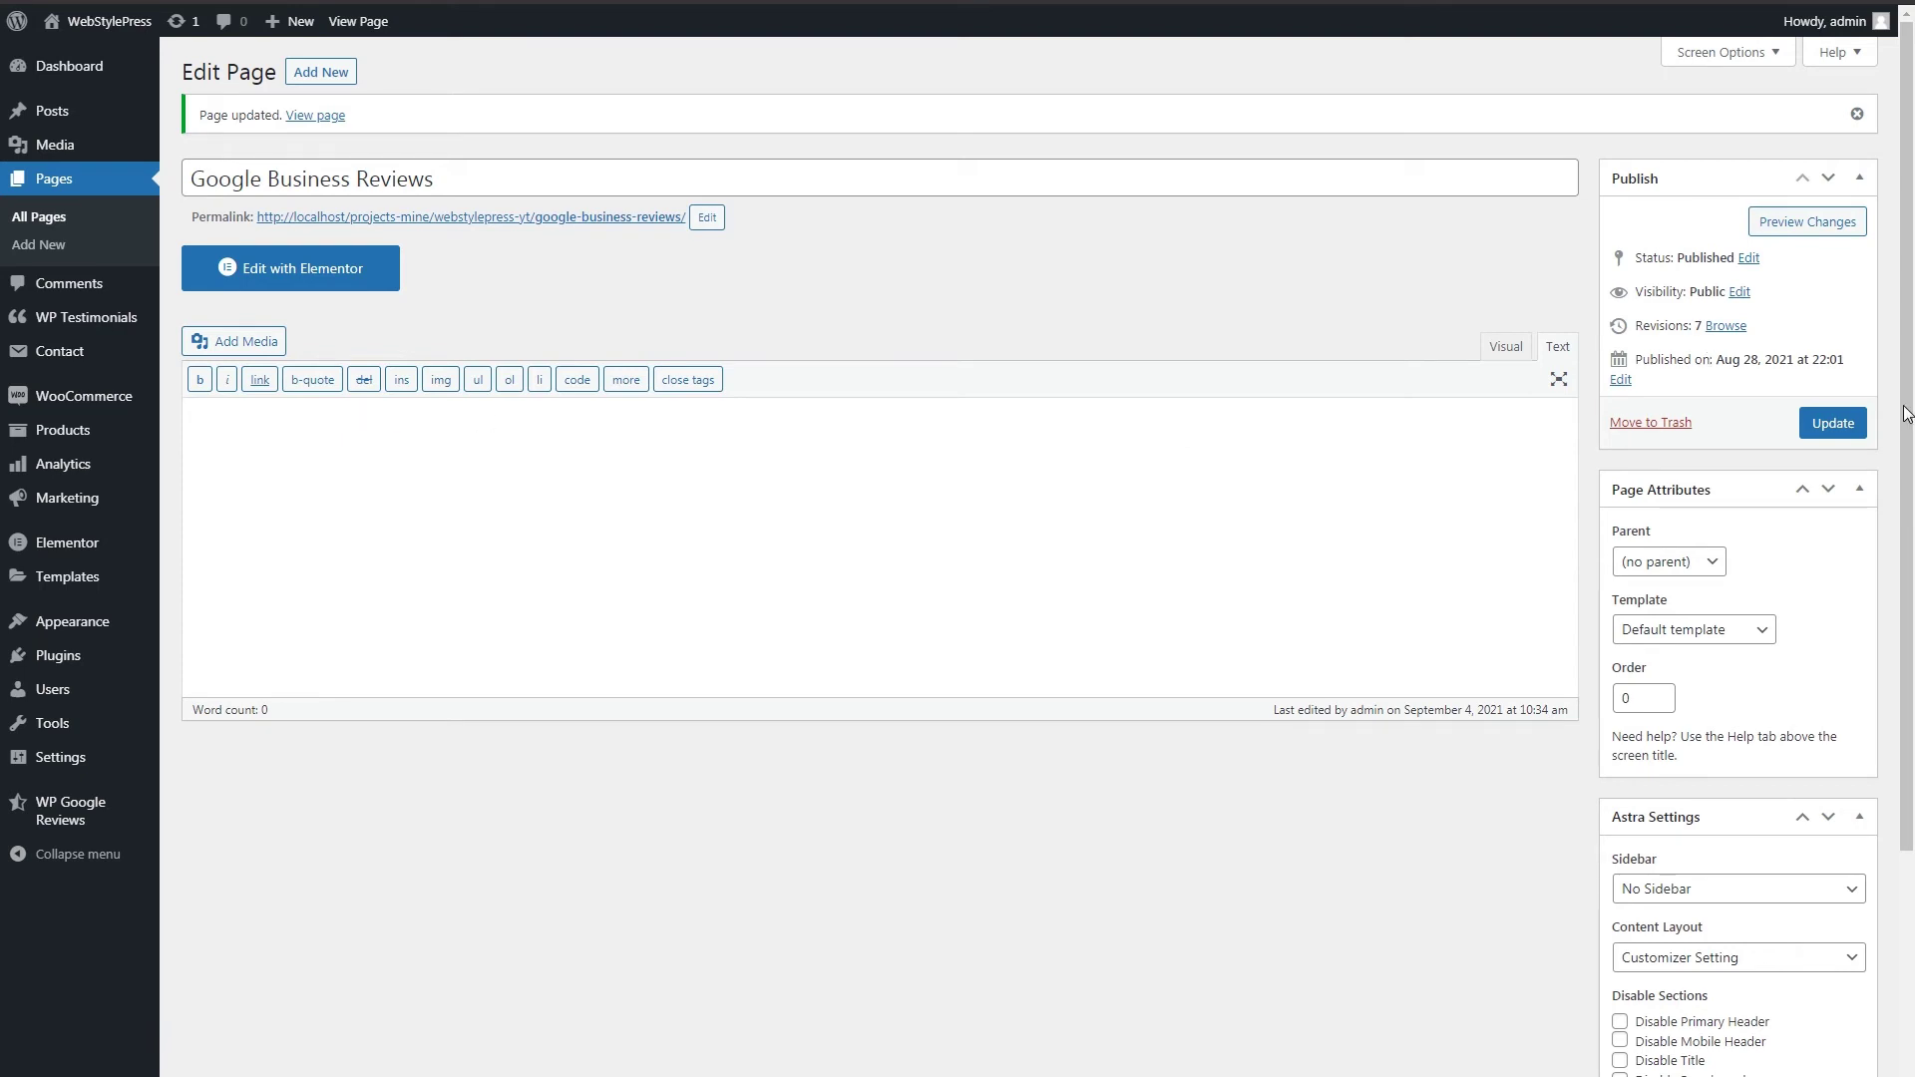
pyautogui.click(1834, 423)
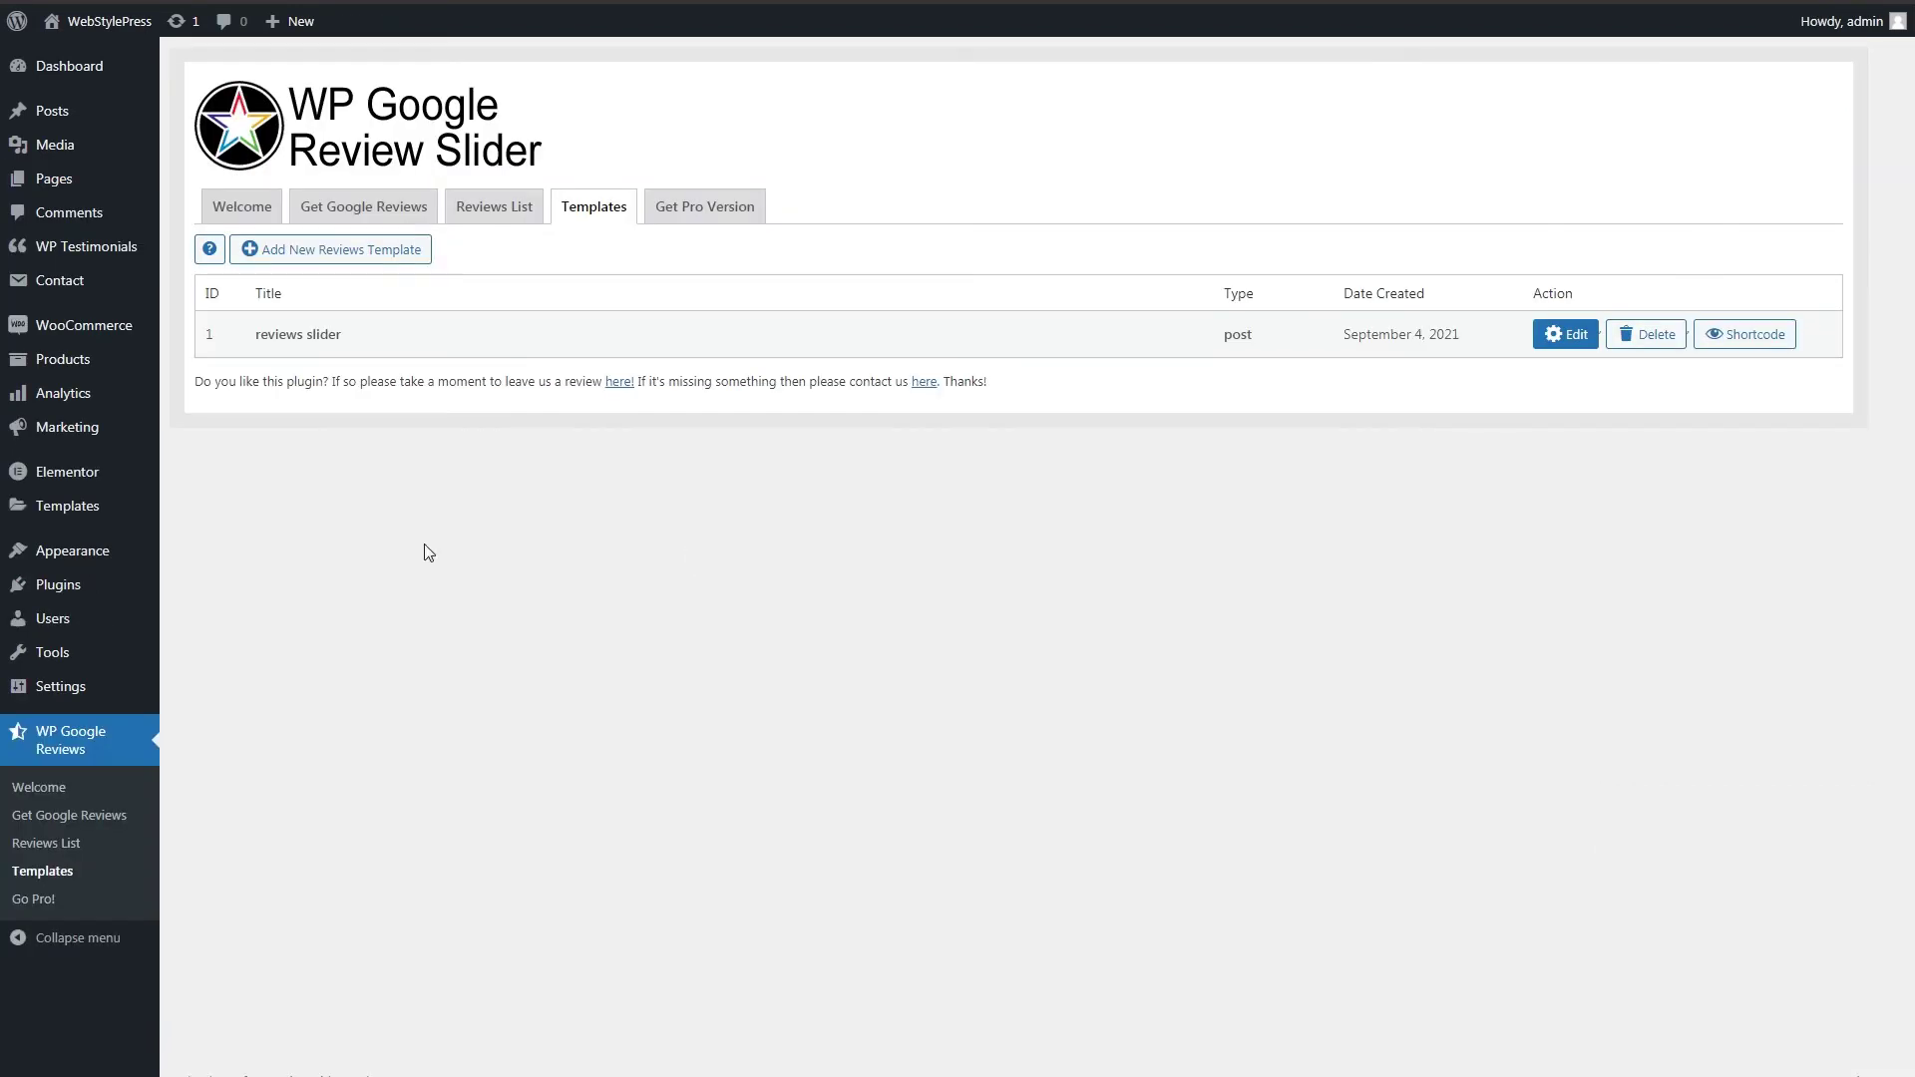
# - Open the page for adding new plugins and search for "google review"
pyautogui.moveTo(59, 586)
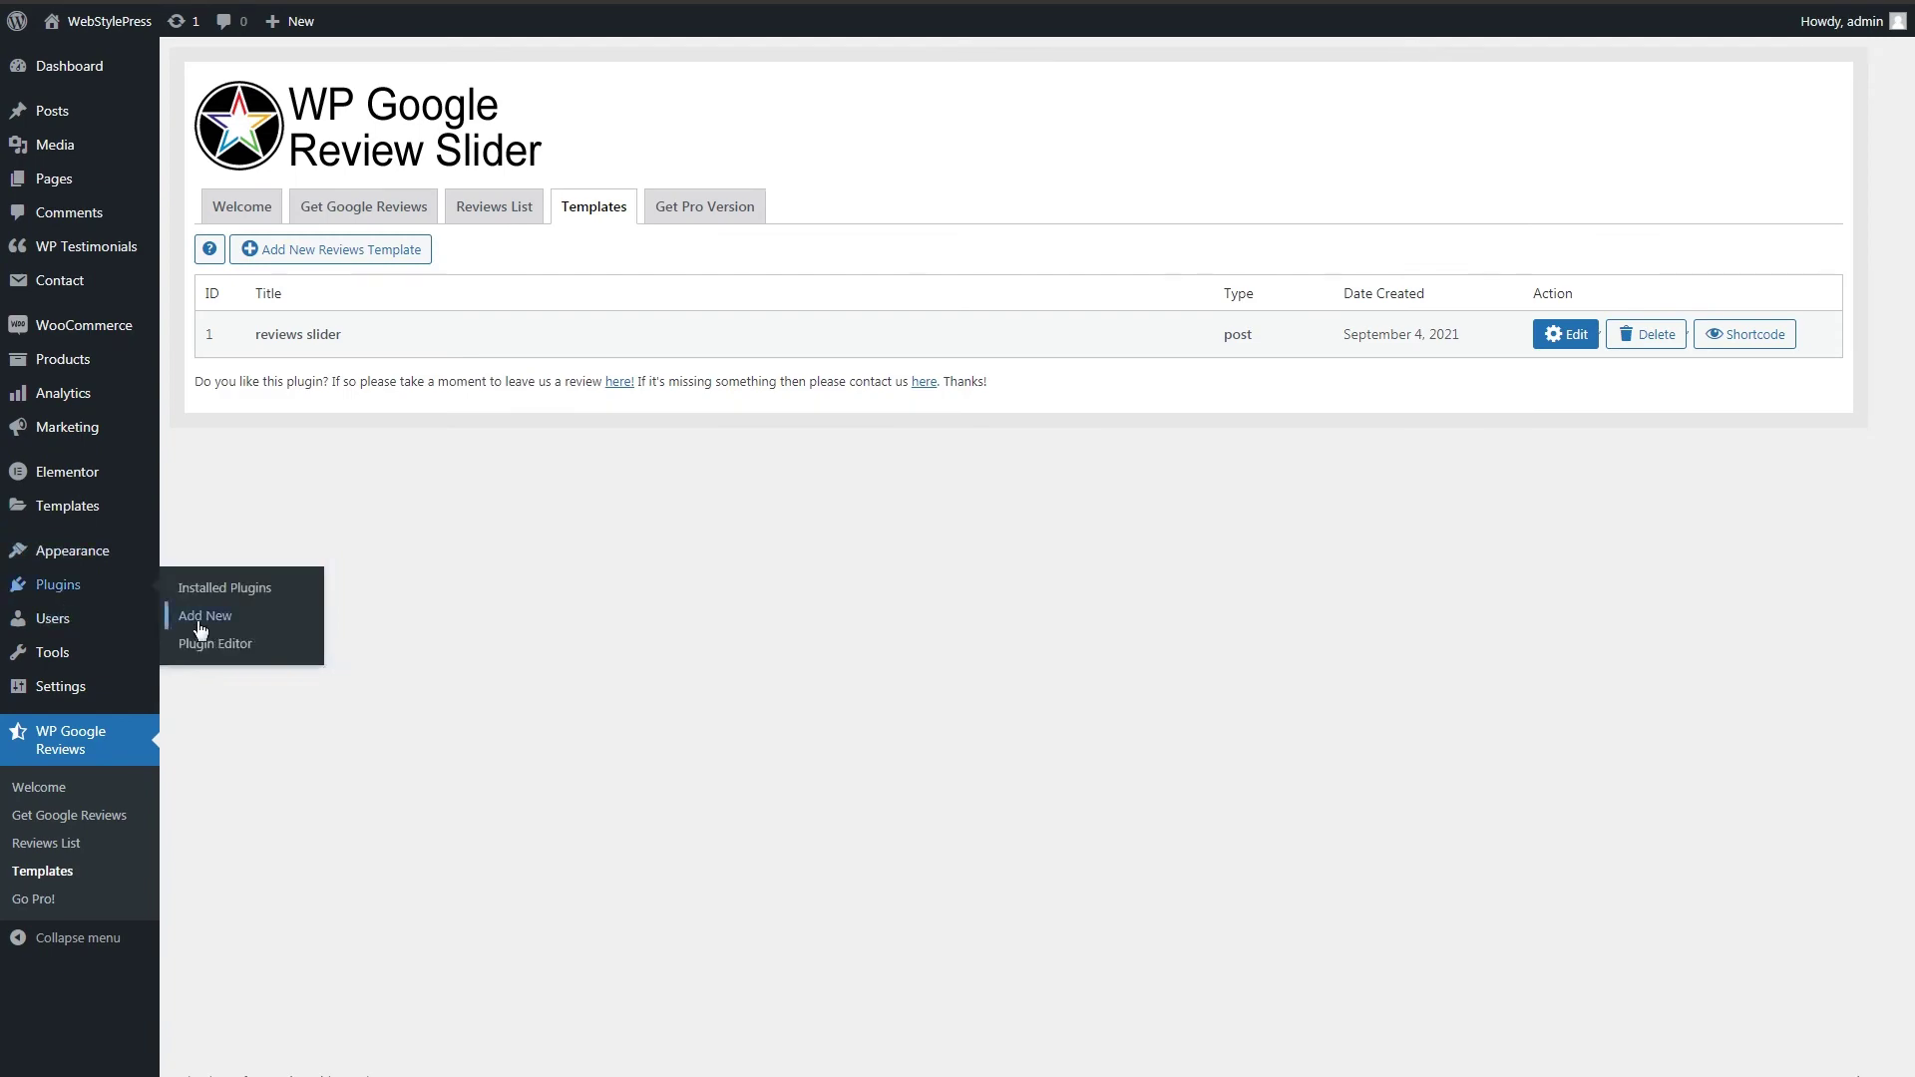
pyautogui.click(204, 616)
pyautogui.click(1763, 130)
pyautogui.write('google')
pyautogui.write(' review')
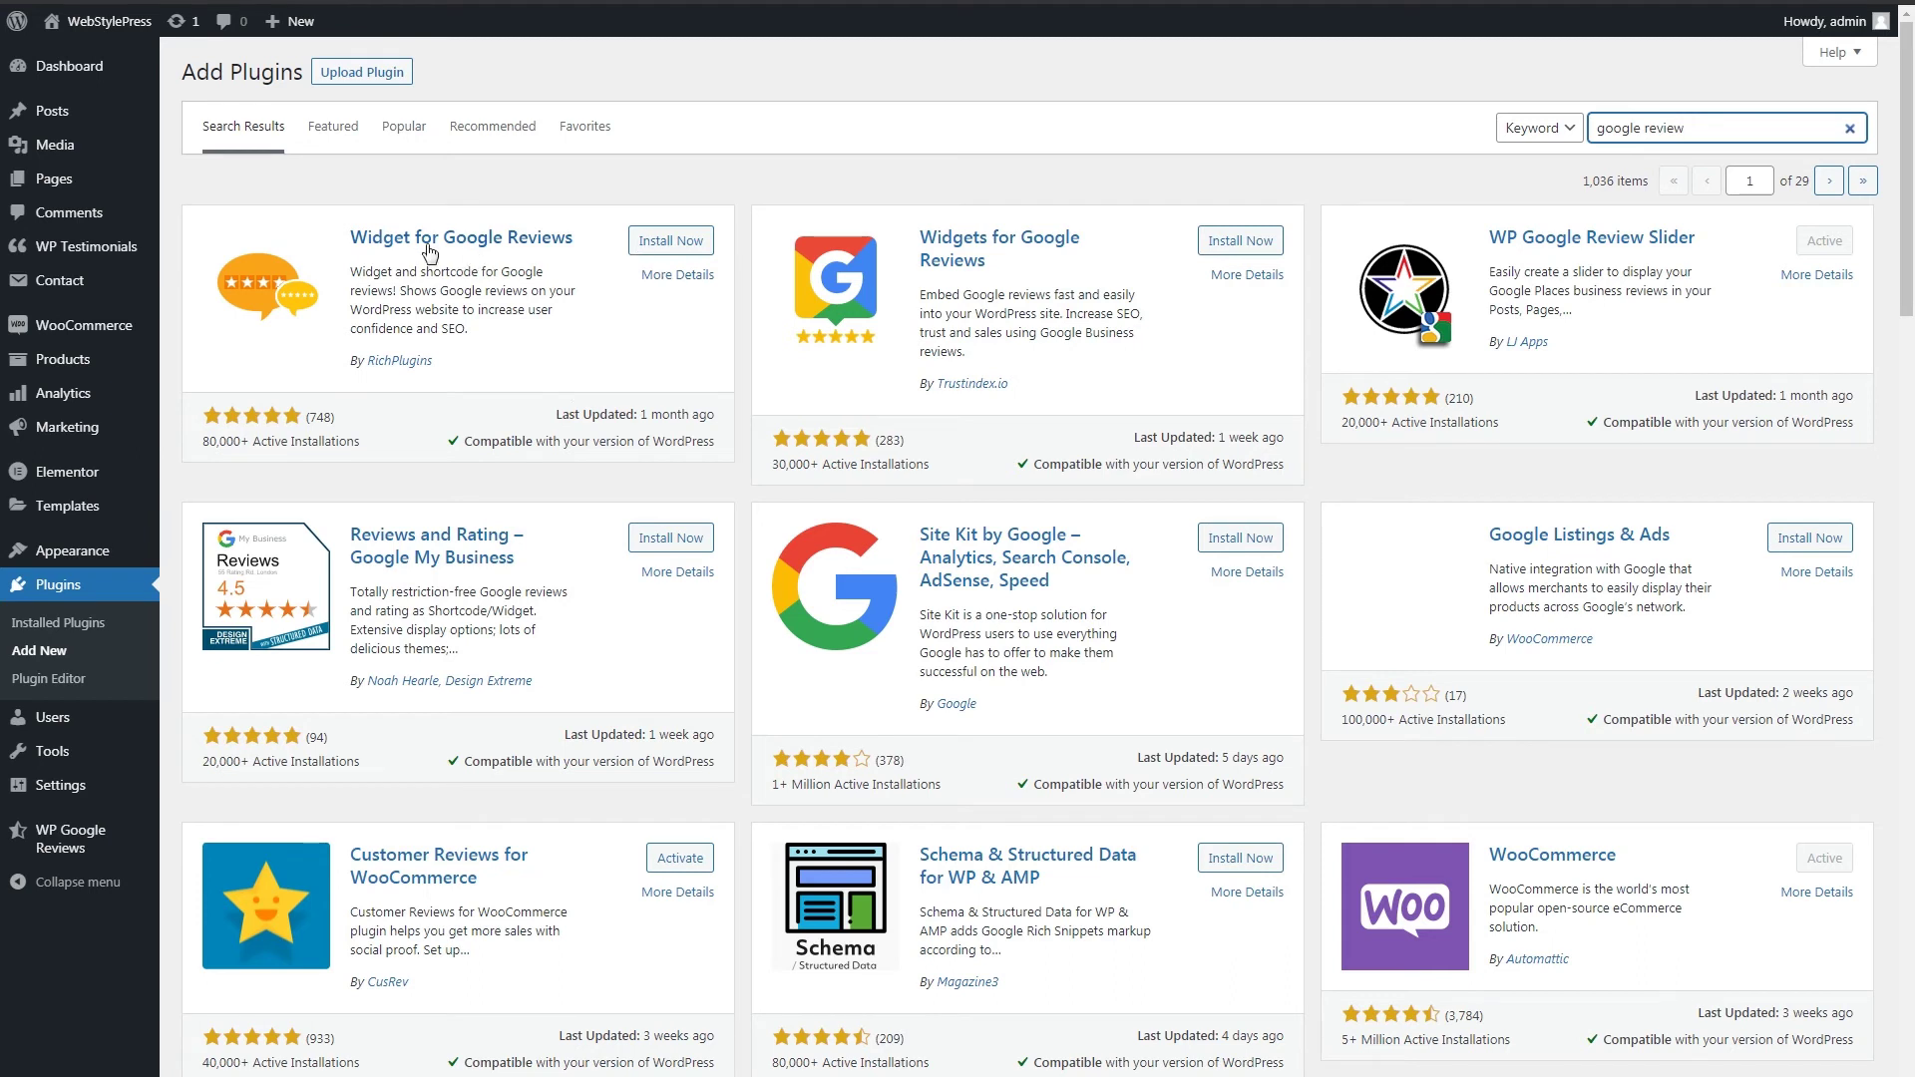
# - Install and activate the Widget for Google Reviews plugin by RichPlugins and locate it among the installed plugins
pyautogui.click(665, 245)
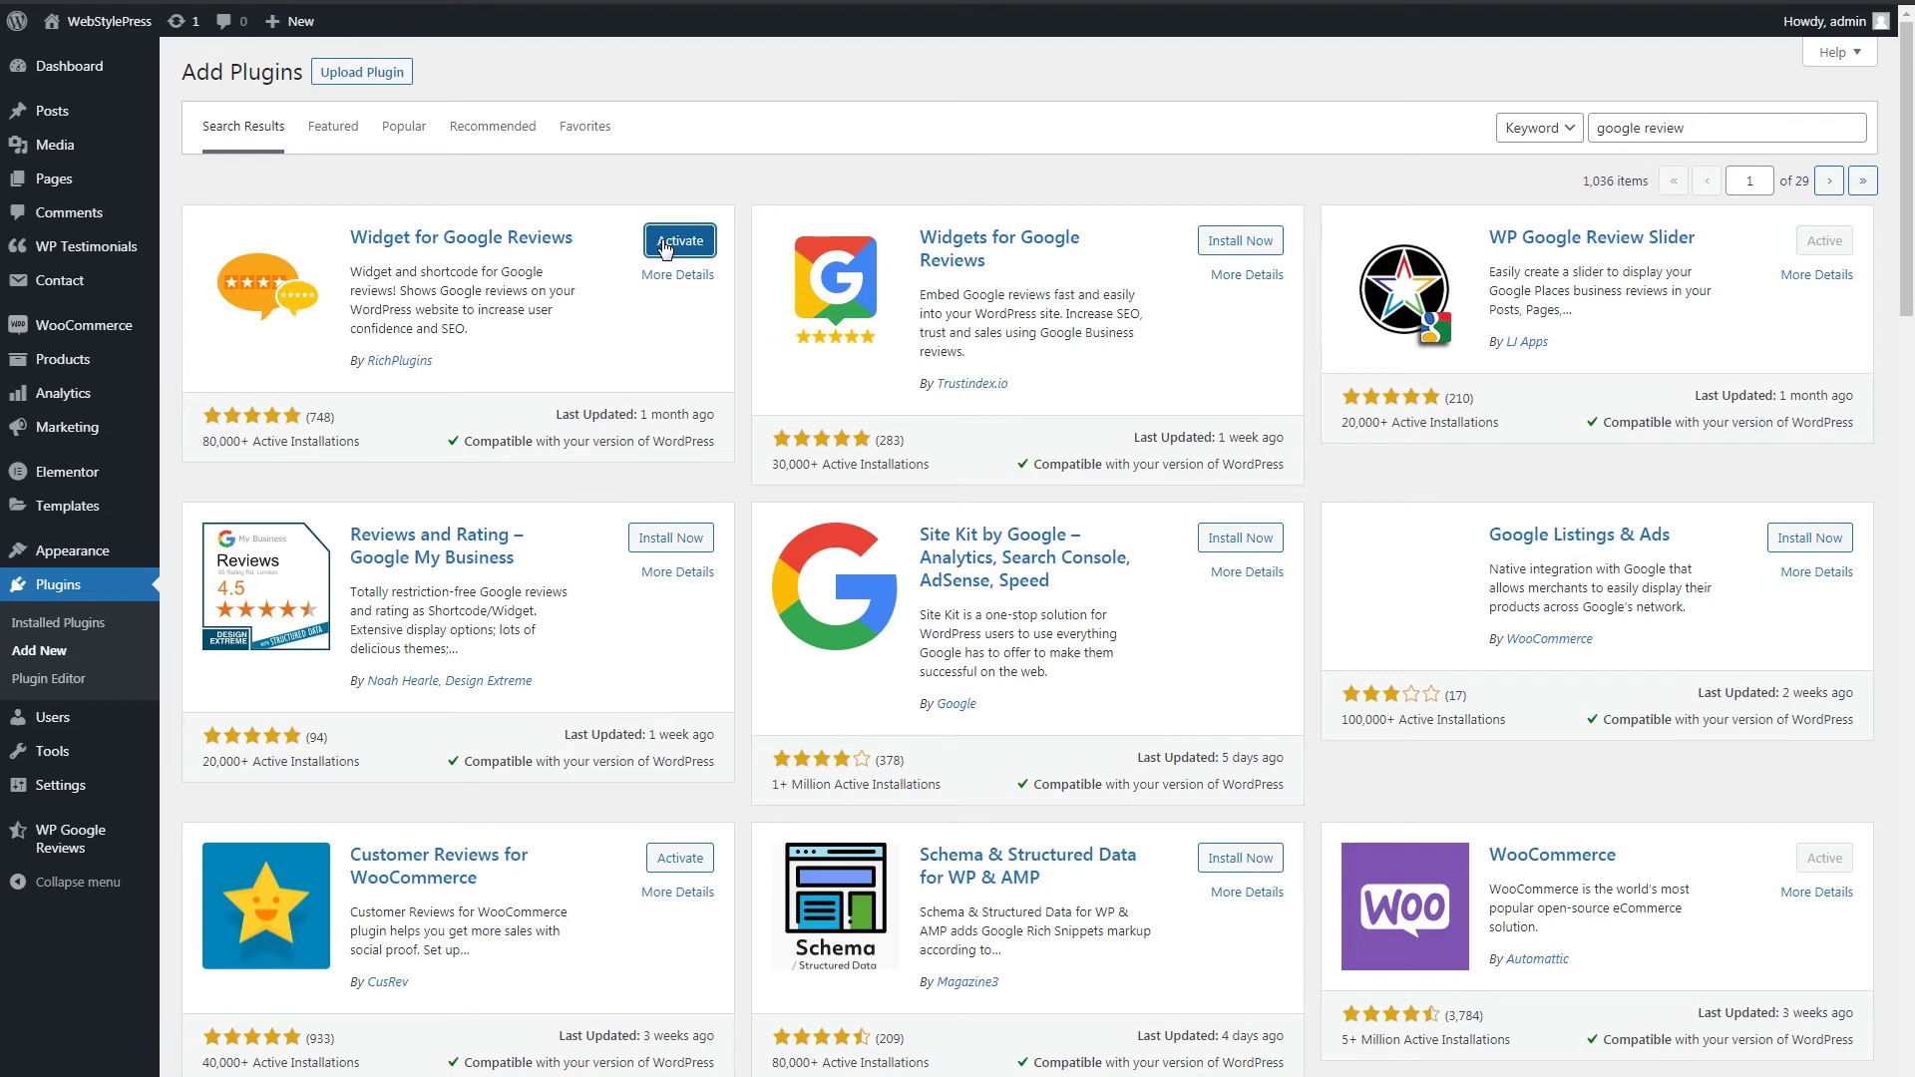
pyautogui.hotkey('ctrl', 'f')
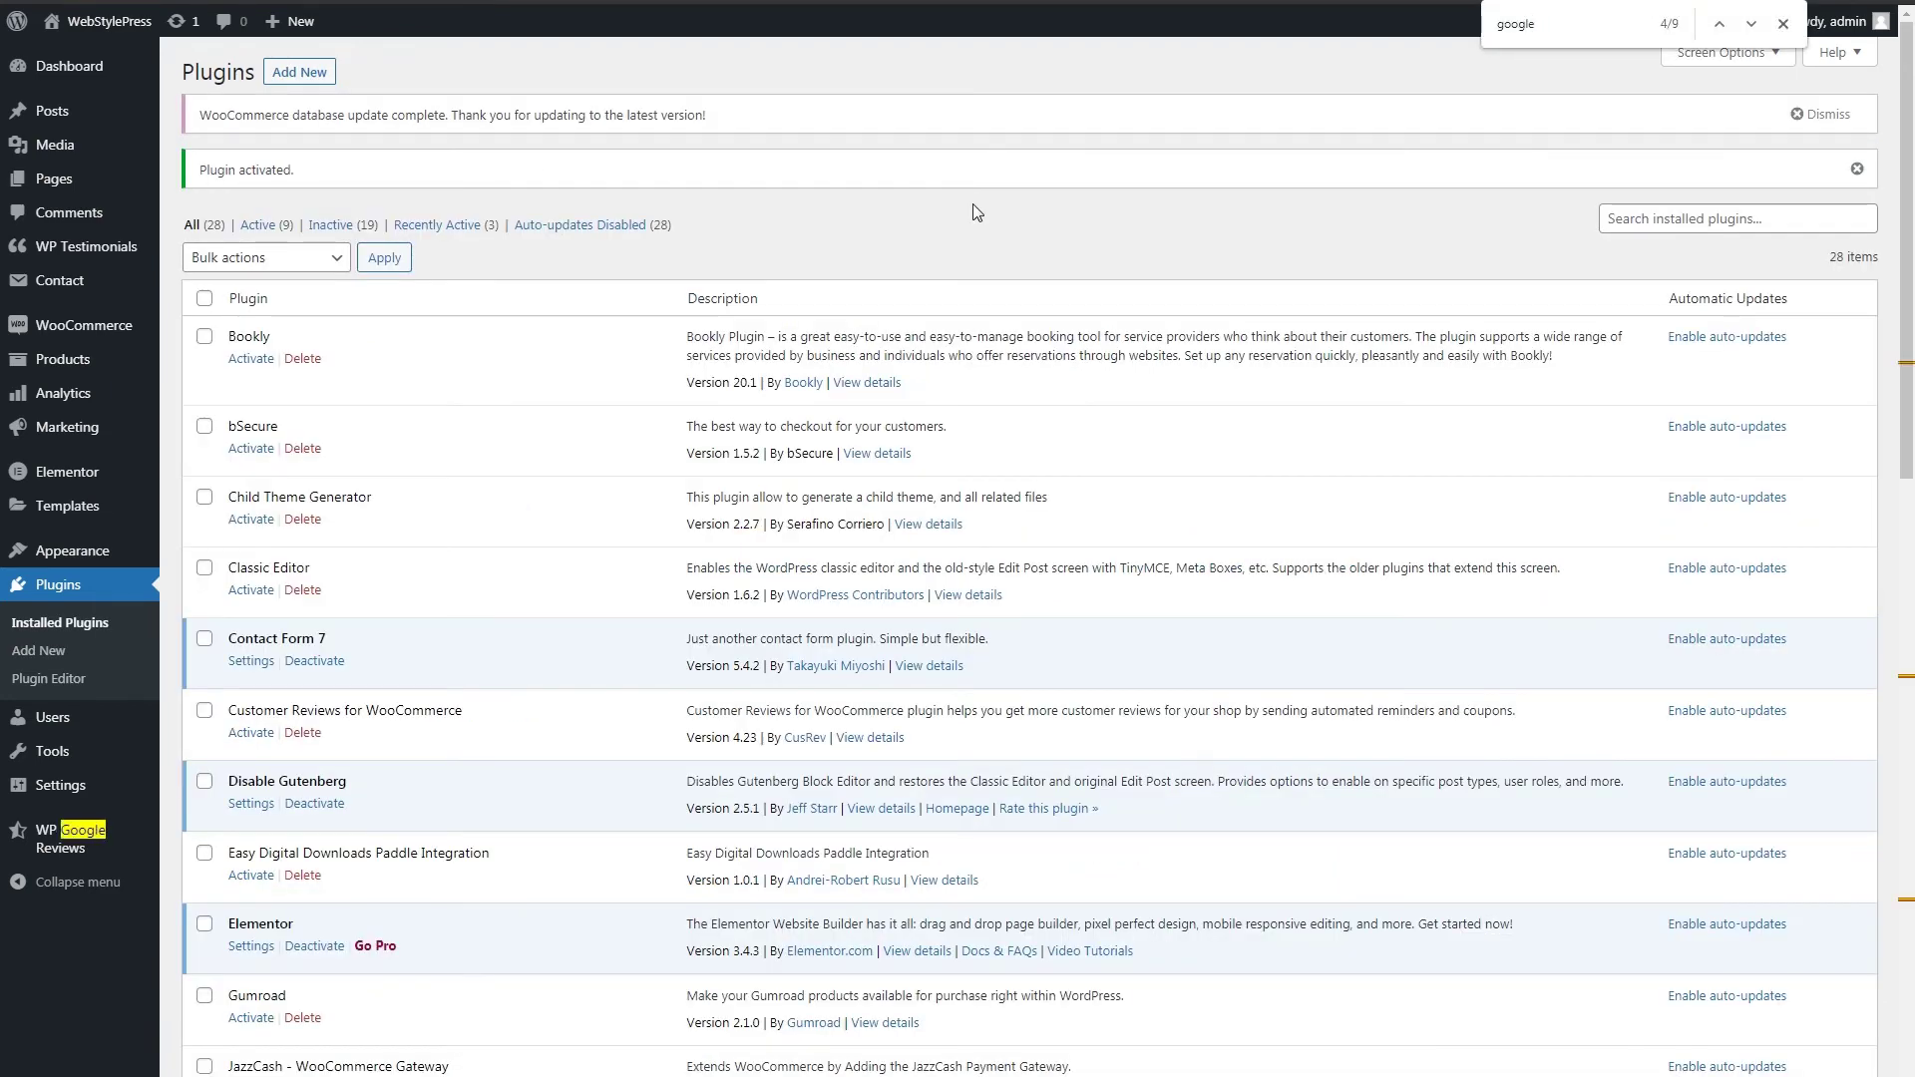
pyautogui.press('Return')
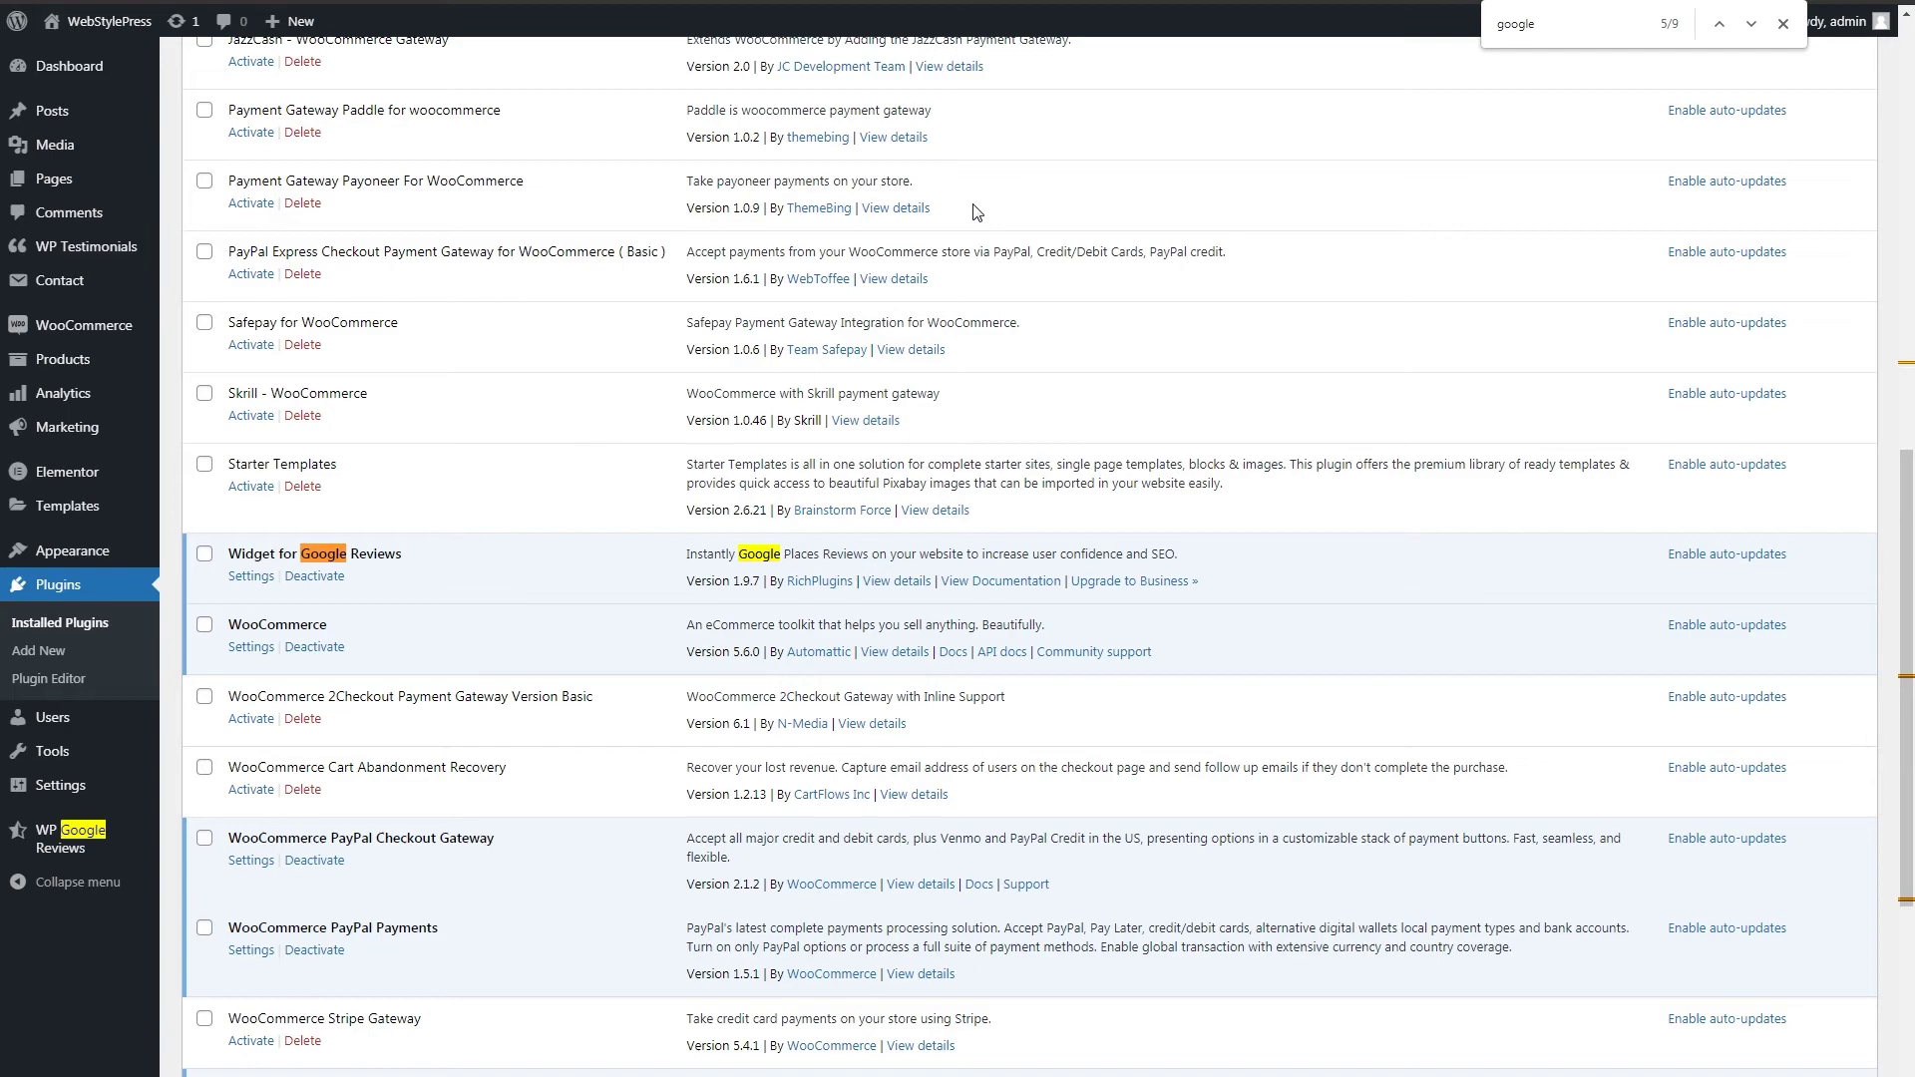
pyautogui.scroll(-4, 1046, 653)
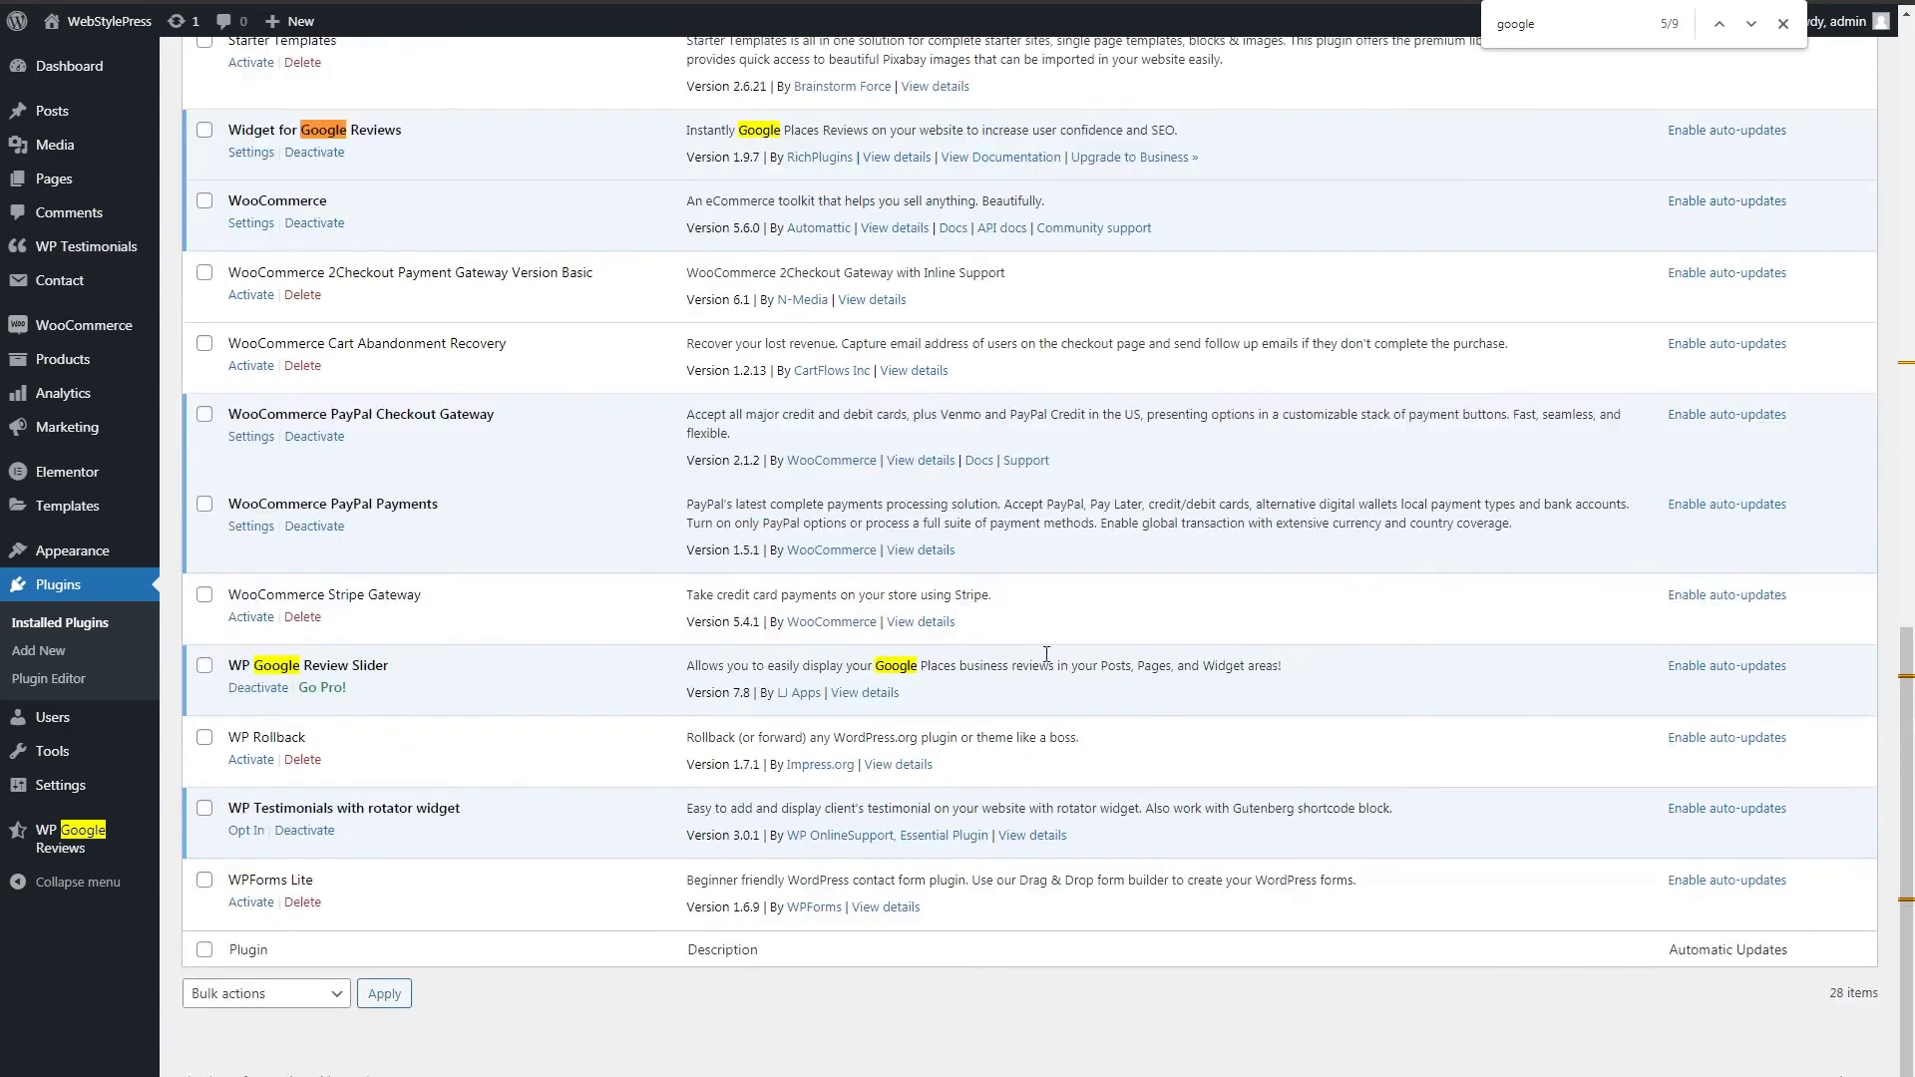
pyautogui.scroll(20, 1149, 618)
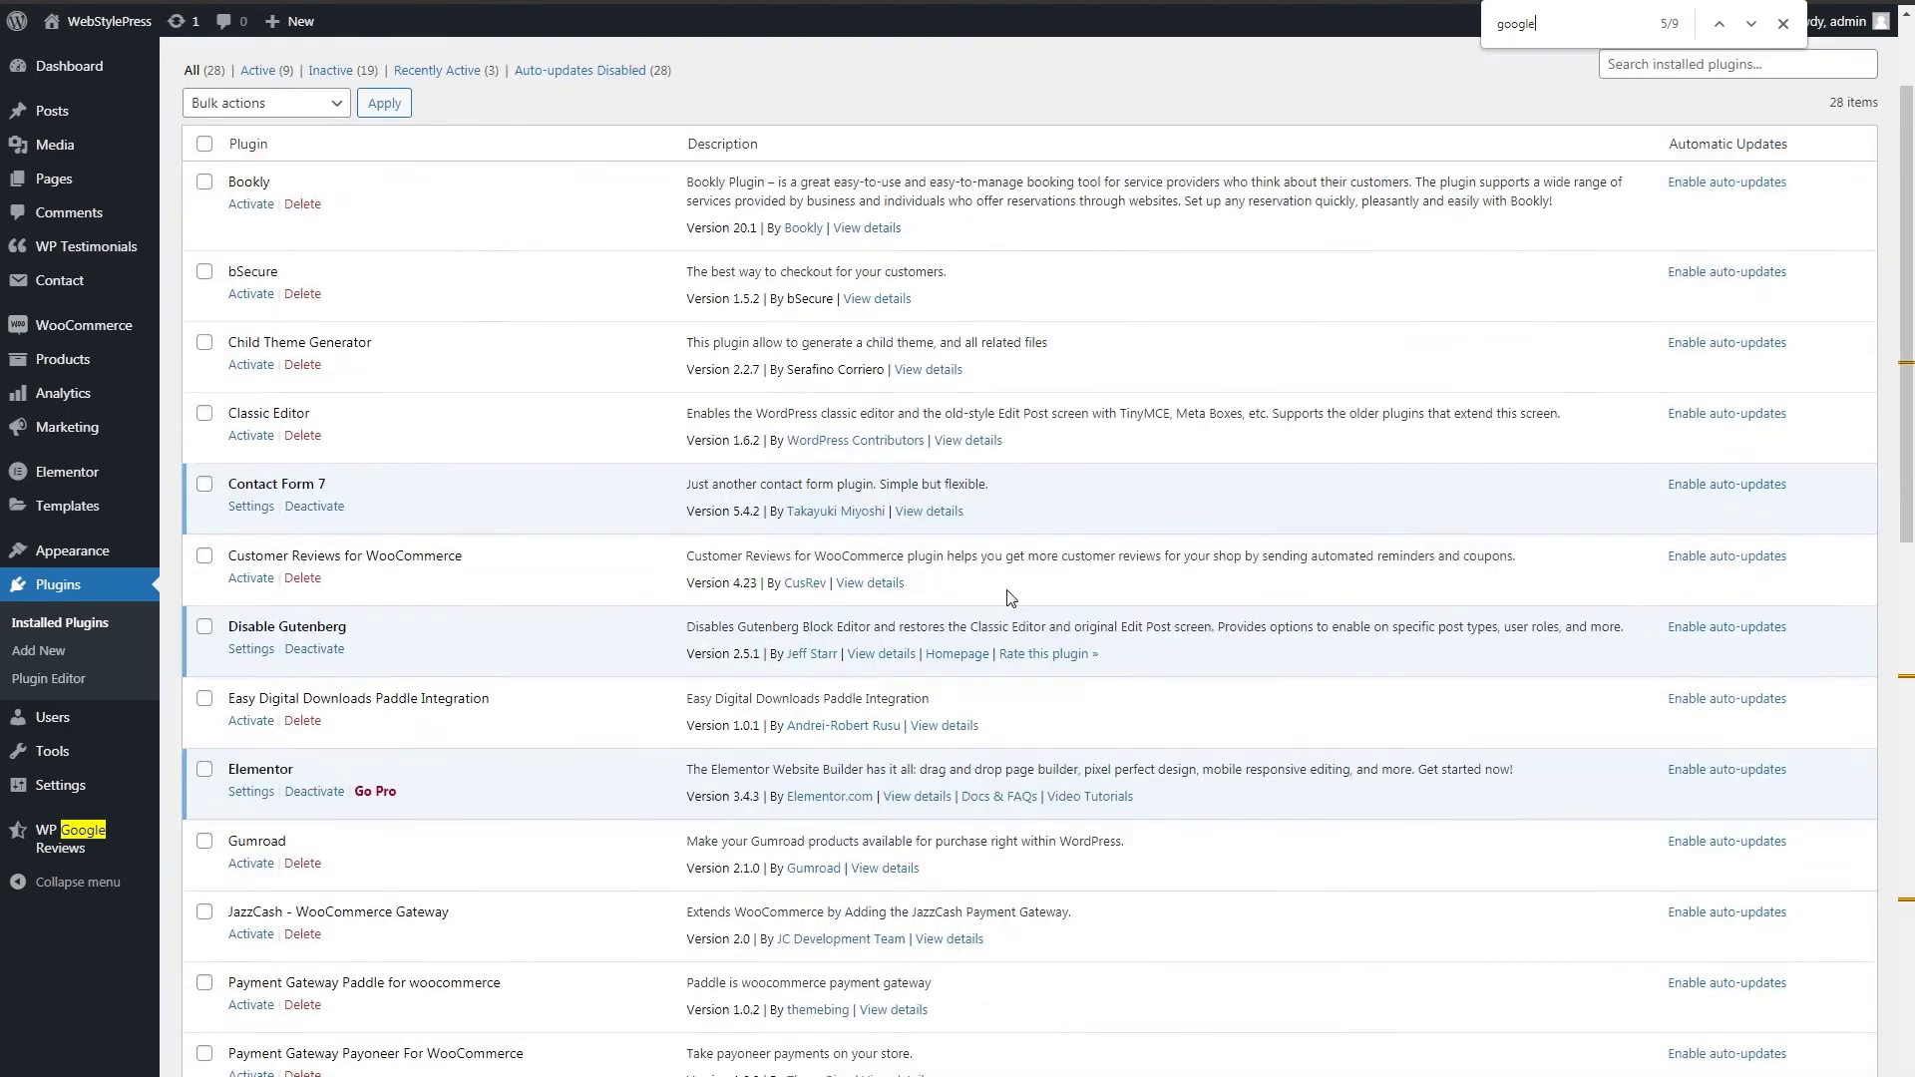
pyautogui.scroll(-10, 978, 599)
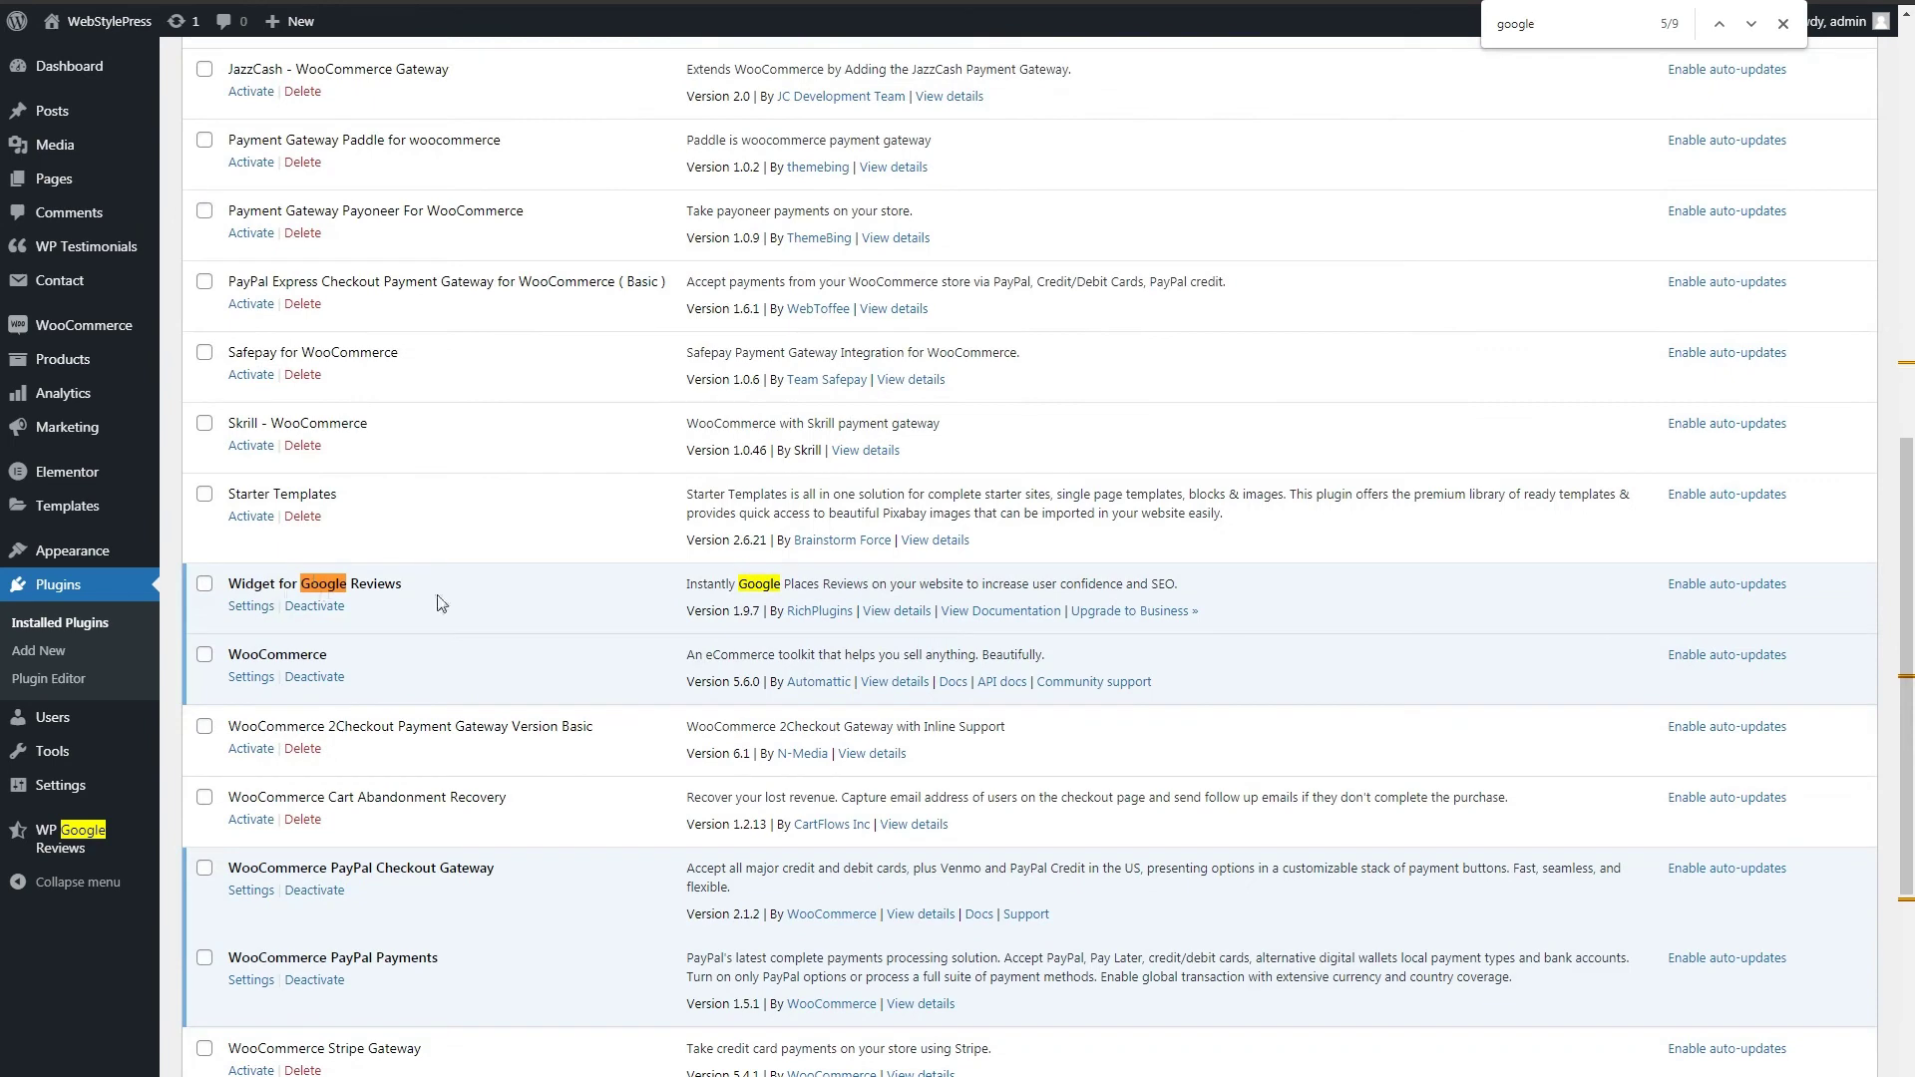
# - Open the Widget for Google Reviews settings and check the saved Google Places API key
pyautogui.click(251, 609)
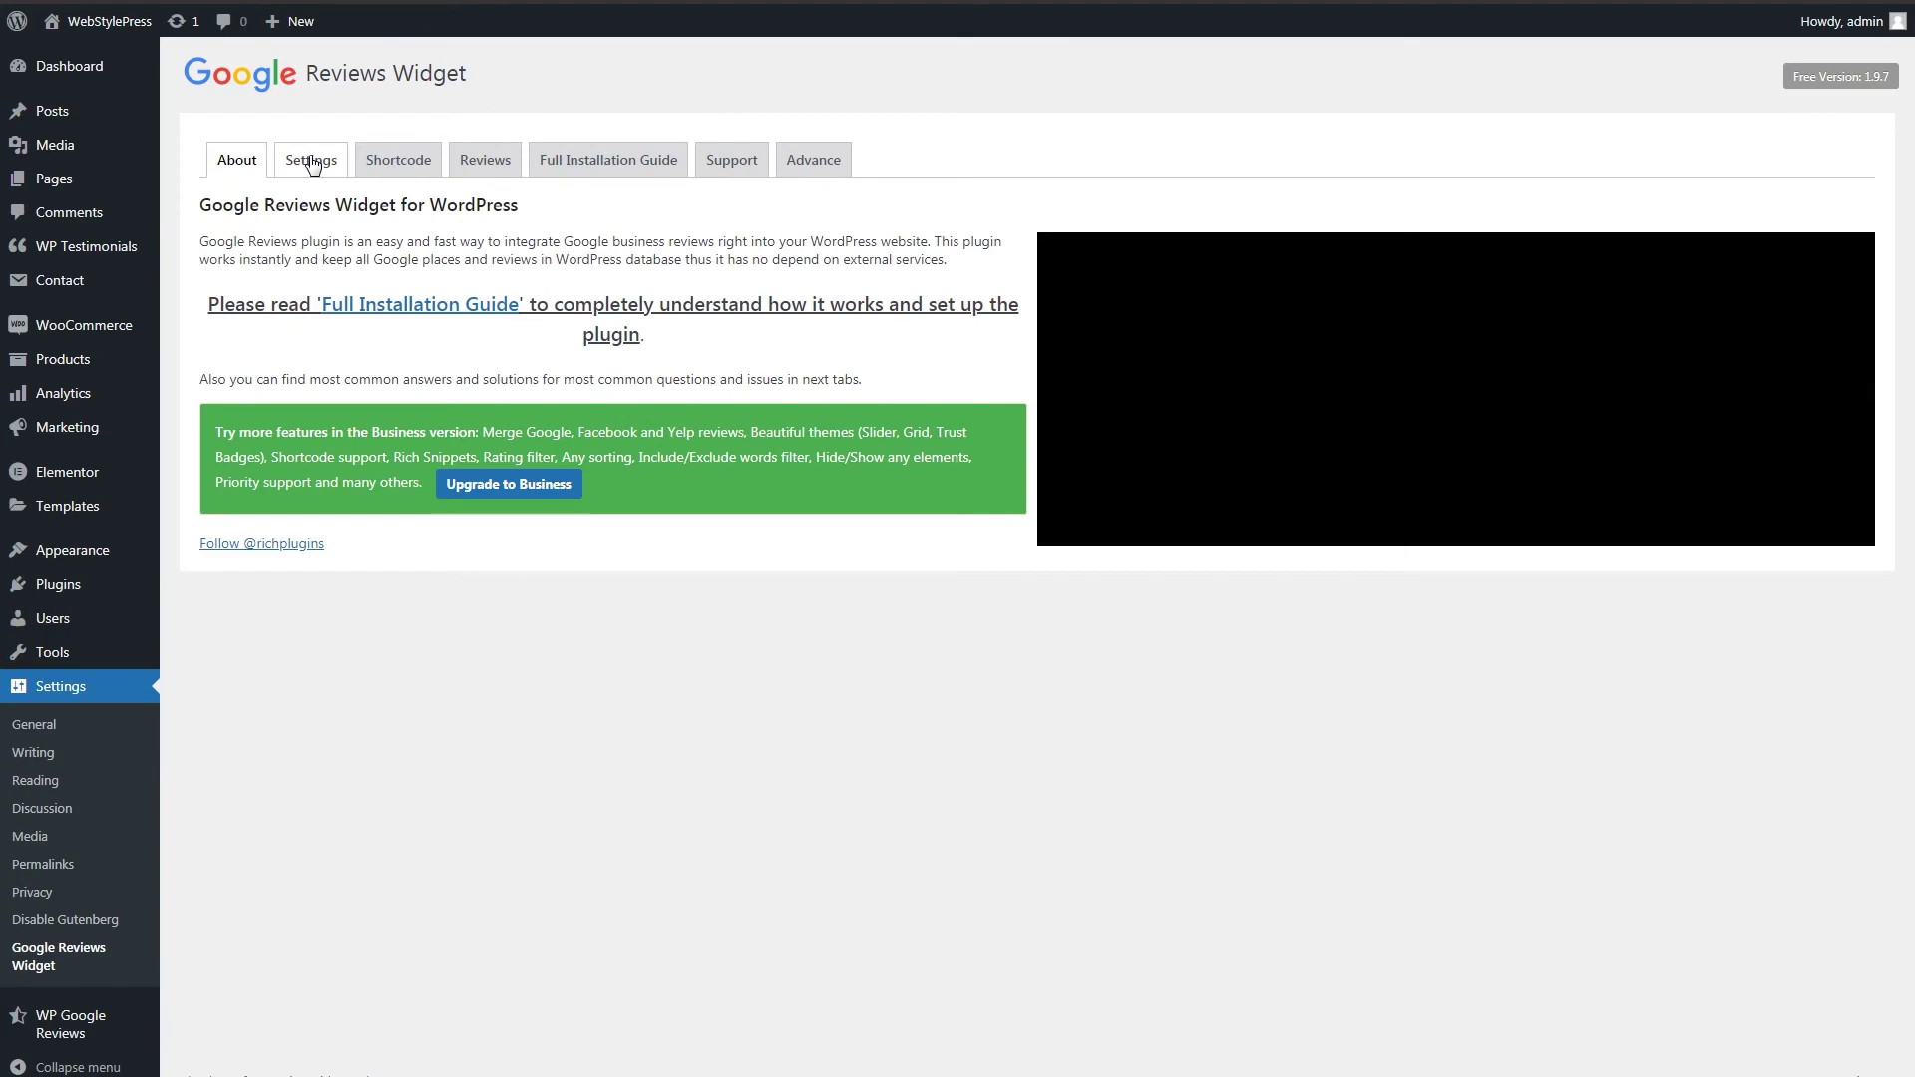
pyautogui.click(311, 159)
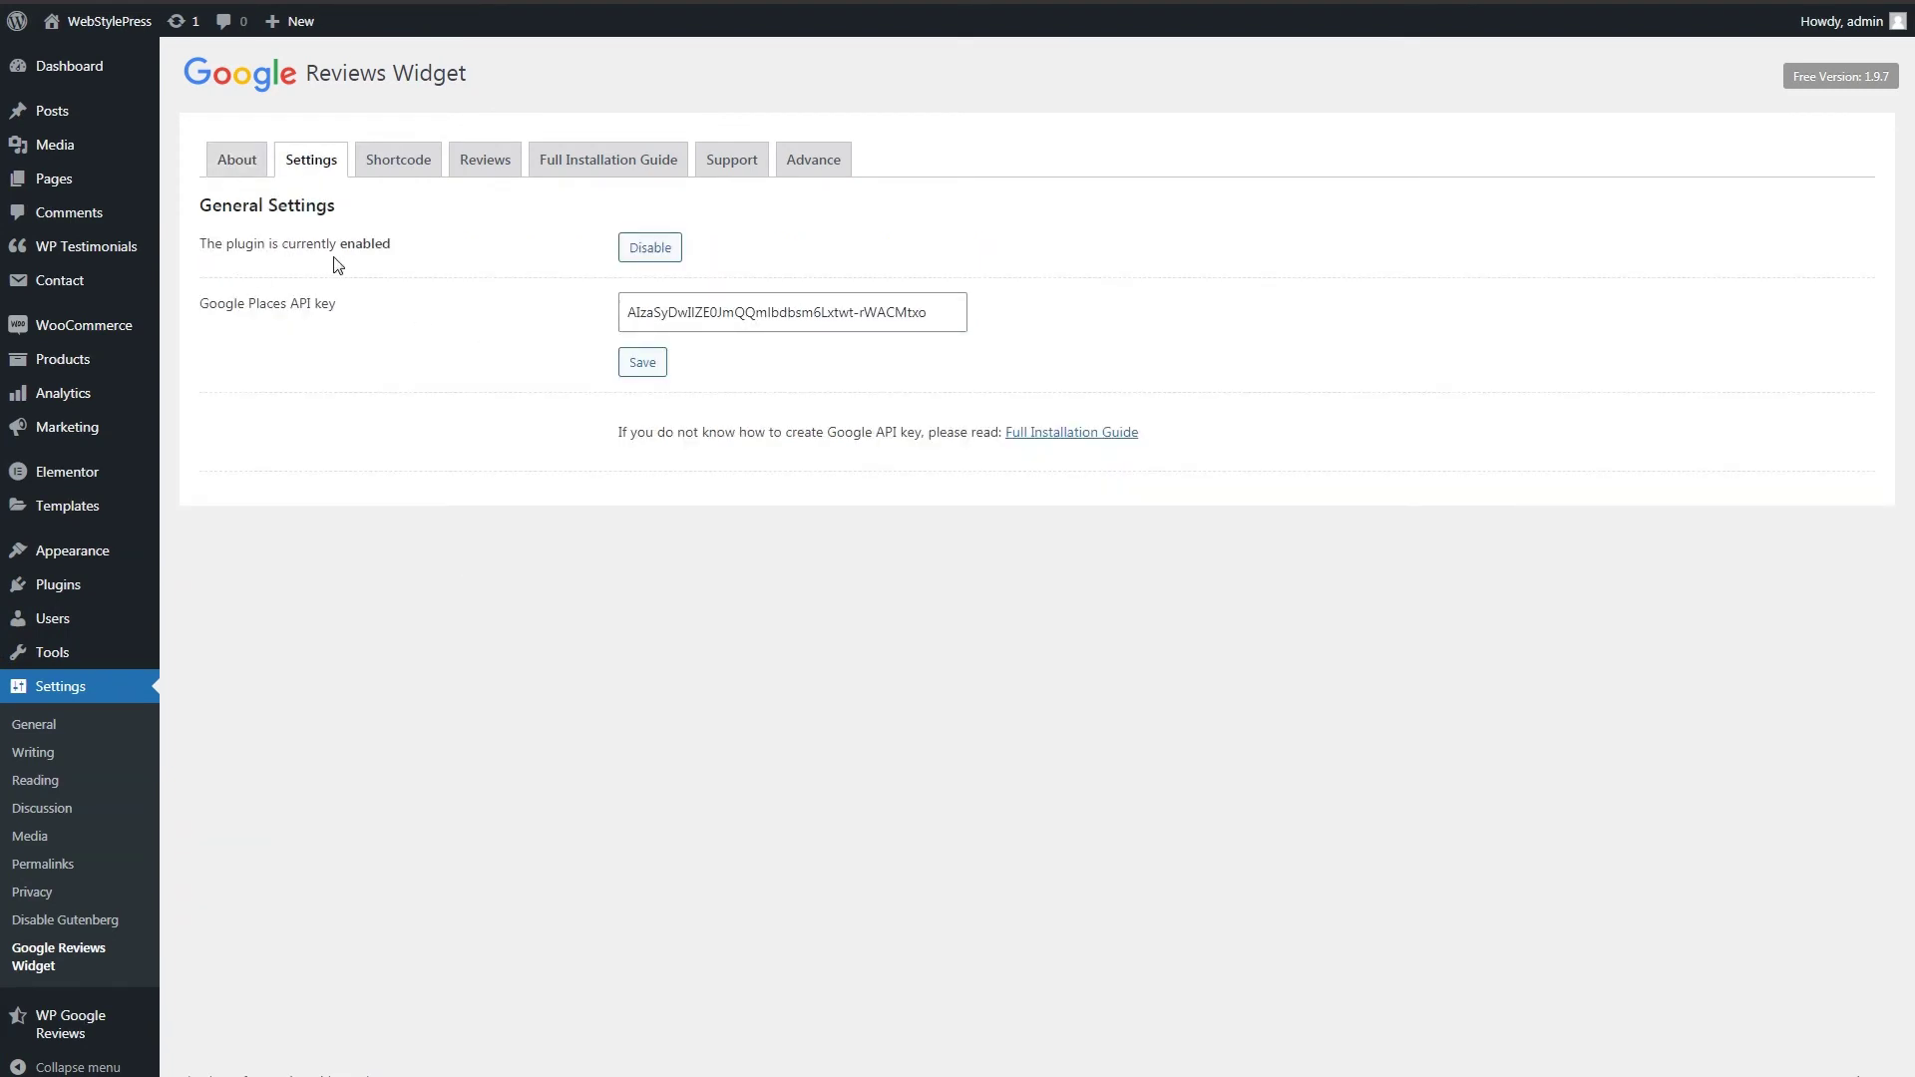
pyautogui.moveTo(940, 305); pyautogui.dragTo(577, 310)
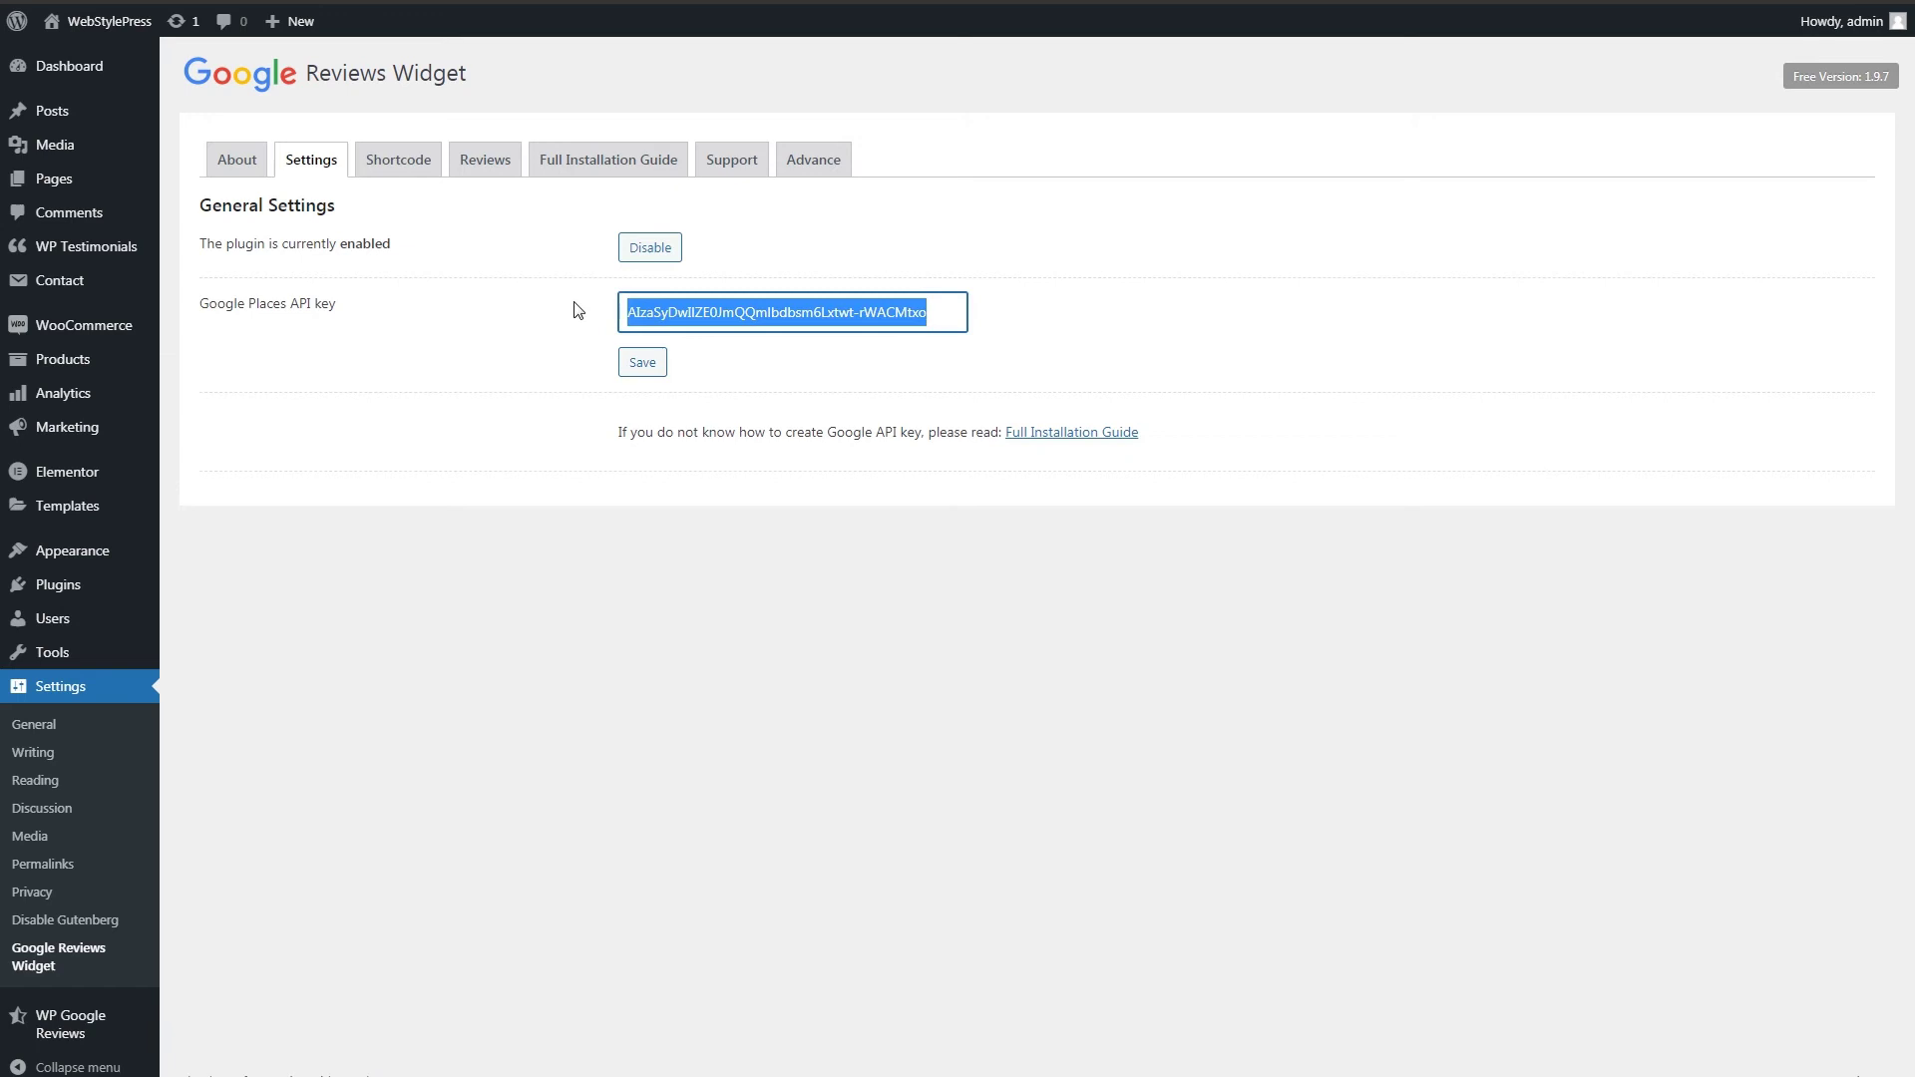
# - Connect Google using the copied Place ID in the widget's shortcode builder and copy the generated shortcode
pyautogui.click(398, 163)
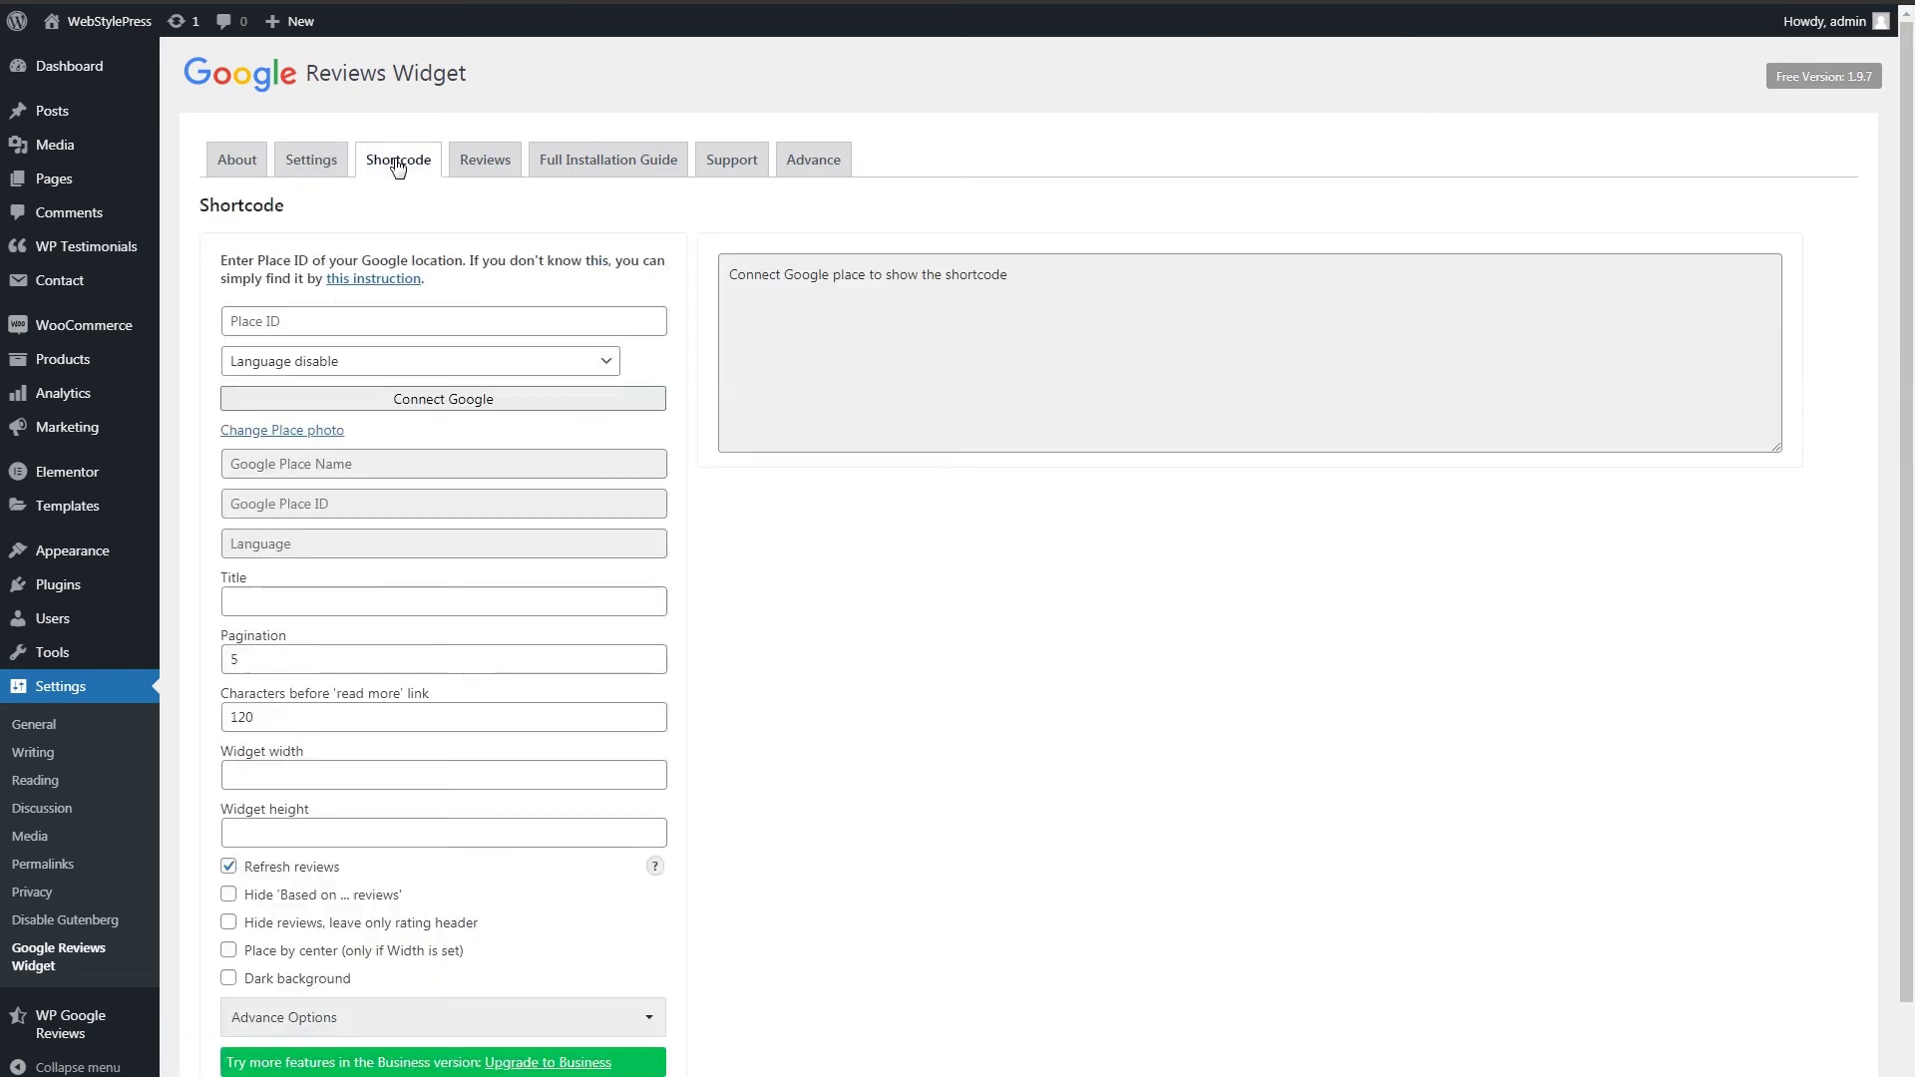
pyautogui.click(376, 325)
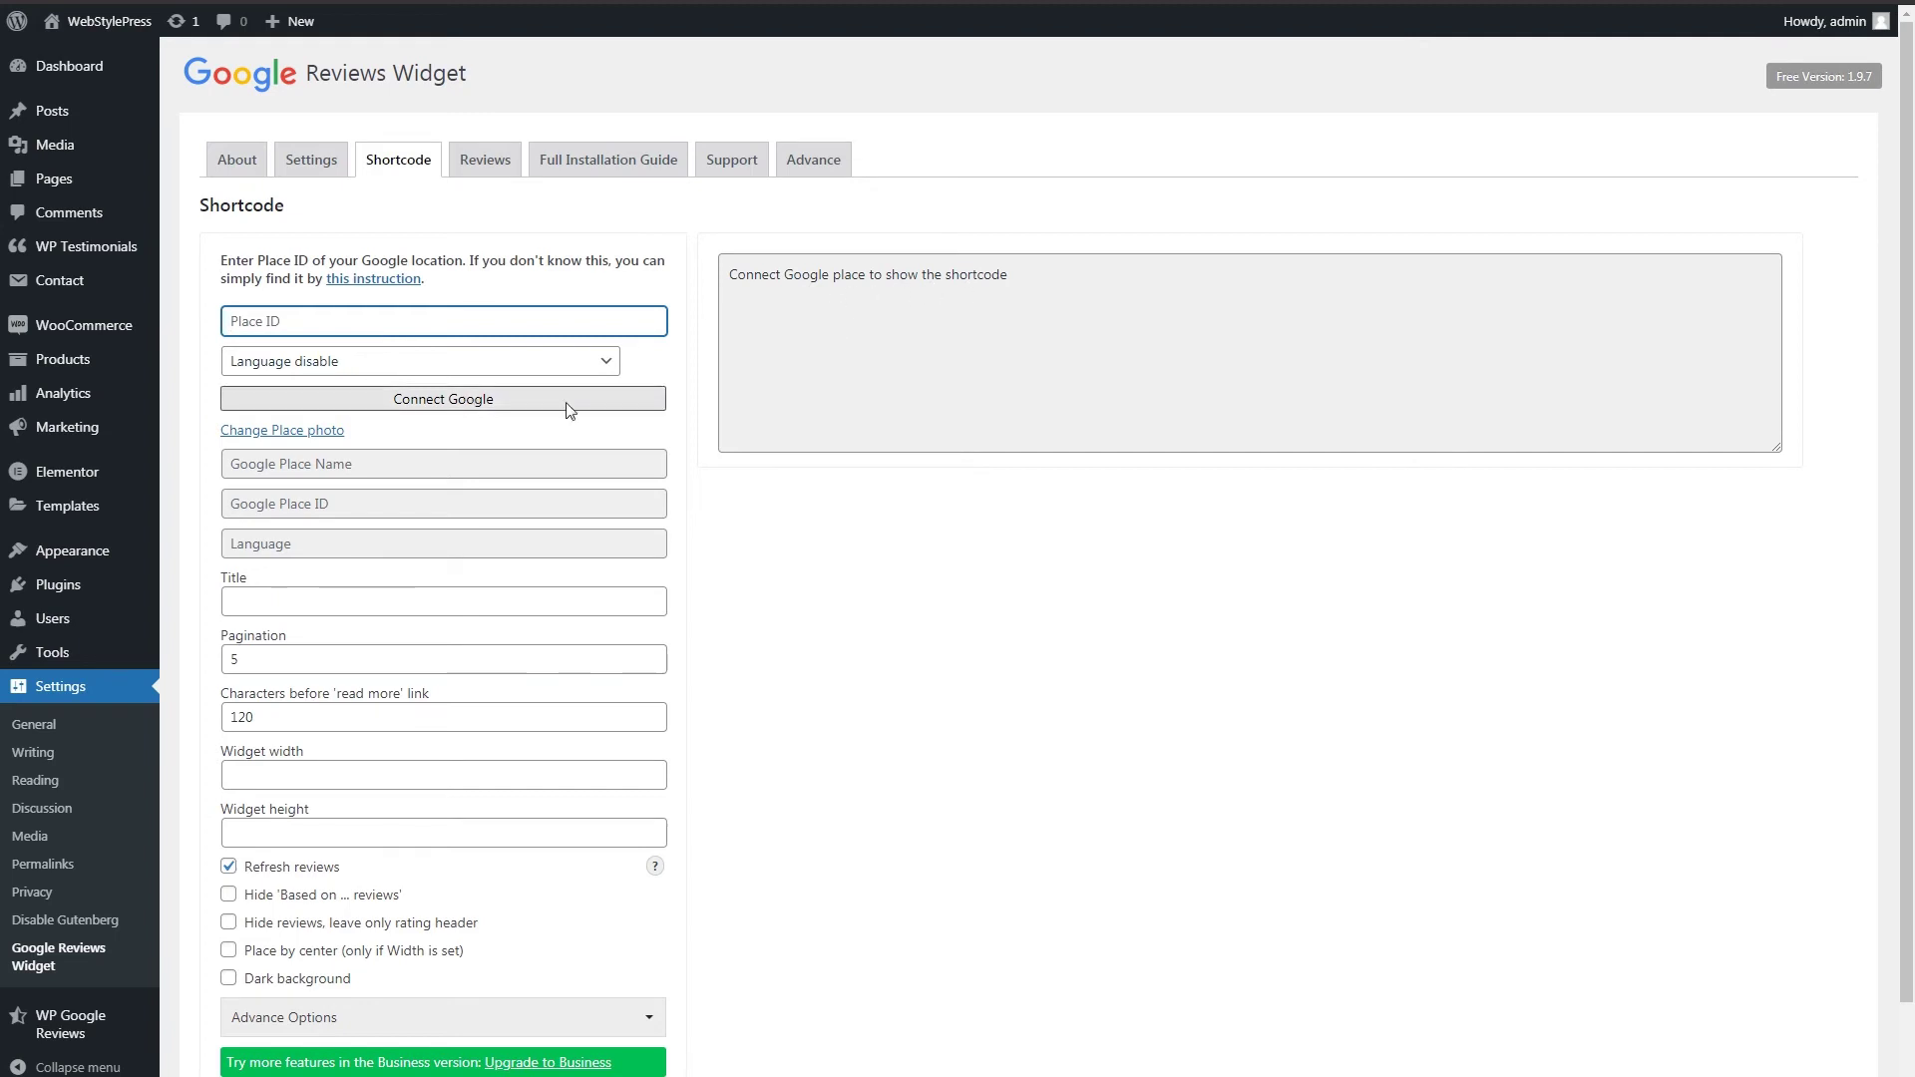
pyautogui.hotkey('ctrl', 'v')
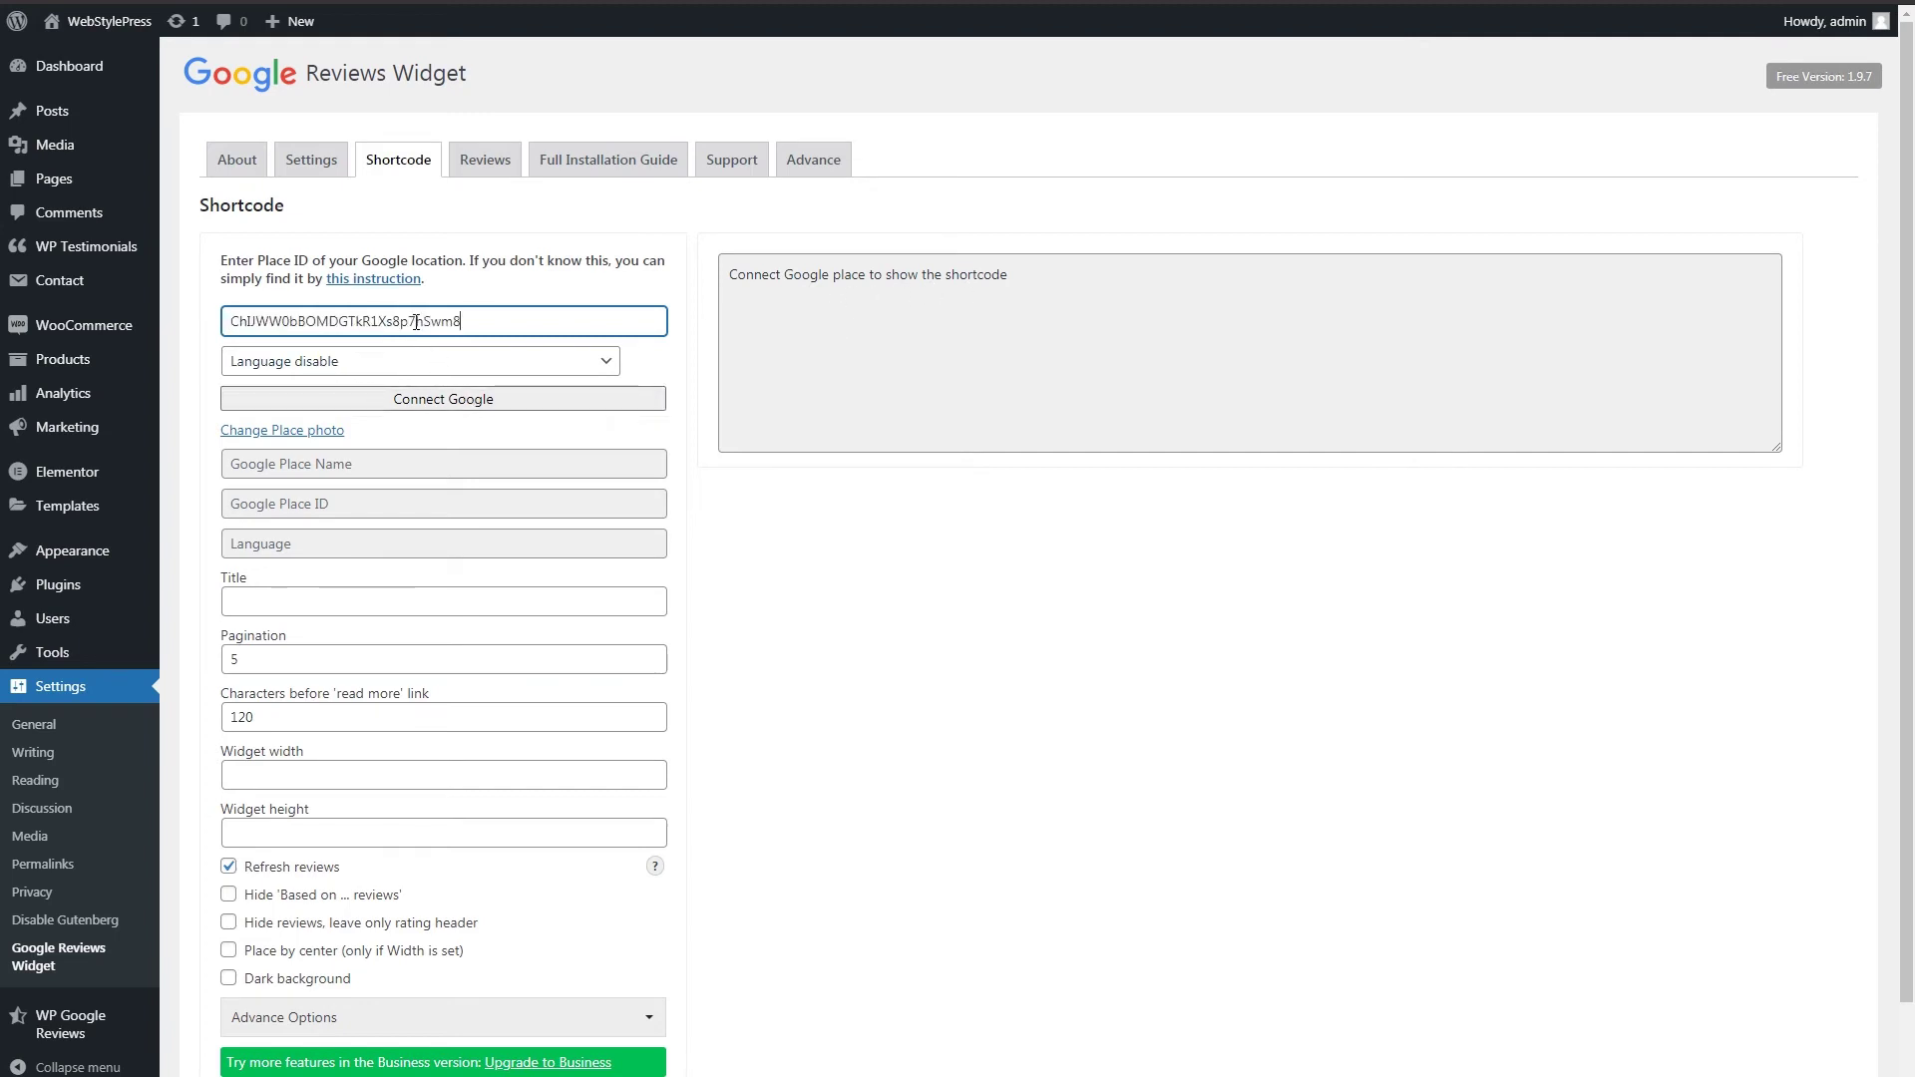
pyautogui.click(440, 400)
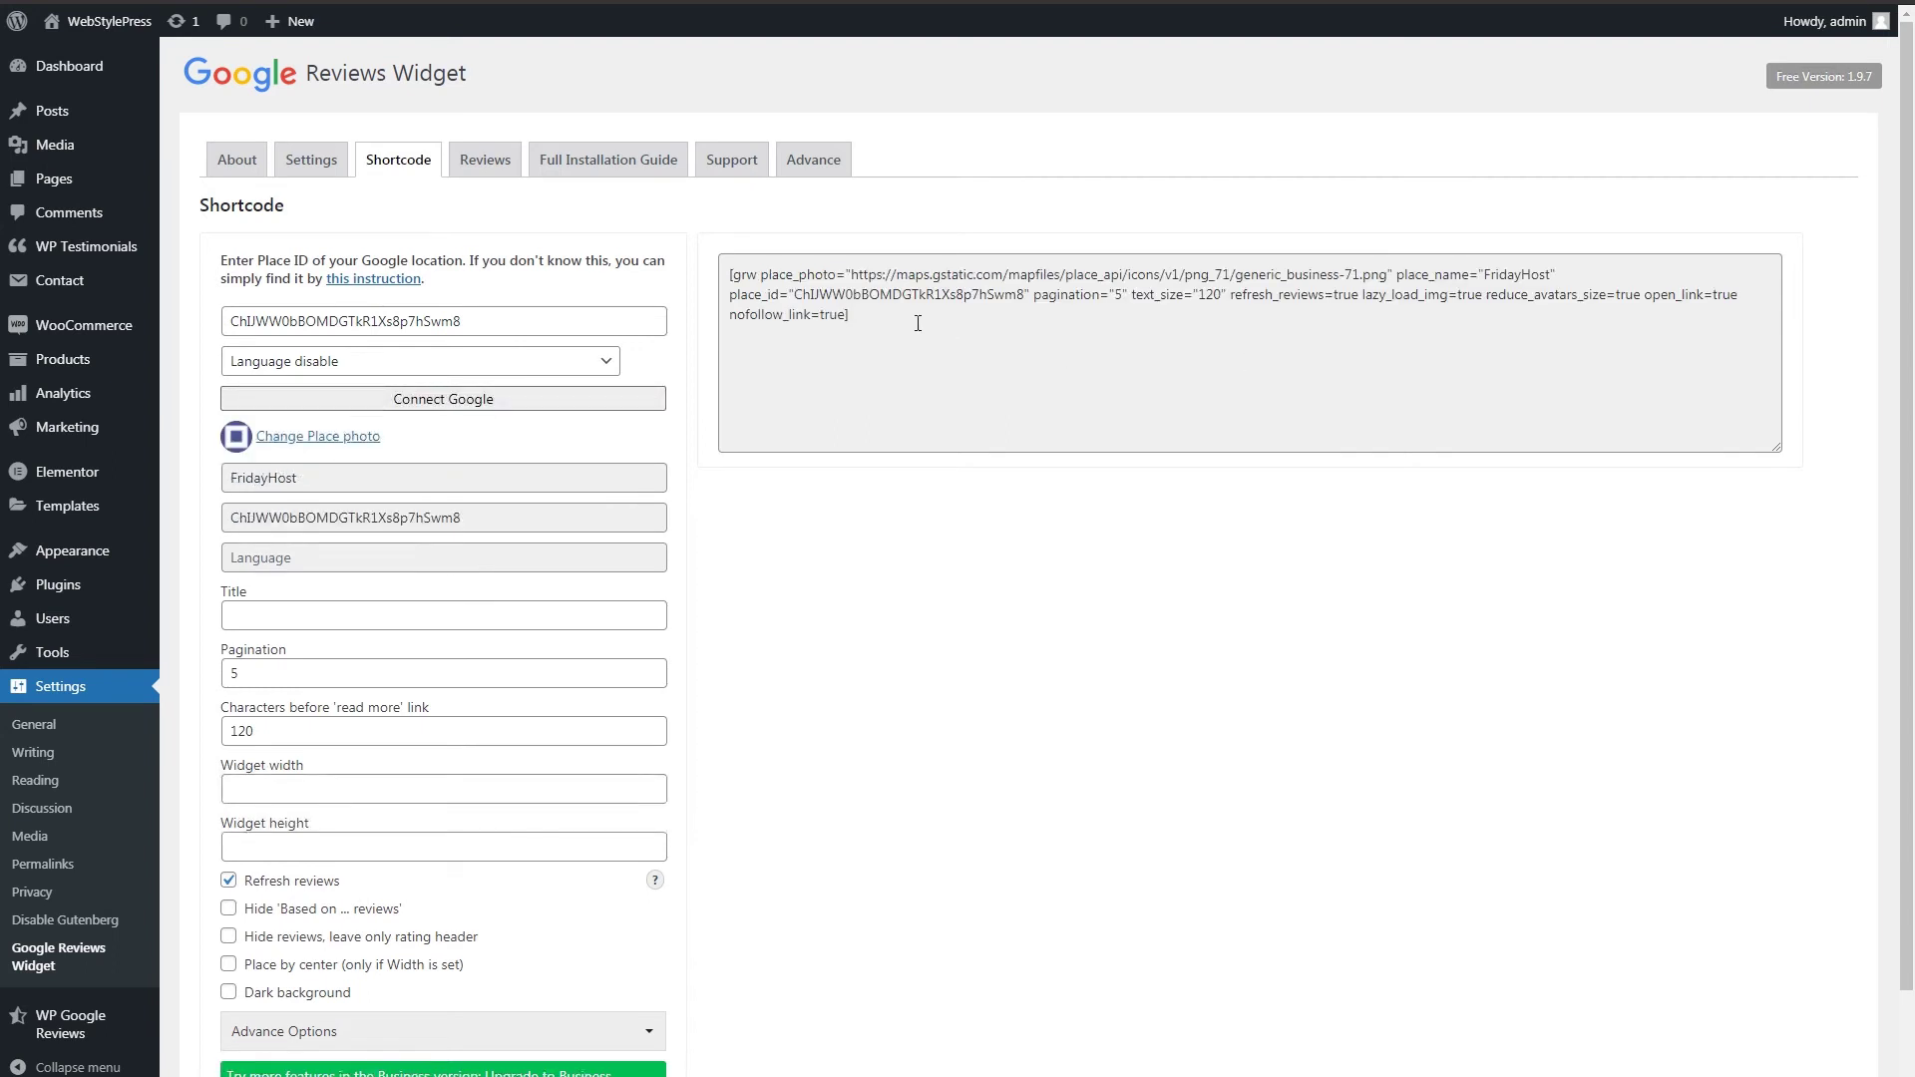
pyautogui.click(1129, 397)
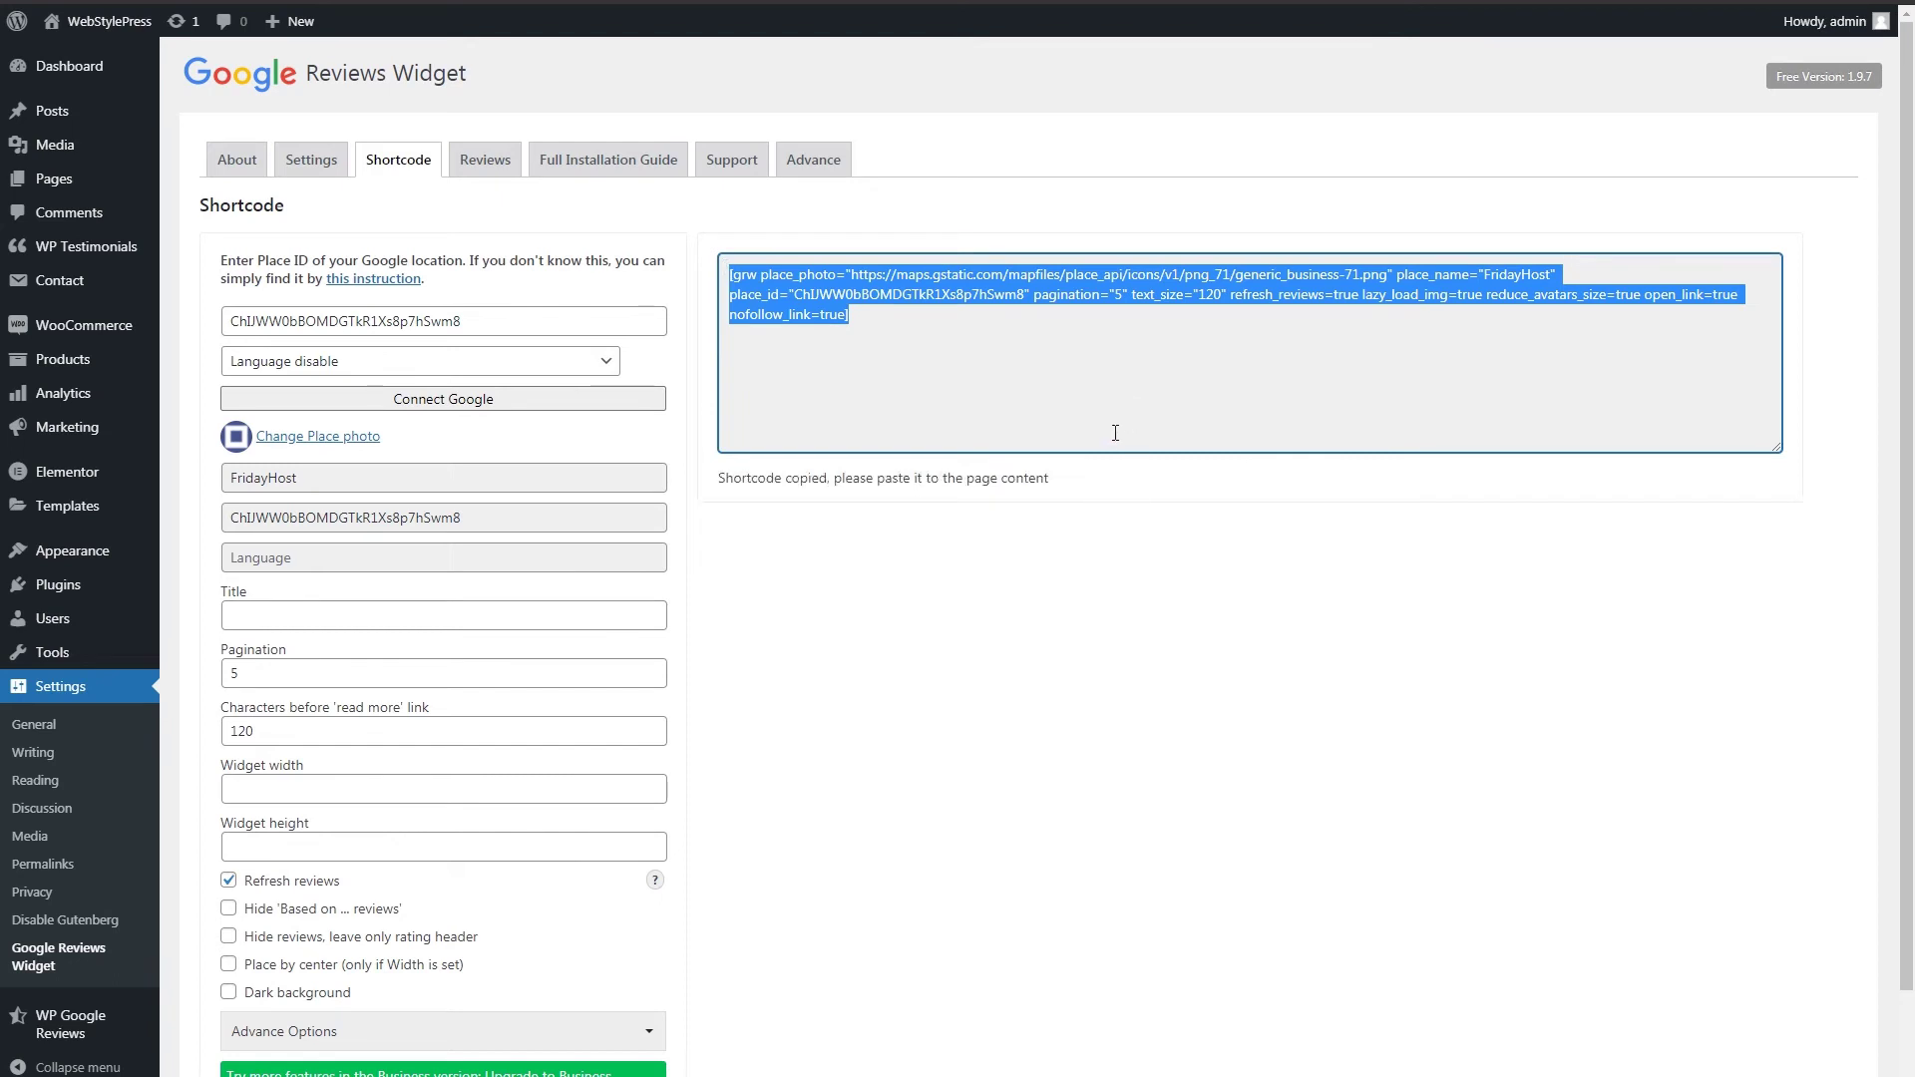
# - Look over the shortcode builder's title, pagination, size, refresh, hide and dark background options
pyautogui.click(1066, 667)
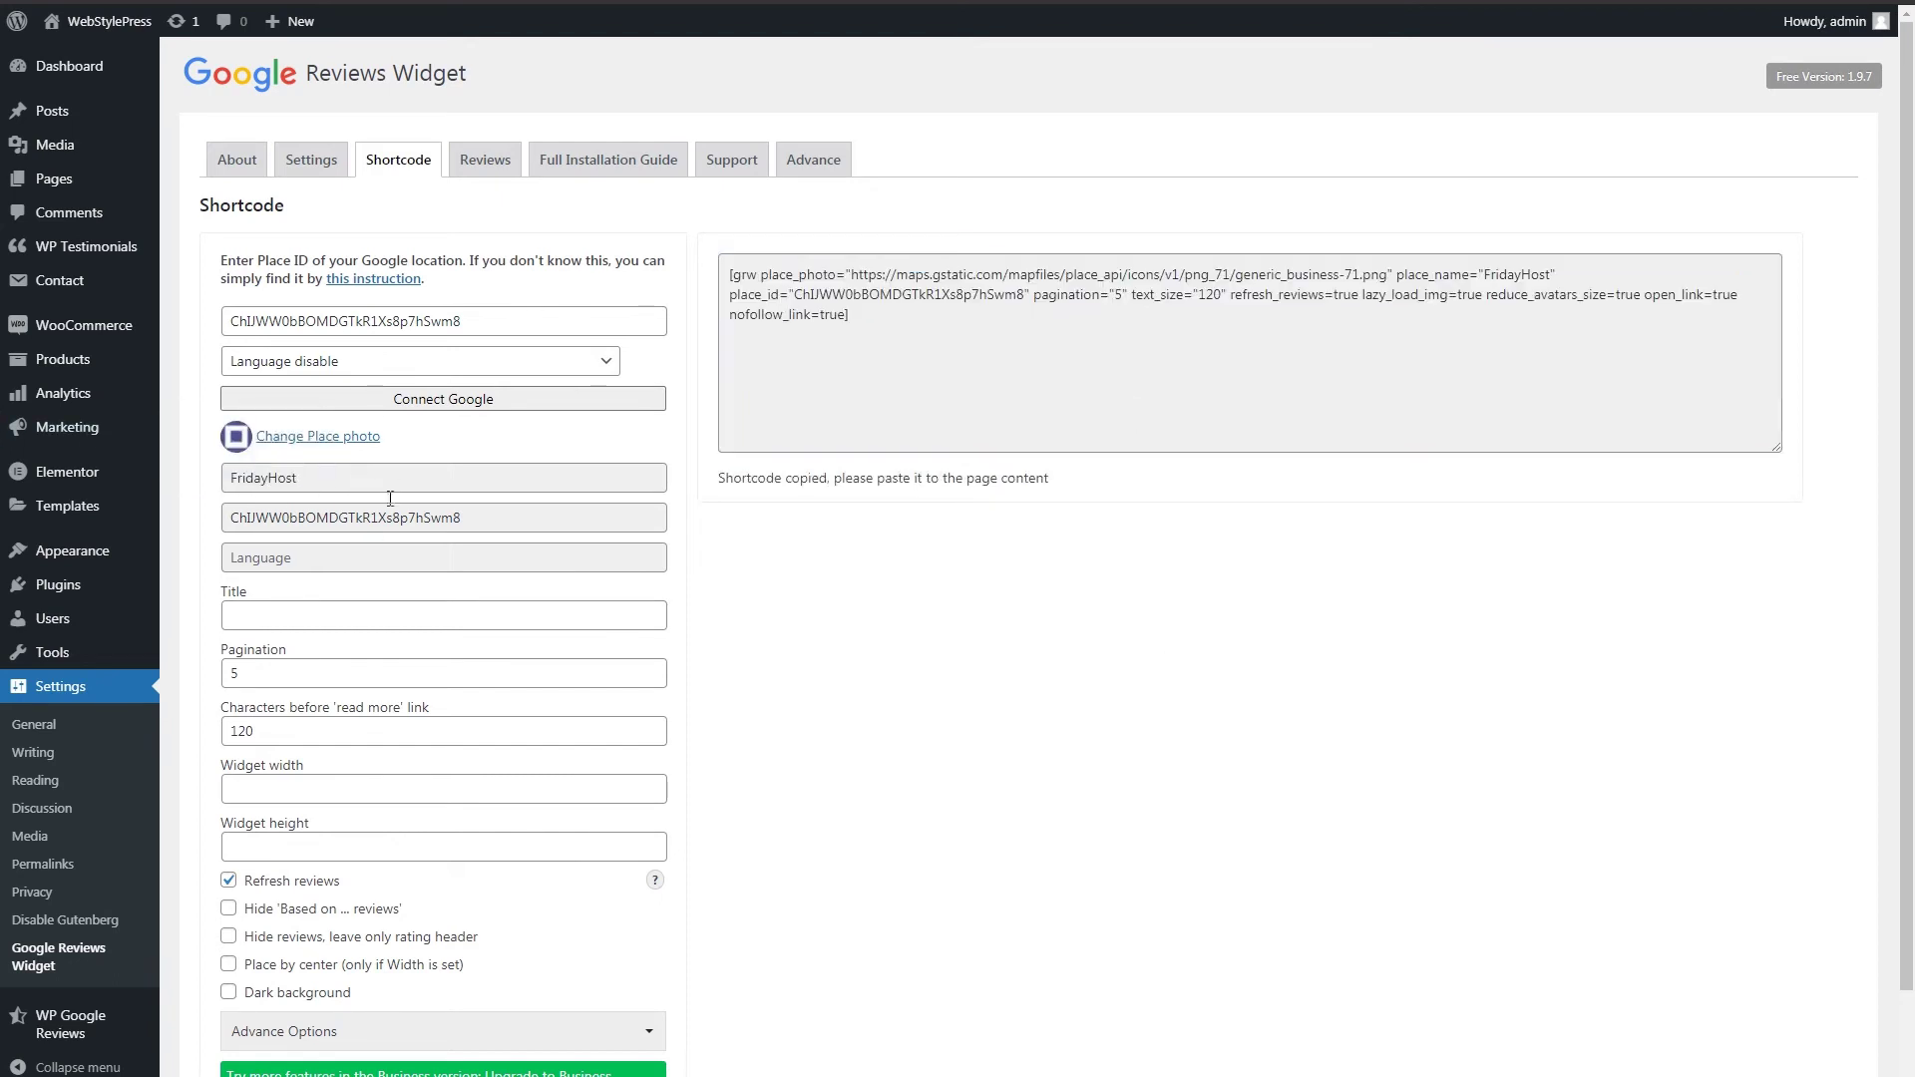
pyautogui.click(299, 618)
pyautogui.click(1235, 710)
pyautogui.scroll(-1, 1235, 709)
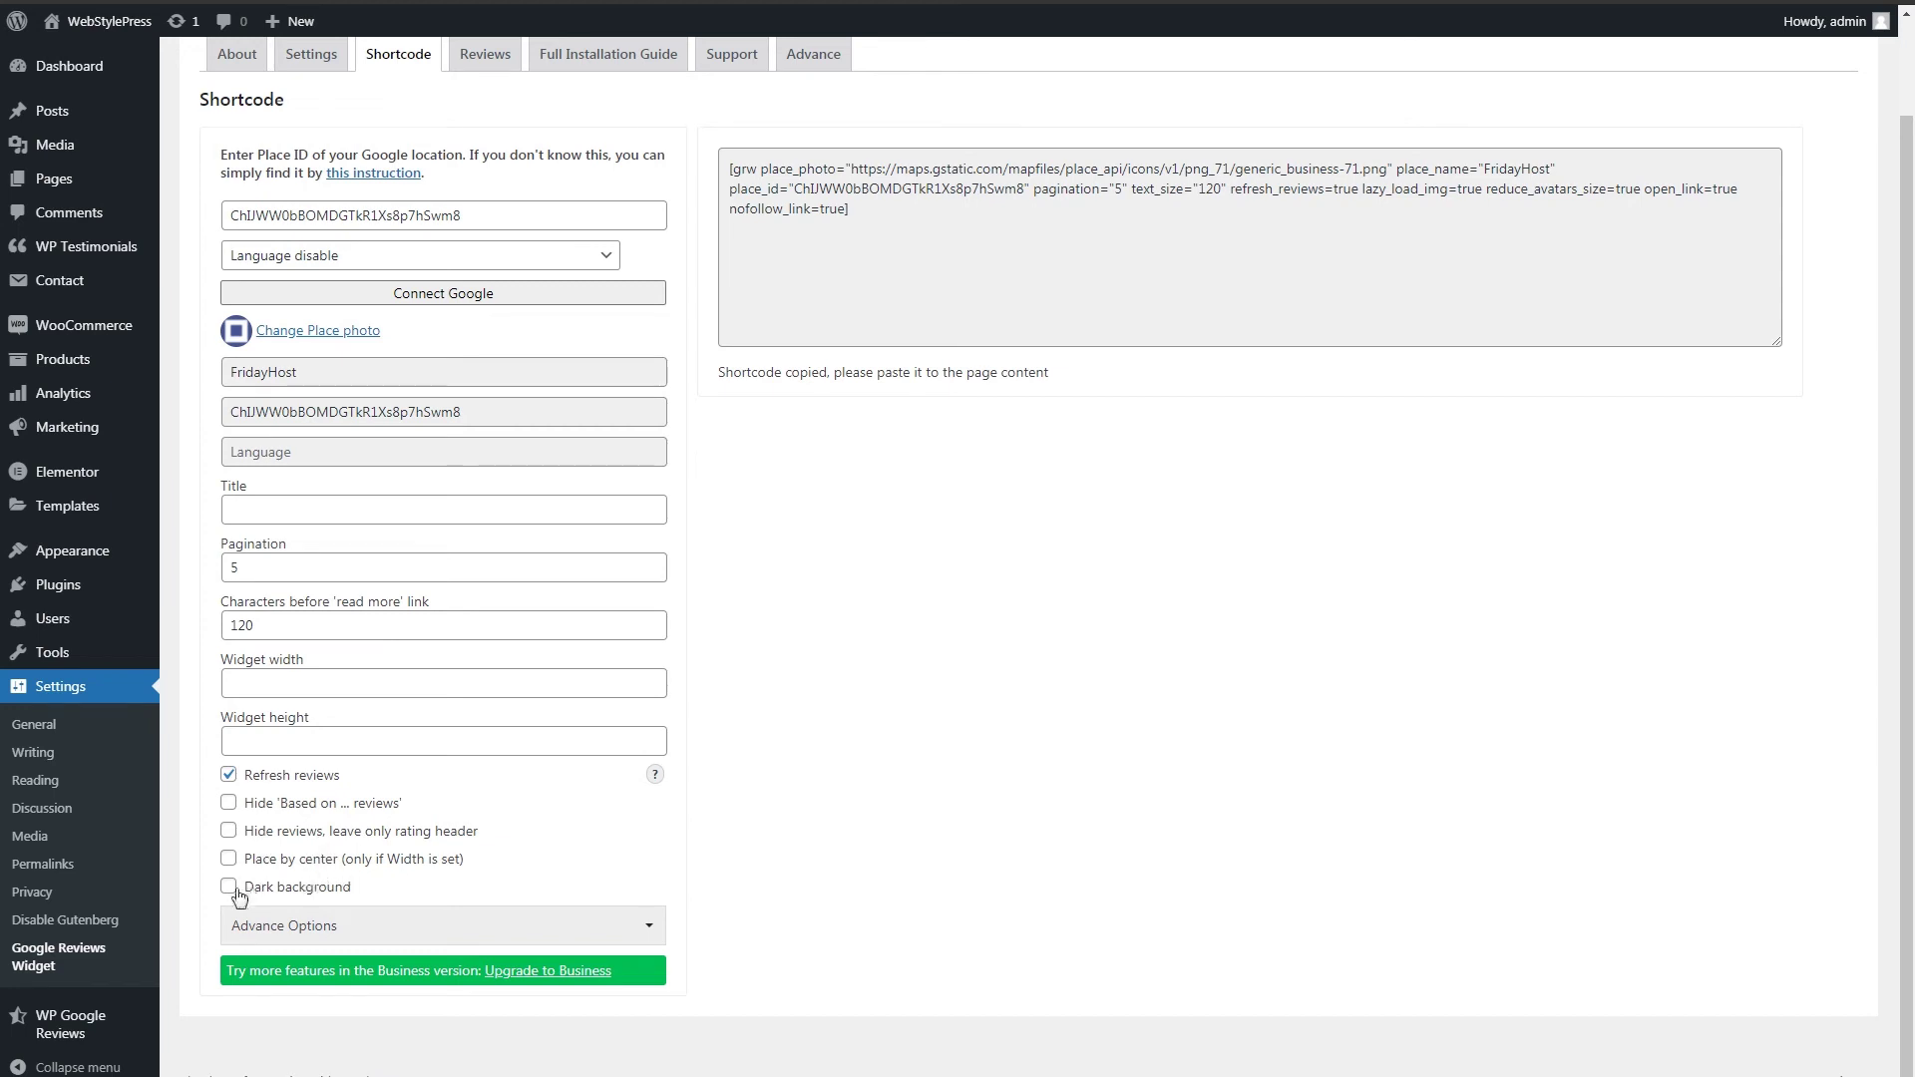
pyautogui.scroll(2, 1097, 742)
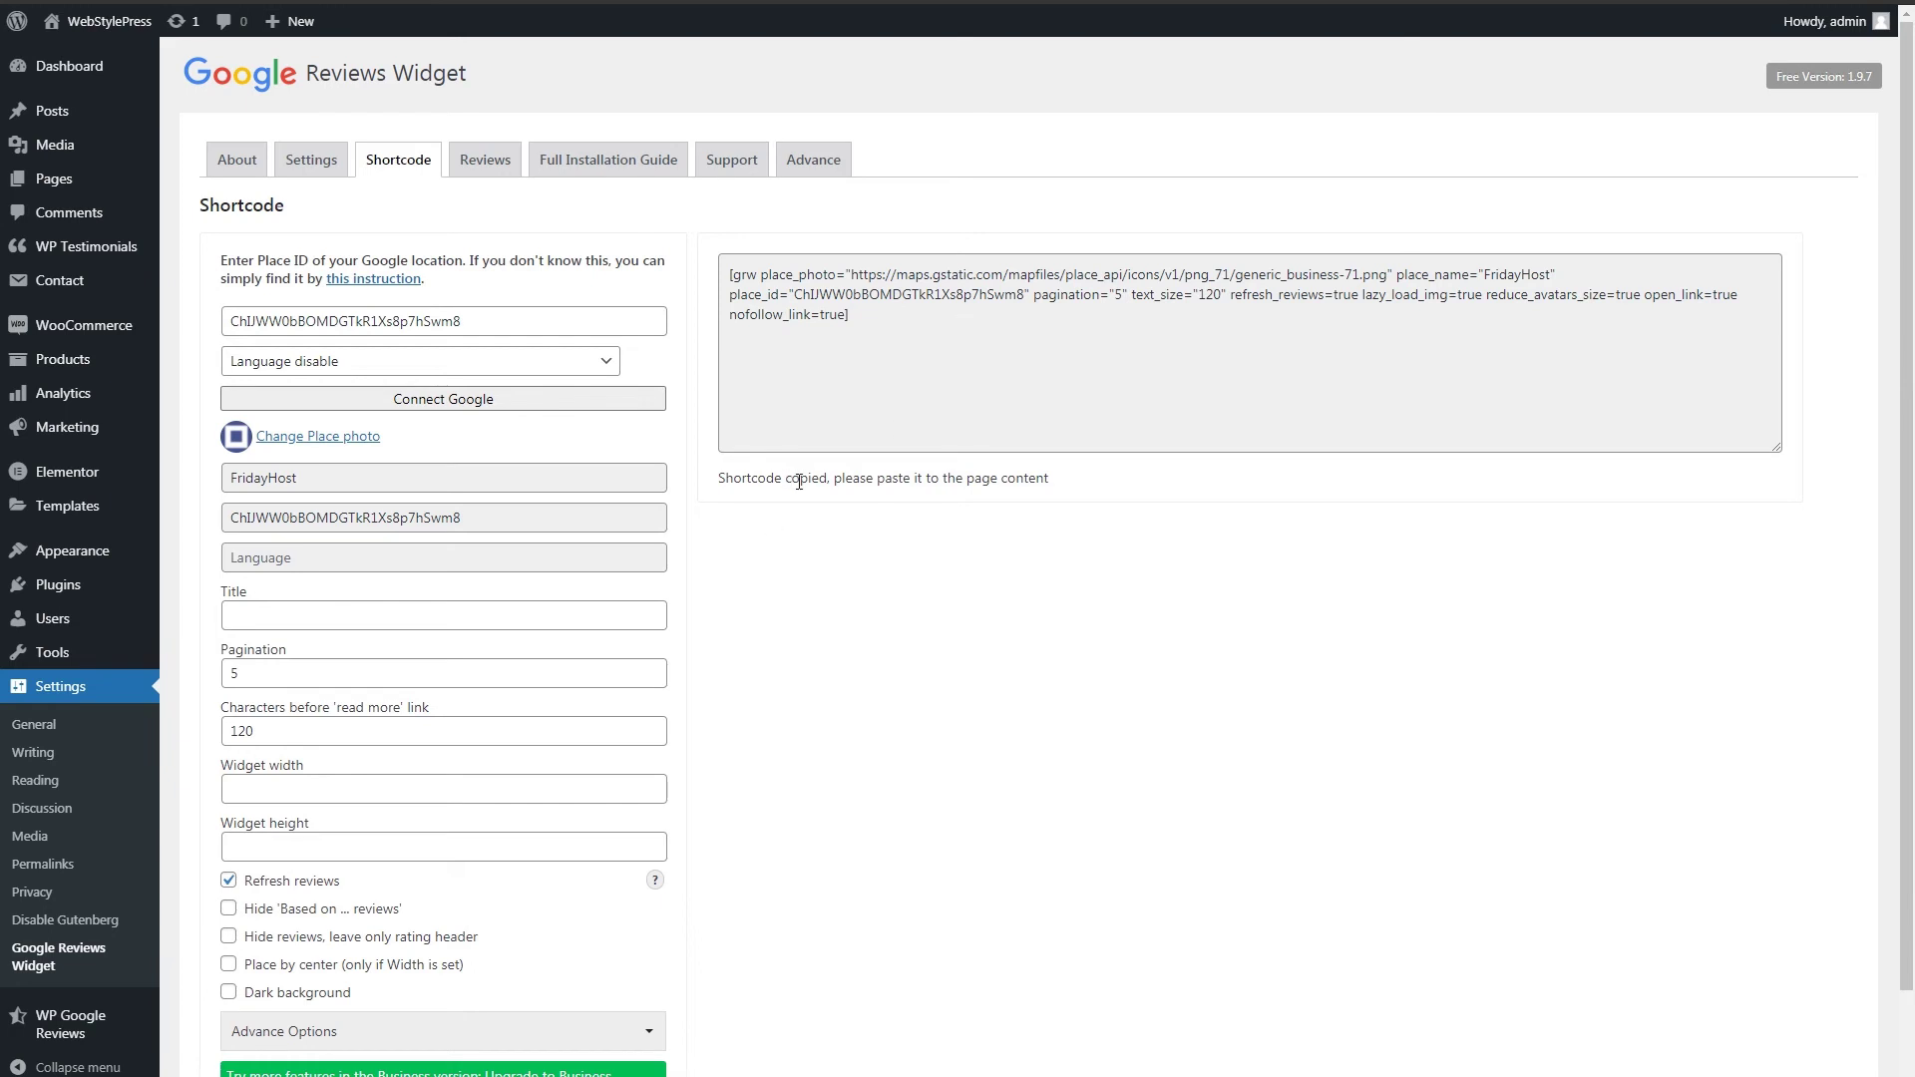
# - Copy the generated grw shortcode into the content of the Google Business Reviews page and update the page
pyautogui.click(871, 309)
pyautogui.rightClick(769, 285)
pyautogui.click(793, 296)
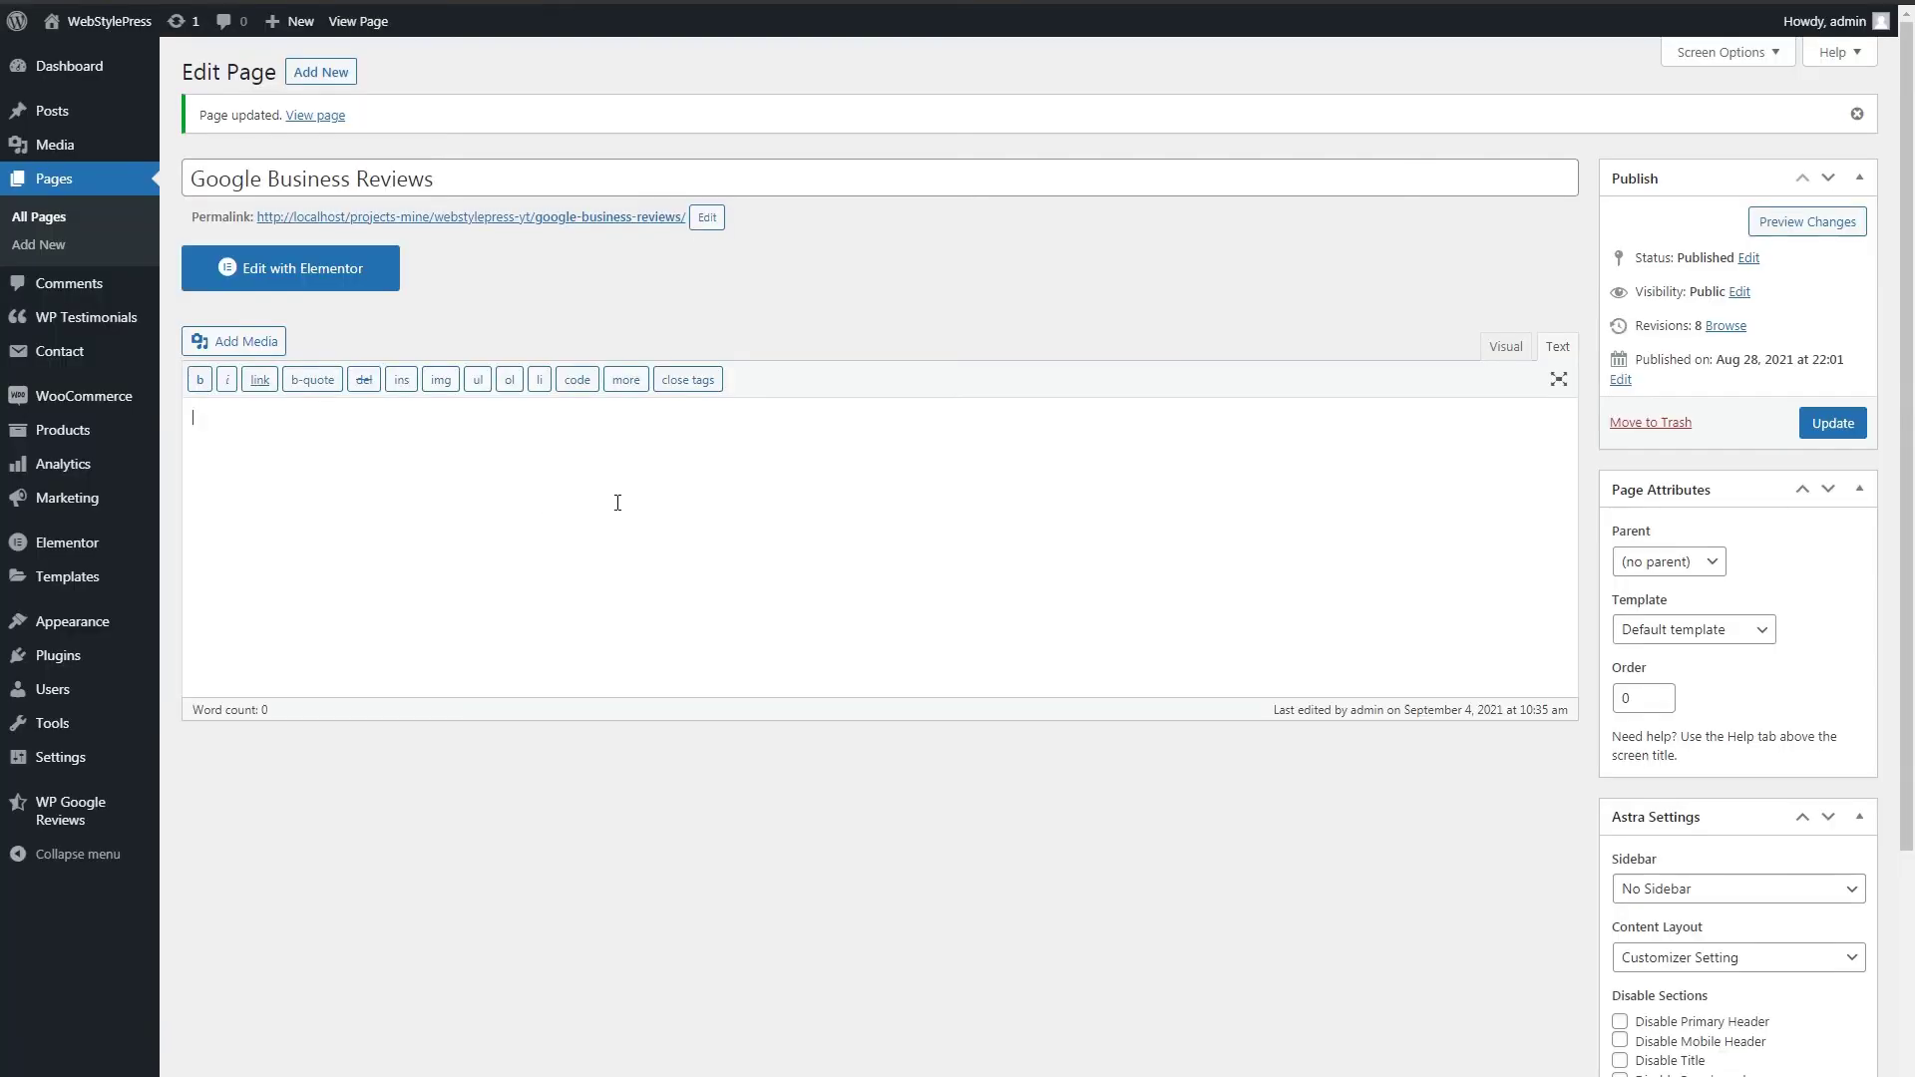
pyautogui.hotkey('ctrl', 'v')
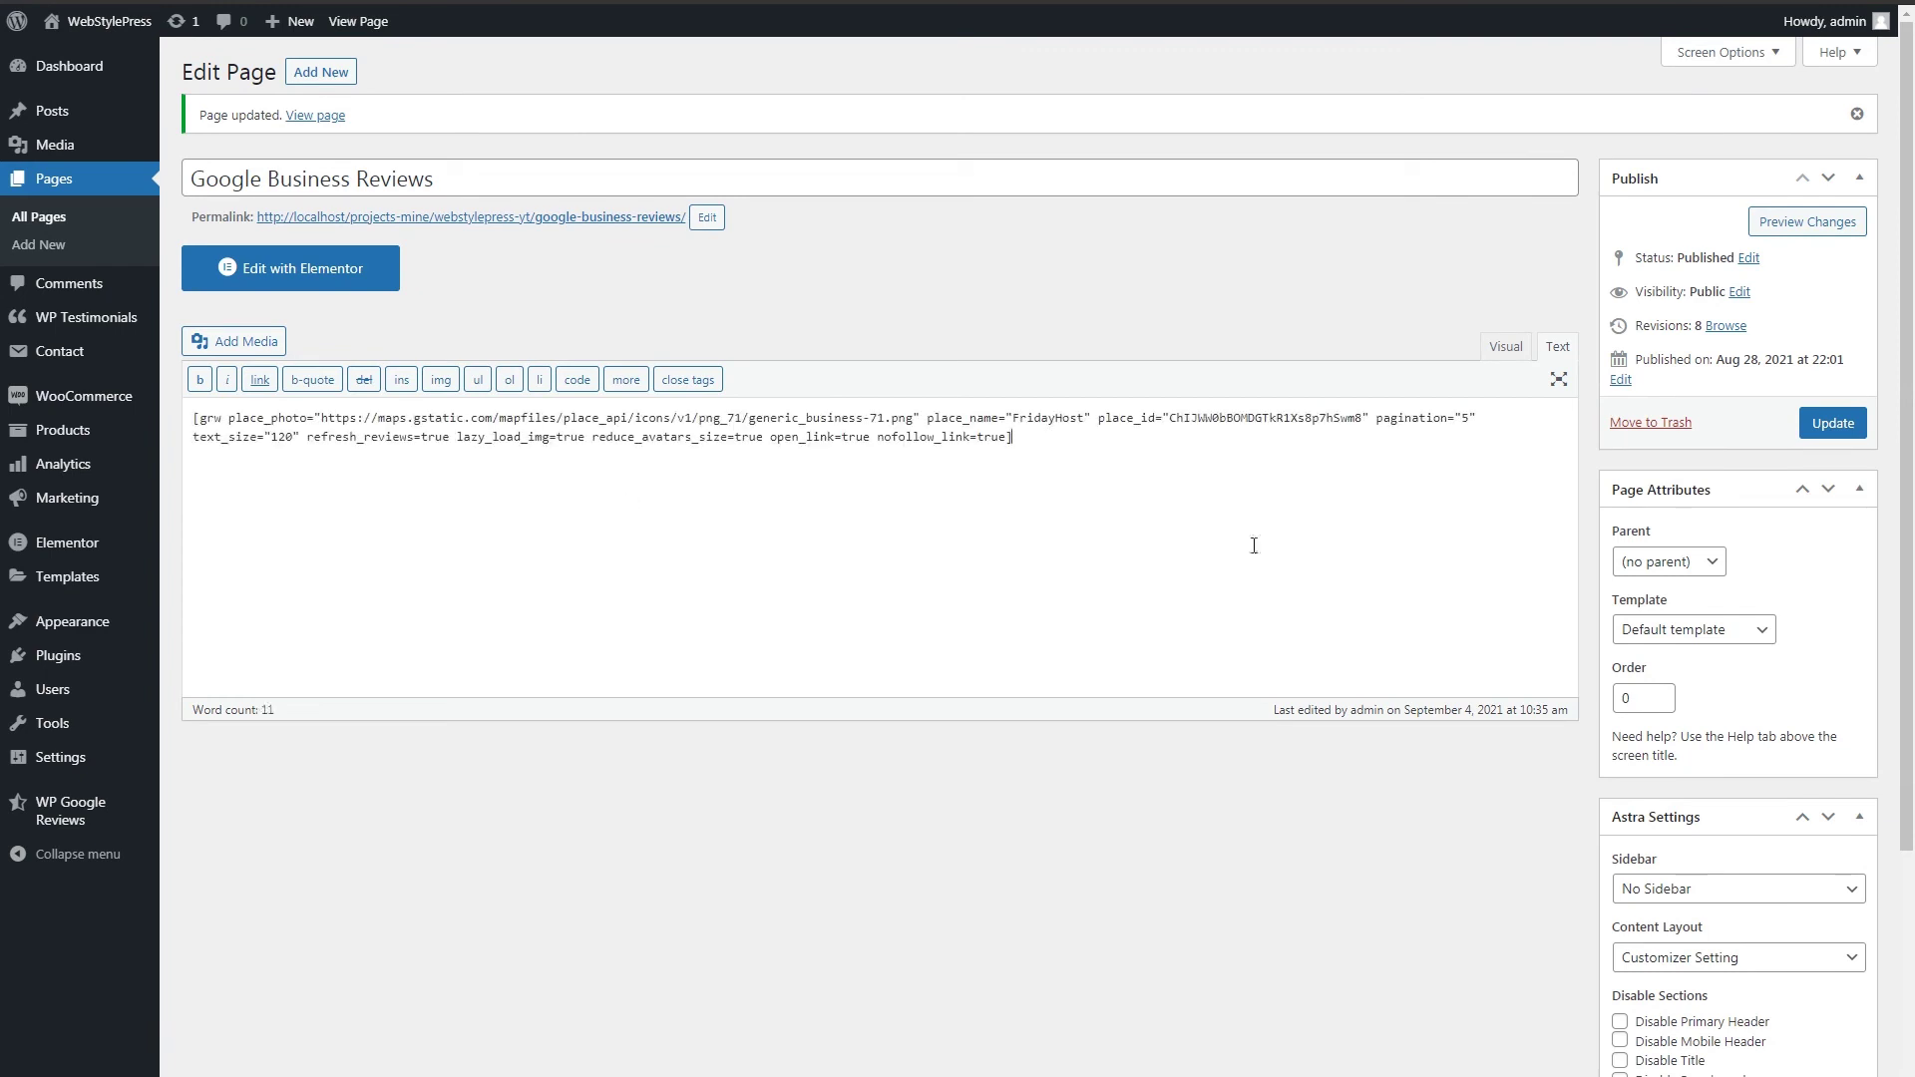
pyautogui.click(1830, 424)
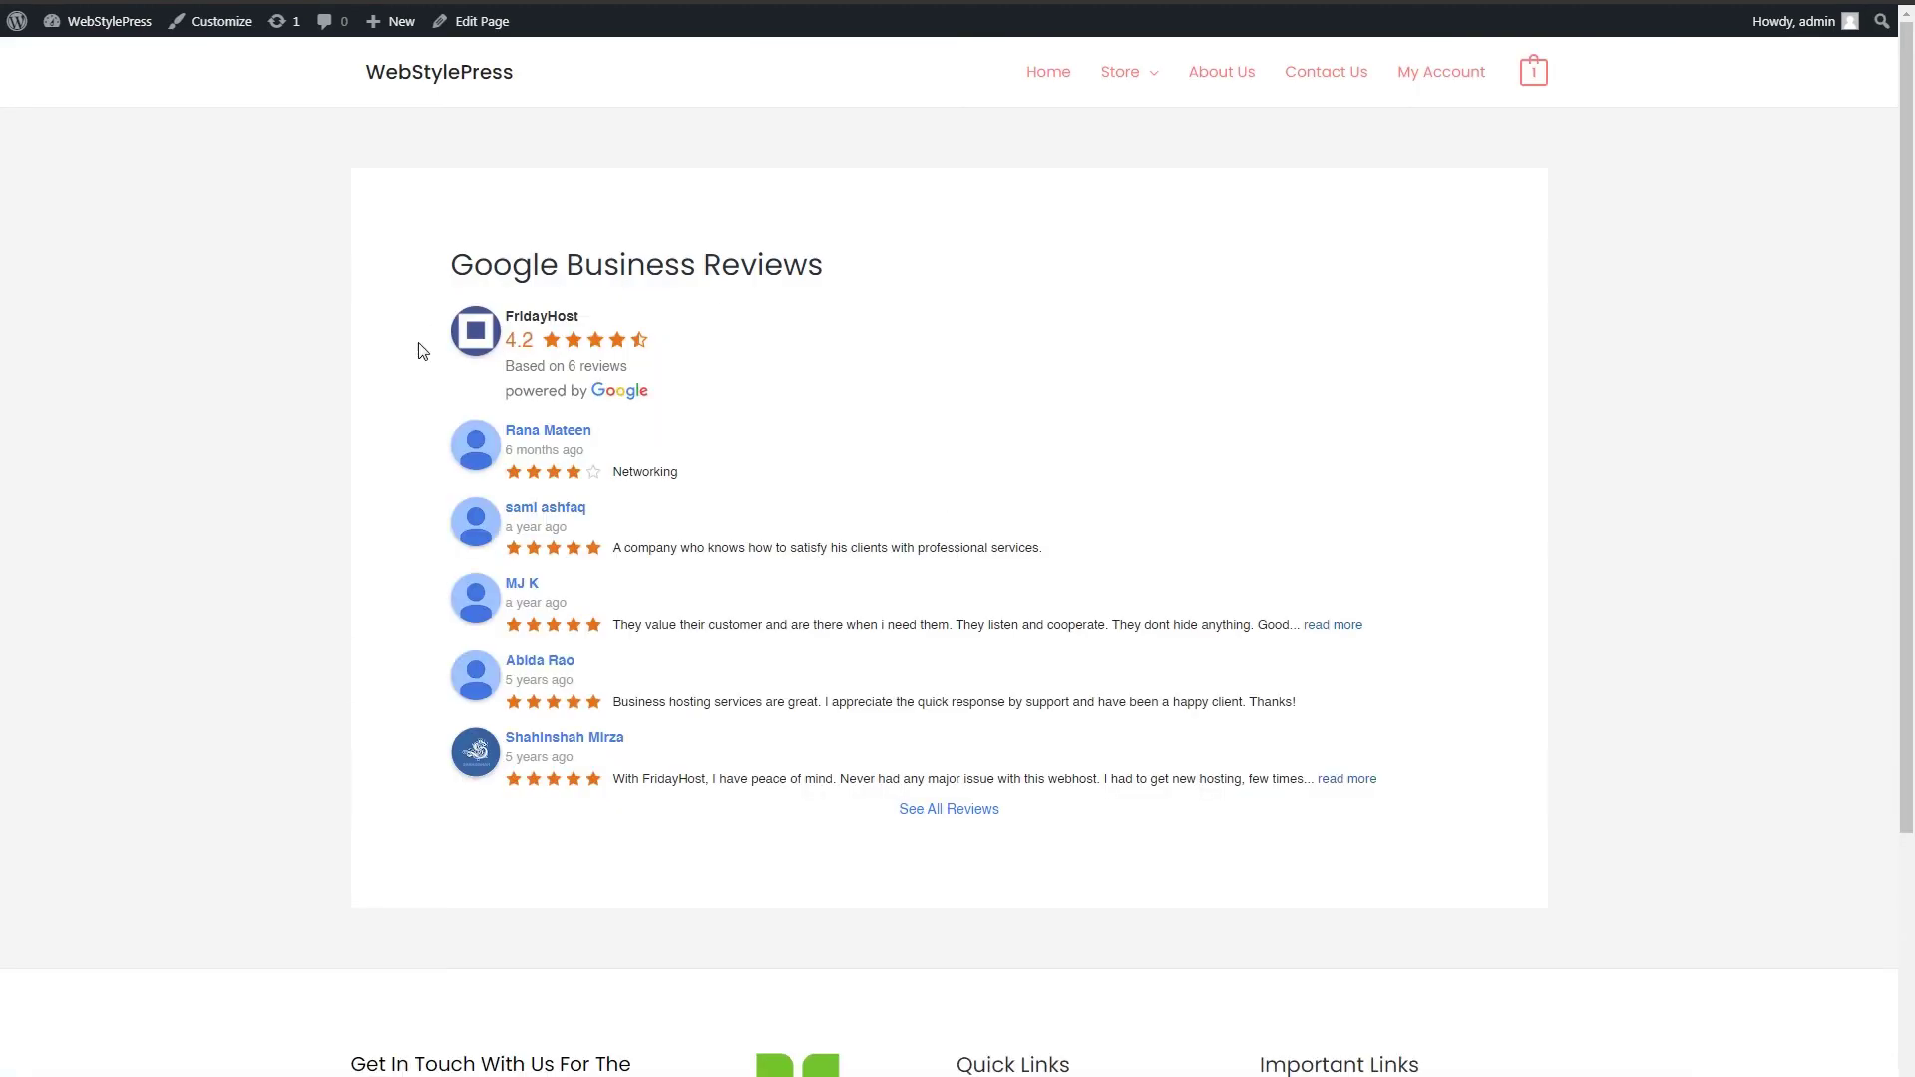
# - Examine the rating header and review list on the published Google Business Reviews page
pyautogui.moveTo(423, 270); pyautogui.dragTo(1616, 855)
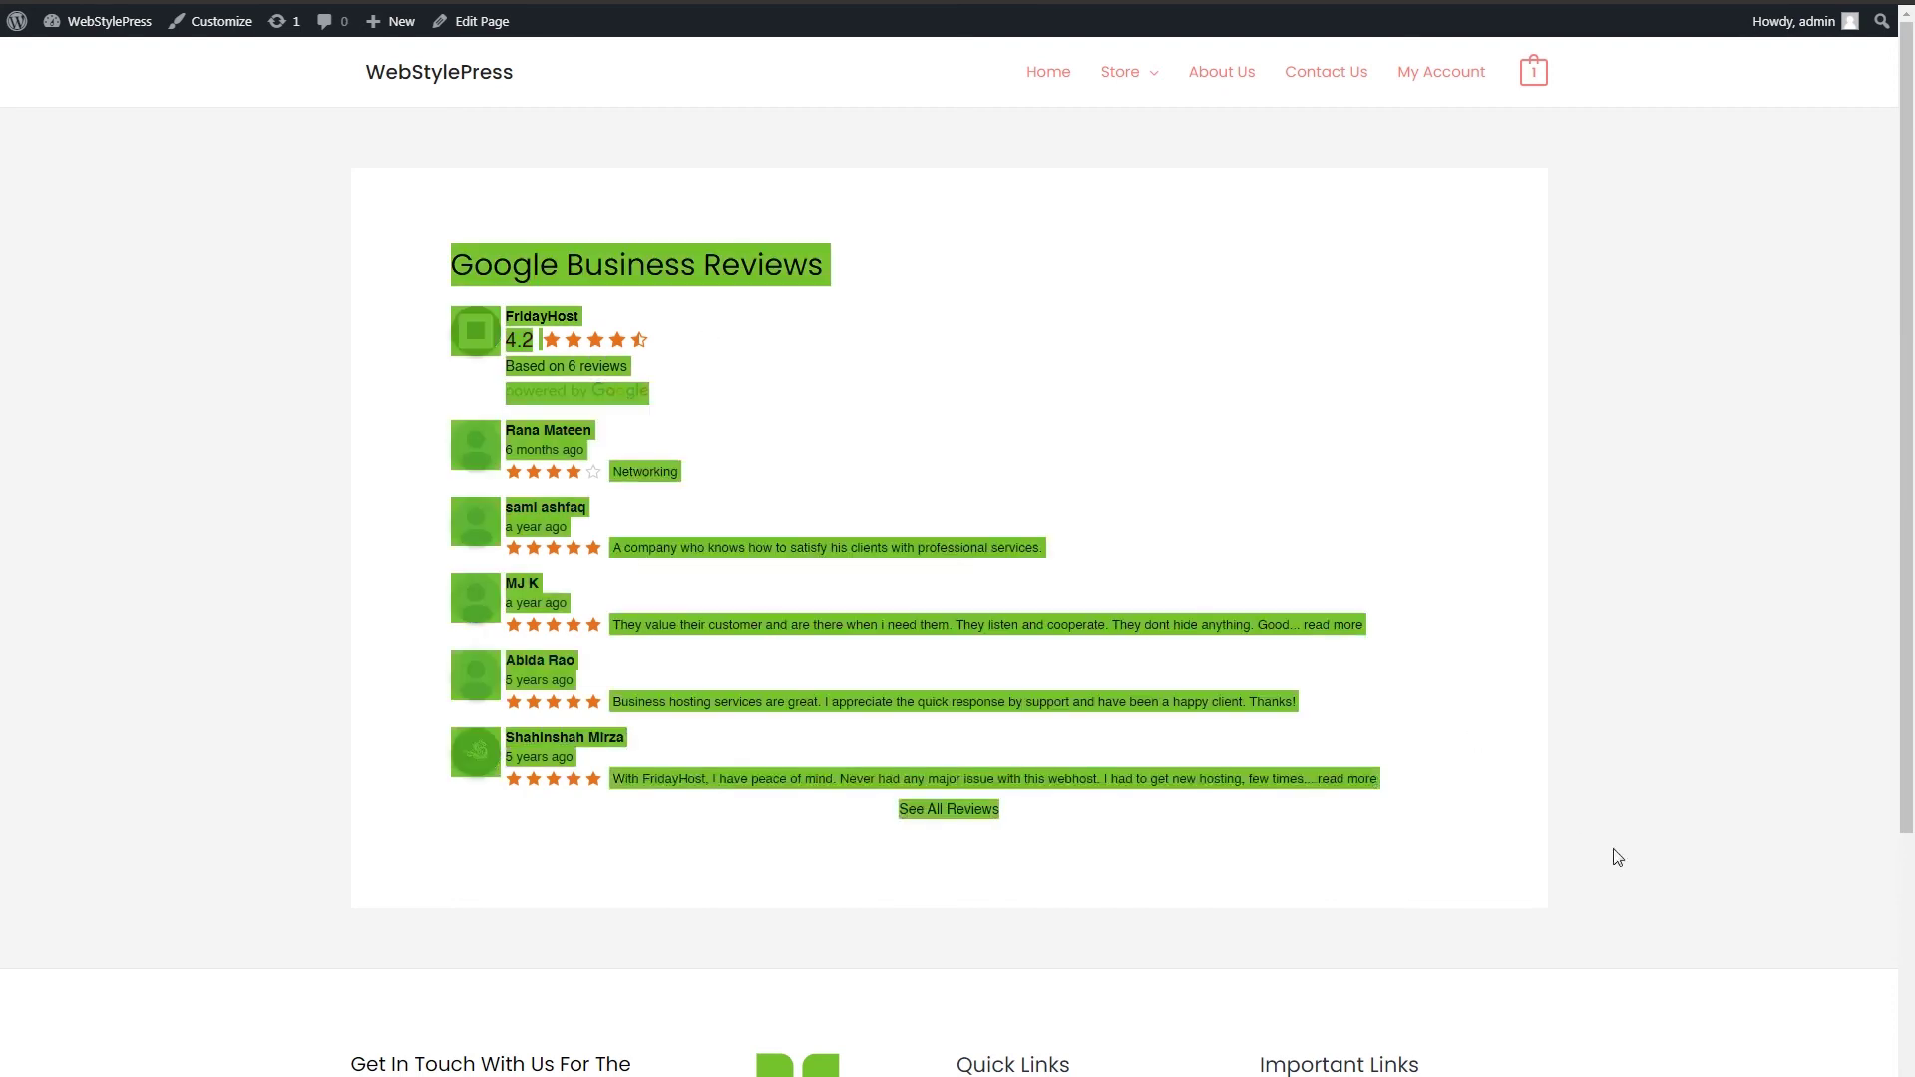
pyautogui.click(1614, 806)
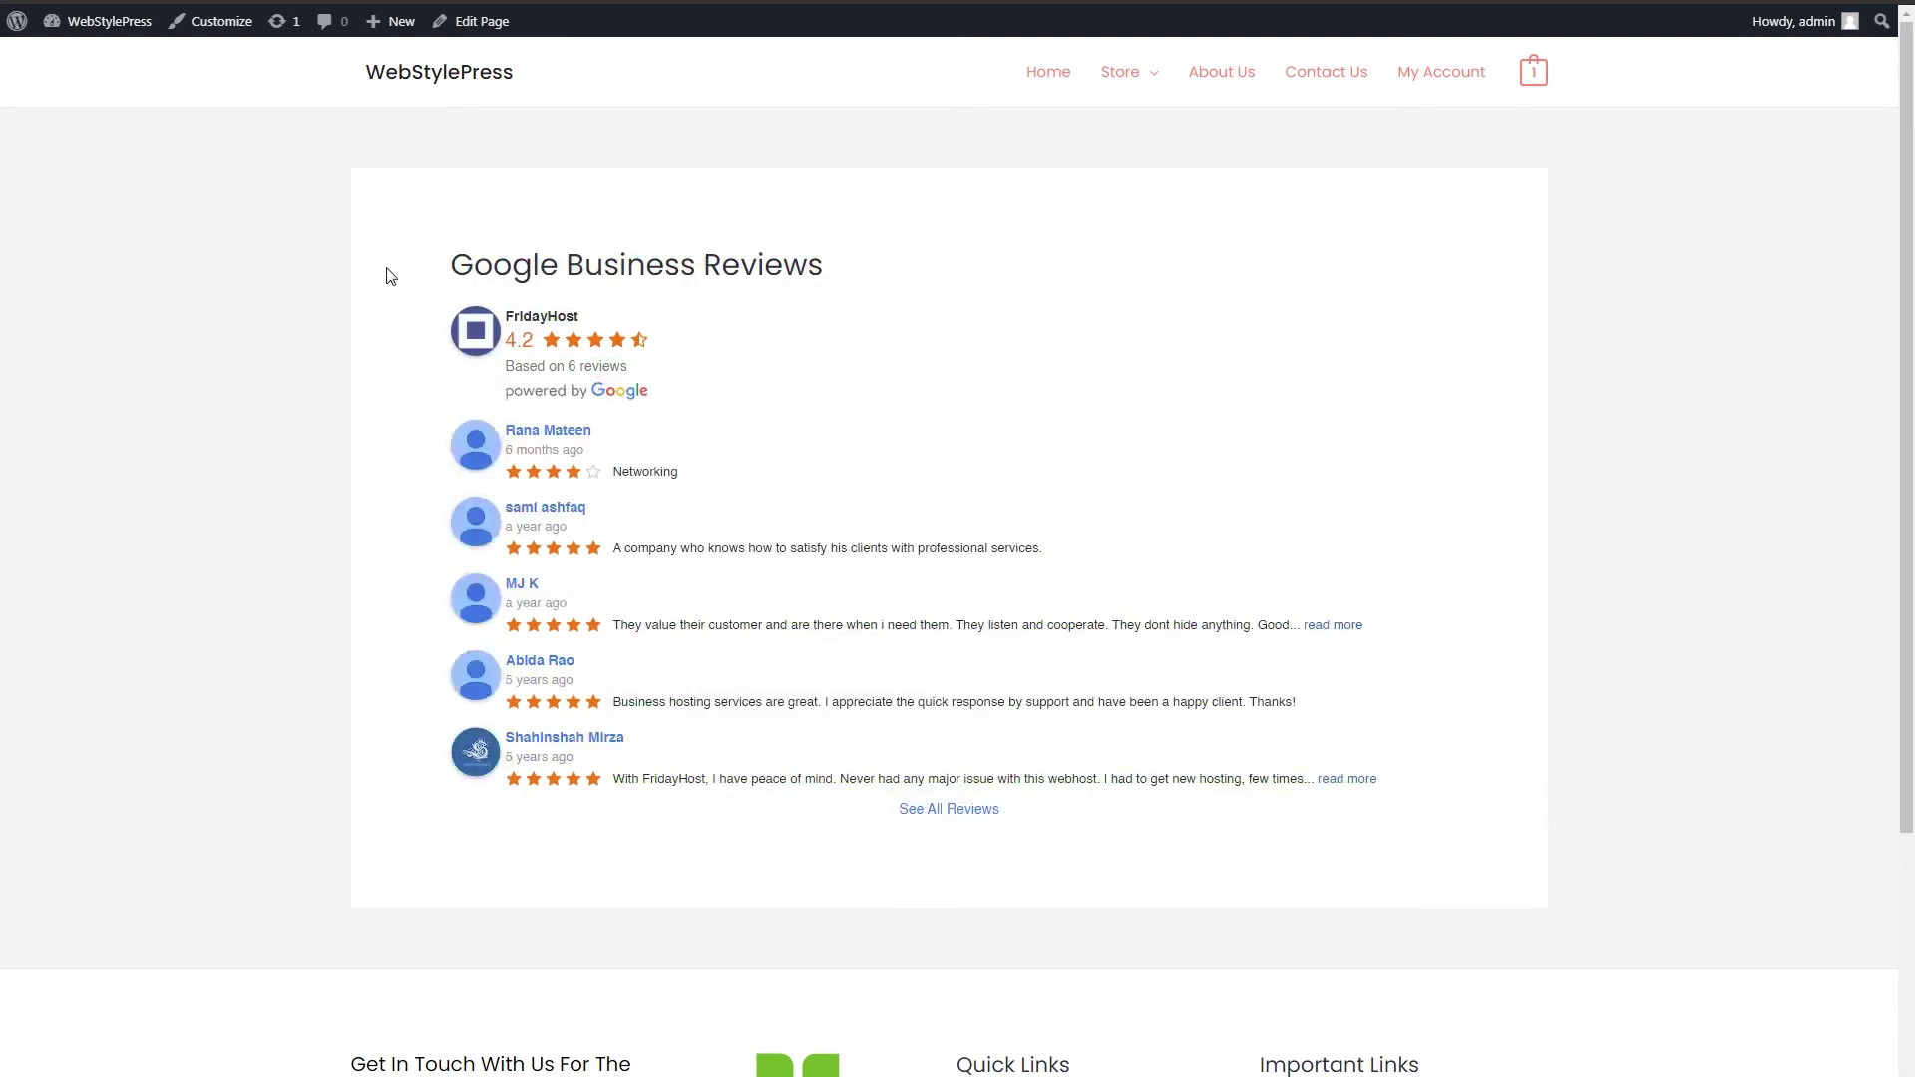
pyautogui.moveTo(390, 276); pyautogui.dragTo(1782, 825)
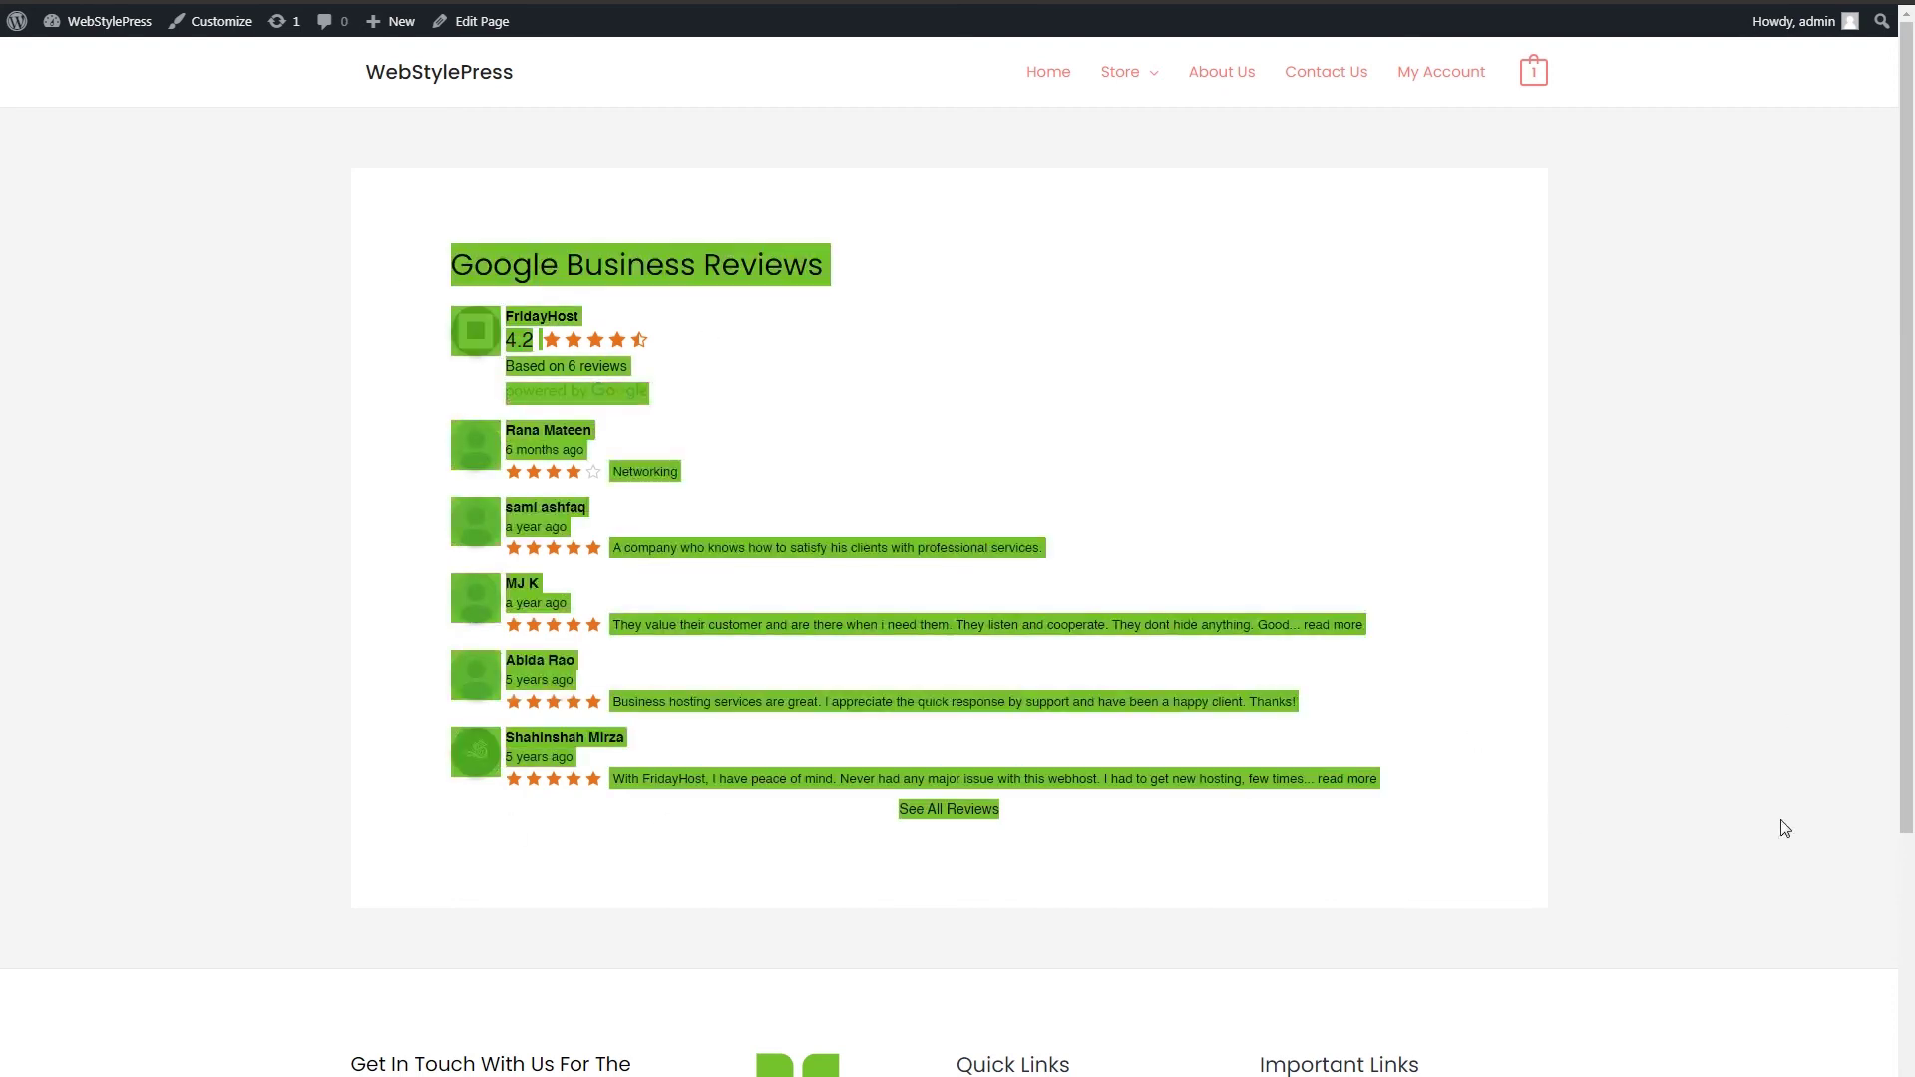
pyautogui.click(1601, 830)
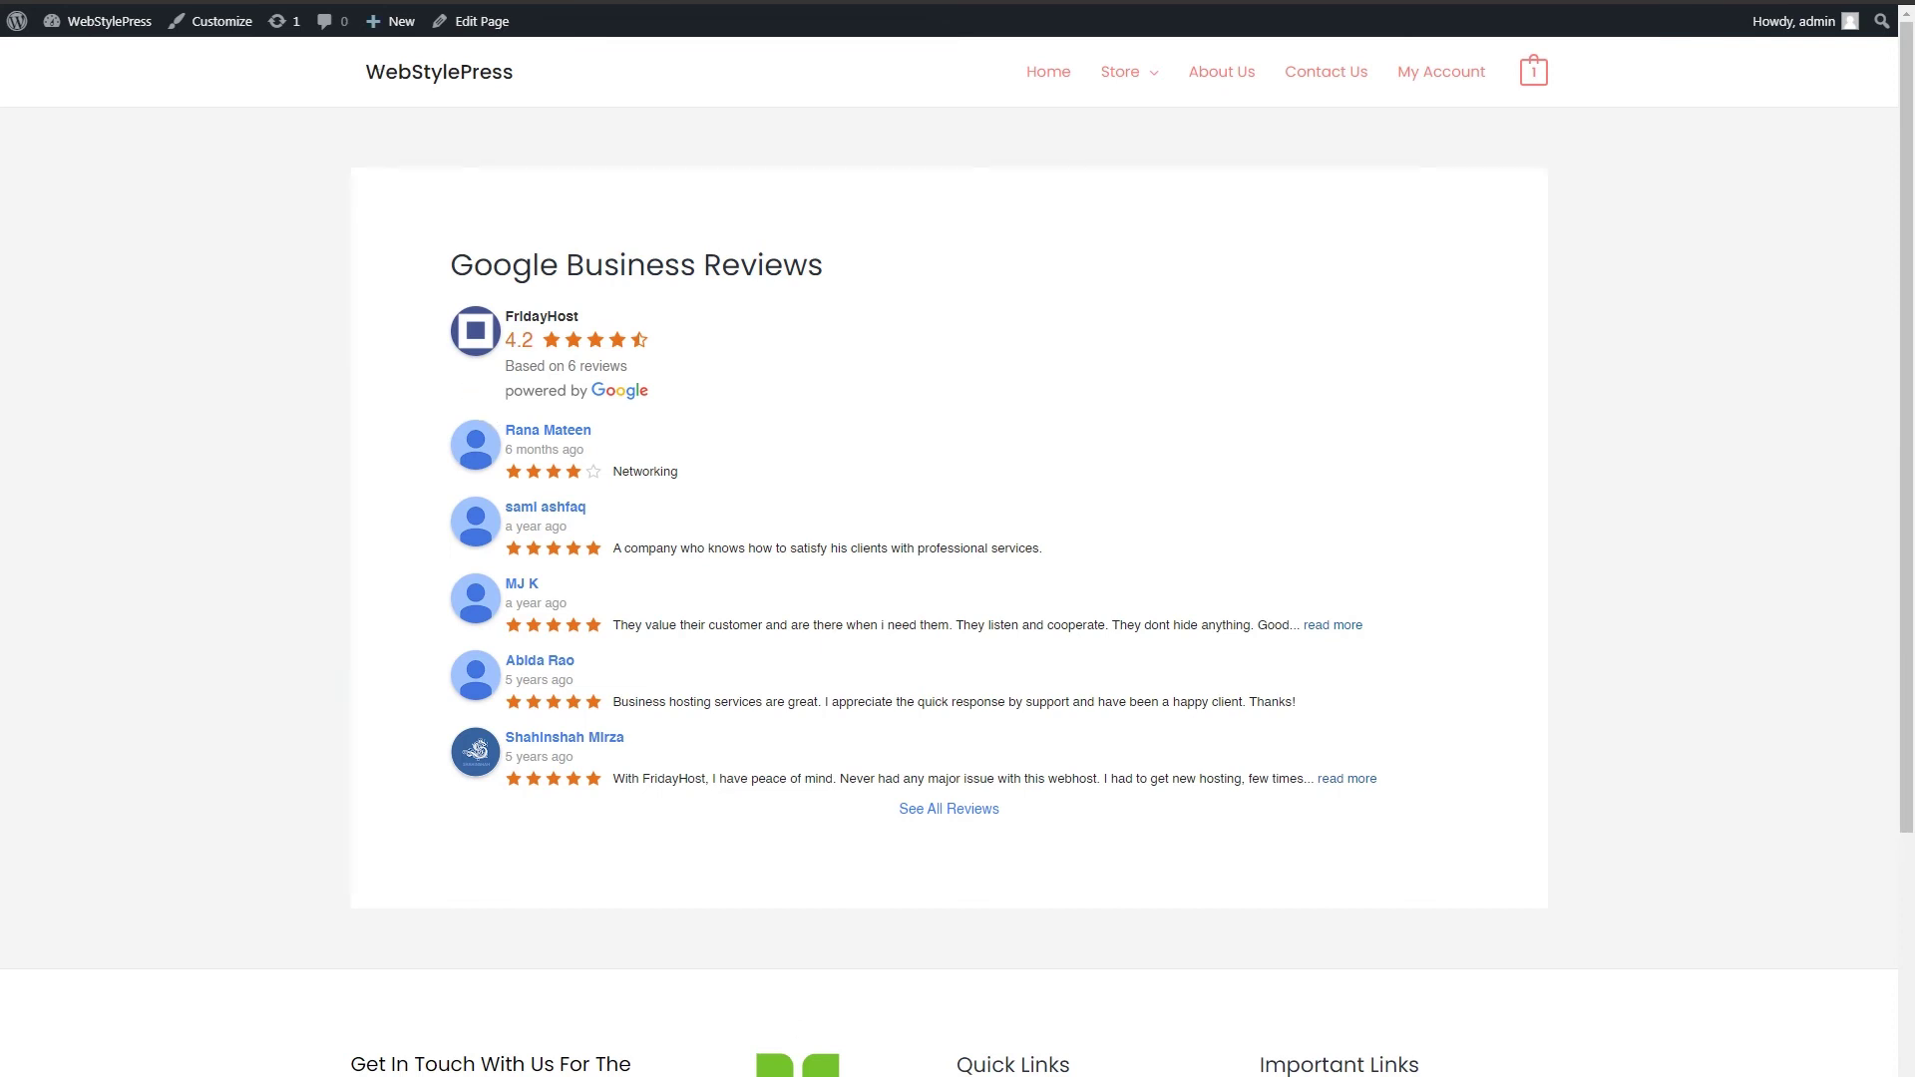
# - Remove the grw shortcode from the Google Business Reviews page and update it
pyautogui.hotkey('alt', 'Left')
pyautogui.hotkey('ctrl', 'a')
pyautogui.press('Delete')
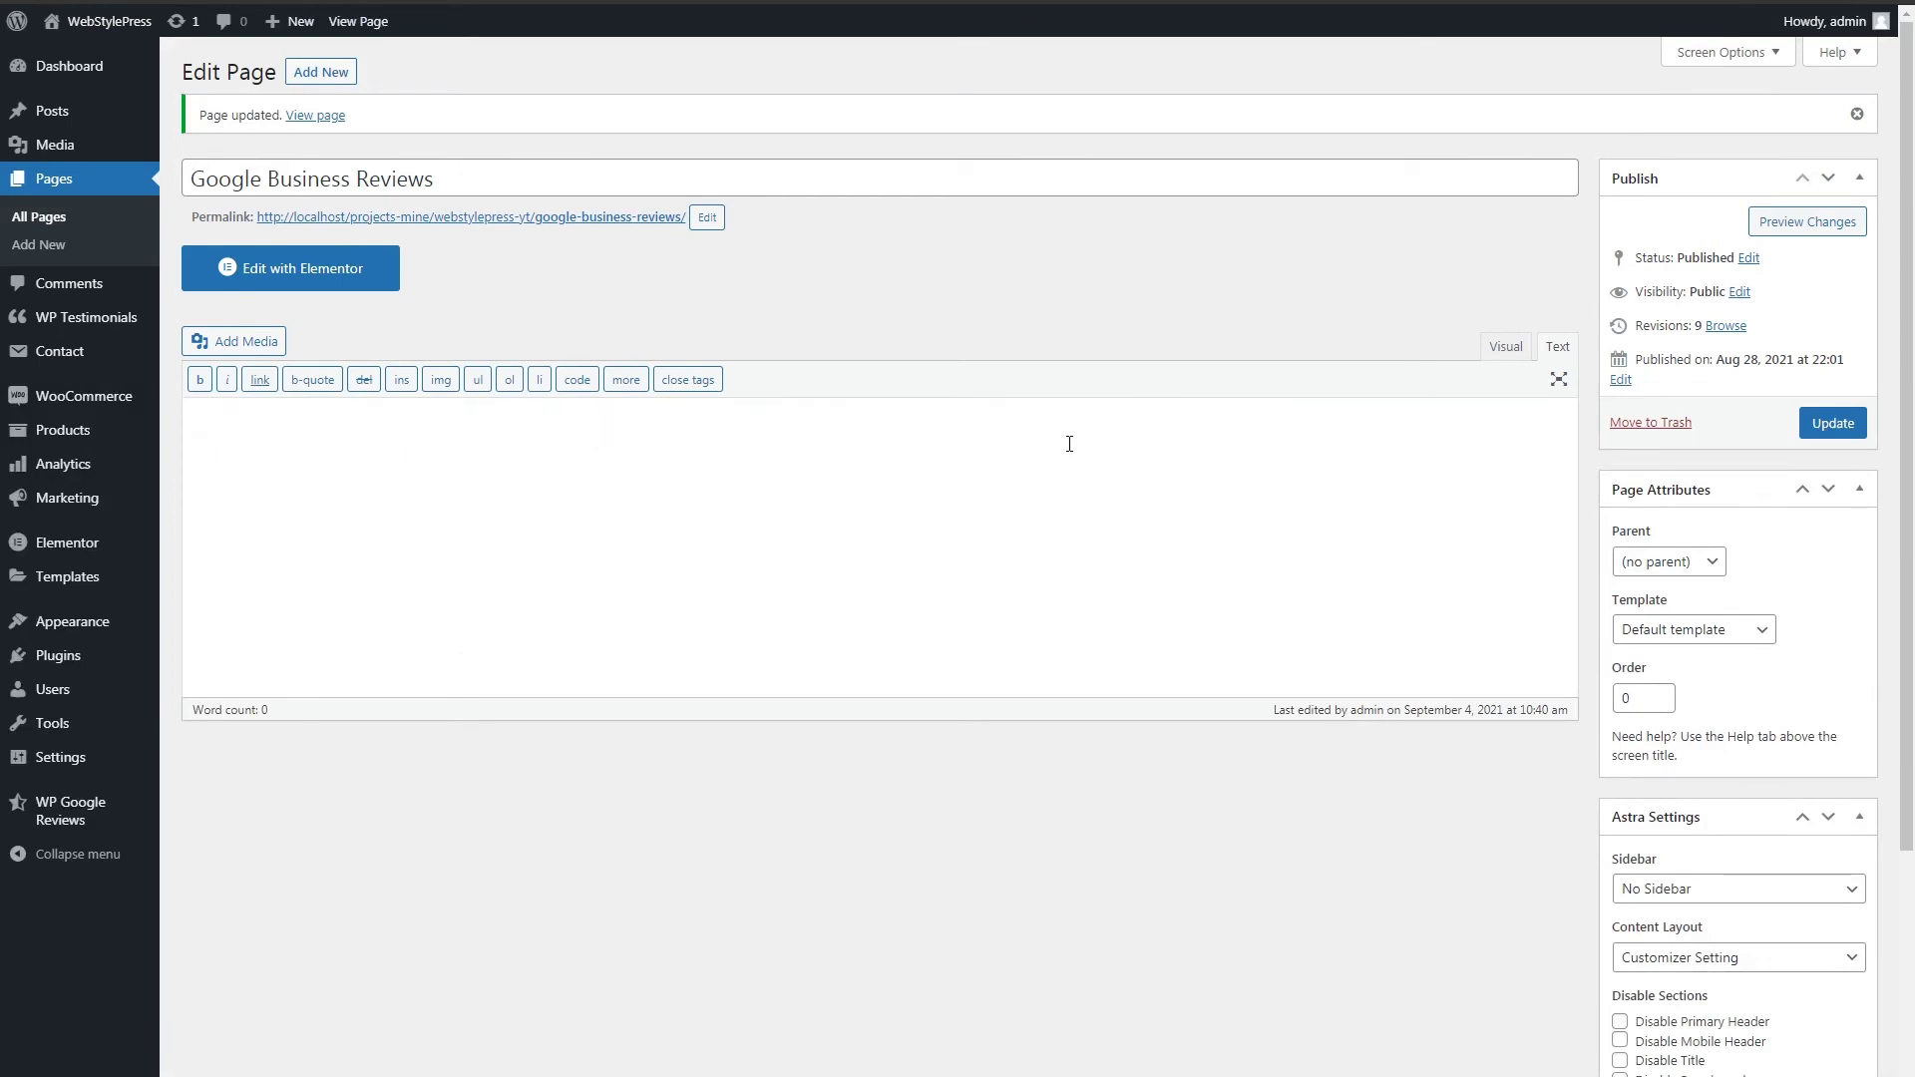
pyautogui.click(1831, 423)
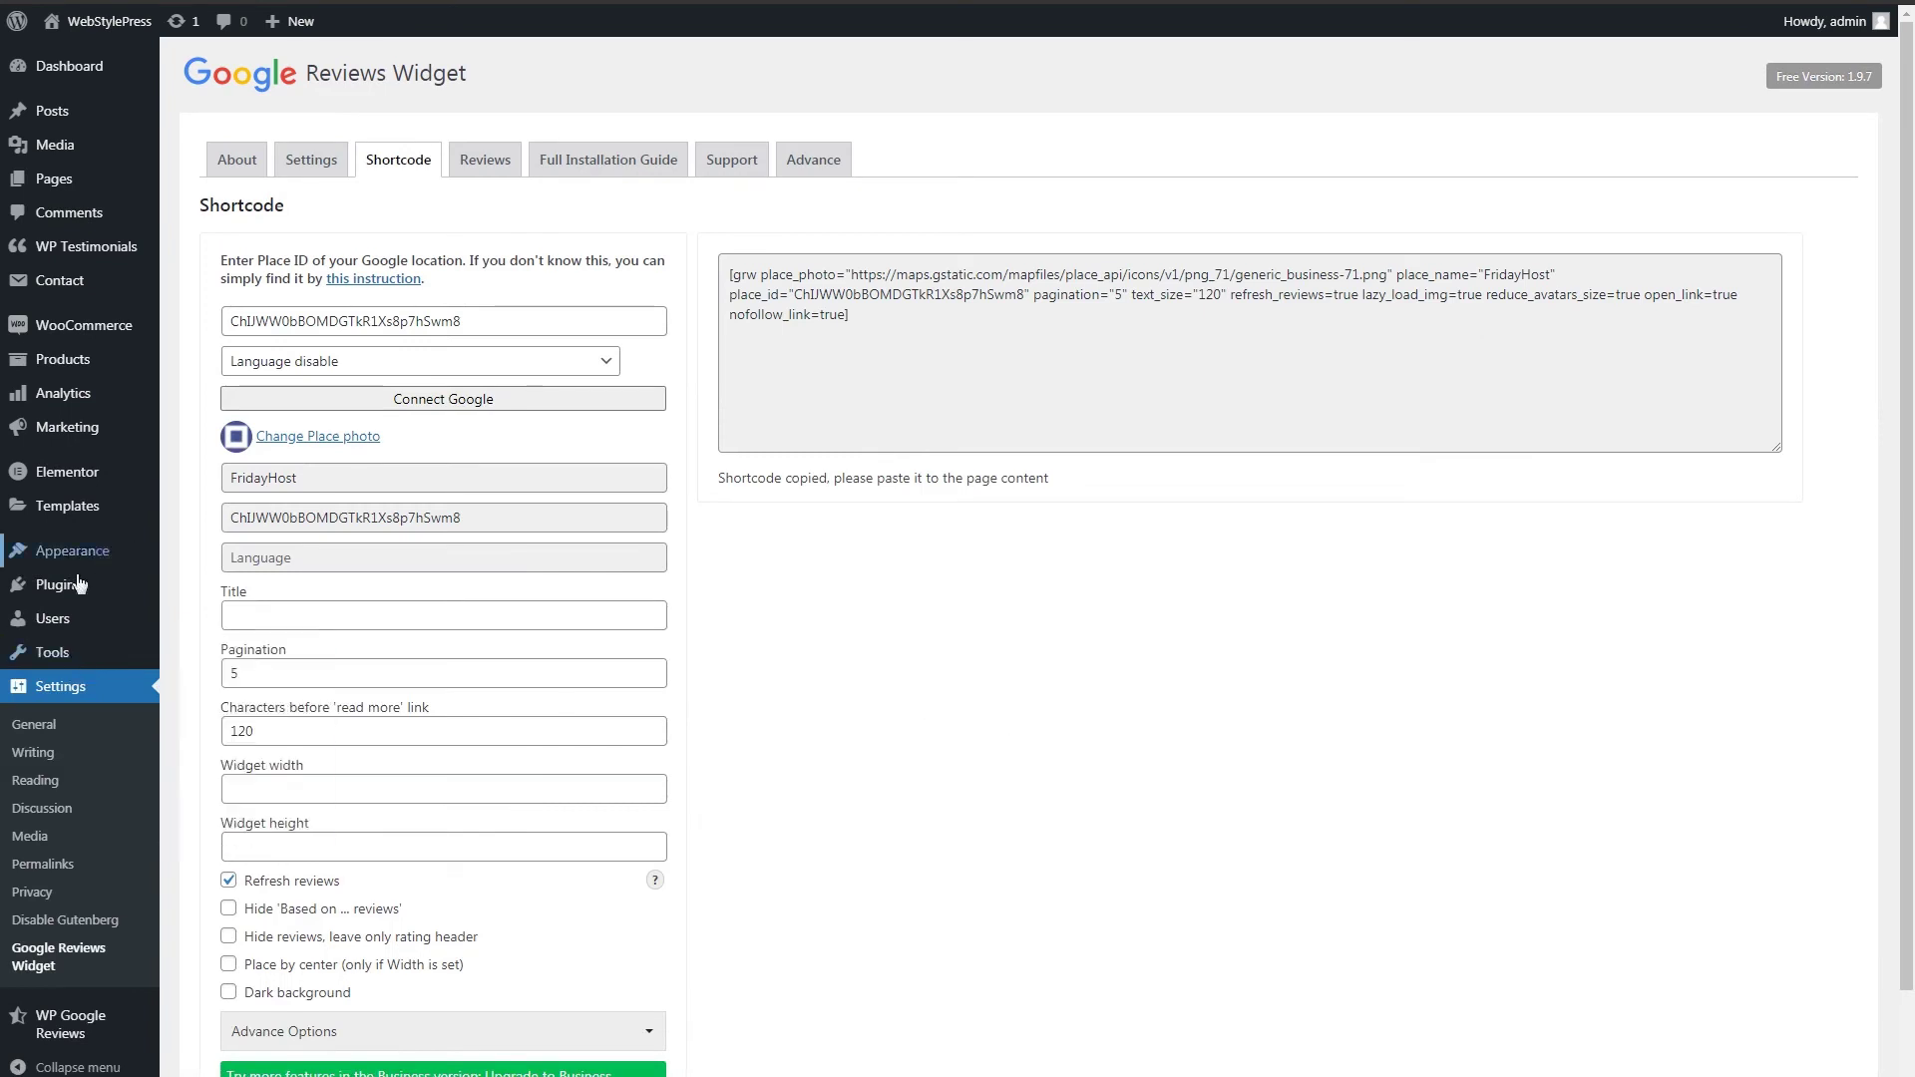
# - Search the new plugins for "google review" and install and activate Reviews and Rating – Google My Business
pyautogui.moveTo(62, 588)
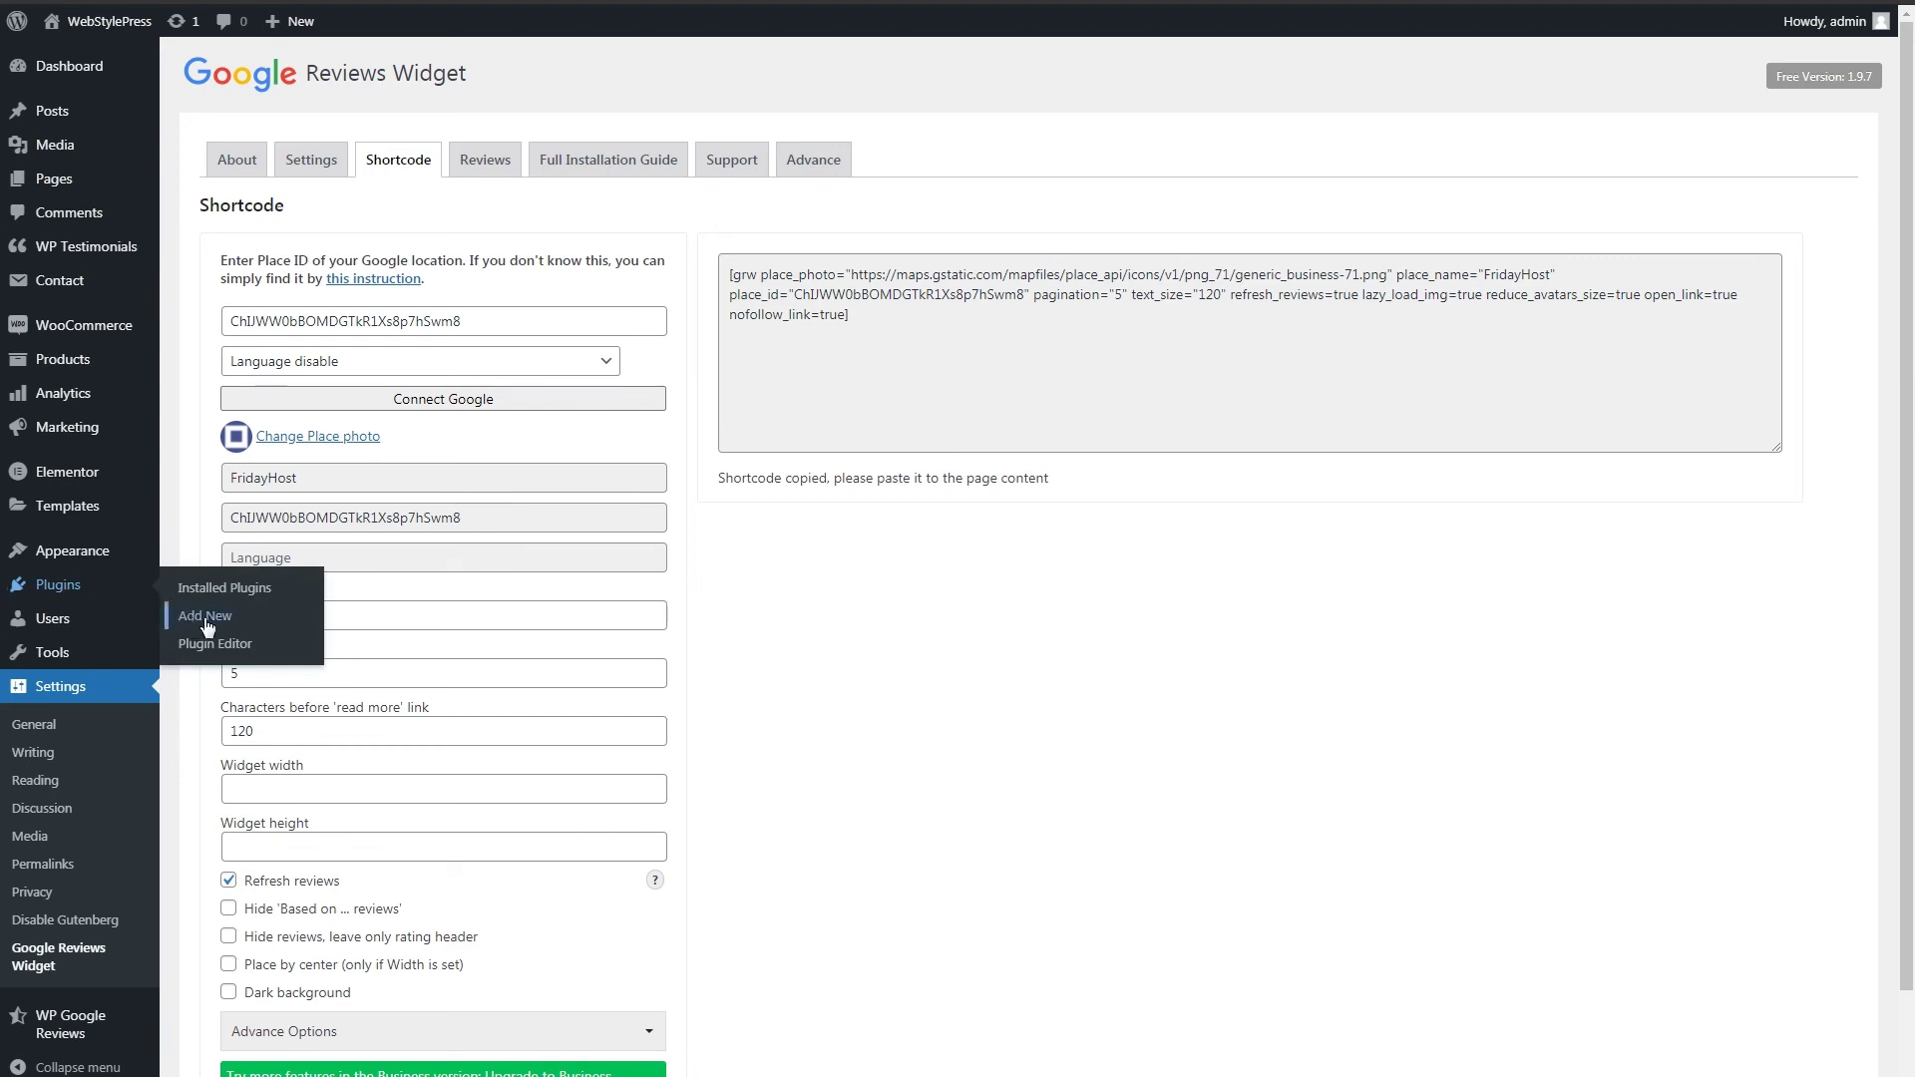
pyautogui.write('oogle review')
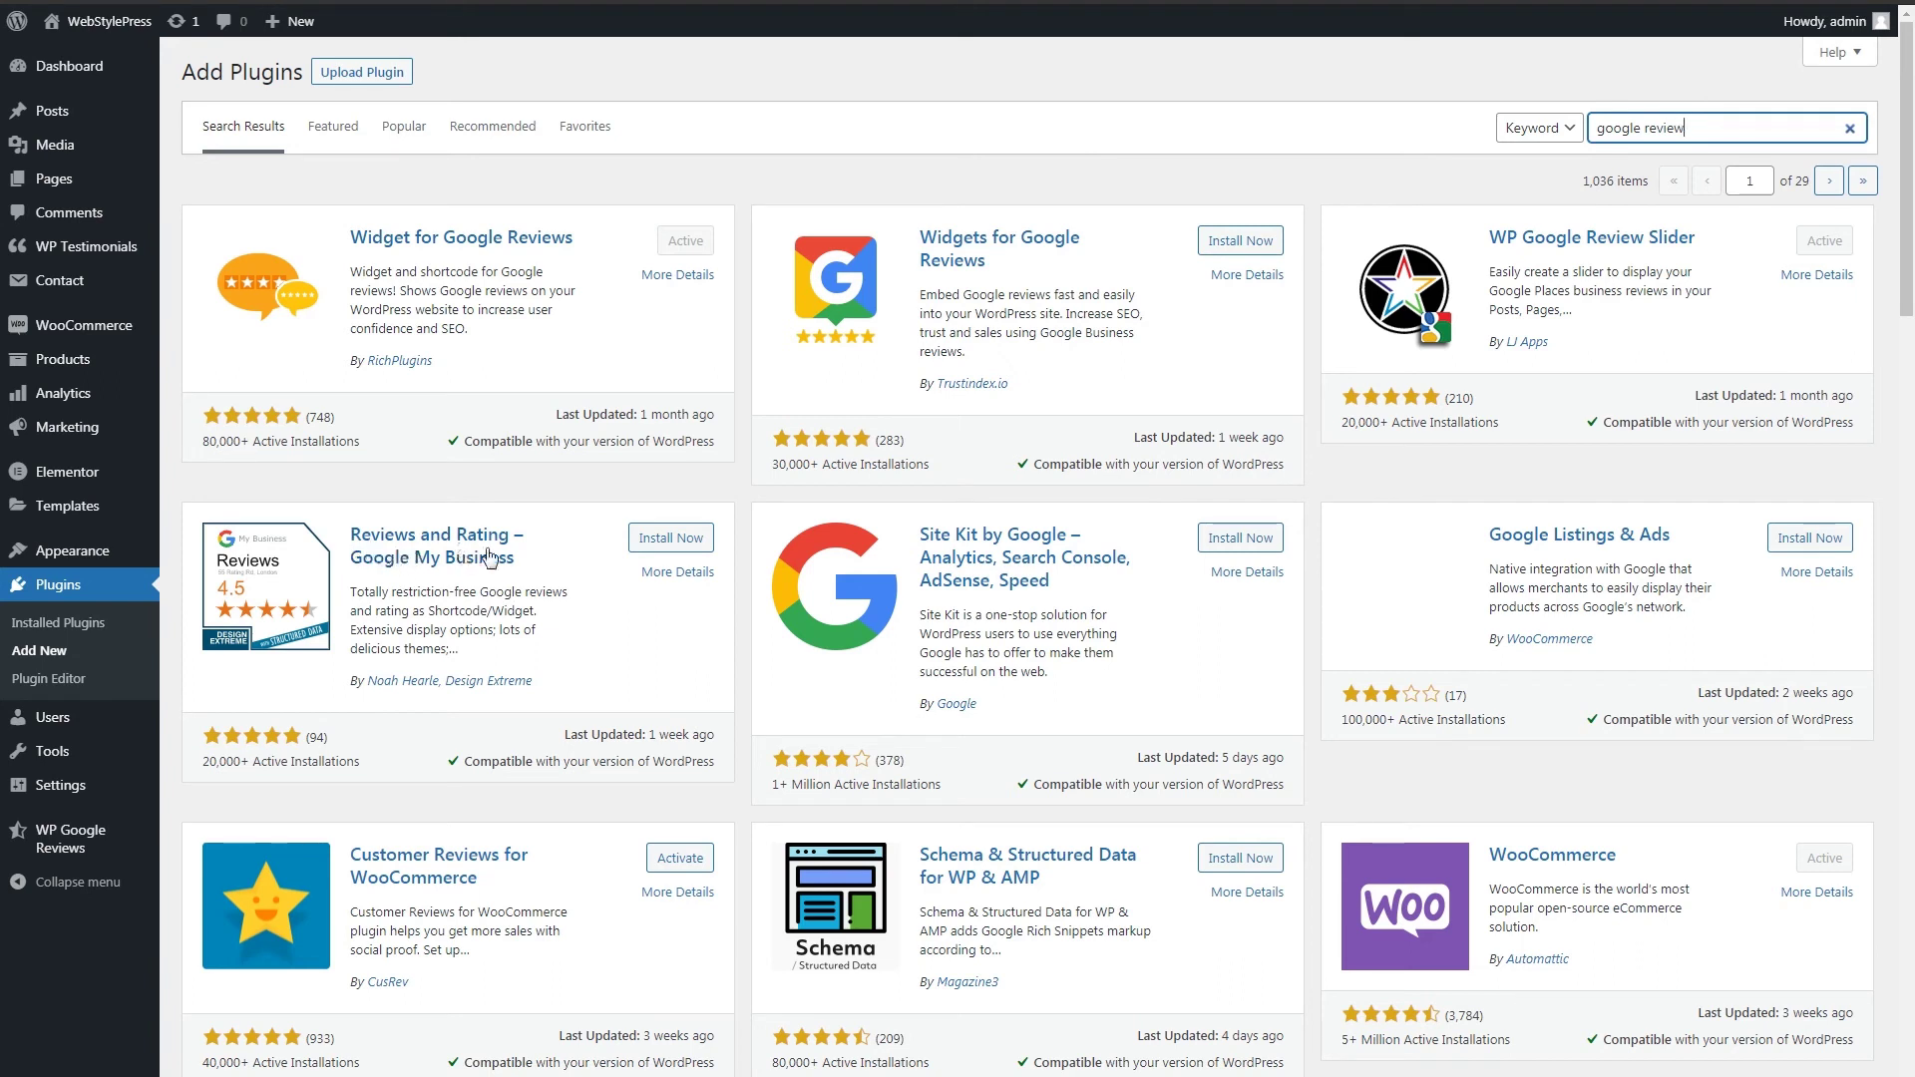
pyautogui.click(698, 540)
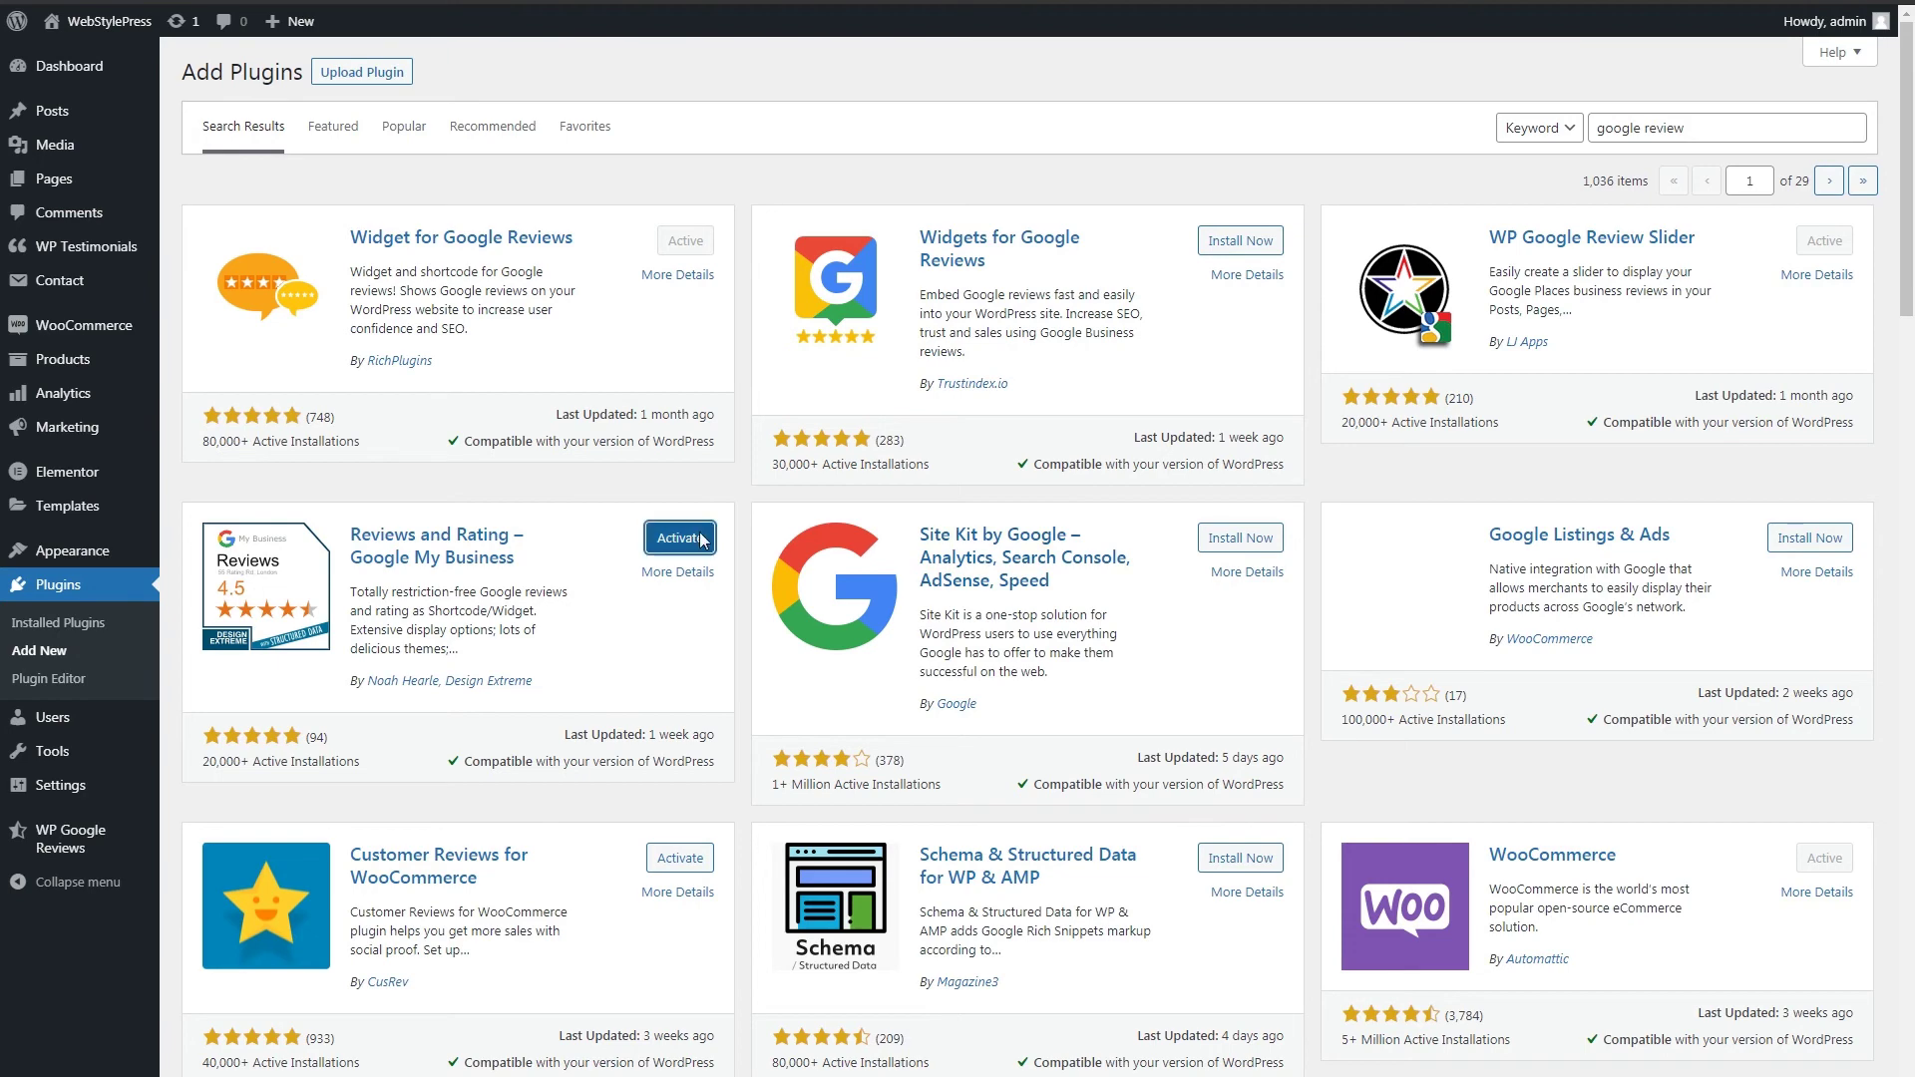
pyautogui.click(680, 538)
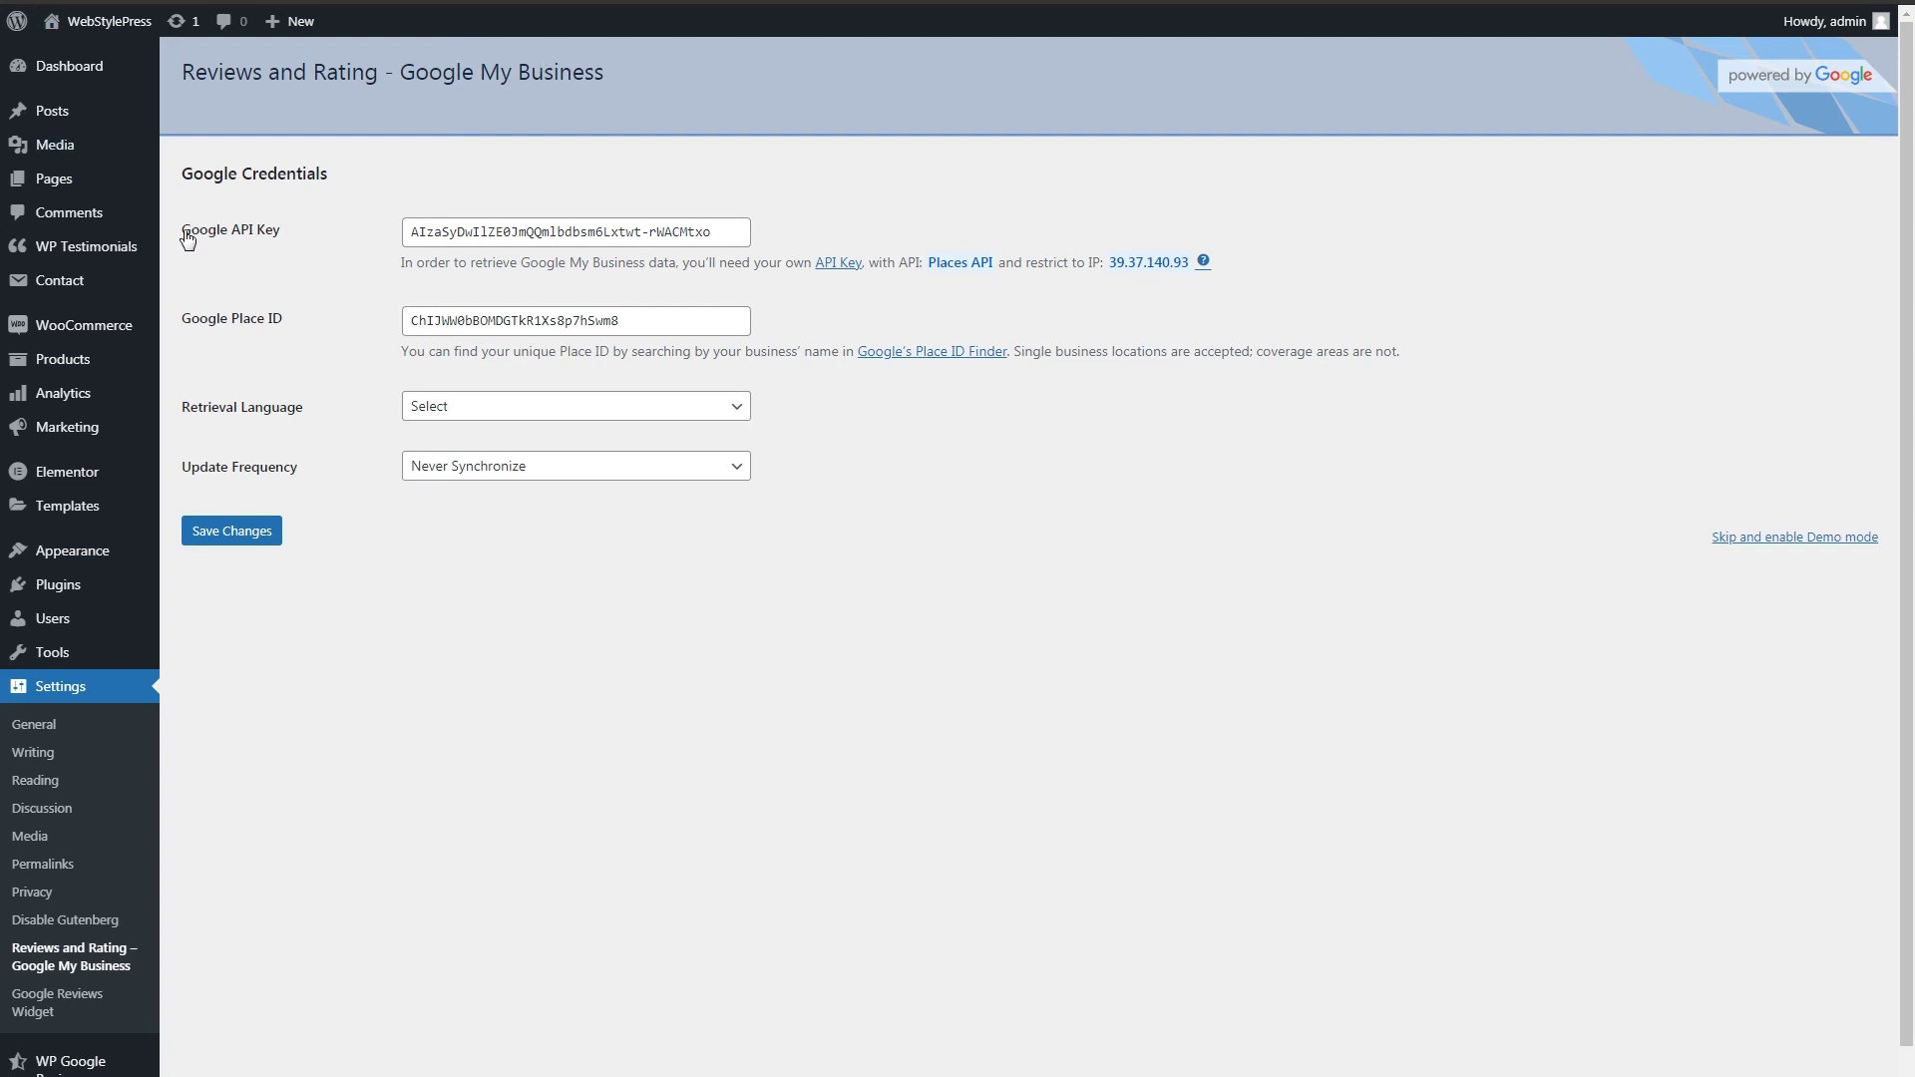
# - Check the Google API key and Google Place ID in the Reviews and Rating – Google My Business settings
pyautogui.moveTo(708, 221); pyautogui.dragTo(419, 235)
pyautogui.moveTo(282, 319); pyautogui.dragTo(228, 332)
pyautogui.moveTo(617, 319); pyautogui.dragTo(419, 496)
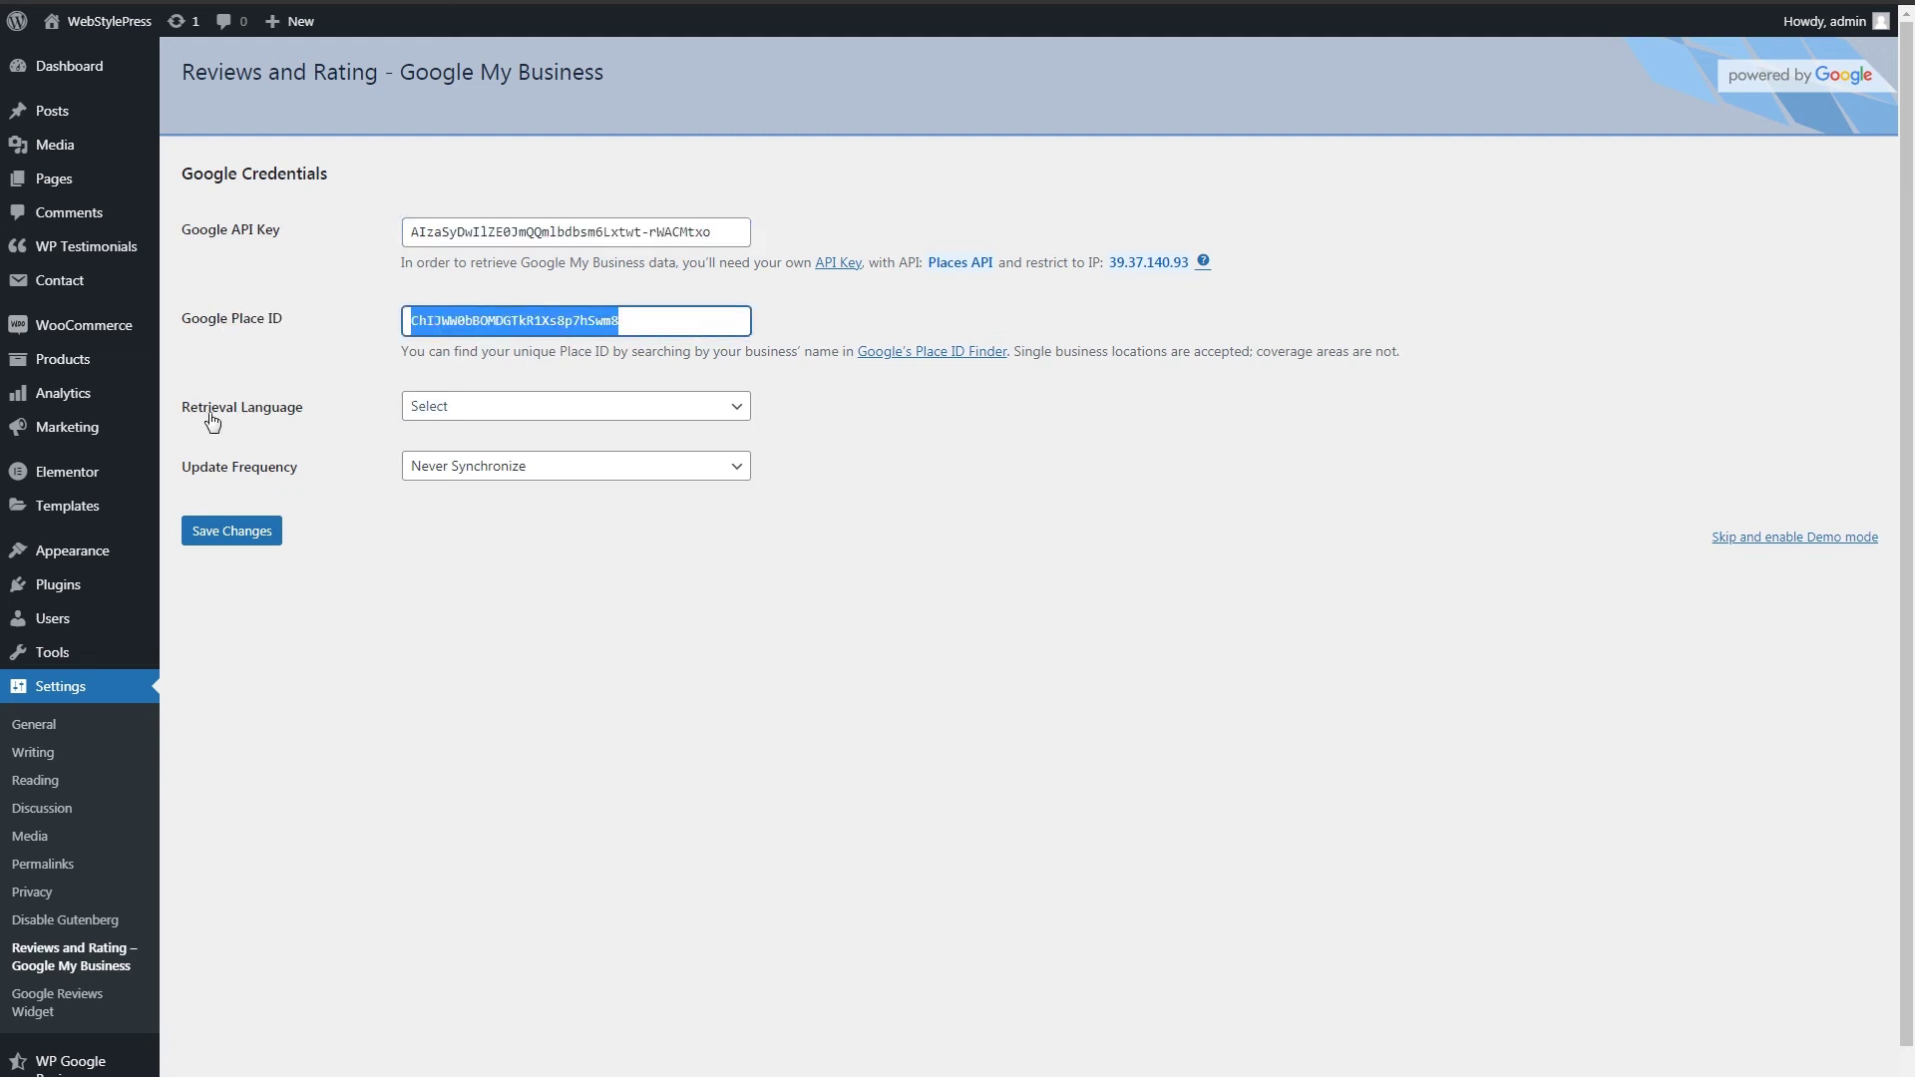
pyautogui.click(449, 603)
# - Set the retrieval language to English and the update frequency to Synchronize Weekly, and save the Google credentials
pyautogui.click(514, 407)
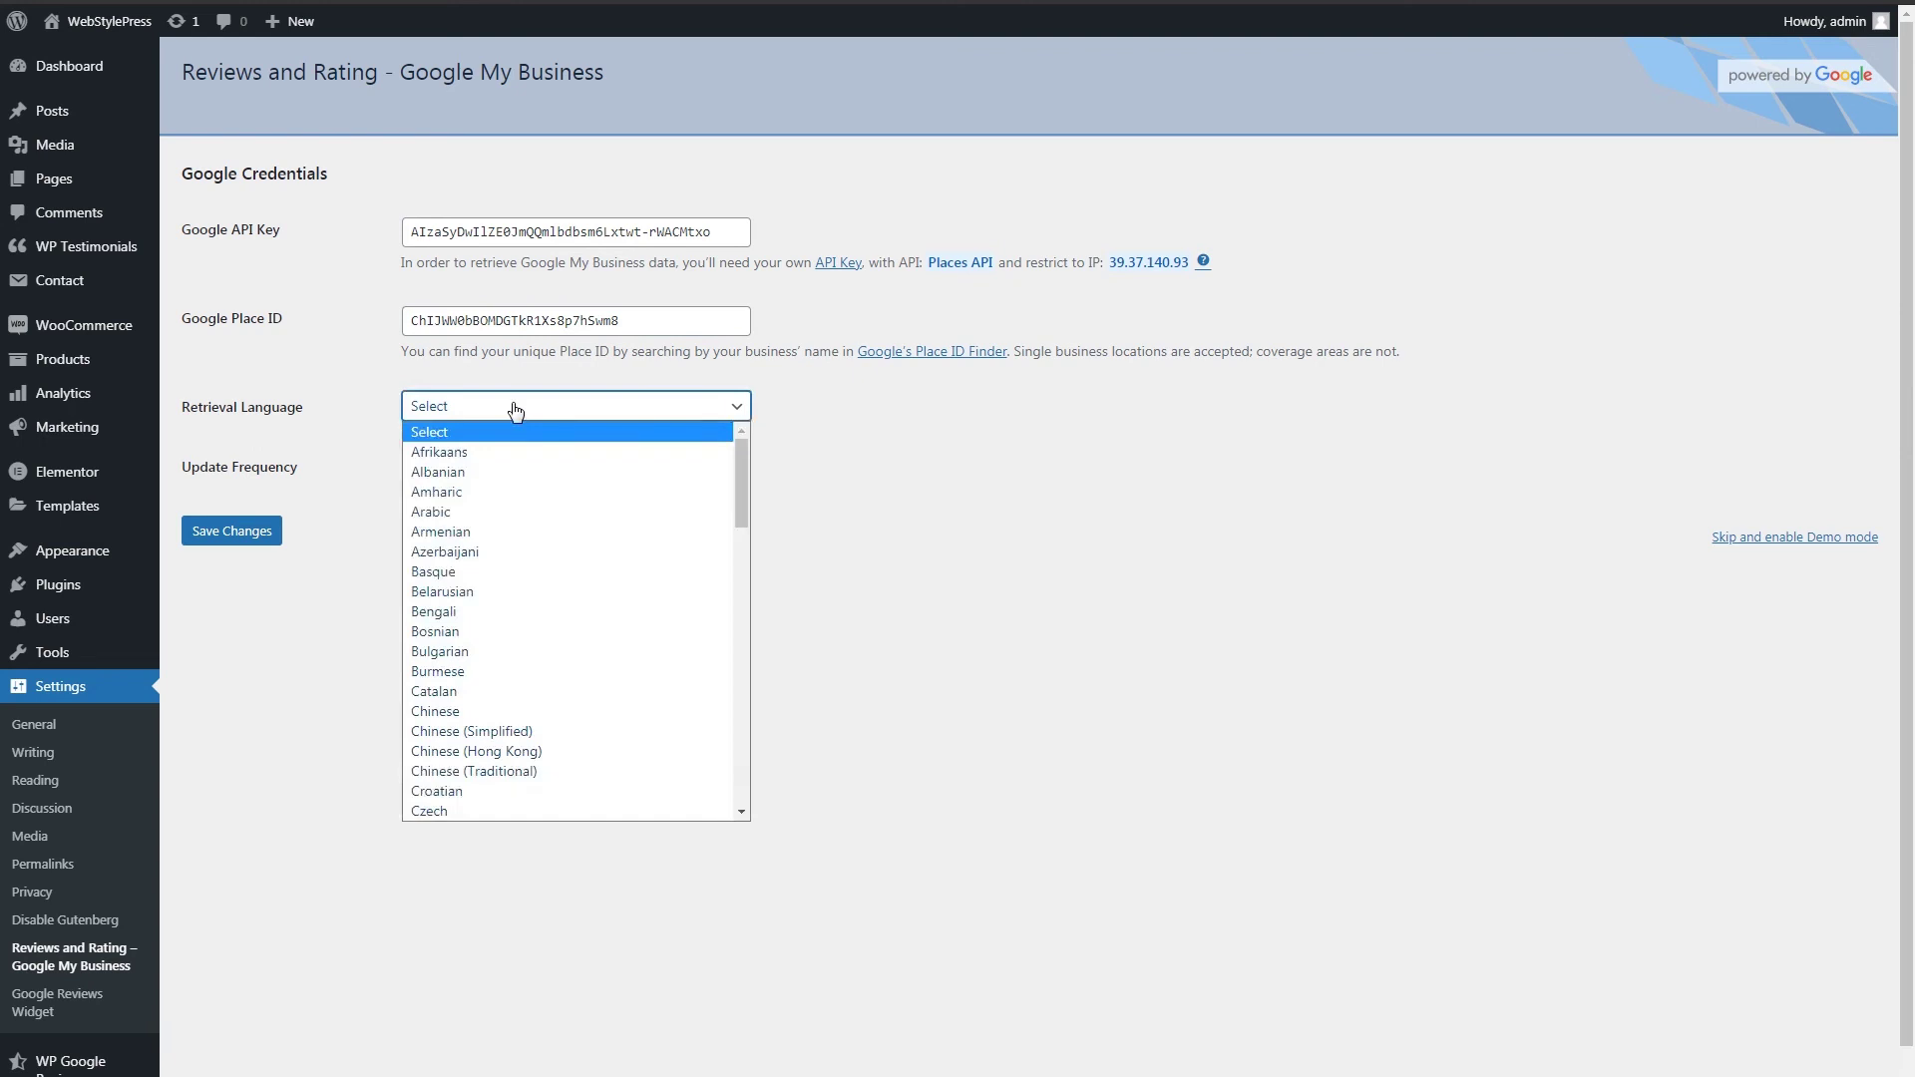
pyautogui.press('e')
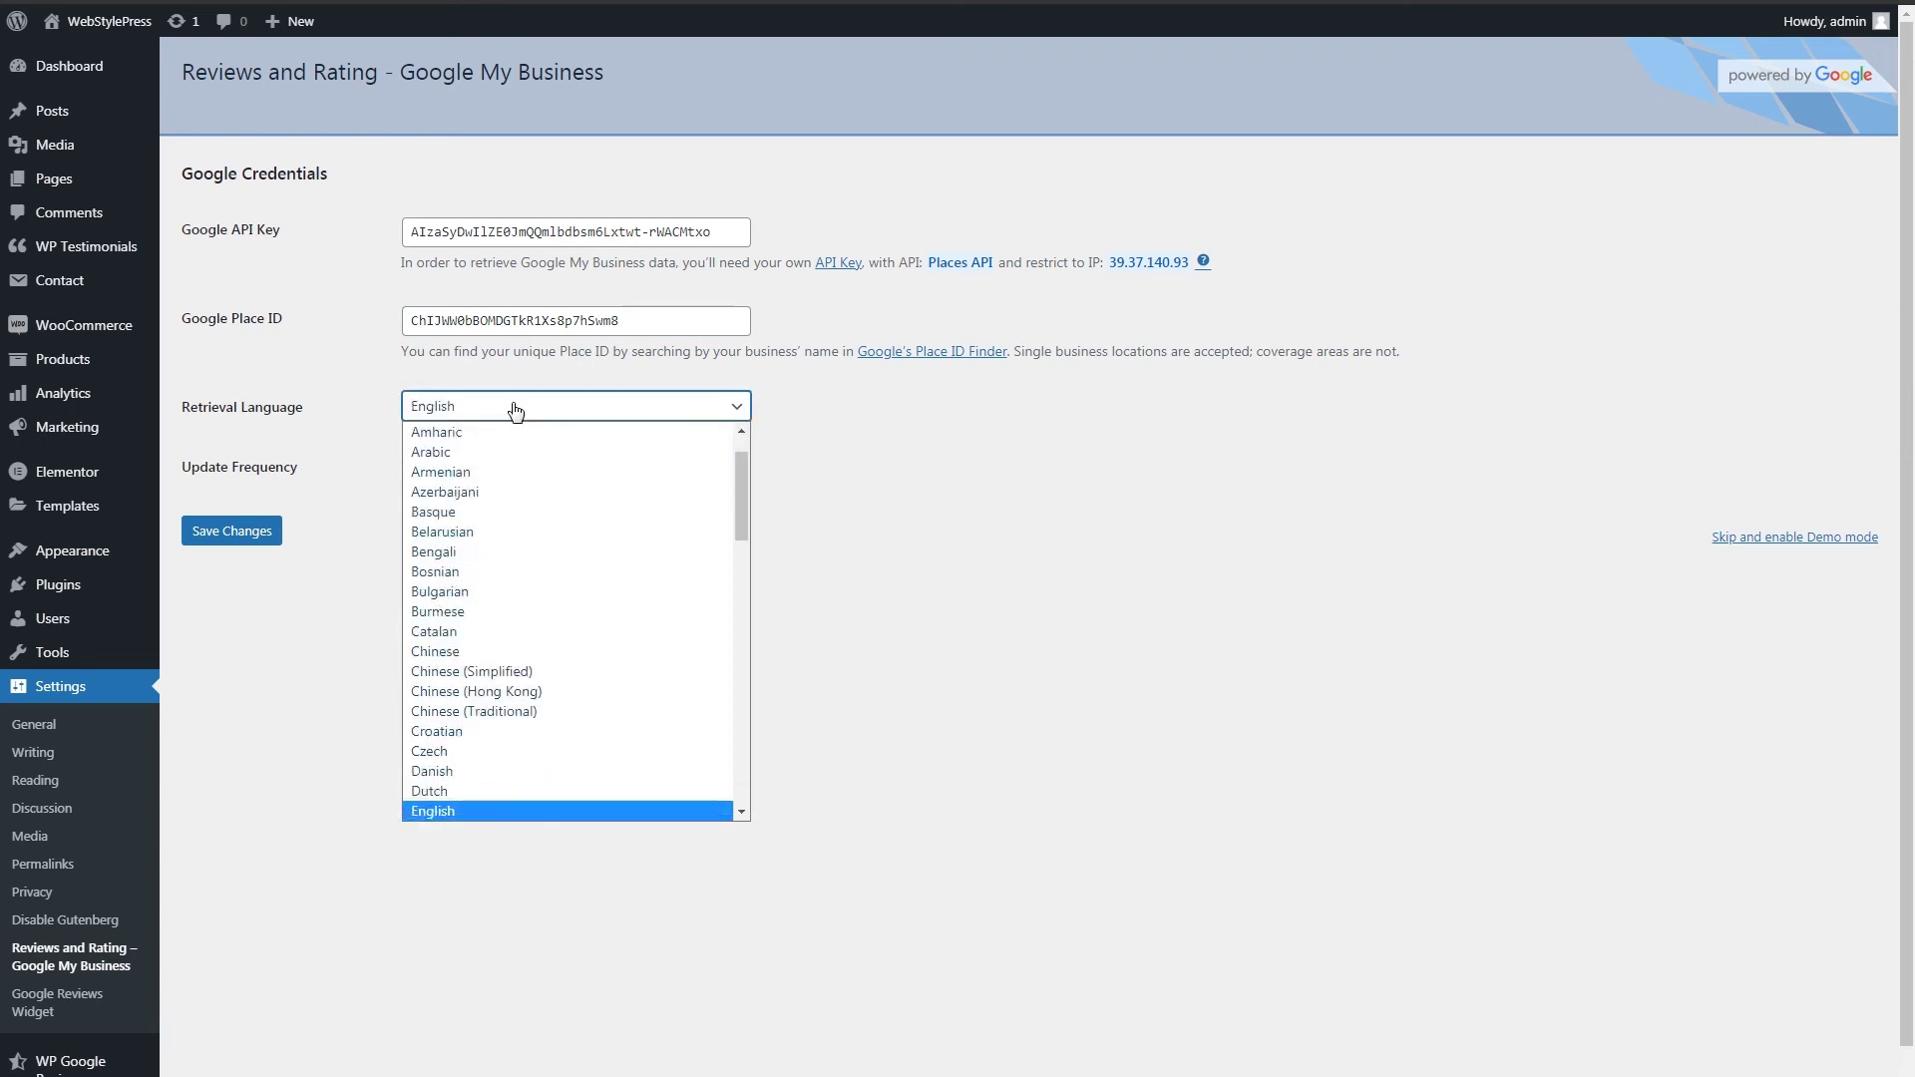
pyautogui.click(556, 811)
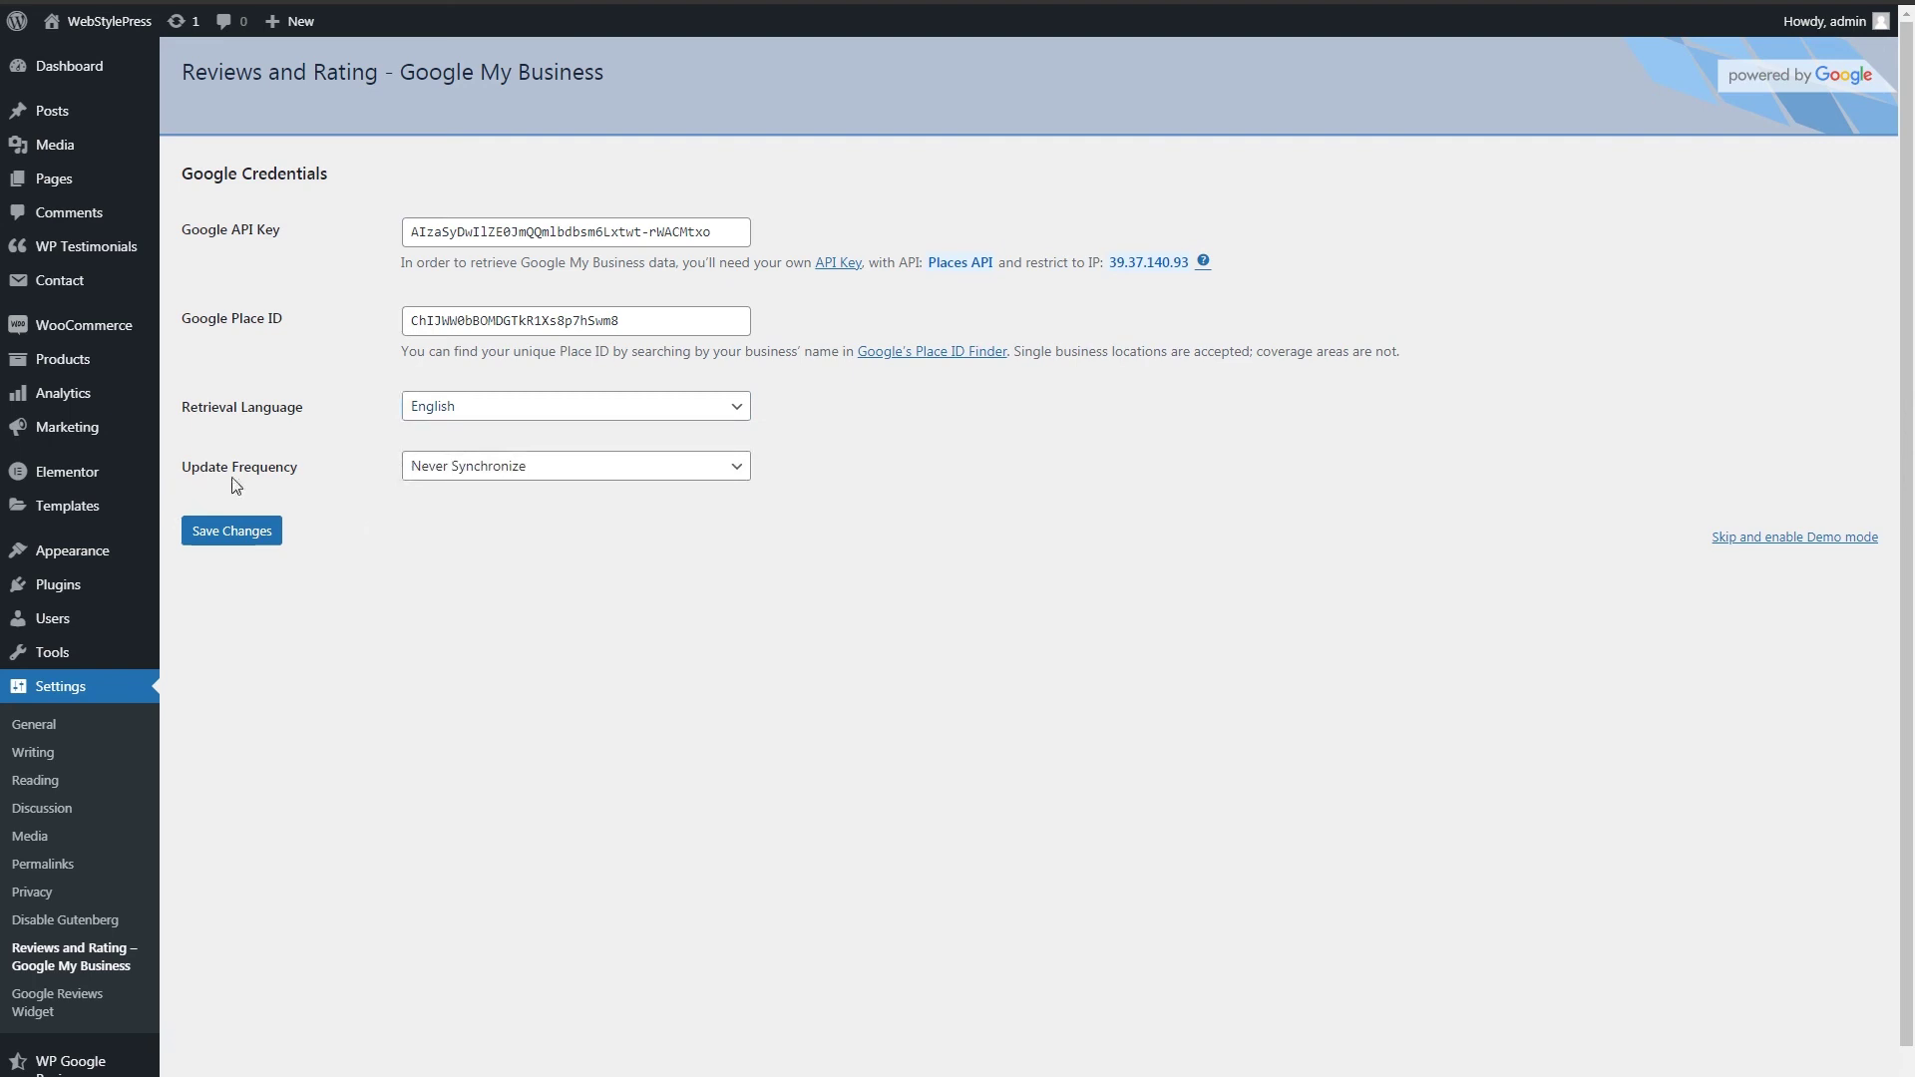
pyautogui.click(553, 475)
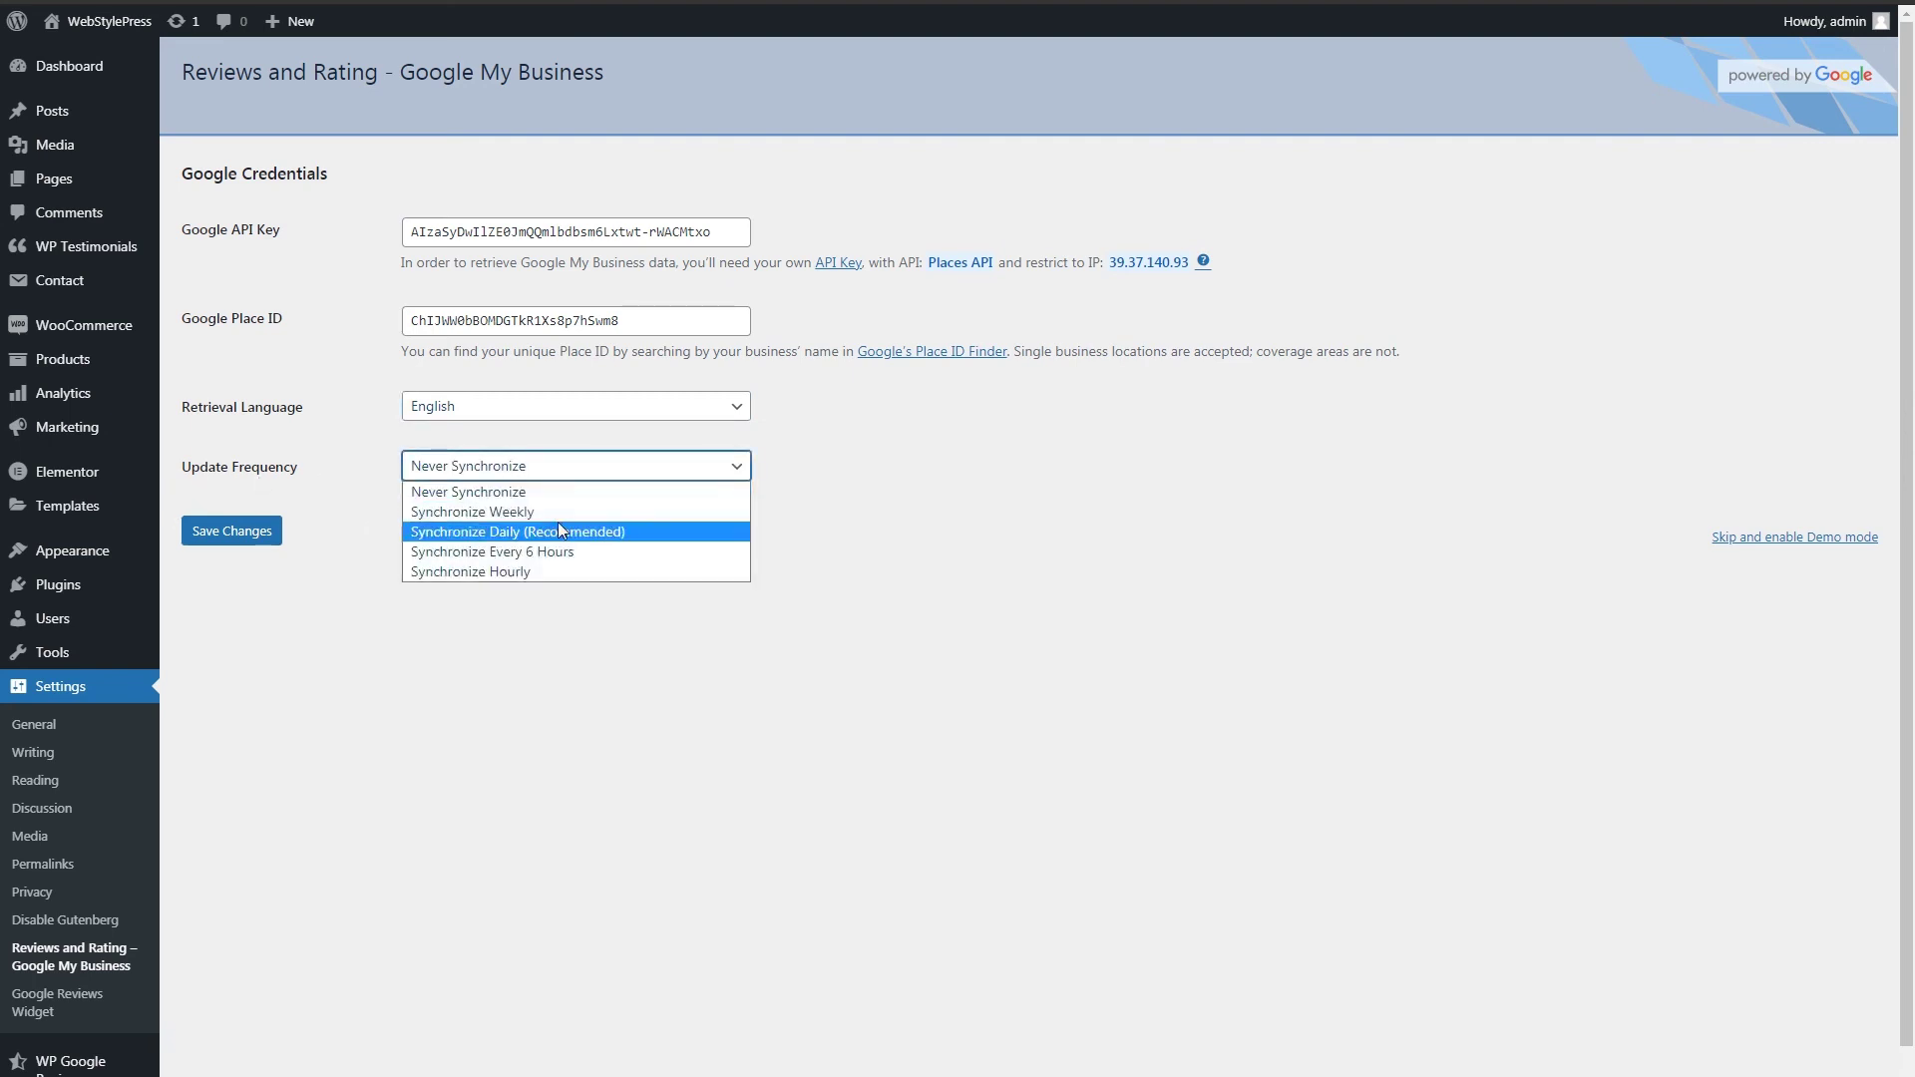
pyautogui.click(560, 512)
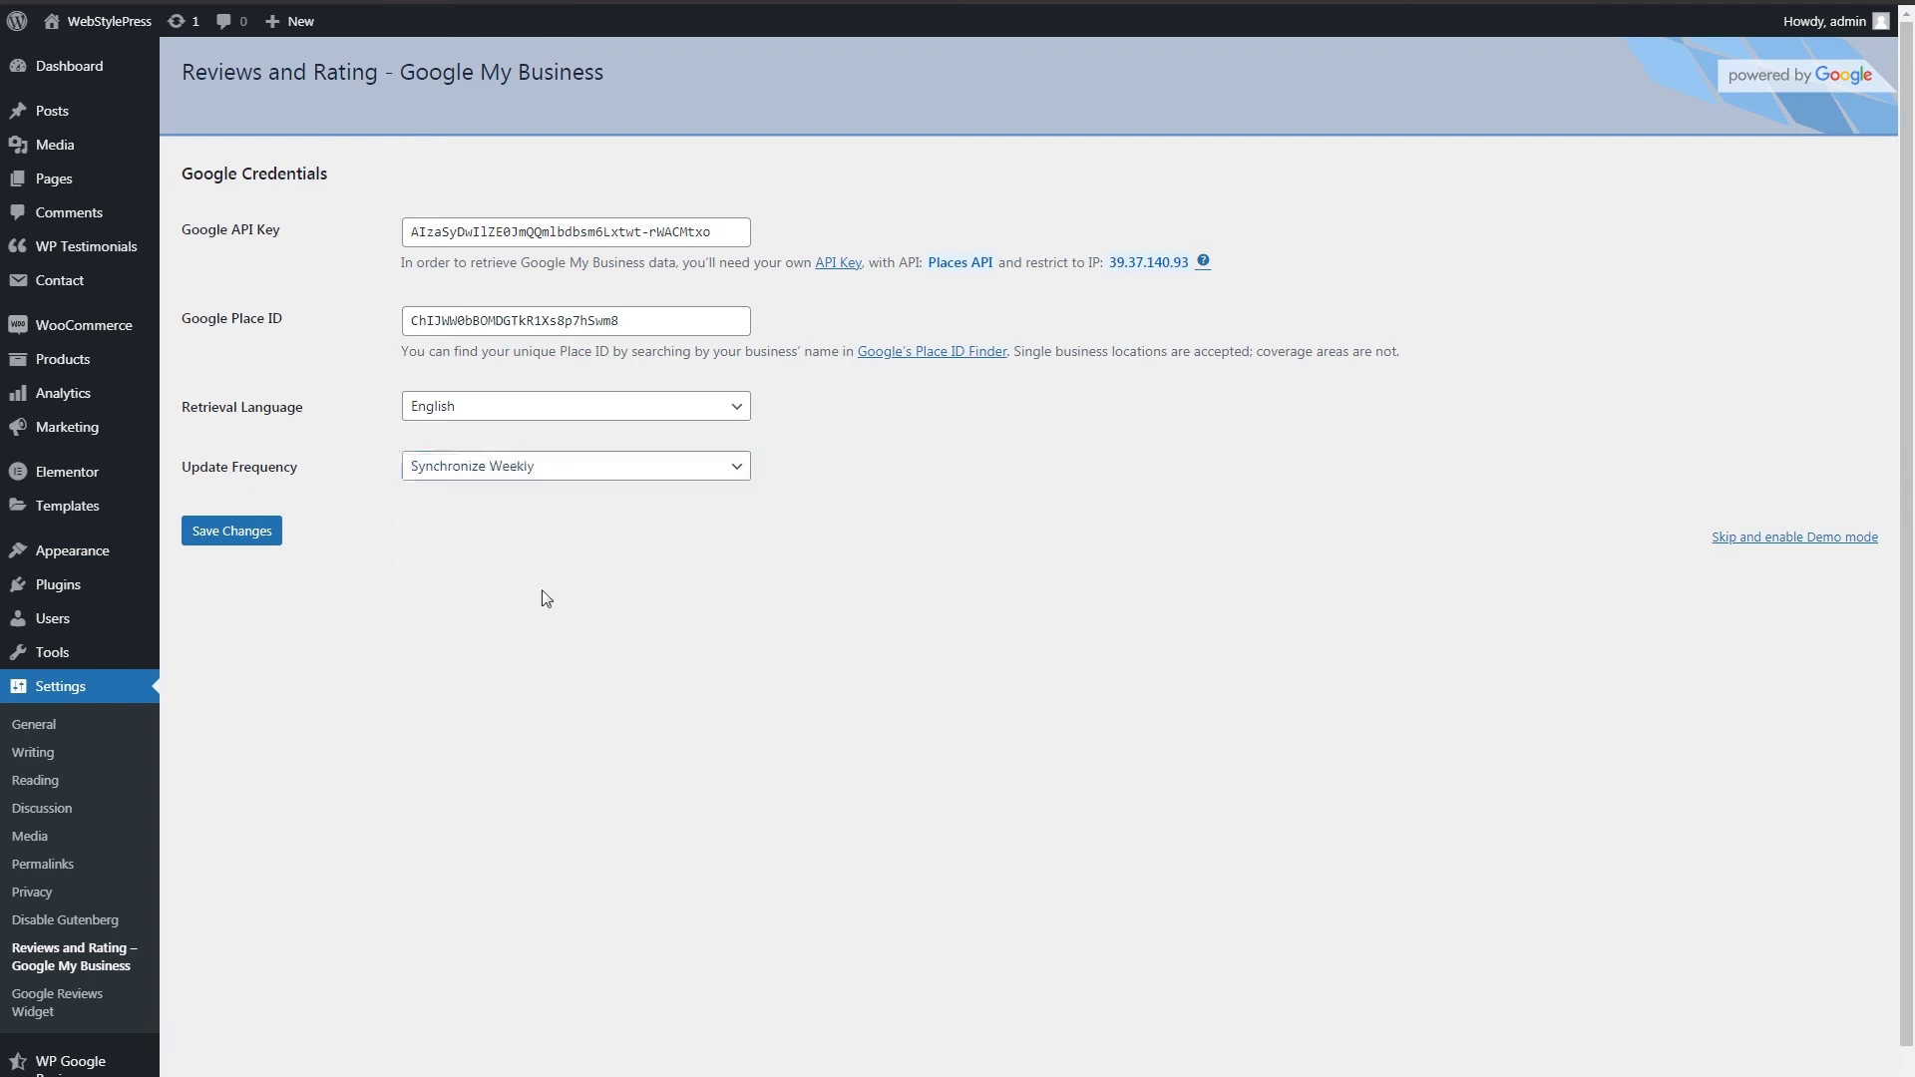
pyautogui.click(232, 532)
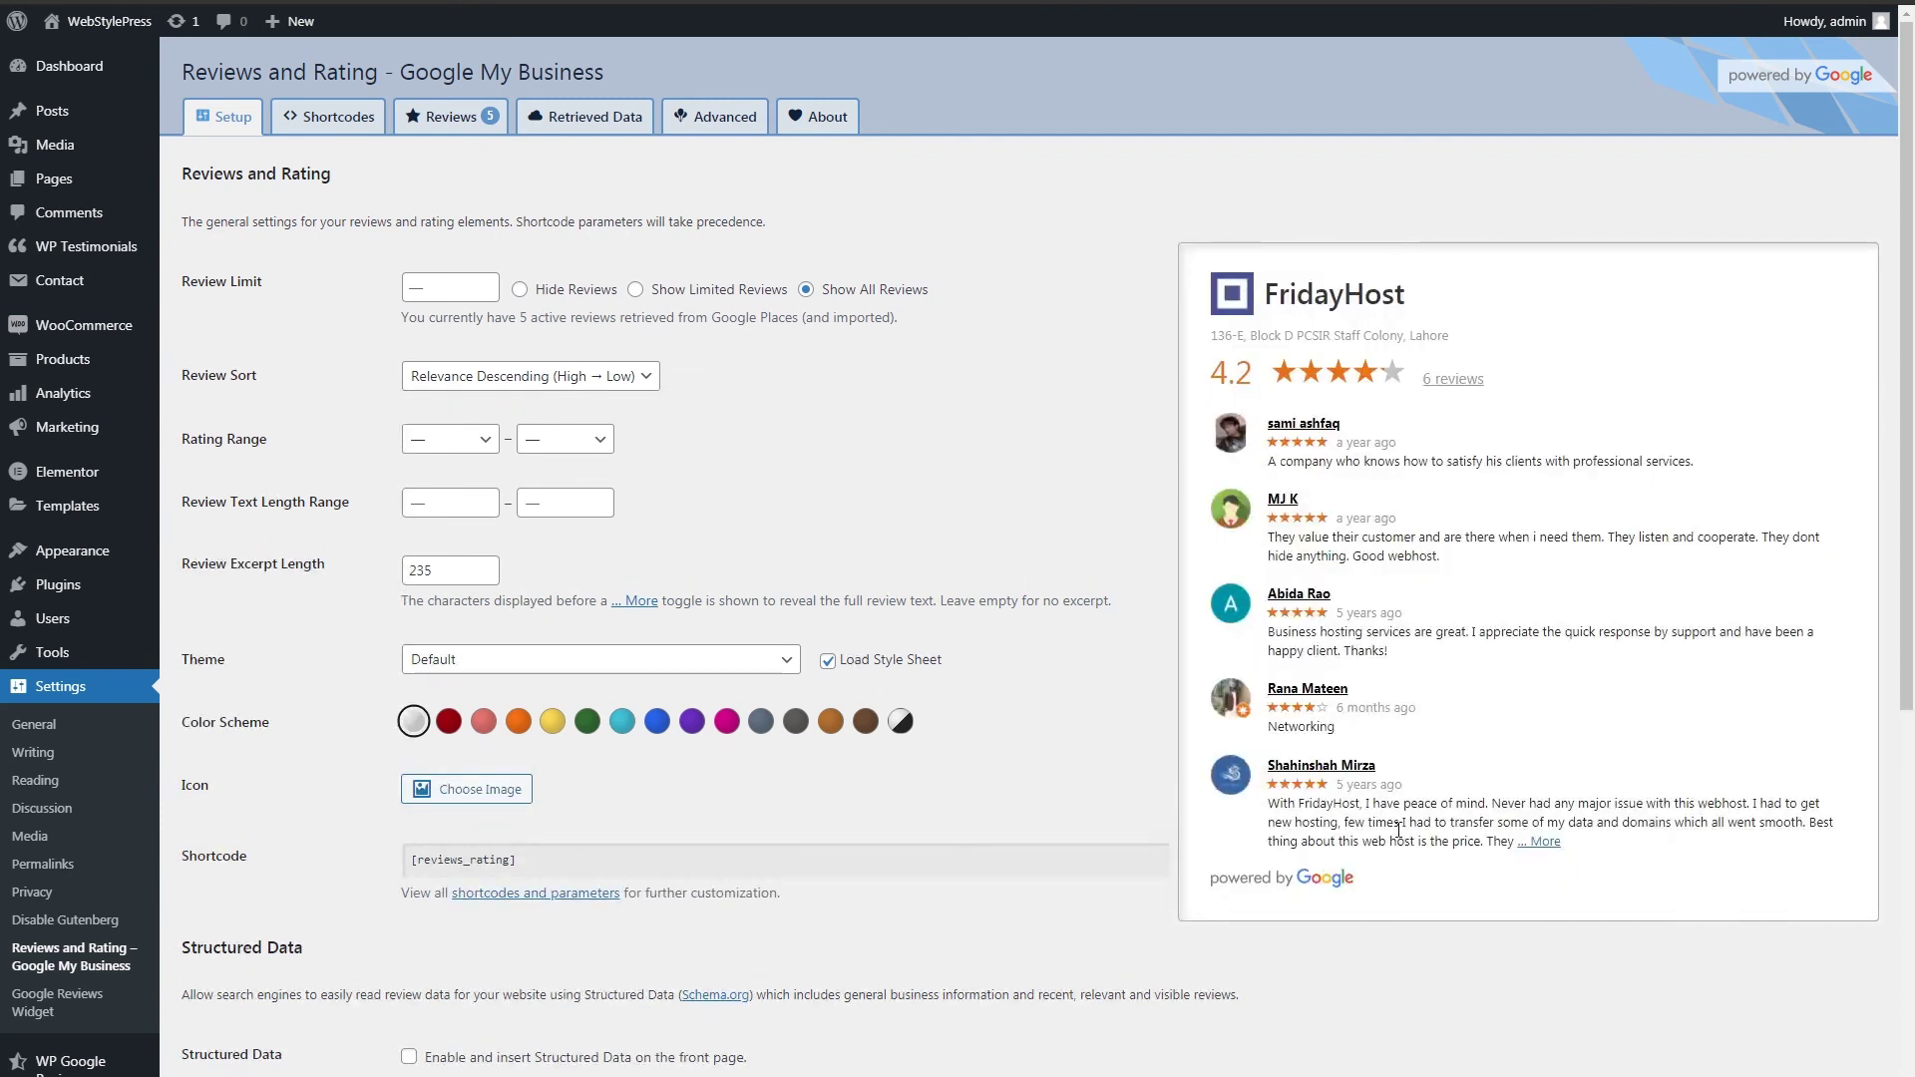
# - Try the turquoise and blue color schemes on the reviews preview
pyautogui.click(434, 290)
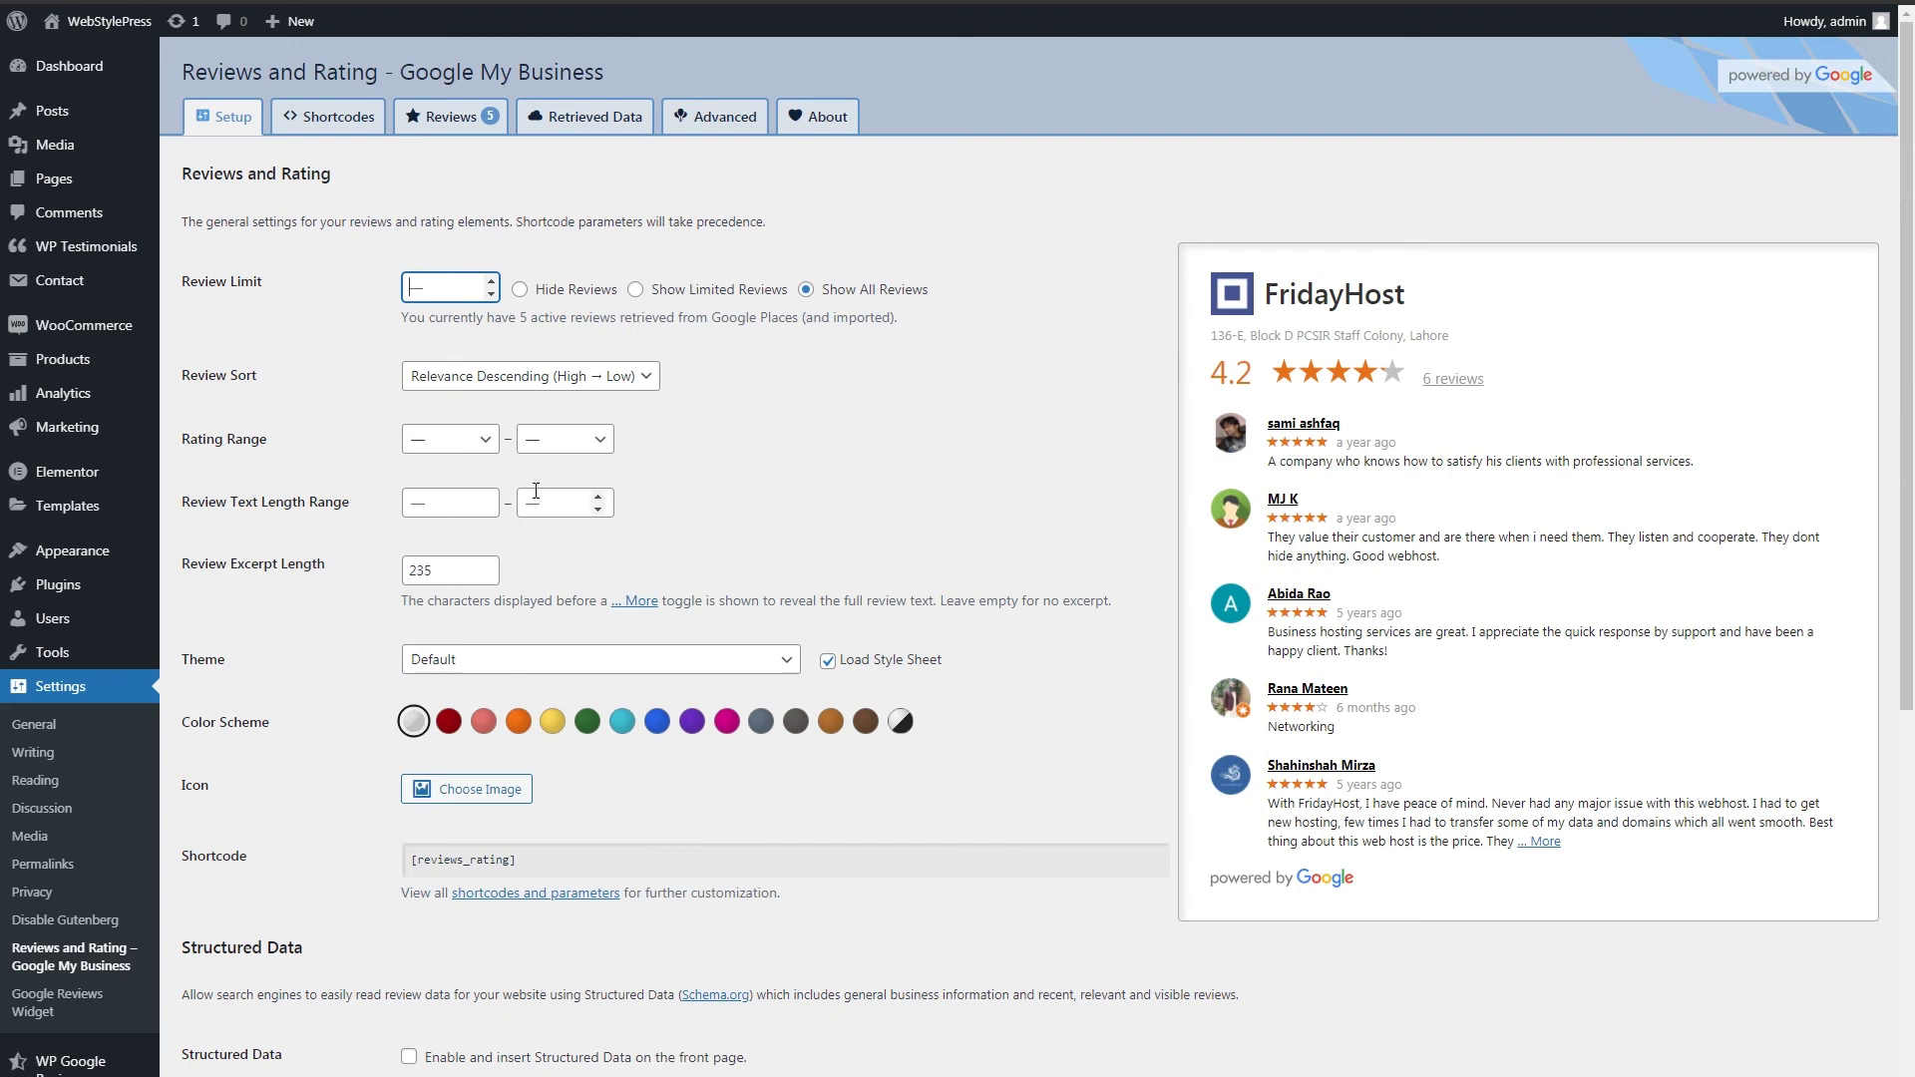
pyautogui.click(623, 724)
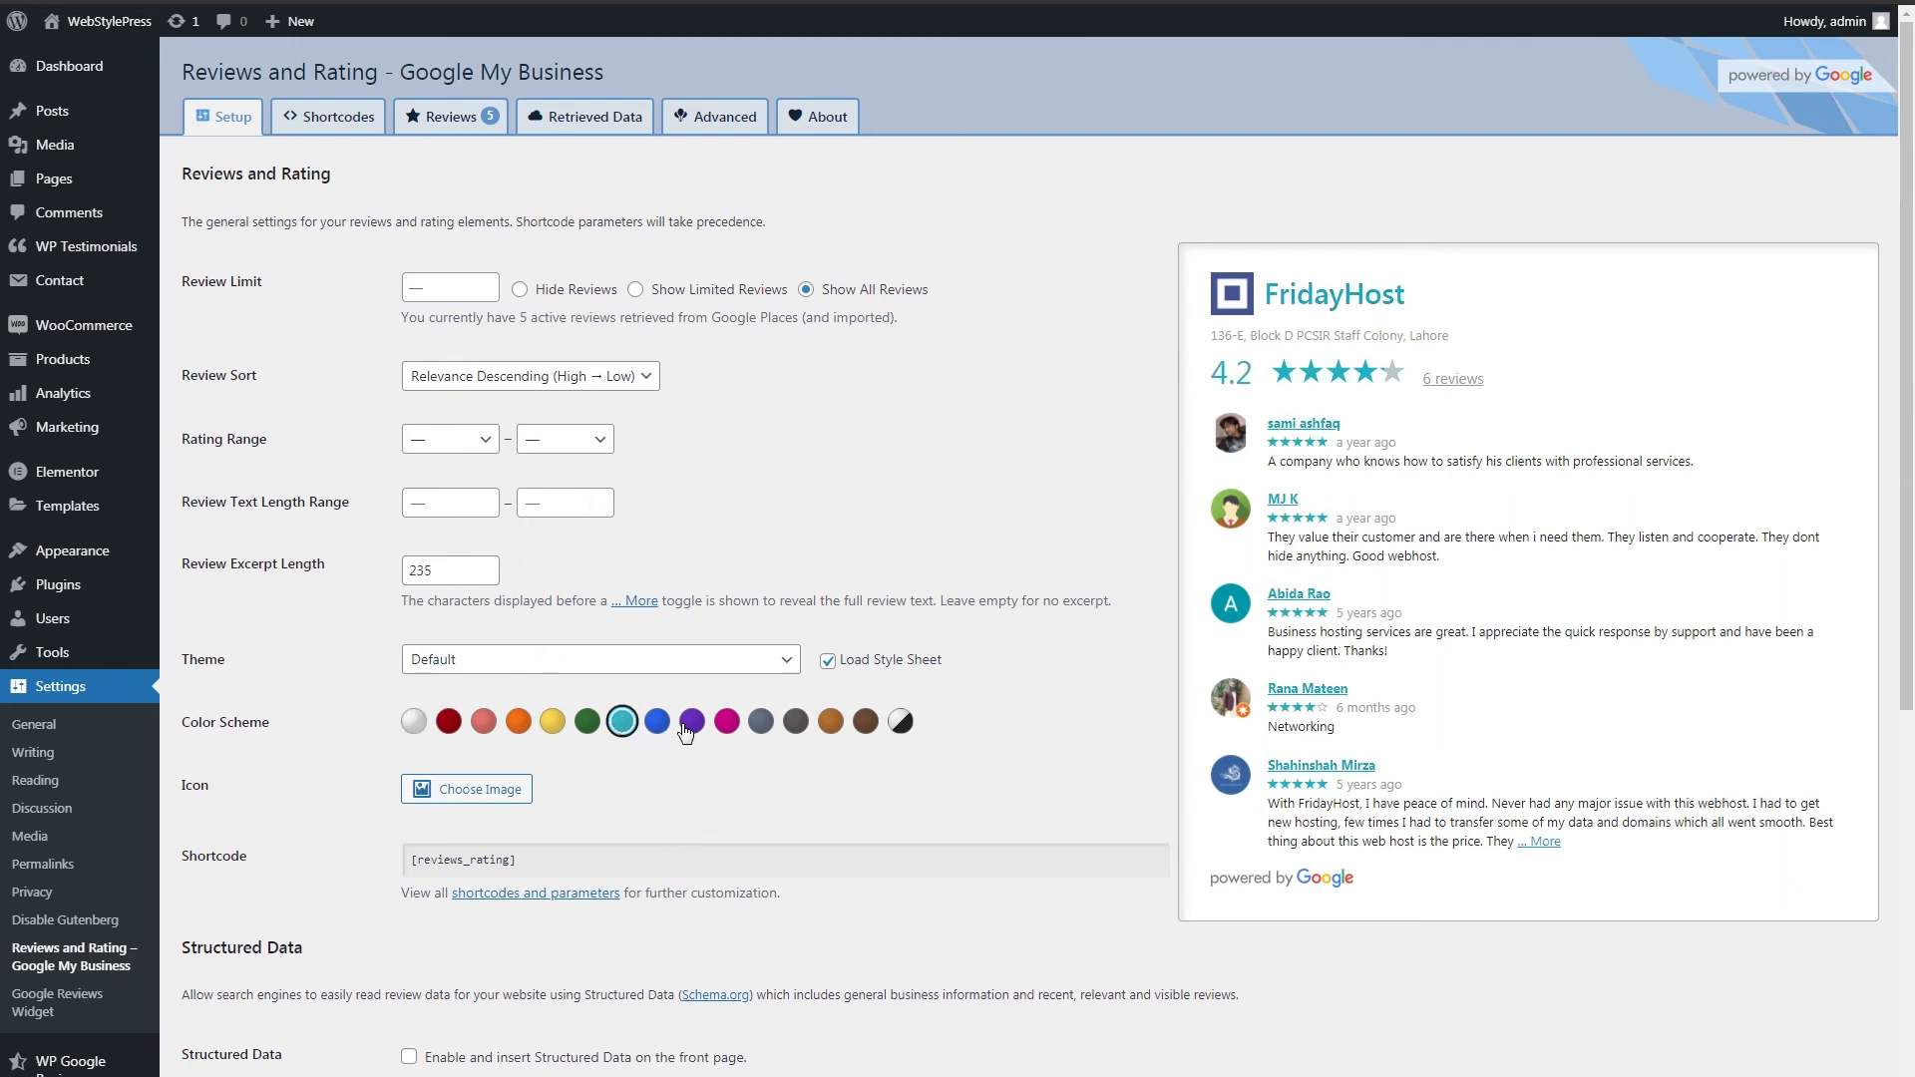
pyautogui.click(660, 726)
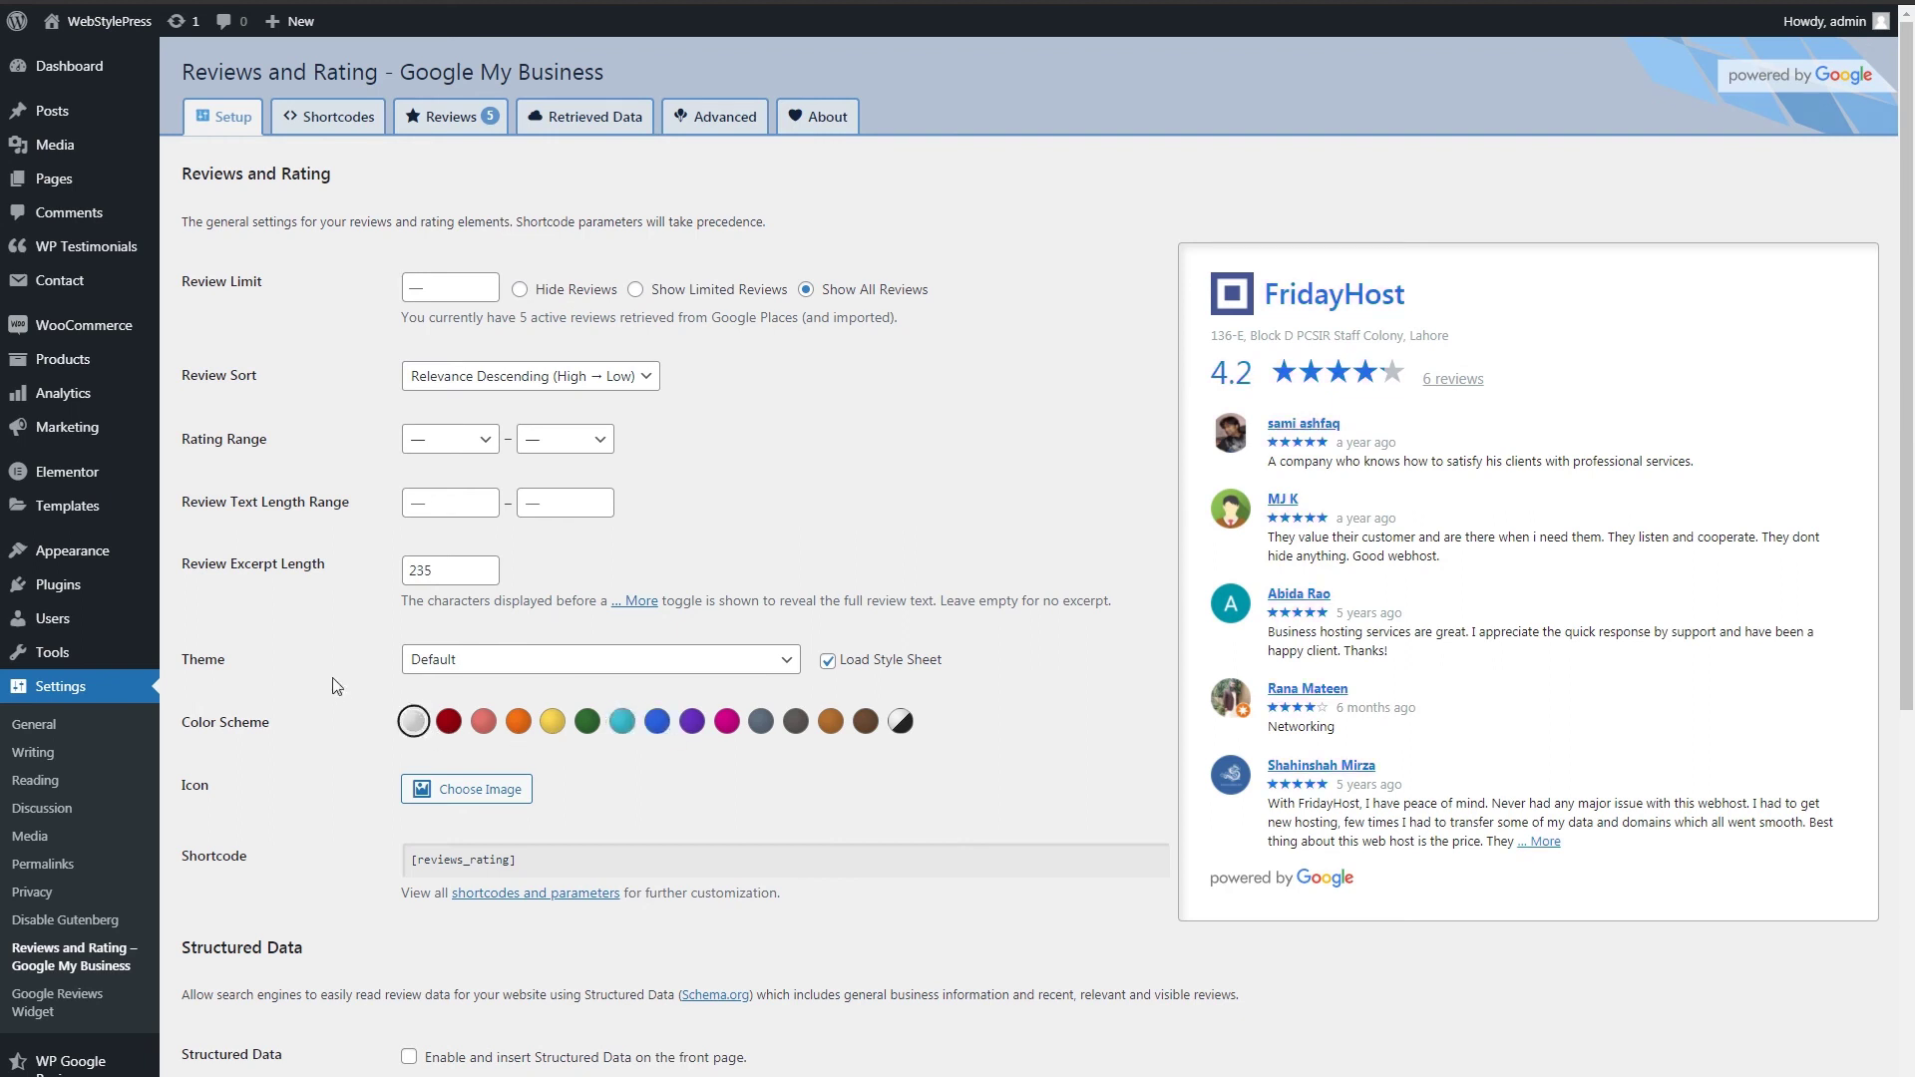
# - Copy the [reviews_rating] shortcode from the plugin's setup settings and save the settings
pyautogui.scroll(-2, 336, 692)
pyautogui.moveTo(515, 660); pyautogui.dragTo(410, 661)
pyautogui.rightClick(471, 667)
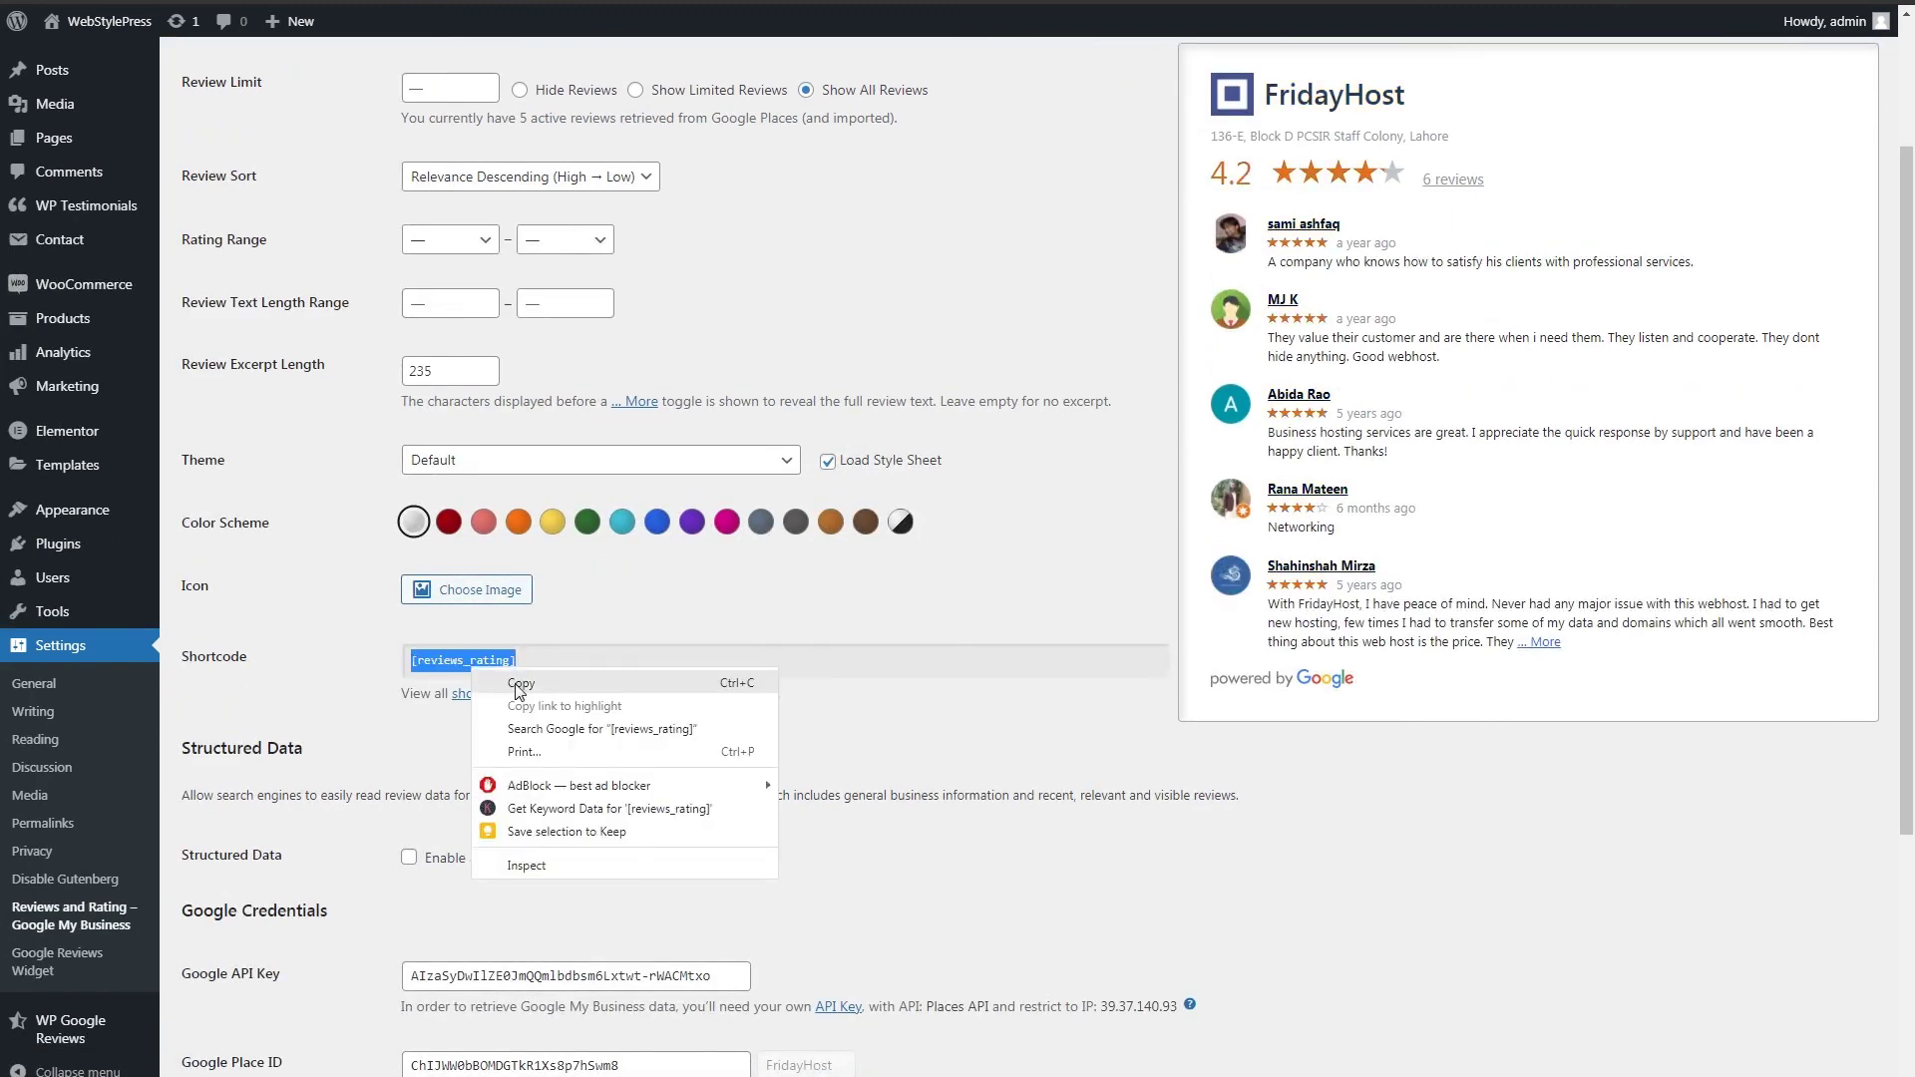
pyautogui.click(520, 683)
pyautogui.scroll(-4, 384, 698)
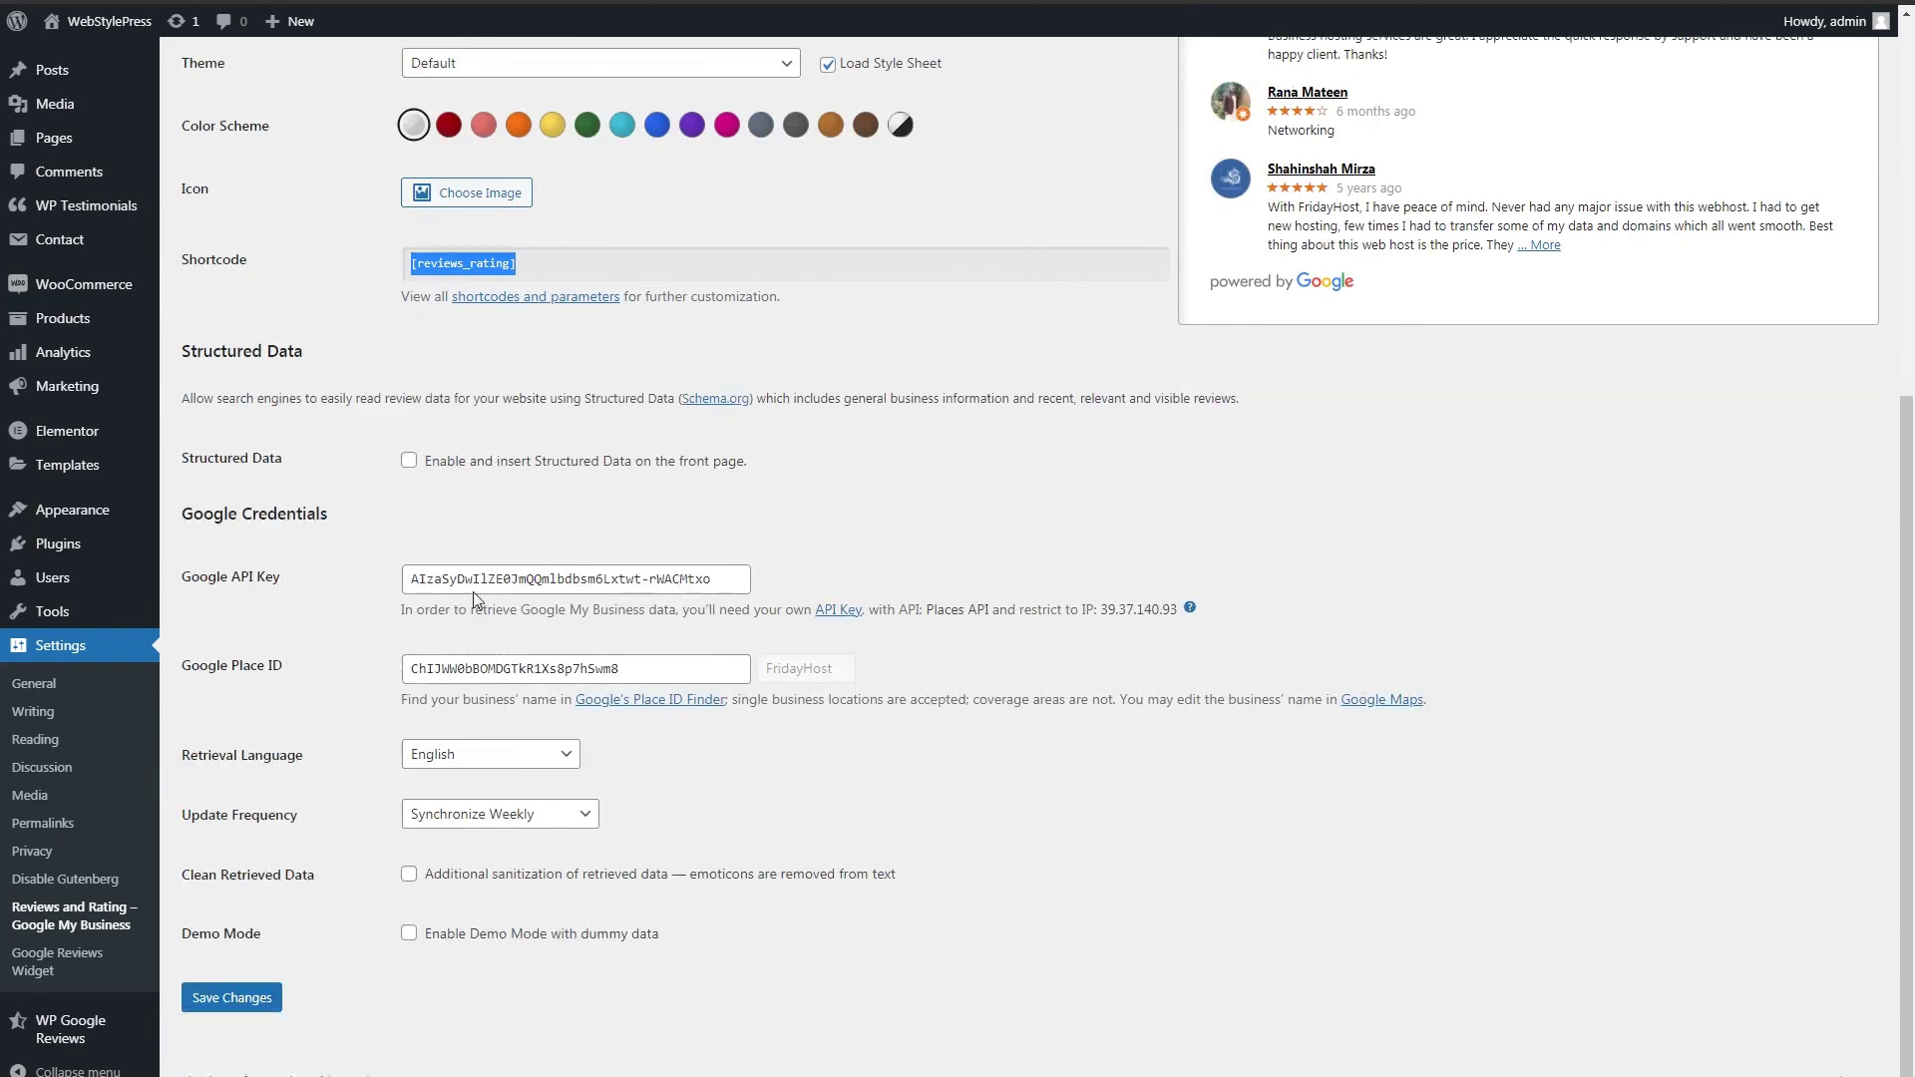
pyautogui.click(231, 998)
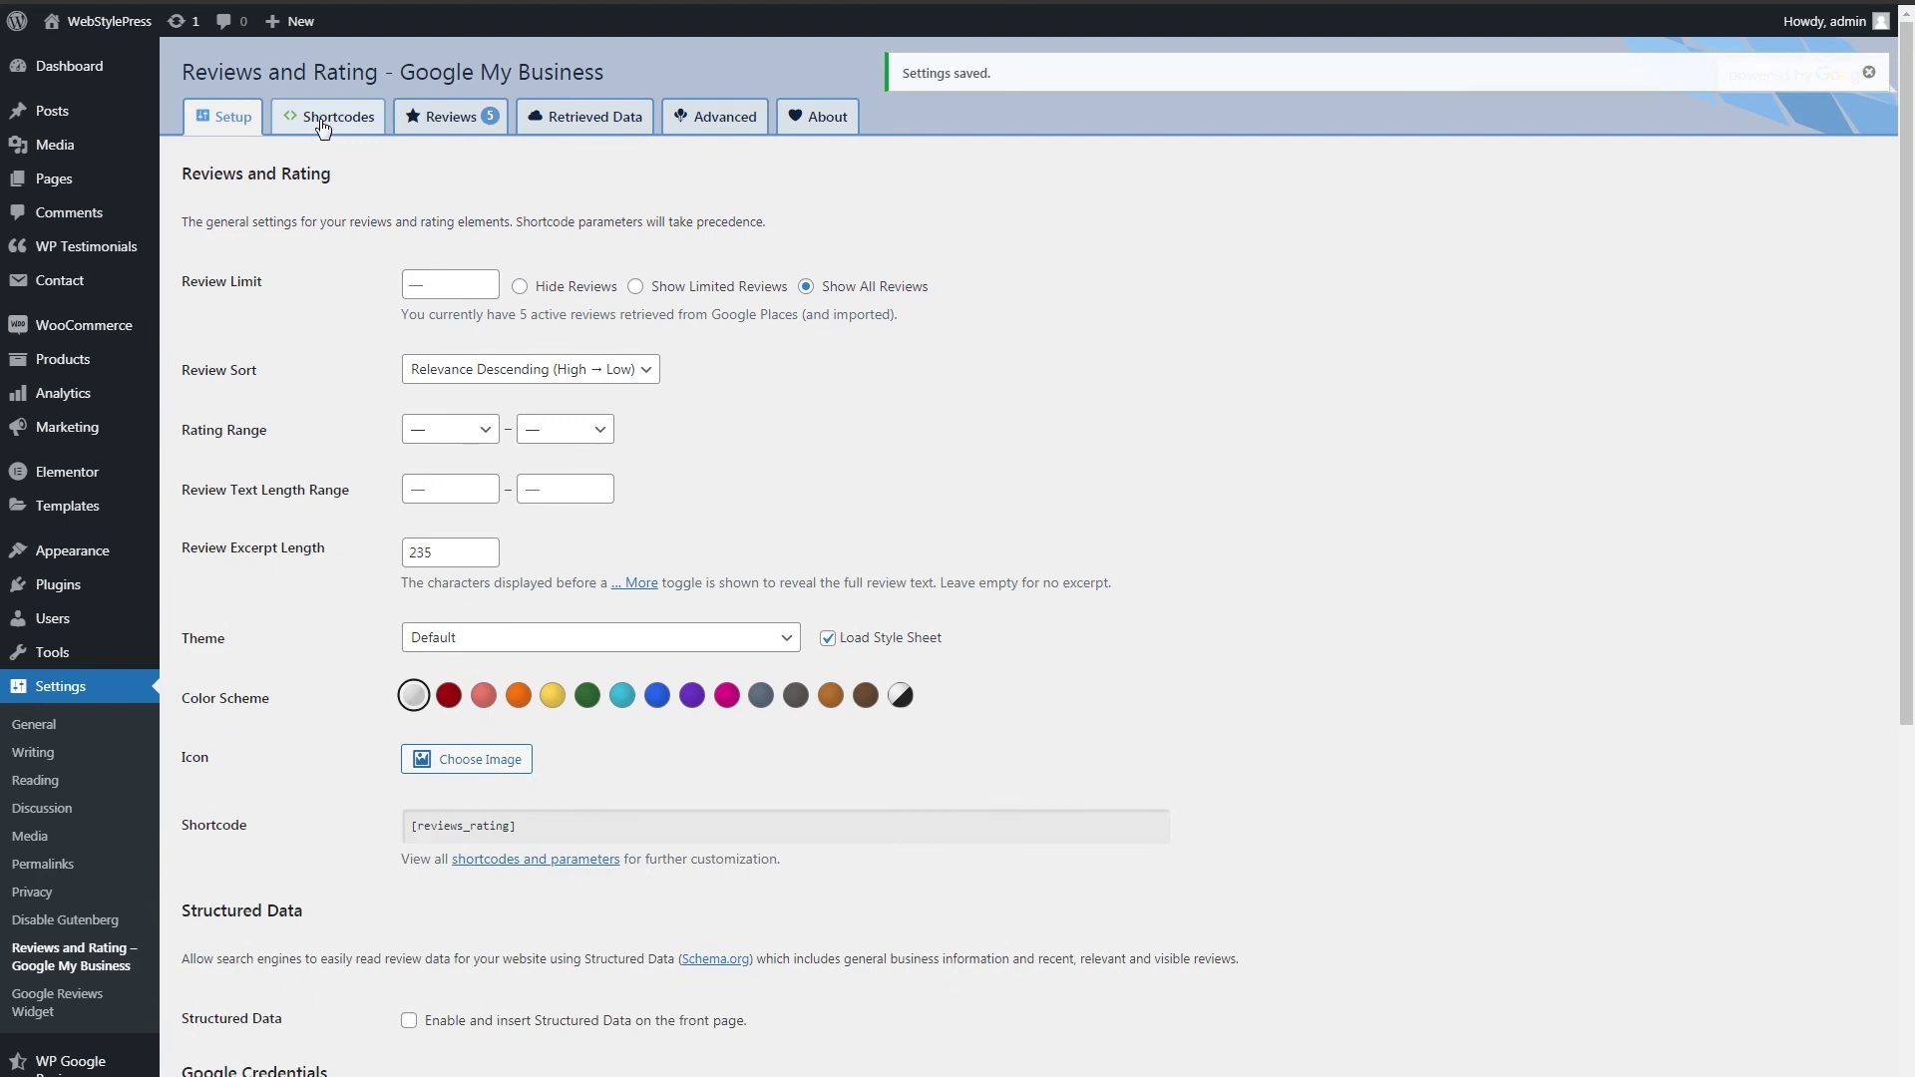
# - Look through the plugin's example shortcodes and parameters, and return to the setup settings
pyautogui.click(323, 125)
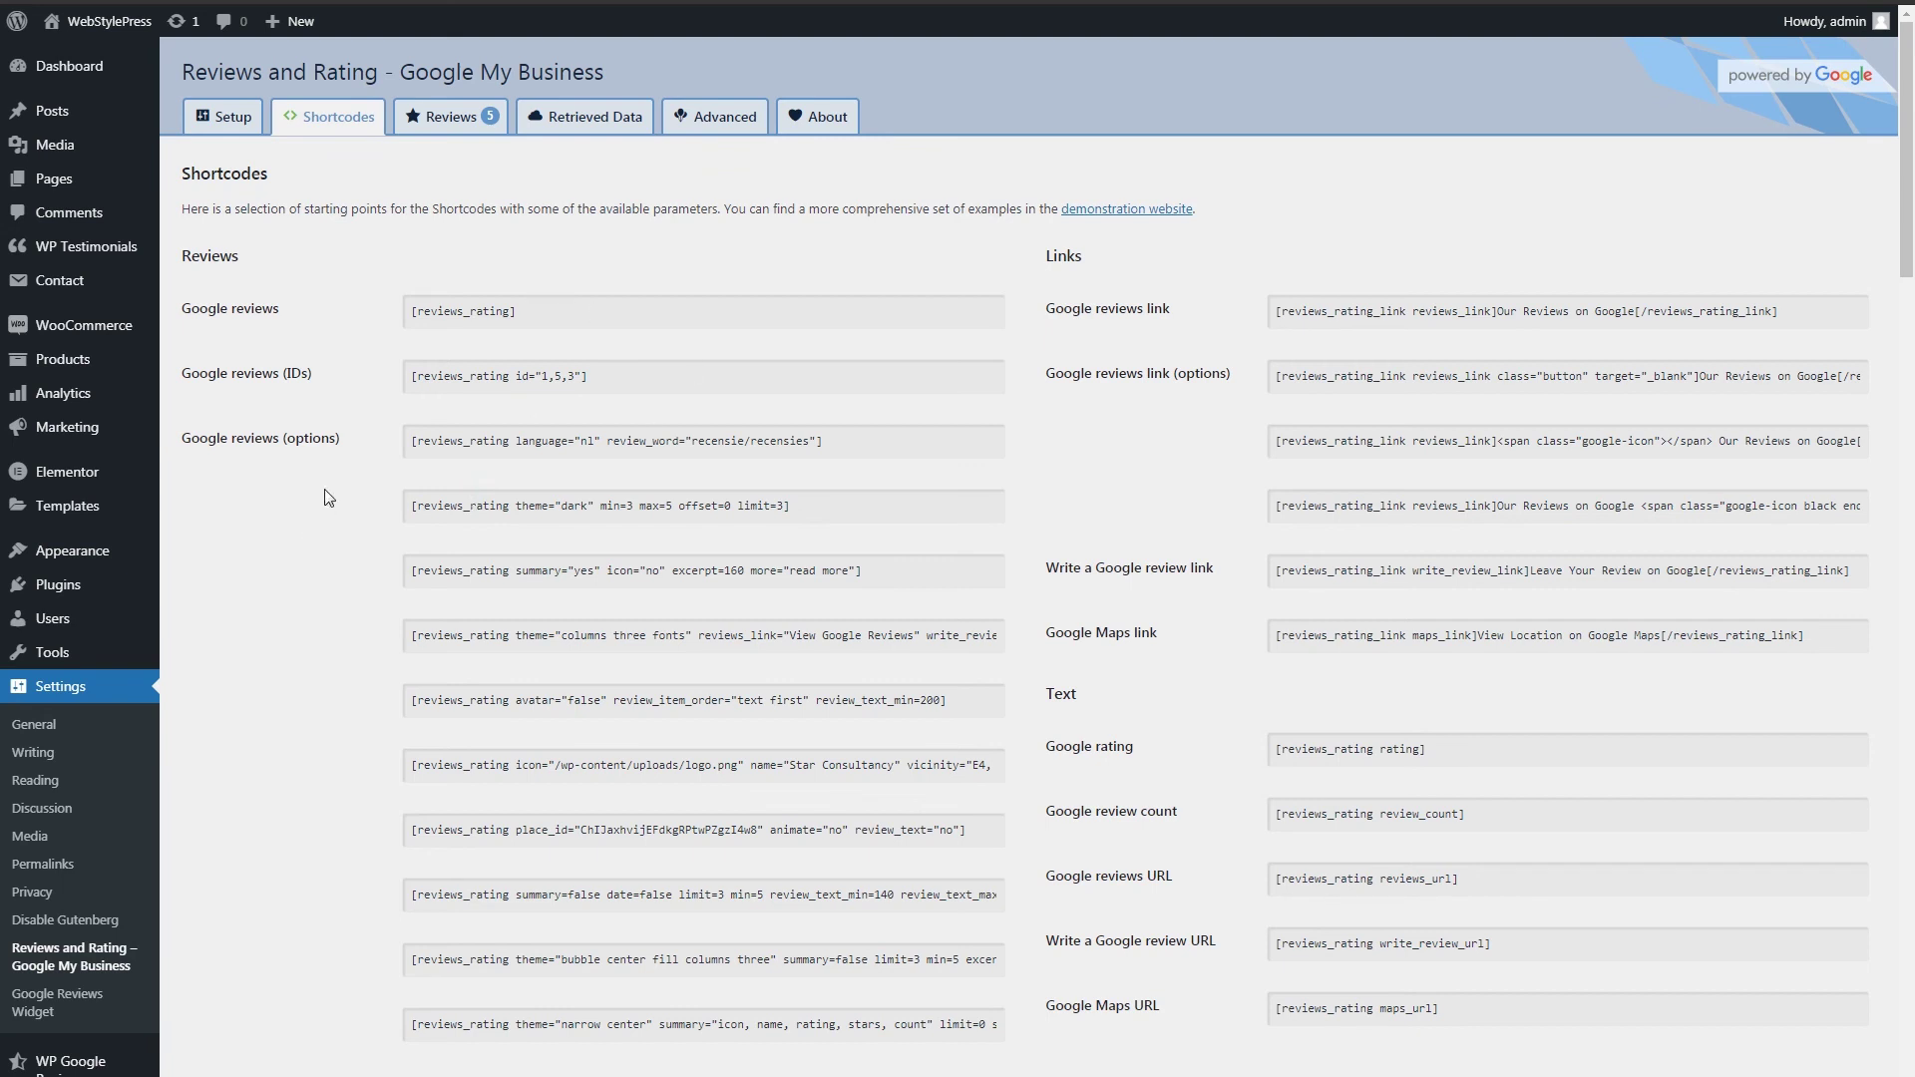
pyautogui.scroll(-4, 313, 654)
pyautogui.scroll(4, 319, 584)
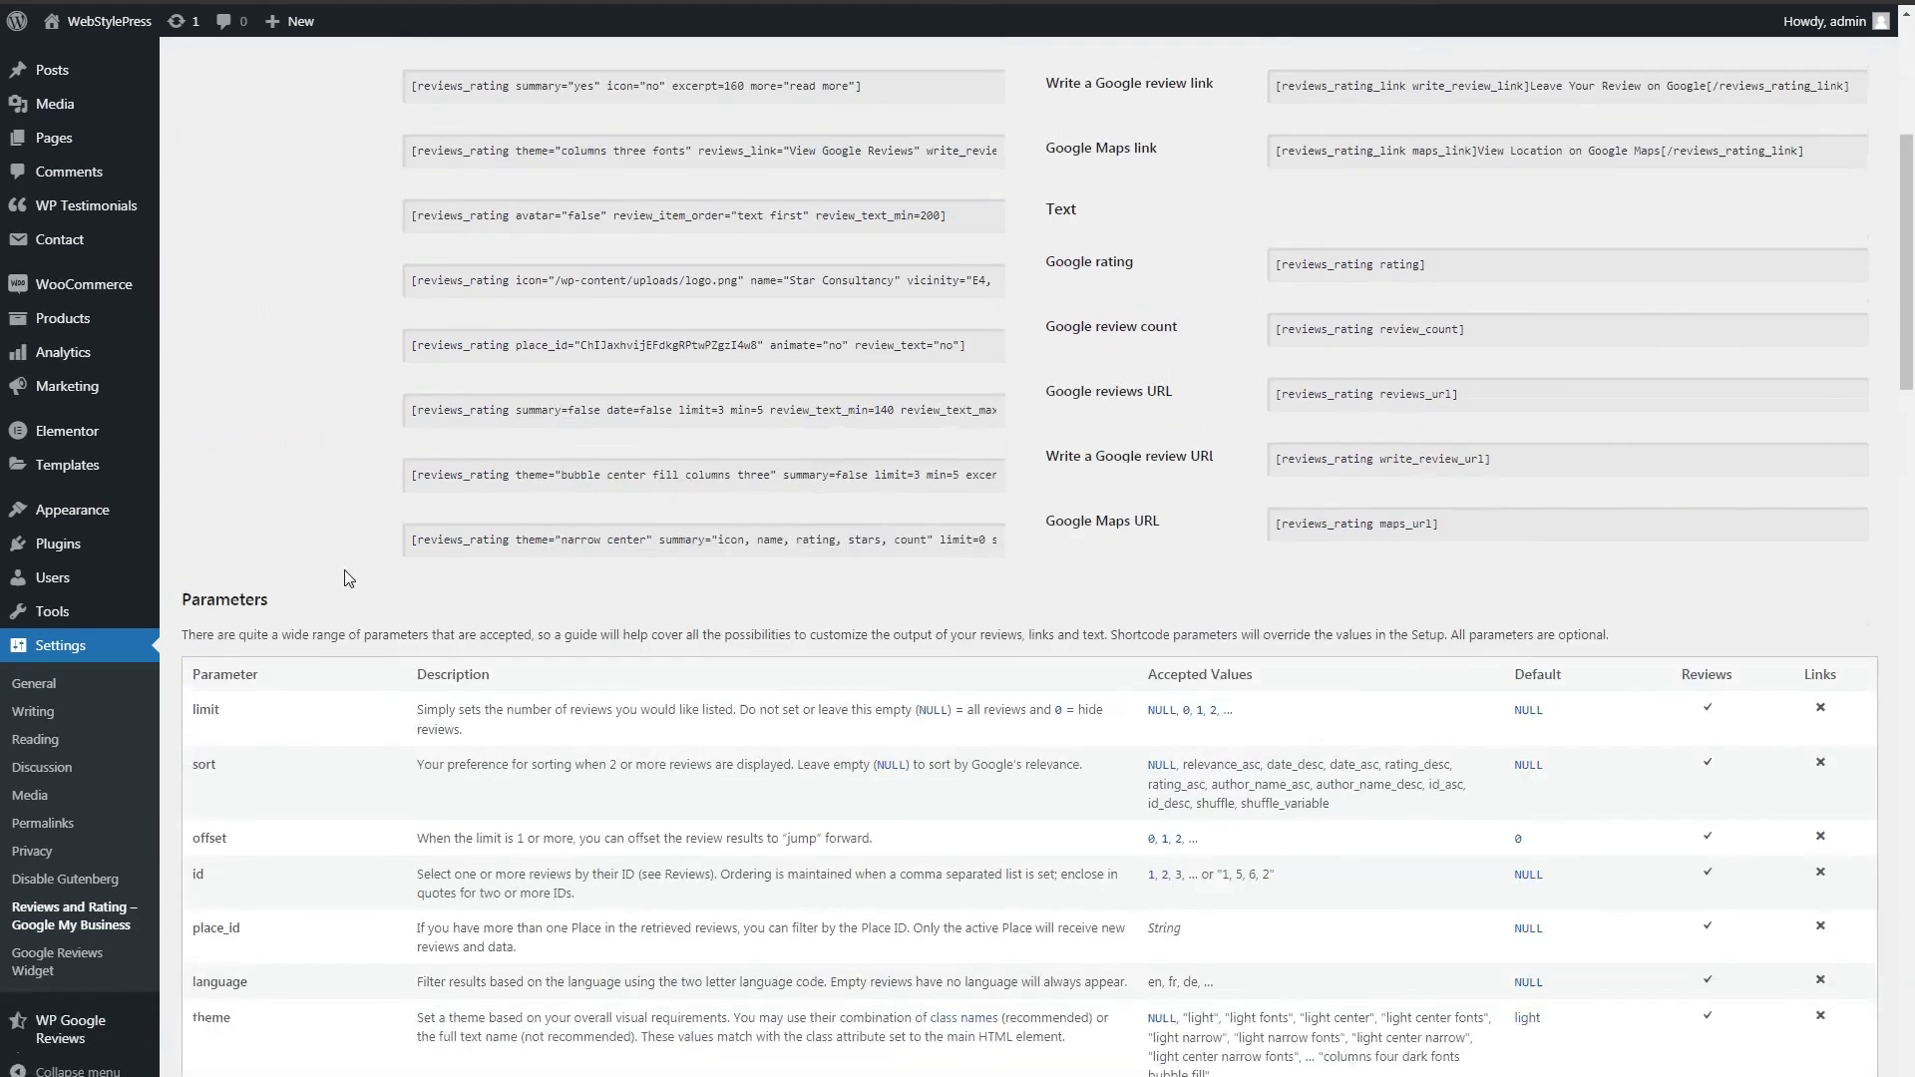
pyautogui.click(204, 115)
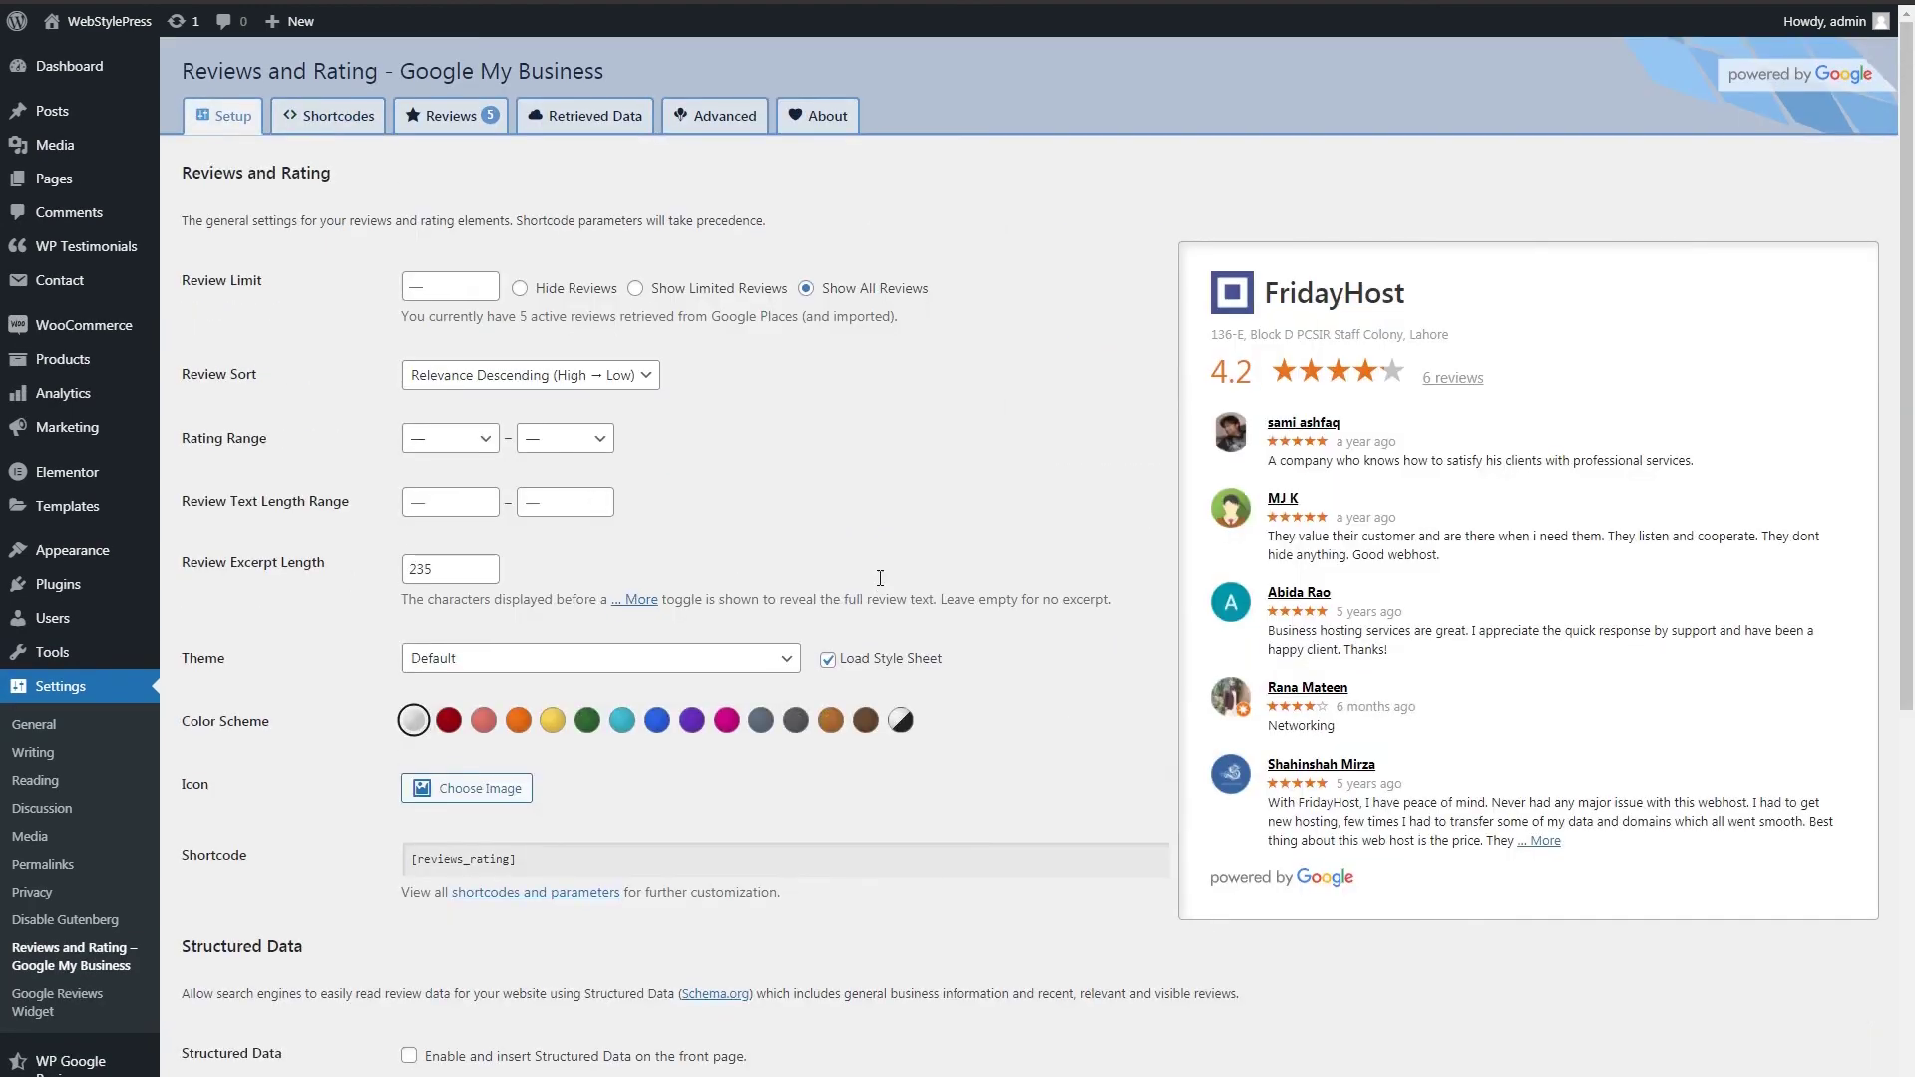
# - Insert the [reviews_rating] shortcode into the content of the Google Business Reviews page and update the page
pyautogui.scroll(-2, 880, 579)
pyautogui.moveTo(556, 660); pyautogui.dragTo(372, 663)
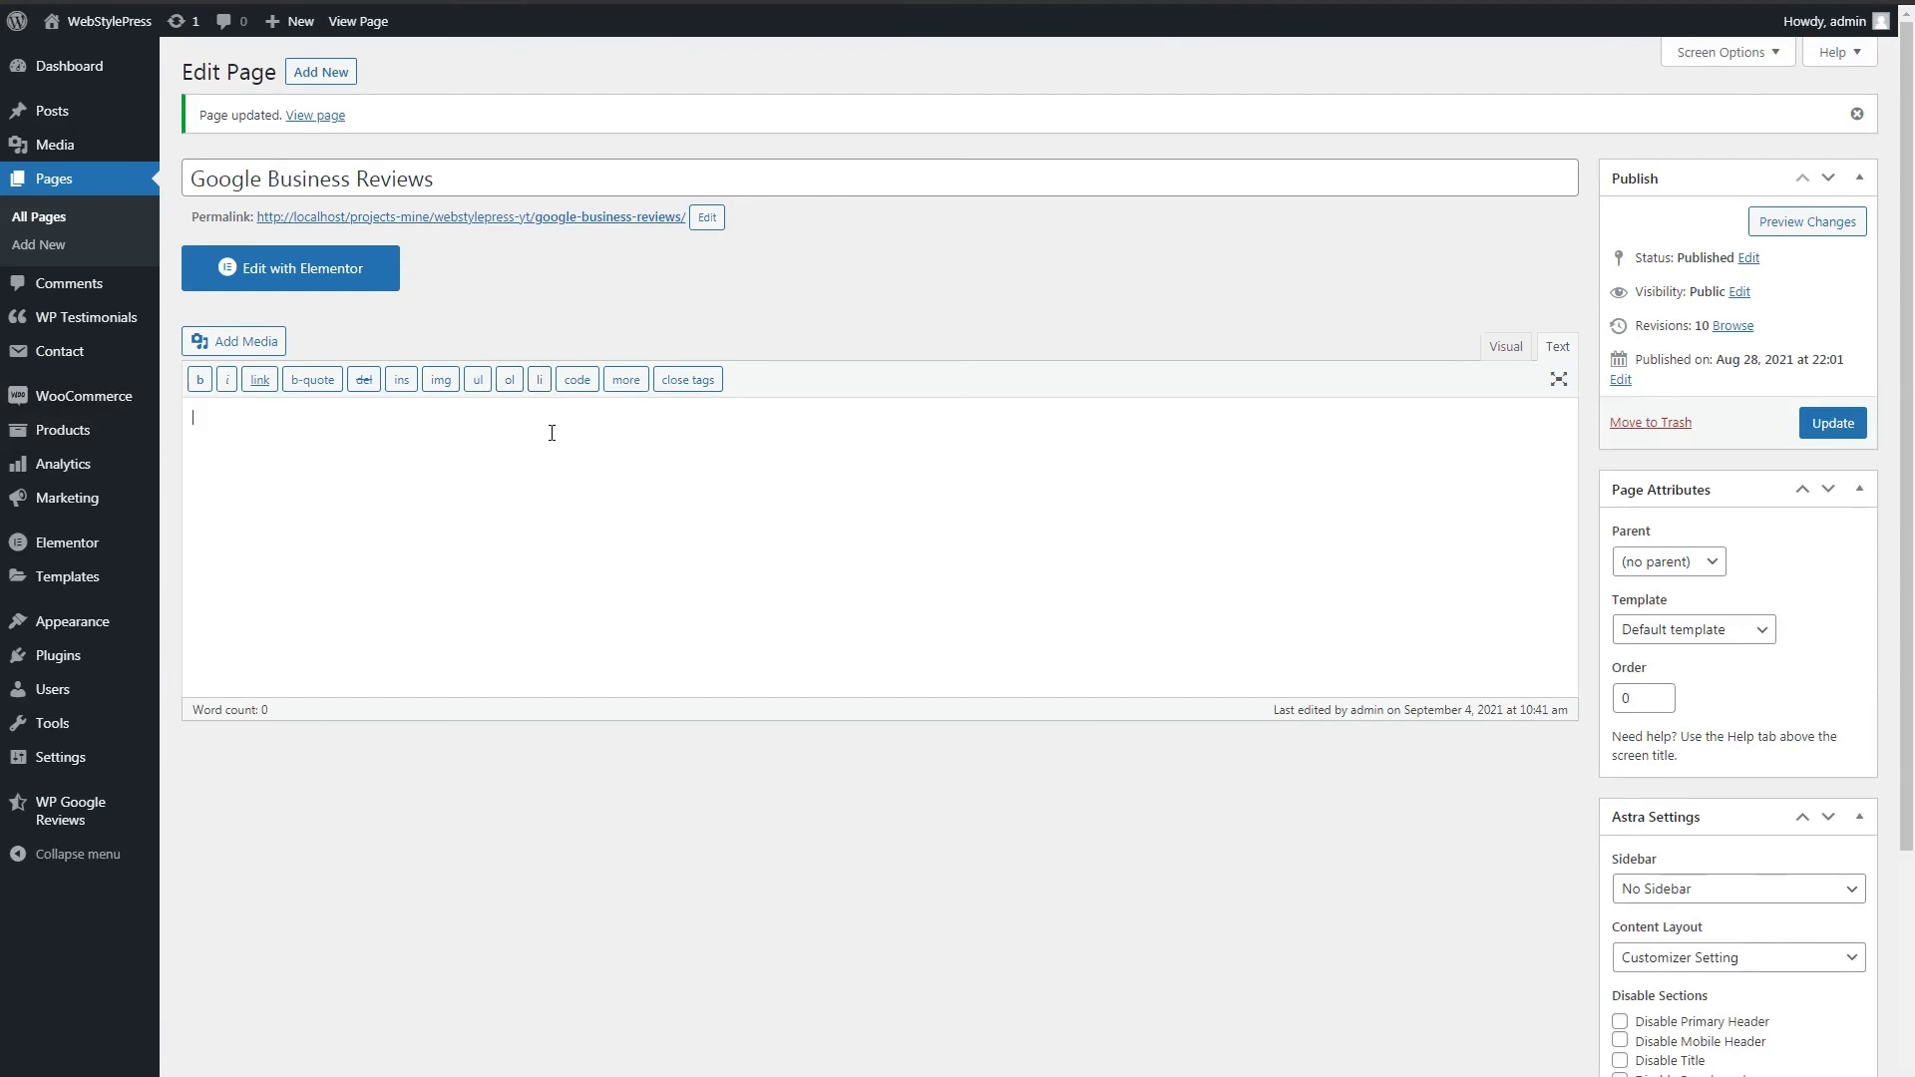
pyautogui.click(722, 446)
pyautogui.hotkey('ctrl', 'v')
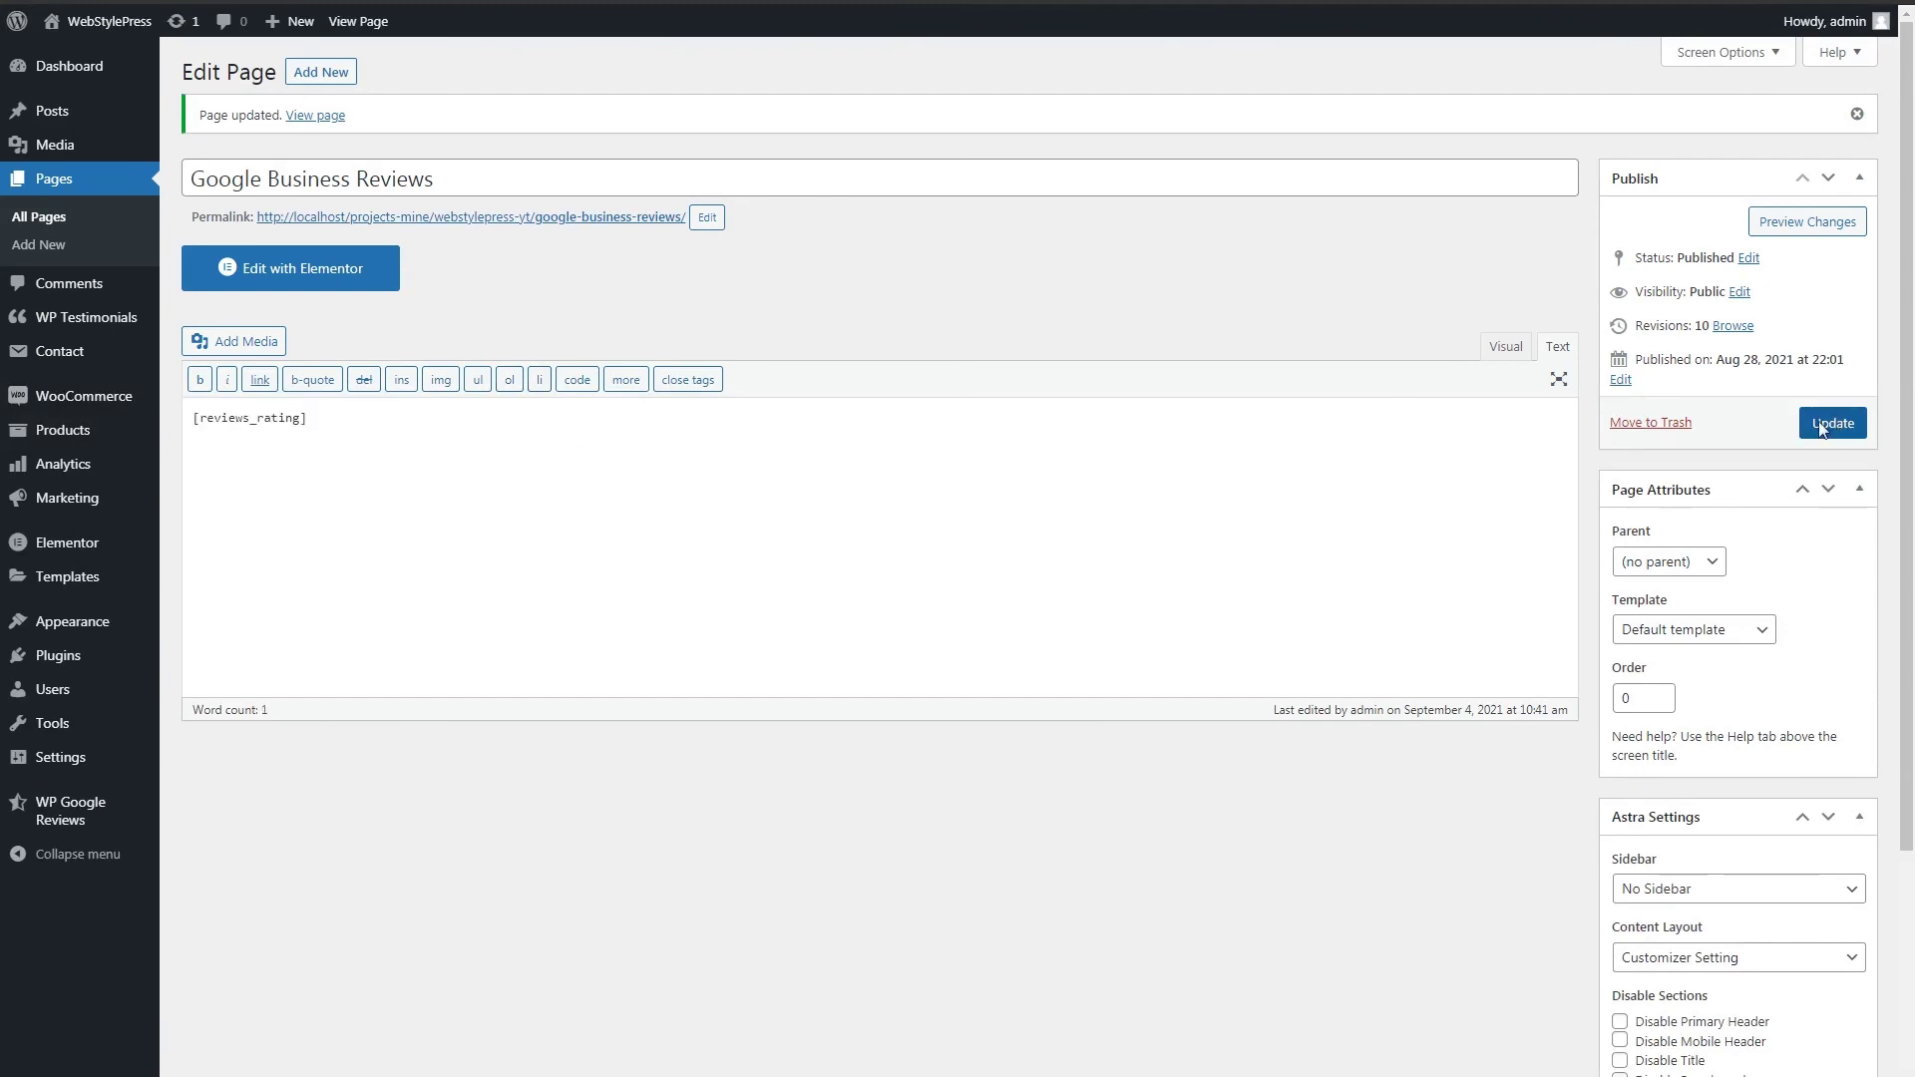
pyautogui.click(1833, 423)
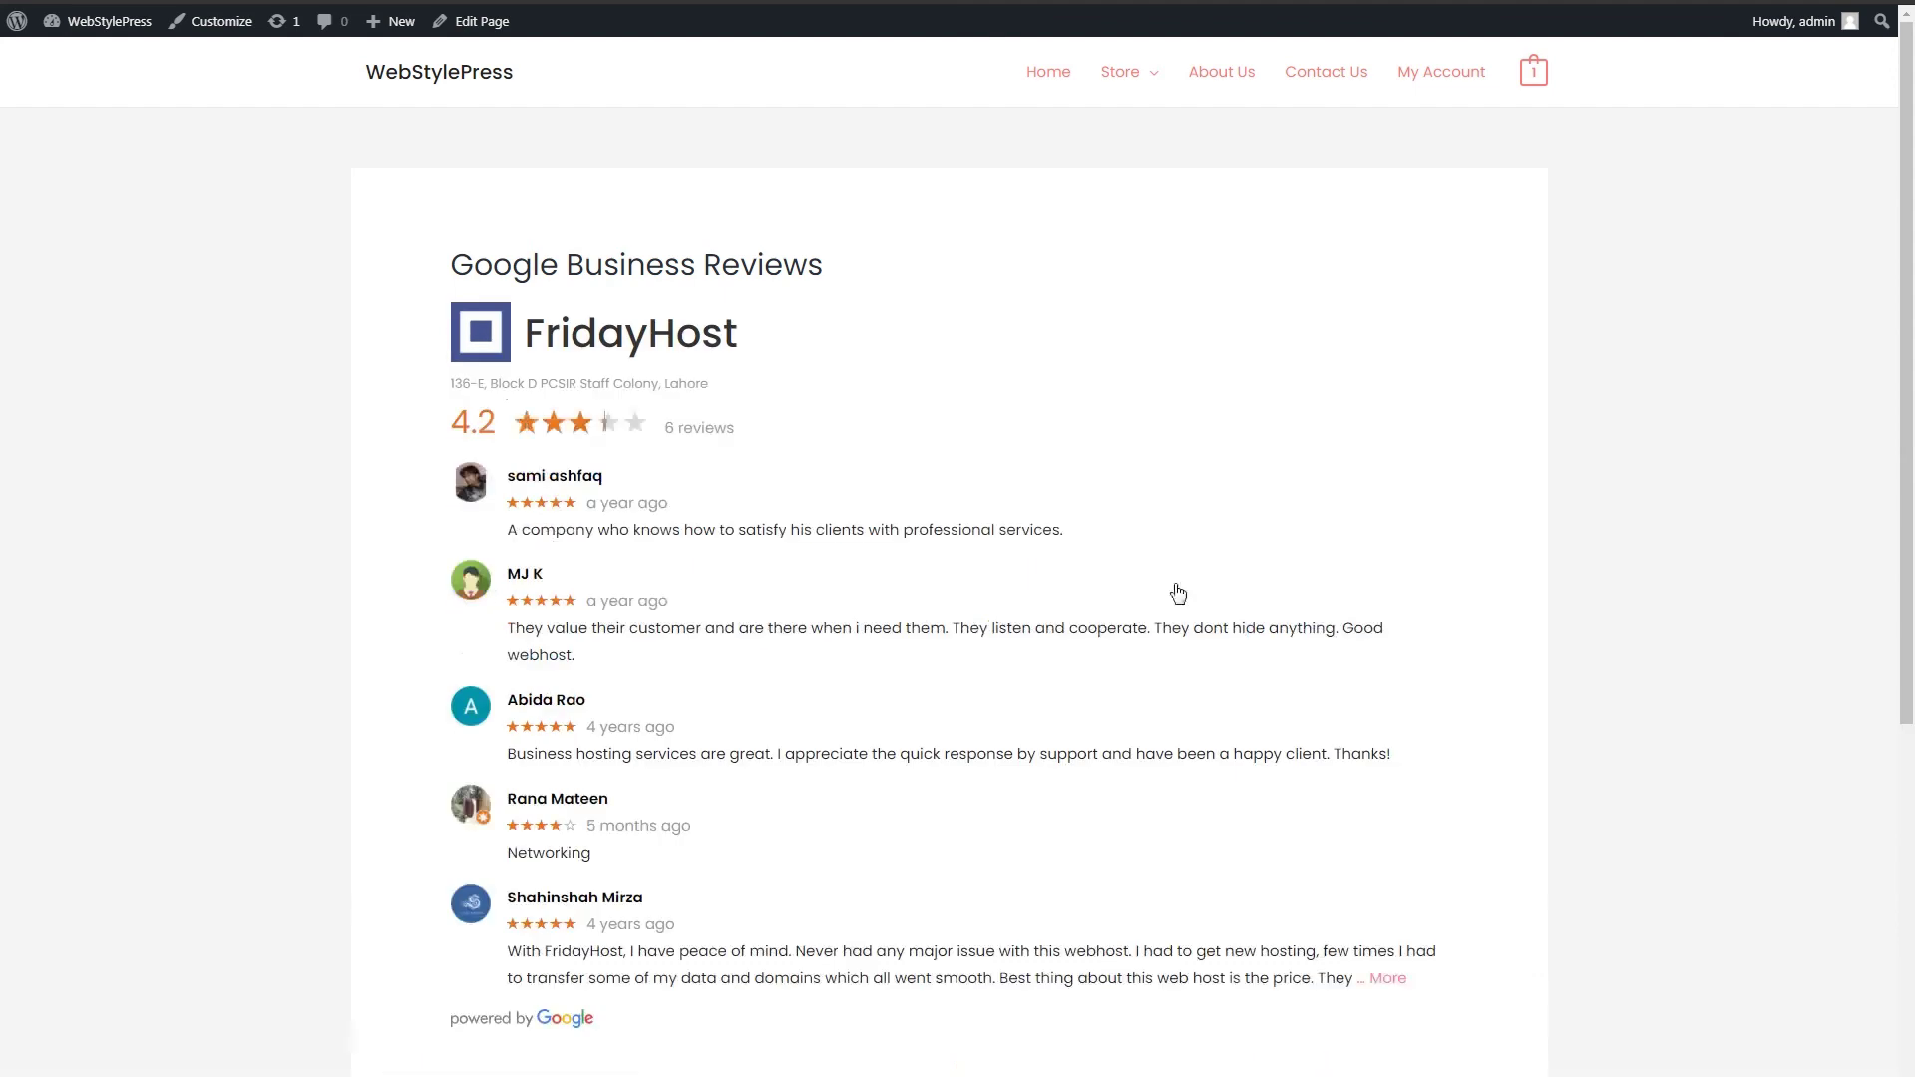
# - Examine the business header, star rating and review list on the published Google Business Reviews page
pyautogui.scroll(-3, 1193, 595)
pyautogui.scroll(1, 1196, 592)
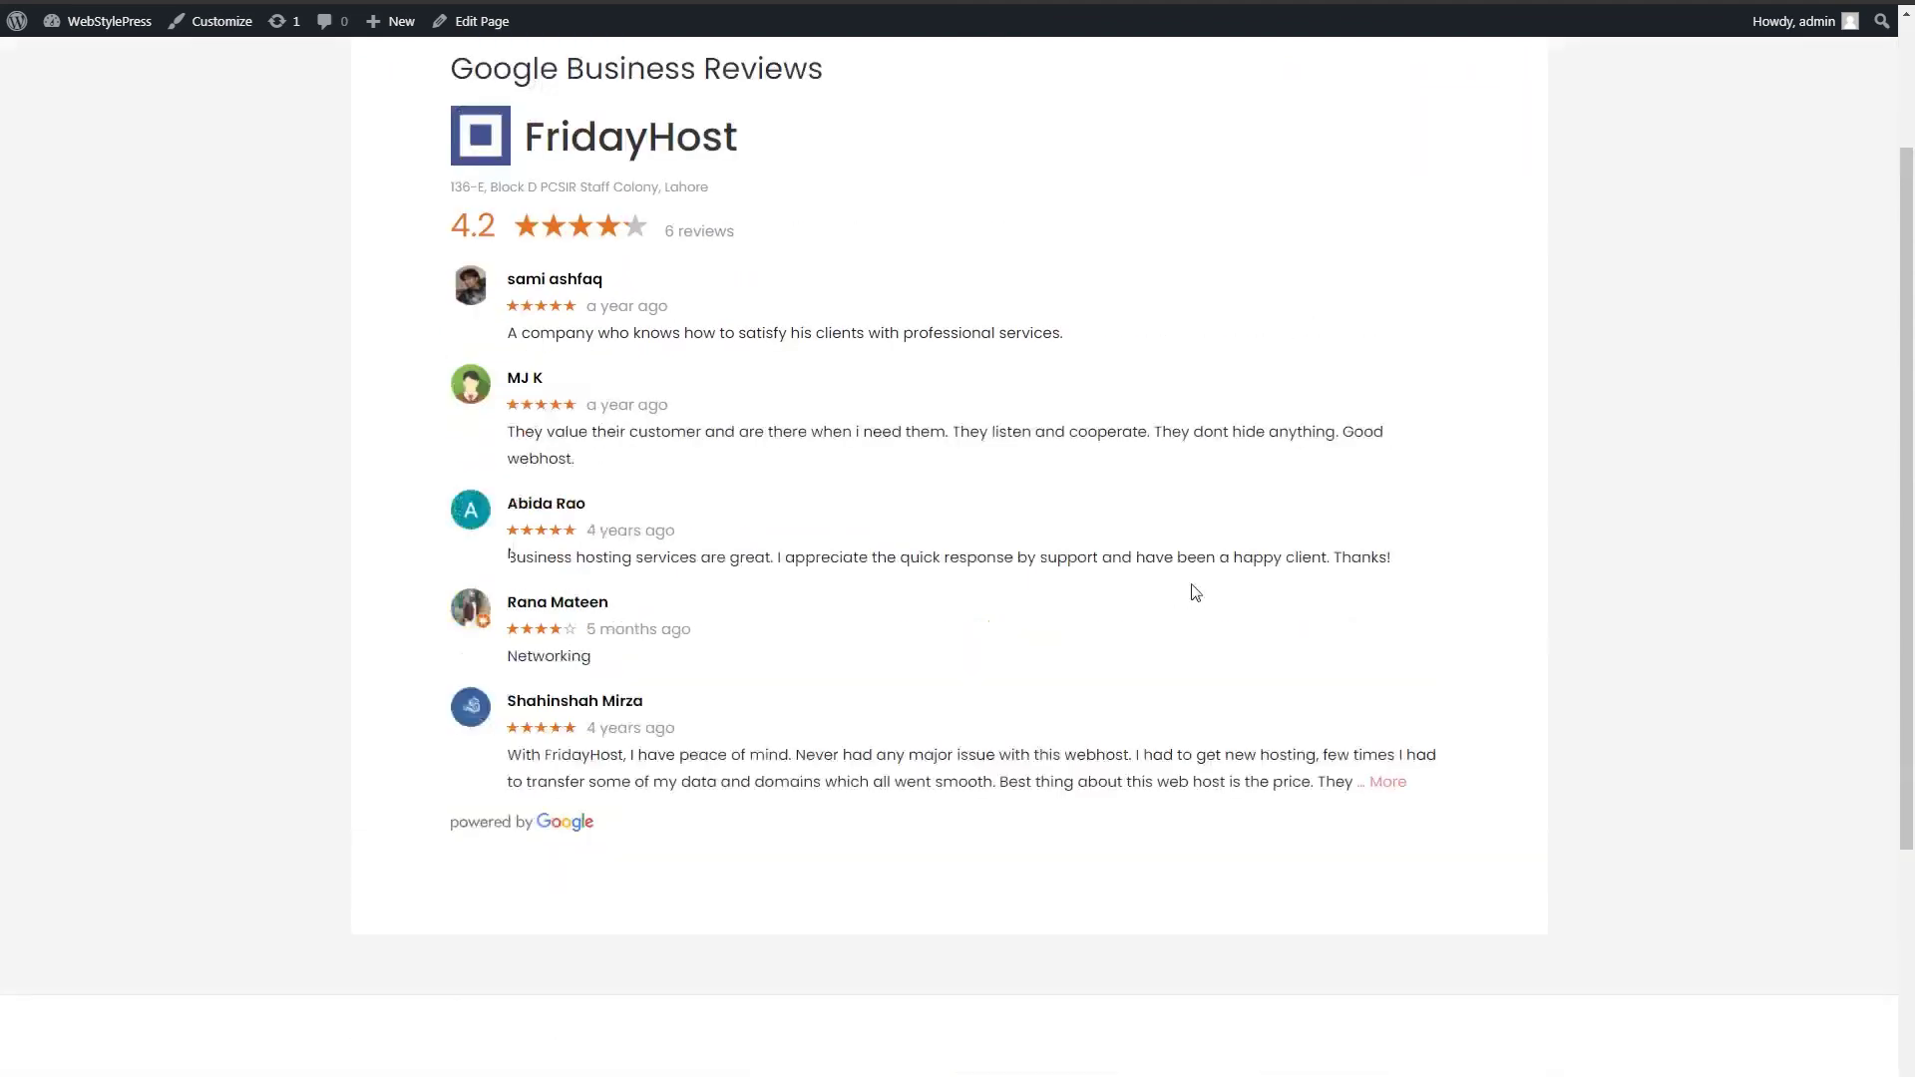
pyautogui.scroll(2, 1196, 593)
pyautogui.moveTo(333, 383); pyautogui.dragTo(1474, 975)
pyautogui.click(1624, 730)
pyautogui.scroll(-2, 1624, 729)
pyautogui.scroll(-2, 1624, 729)
pyautogui.scroll(4, 1698, 705)
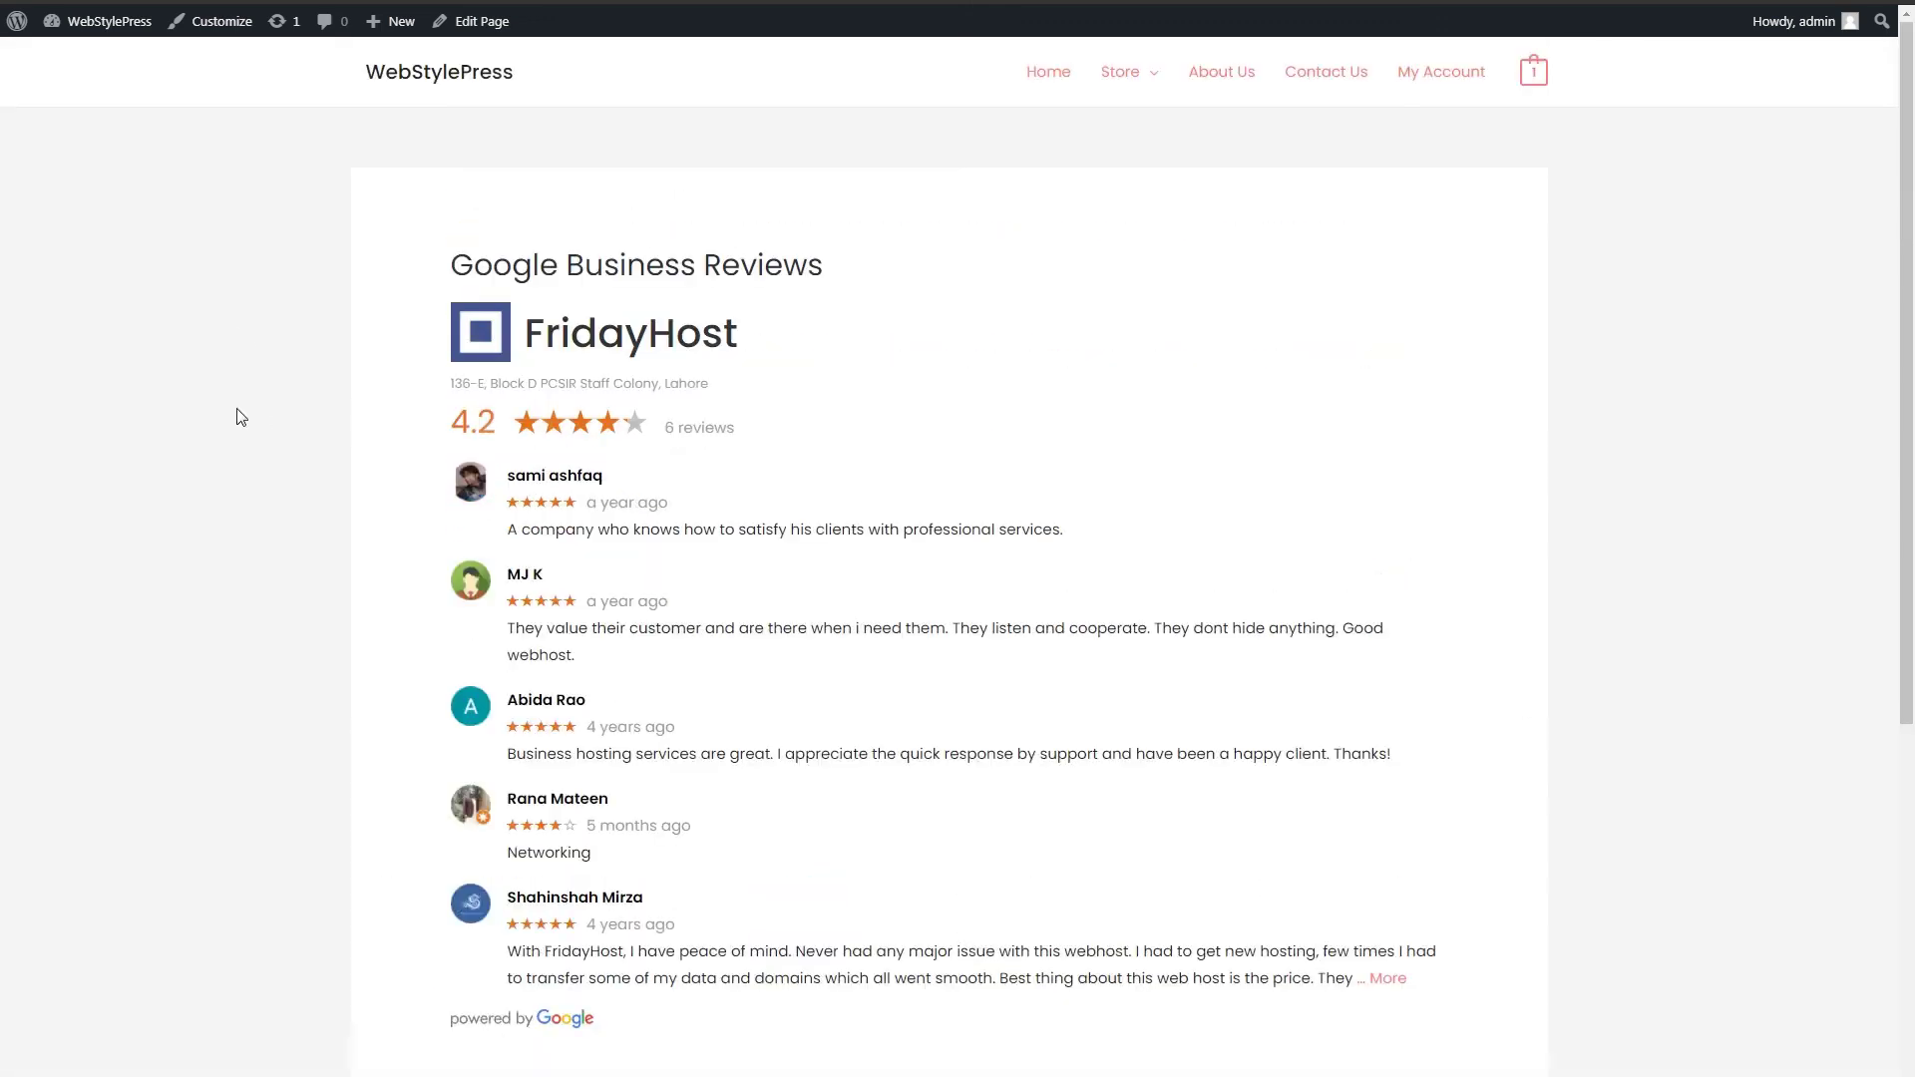
# - Go back to adding plugins and search the plugin directory for "google review"
pyautogui.hotkey('ctrl', 'shift', 'Tab')
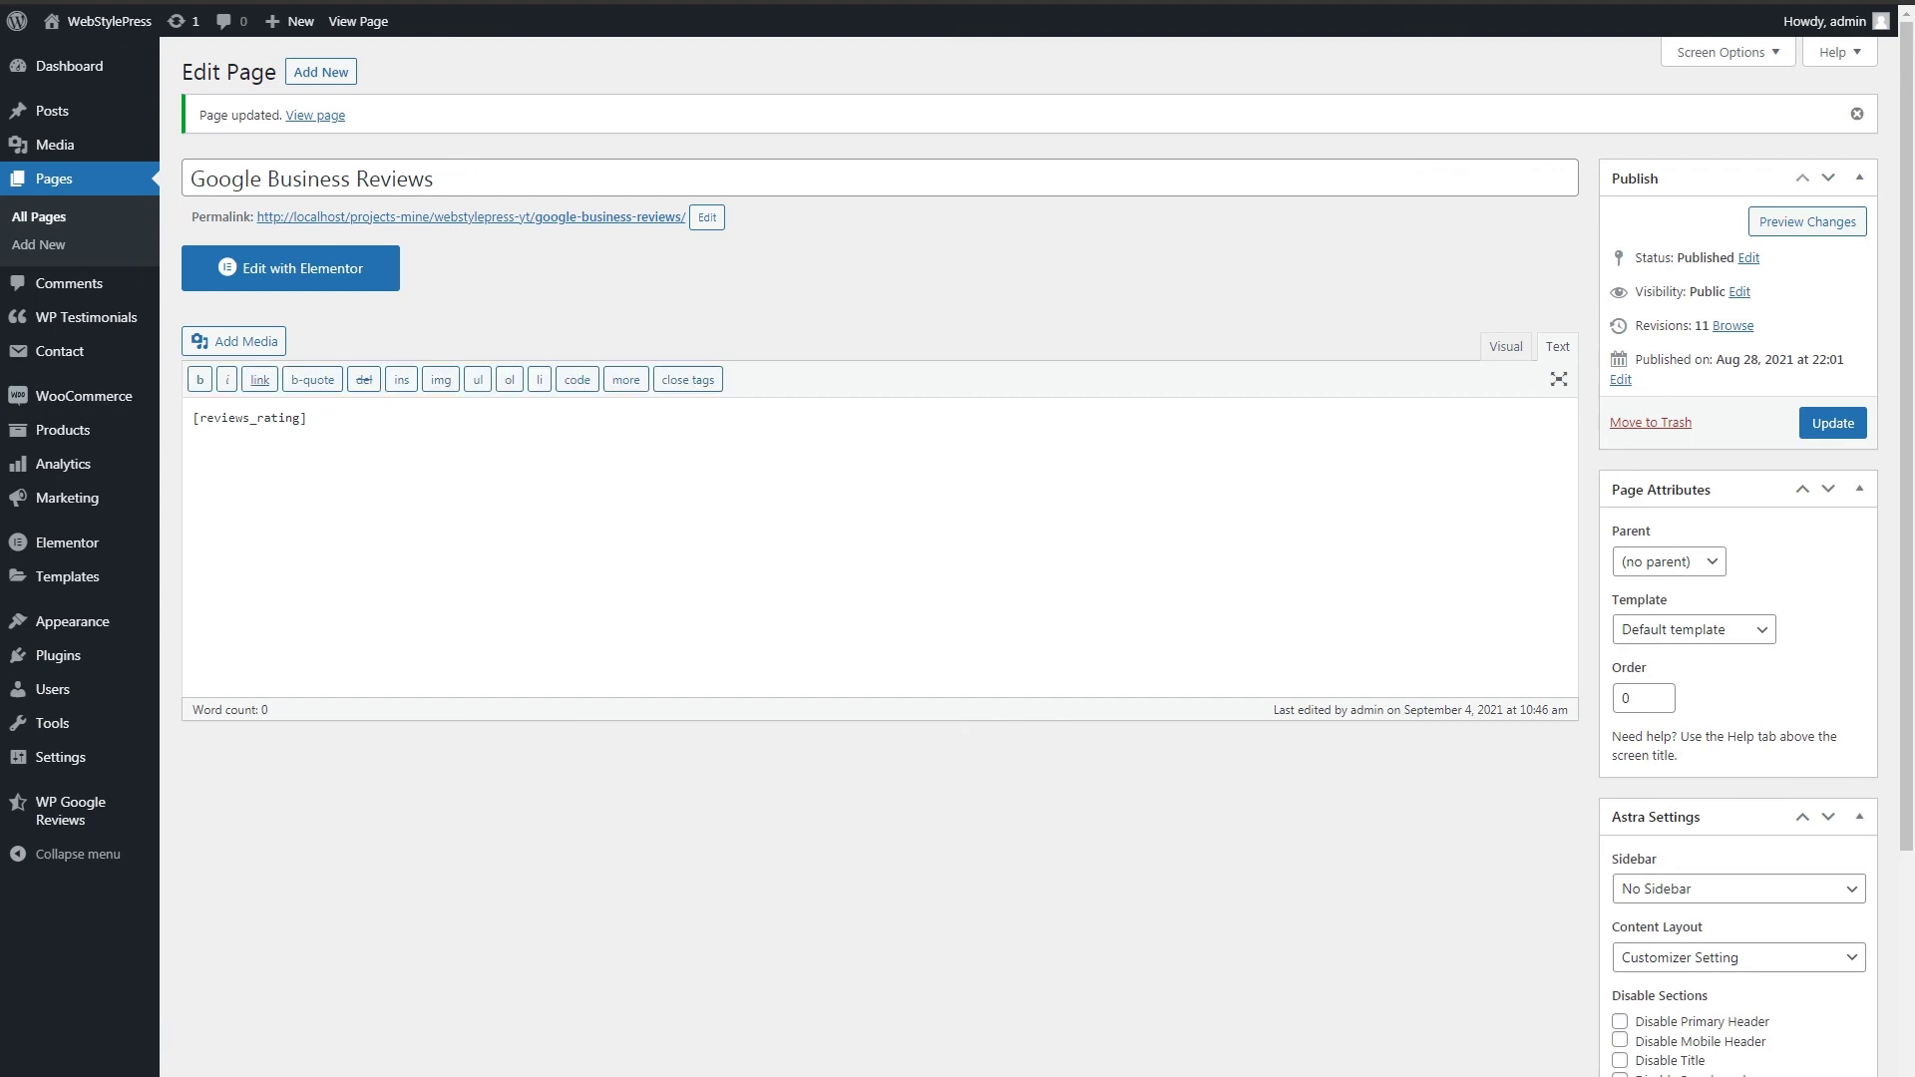
pyautogui.hotkey('ctrl', 'shift', 'Tab')
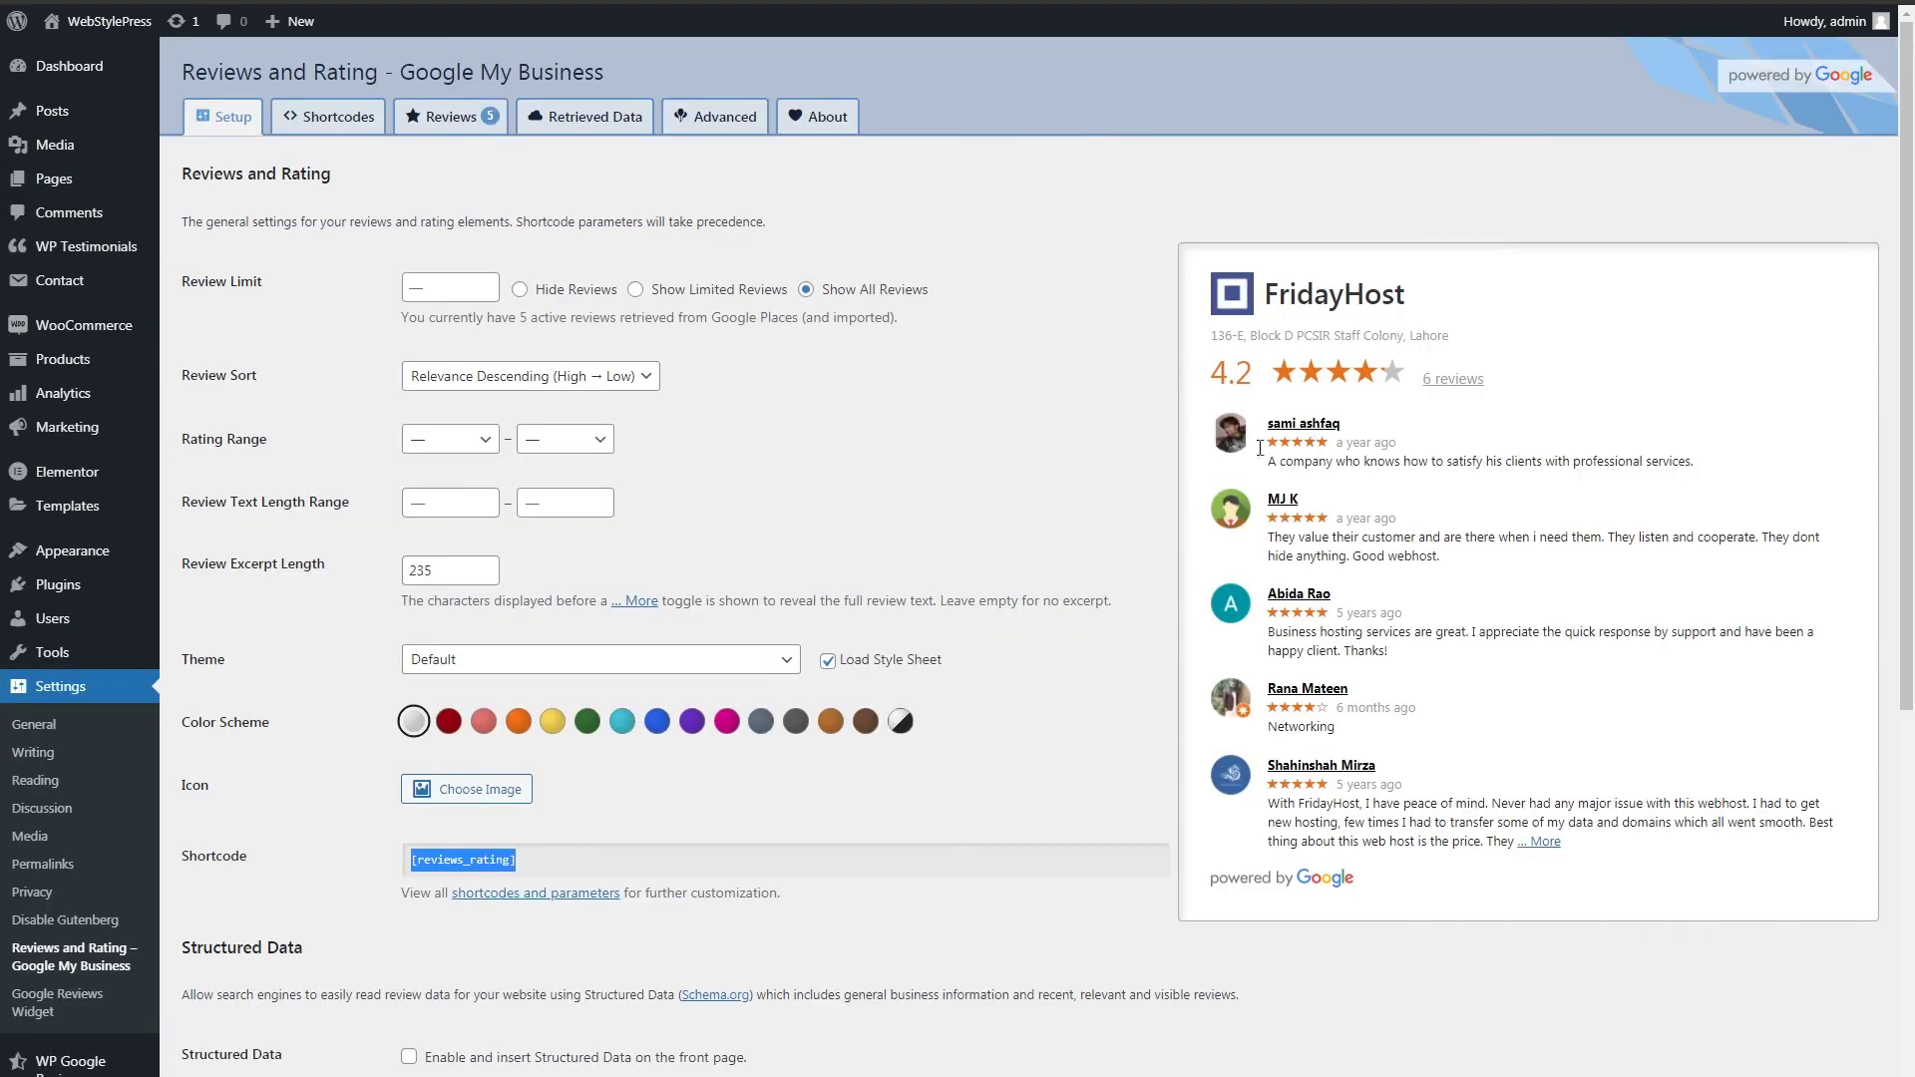
pyautogui.click(591, 606)
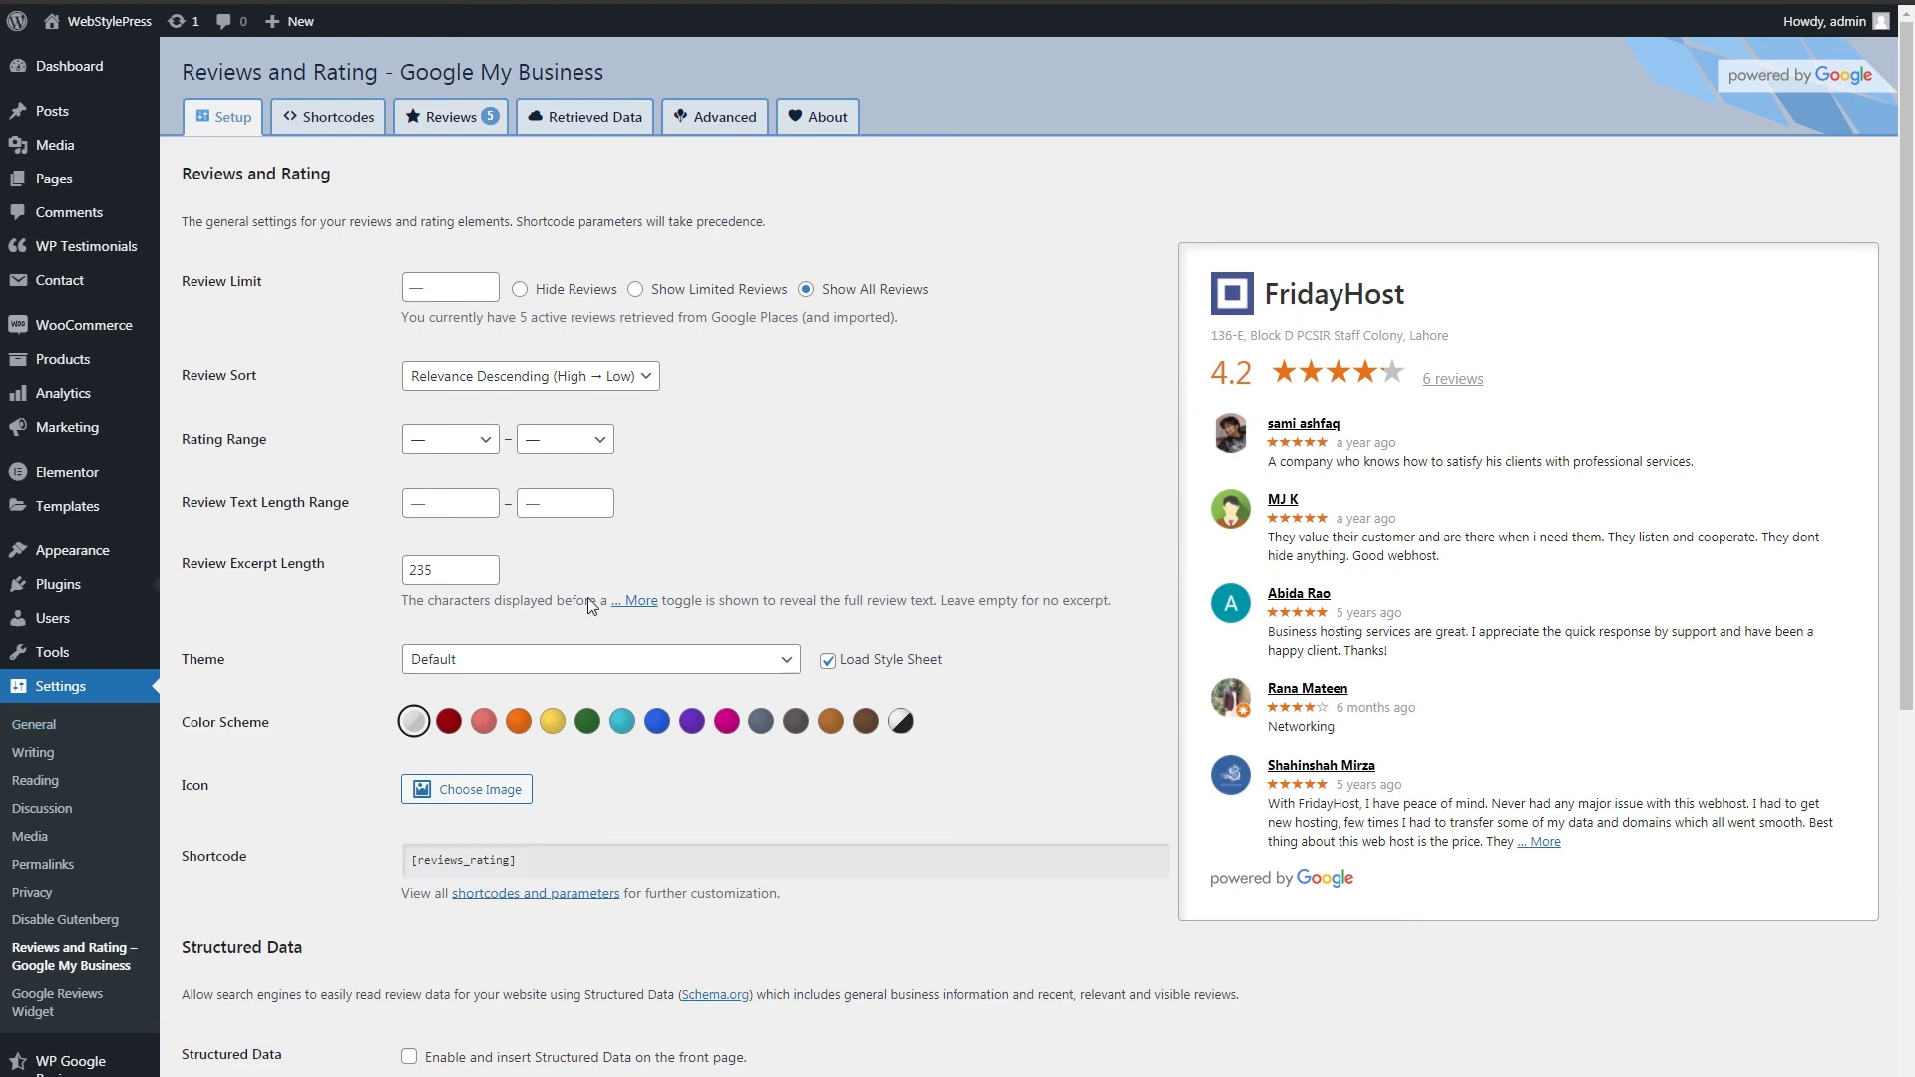
pyautogui.hotkey('ctrl', 'shift', 'Tab')
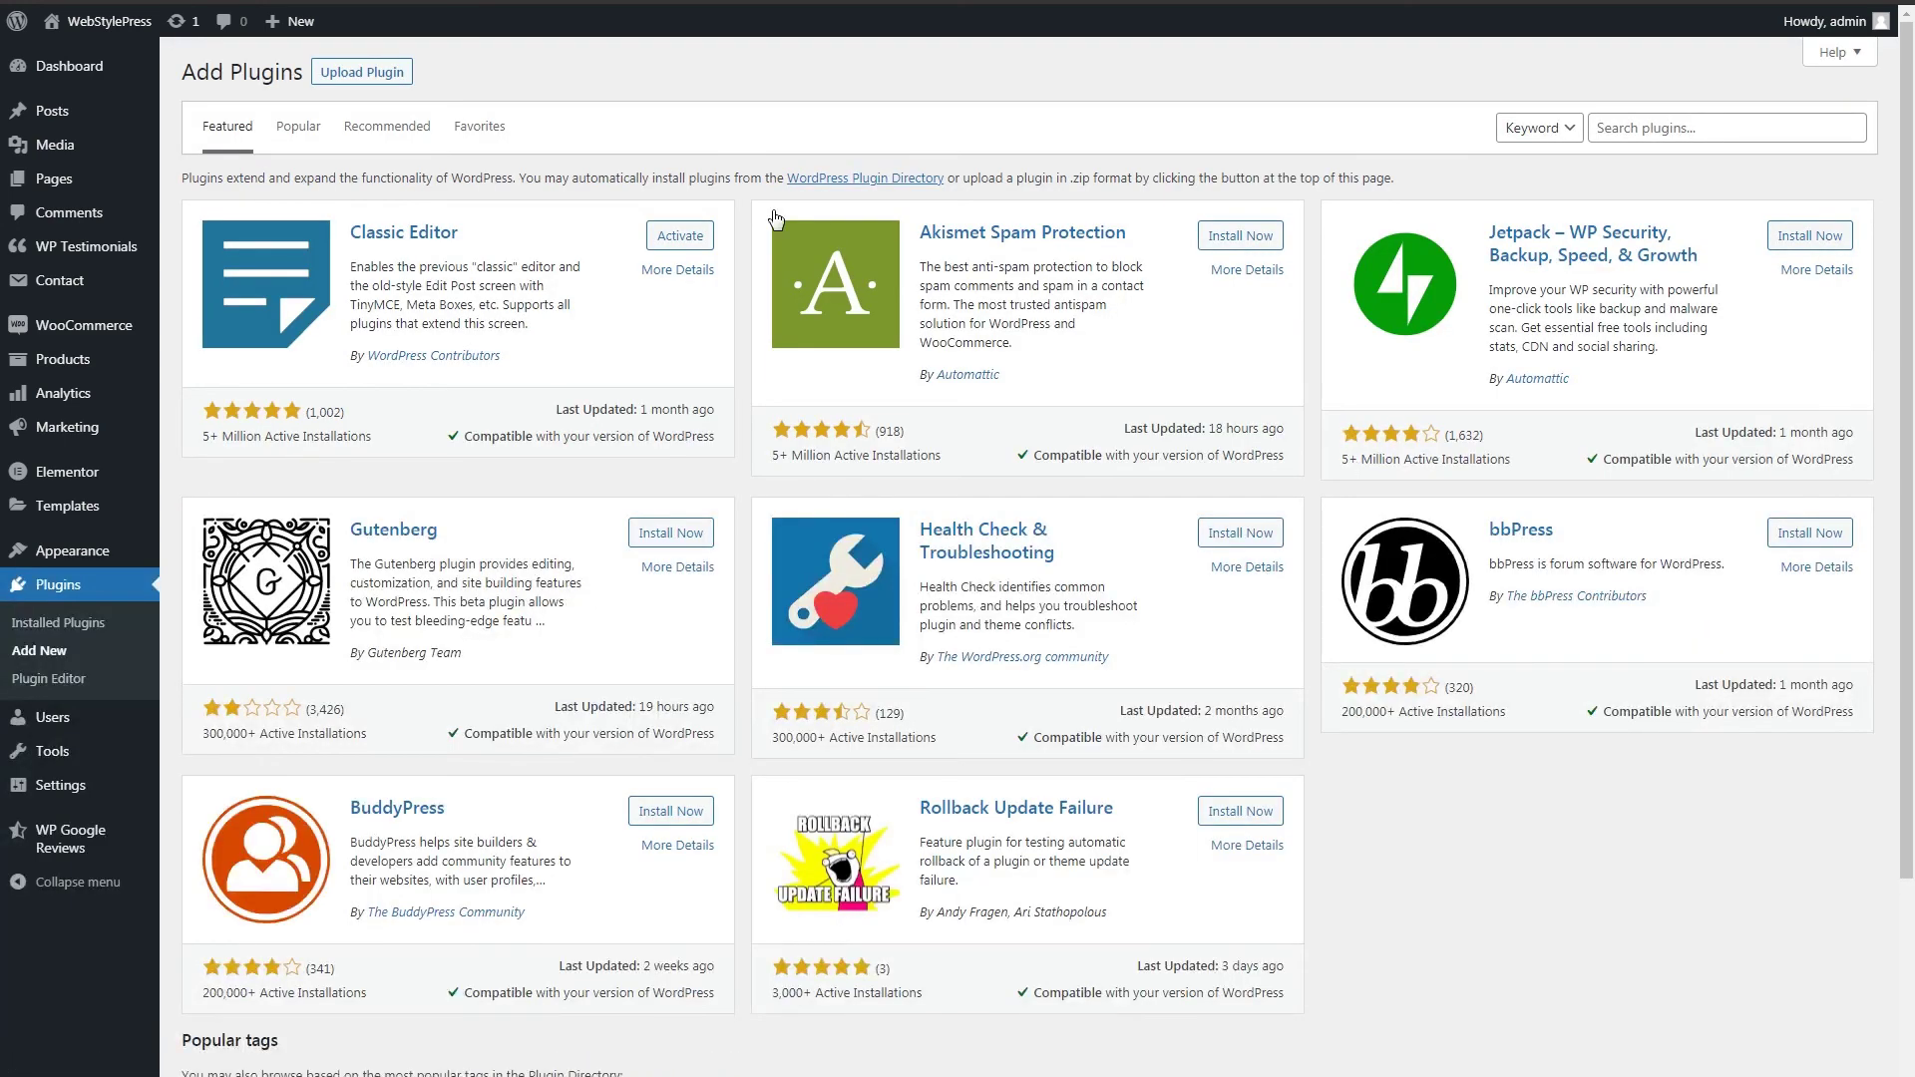
pyautogui.click(1718, 132)
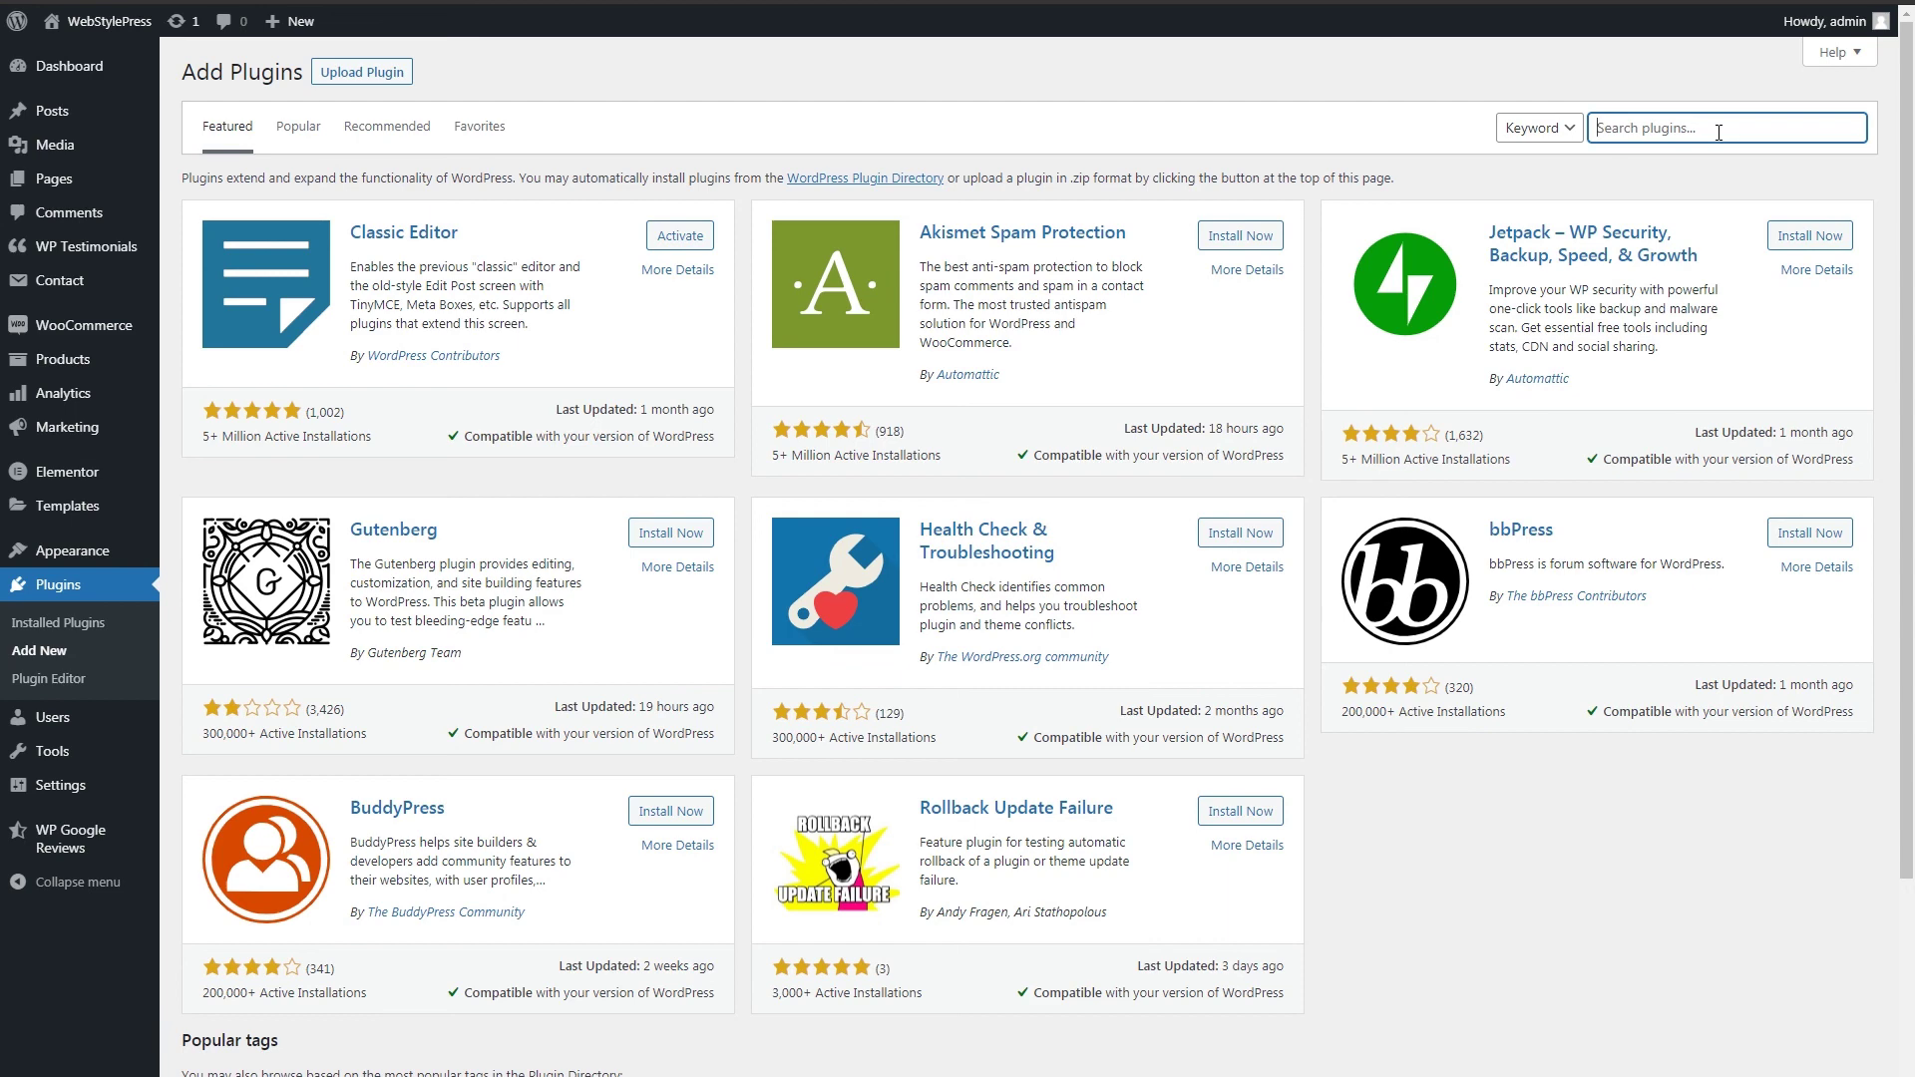
pyautogui.write('google review')
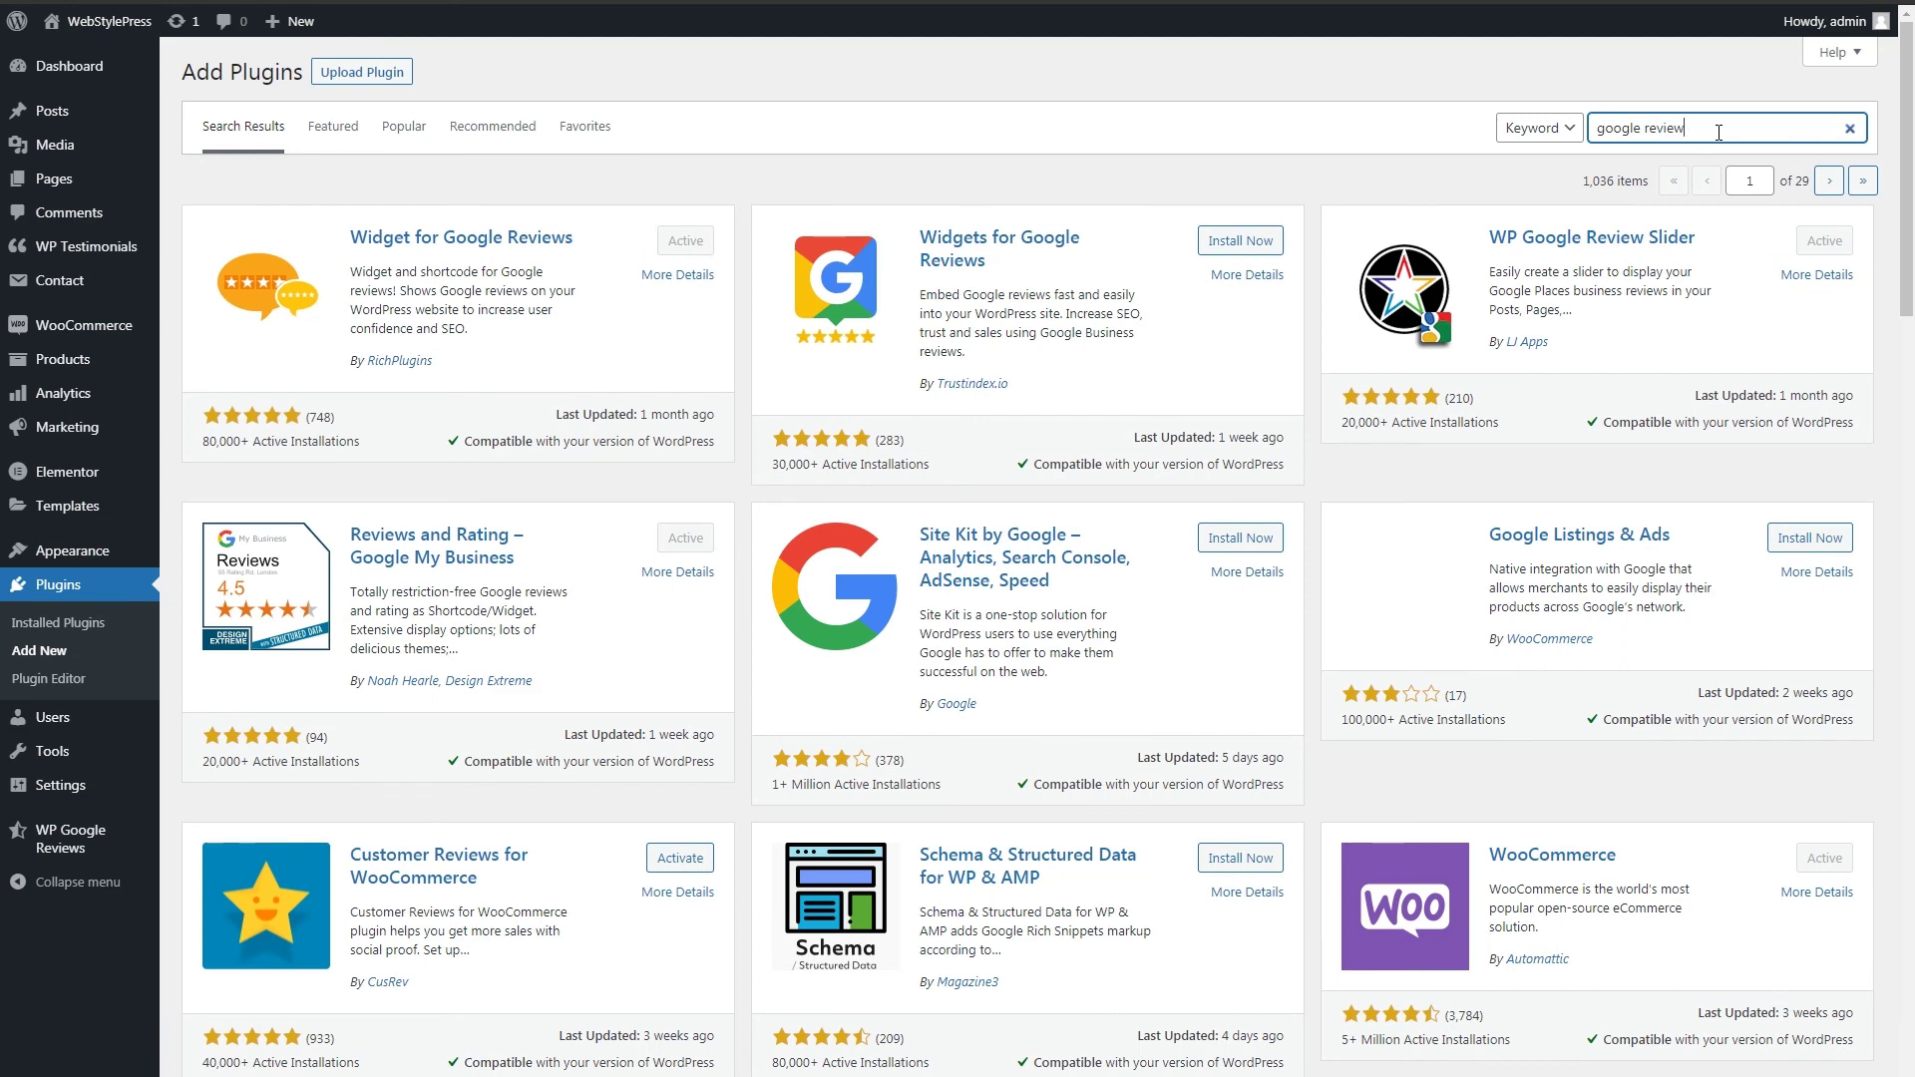